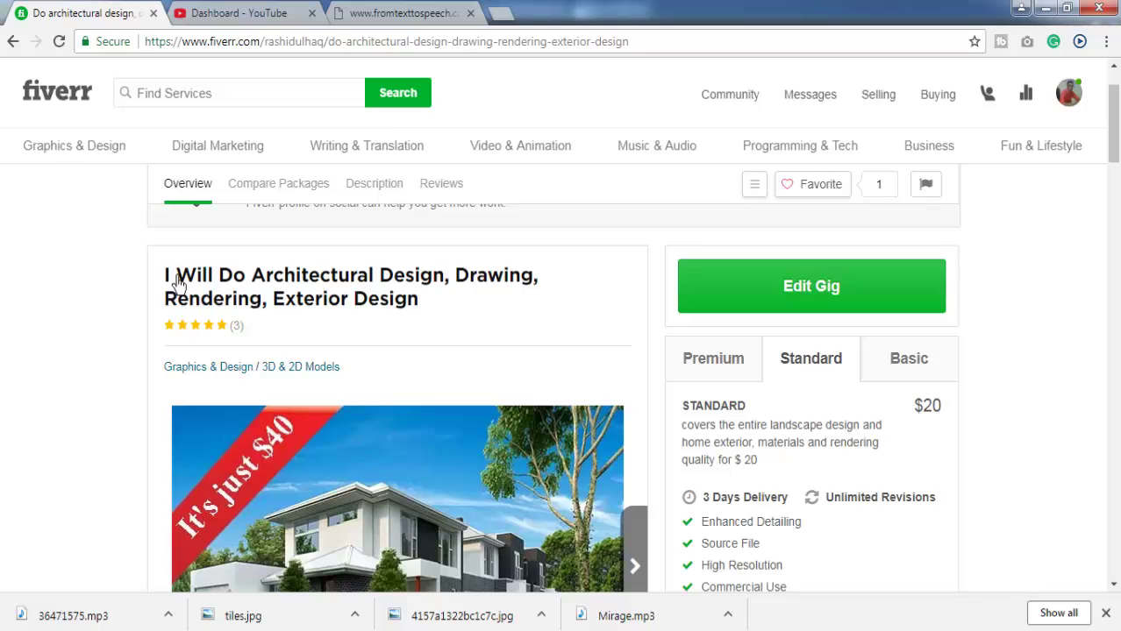
# Step: Scroll through the Fiverr architectural rendering gig page
pyautogui.moveTo(202, 285); pyautogui.dragTo(578, 298)
pyautogui.scroll(-2, 544, 316)
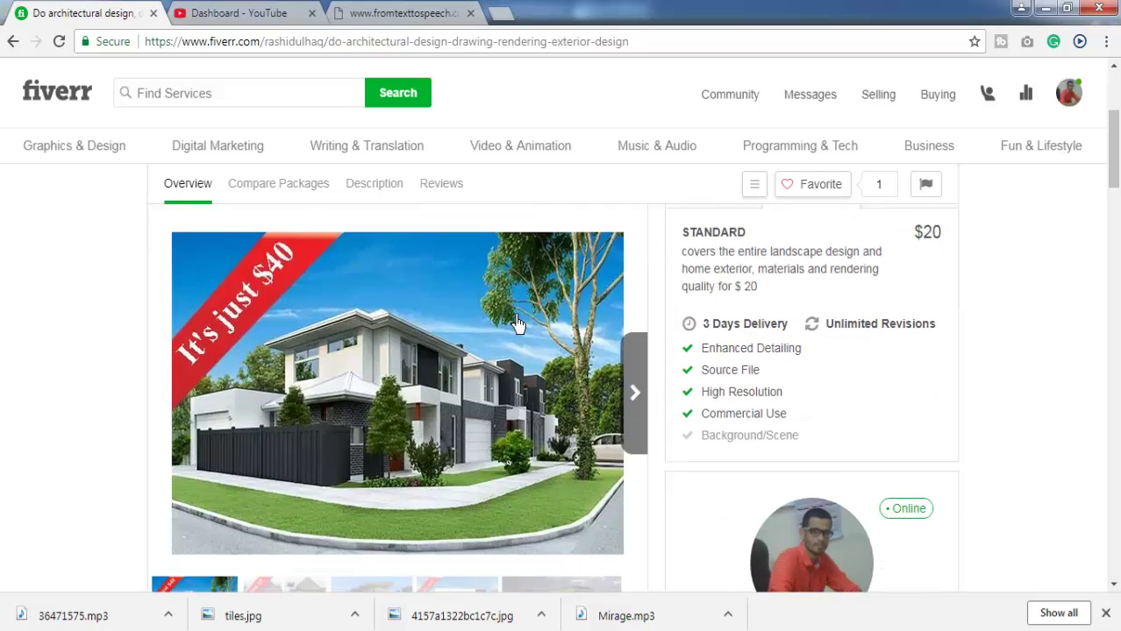
pyautogui.scroll(-2, 421, 368)
pyautogui.scroll(-1, 263, 491)
pyautogui.moveTo(283, 484); pyautogui.dragTo(334, 497)
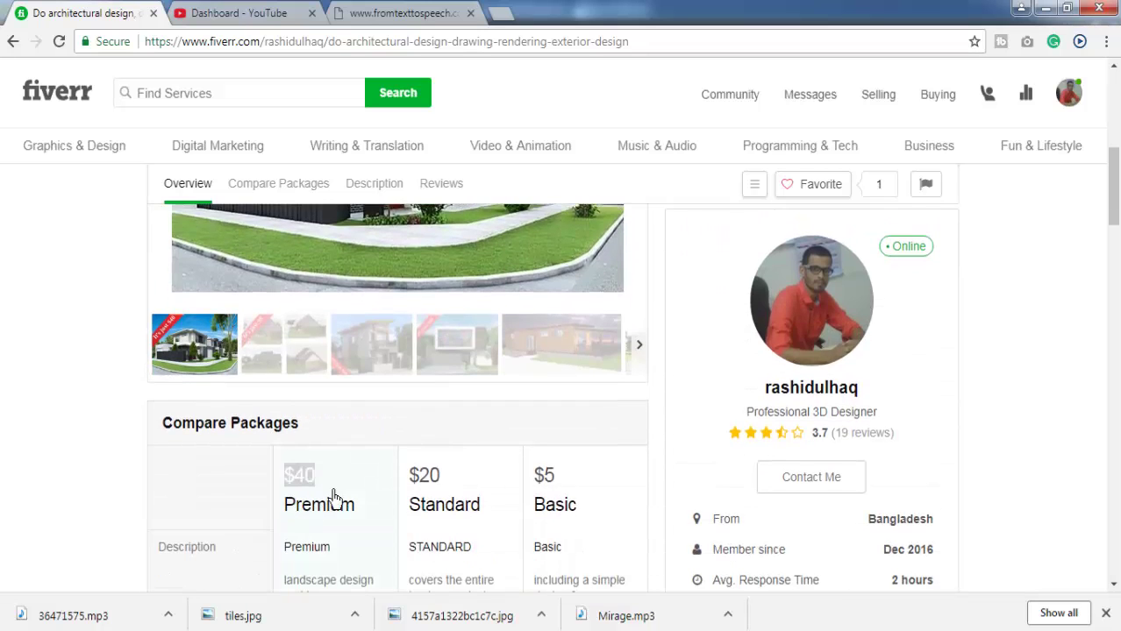
pyautogui.moveTo(405, 476); pyautogui.dragTo(440, 478)
pyautogui.scroll(-3, 551, 456)
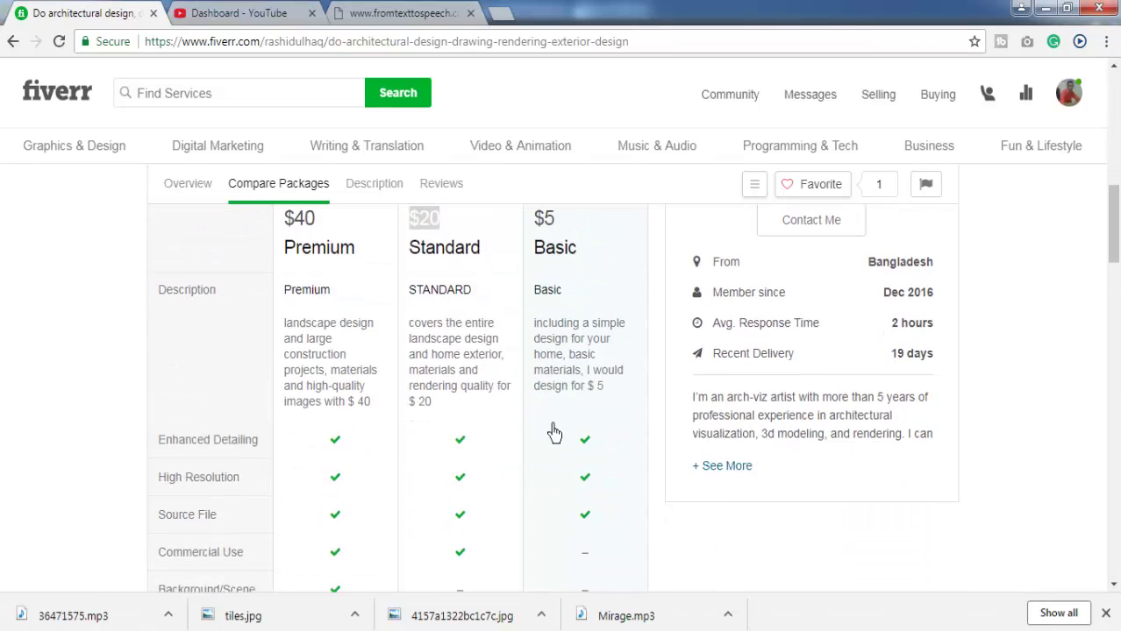
pyautogui.scroll(1, 551, 428)
pyautogui.scroll(2, 517, 404)
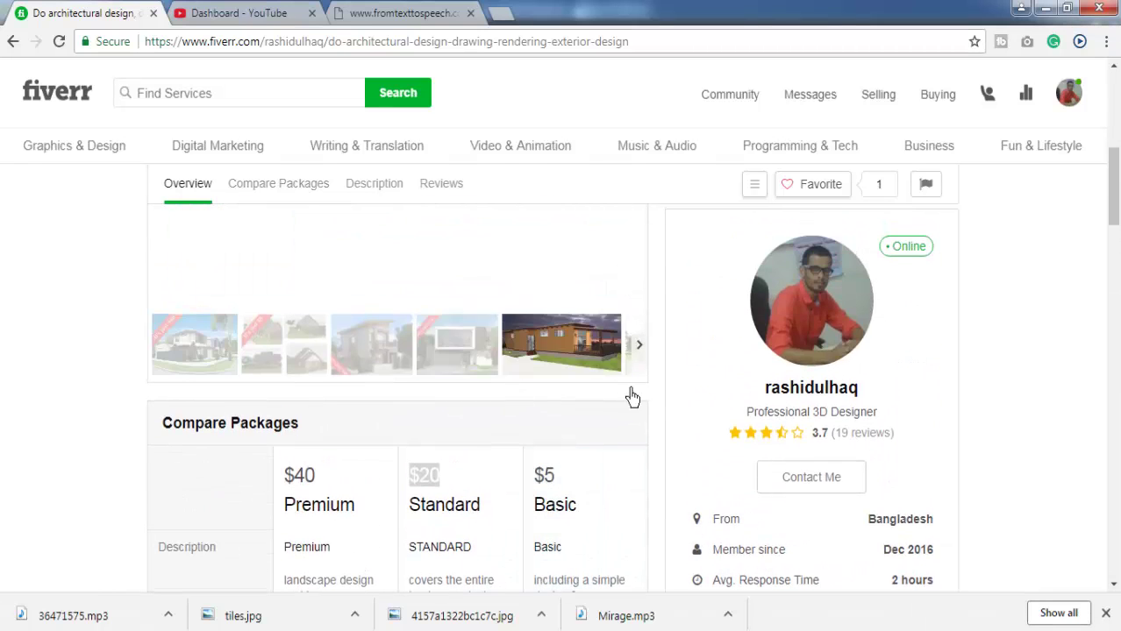
pyautogui.scroll(3, 638, 474)
pyautogui.scroll(-1, 645, 545)
# Step: Browse the gig's gallery samples, ending on the modern two-story house image
pyautogui.click(638, 529)
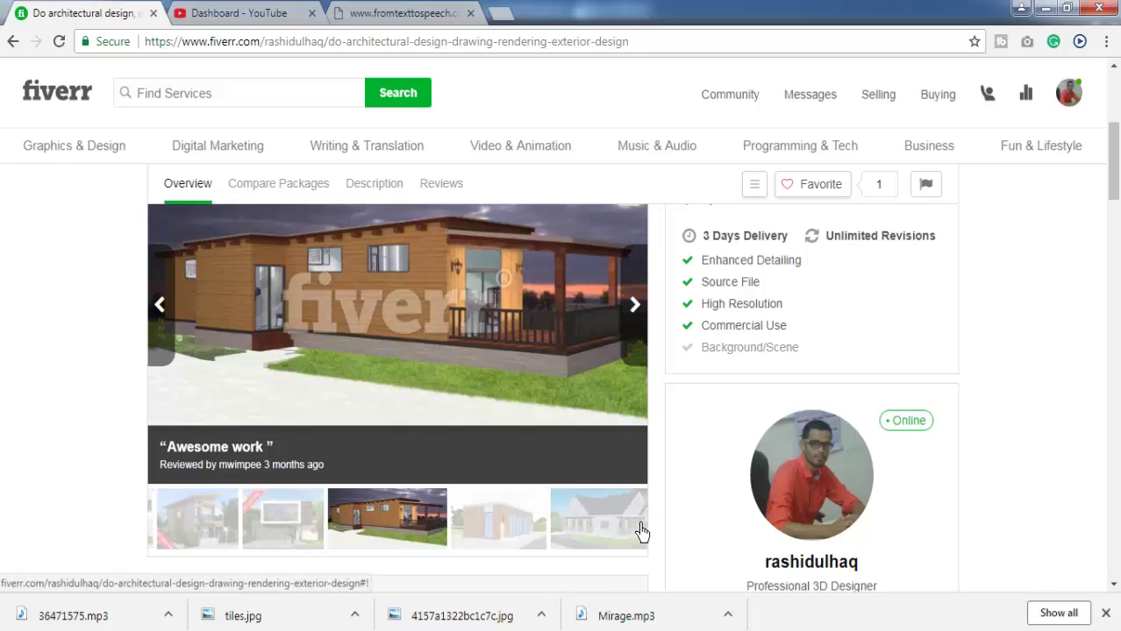
pyautogui.click(608, 526)
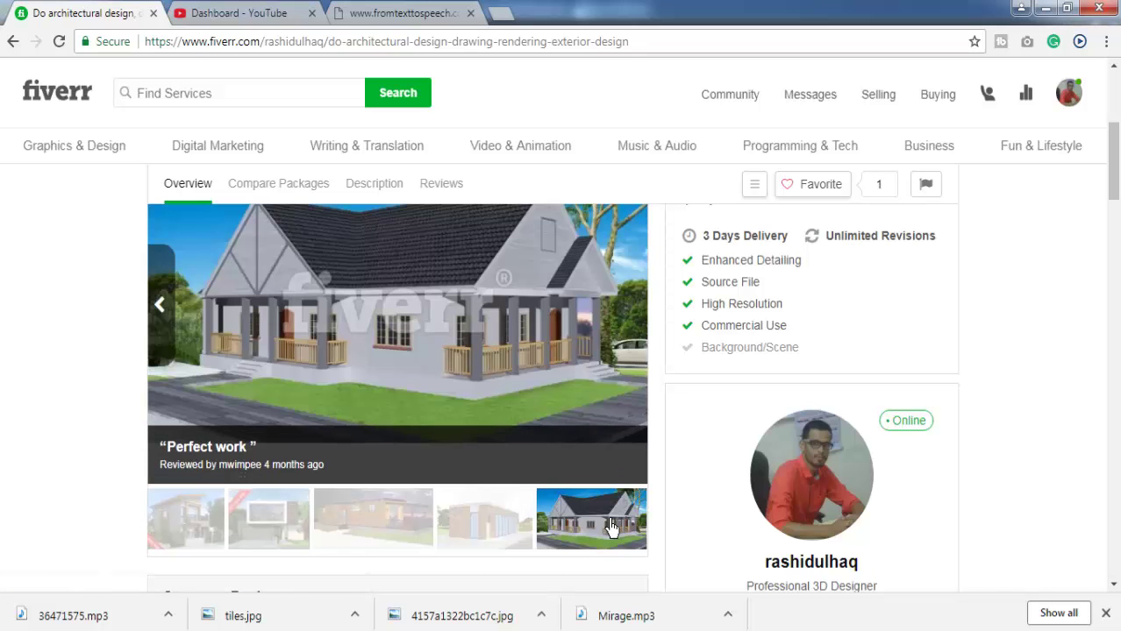
pyautogui.click(482, 526)
pyautogui.click(372, 526)
pyautogui.click(268, 530)
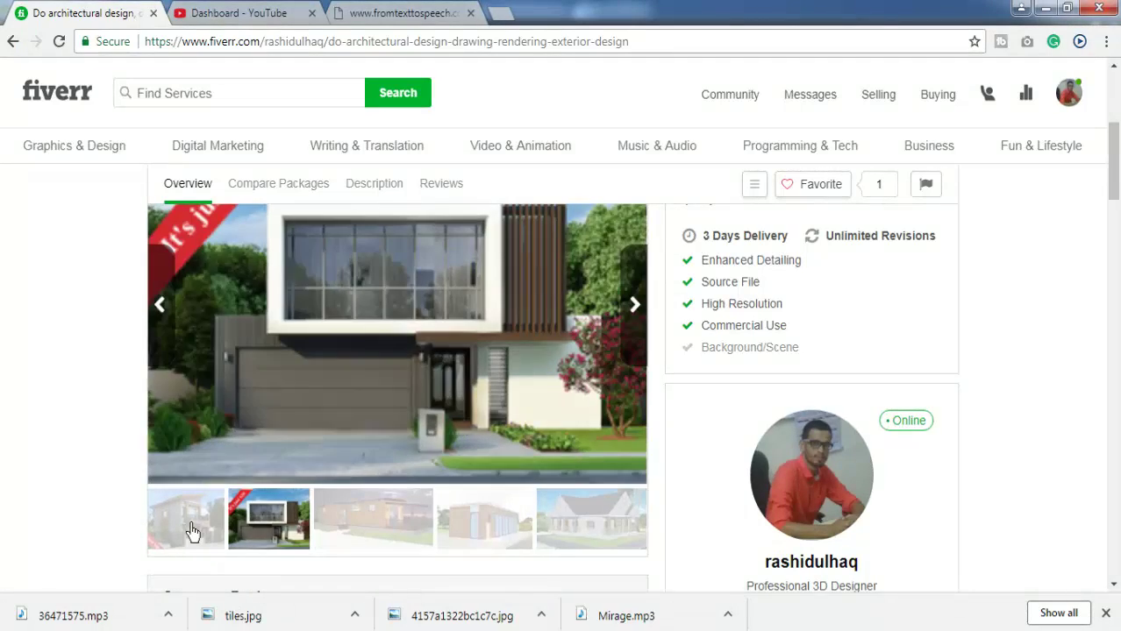
pyautogui.click(191, 530)
# Step: Orbit the house model in 3ds Max and bring up the Material Editor
pyautogui.scroll(-4, 540, 425)
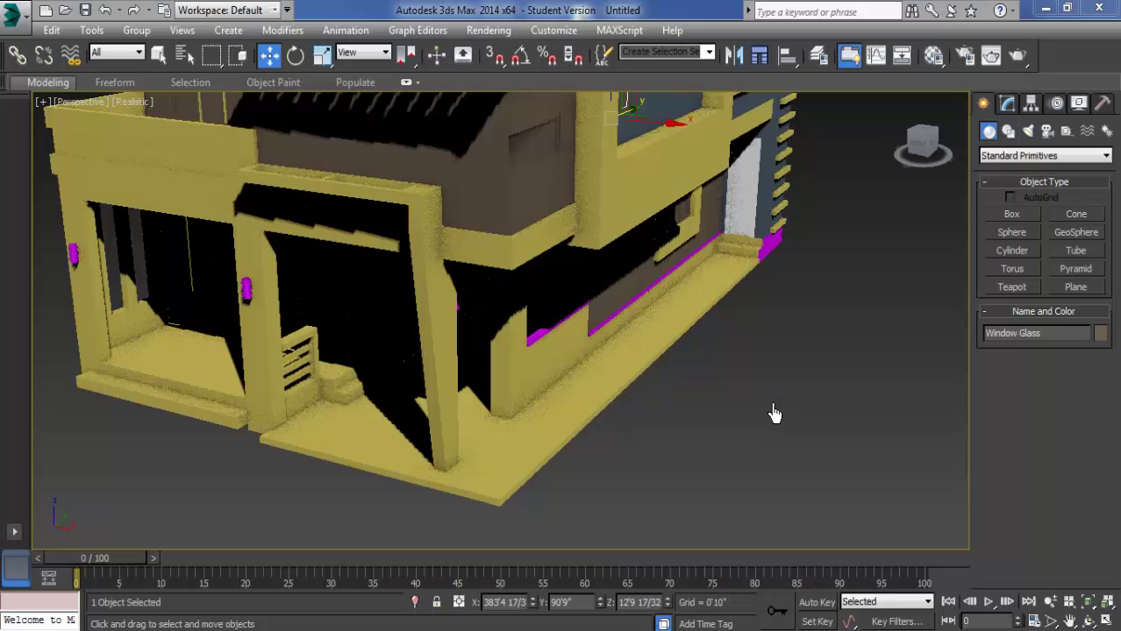
pyautogui.moveTo(773, 413)
pyautogui.keyDown('alt'); pyautogui.mouseDown(button='middle')
pyautogui.moveTo(705, 457)
pyautogui.moveTo(637, 430)
pyautogui.moveTo(292, 506)
pyautogui.mouseUp(button='middle'); pyautogui.keyUp('alt')
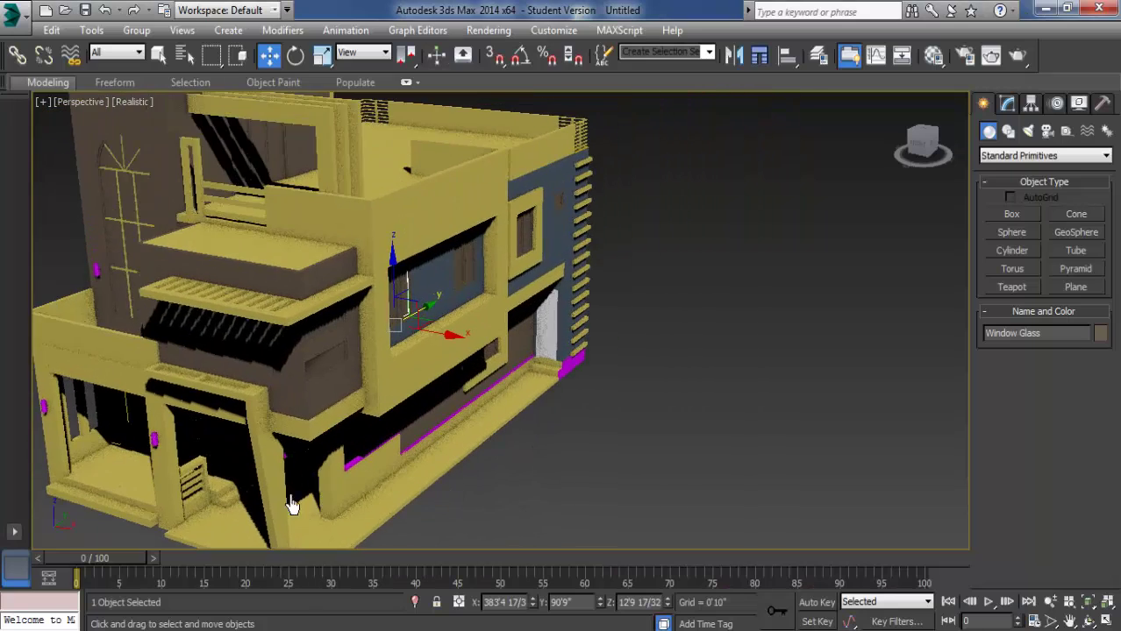
pyautogui.scroll(-3, 302, 412)
pyautogui.moveTo(320, 443)
pyautogui.keyDown('alt'); pyautogui.mouseDown(button='middle')
pyautogui.moveTo(500, 333)
pyautogui.moveTo(522, 378)
pyautogui.mouseUp(button='middle'); pyautogui.keyUp('alt')
pyautogui.scroll(3, 423, 327)
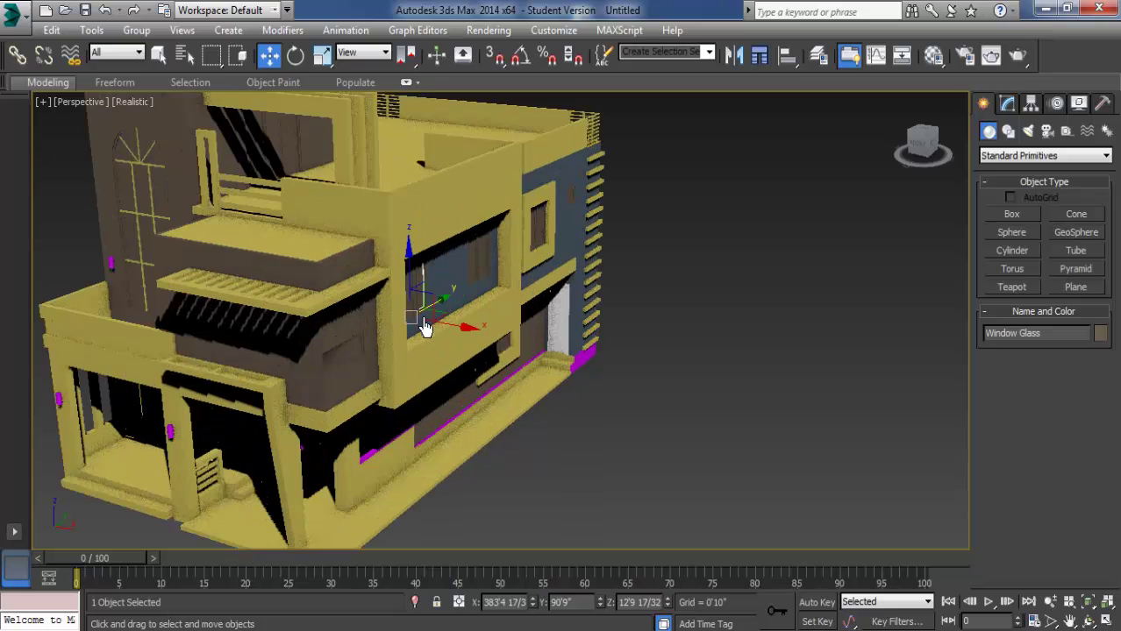
pyautogui.click(933, 55)
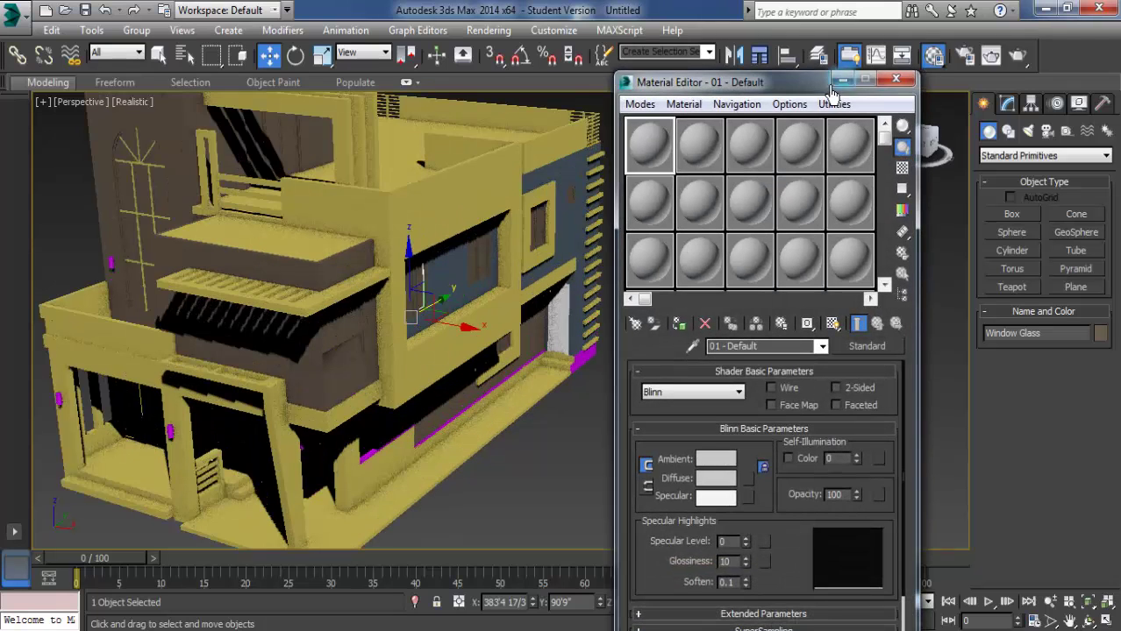
# Step: Change the sample material's type from Standard to V-Ray's VRayMtl
pyautogui.moveTo(742, 85); pyautogui.dragTo(687, 62)
pyautogui.click(808, 330)
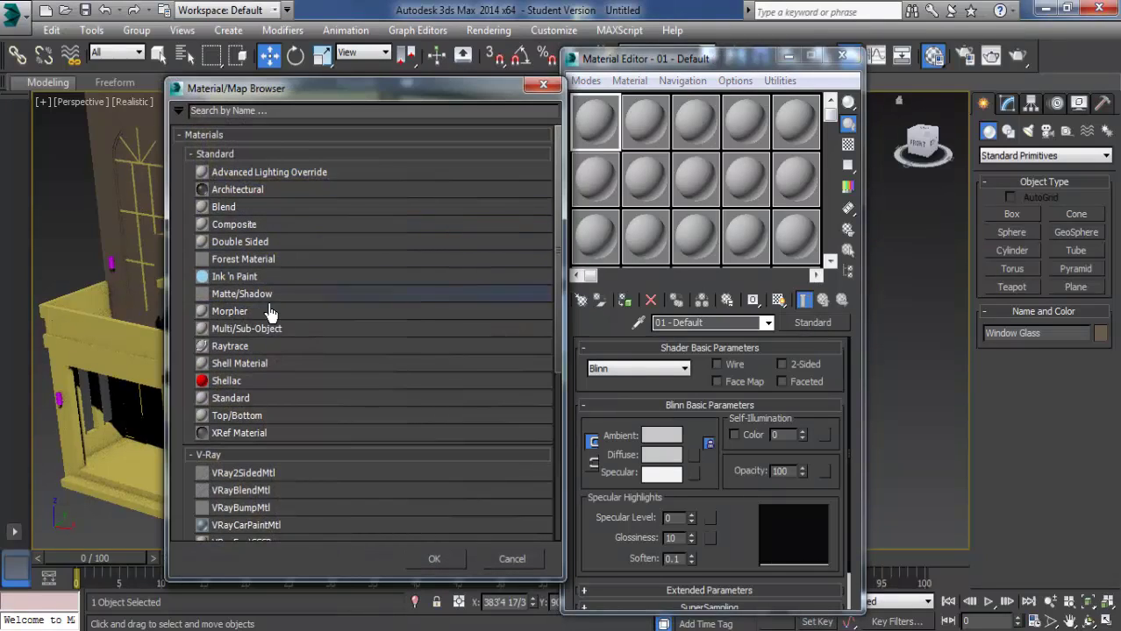
pyautogui.scroll(-2, 268, 377)
pyautogui.scroll(-2, 263, 500)
pyautogui.doubleClick(245, 507)
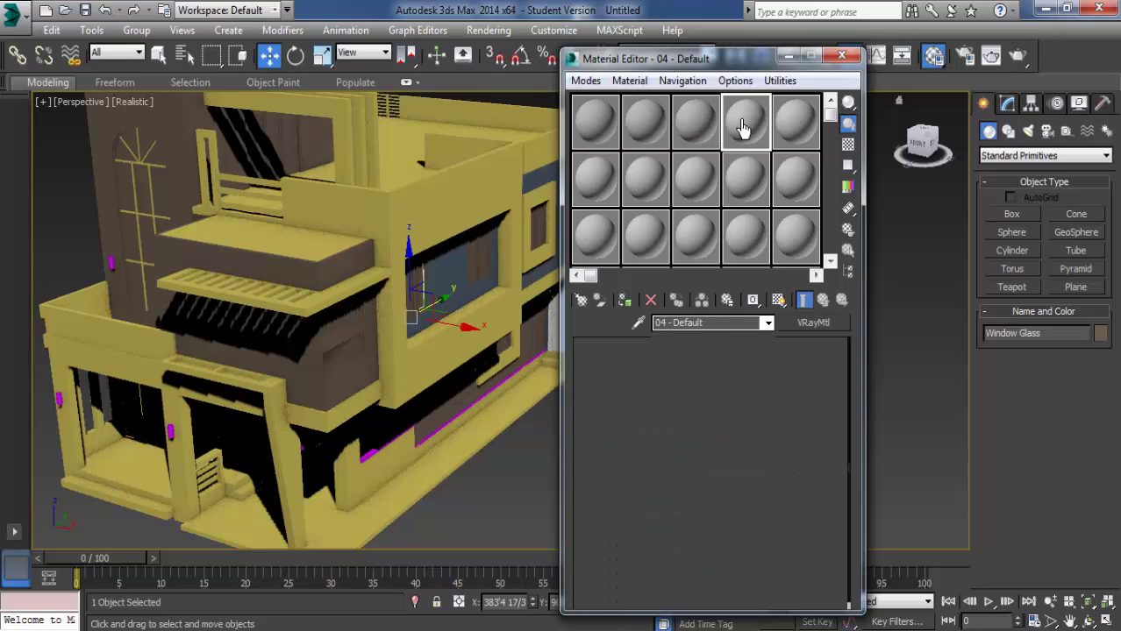
# Step: Return to the first sample slot and name its material wall
pyautogui.click(796, 184)
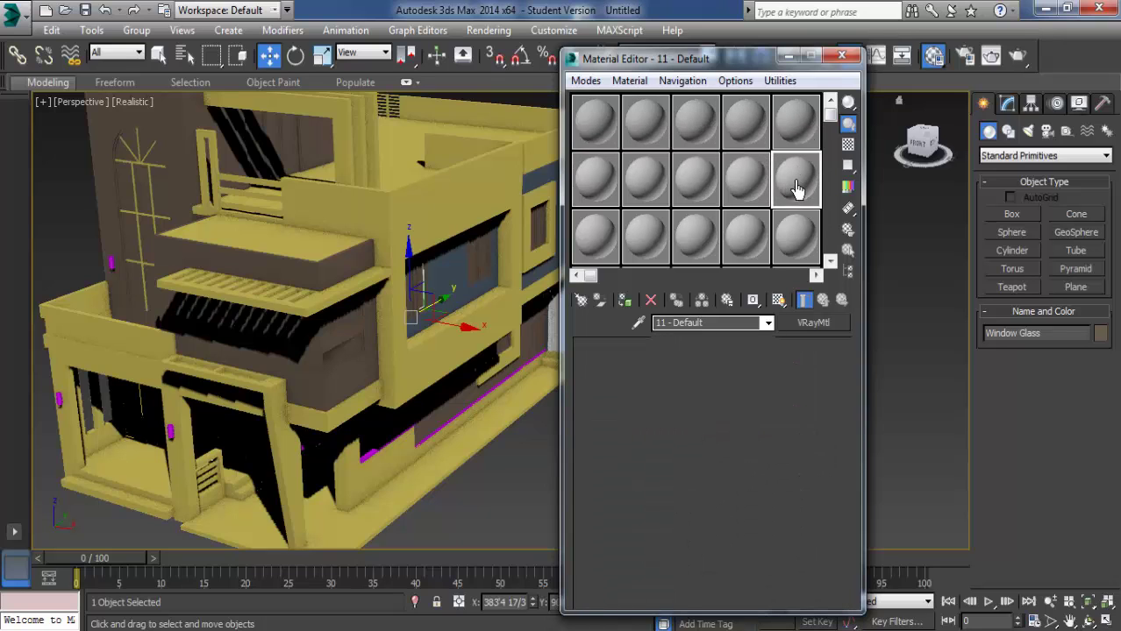
pyautogui.click(745, 181)
pyautogui.click(693, 179)
pyautogui.click(643, 191)
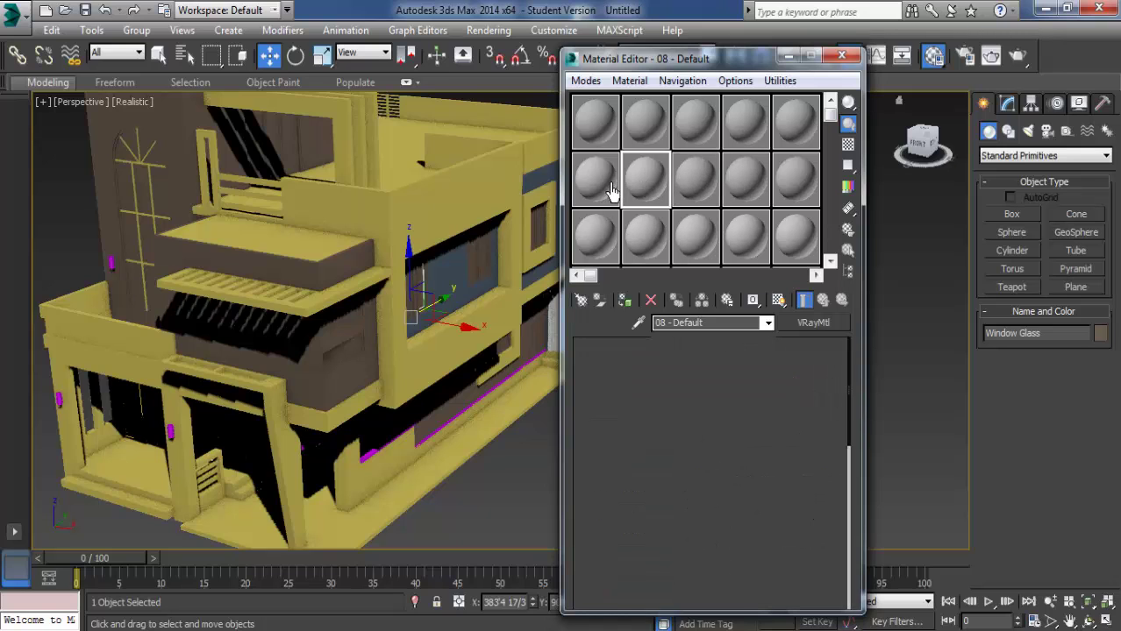
pyautogui.click(592, 180)
pyautogui.click(605, 123)
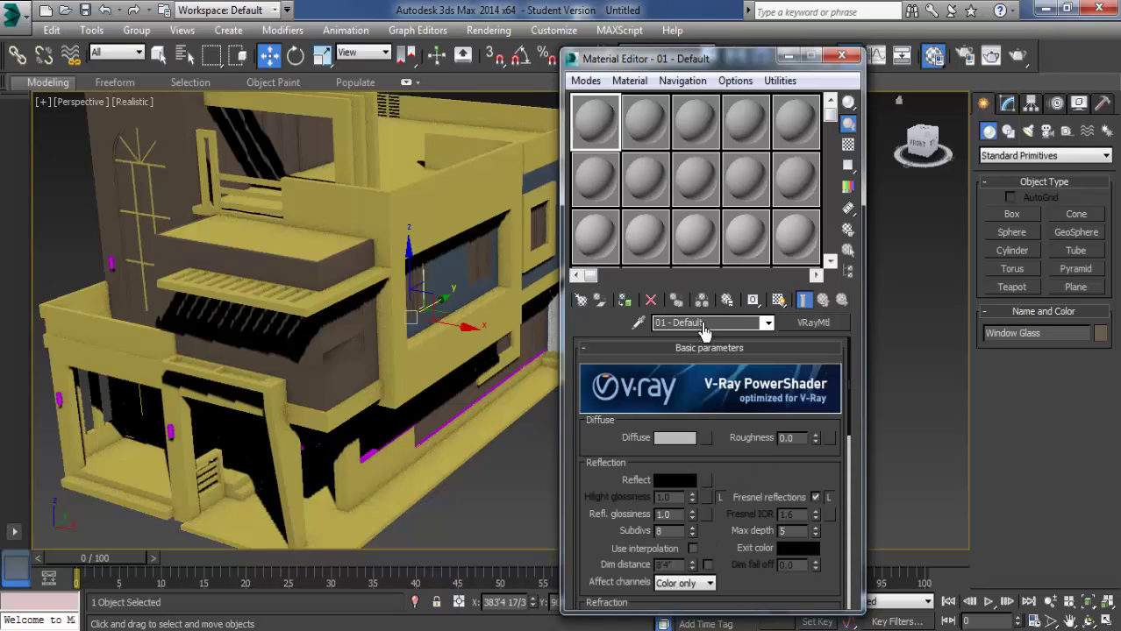
pyautogui.moveTo(653, 336); pyautogui.dragTo(649, 322)
pyautogui.write('wall')
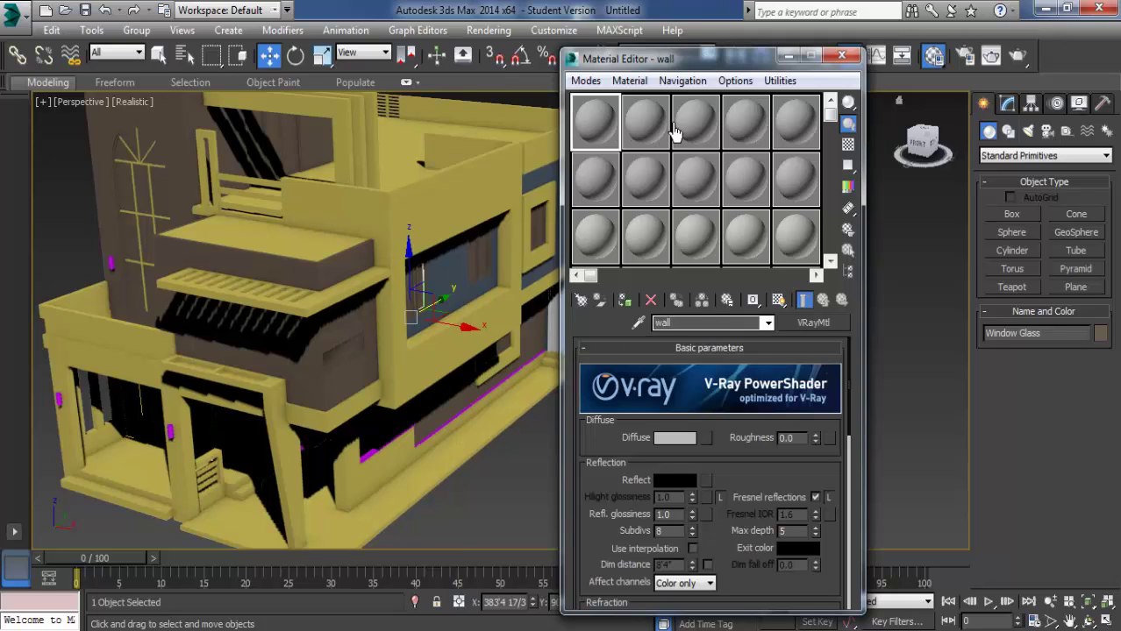
# Step: Name the second slot's material door and the third slot's wall1
pyautogui.click(646, 128)
pyautogui.moveTo(706, 323); pyautogui.dragTo(576, 349)
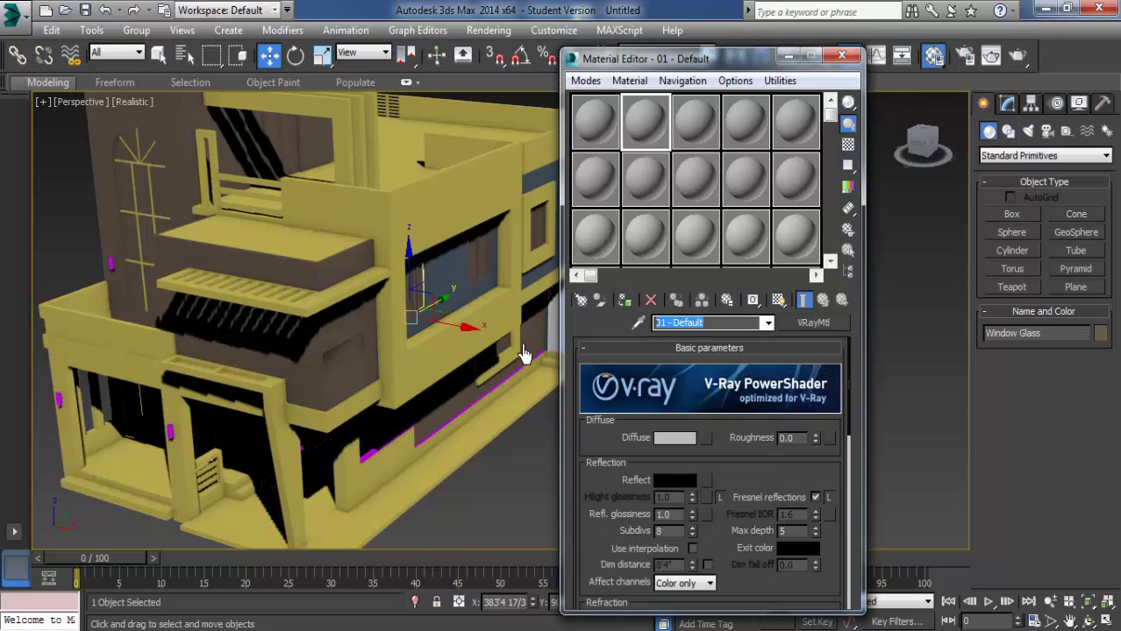
pyautogui.write('door')
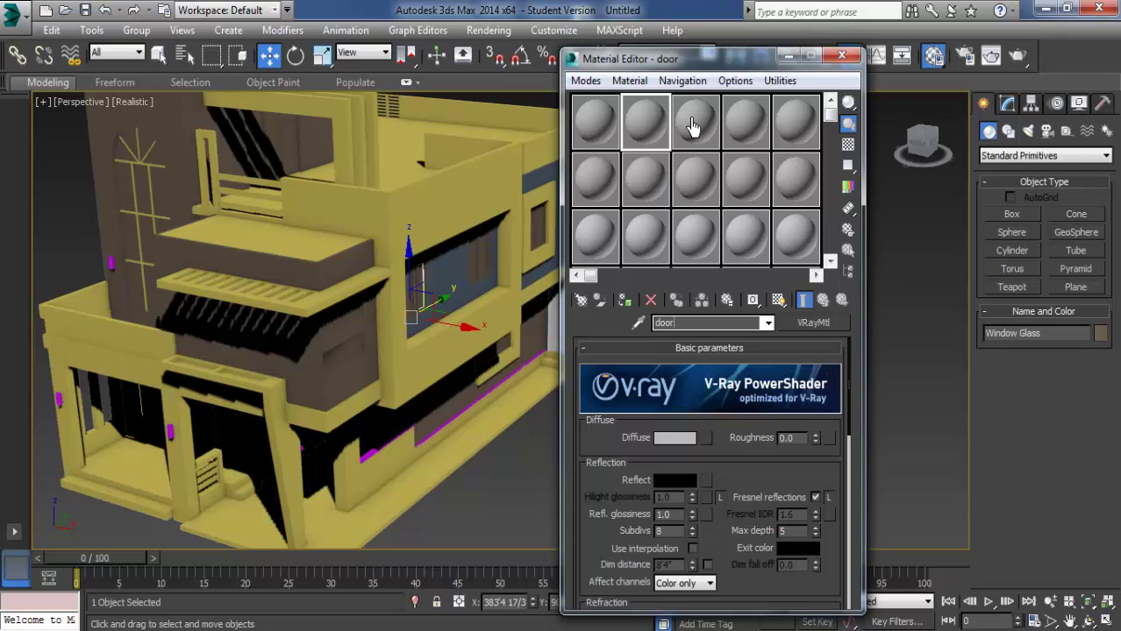
pyautogui.click(693, 127)
pyautogui.click(713, 324)
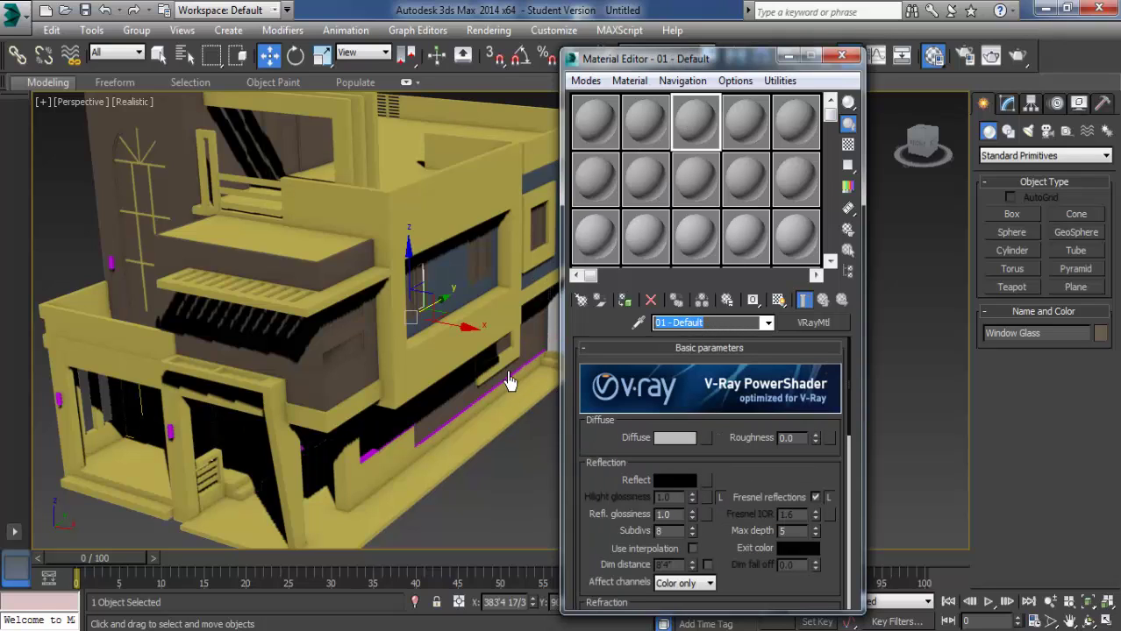
pyautogui.write('wall1')
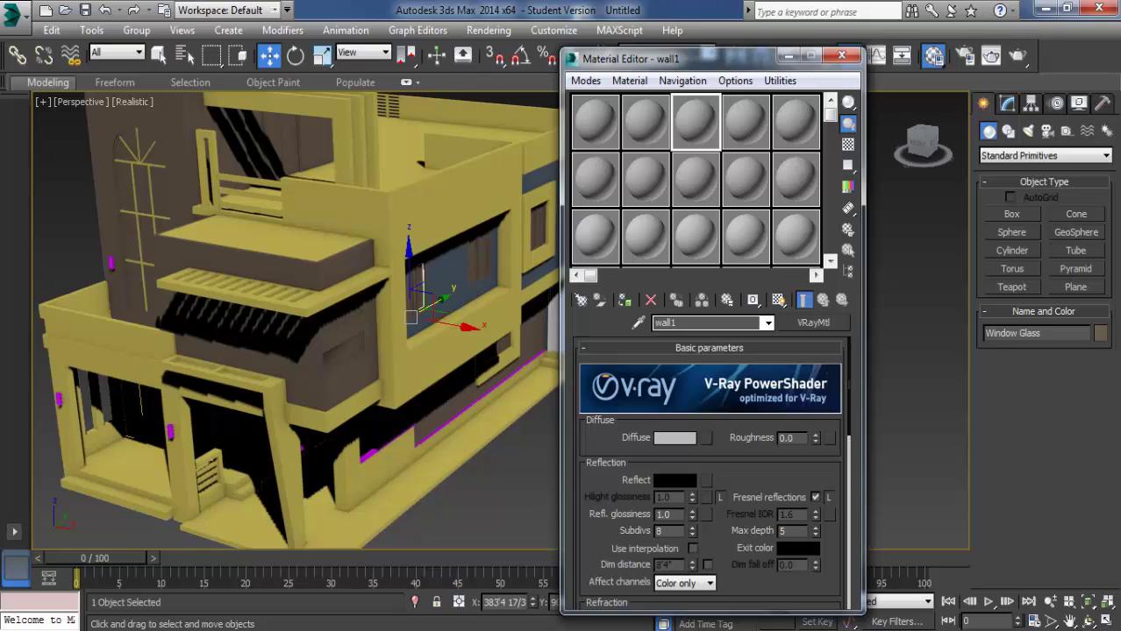
# Step: Assign the wall1 material to the house's upper front wall
pyautogui.keyDown('alt'); pyautogui.moveTo(540, 413); pyautogui.dragTo(513, 370, button='middle'); pyautogui.keyUp('alt')
pyautogui.moveTo(455, 282); pyautogui.dragTo(473, 290, button='middle')
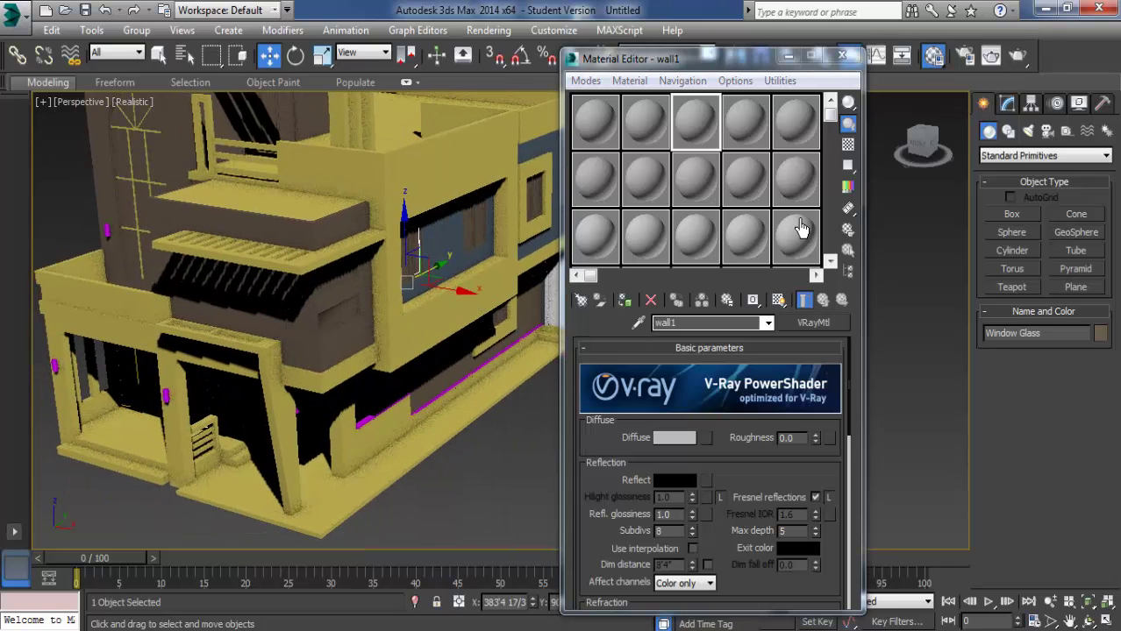
pyautogui.click(467, 321)
pyautogui.moveTo(408, 361)
pyautogui.keyDown('alt'); pyautogui.mouseDown(button='middle')
pyautogui.moveTo(458, 375)
pyautogui.moveTo(523, 353)
pyautogui.mouseUp(button='middle'); pyautogui.keyUp('alt')
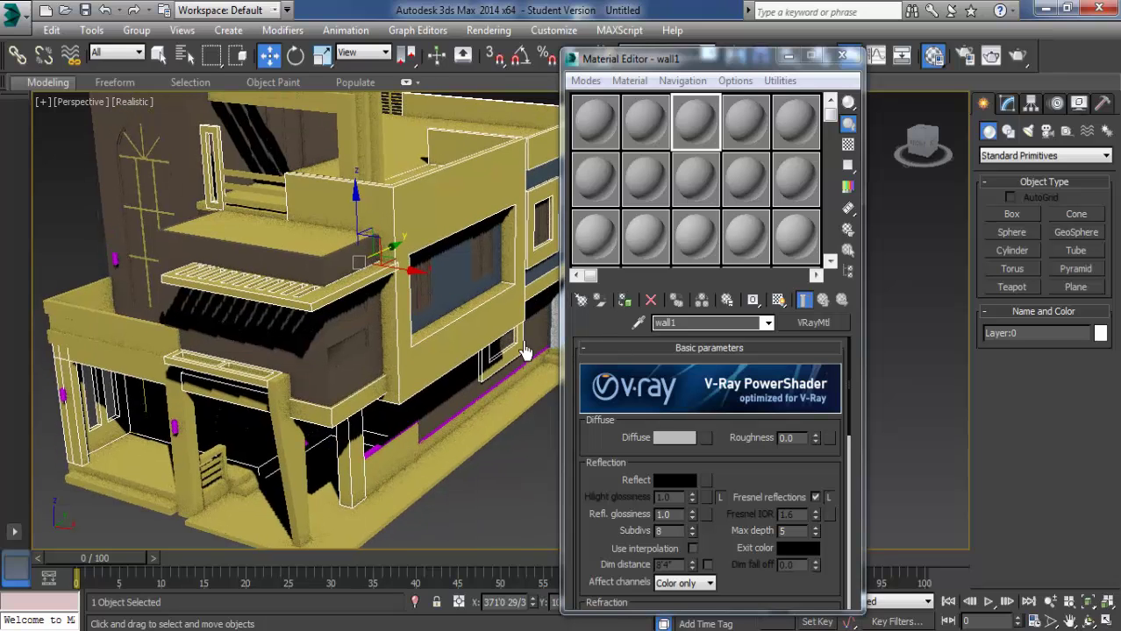
pyautogui.click(626, 307)
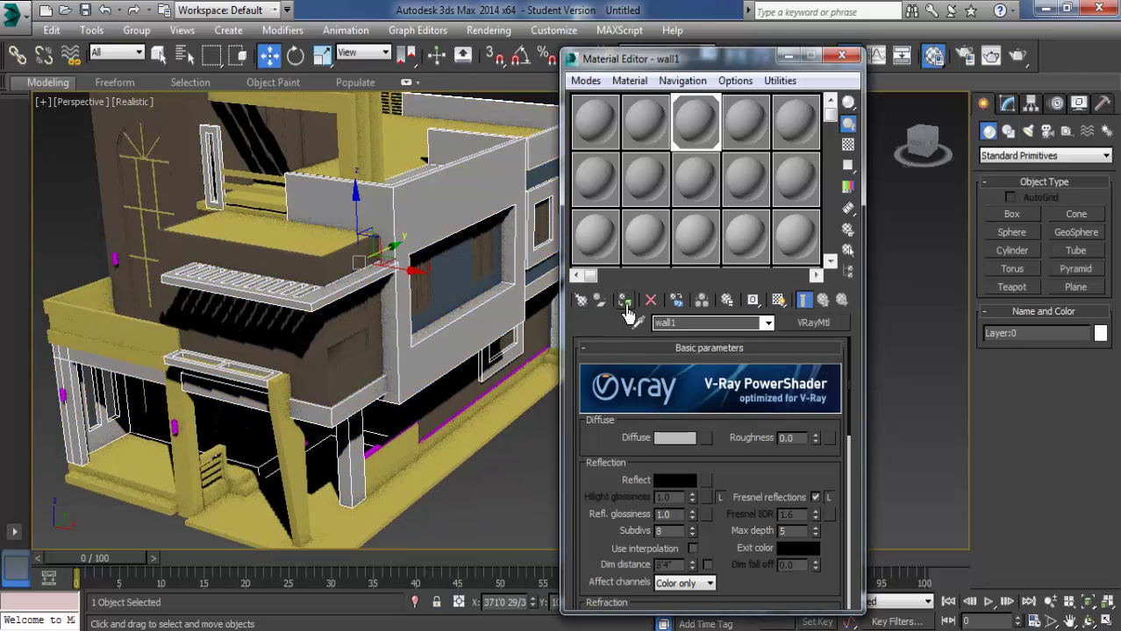
pyautogui.scroll(4, 355, 298)
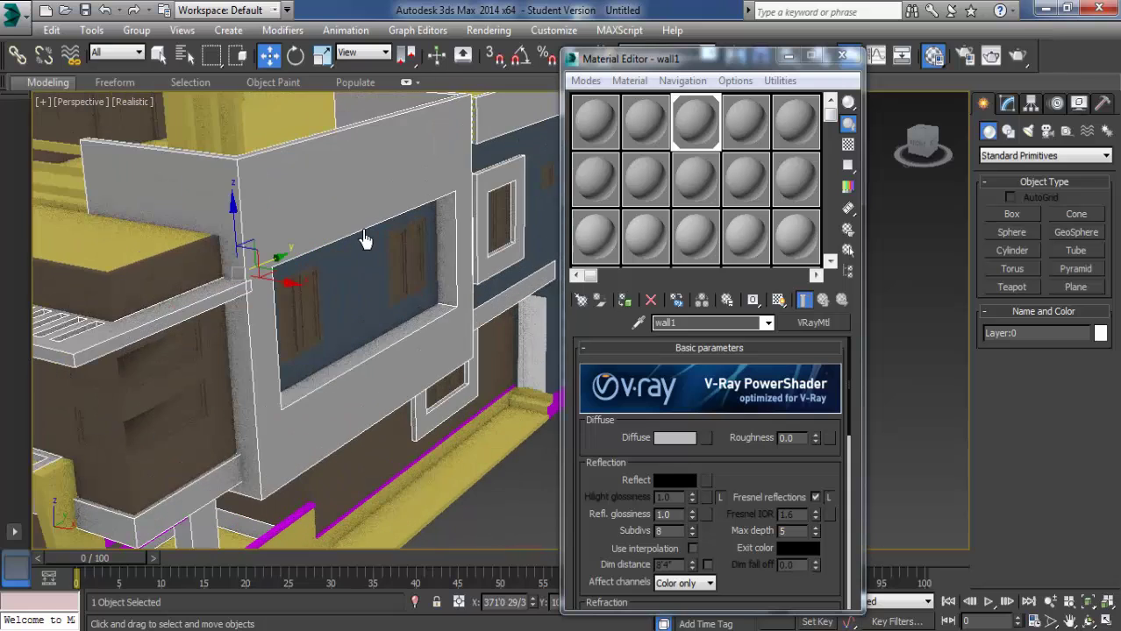
pyautogui.hotkey('alt', 'Tab')
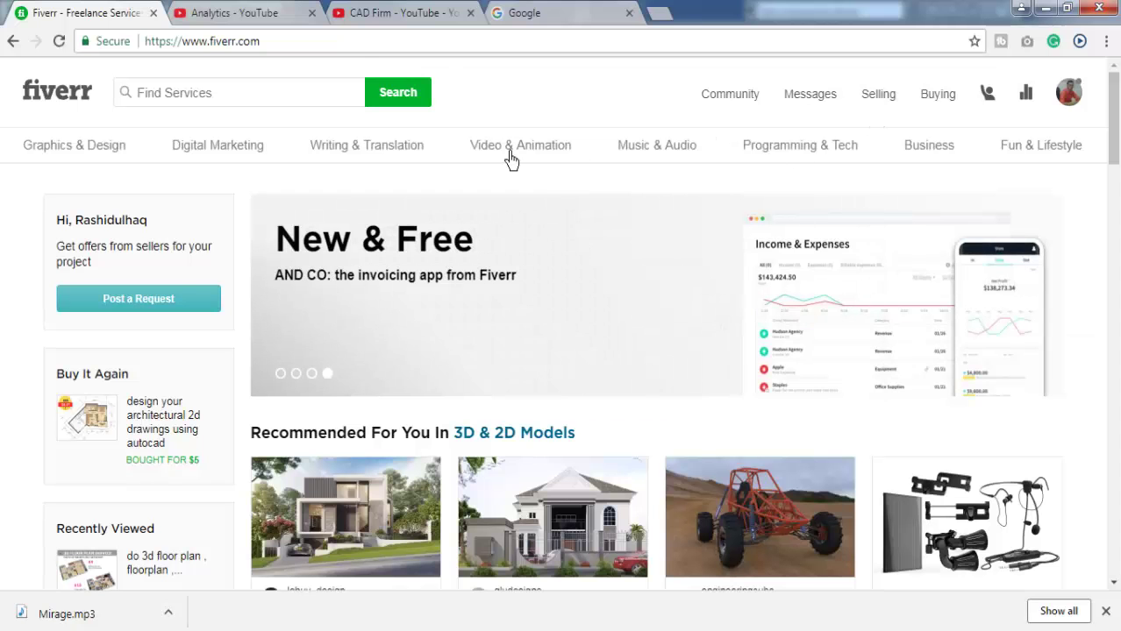
# Step: Search Google for 'bump texture'
pyautogui.click(364, 13)
pyautogui.click(608, 11)
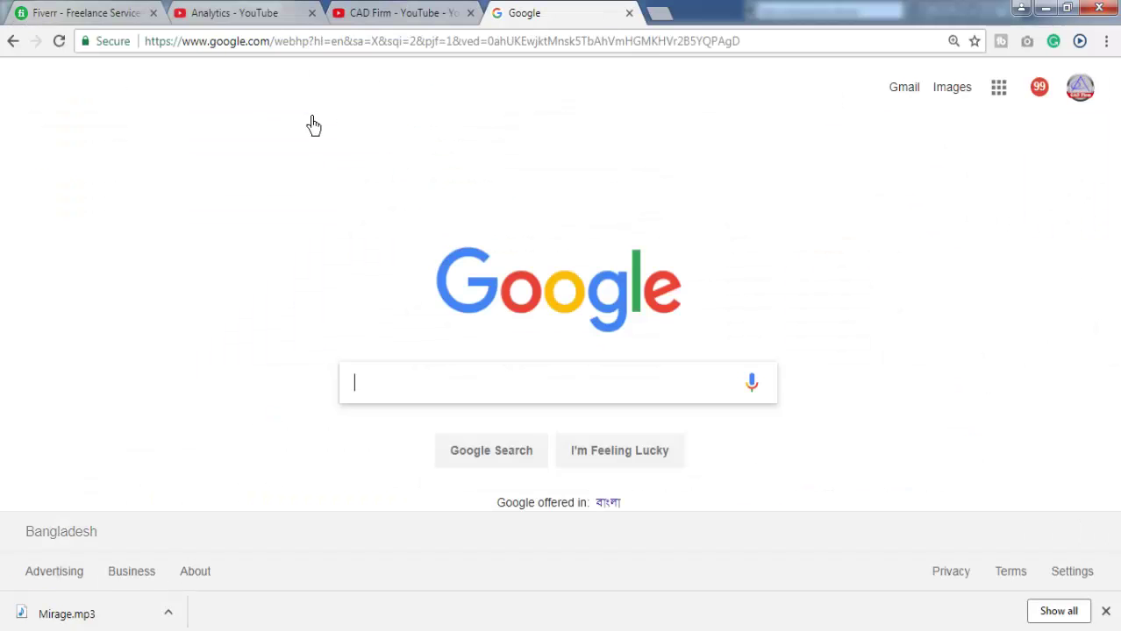
pyautogui.click(420, 385)
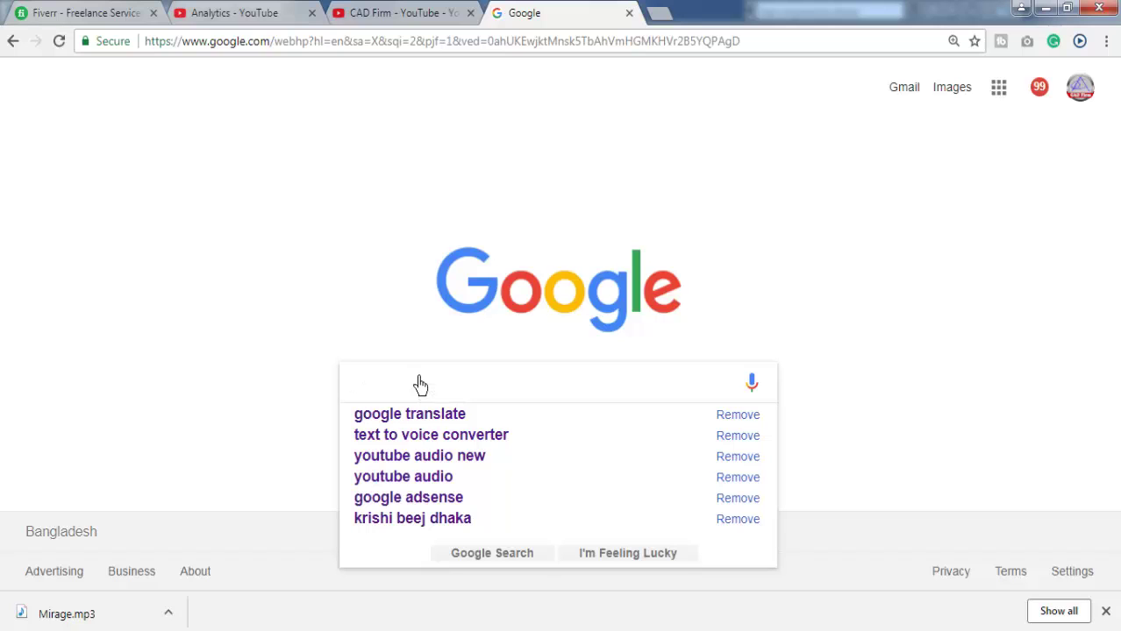
pyautogui.write('bum')
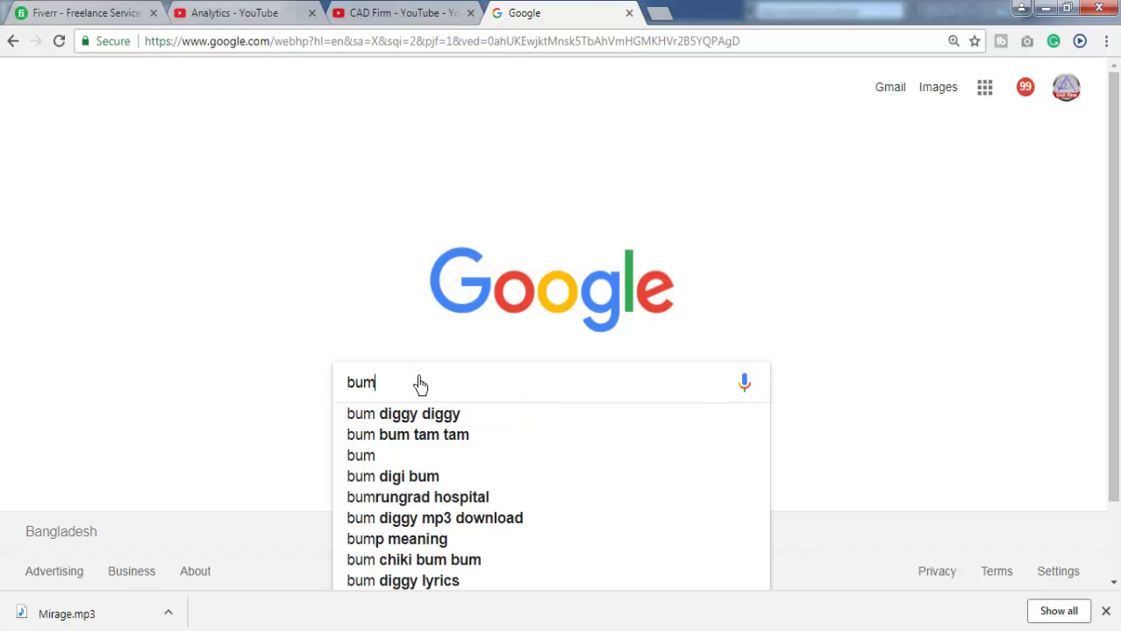
pyautogui.write('p ')
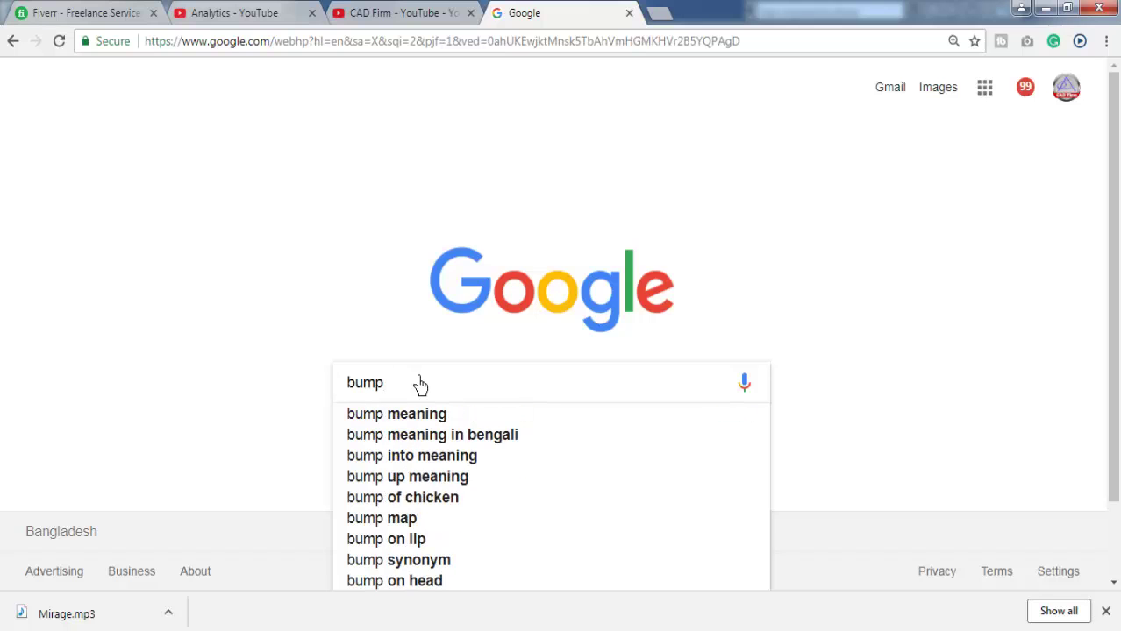
pyautogui.write('textu')
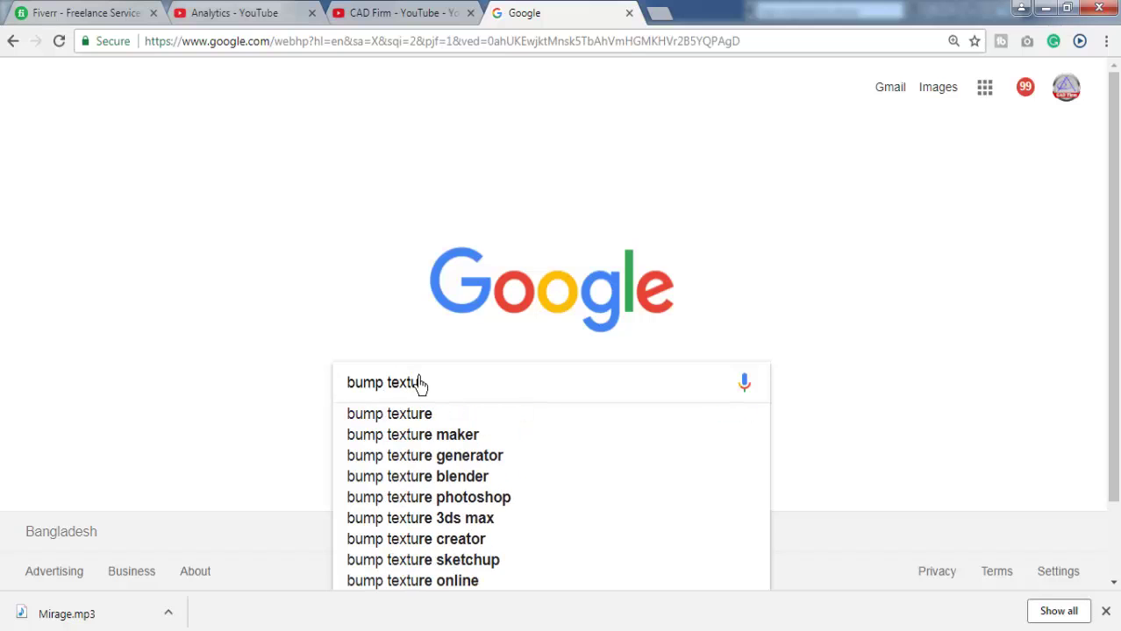
pyautogui.write('re')
pyautogui.press('Return')
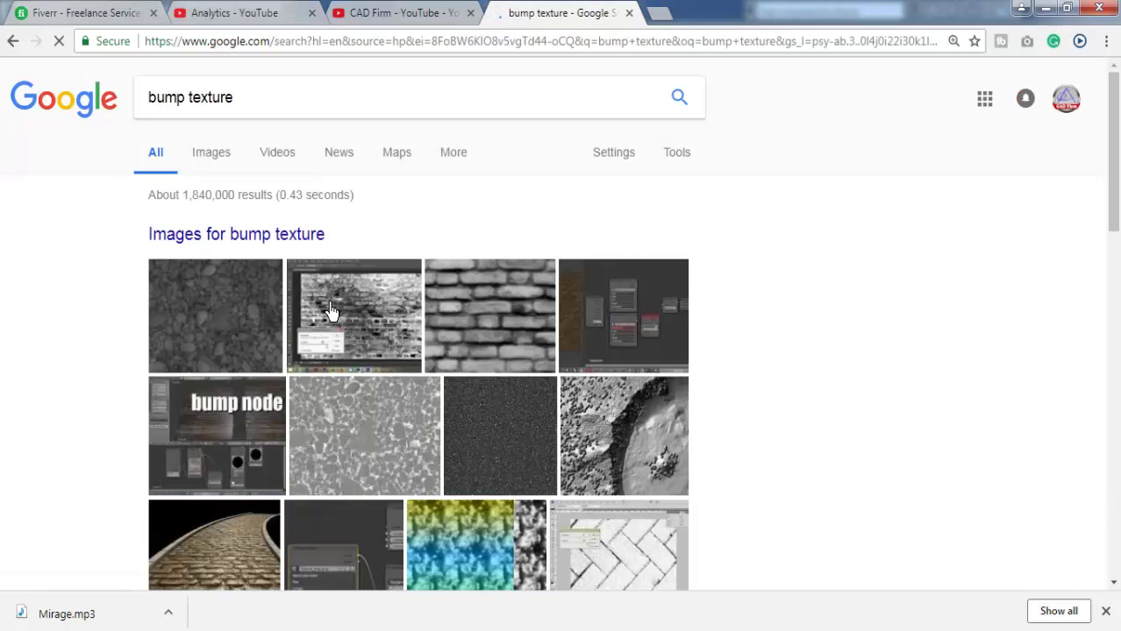
# Step: Refine the query to 'wall bump texture' and show its image results
pyautogui.click(247, 109)
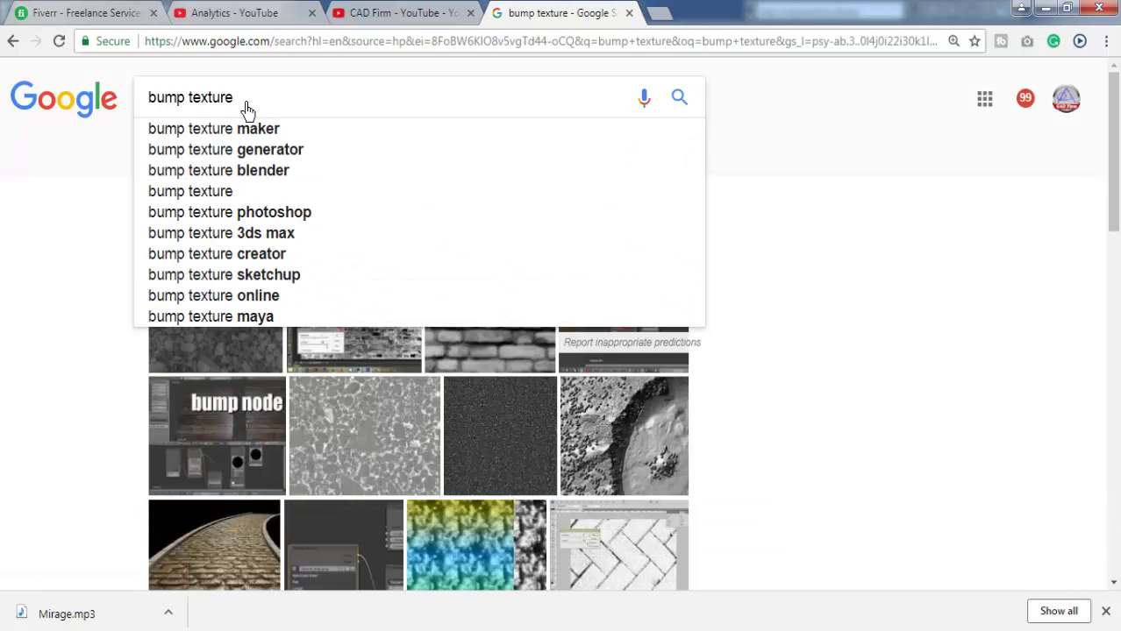
pyautogui.press('Left')
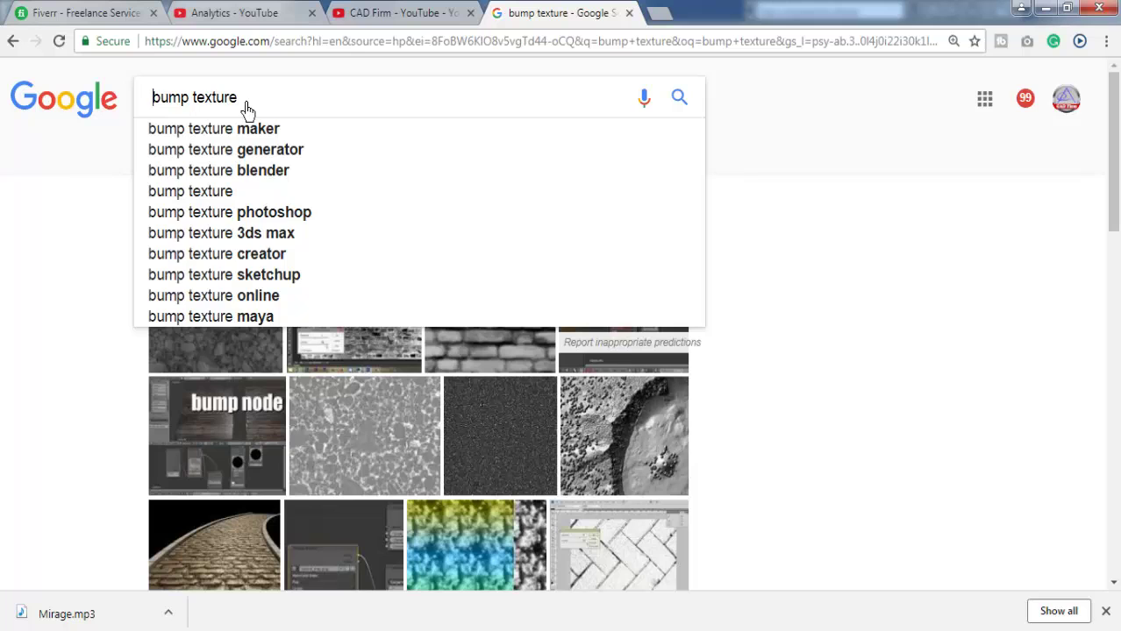
pyautogui.write('wall')
pyautogui.press('Return')
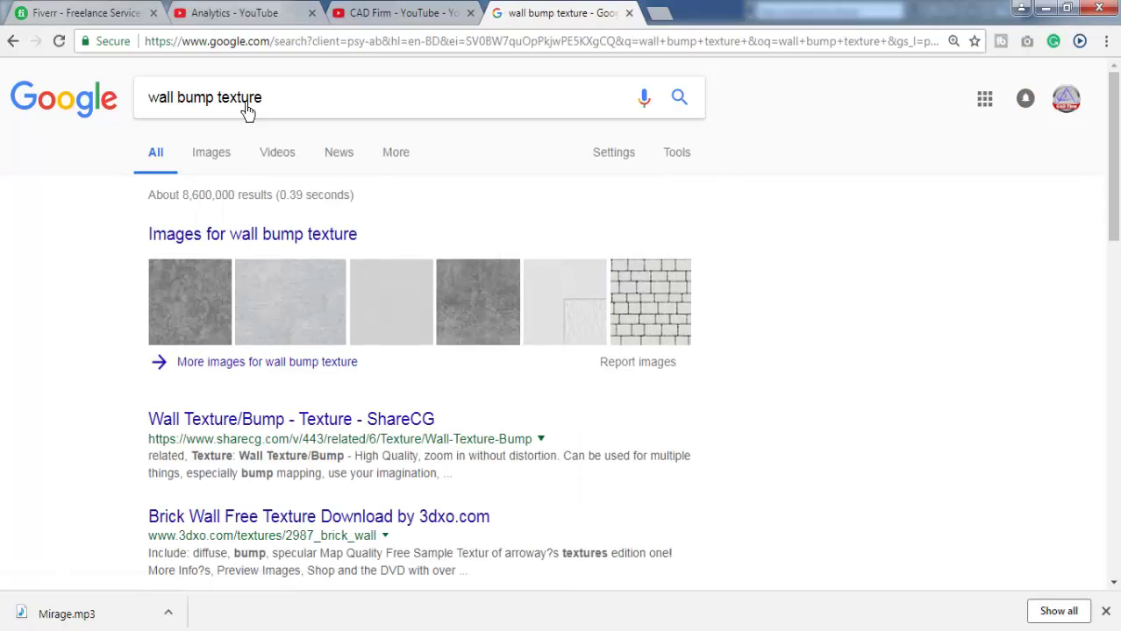
pyautogui.click(298, 243)
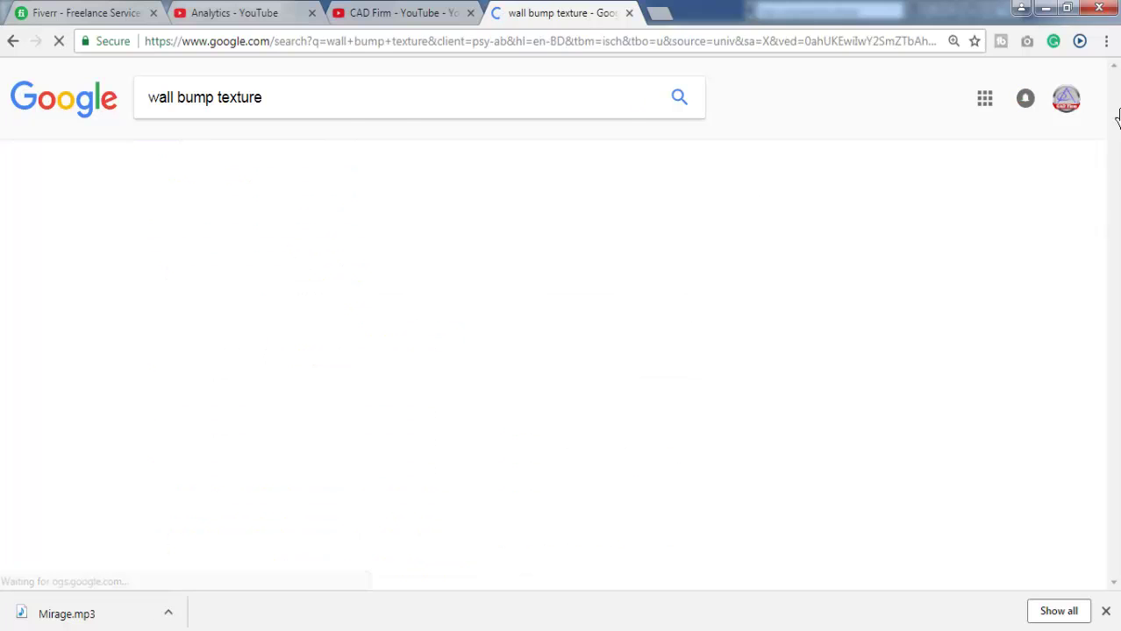
# Step: Scroll through the wall bump texture images, comparing plaster, stucco and brick thumbnails
pyautogui.scroll(-3, 1000, 317)
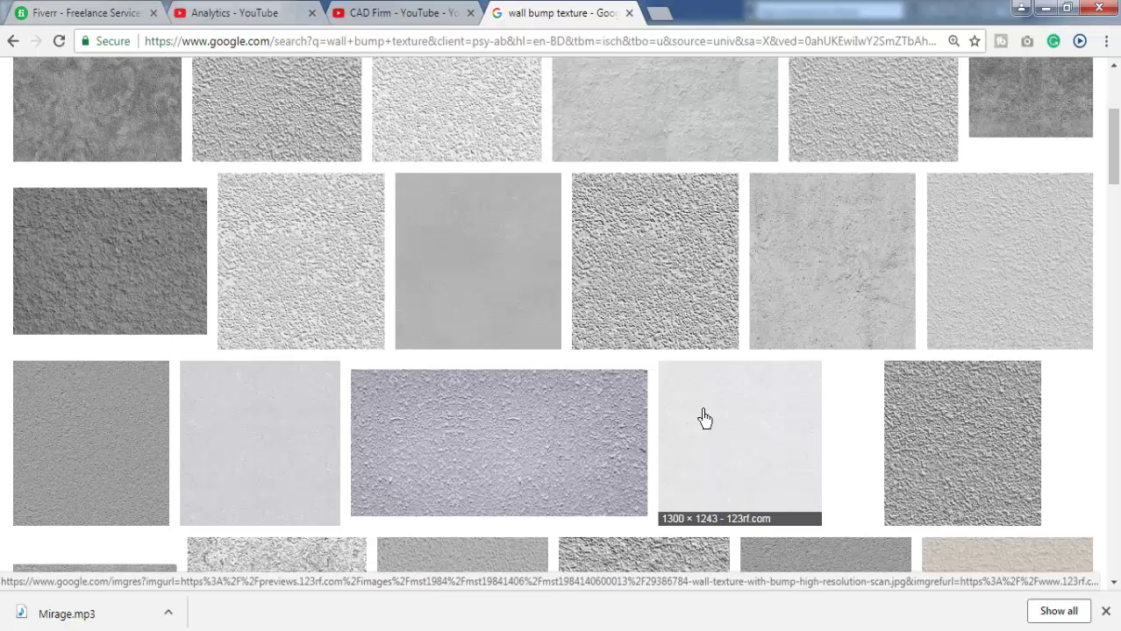
pyautogui.scroll(-2, 578, 449)
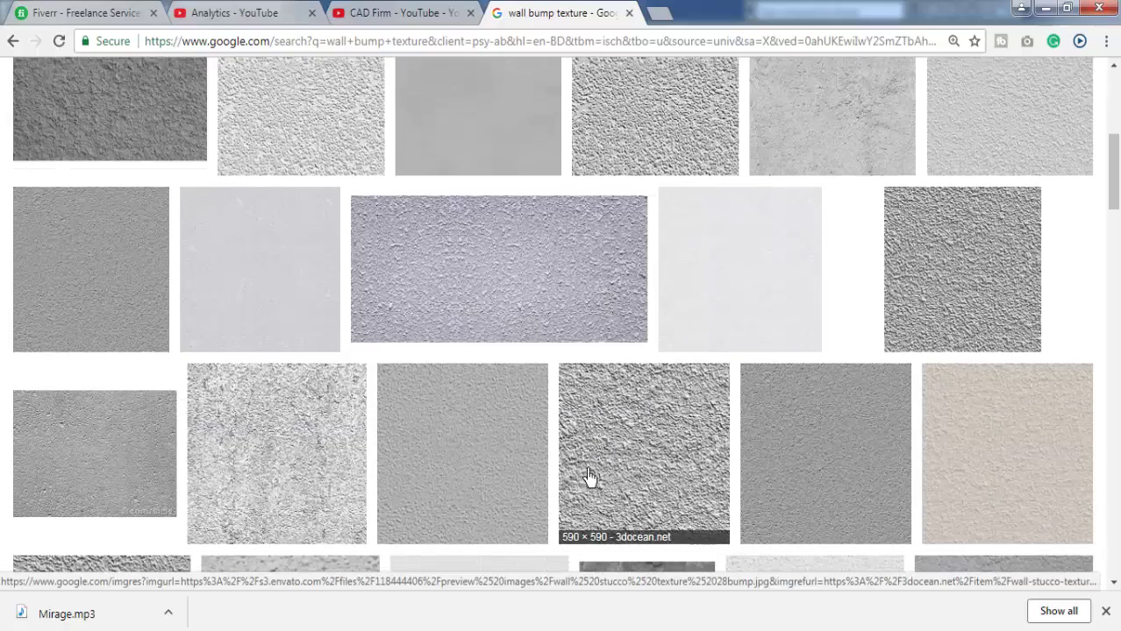
pyautogui.scroll(-3, 587, 476)
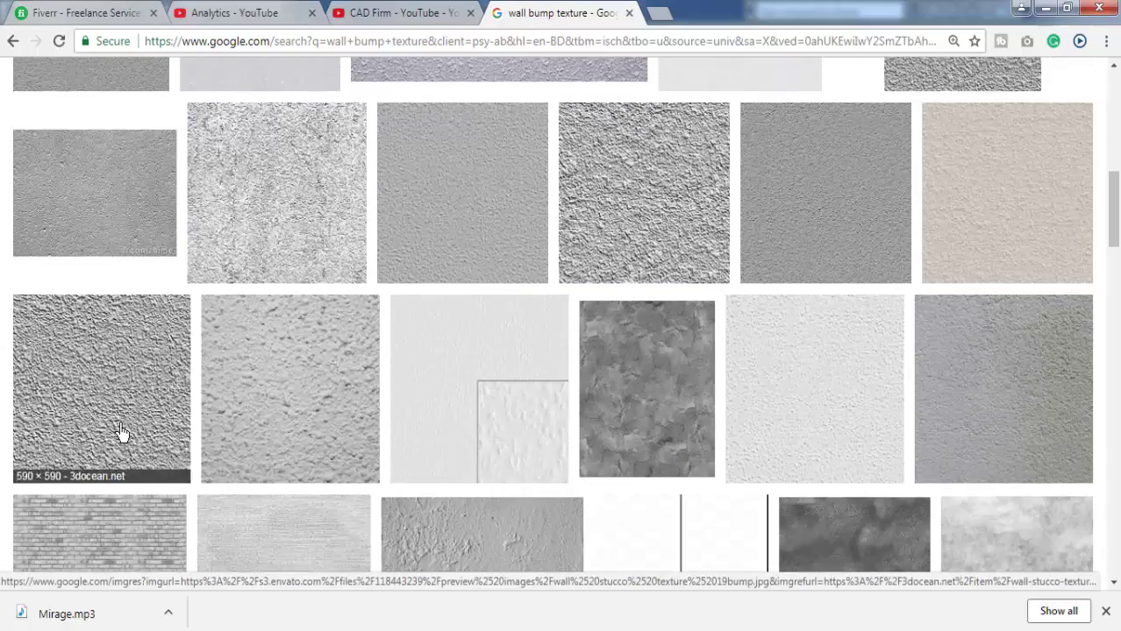
pyautogui.scroll(-2, 825, 363)
pyautogui.scroll(-1, 825, 366)
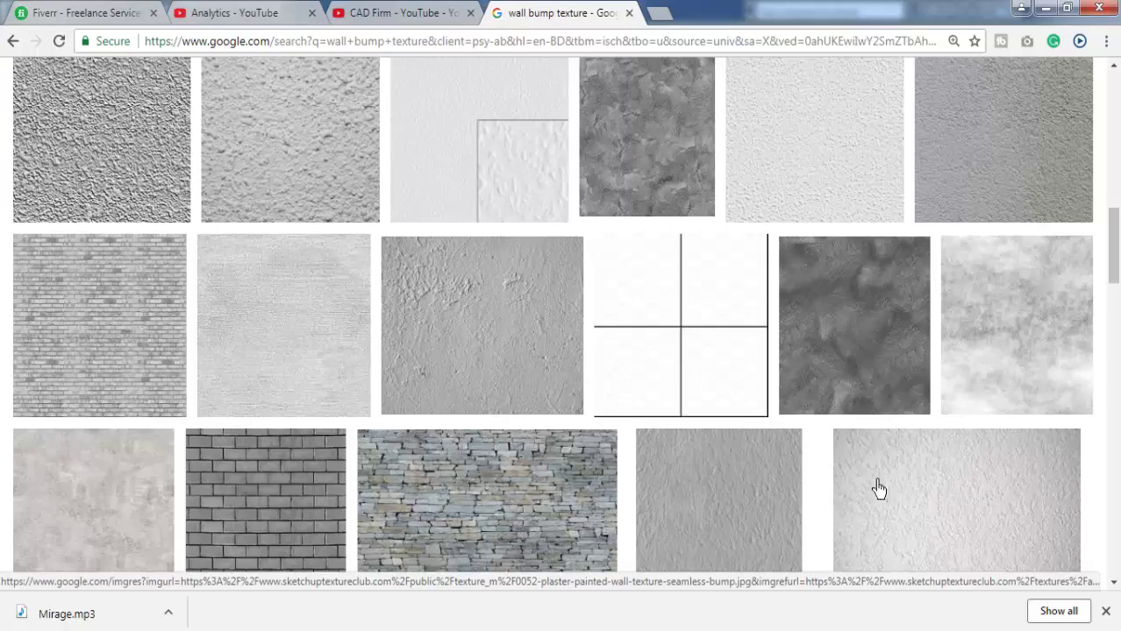
pyautogui.scroll(-2, 1043, 435)
pyautogui.scroll(-2, 953, 452)
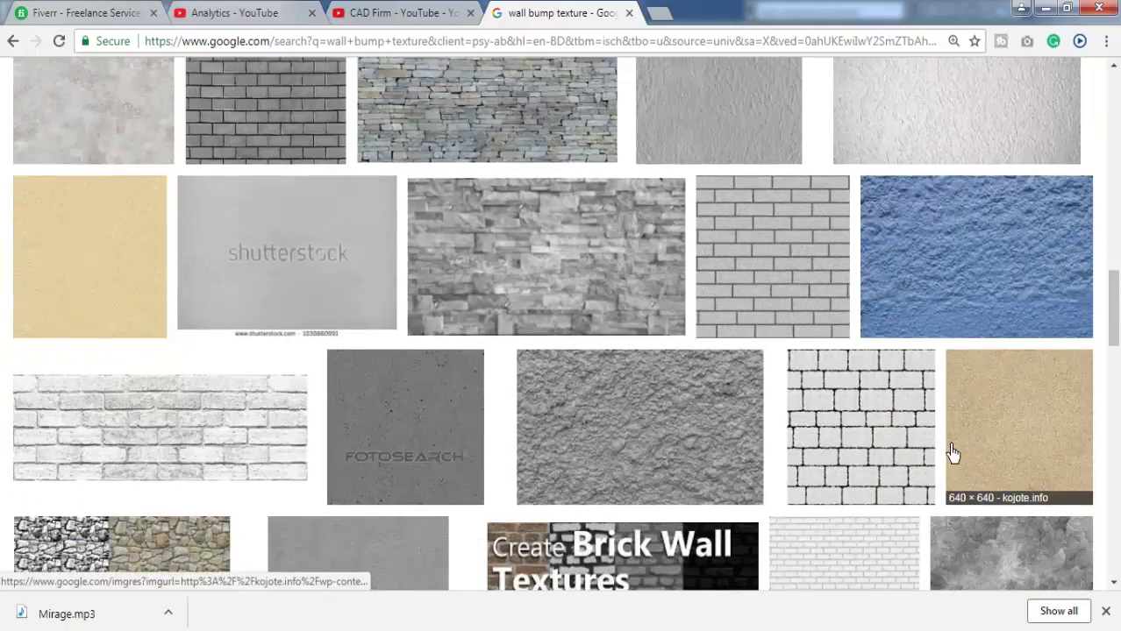
pyautogui.scroll(-3, 536, 401)
pyautogui.scroll(-3, 533, 401)
pyautogui.scroll(2, 877, 368)
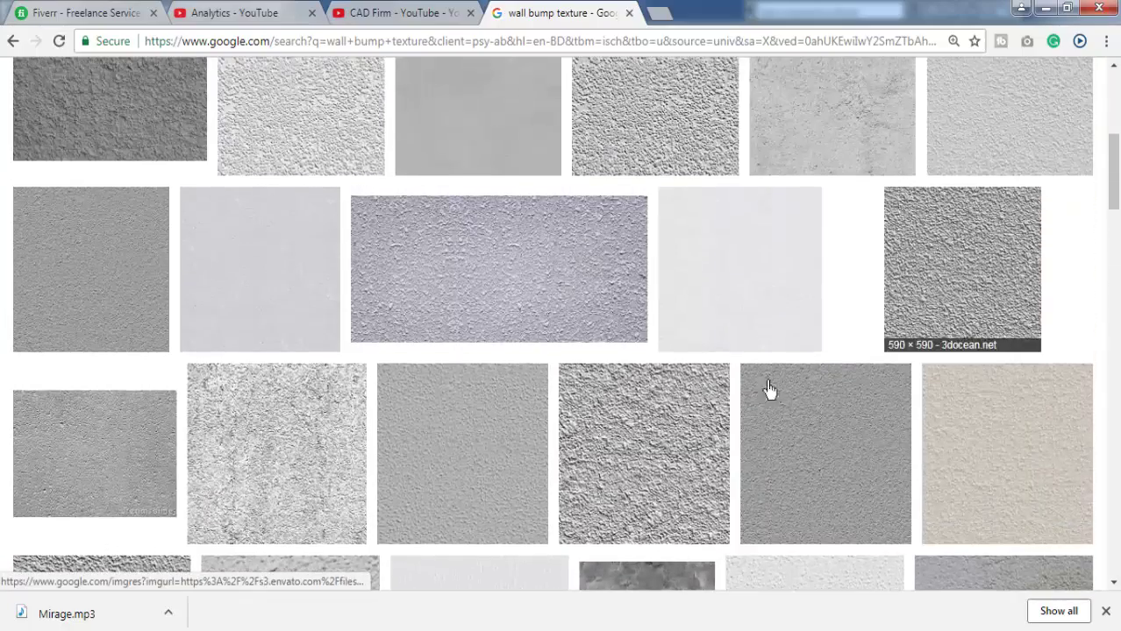
pyautogui.scroll(2, 760, 344)
pyautogui.scroll(1, 680, 320)
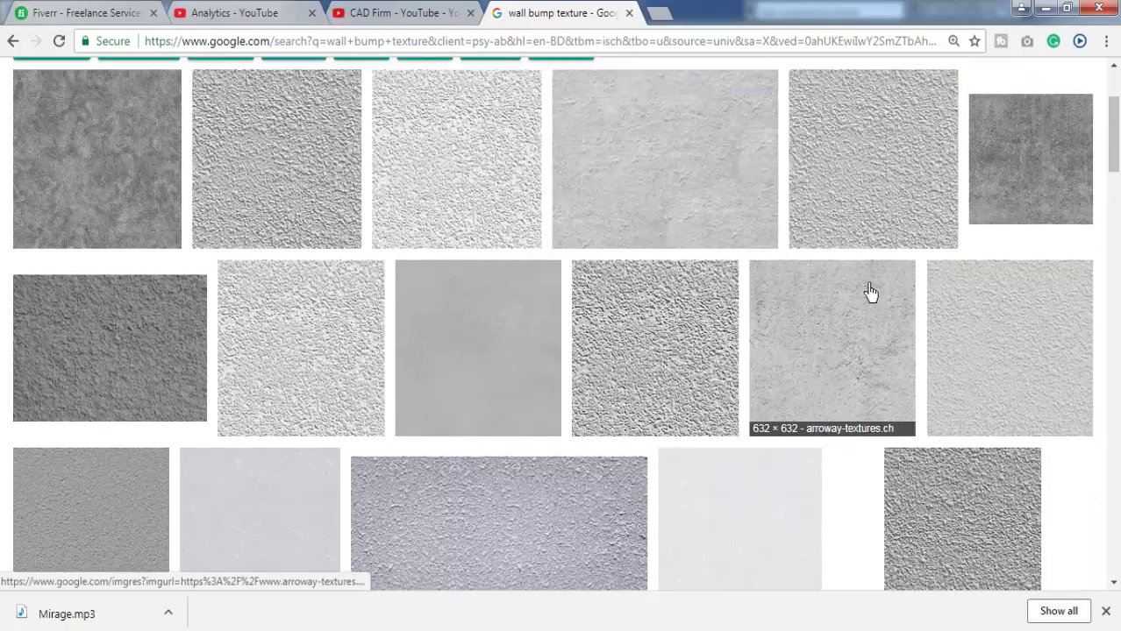
pyautogui.scroll(2, 702, 333)
pyautogui.scroll(-3, 559, 384)
pyautogui.scroll(-1, 559, 384)
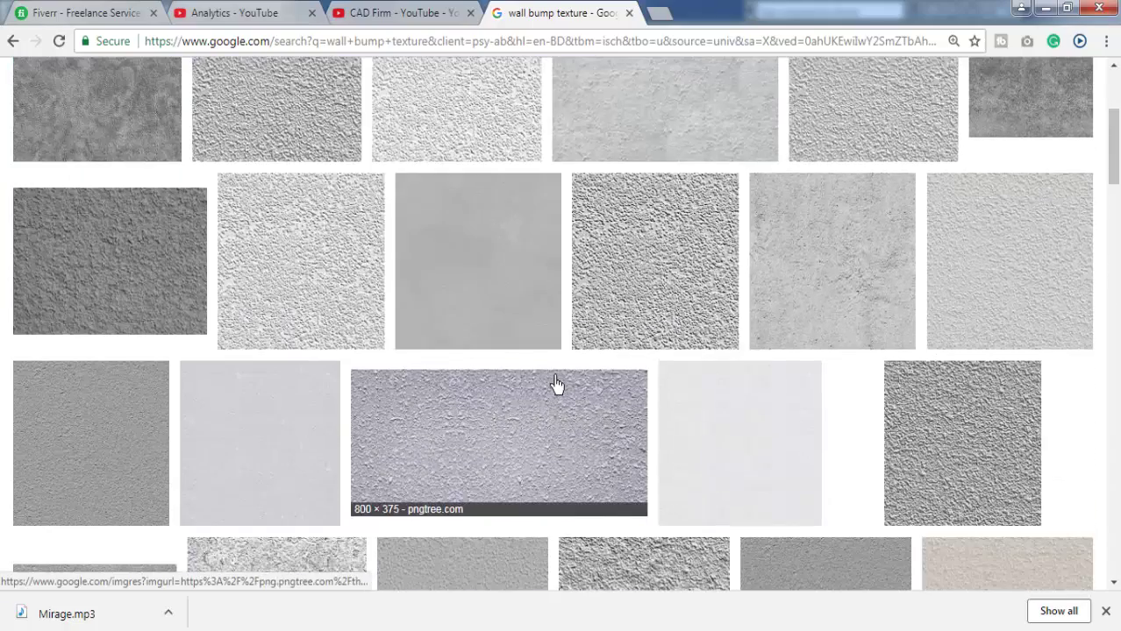
pyautogui.scroll(-3, 554, 384)
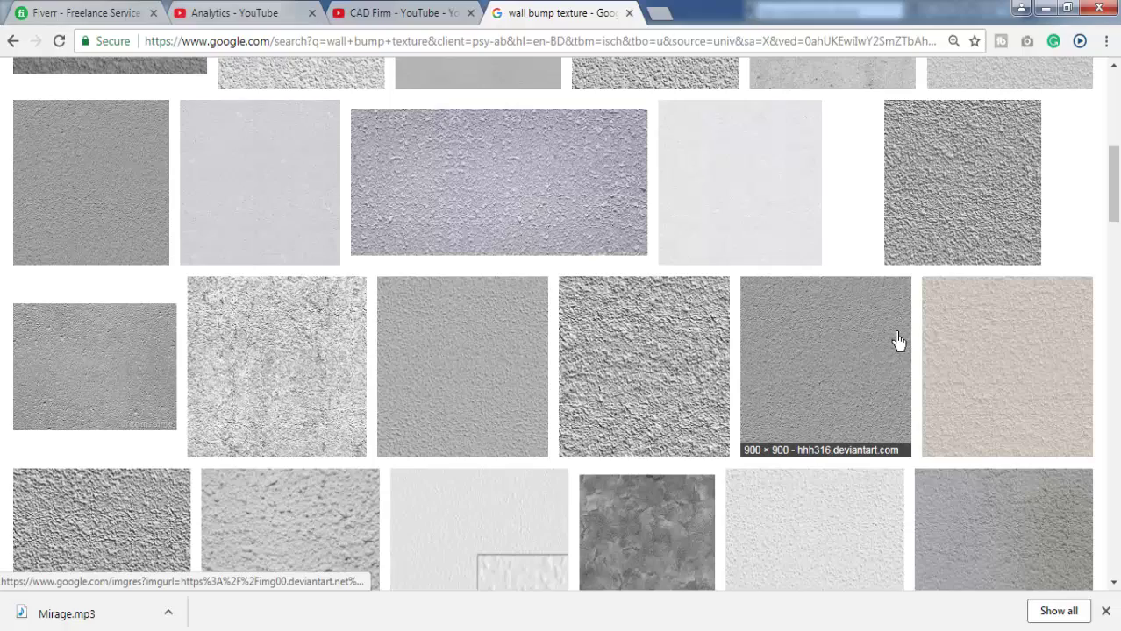
pyautogui.scroll(-2, 898, 342)
pyautogui.scroll(-1, 888, 343)
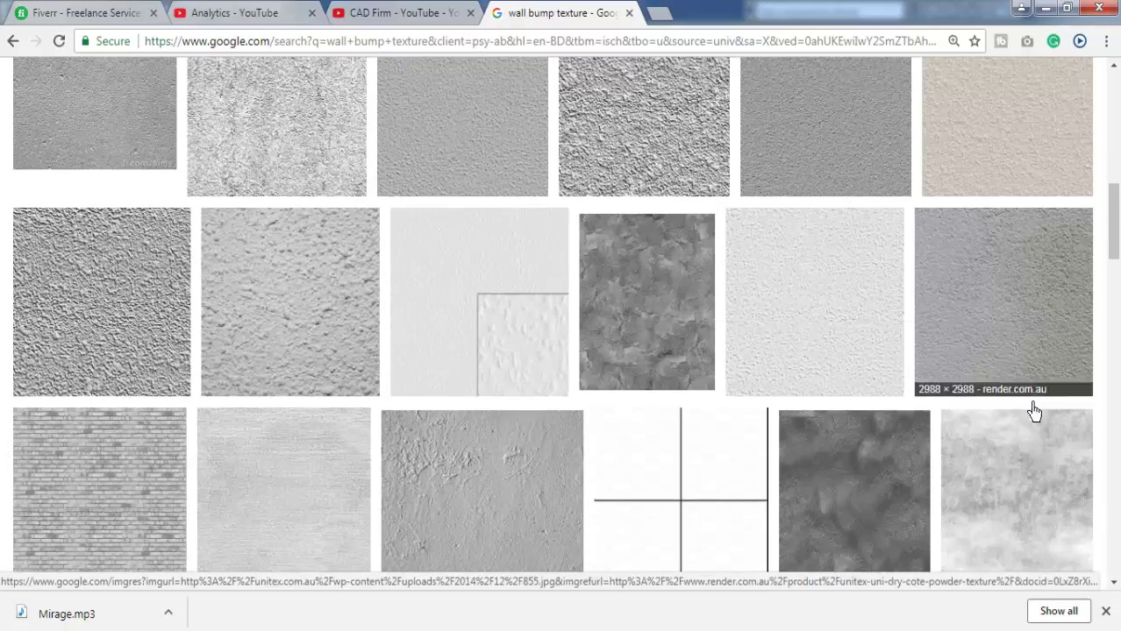
pyautogui.scroll(-2, 1033, 413)
pyautogui.scroll(-1, 989, 448)
pyautogui.scroll(-4, 988, 446)
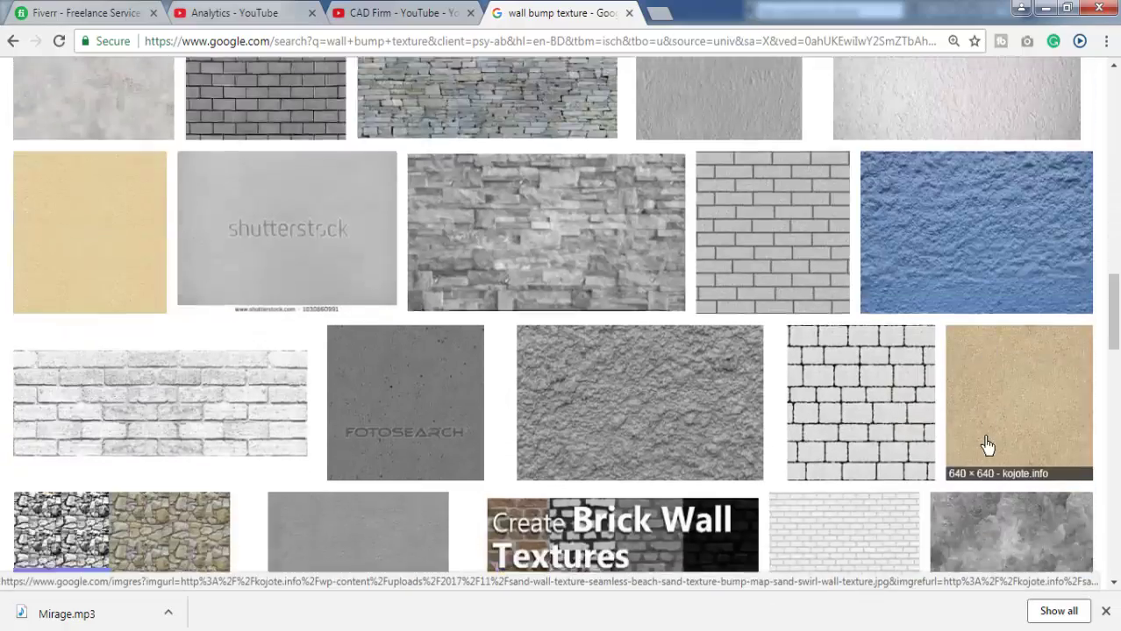
pyautogui.scroll(-1, 989, 446)
pyautogui.scroll(-4, 987, 445)
pyautogui.scroll(-3, 986, 445)
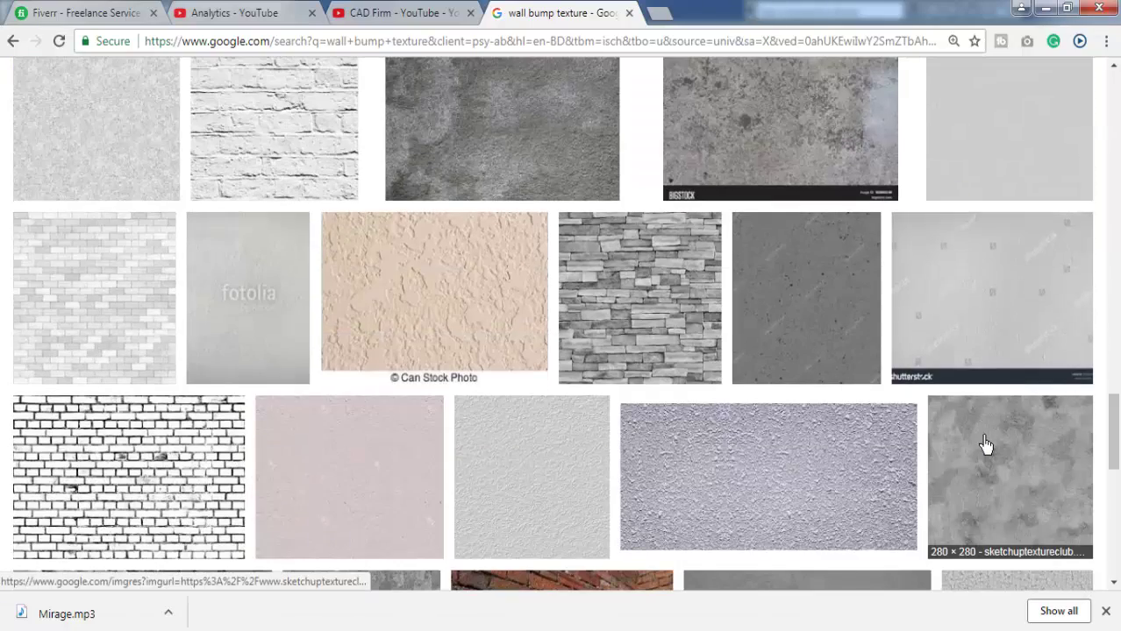
pyautogui.scroll(-4, 713, 375)
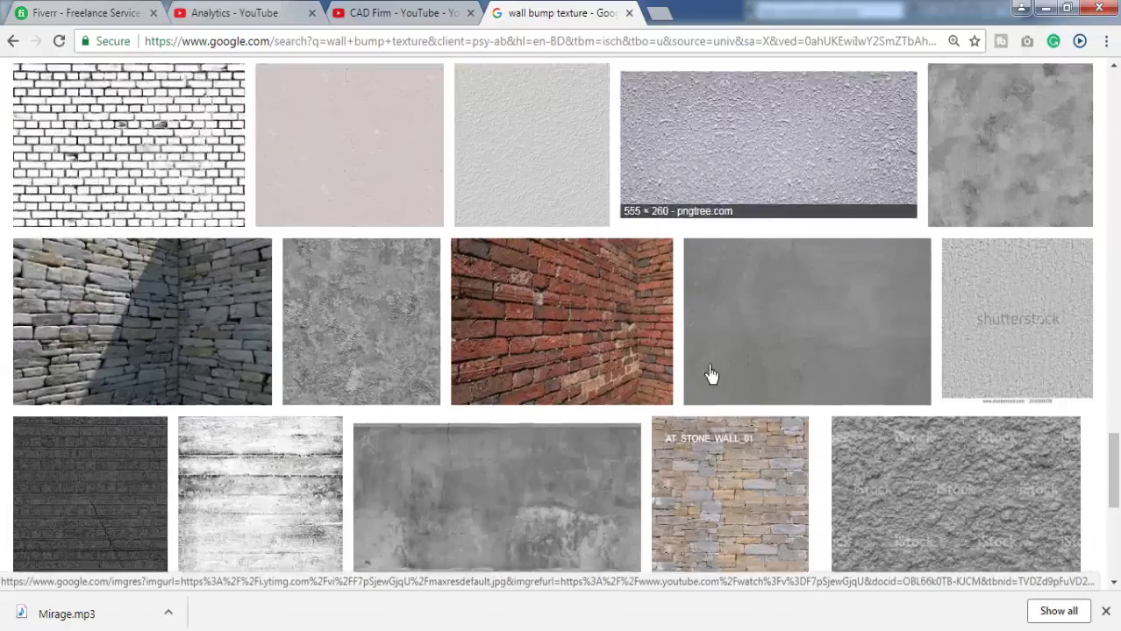
pyautogui.scroll(1, 735, 392)
pyautogui.scroll(-1, 798, 189)
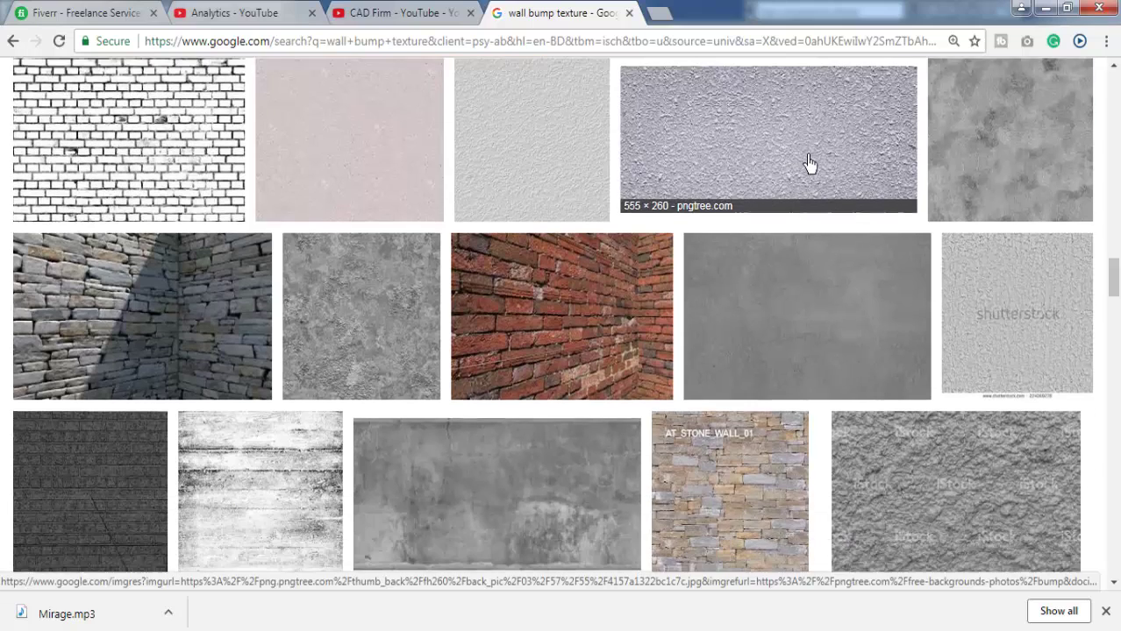
# Step: Save the lavender Pngtree wall bump texture to the Desktop as 4157a1322bc1c7c.jpg
pyautogui.click(801, 137)
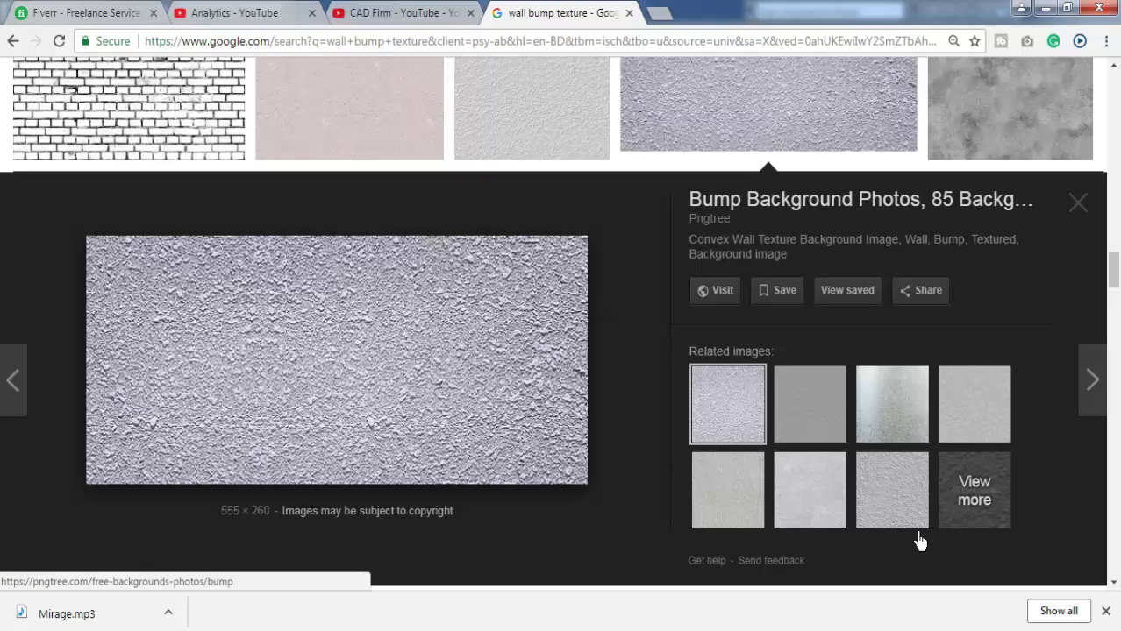
pyautogui.click(912, 500)
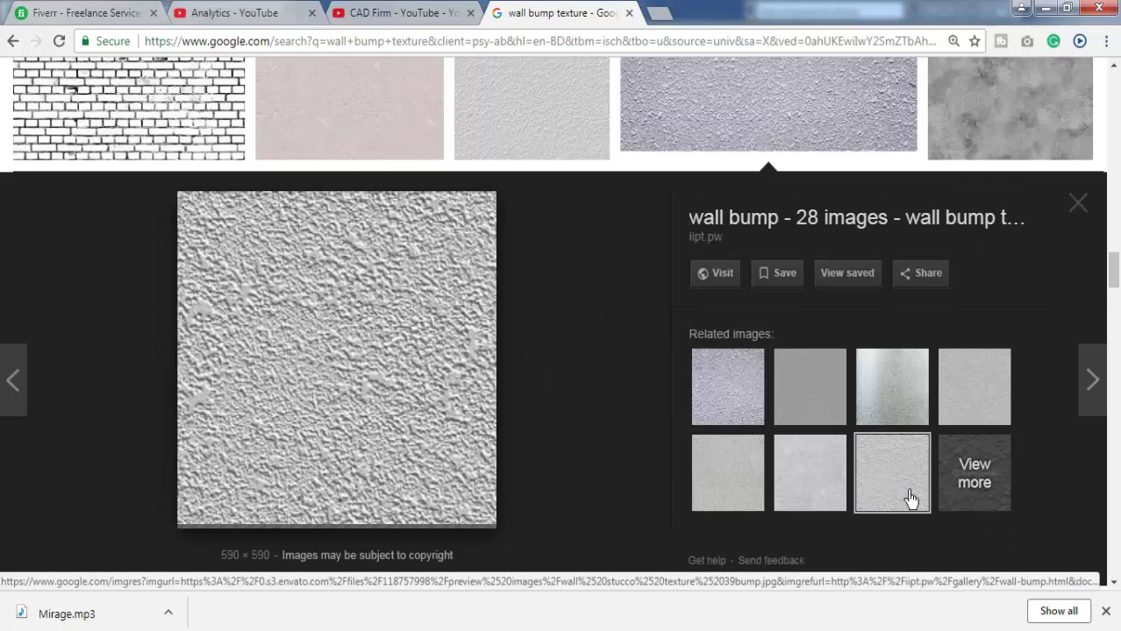
pyautogui.click(706, 408)
pyautogui.rightClick(417, 281)
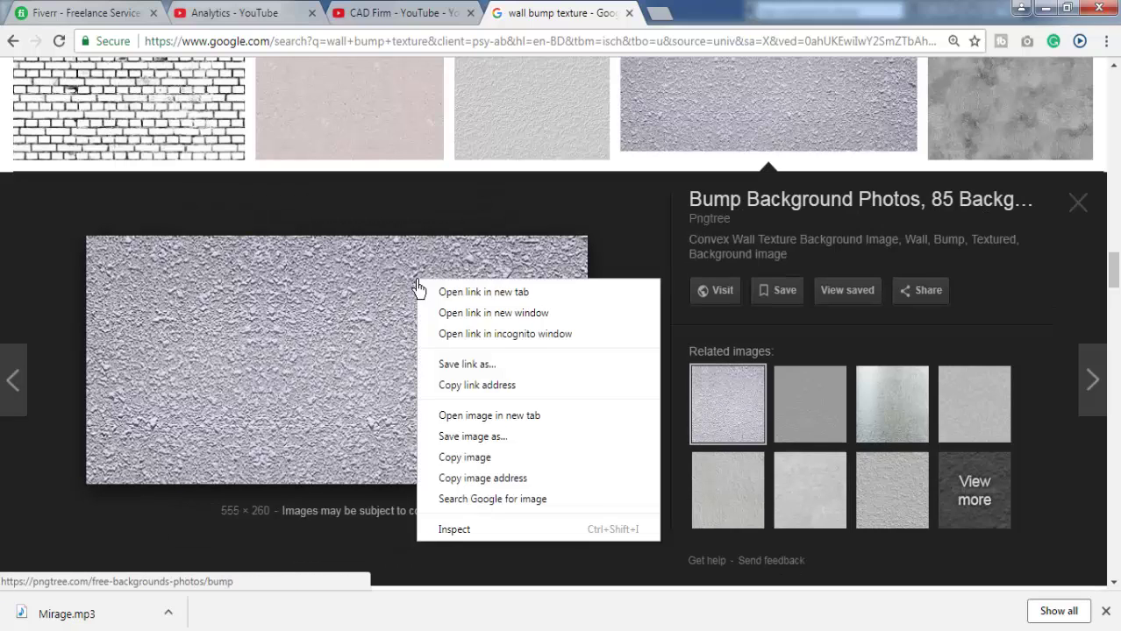
pyautogui.click(465, 457)
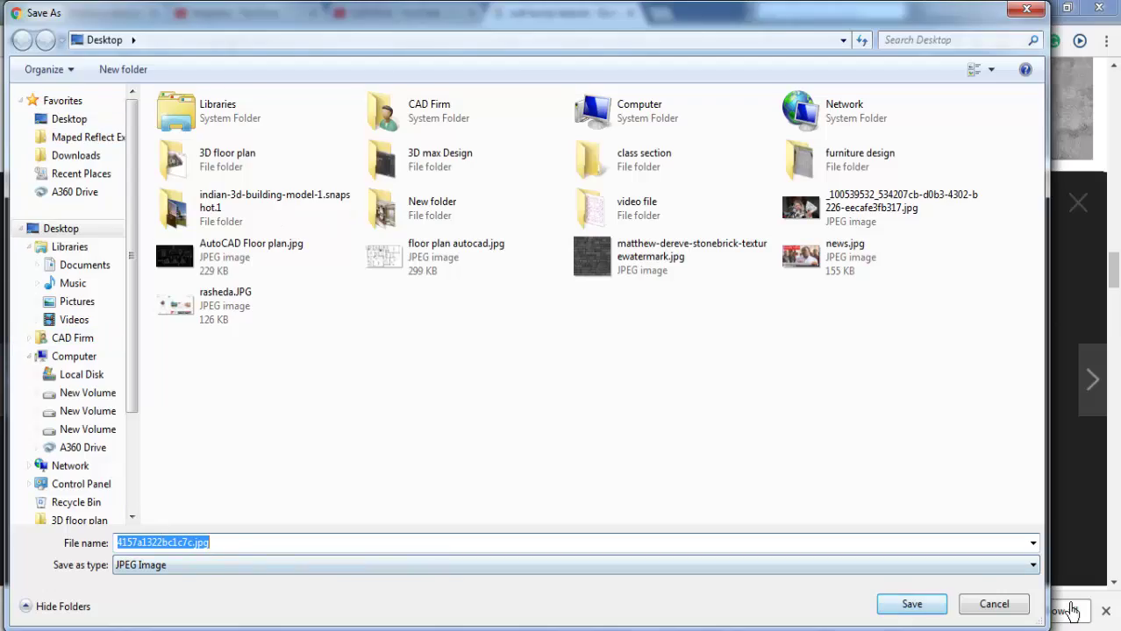
pyautogui.click(911, 607)
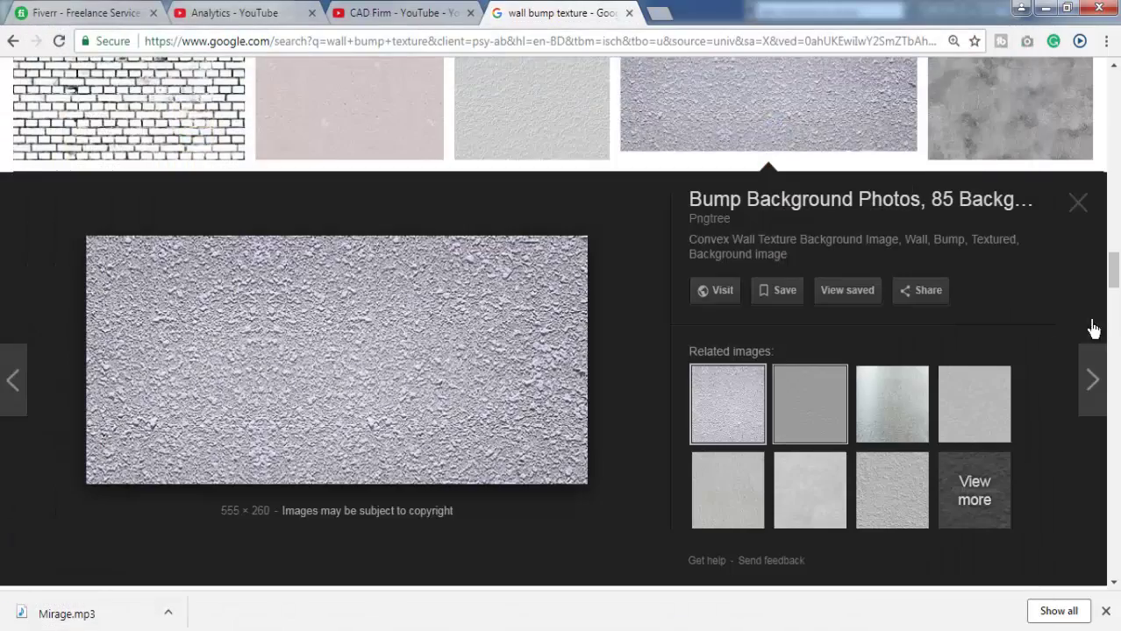
pyautogui.scroll(-1, 1110, 263)
pyautogui.moveTo(1118, 261); pyautogui.dragTo(1116, 80)
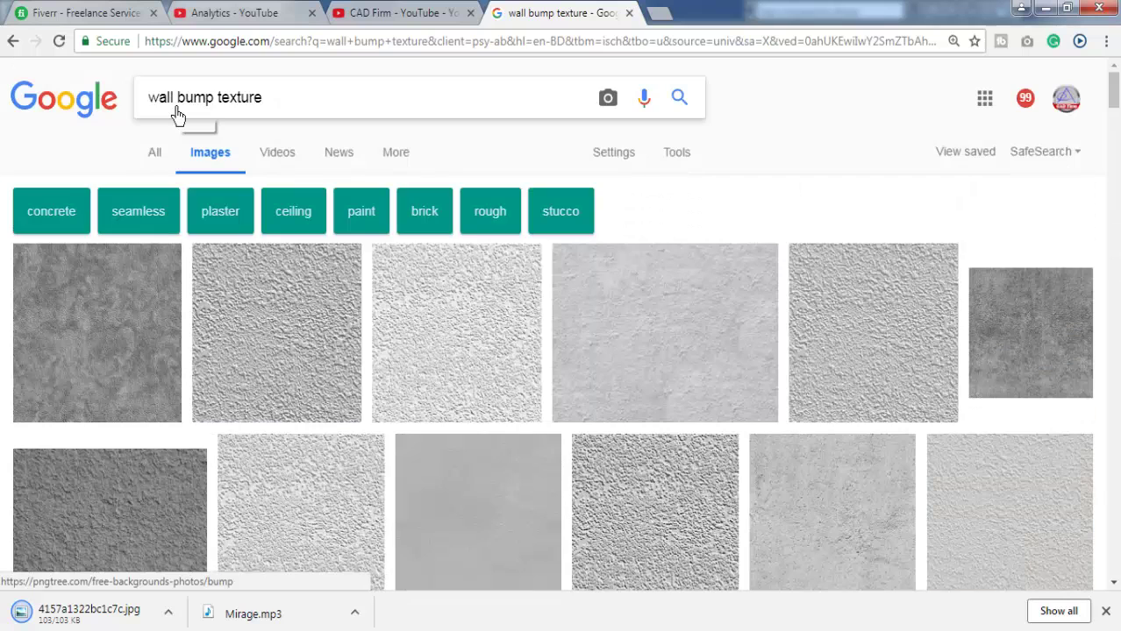
# Step: Search Google Images for wooden bump texture, accepting the wood bump texture suggestion
pyautogui.click(260, 99)
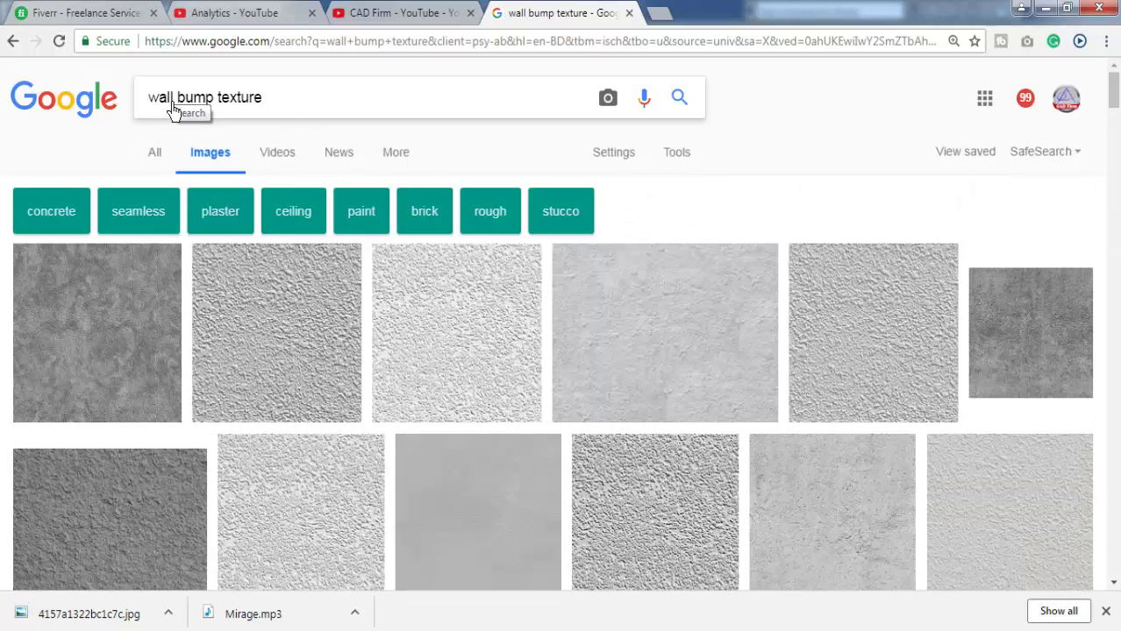
pyautogui.doubleClick(169, 101)
pyautogui.write('wooden')
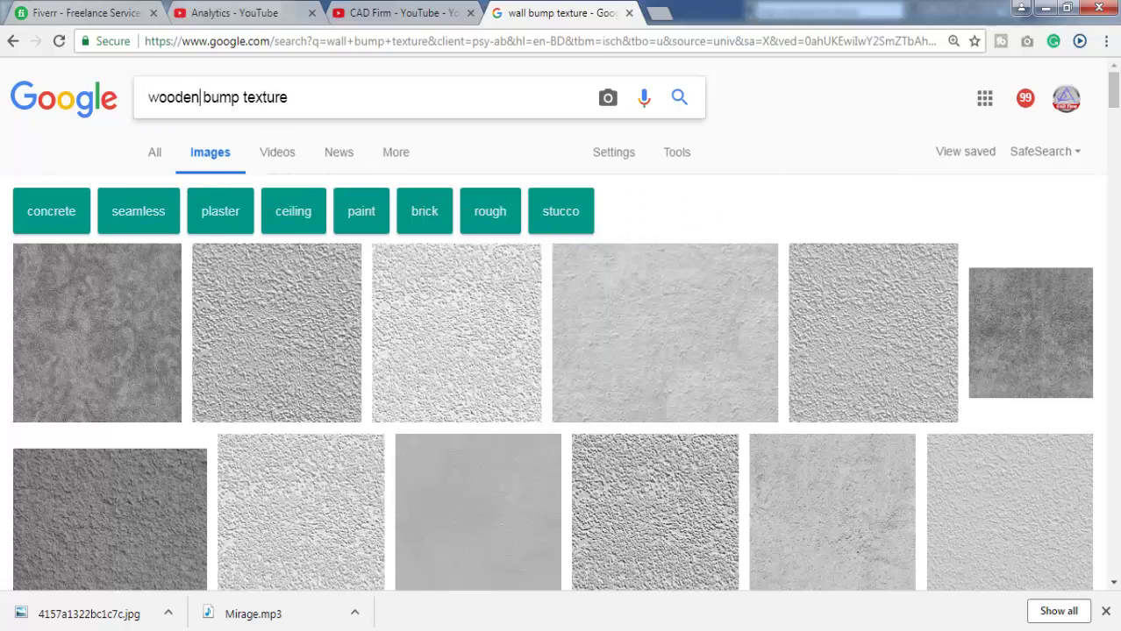
pyautogui.press('Return')
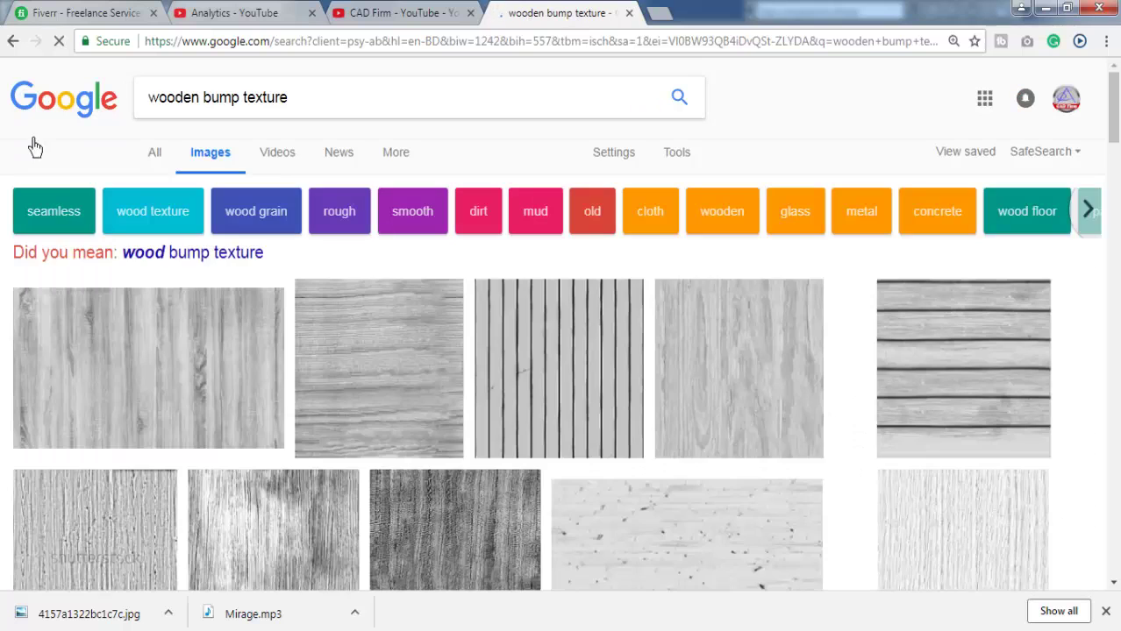
pyautogui.scroll(-1, 236, 213)
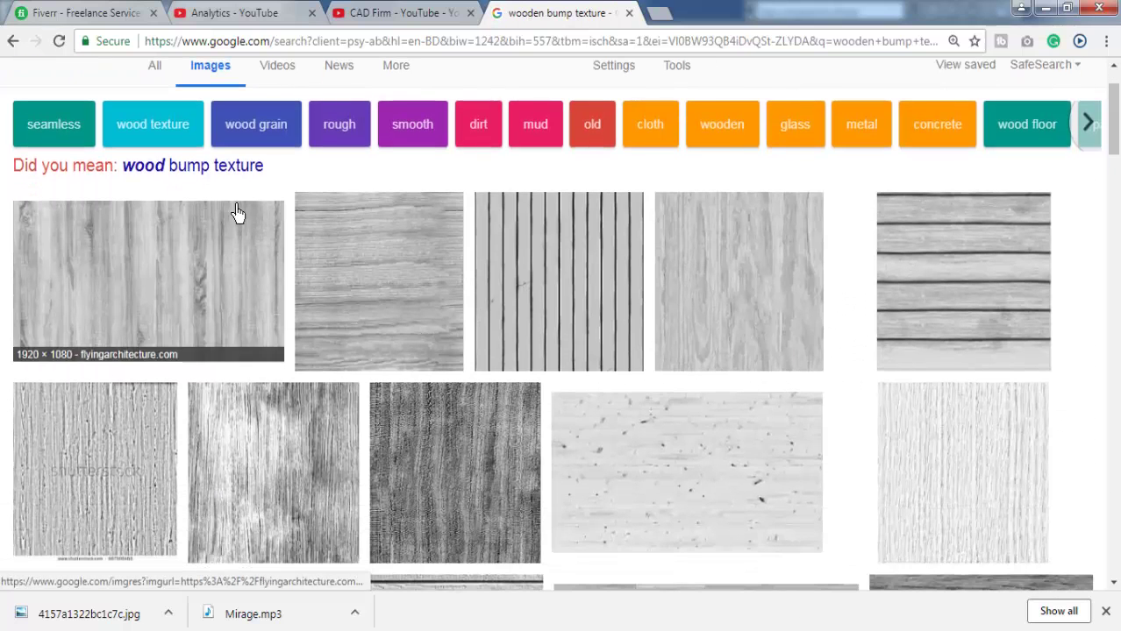
pyautogui.click(158, 167)
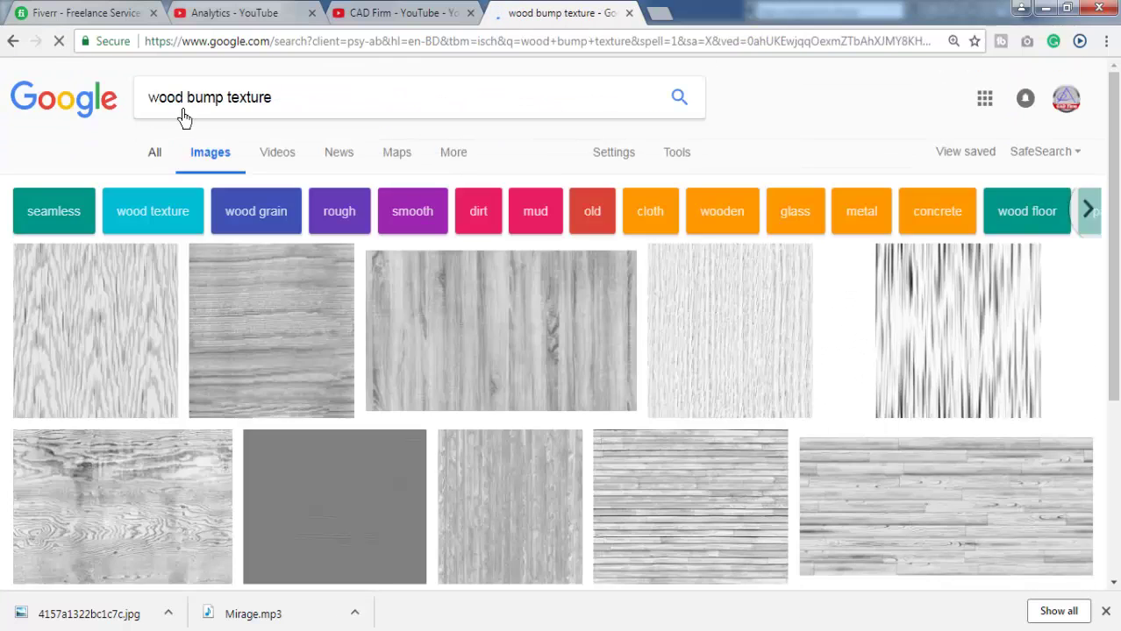
pyautogui.moveTo(183, 102); pyautogui.dragTo(281, 103)
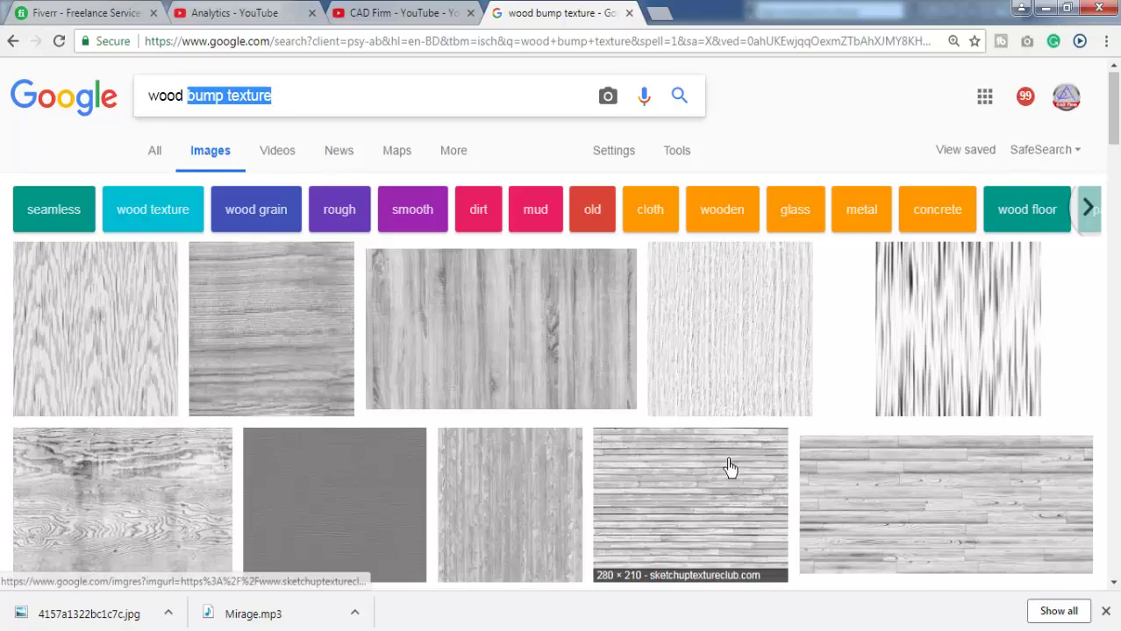
# Step: Browse the wood bump texture results, then minimize Chrome to return to 3ds Max
pyautogui.scroll(-6, 728, 471)
pyautogui.scroll(-7, 816, 505)
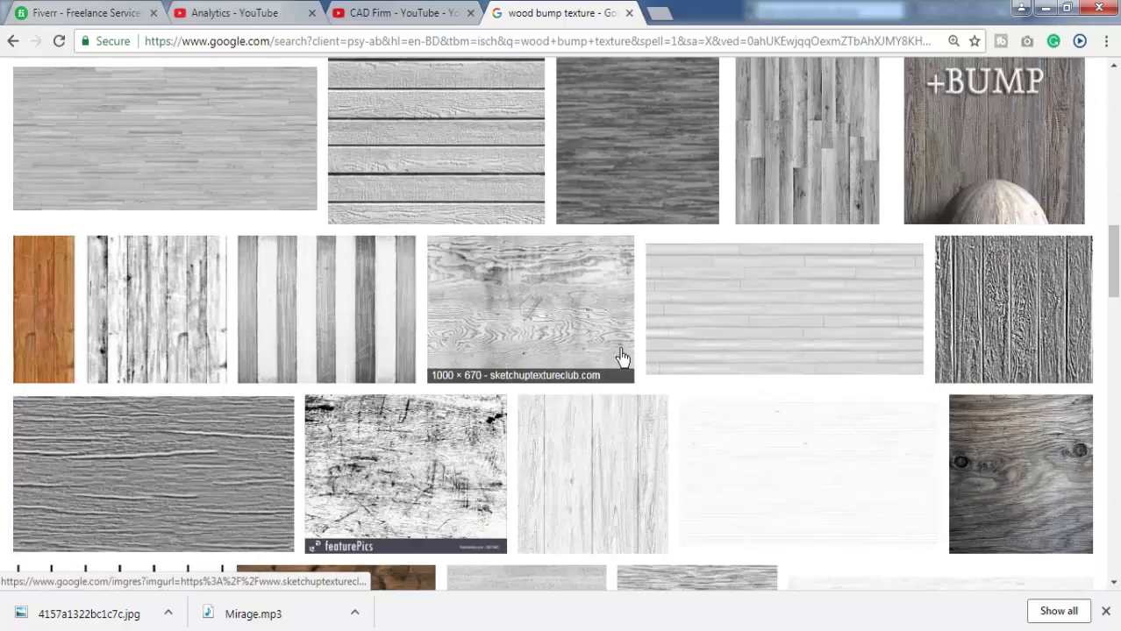
pyautogui.scroll(-1, 670, 505)
pyautogui.scroll(-3, 130, 358)
pyautogui.scroll(-4, 763, 423)
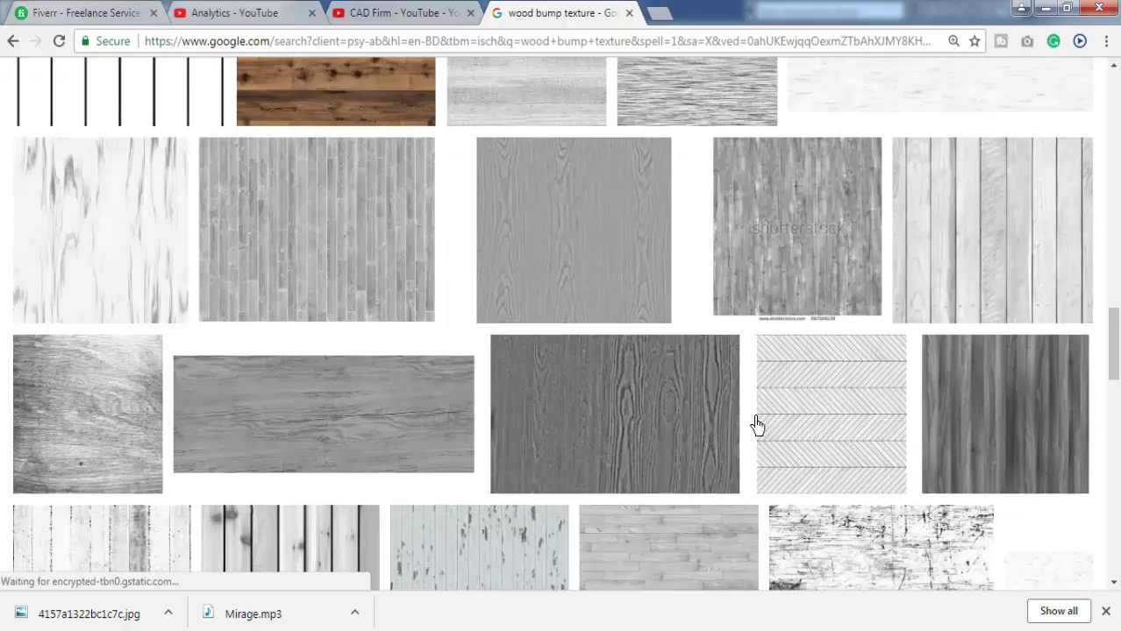
pyautogui.scroll(-3, 758, 426)
pyautogui.scroll(-3, 595, 431)
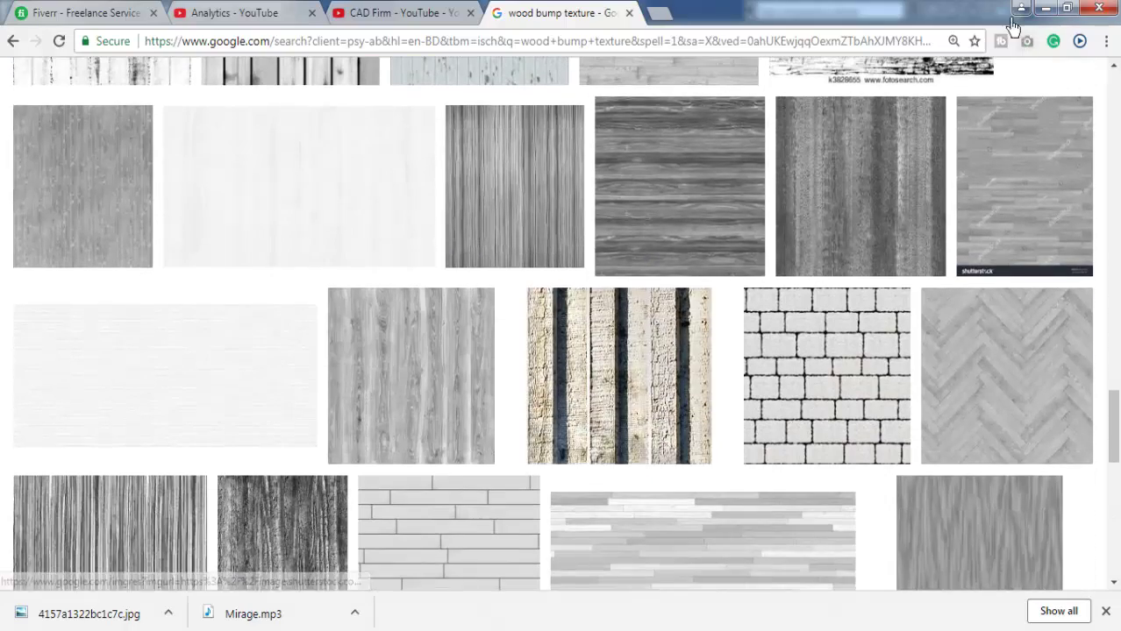
pyautogui.scroll(1, 320, 225)
pyautogui.scroll(5, 808, 155)
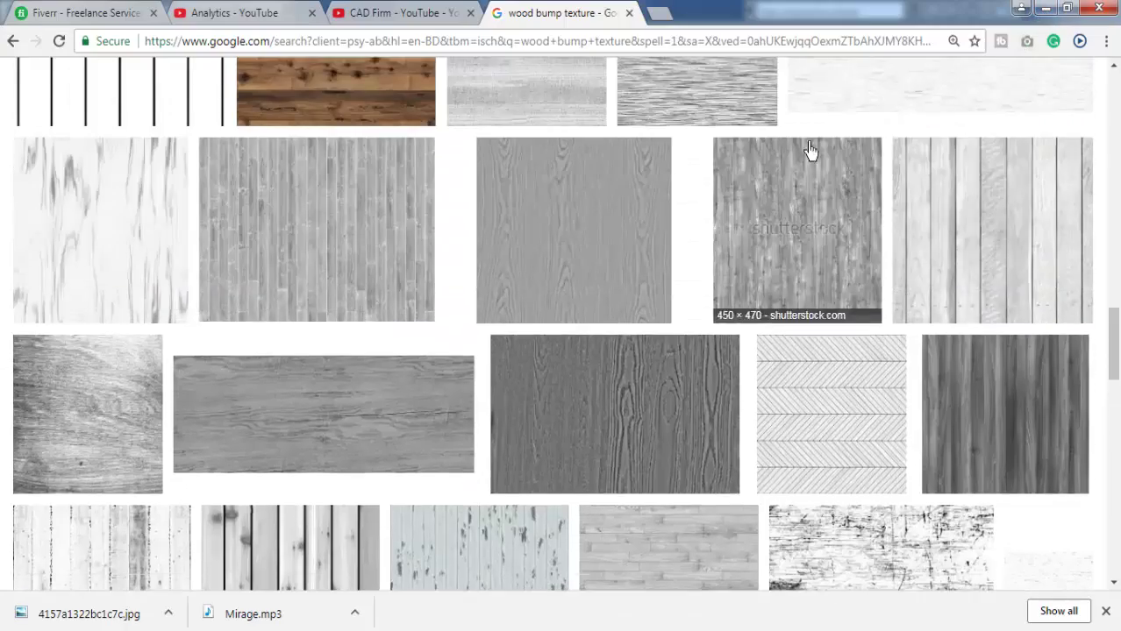
pyautogui.scroll(2, 807, 155)
pyautogui.click(1047, 11)
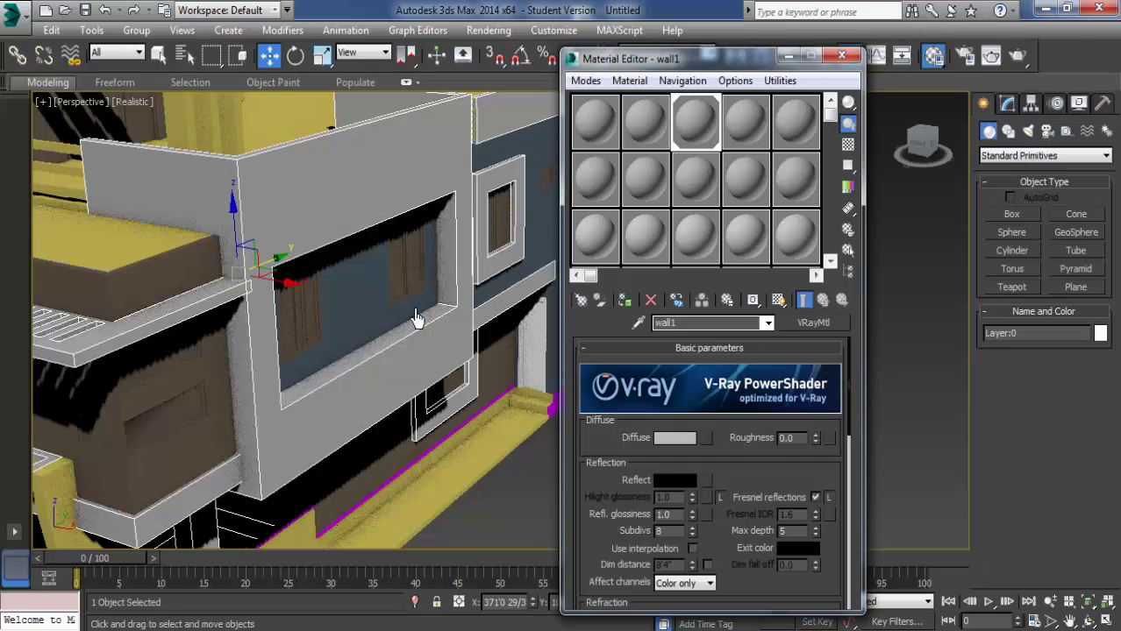
# Step: Move the Material Editor left and expand wall1's Maps rollout
pyautogui.moveTo(666, 58); pyautogui.dragTo(511, 40)
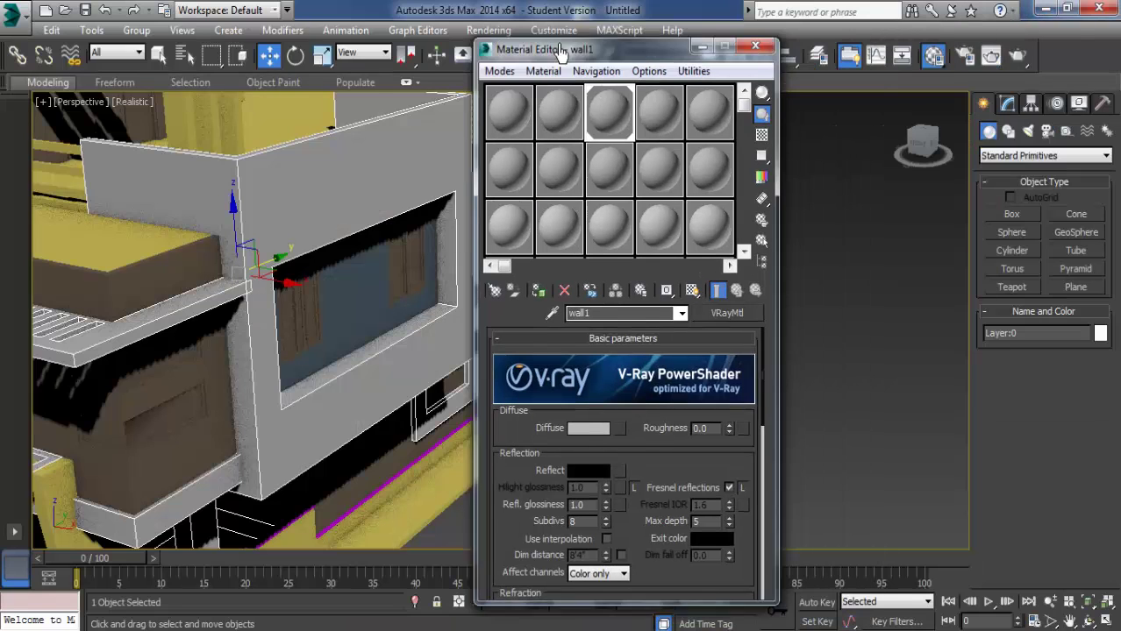
pyautogui.scroll(-5, 609, 460)
pyautogui.scroll(-5, 596, 394)
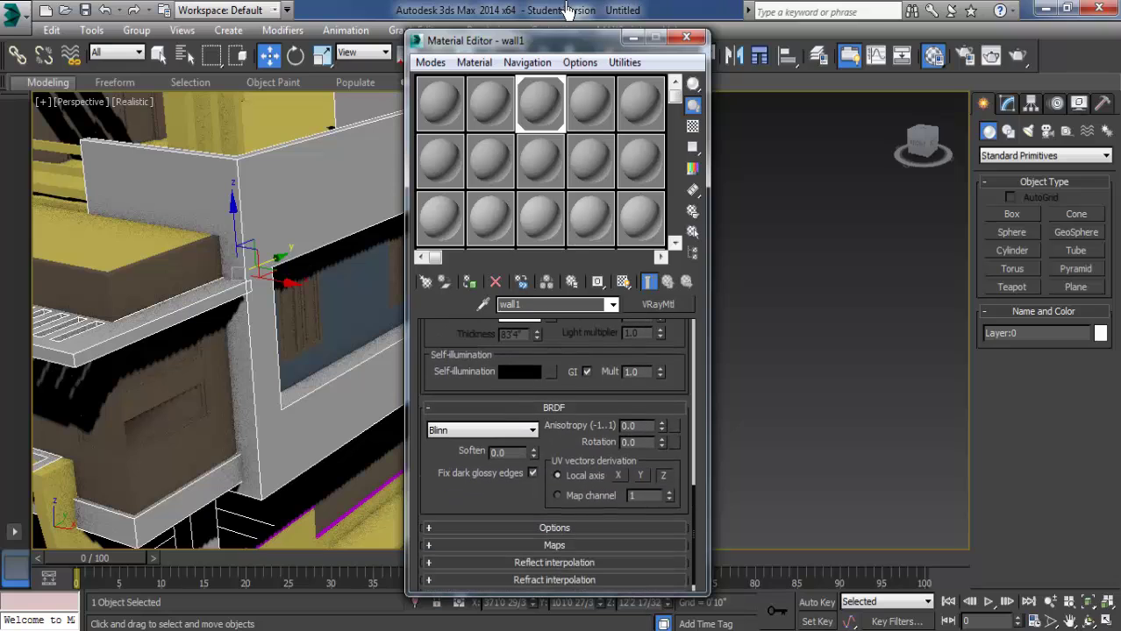
pyautogui.click(581, 548)
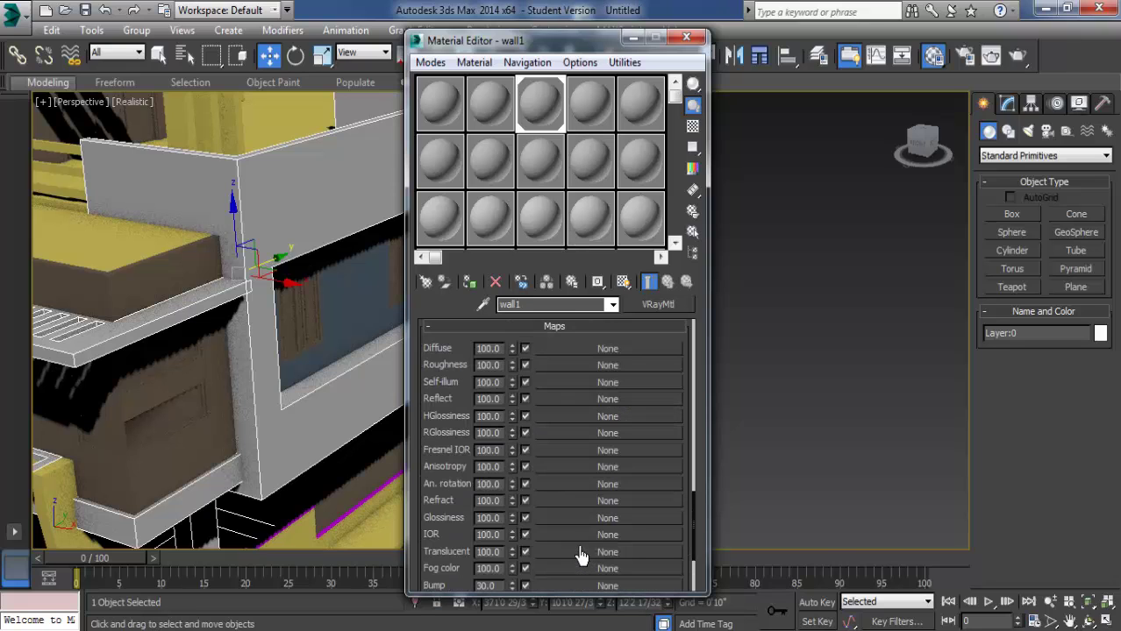
pyautogui.scroll(-2, 596, 403)
pyautogui.scroll(3, 600, 386)
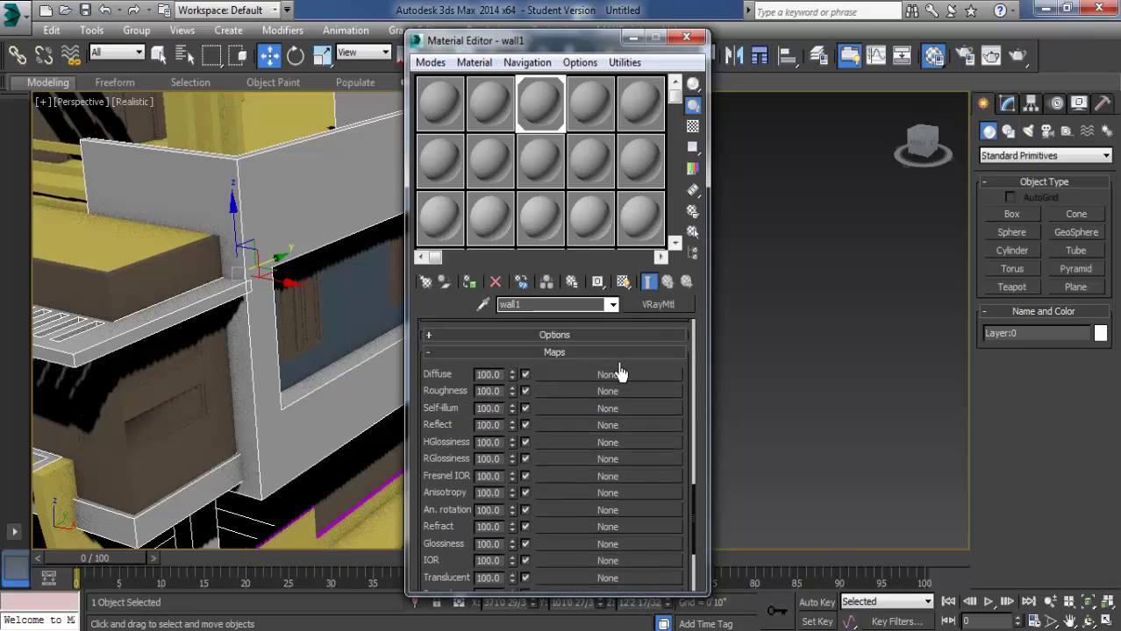
pyautogui.scroll(1, 603, 372)
pyautogui.scroll(-2, 556, 451)
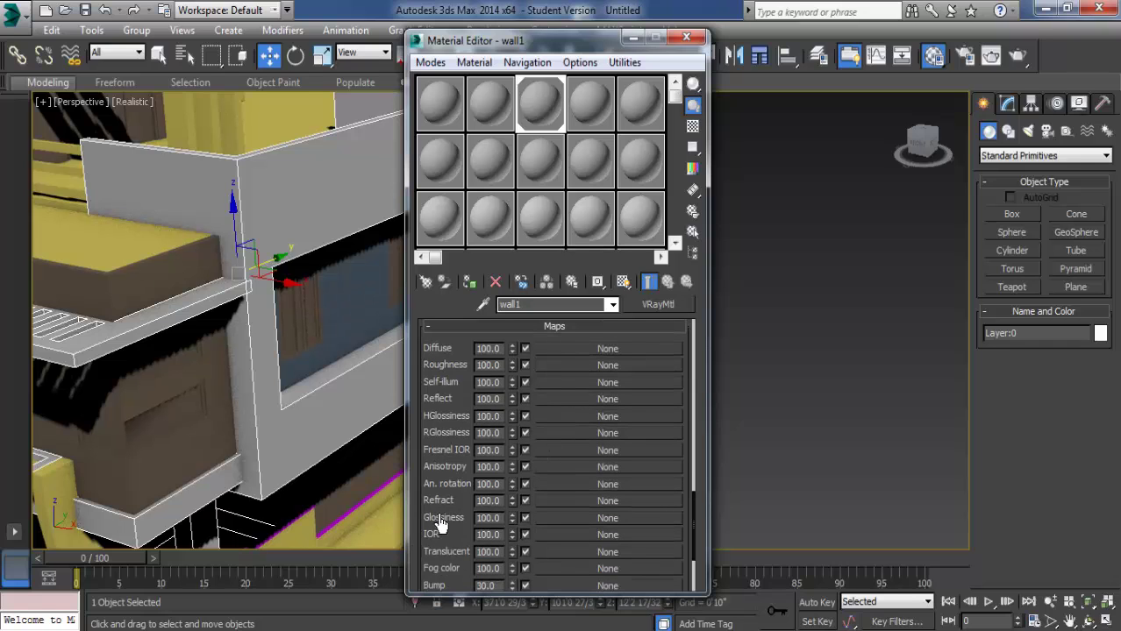
pyautogui.scroll(5, 614, 386)
pyautogui.scroll(5, 627, 364)
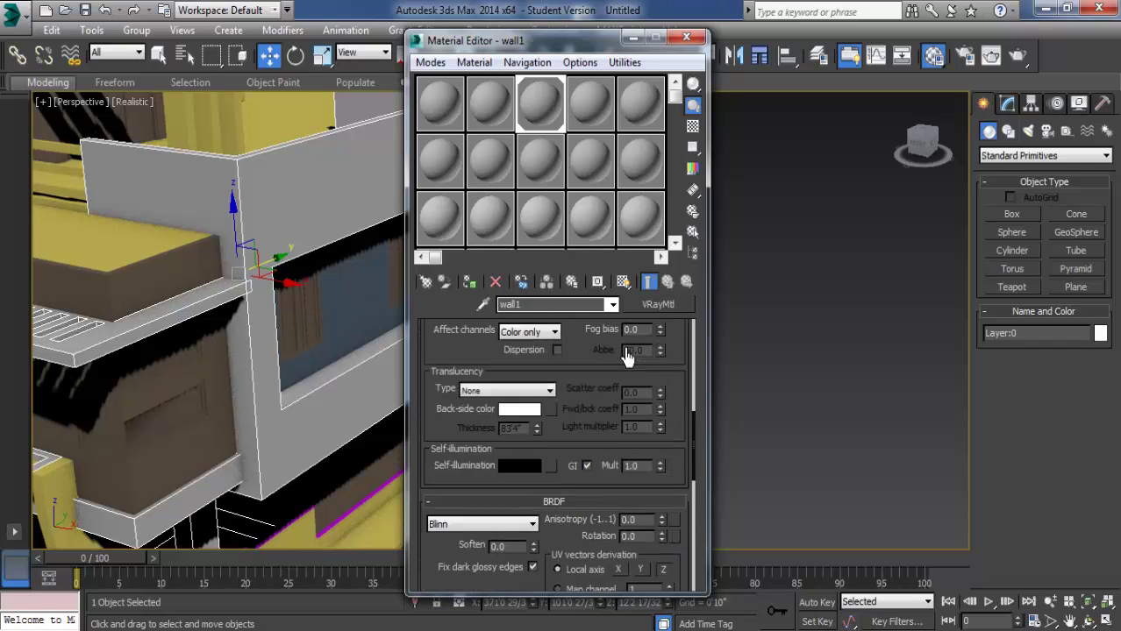
pyautogui.scroll(5, 625, 357)
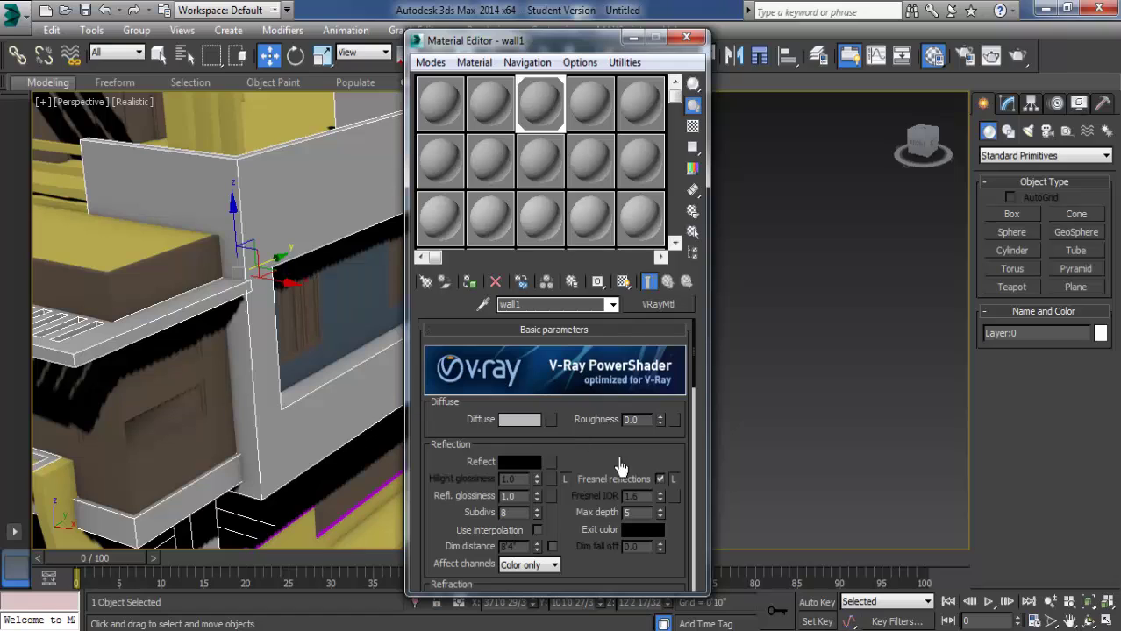
# Step: Collapse and re-expand the Maps list, showing the empty Bump slot at 30.0
pyautogui.scroll(-3, 628, 469)
pyautogui.scroll(-5, 609, 421)
pyautogui.scroll(-3, 590, 372)
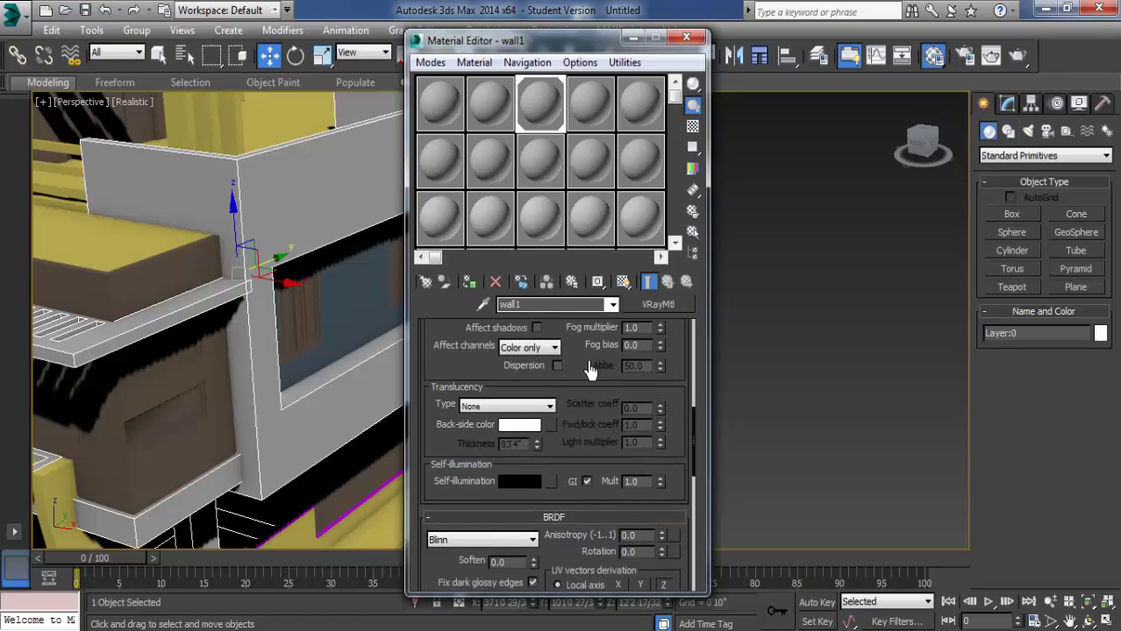
pyautogui.scroll(-6, 614, 473)
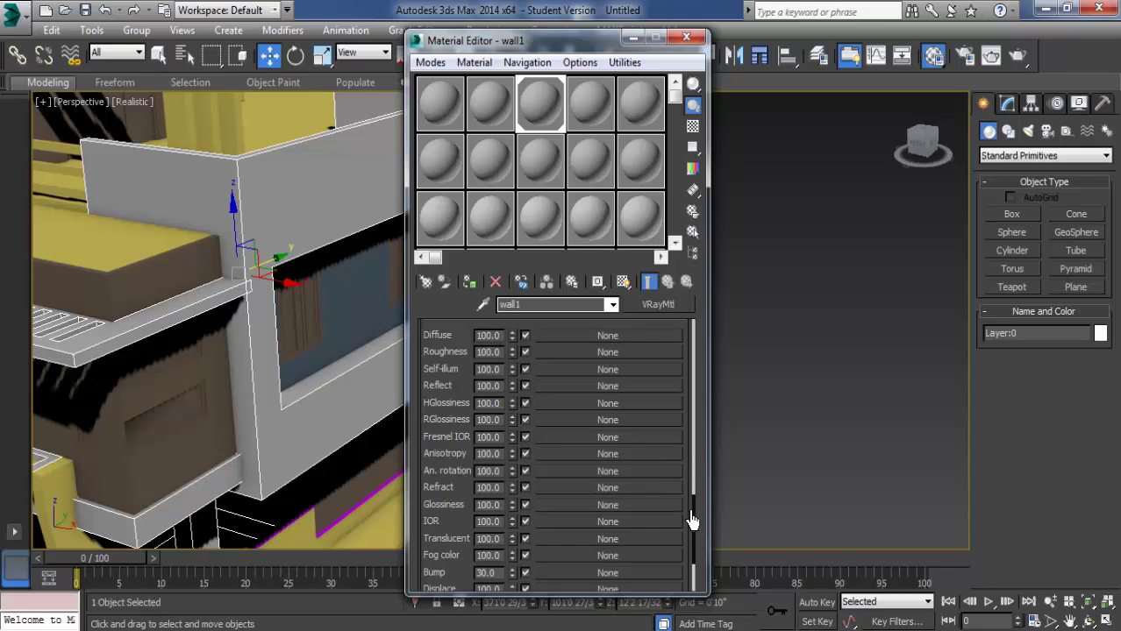
pyautogui.moveTo(692, 521); pyautogui.dragTo(678, 471)
pyautogui.click(512, 487)
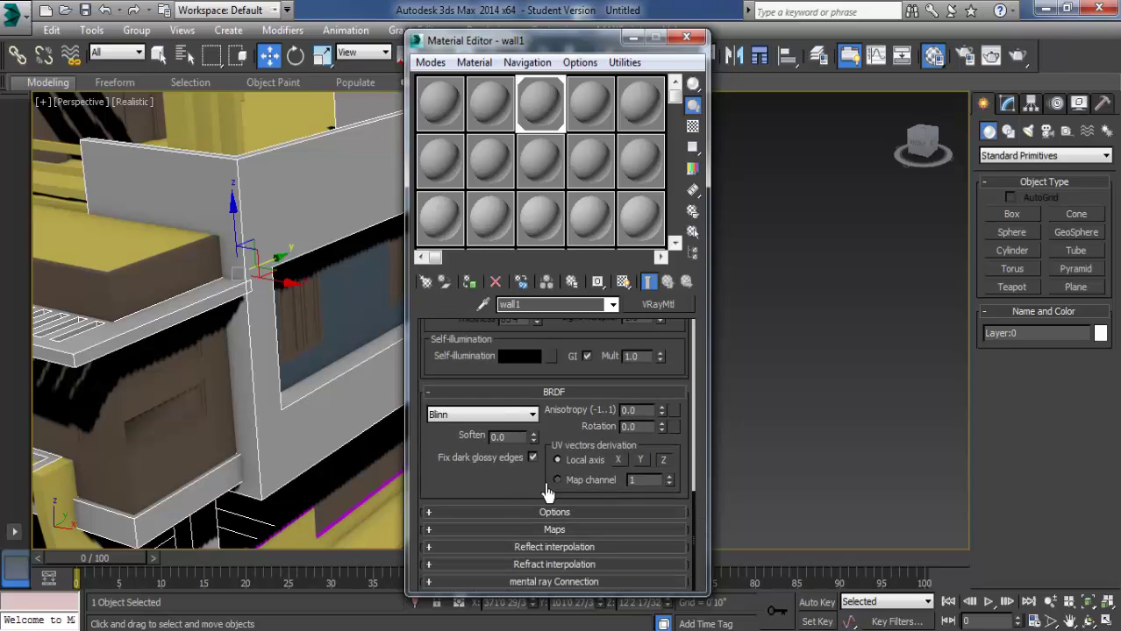
pyautogui.click(554, 531)
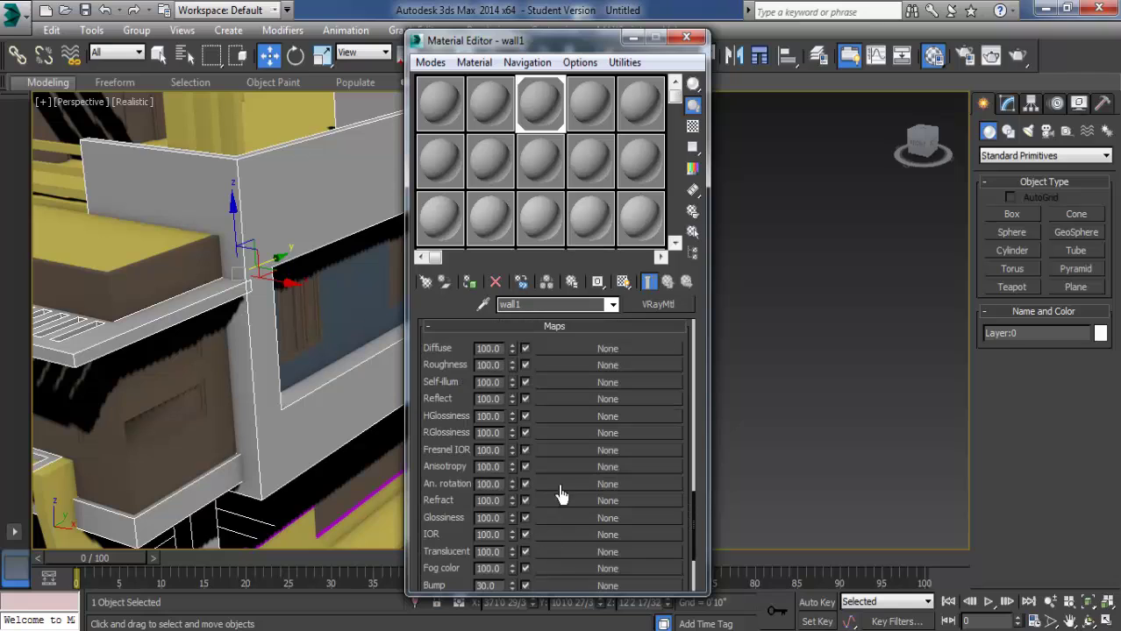
pyautogui.scroll(-3, 651, 531)
pyautogui.scroll(2, 662, 551)
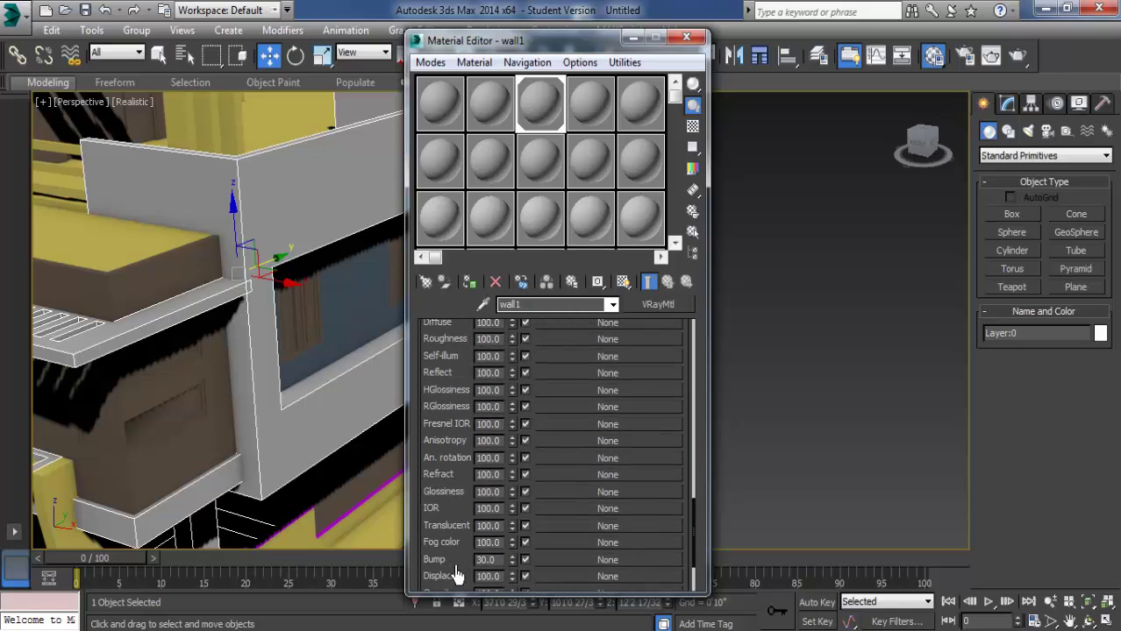
# Step: Load the Desktop image 4157a1322bc1c7c.jpg as a Bitmap in wall1's Bump slot
pyautogui.click(605, 561)
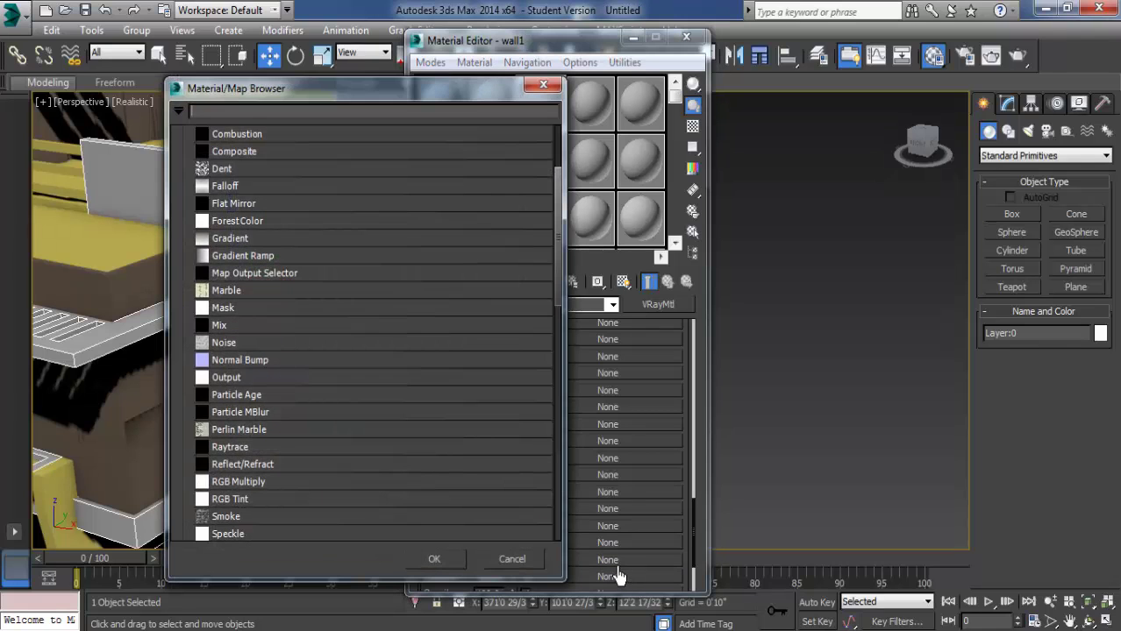
pyautogui.scroll(3, 500, 280)
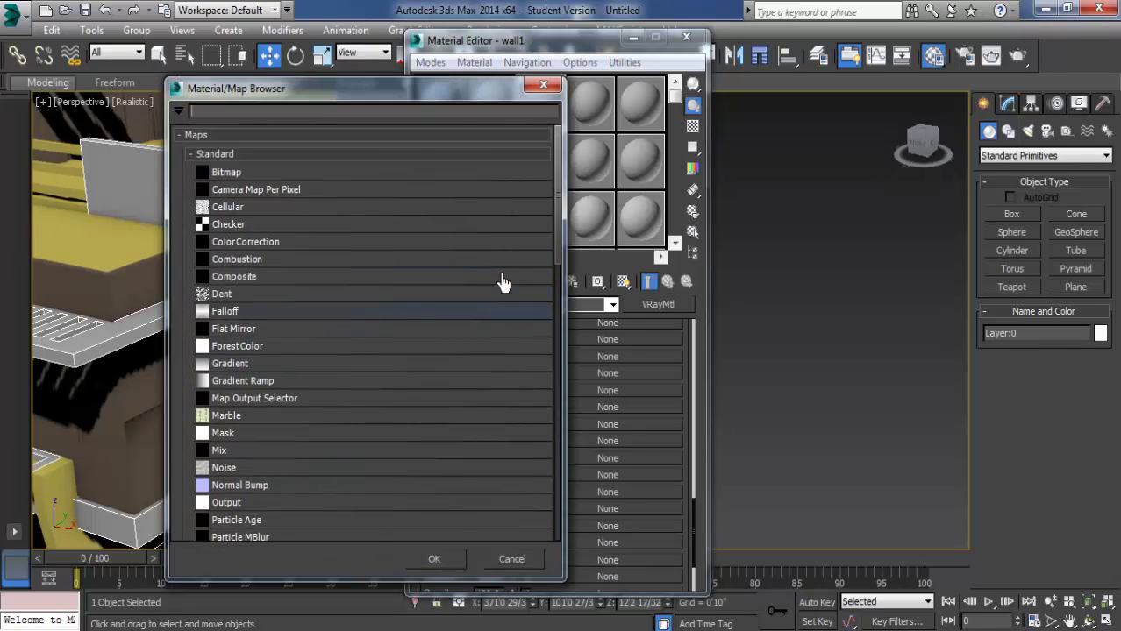
pyautogui.doubleClick(233, 174)
pyautogui.click(54, 165)
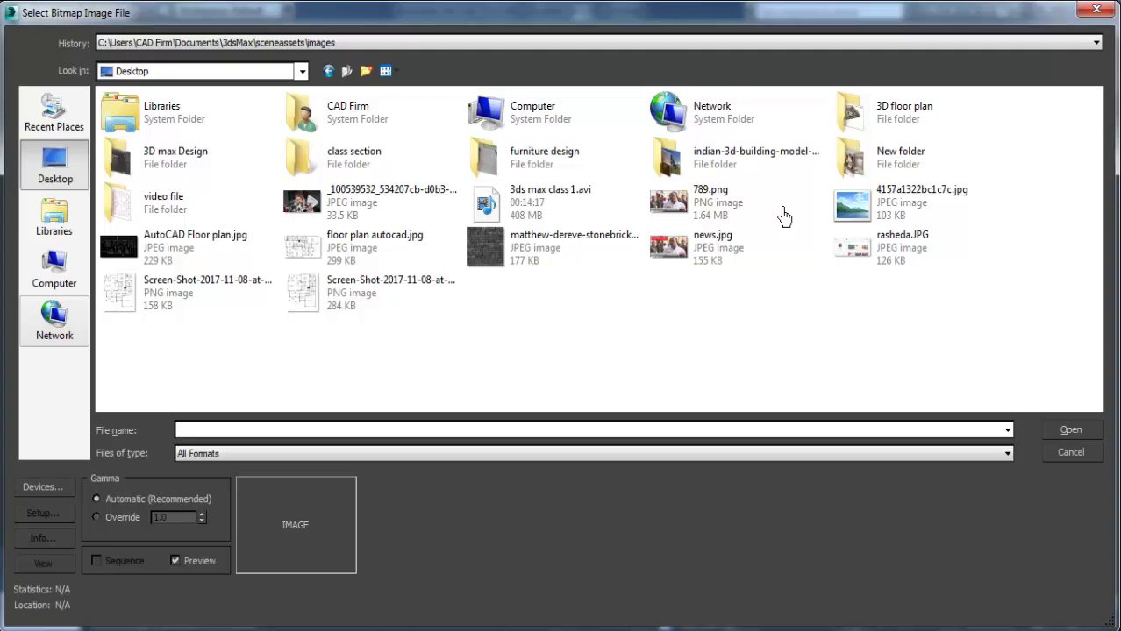
pyautogui.click(848, 217)
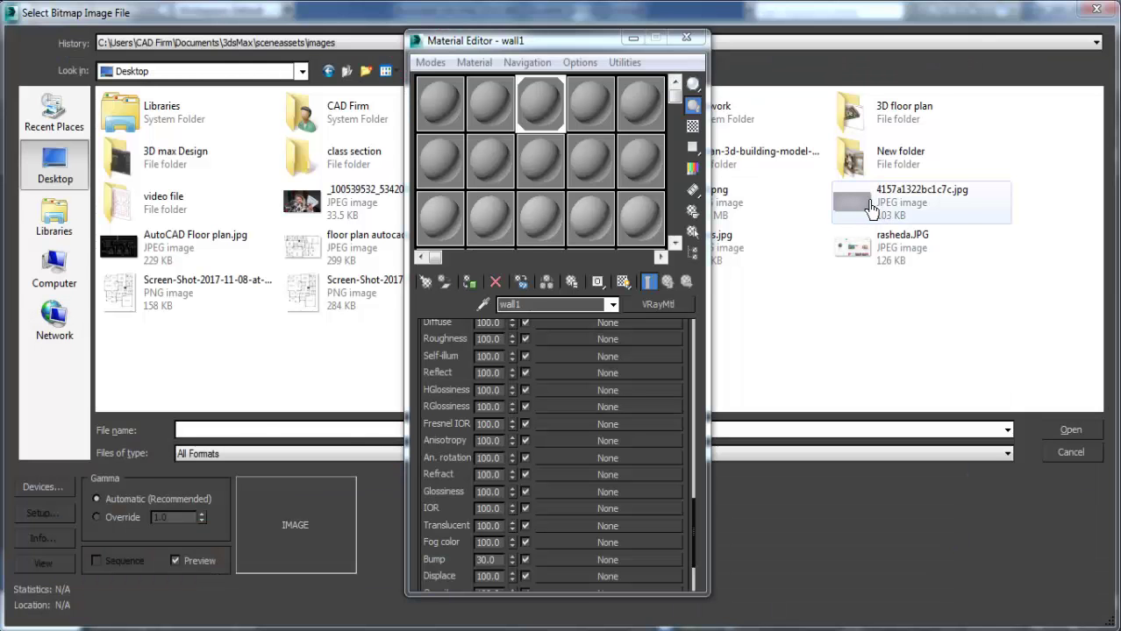
pyautogui.click(870, 209)
pyautogui.click(1075, 433)
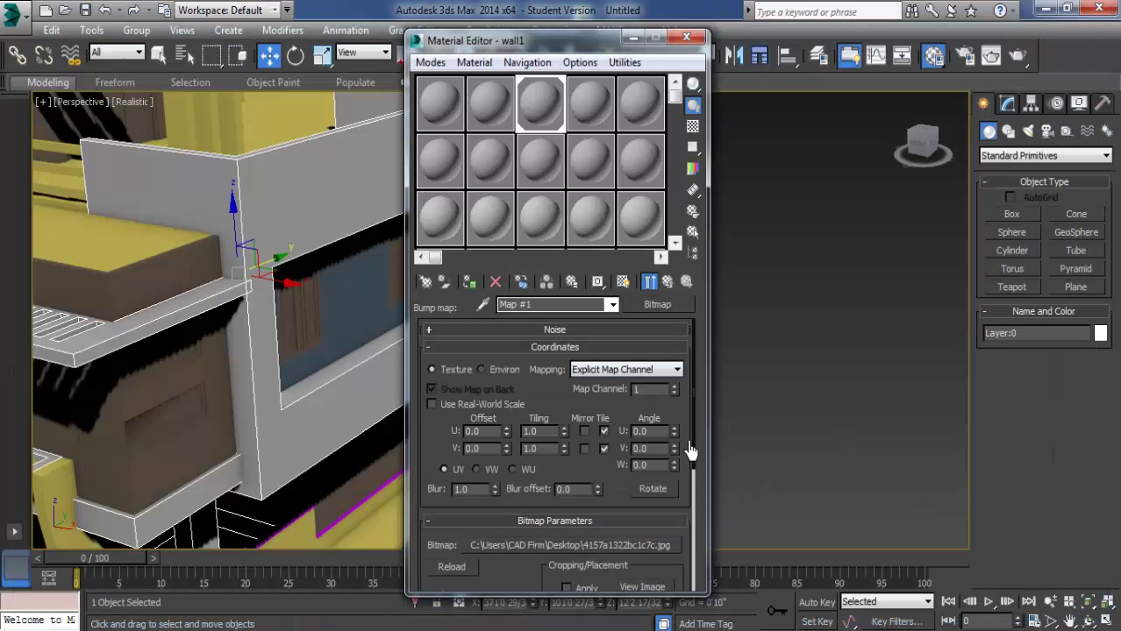
# Step: Open an enlarged preview of the bump map and arrange it beside the Material Editor
pyautogui.doubleClick(530, 104)
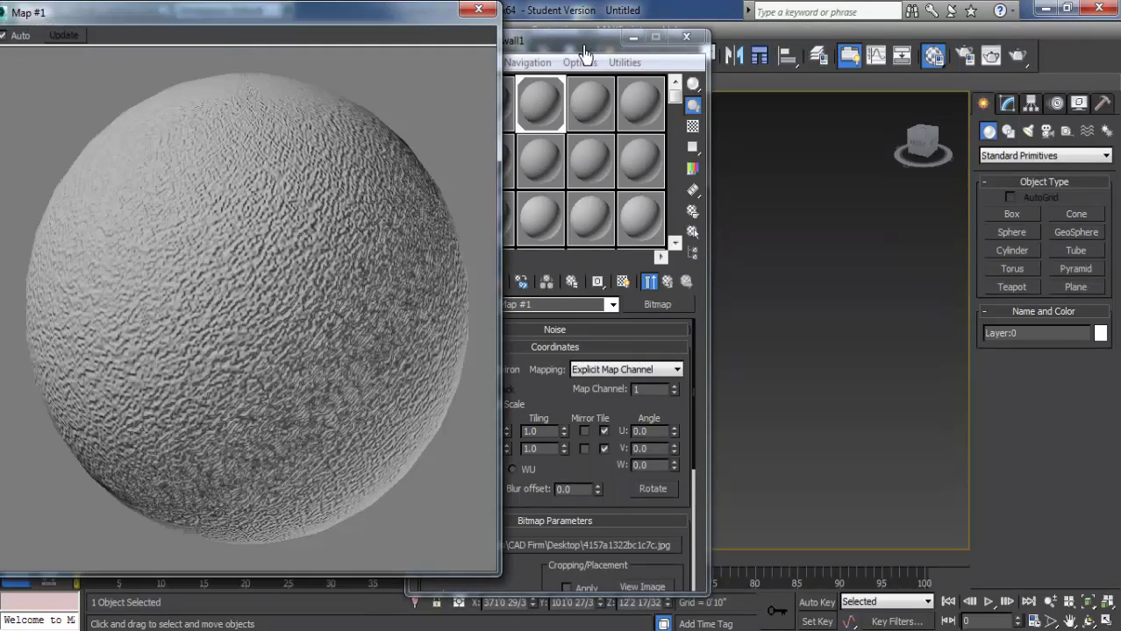
pyautogui.moveTo(581, 40); pyautogui.dragTo(954, 73)
pyautogui.moveTo(360, 11); pyautogui.dragTo(394, 156)
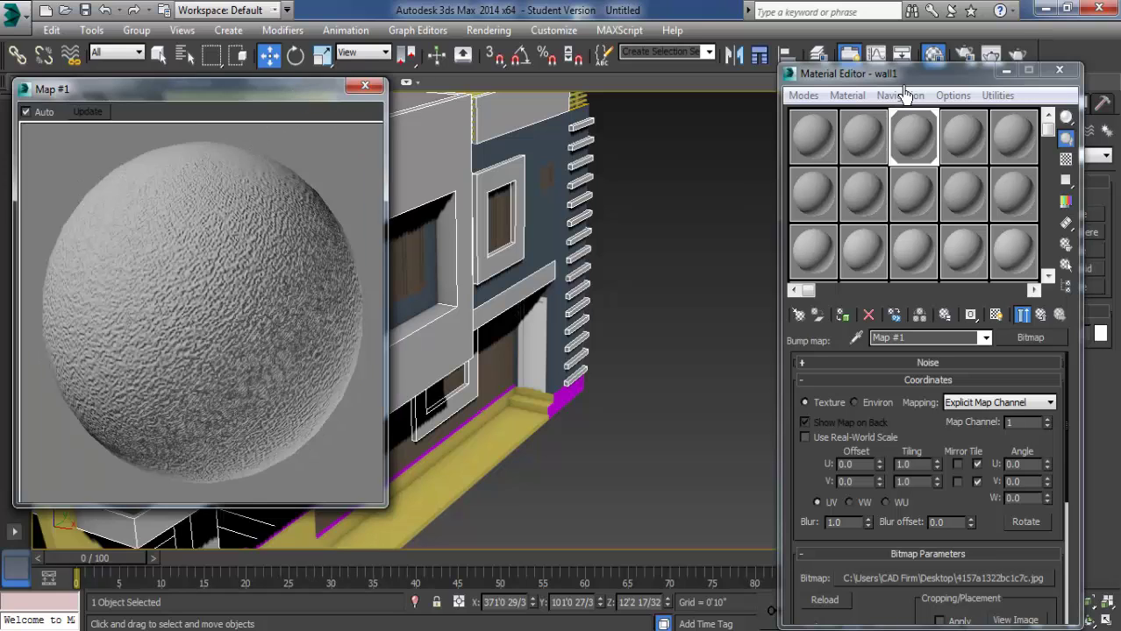
pyautogui.moveTo(896, 75); pyautogui.dragTo(608, 66)
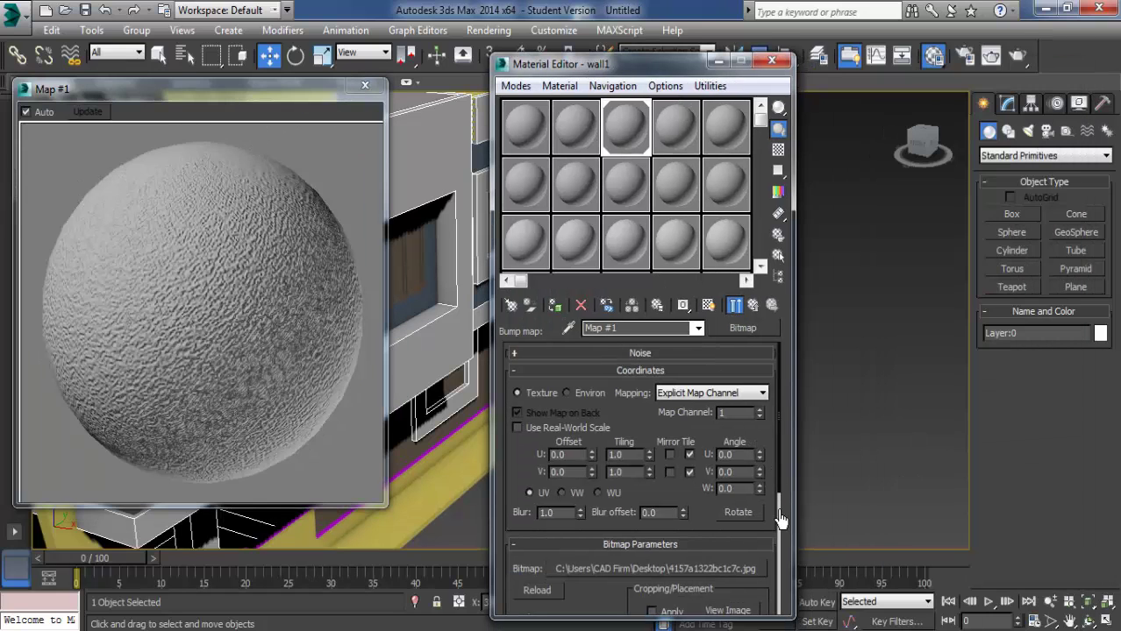
pyautogui.moveTo(781, 505)
pyautogui.mouseDown()
pyautogui.moveTo(794, 547)
pyautogui.moveTo(767, 473)
pyautogui.mouseUp()
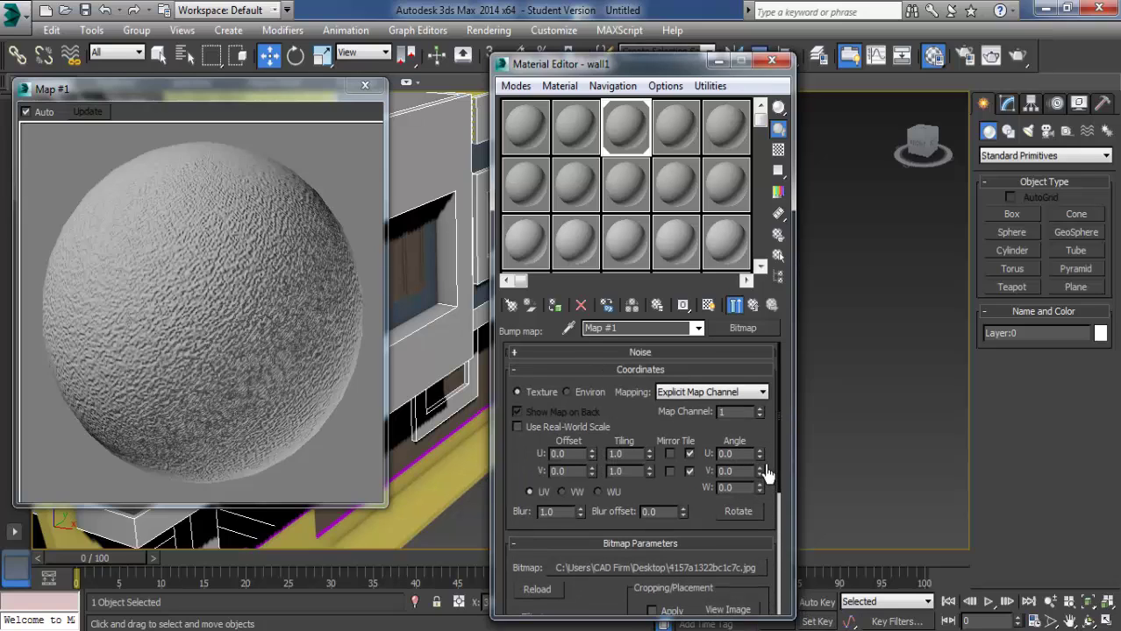
# Step: Go back up to wall1 and set its Bump amount to 50
pyautogui.click(752, 307)
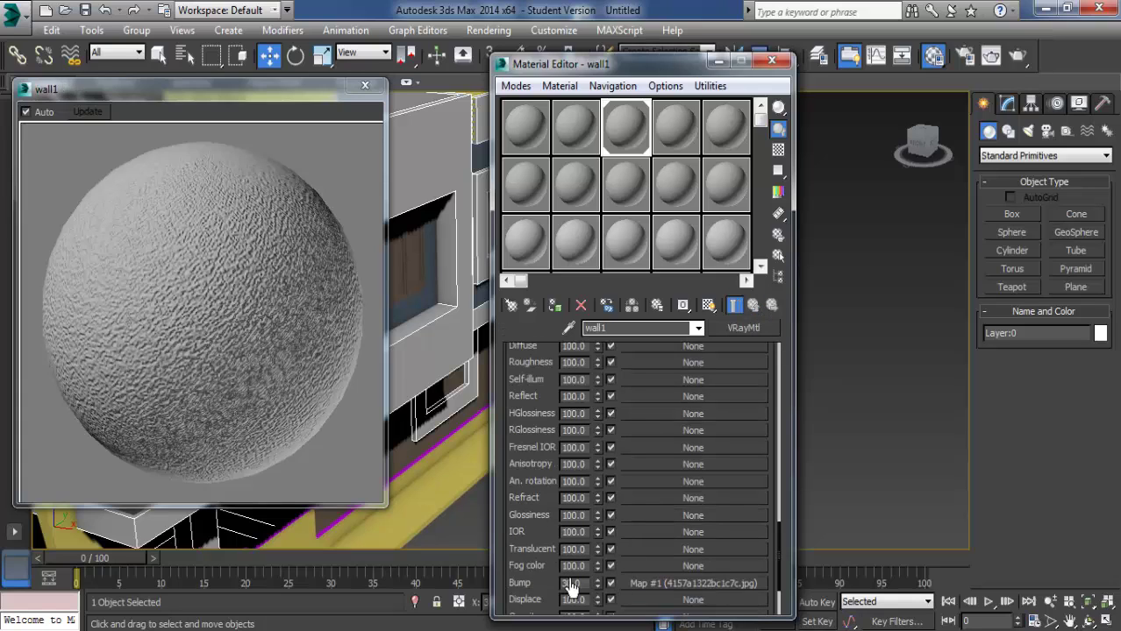
pyautogui.moveTo(583, 588); pyautogui.dragTo(479, 599)
pyautogui.write('50')
pyautogui.press('Return')
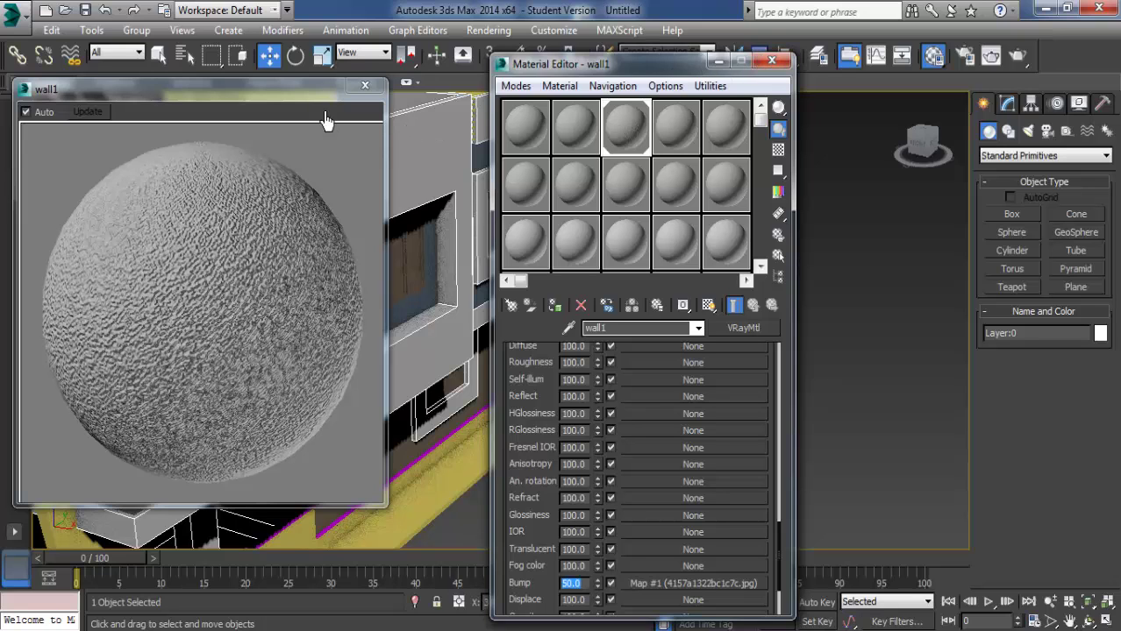
pyautogui.moveTo(675, 64); pyautogui.dragTo(803, 145)
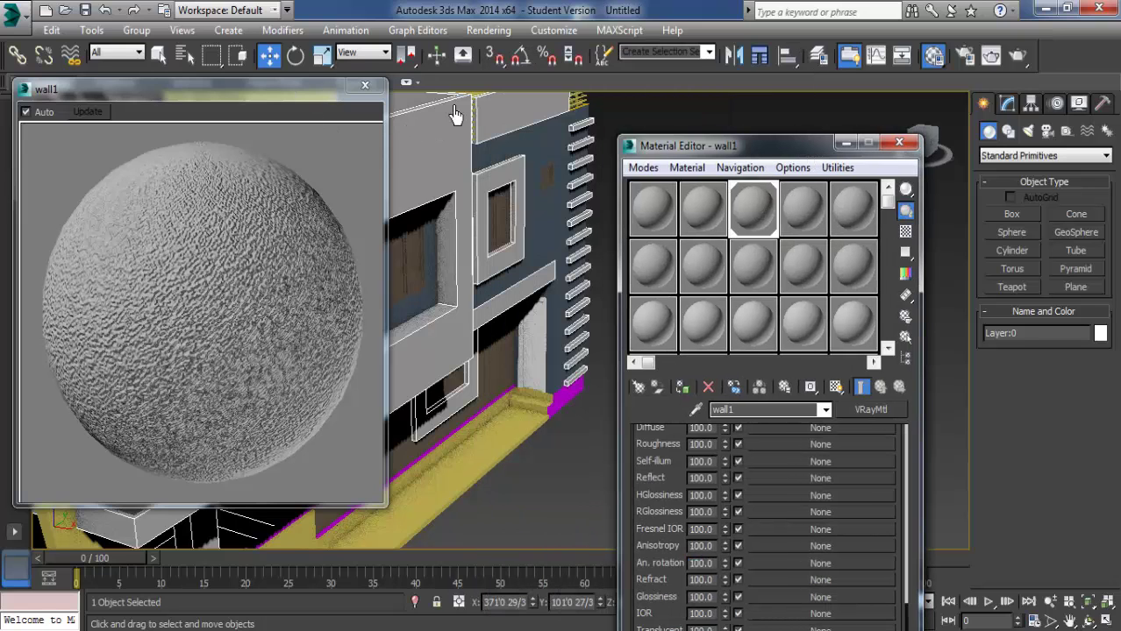
# Step: Reopen the enlarged wall1 preview showing the rough, pitted sphere
pyautogui.click(364, 85)
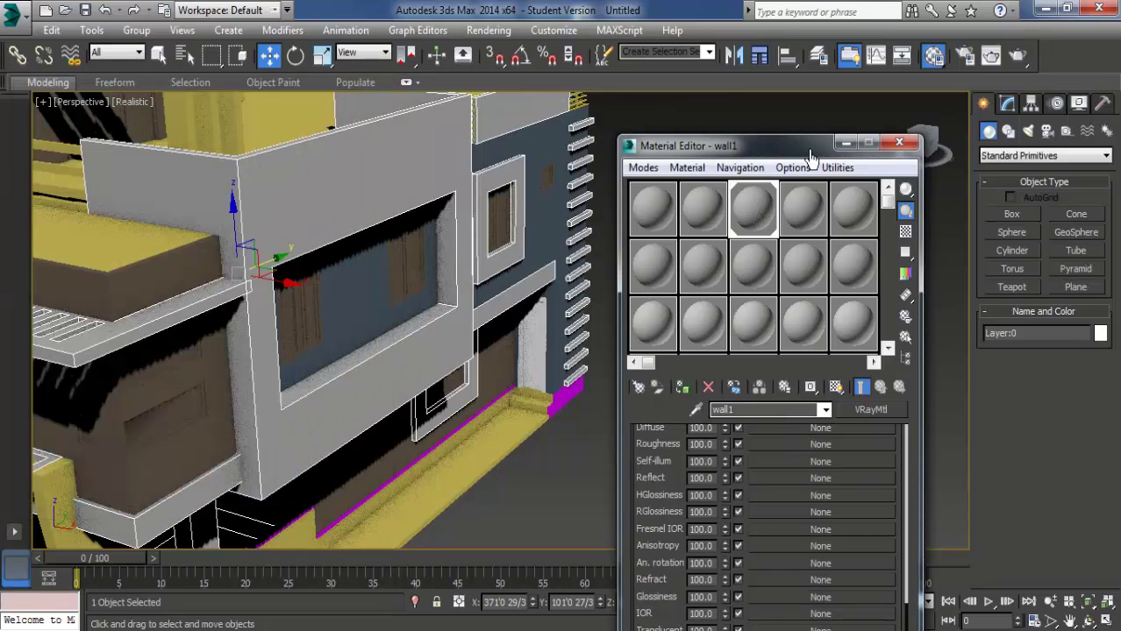
pyautogui.moveTo(811, 156); pyautogui.dragTo(777, 148)
pyautogui.doubleClick(724, 211)
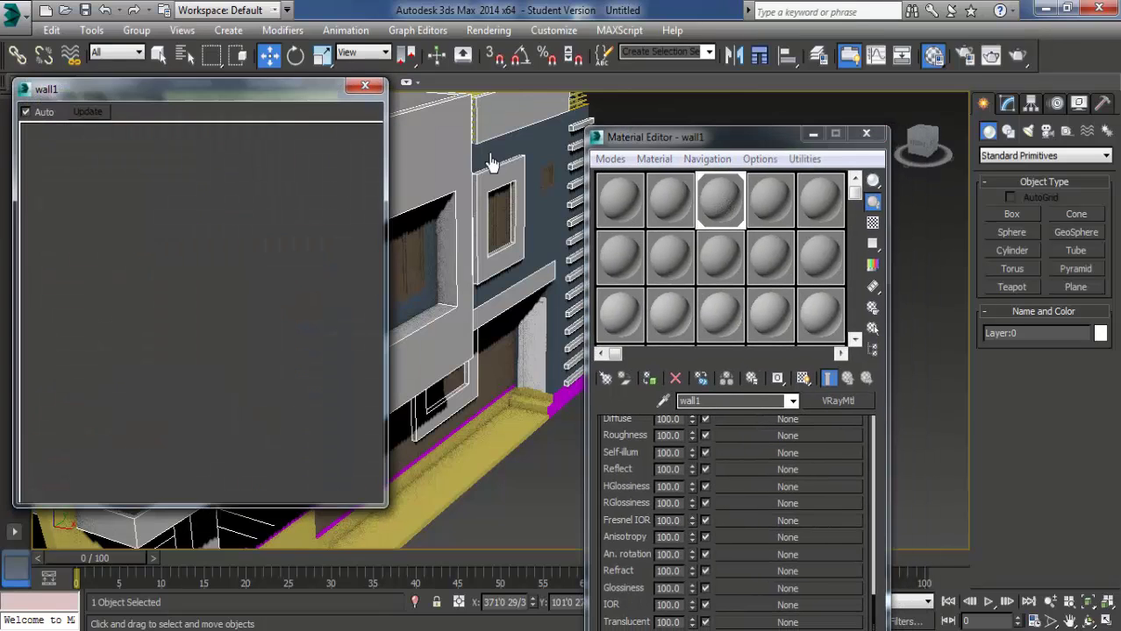
pyautogui.moveTo(282, 91); pyautogui.dragTo(320, 84)
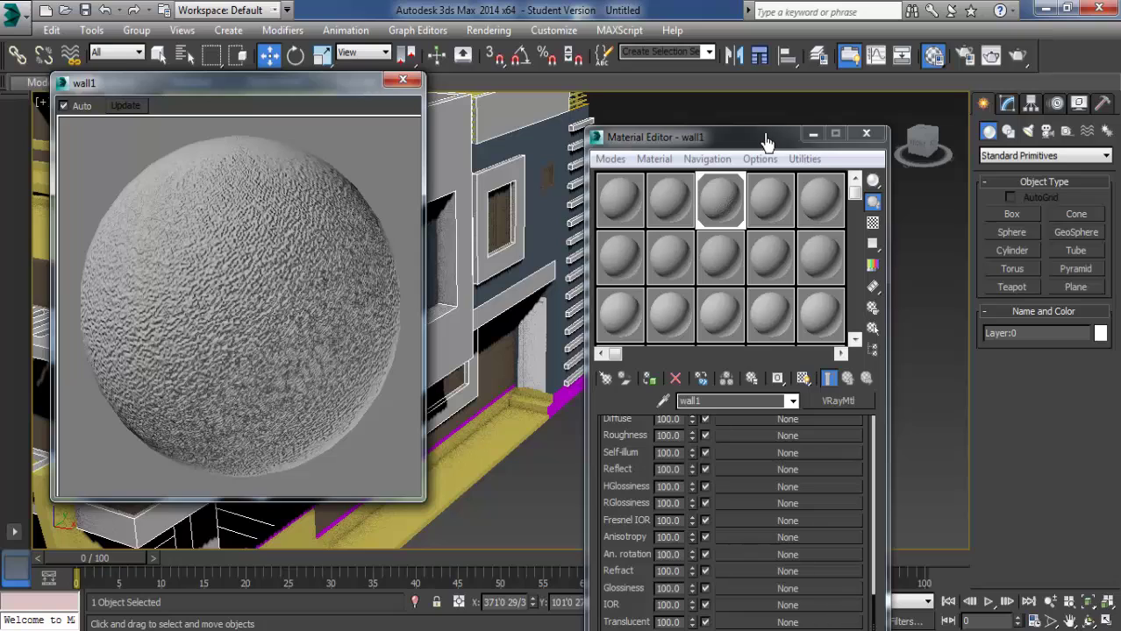
pyautogui.click(766, 142)
pyautogui.moveTo(874, 605); pyautogui.dragTo(857, 340)
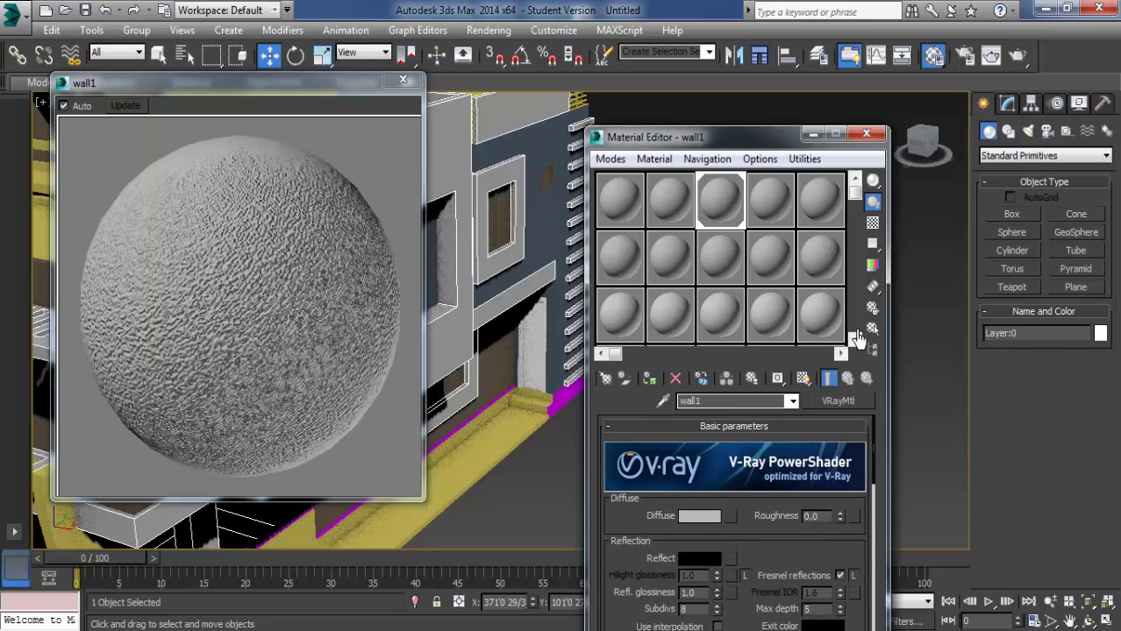
# Step: Change wall1's diffuse colour to pink (RGB 230/102/177)
pyautogui.click(701, 517)
pyautogui.moveTo(411, 150); pyautogui.dragTo(407, 138)
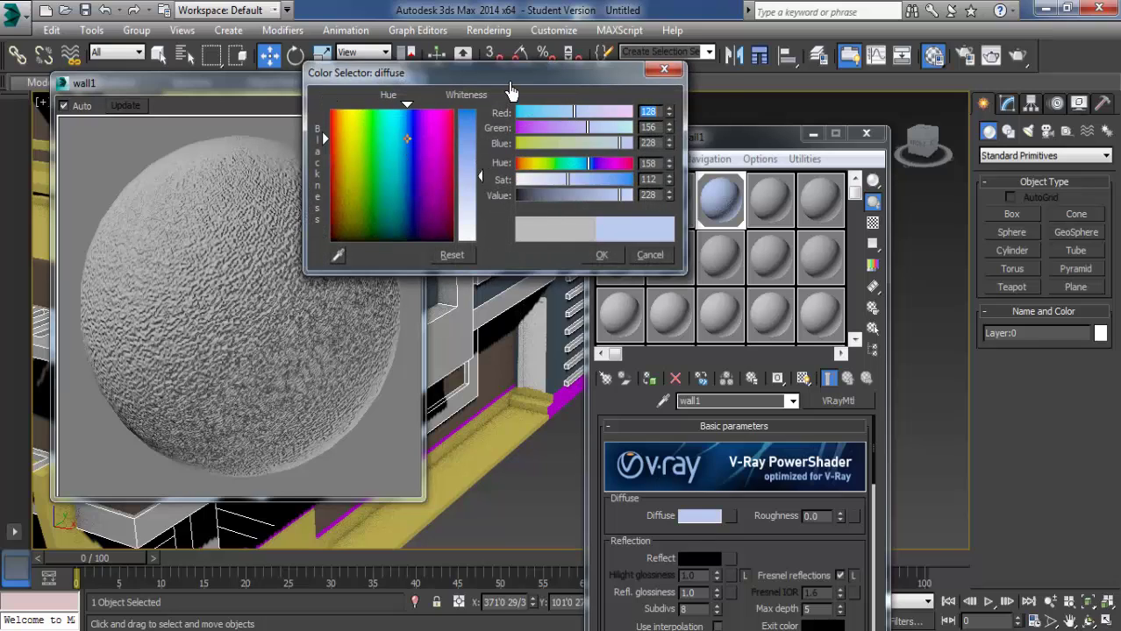
pyautogui.moveTo(513, 74); pyautogui.dragTo(775, 222)
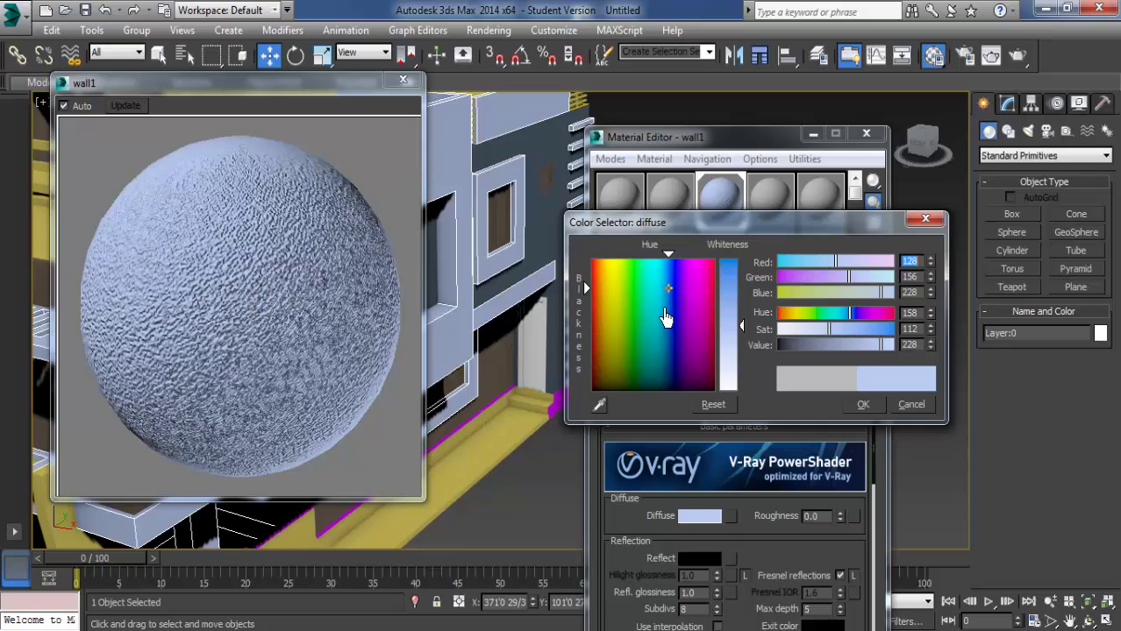
pyautogui.click(702, 282)
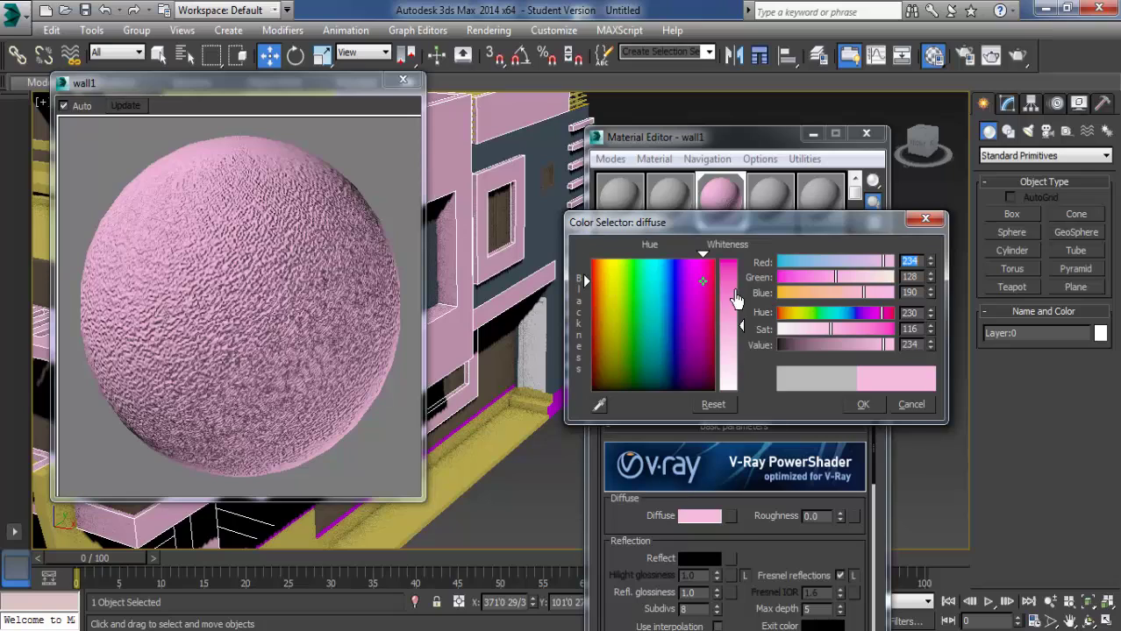
pyautogui.moveTo(737, 325); pyautogui.dragTo(736, 312)
pyautogui.click(737, 336)
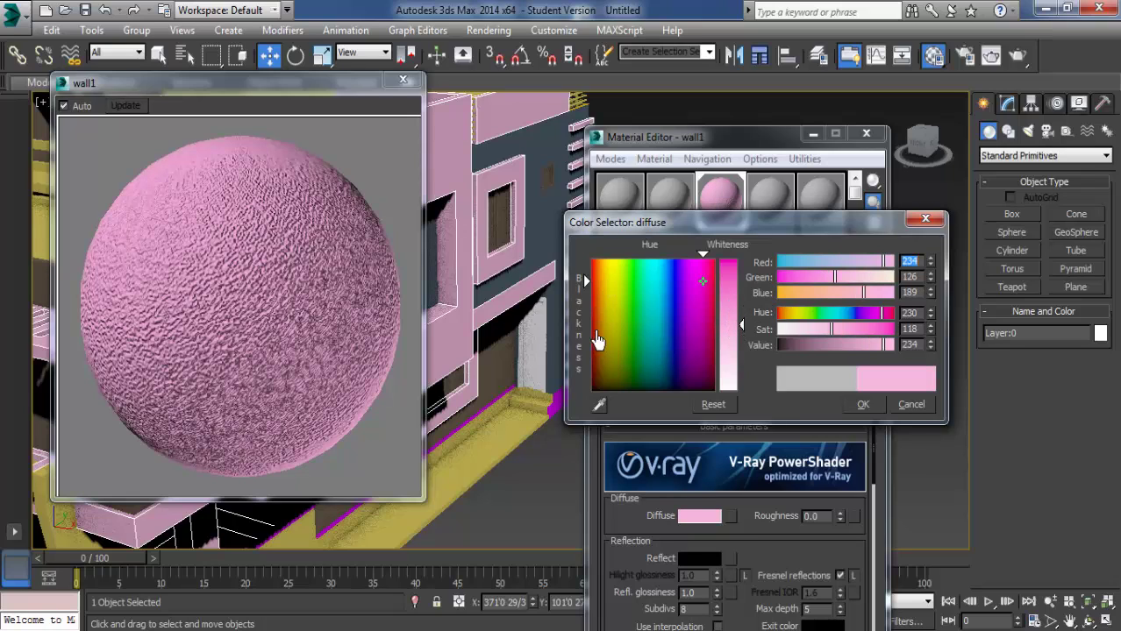
pyautogui.click(742, 314)
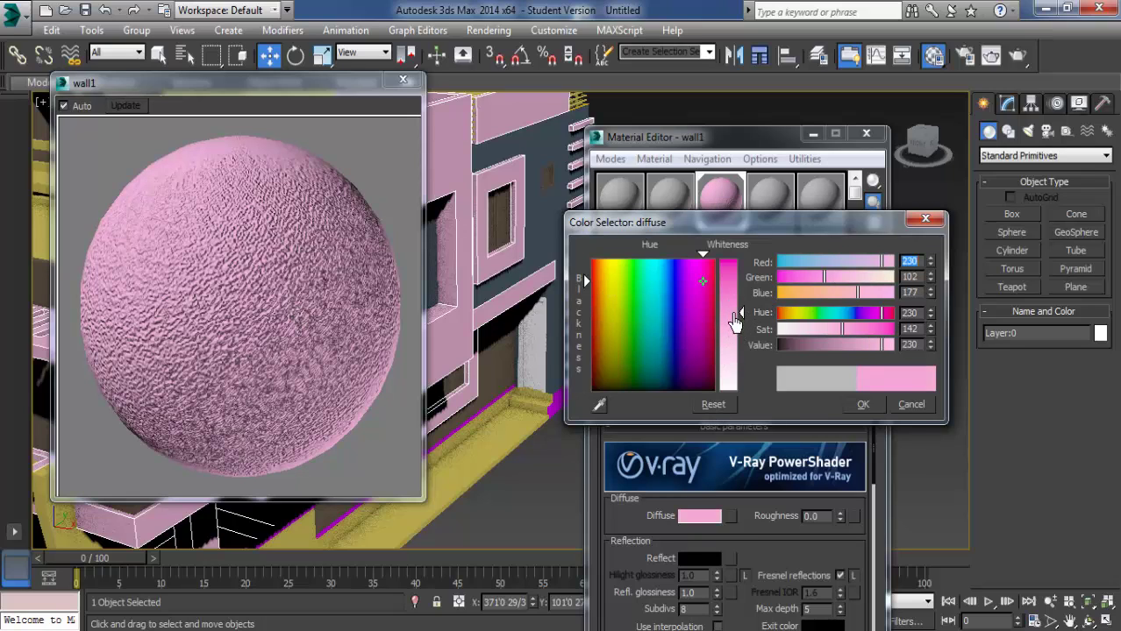
pyautogui.click(864, 405)
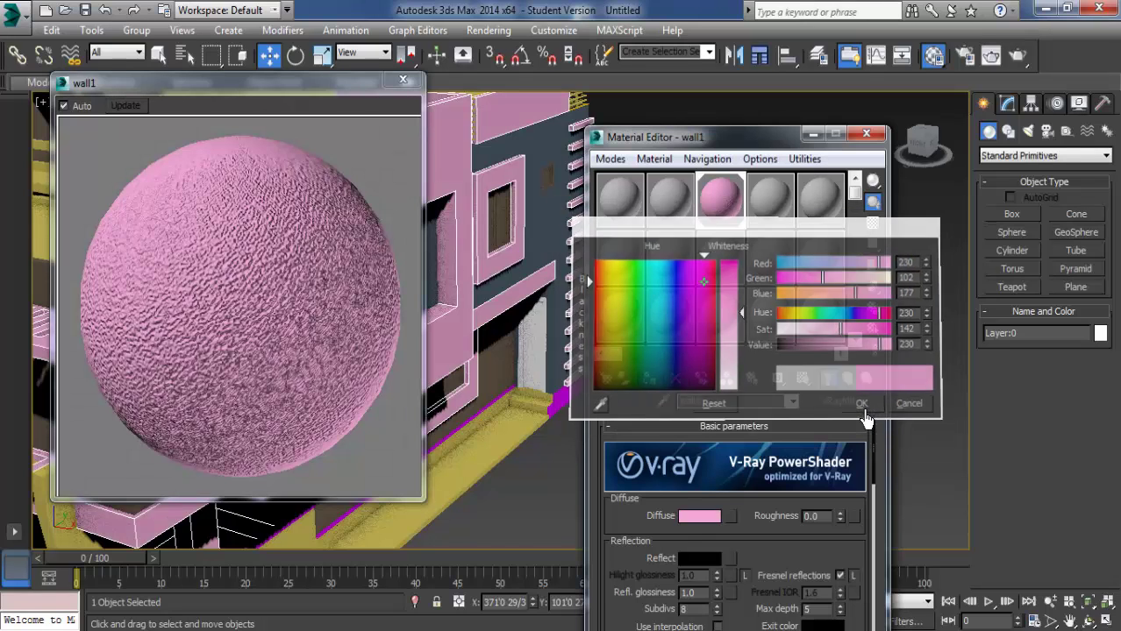
# Step: Close the wall1 preview and render a test image of the walls
pyautogui.click(401, 85)
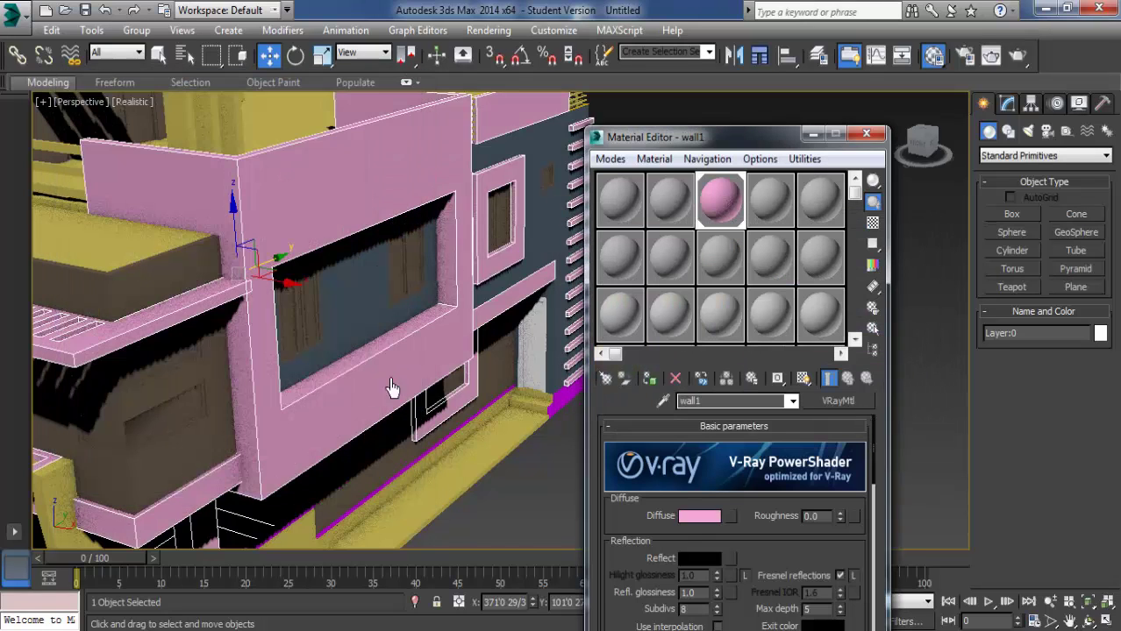
pyautogui.scroll(2, 388, 388)
pyautogui.scroll(2, 408, 418)
pyautogui.scroll(2, 393, 408)
pyautogui.scroll(2, 443, 355)
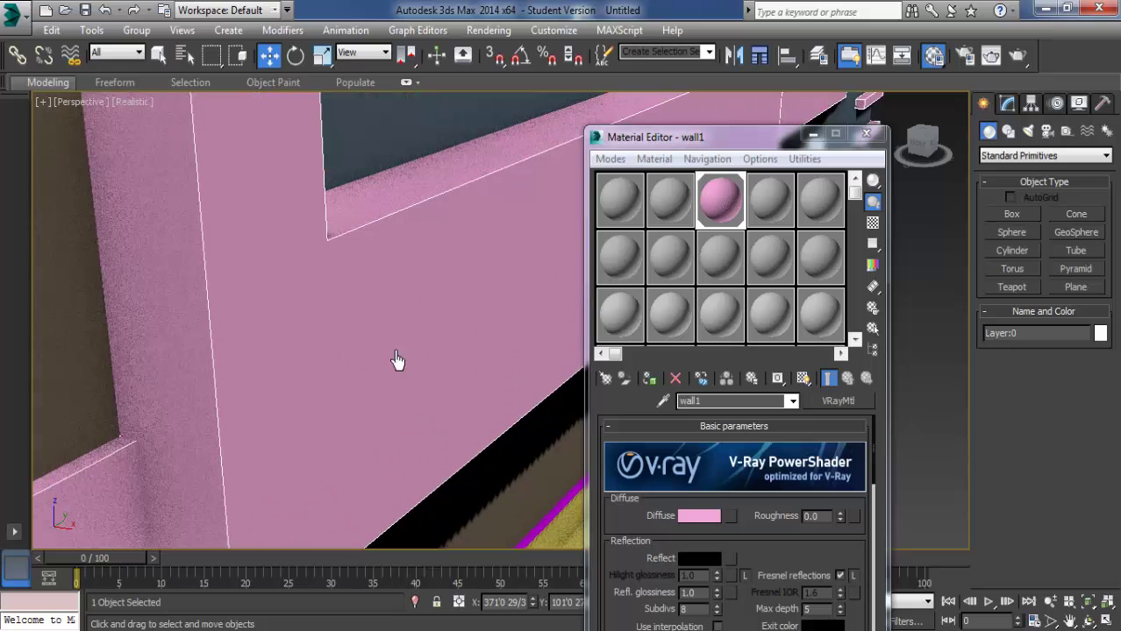
pyautogui.click(1016, 58)
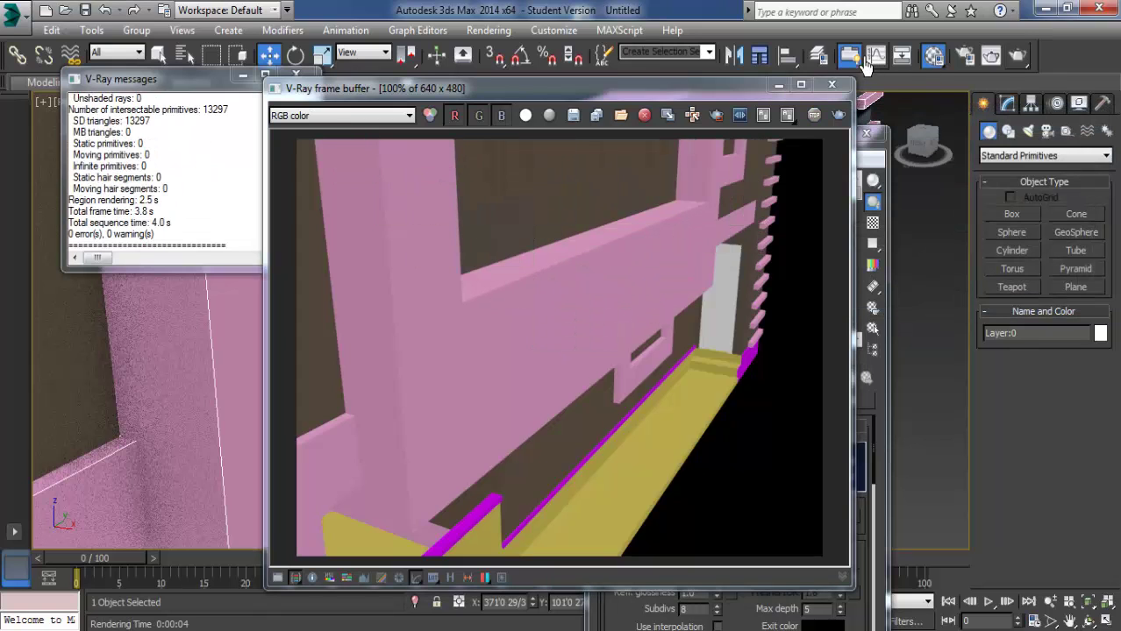
pyautogui.click(309, 102)
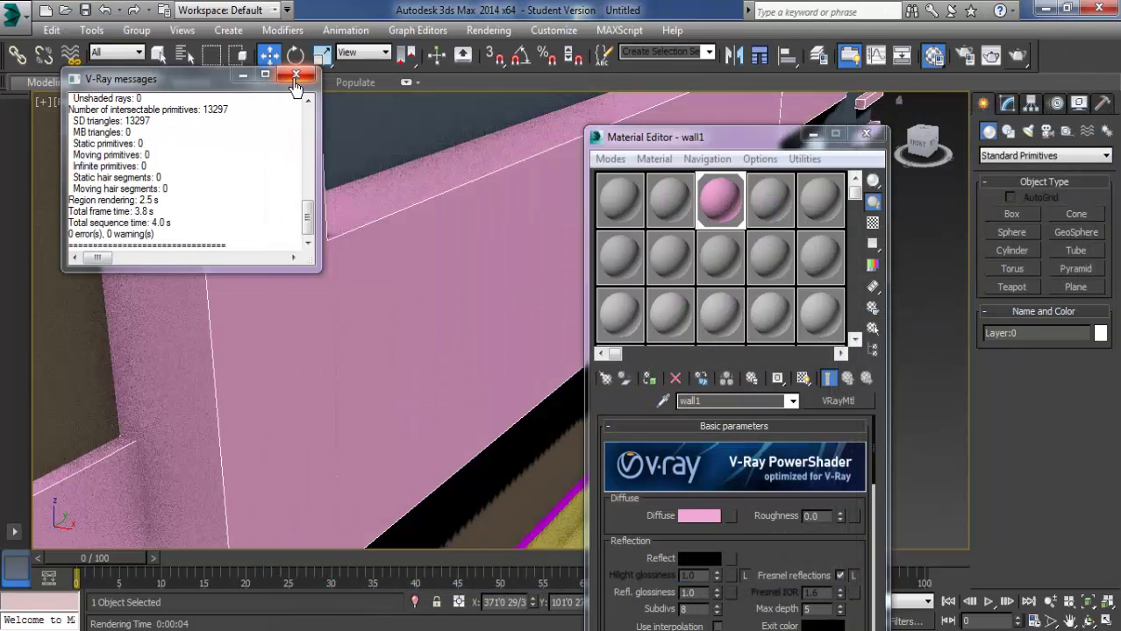
pyautogui.click(295, 74)
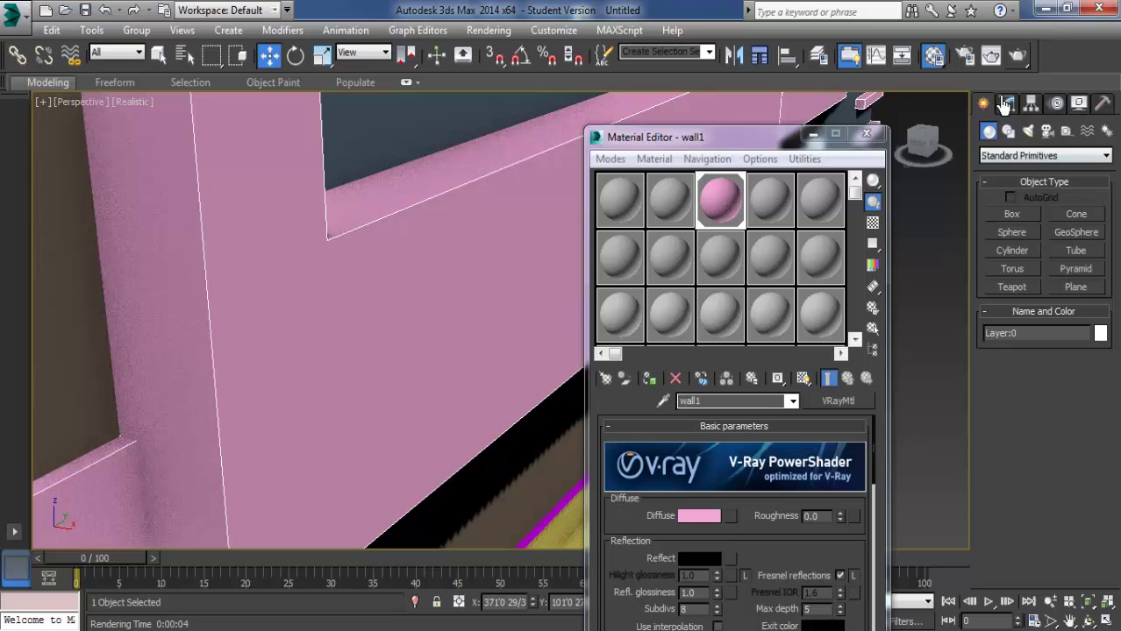
# Step: Add a UVW Map modifier with Box mapping to the wall and test-render it
pyautogui.click(1008, 107)
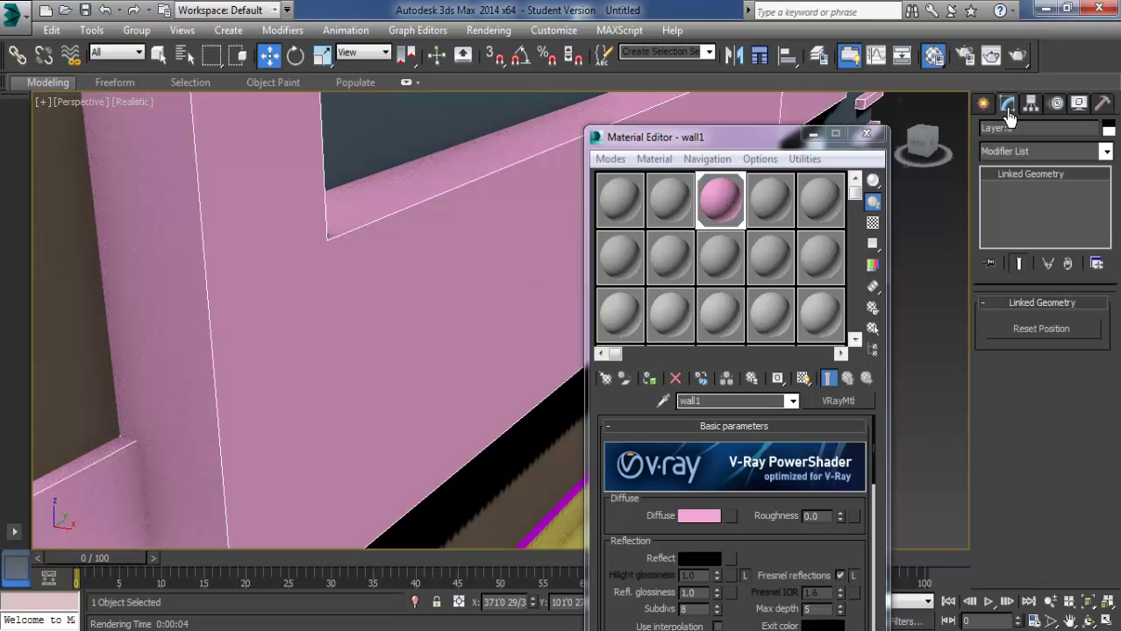
pyautogui.click(1043, 152)
pyautogui.press('u')
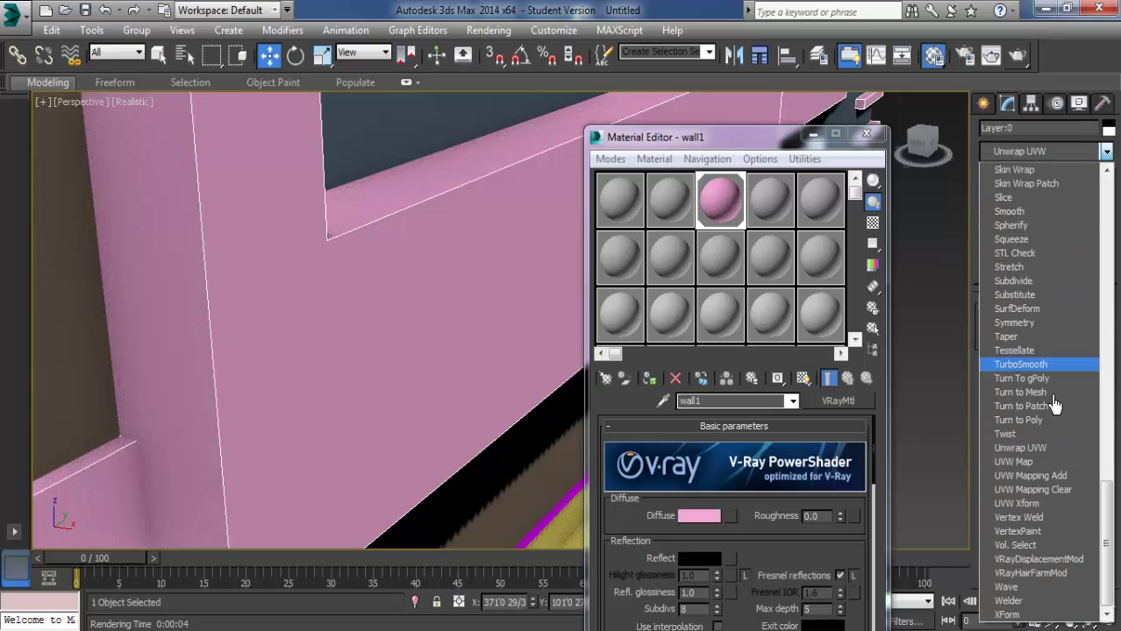
pyautogui.click(1020, 469)
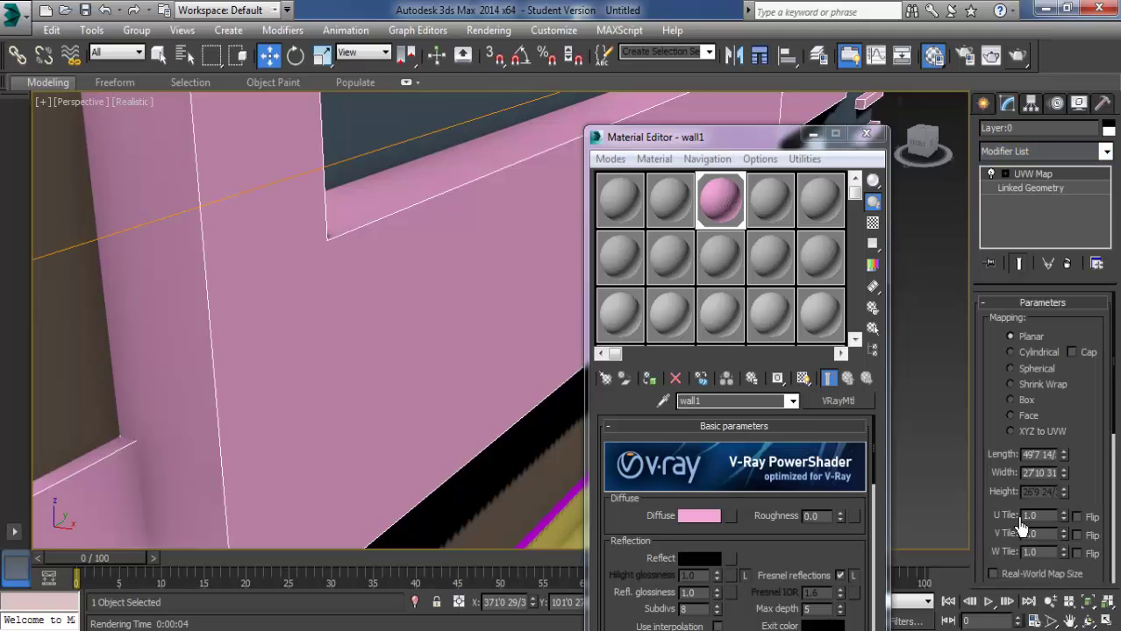
pyautogui.click(1020, 400)
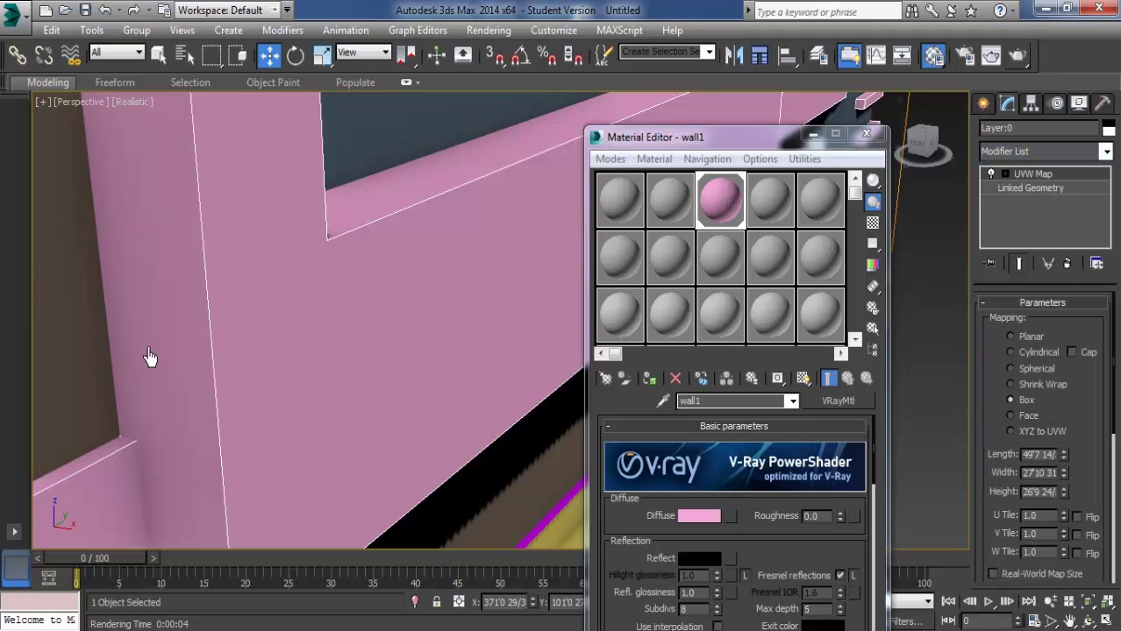
pyautogui.scroll(-3, 302, 333)
pyautogui.scroll(-4, 316, 425)
pyautogui.scroll(-2, 316, 424)
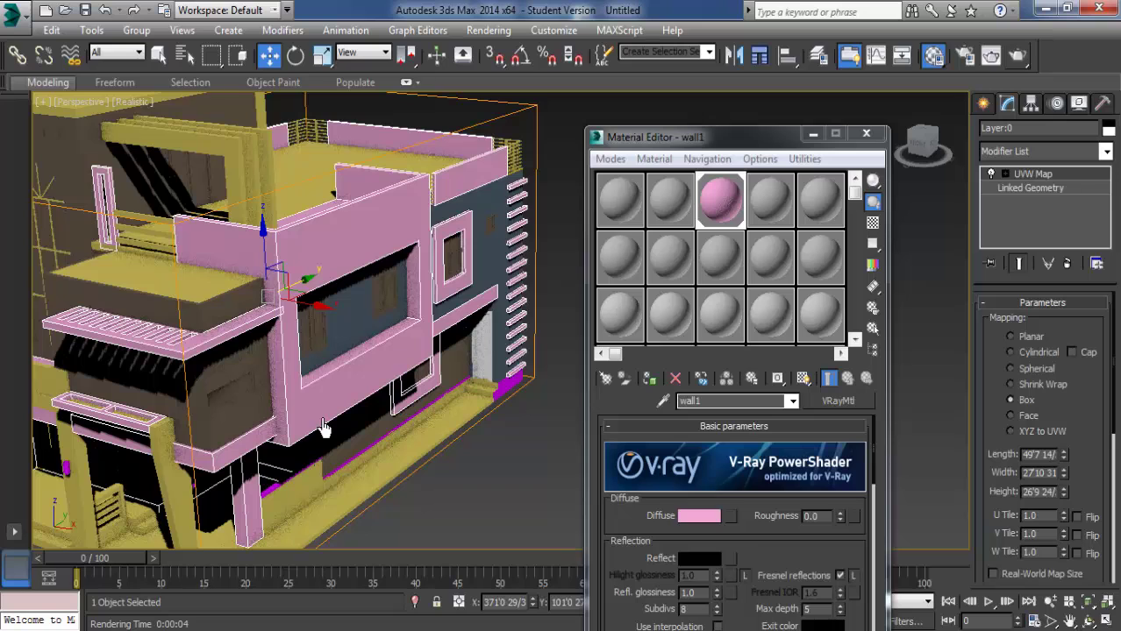
pyautogui.scroll(3, 298, 438)
pyautogui.scroll(3, 307, 436)
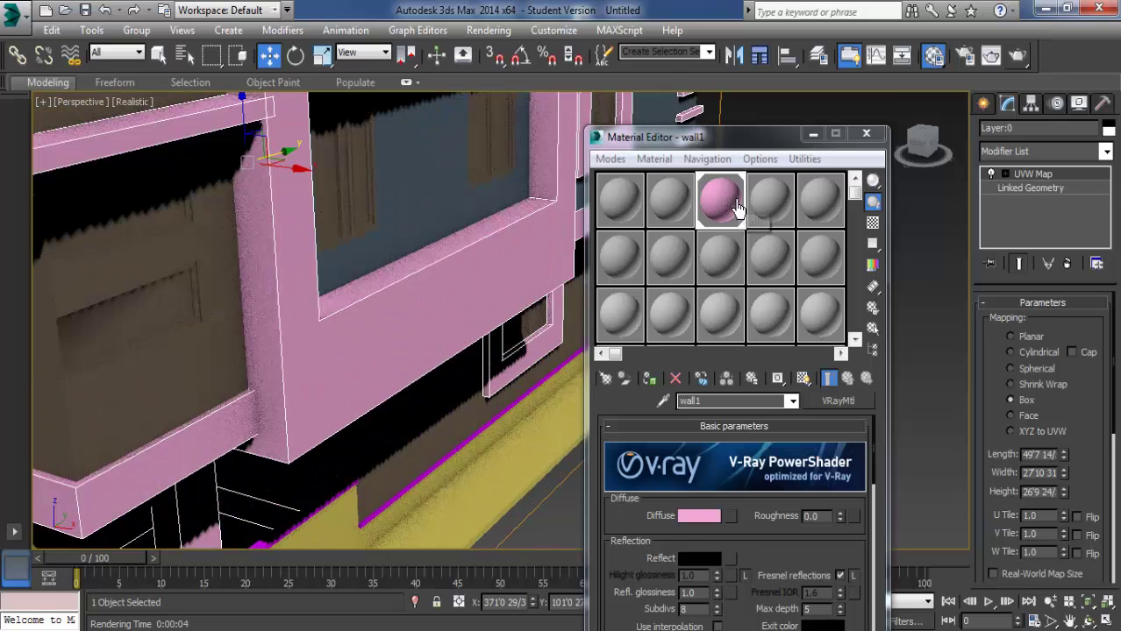
pyautogui.scroll(2, 289, 408)
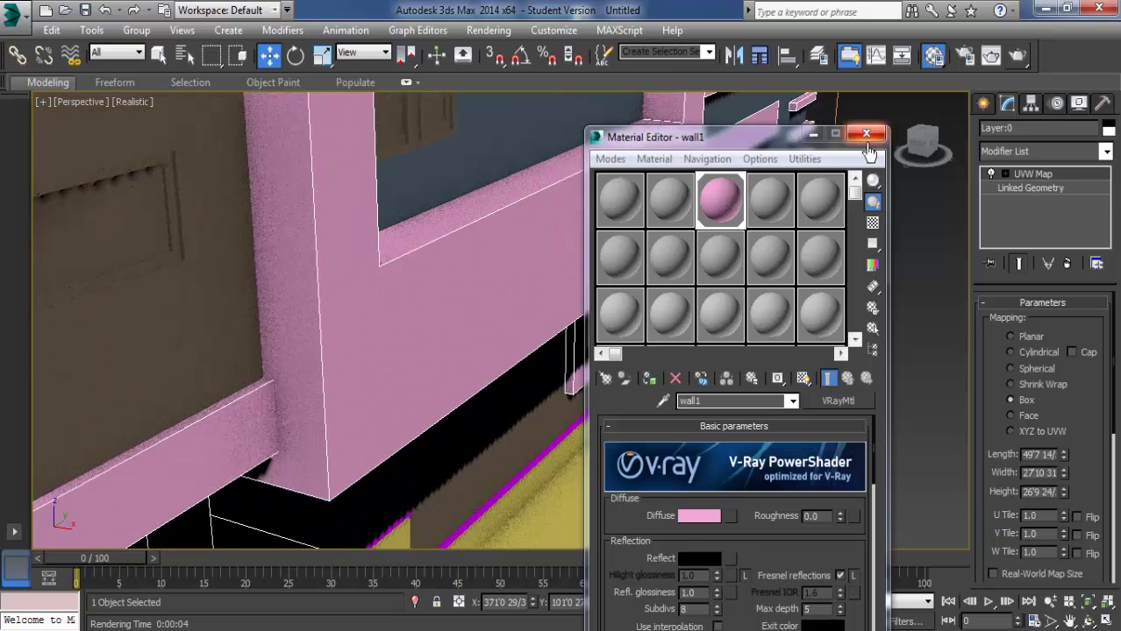
pyautogui.click(1018, 55)
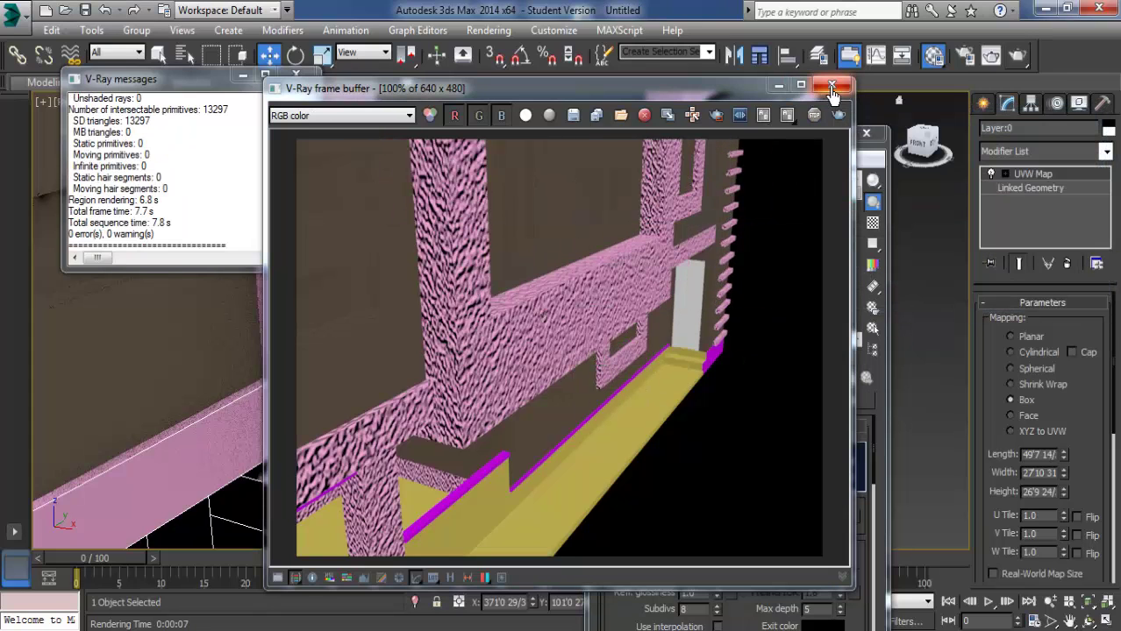
# Step: Close the test render and minimize 3ds Max to reveal the desktop
pyautogui.click(832, 87)
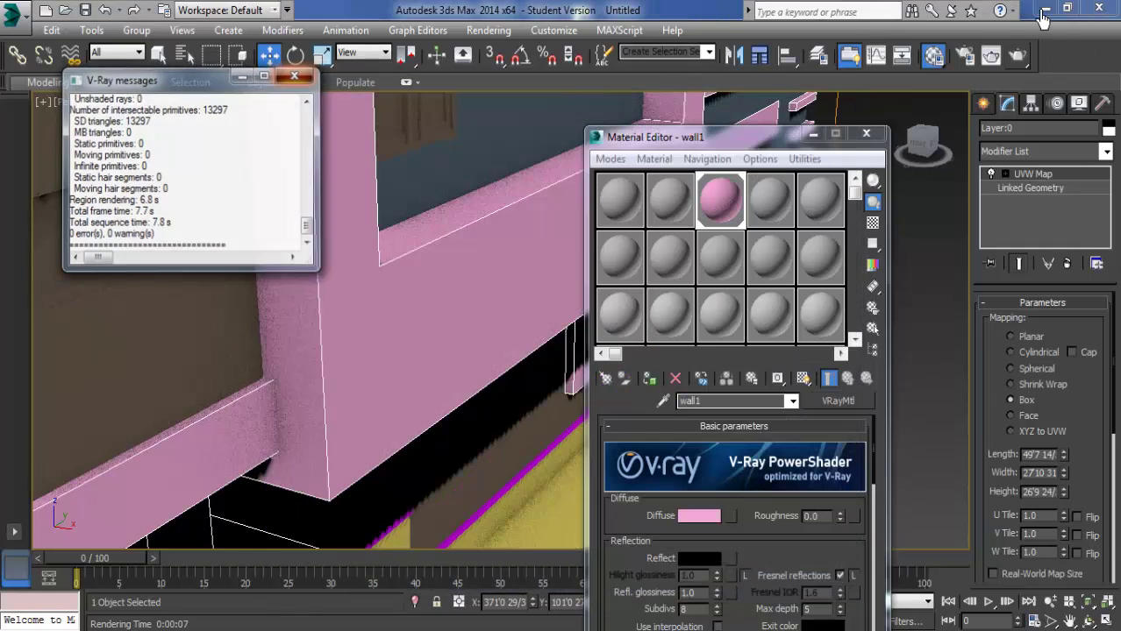
pyautogui.click(1044, 11)
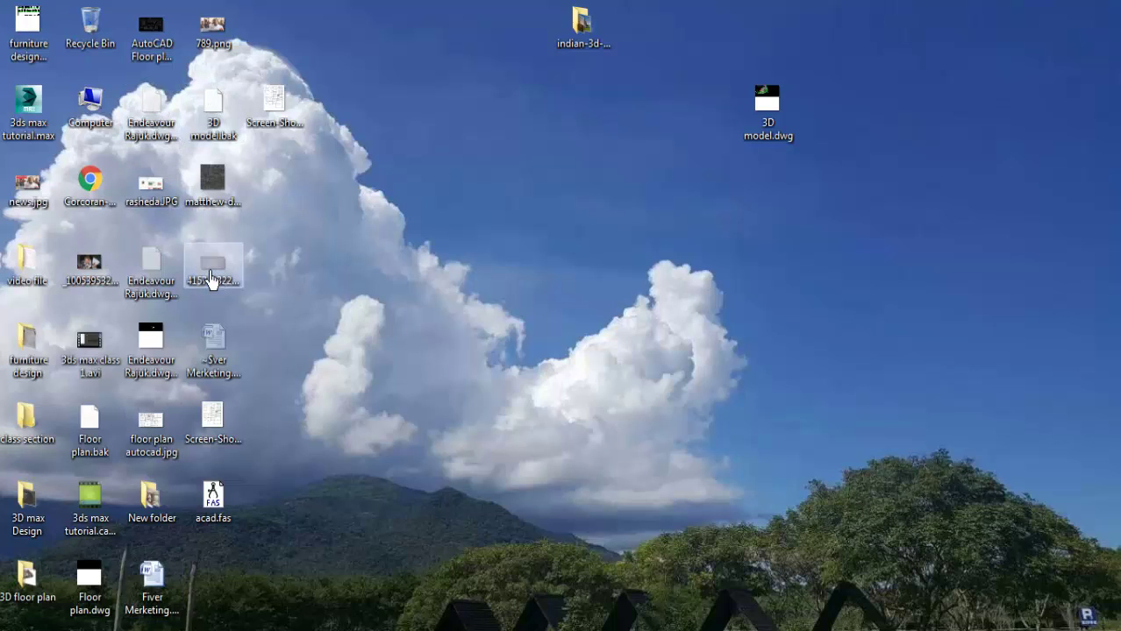
# Step: View the texture 4157a1322bc1c7c.jpg from the desktop in Windows Photo Viewer
pyautogui.click(208, 277)
pyautogui.doubleClick(207, 277)
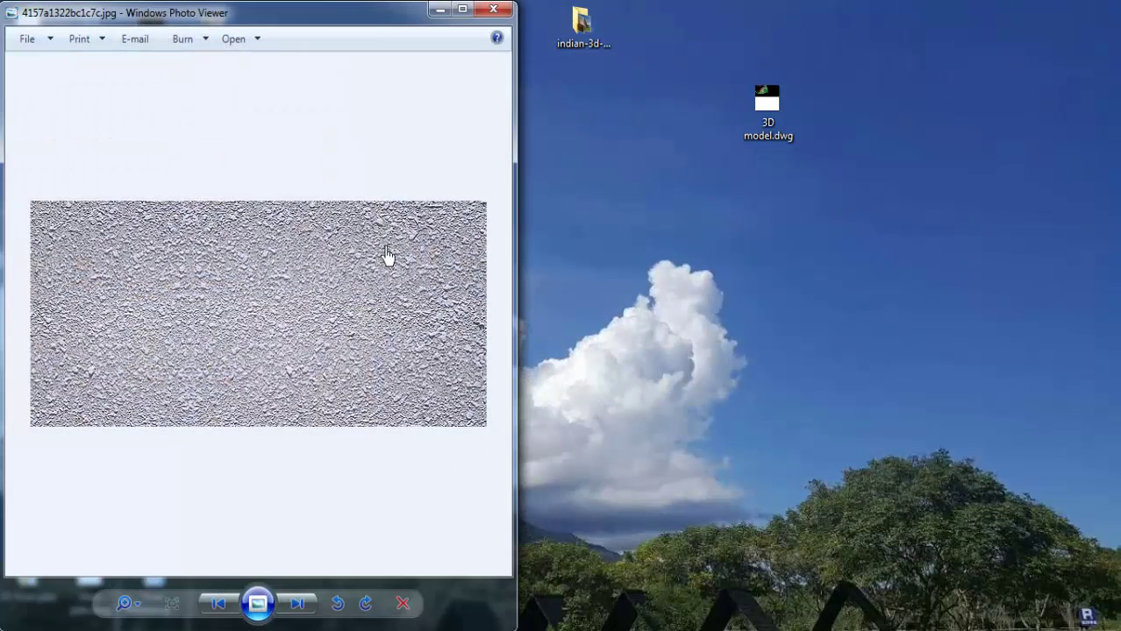
pyautogui.moveTo(364, 26); pyautogui.dragTo(522, 40)
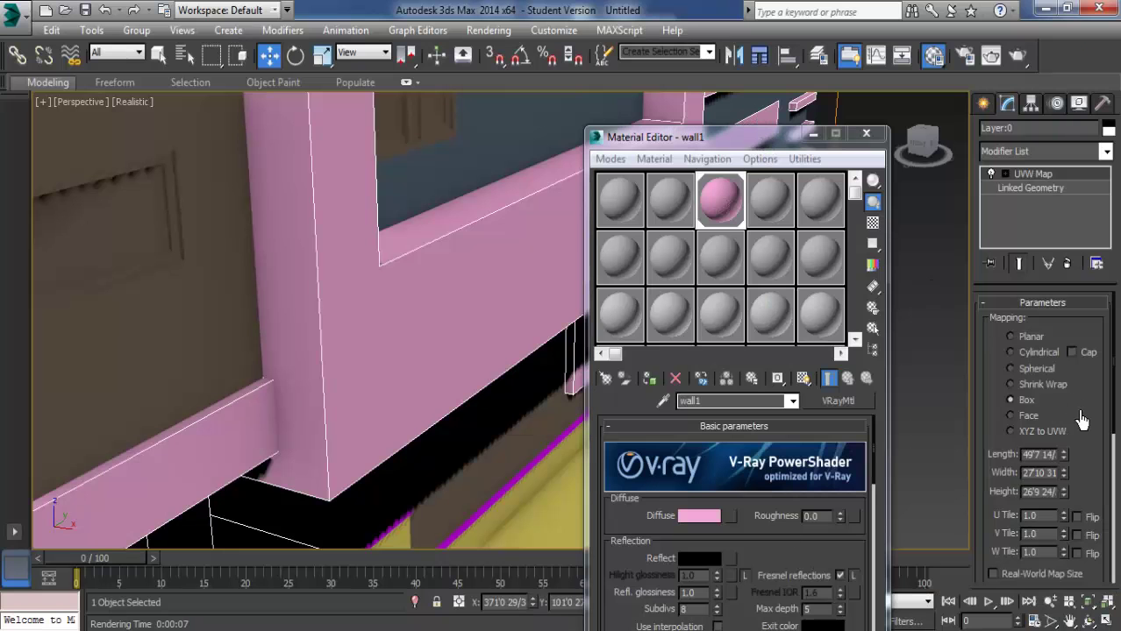
# Step: Set the wall's UVW Map length to 10'
pyautogui.moveTo(984, 421); pyautogui.dragTo(973, 316)
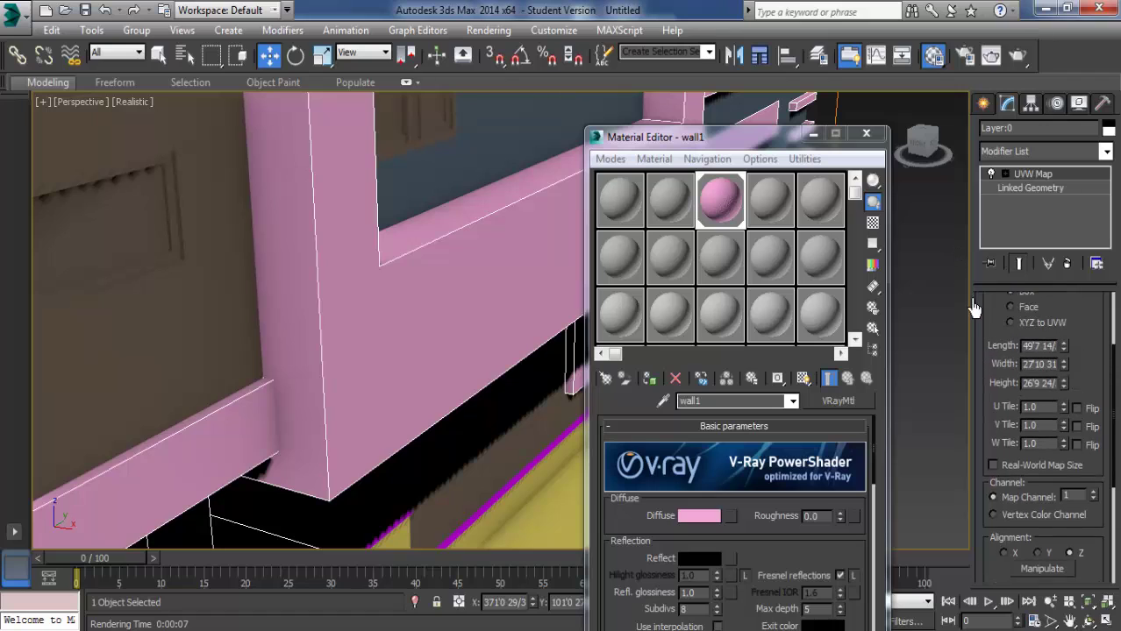
pyautogui.moveTo(756, 138); pyautogui.dragTo(684, 499)
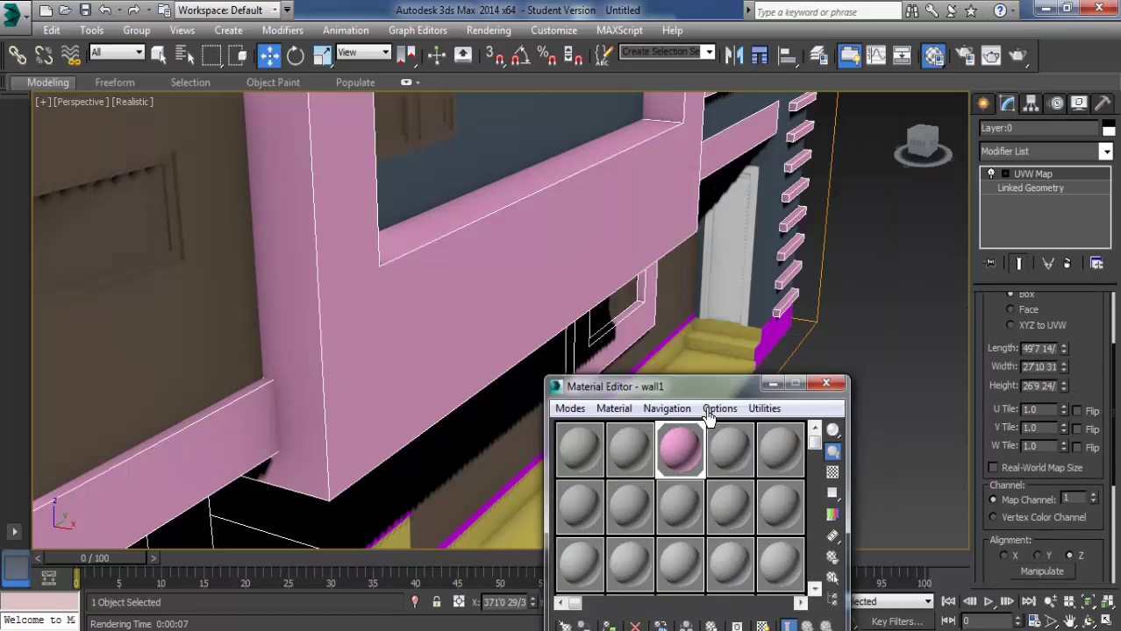
pyautogui.doubleClick(1042, 349)
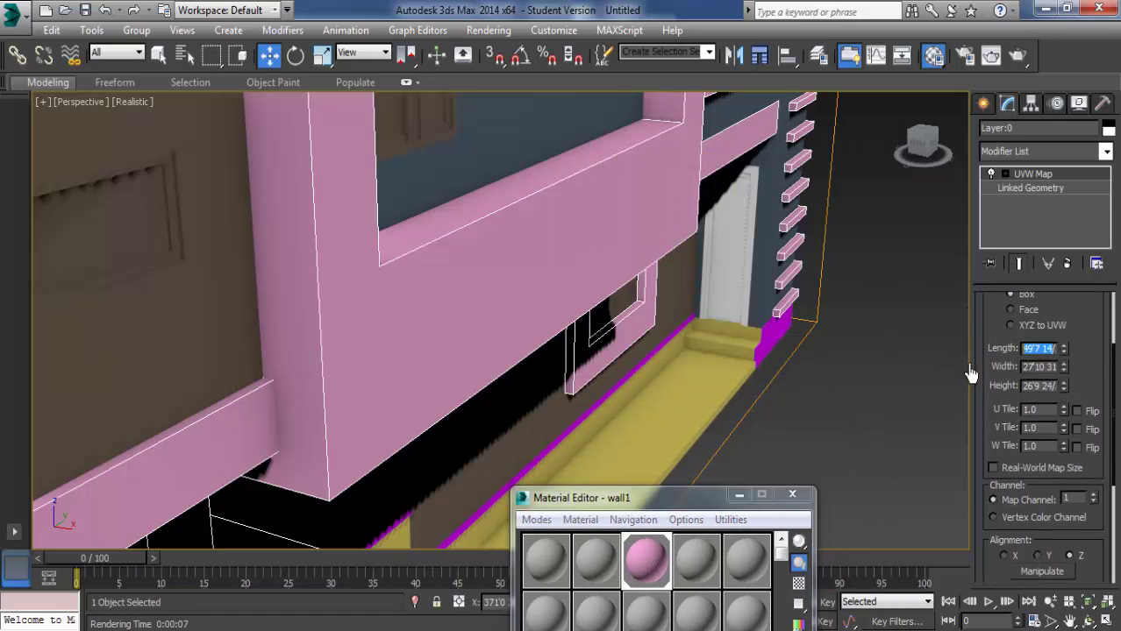
pyautogui.press('BackSpace')
pyautogui.write('10')
pyautogui.press('Return')
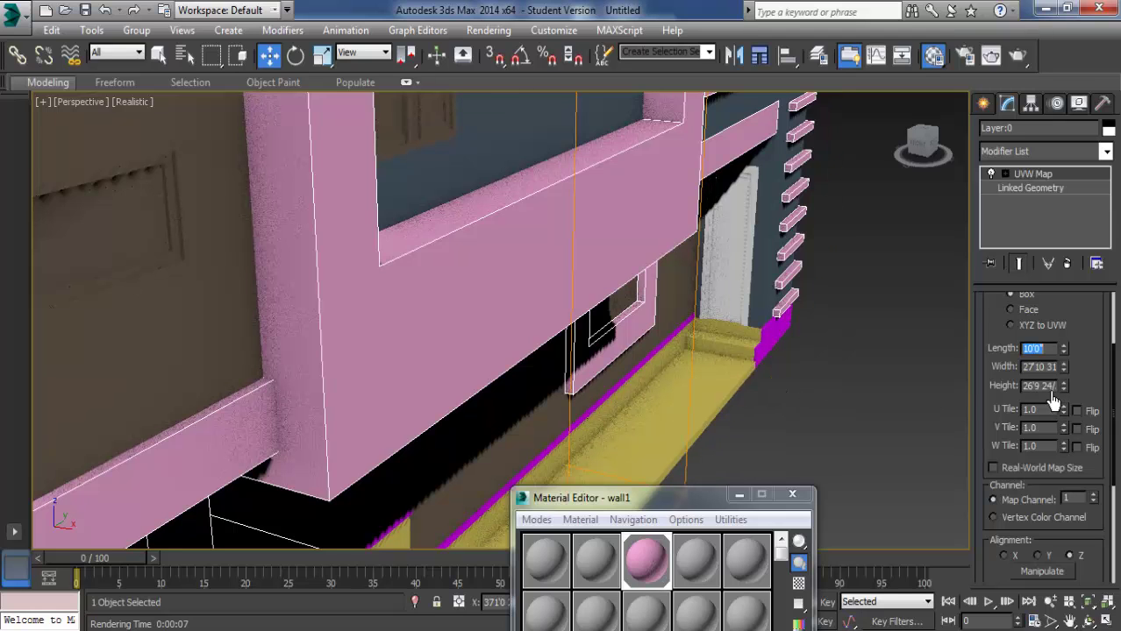
# Step: Set the UVW Map width and height to 5' each
pyautogui.scroll(-3, 596, 369)
pyautogui.scroll(-5, 630, 369)
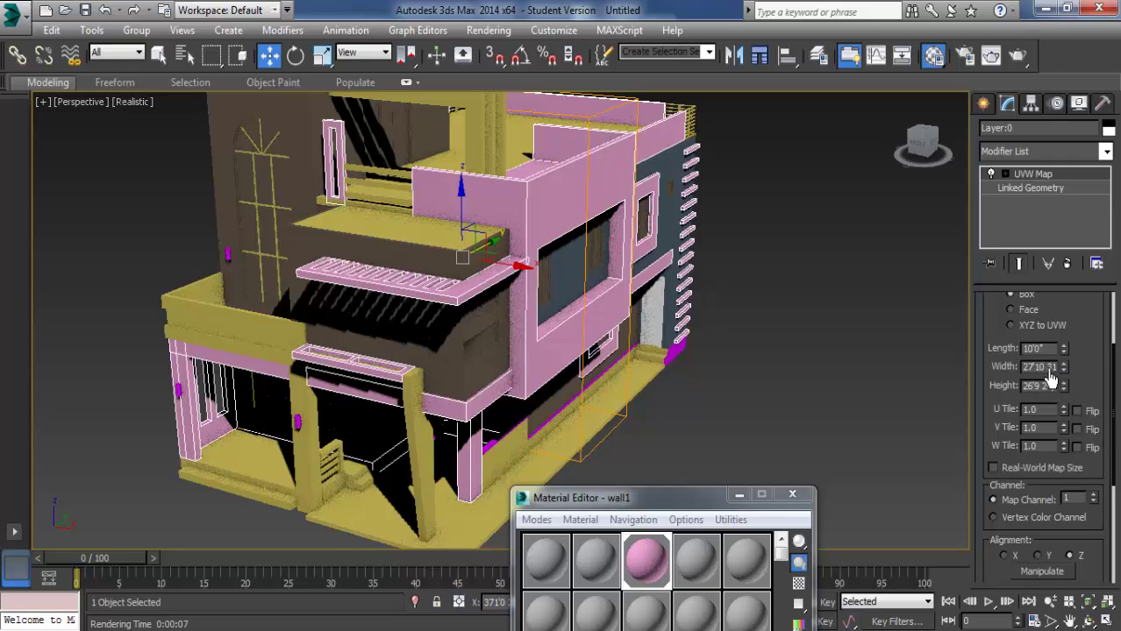
pyautogui.moveTo(1051, 375); pyautogui.dragTo(951, 385)
pyautogui.press('BackSpace')
pyautogui.write('5\'0"')
pyautogui.press('Return')
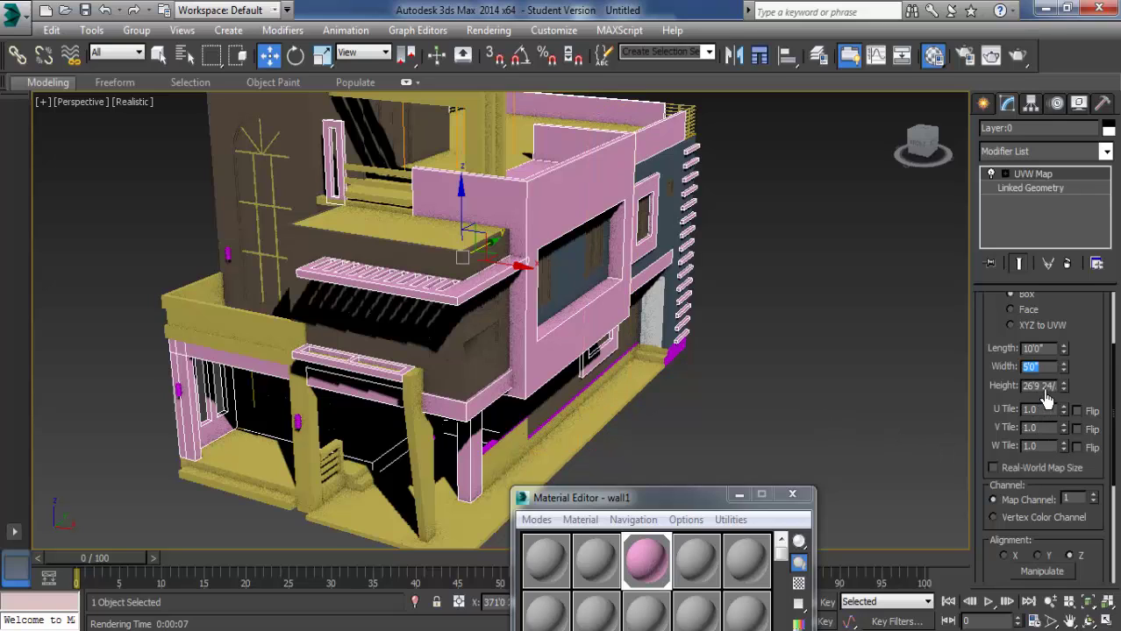
pyautogui.click(1045, 388)
pyautogui.press('BackSpace')
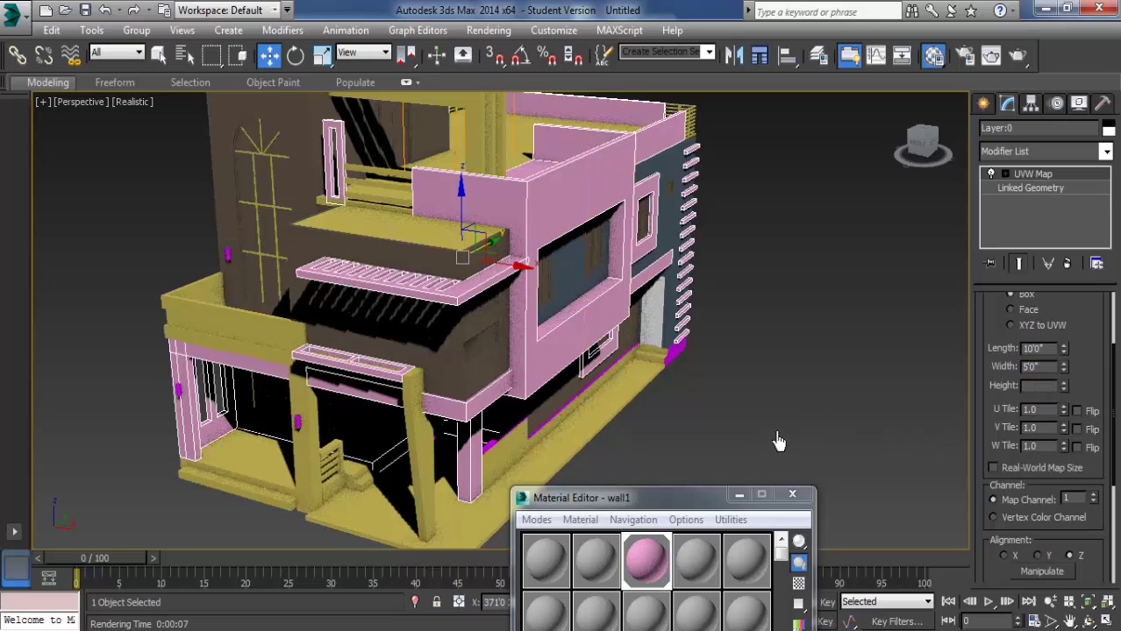
pyautogui.write('5\'0"')
pyautogui.press('Return')
pyautogui.keyDown('alt'); pyautogui.moveTo(669, 419); pyautogui.dragTo(483, 267, button='middle'); pyautogui.keyUp('alt')
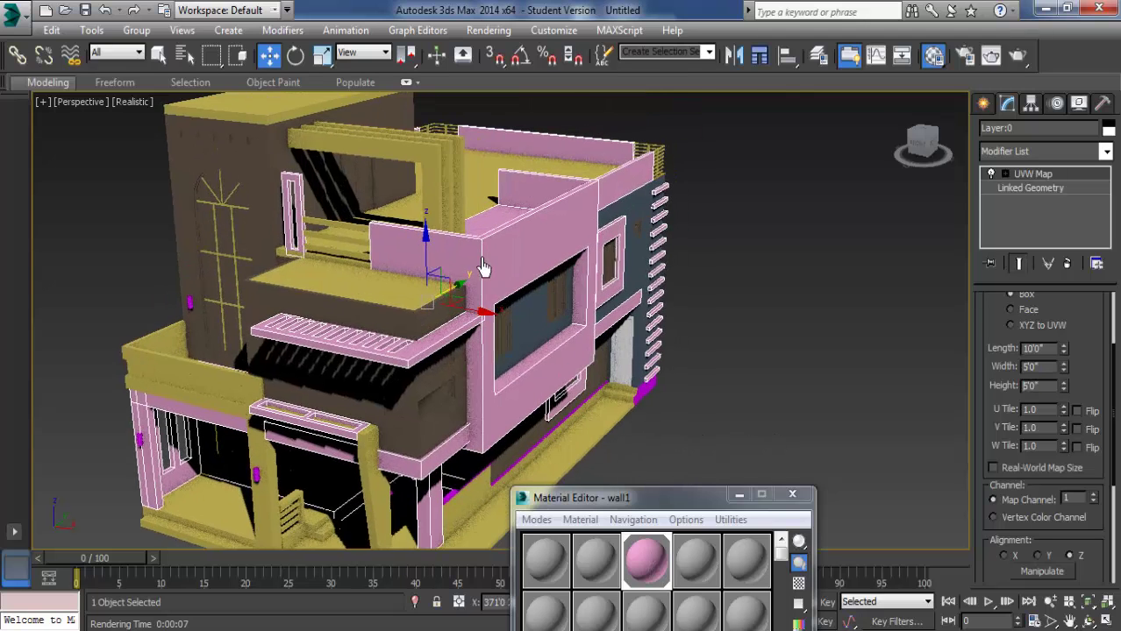
pyautogui.scroll(5, 482, 267)
# Step: Render the house to check the finer wall texture, then close the render
pyautogui.click(1018, 55)
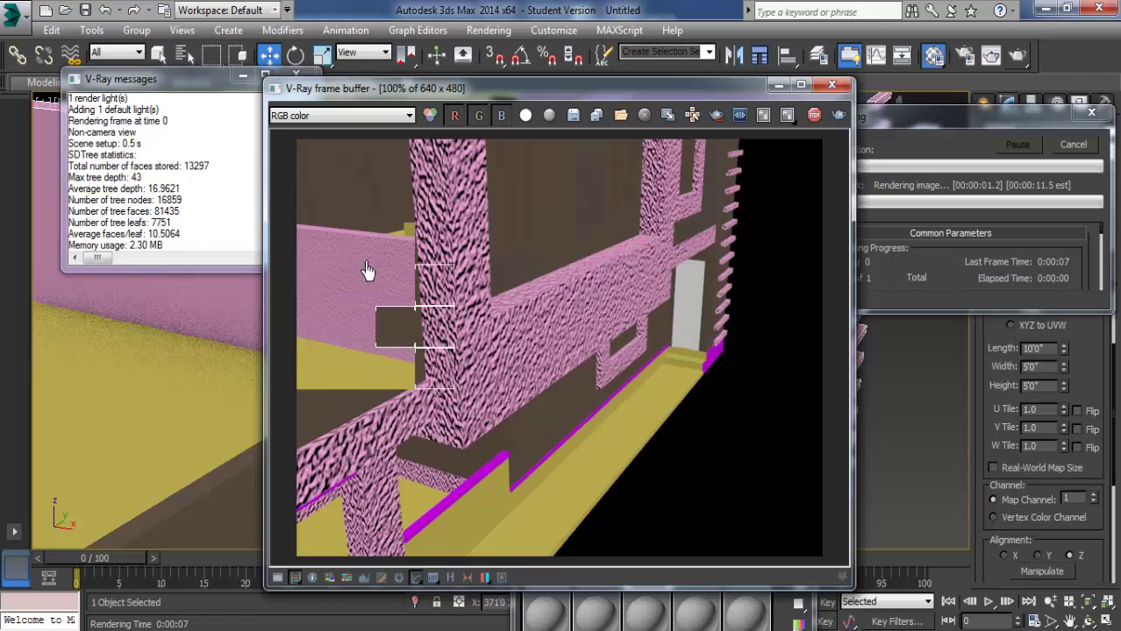
pyautogui.scroll(1, 388, 321)
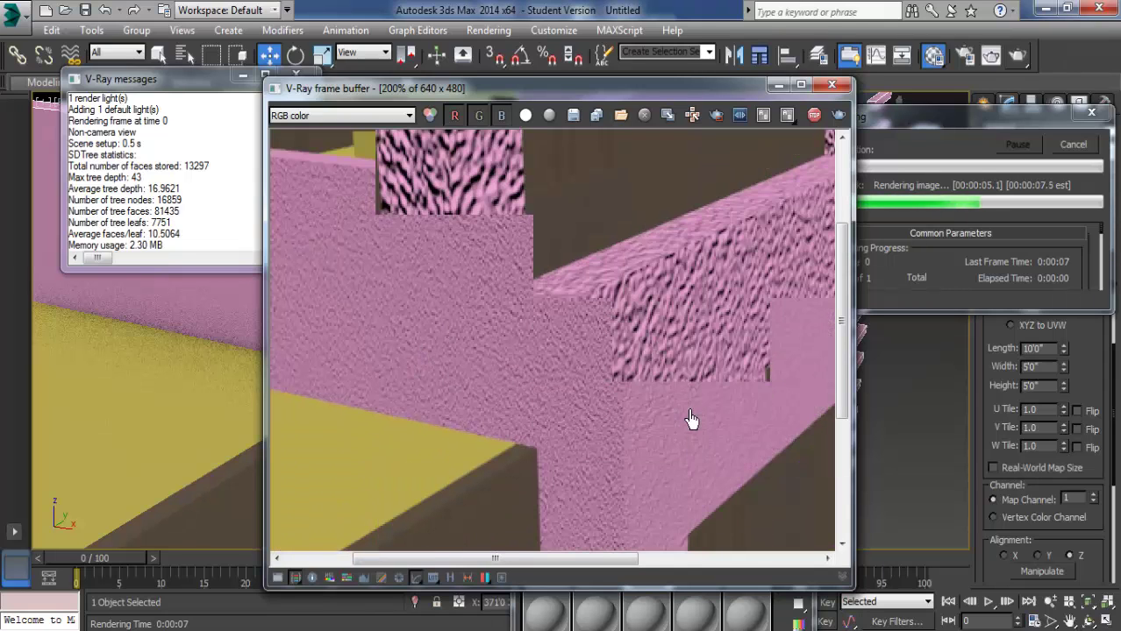
pyautogui.moveTo(690, 420); pyautogui.dragTo(575, 463, button='middle')
pyautogui.moveTo(666, 430); pyautogui.dragTo(693, 345, button='middle')
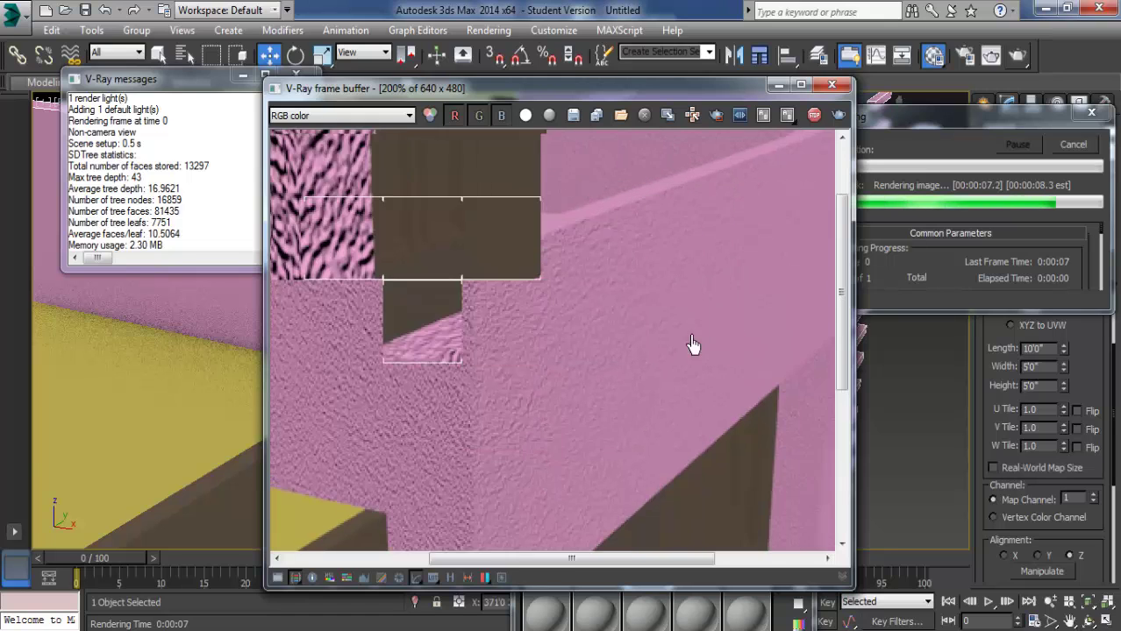
pyautogui.scroll(-1, 693, 344)
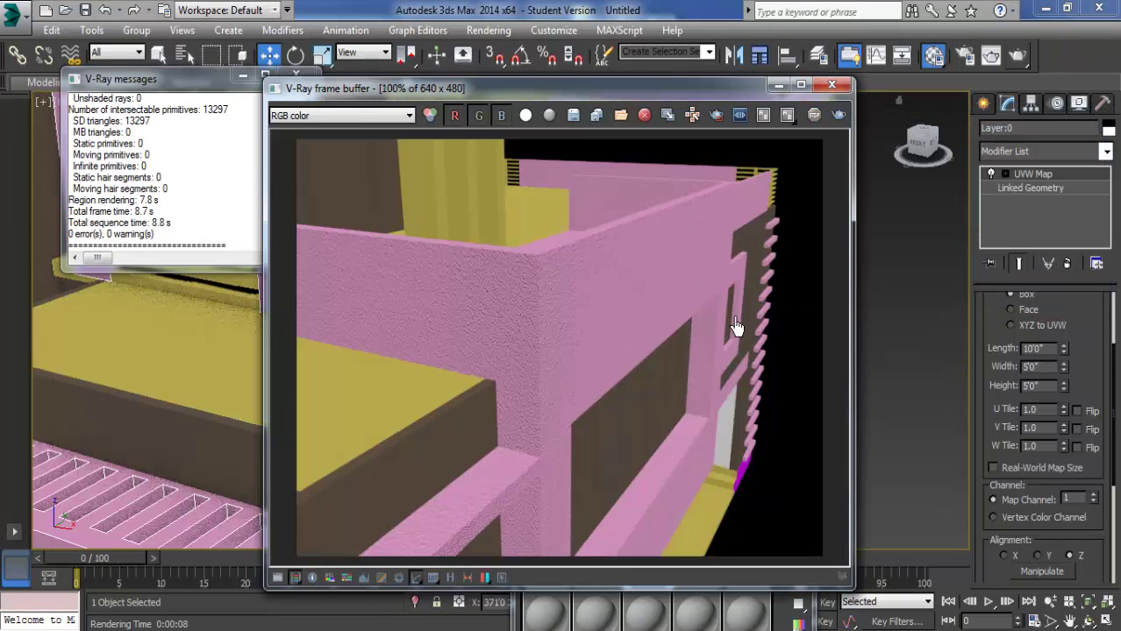
pyautogui.scroll(-1, 637, 232)
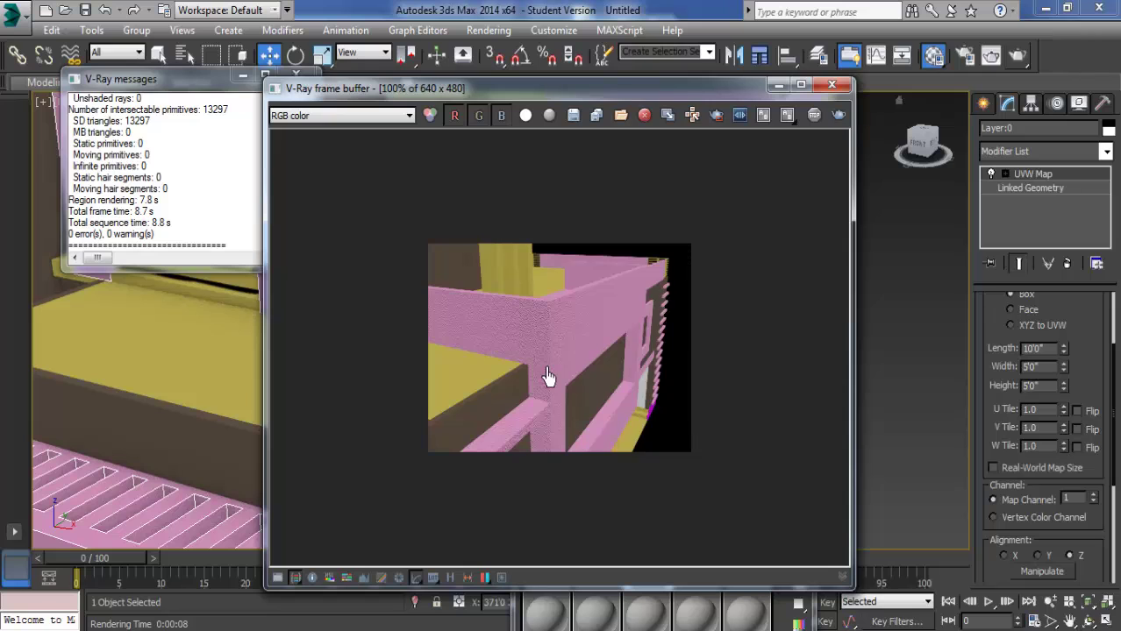
pyautogui.scroll(1, 547, 377)
pyautogui.moveTo(553, 354)
pyautogui.mouseDown(button='middle')
pyautogui.moveTo(532, 413)
pyautogui.moveTo(559, 272)
pyautogui.moveTo(491, 326)
pyautogui.mouseUp(button='middle')
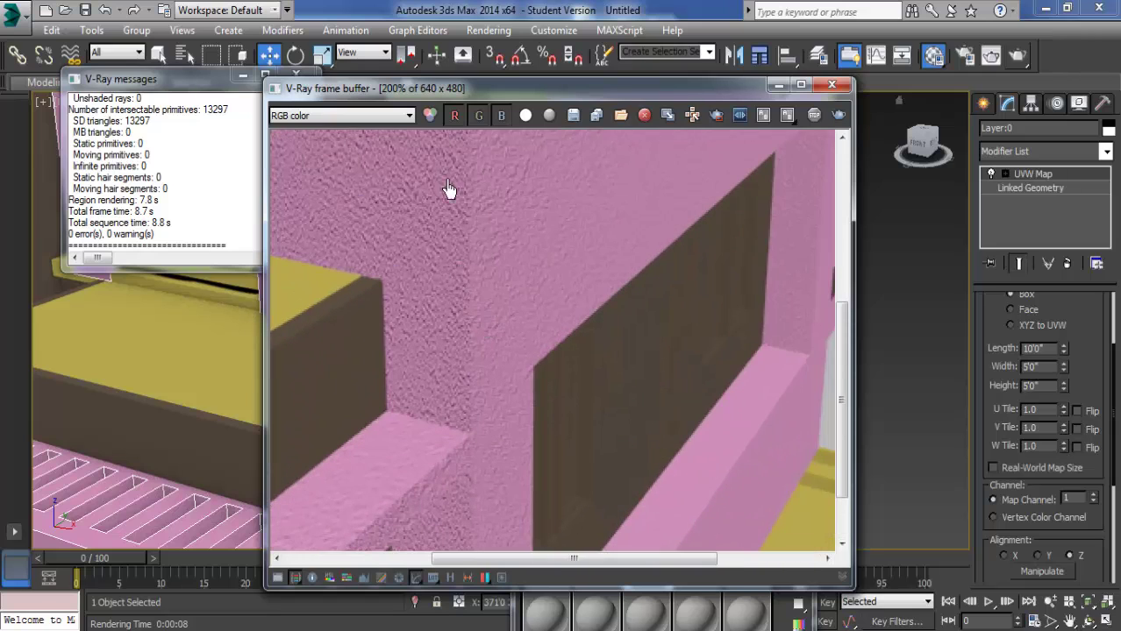
pyautogui.click(832, 86)
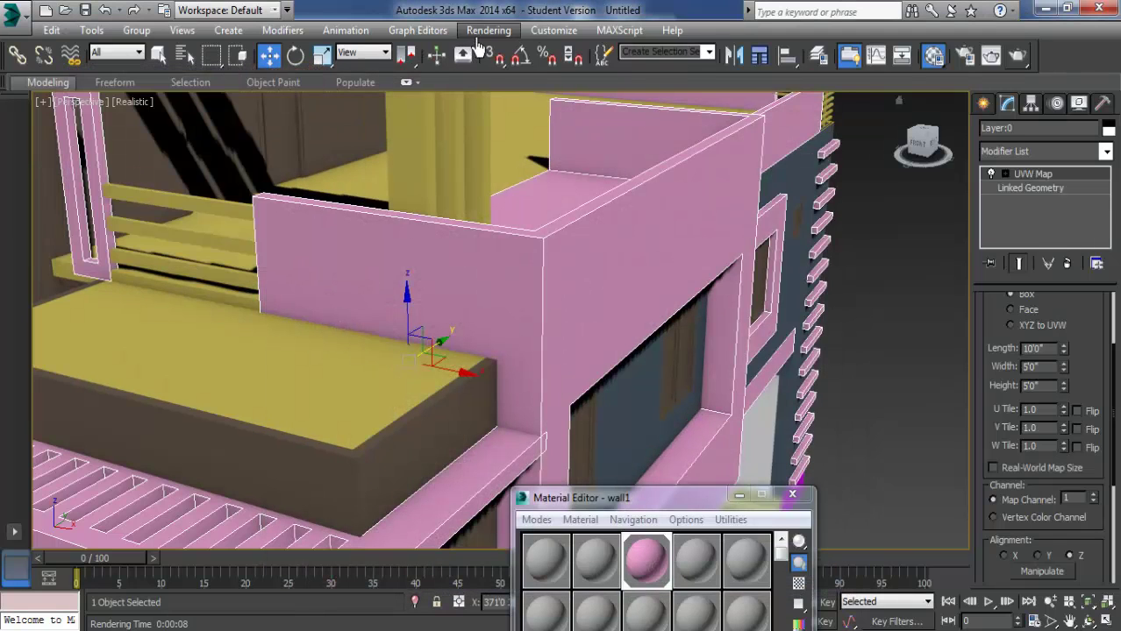
# Step: Bring the Material Editor into view with the wall material active
pyautogui.scroll(2, 605, 391)
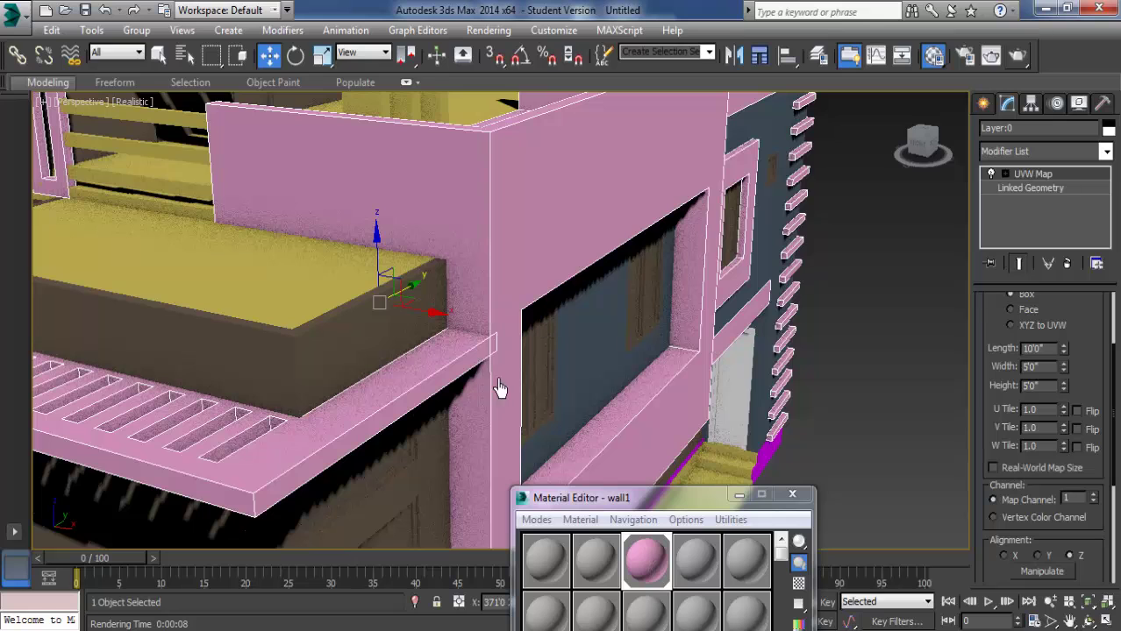
pyautogui.scroll(-1, 538, 346)
pyautogui.scroll(-1, 634, 322)
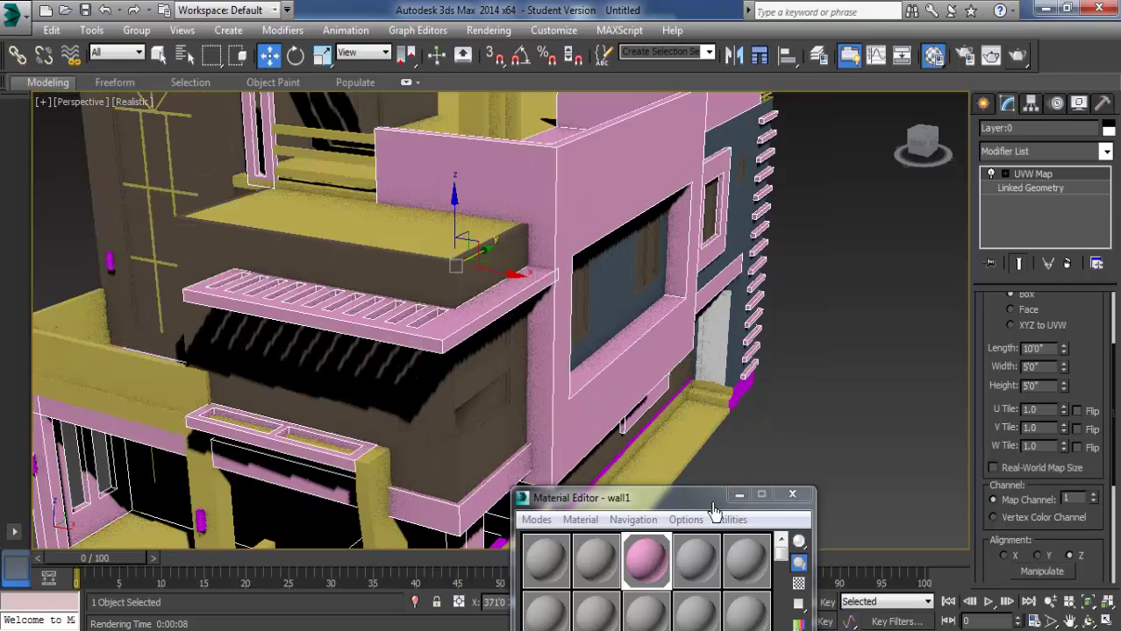
pyautogui.moveTo(715, 511); pyautogui.dragTo(854, 331)
pyautogui.click(671, 382)
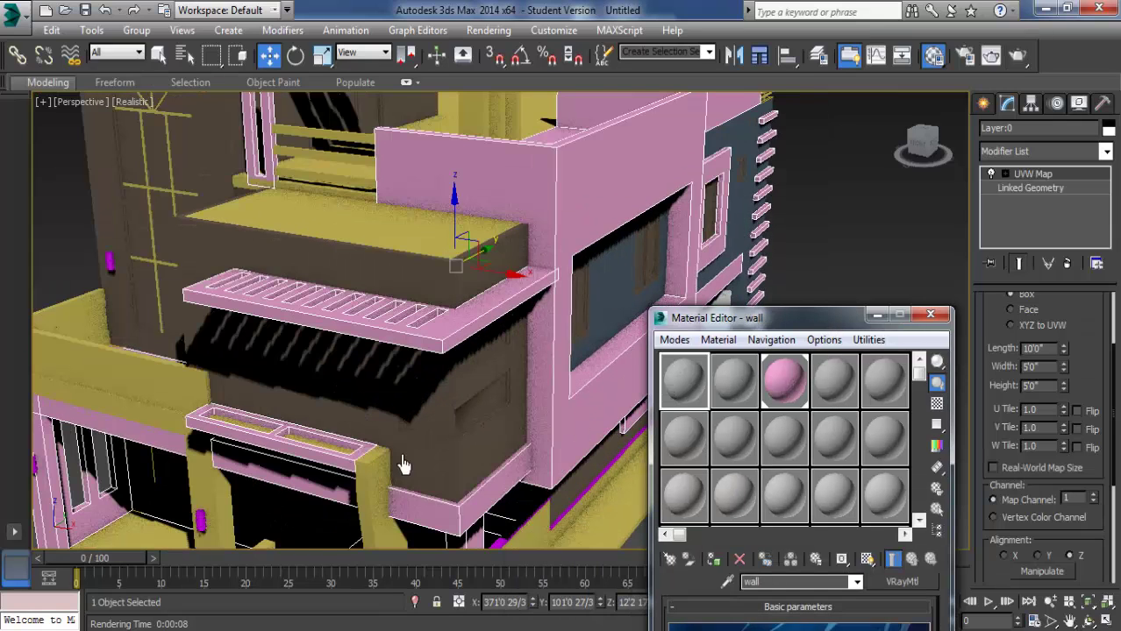
# Step: Name two empty material slots 'window' and 'g…' for the glass
pyautogui.scroll(1, 570, 313)
pyautogui.scroll(2, 601, 306)
pyautogui.scroll(2, 468, 391)
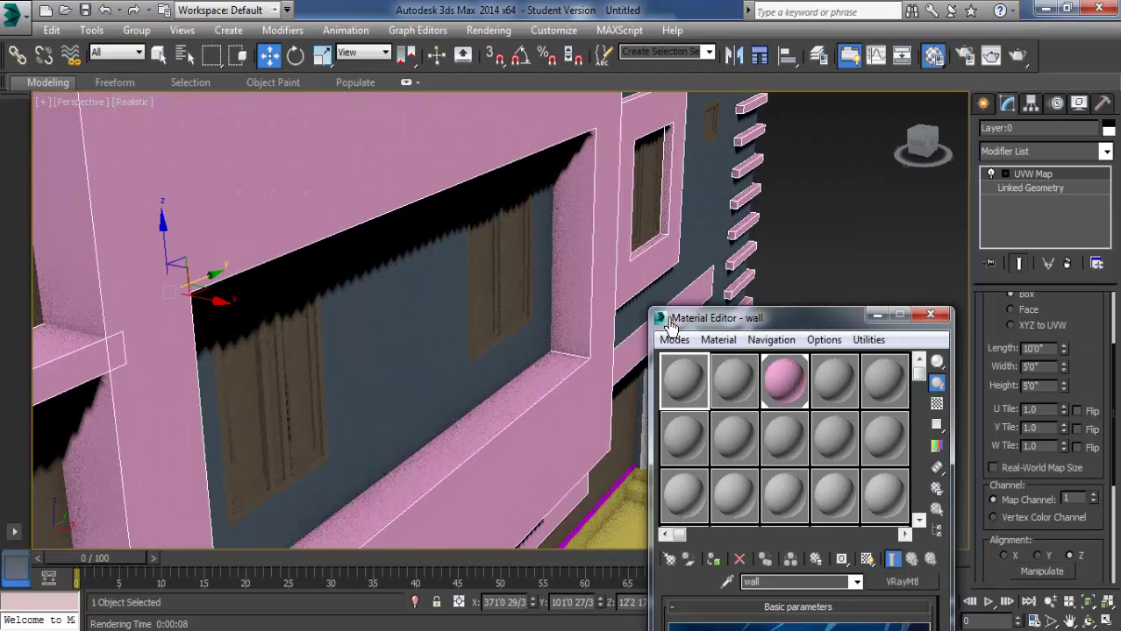
pyautogui.moveTo(761, 318); pyautogui.dragTo(550, 203)
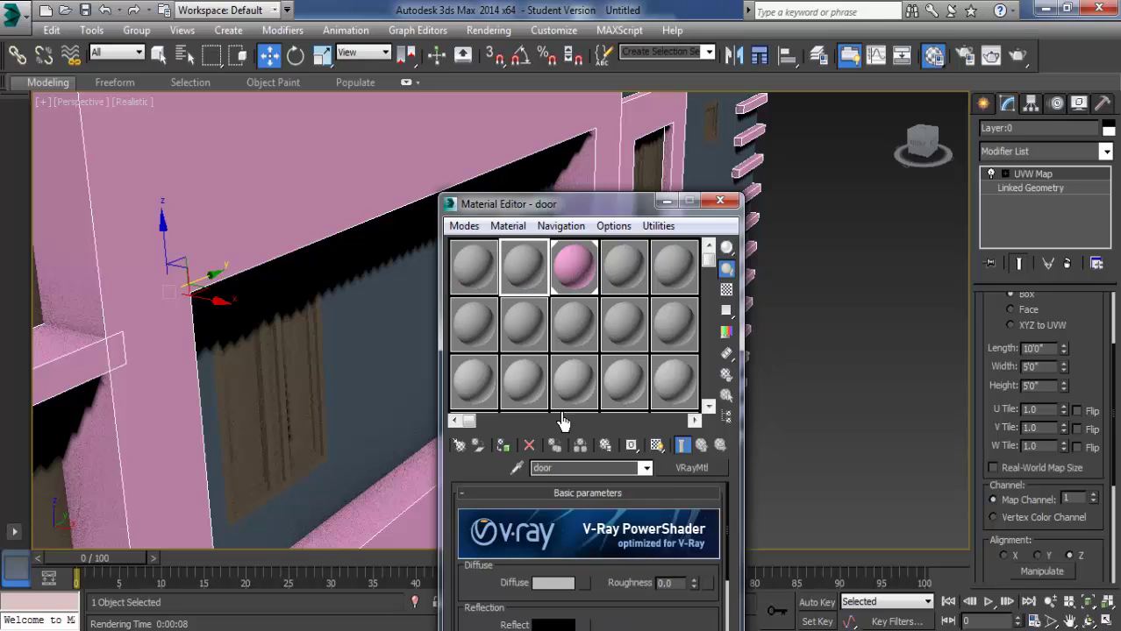
pyautogui.click(627, 273)
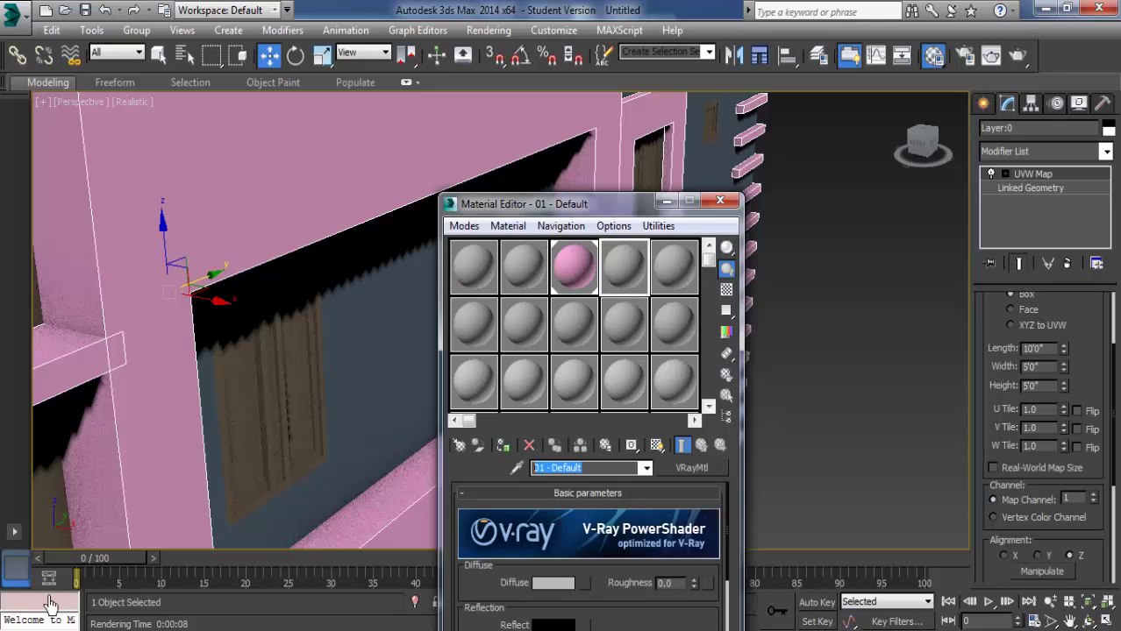
pyautogui.write('window')
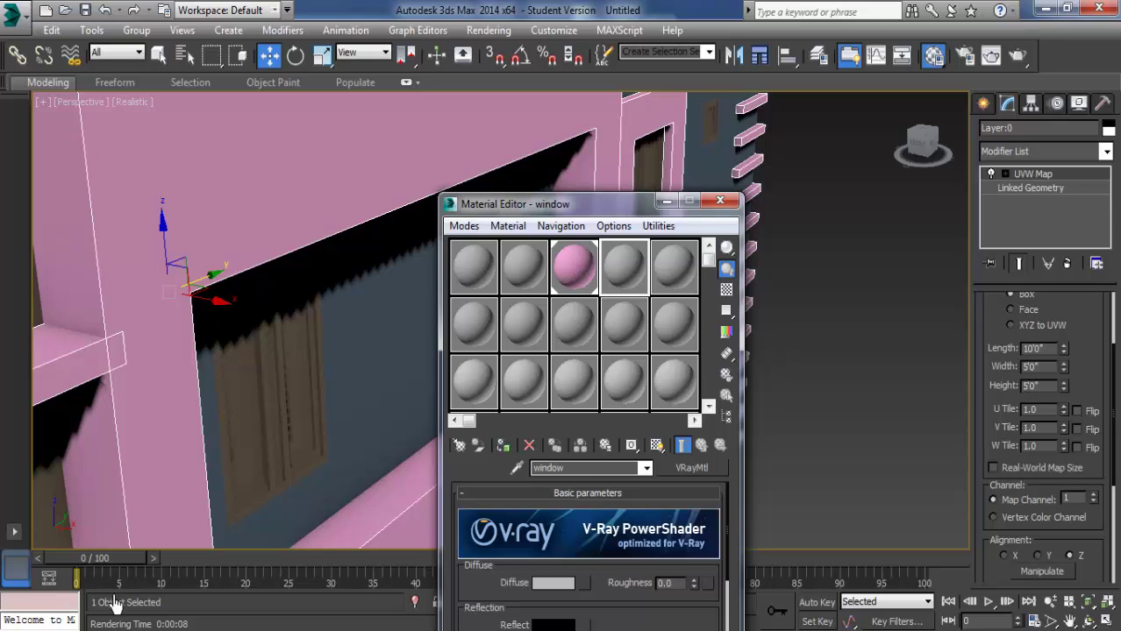
pyautogui.click(679, 280)
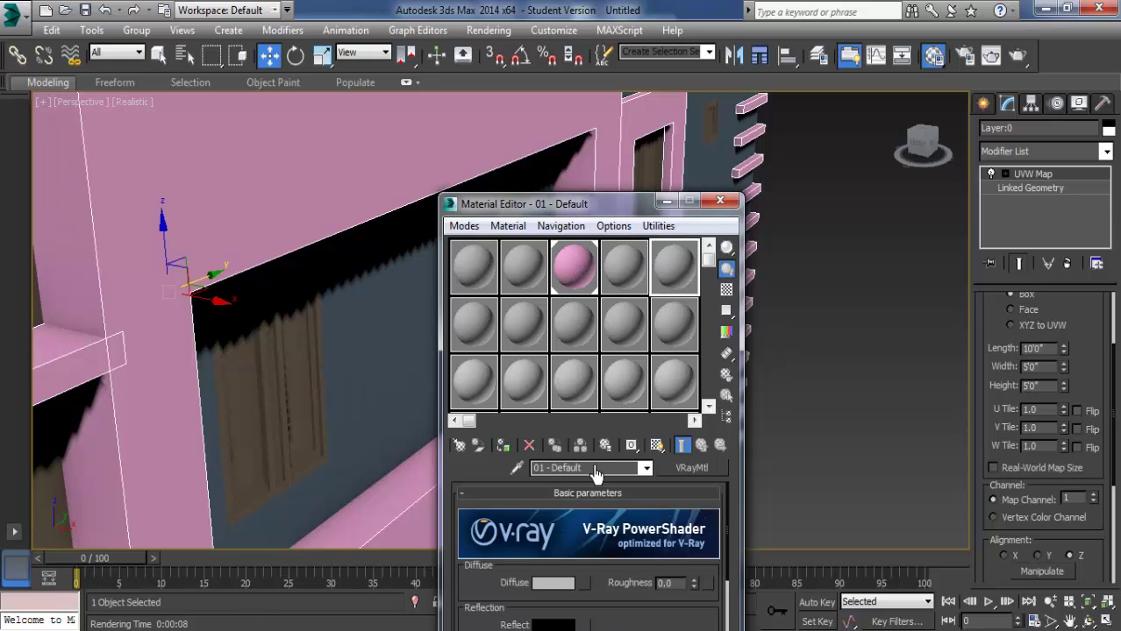
pyautogui.write('glass')
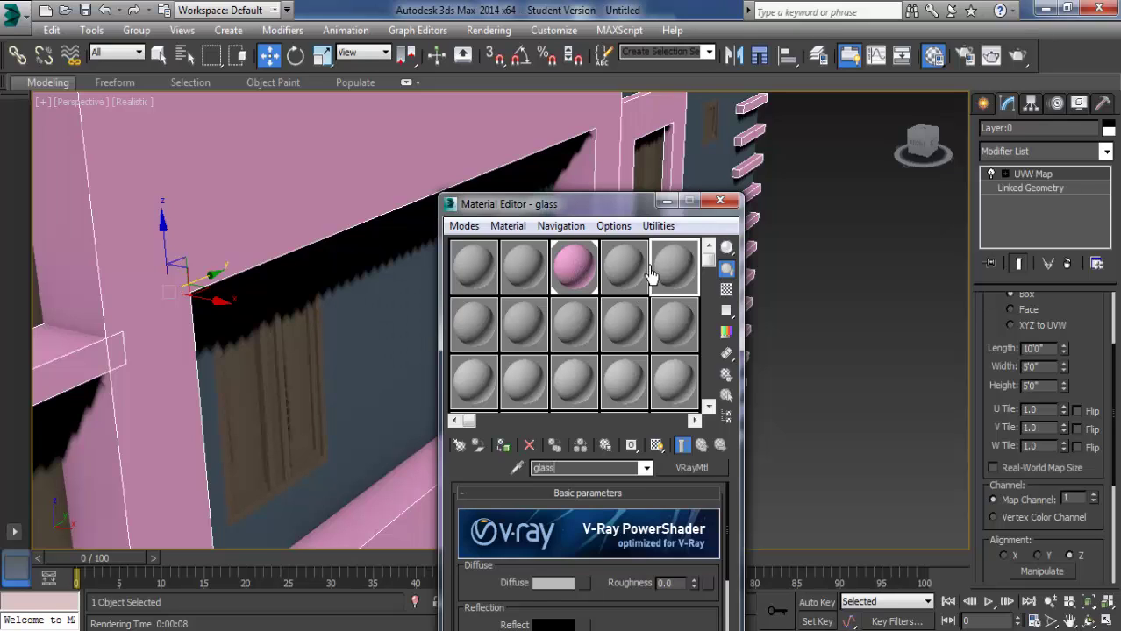
# Step: Return to the window material and browse diffuse maps without adding one
pyautogui.click(624, 267)
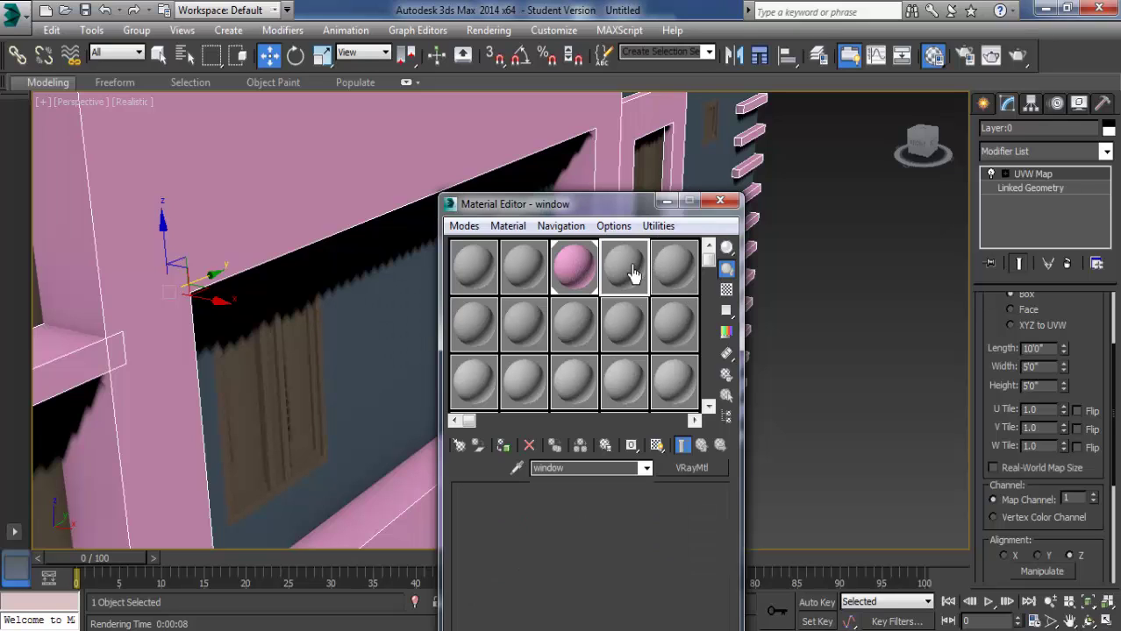
pyautogui.moveTo(570, 203); pyautogui.dragTo(540, 113)
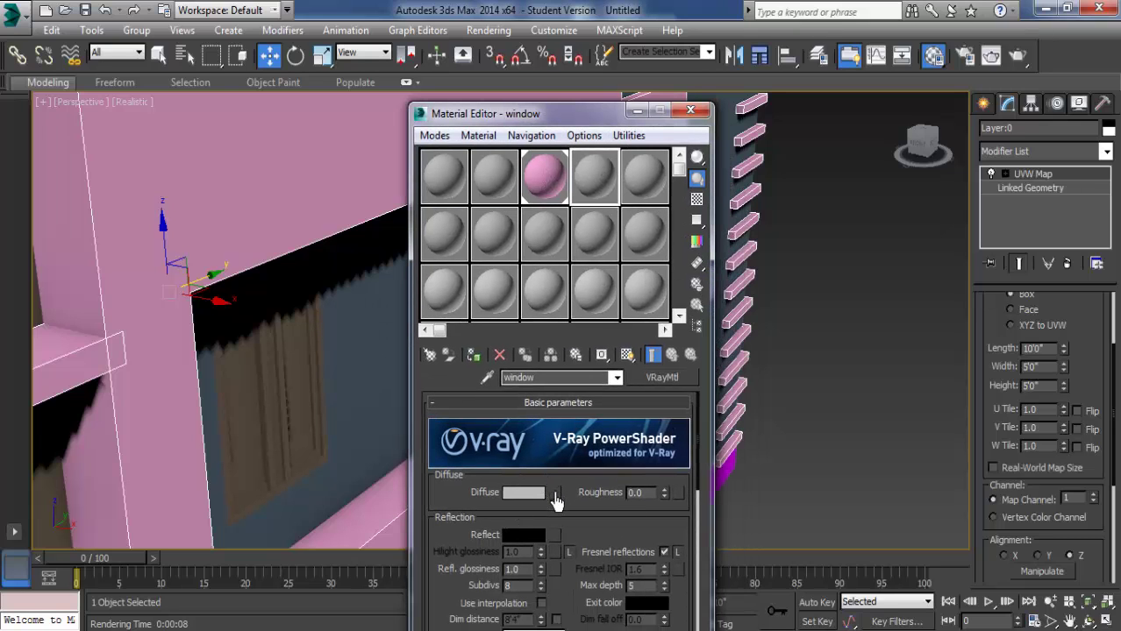
pyautogui.click(554, 494)
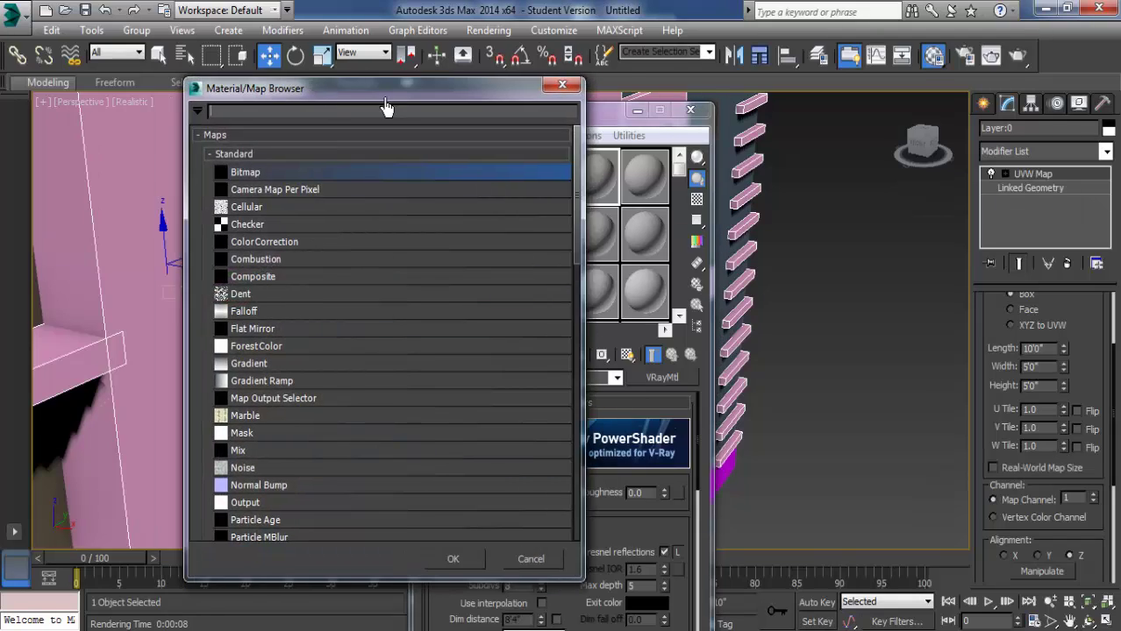
pyautogui.moveTo(321, 105); pyautogui.dragTo(425, 123)
pyautogui.click(646, 104)
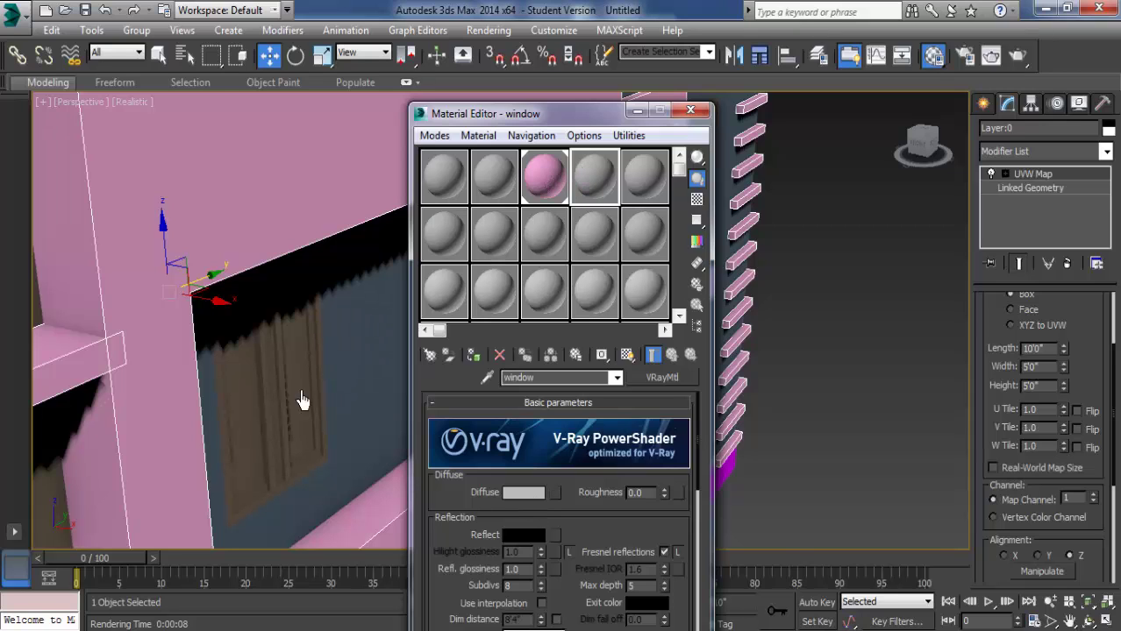
# Step: Select the window sash in the viewport
pyautogui.click(272, 422)
pyautogui.scroll(3, 225, 452)
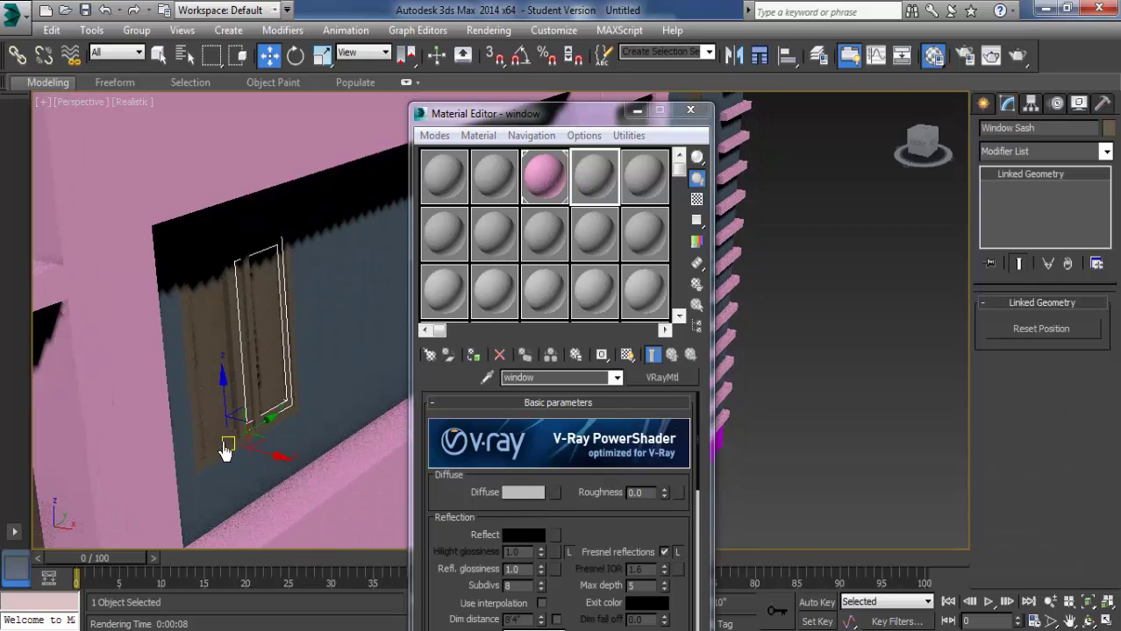
pyautogui.scroll(3, 248, 417)
pyautogui.click(277, 498)
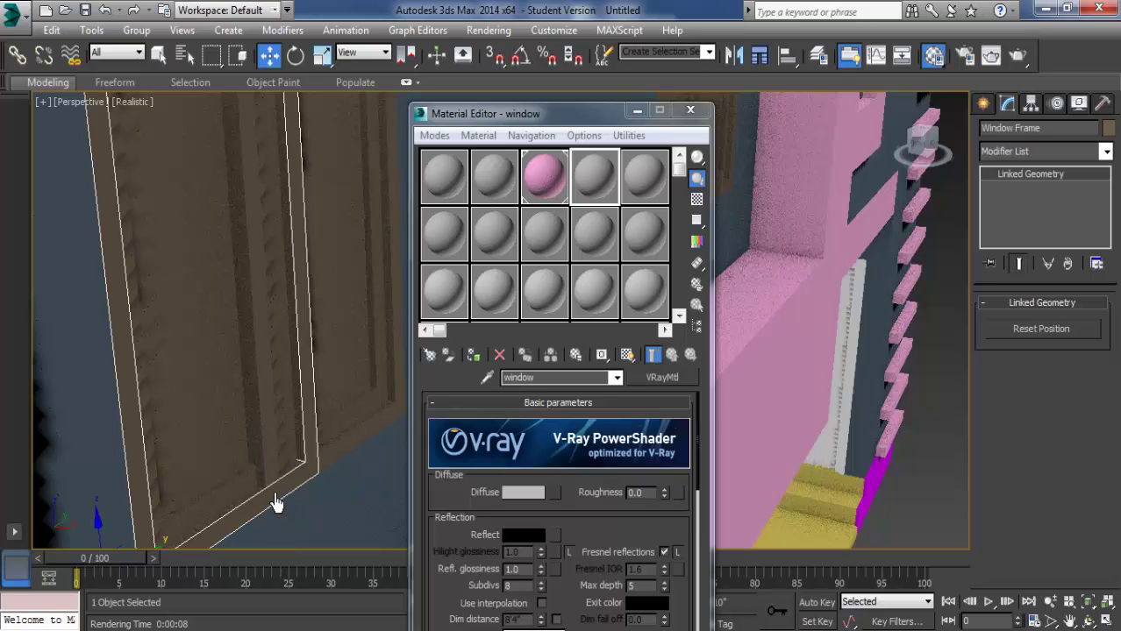
pyautogui.scroll(-5, 298, 491)
pyautogui.scroll(-3, 302, 478)
pyautogui.scroll(-2, 277, 364)
pyautogui.scroll(8, 272, 364)
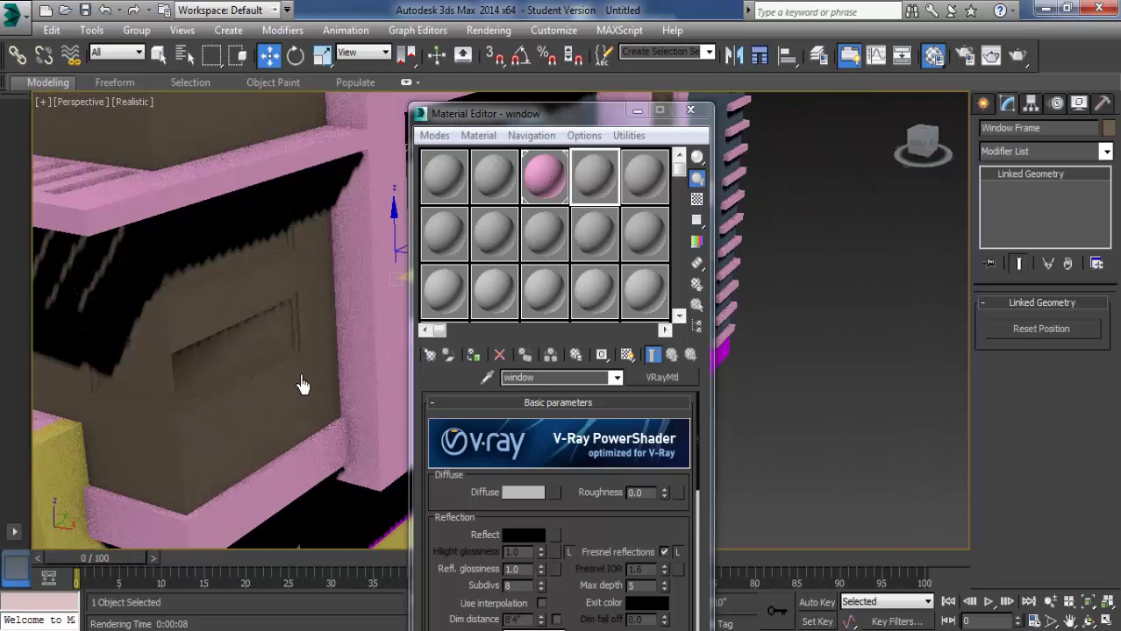
pyautogui.click(251, 350)
pyautogui.scroll(2, 225, 393)
pyautogui.scroll(4, 253, 388)
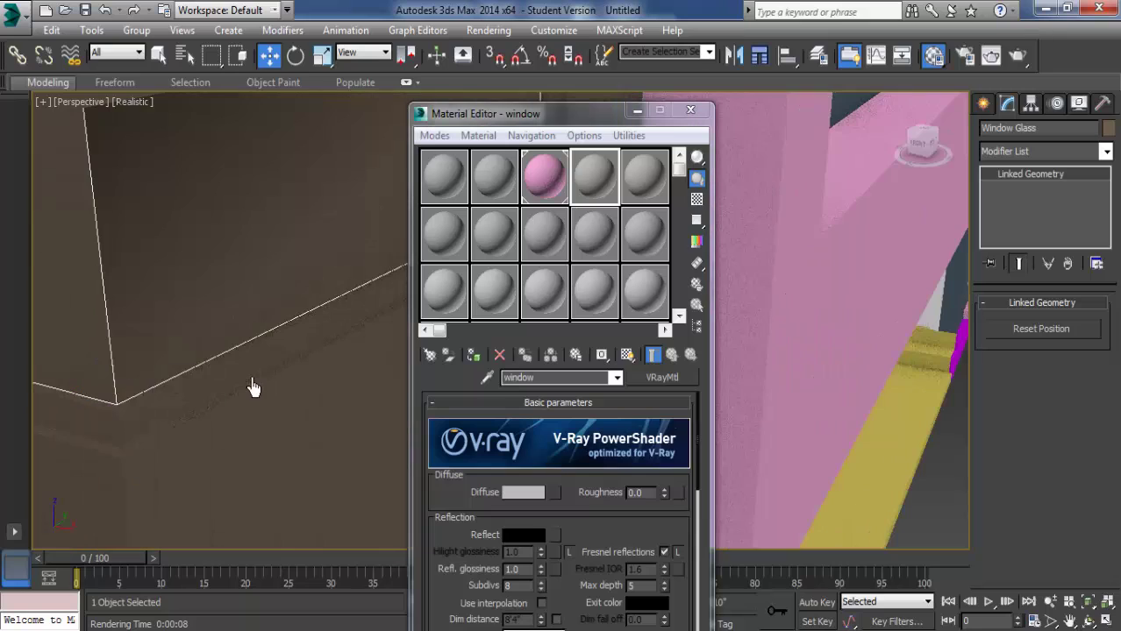
pyautogui.scroll(1, 250, 379)
pyautogui.scroll(-3, 274, 404)
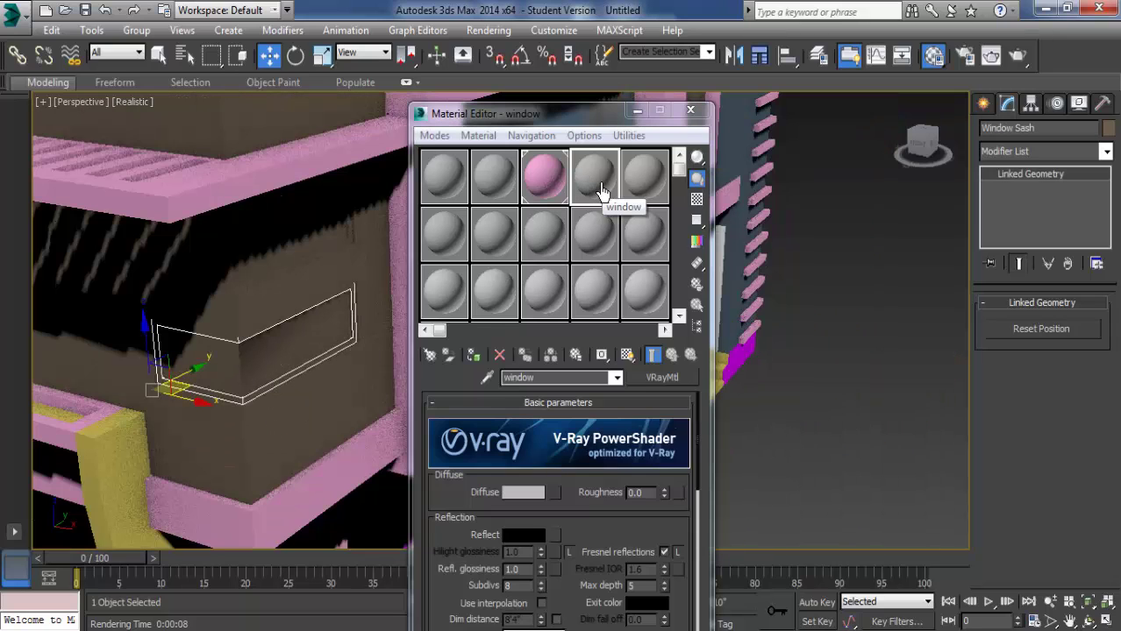
# Step: Assign the window material to the sash and bring up its diffuse colour selector
pyautogui.click(474, 355)
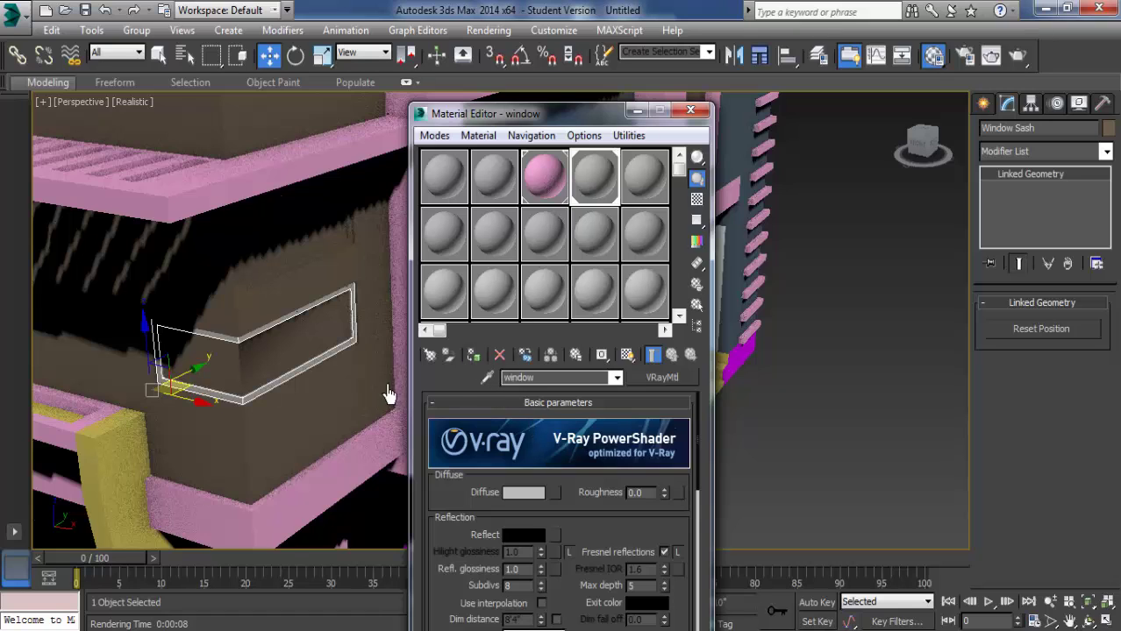
pyautogui.scroll(2, 381, 408)
pyautogui.scroll(2, 259, 426)
pyautogui.scroll(2, 219, 452)
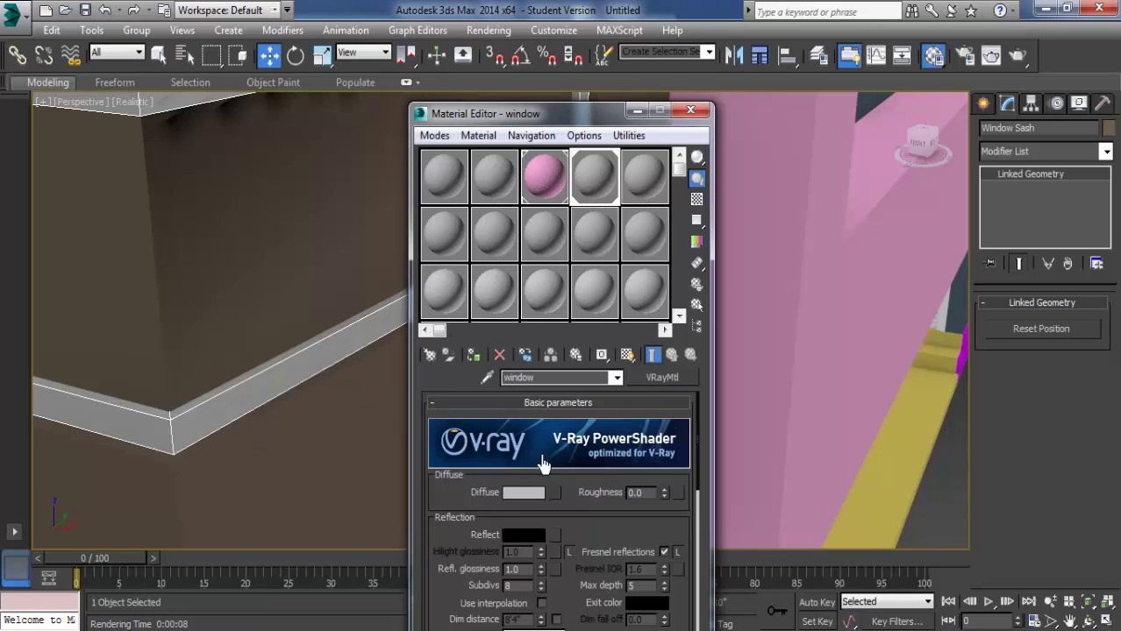
pyautogui.scroll(-3, 570, 516)
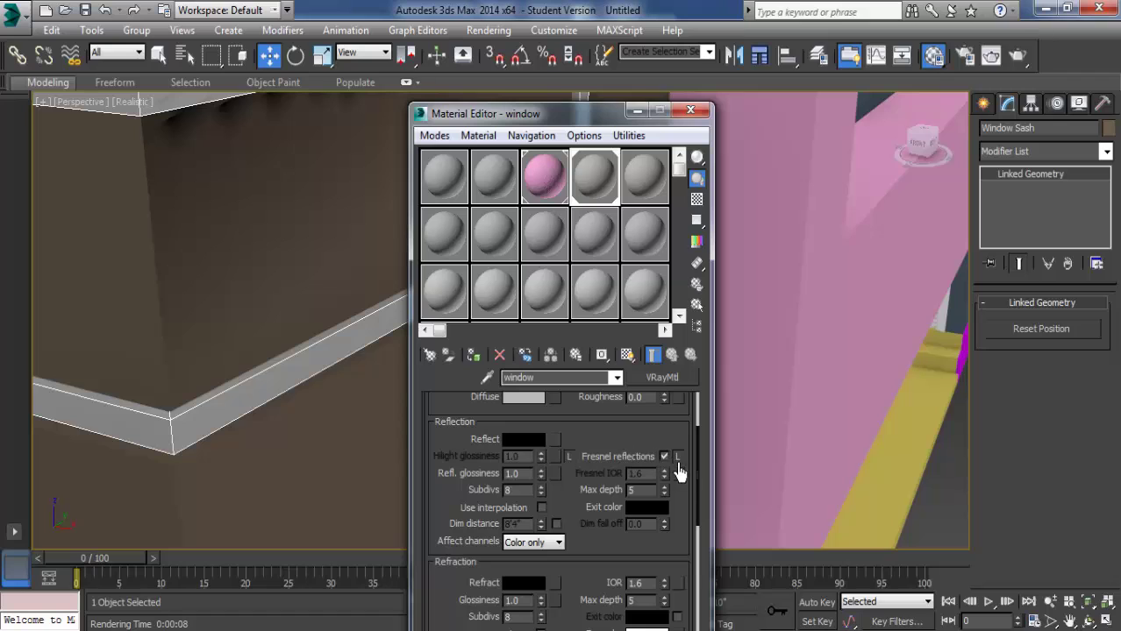
pyautogui.scroll(1, 633, 463)
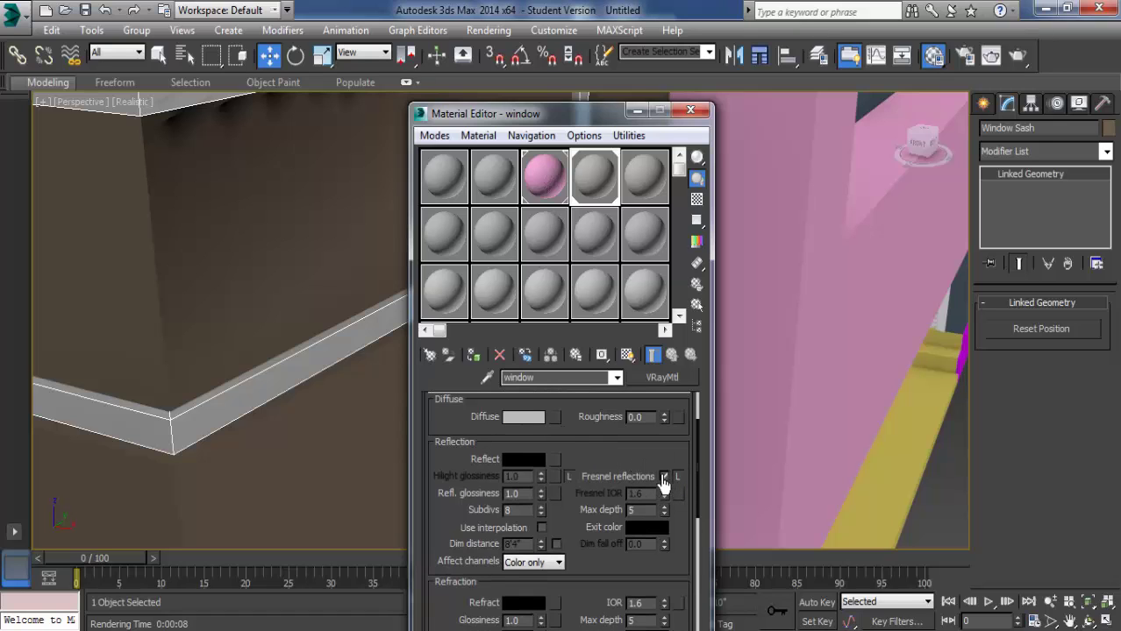
pyautogui.click(523, 417)
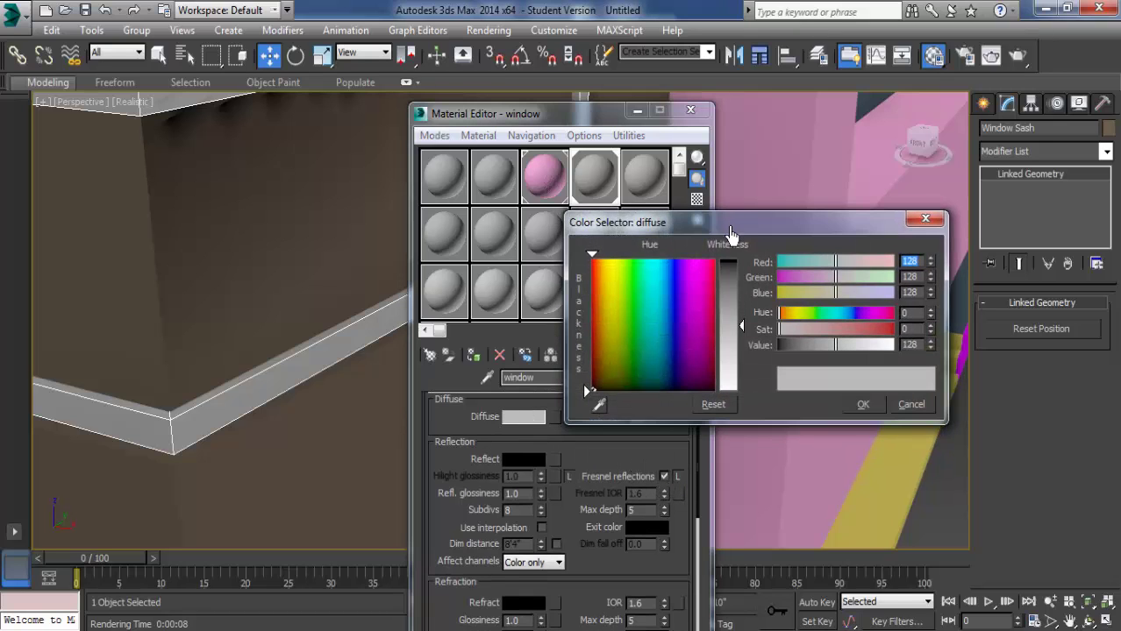
# Step: Set the window material's diffuse to a light peach tan (RGB 217/128/69)
pyautogui.moveTo(728, 231); pyautogui.dragTo(709, 199)
pyautogui.click(678, 254)
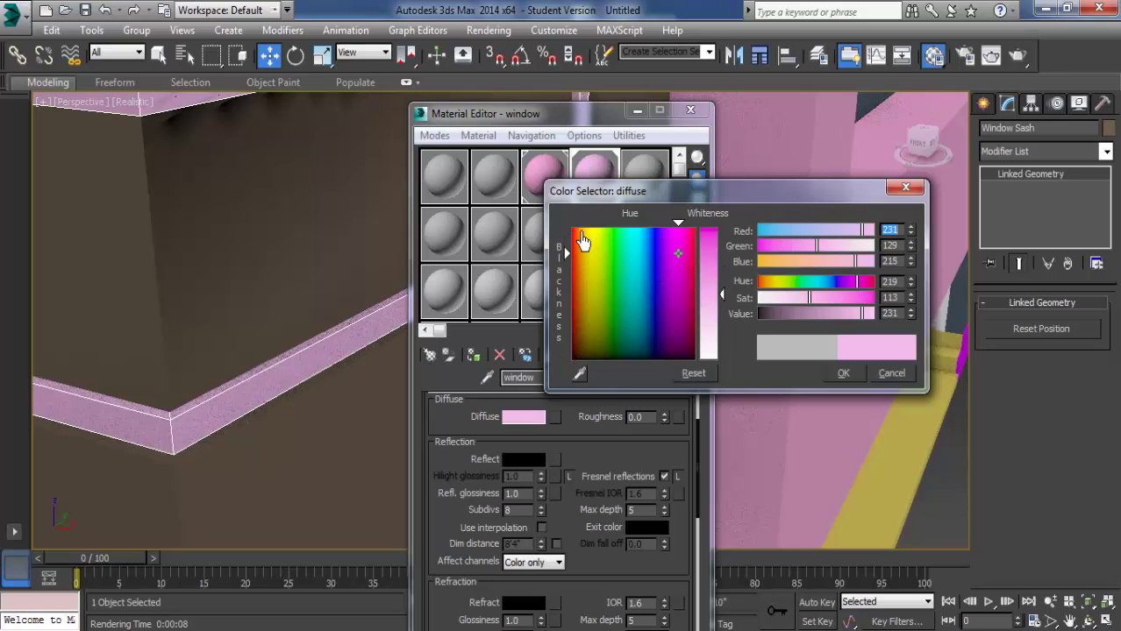
pyautogui.moveTo(585, 239)
pyautogui.mouseDown()
pyautogui.moveTo(597, 282)
pyautogui.moveTo(678, 304)
pyautogui.moveTo(689, 321)
pyautogui.moveTo(677, 282)
pyautogui.moveTo(688, 244)
pyautogui.moveTo(696, 263)
pyautogui.mouseUp()
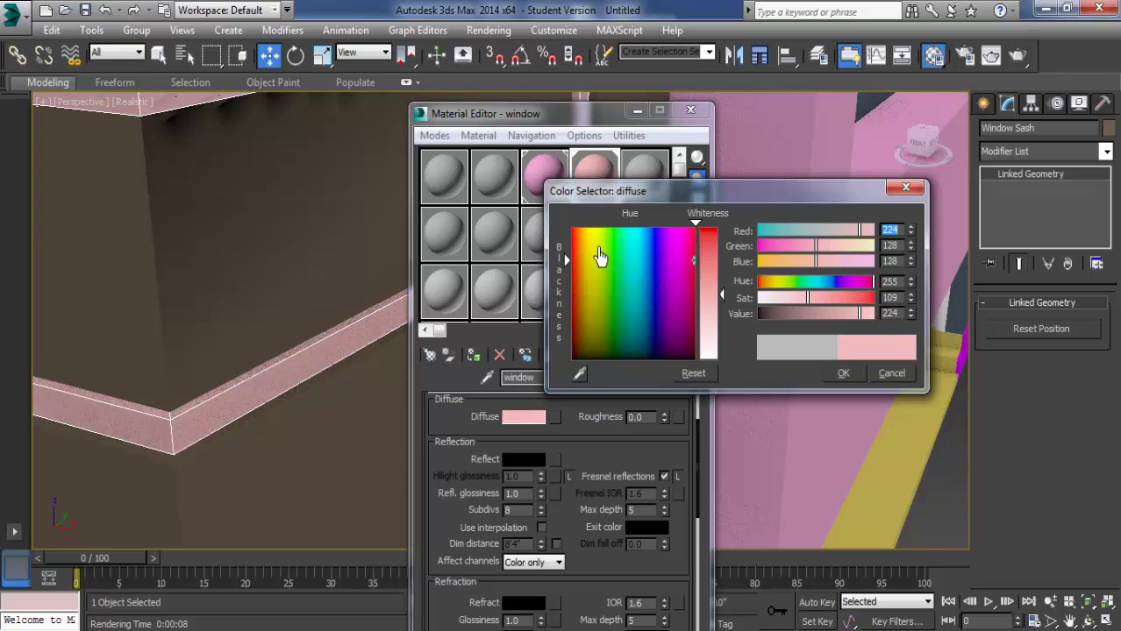
pyautogui.moveTo(572, 244)
pyautogui.mouseDown()
pyautogui.moveTo(571, 229)
pyautogui.moveTo(651, 328)
pyautogui.moveTo(678, 343)
pyautogui.moveTo(608, 283)
pyautogui.moveTo(659, 307)
pyautogui.moveTo(700, 244)
pyautogui.moveTo(724, 366)
pyautogui.mouseUp()
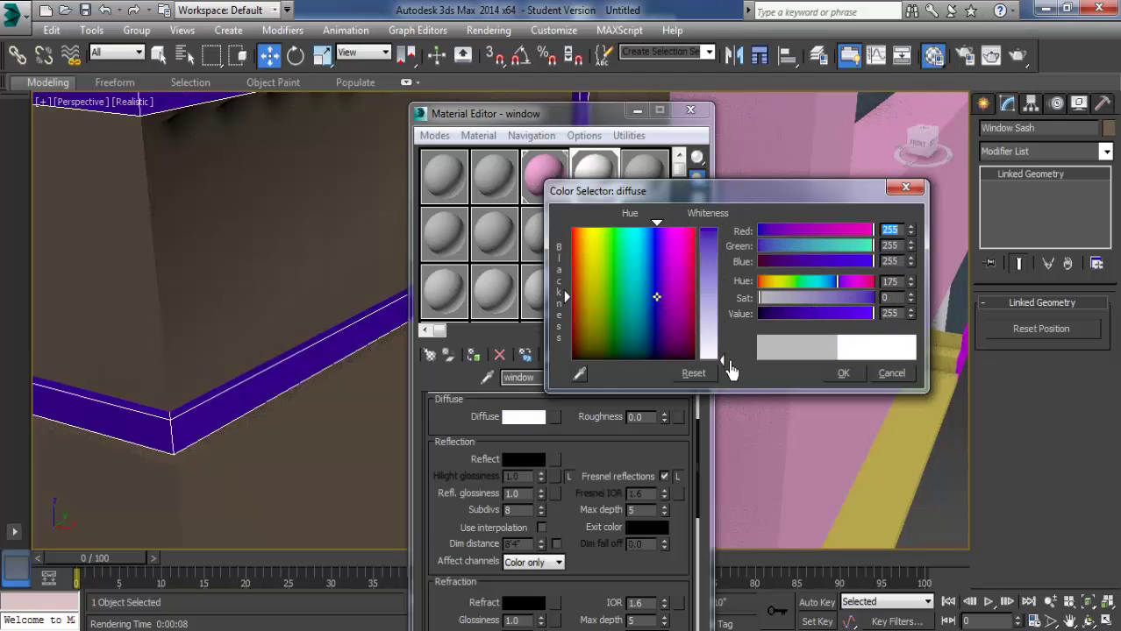
pyautogui.moveTo(756, 194); pyautogui.dragTo(589, 296)
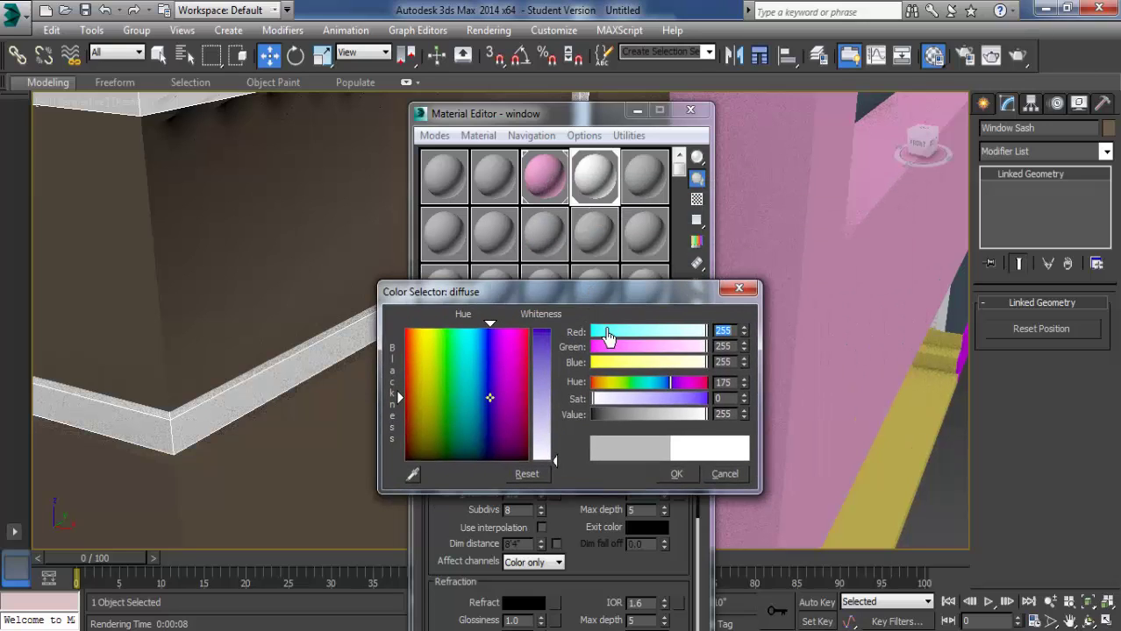
pyautogui.click(497, 338)
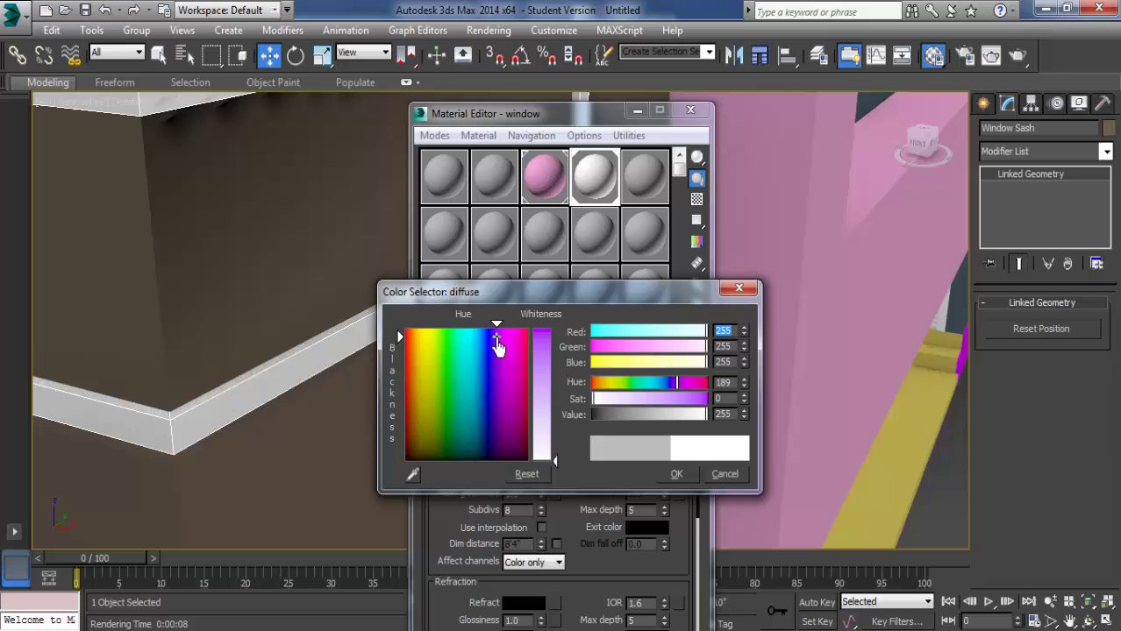
pyautogui.click(551, 368)
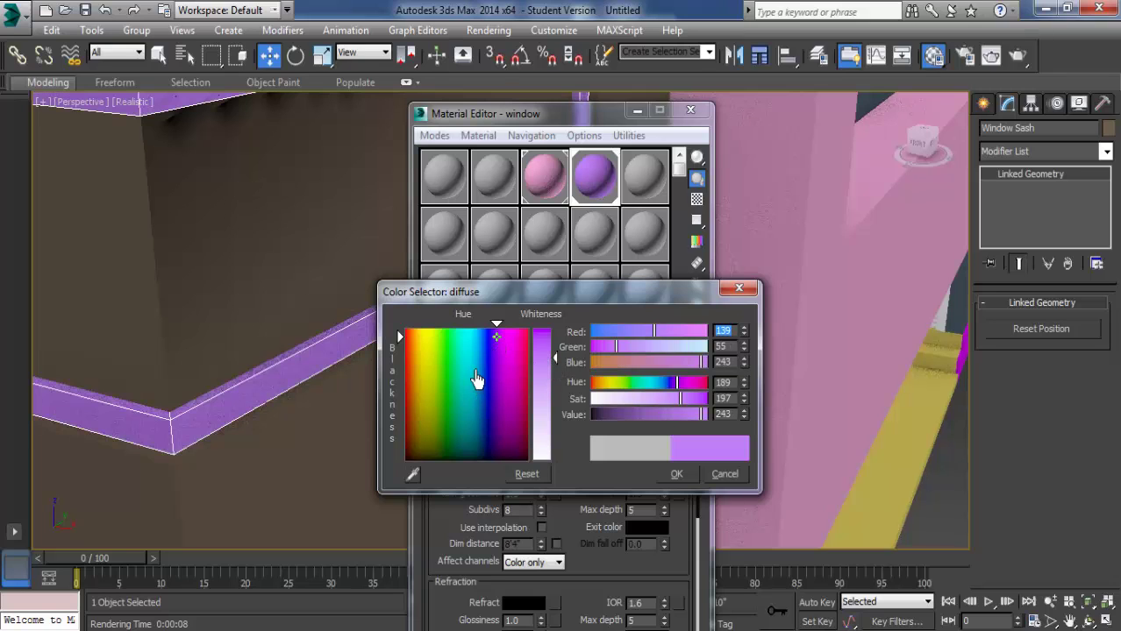
pyautogui.moveTo(433, 342)
pyautogui.mouseDown()
pyautogui.moveTo(438, 373)
pyautogui.moveTo(414, 373)
pyautogui.mouseUp()
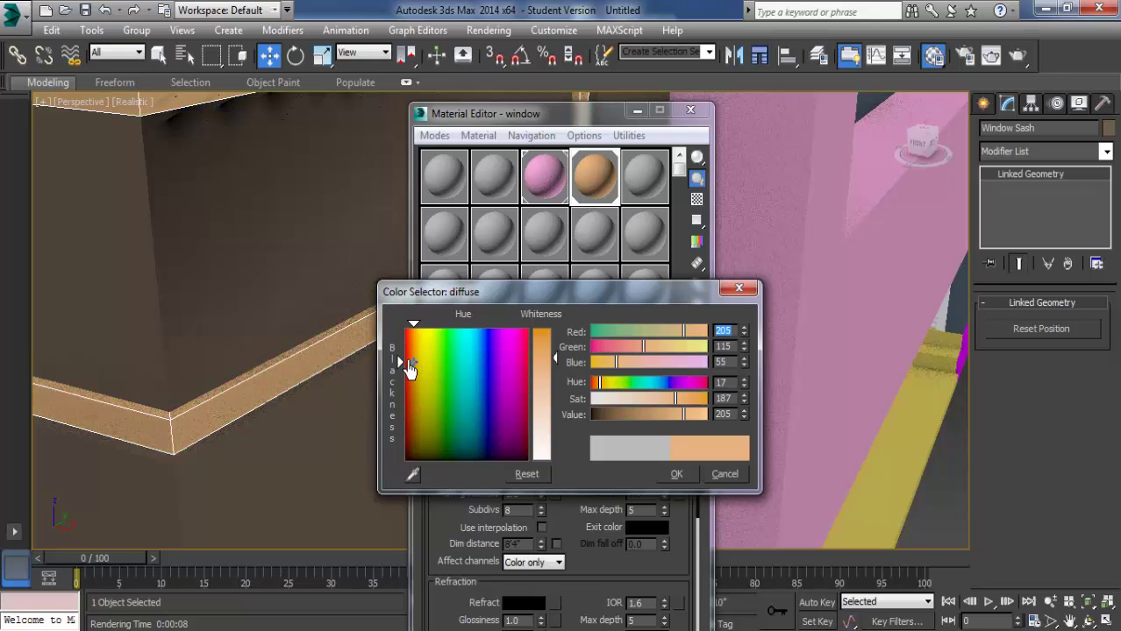
pyautogui.click(539, 386)
pyautogui.moveTo(652, 400); pyautogui.dragTo(671, 401)
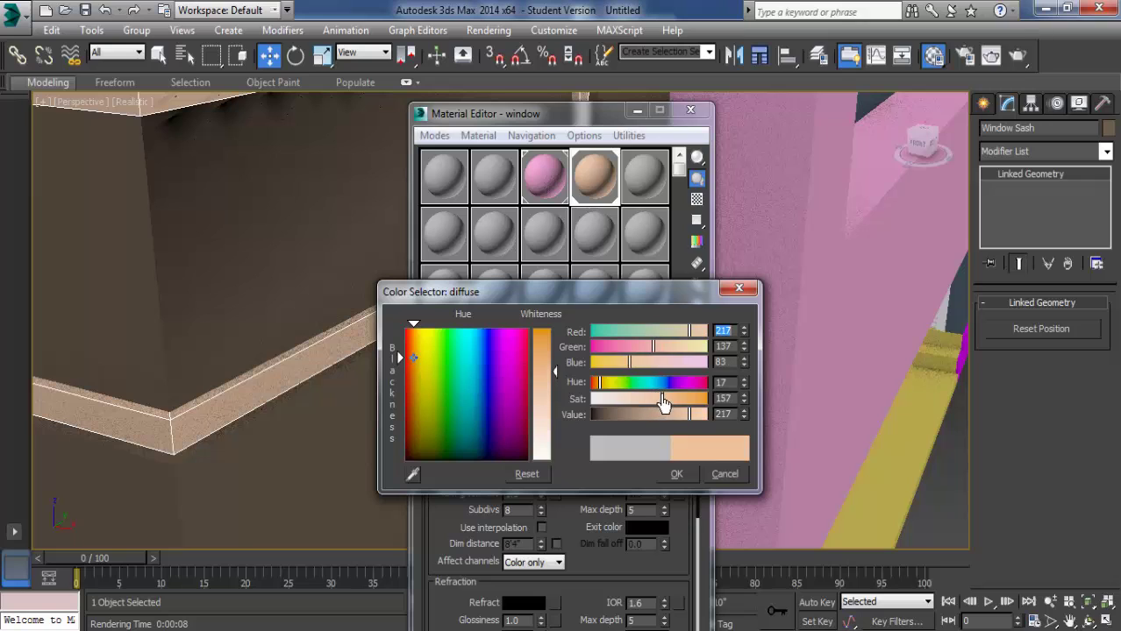
pyautogui.click(677, 475)
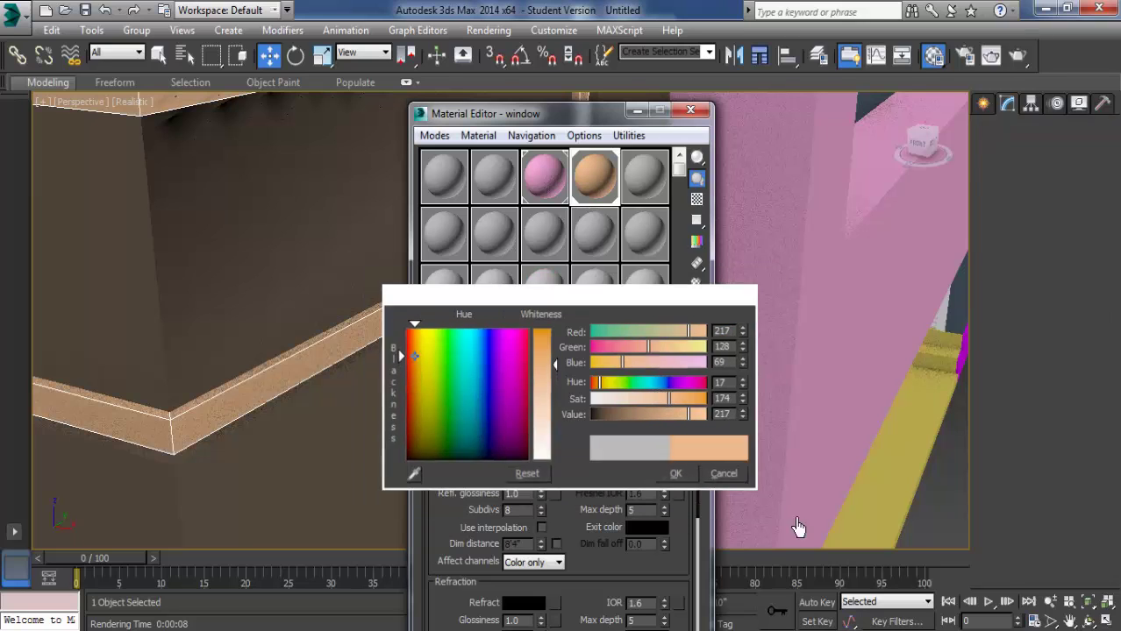
pyautogui.scroll(-1, 601, 461)
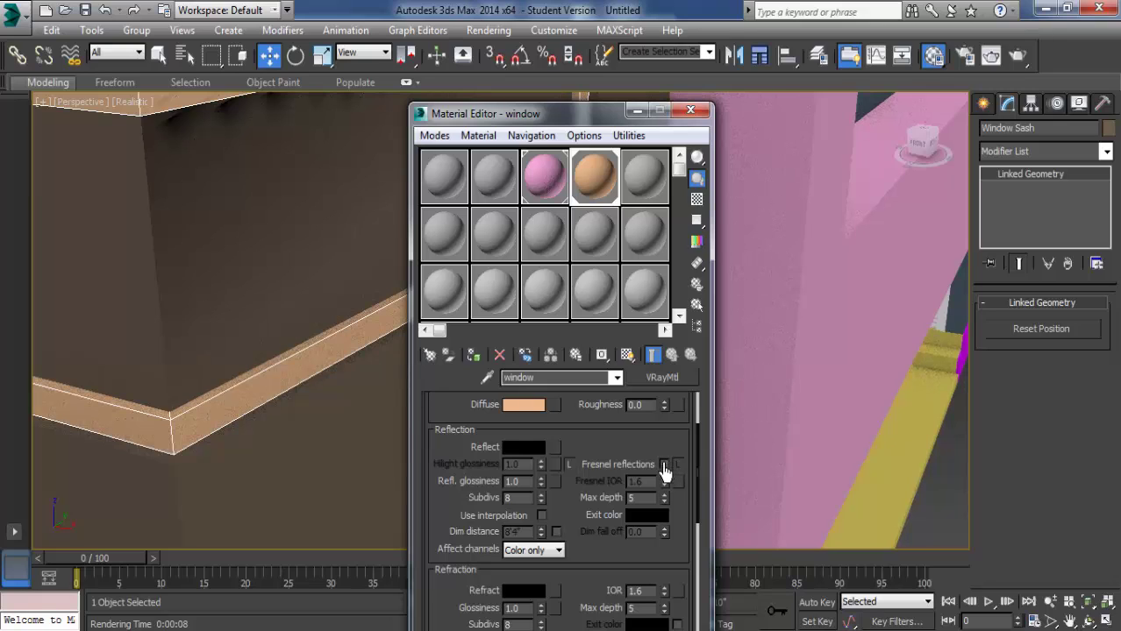
# Step: Give the window material a grey Reflect colour and 0.75 highlight and reflection glossiness
pyautogui.click(528, 452)
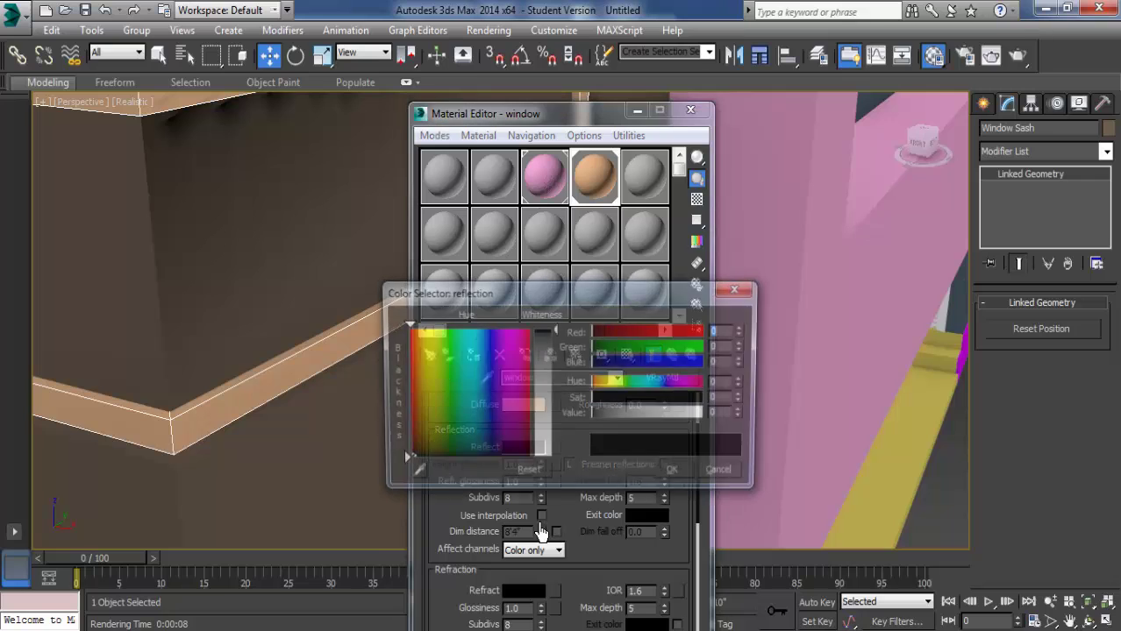
pyautogui.click(541, 344)
pyautogui.moveTo(541, 356); pyautogui.dragTo(541, 365)
pyautogui.click(677, 474)
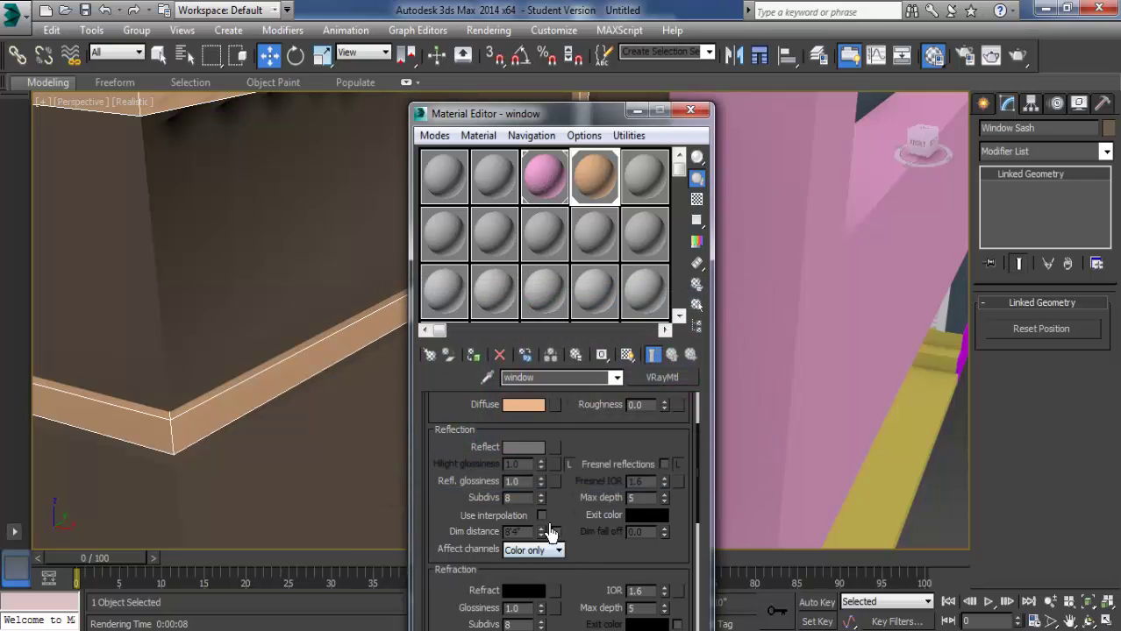
pyautogui.click(570, 466)
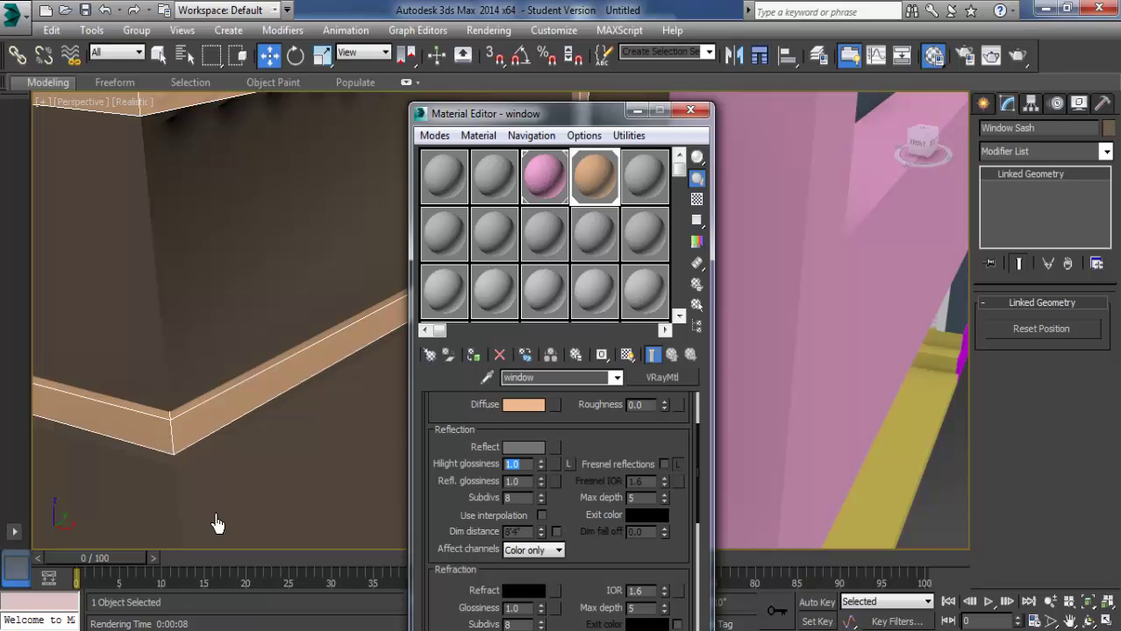
pyautogui.write('.75')
pyautogui.click(517, 482)
pyautogui.write('.75')
# Step: Preview the window material enlarged, then select the window glass pane
pyautogui.doubleClick(598, 186)
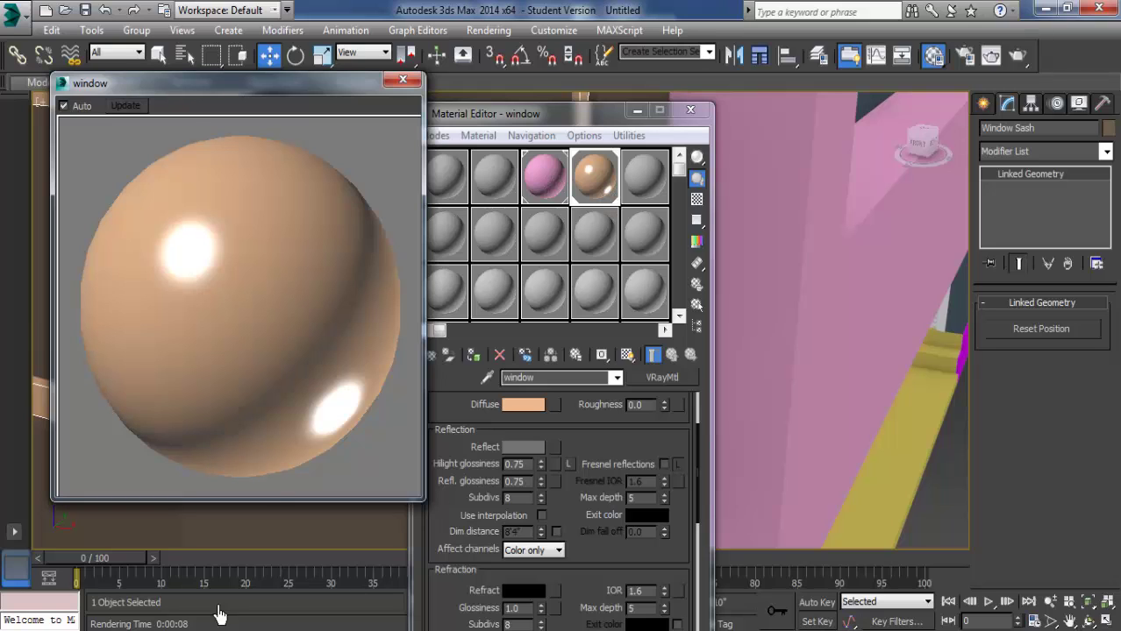
pyautogui.click(402, 80)
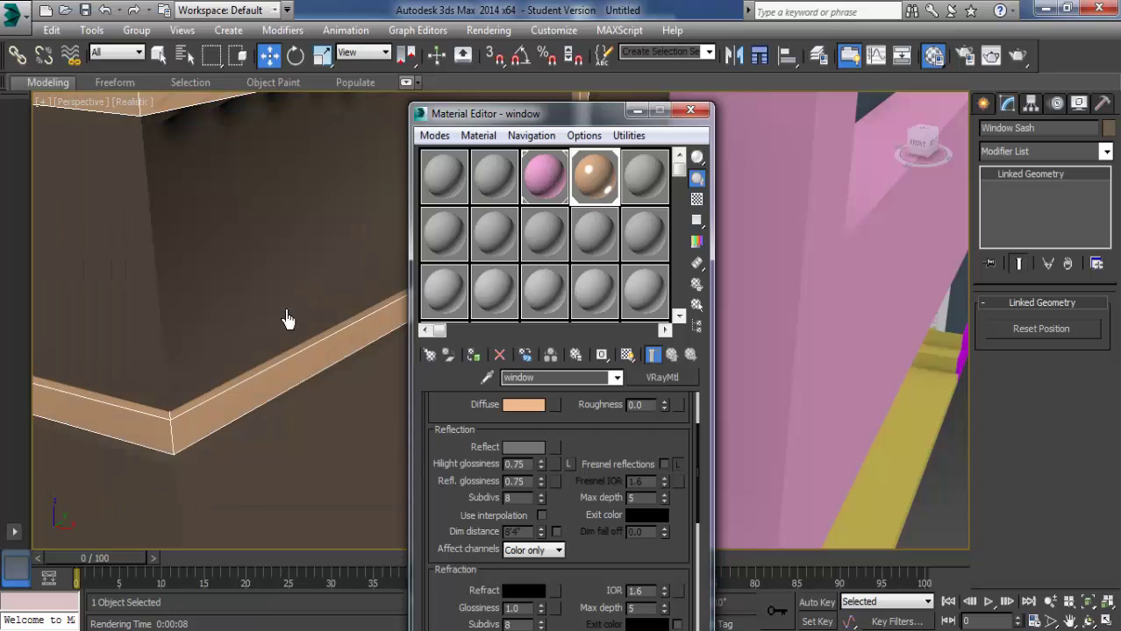
pyautogui.scroll(-1, 294, 412)
pyautogui.scroll(-2, 288, 413)
pyautogui.scroll(-2, 282, 377)
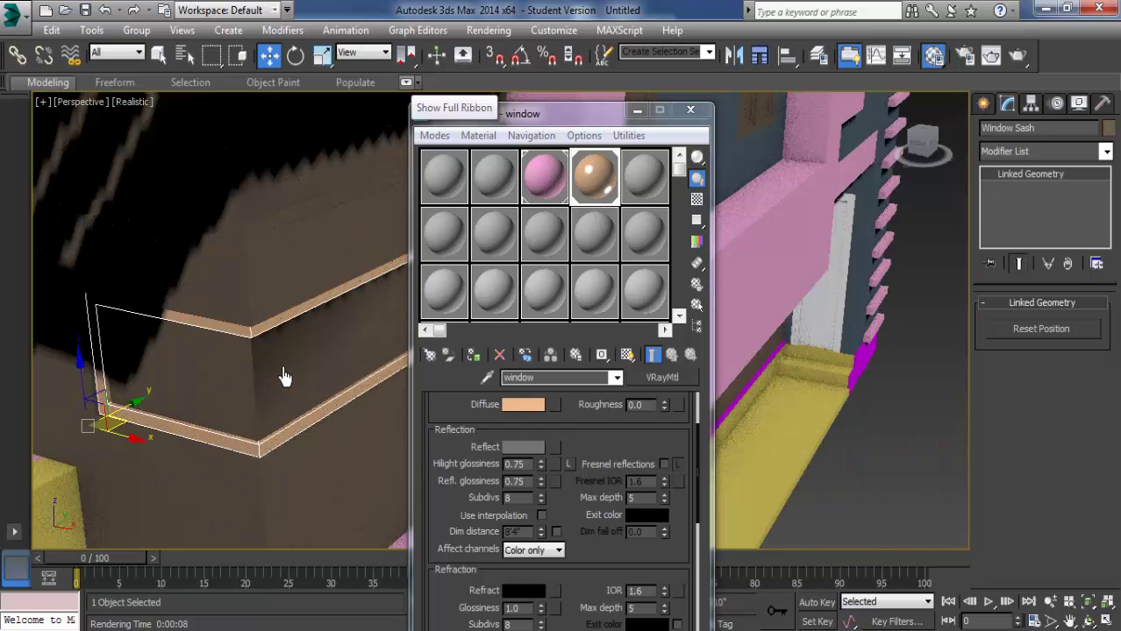
pyautogui.click(284, 377)
# Step: Assign the glass material to the window glass and preview it on a checkered background
pyautogui.click(656, 174)
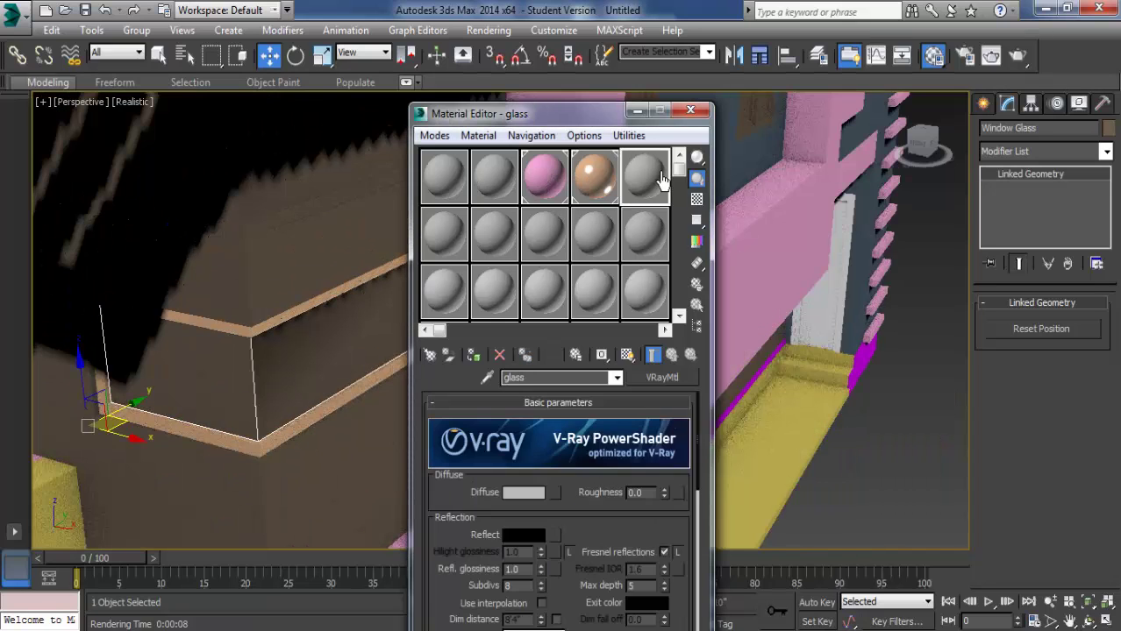
pyautogui.click(474, 355)
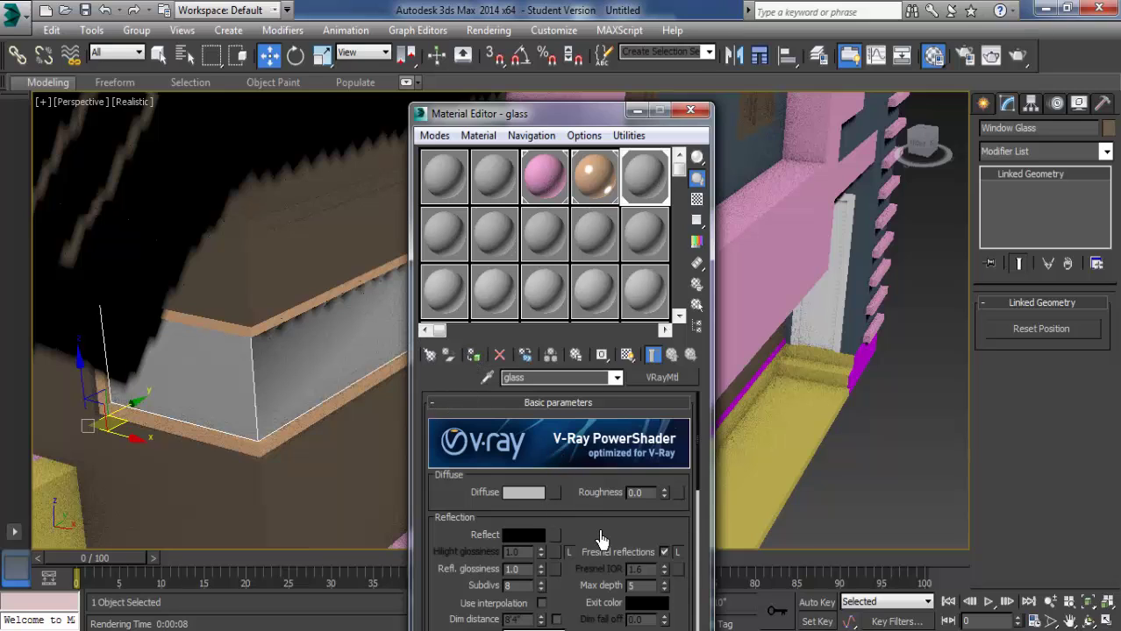
pyautogui.scroll(-3, 601, 537)
pyautogui.moveTo(562, 115); pyautogui.dragTo(549, 43)
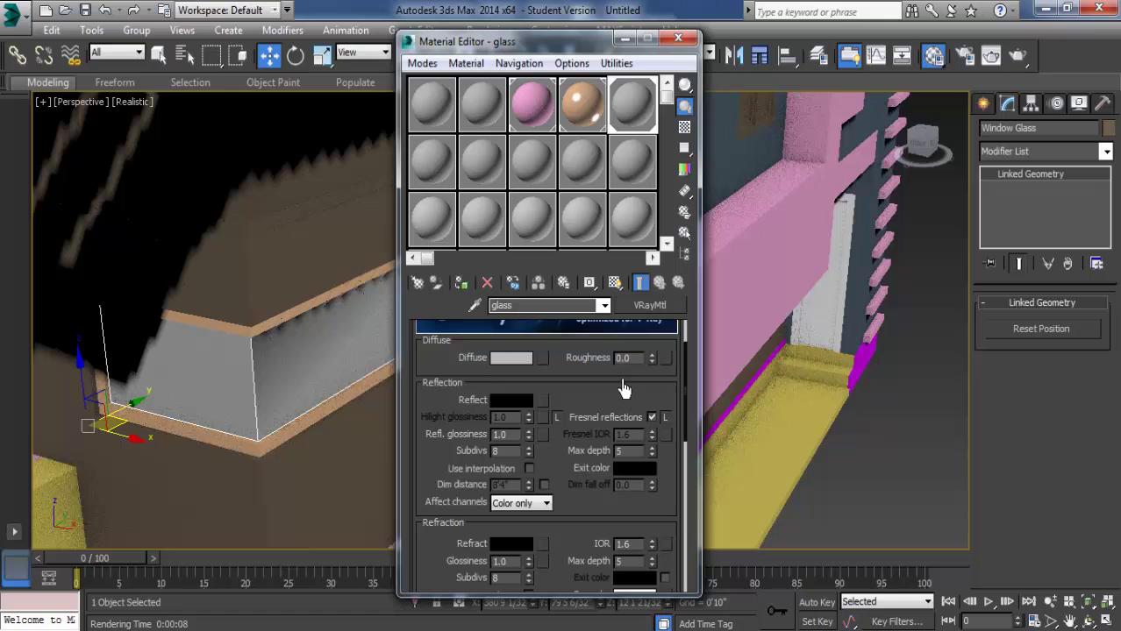
pyautogui.doubleClick(631, 114)
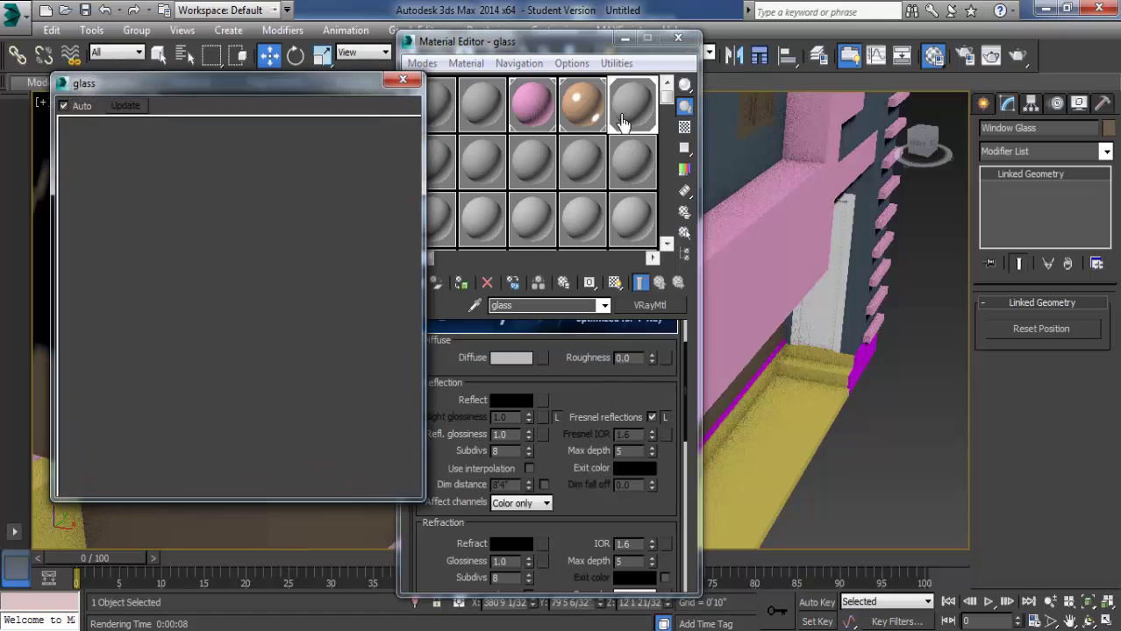
pyautogui.click(684, 128)
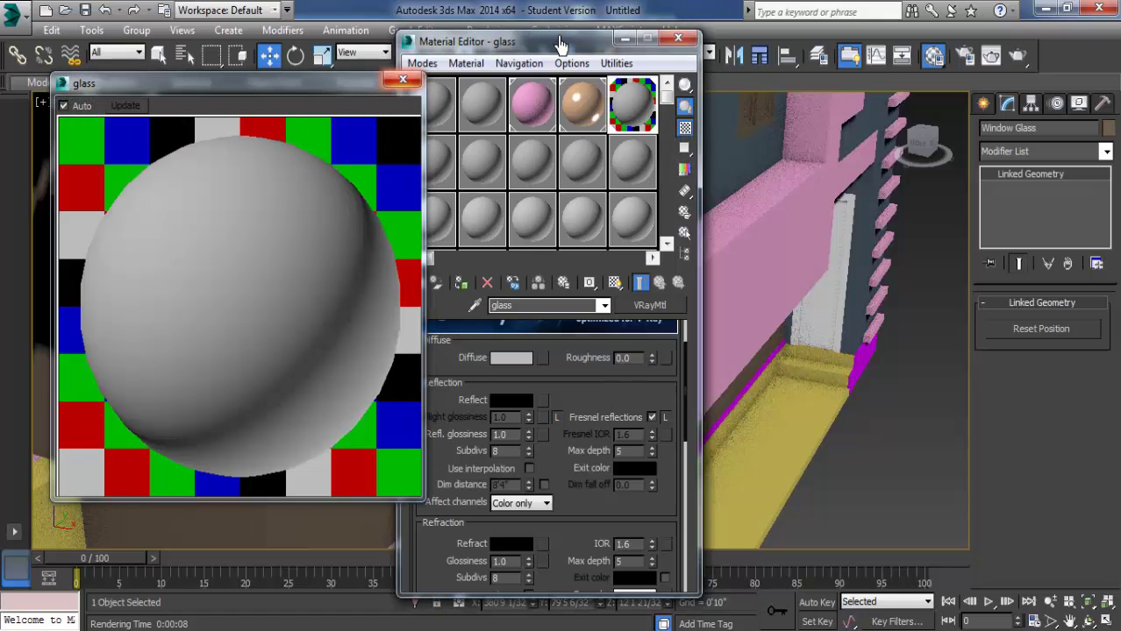
pyautogui.moveTo(605, 53); pyautogui.dragTo(775, 70)
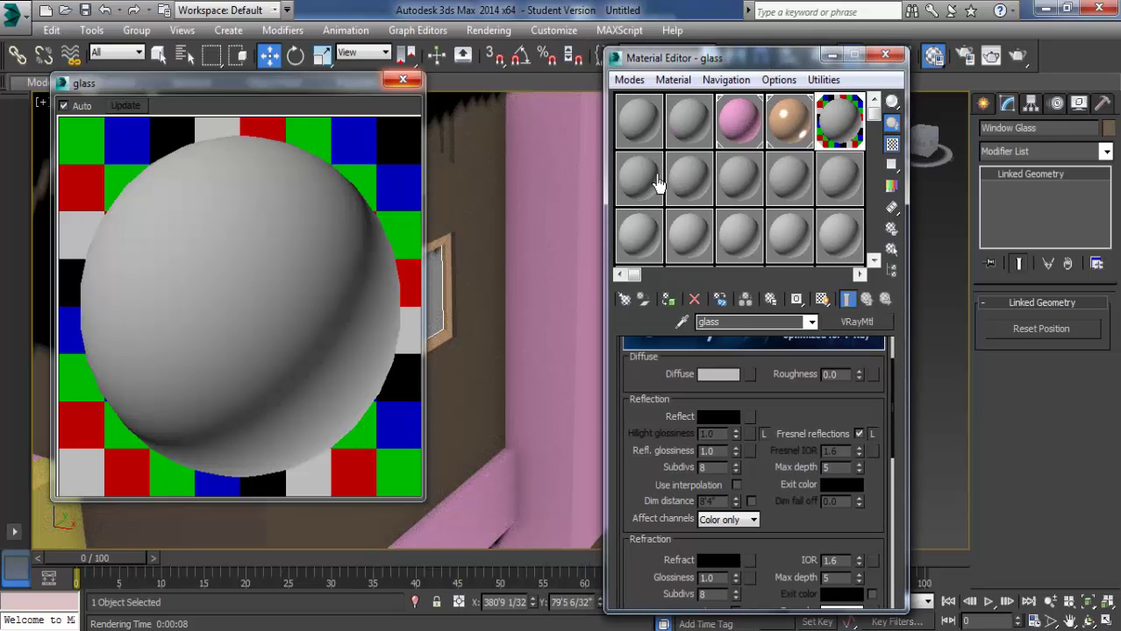
# Step: Try a pink reflection colour for the glass, then discard the change
pyautogui.click(706, 416)
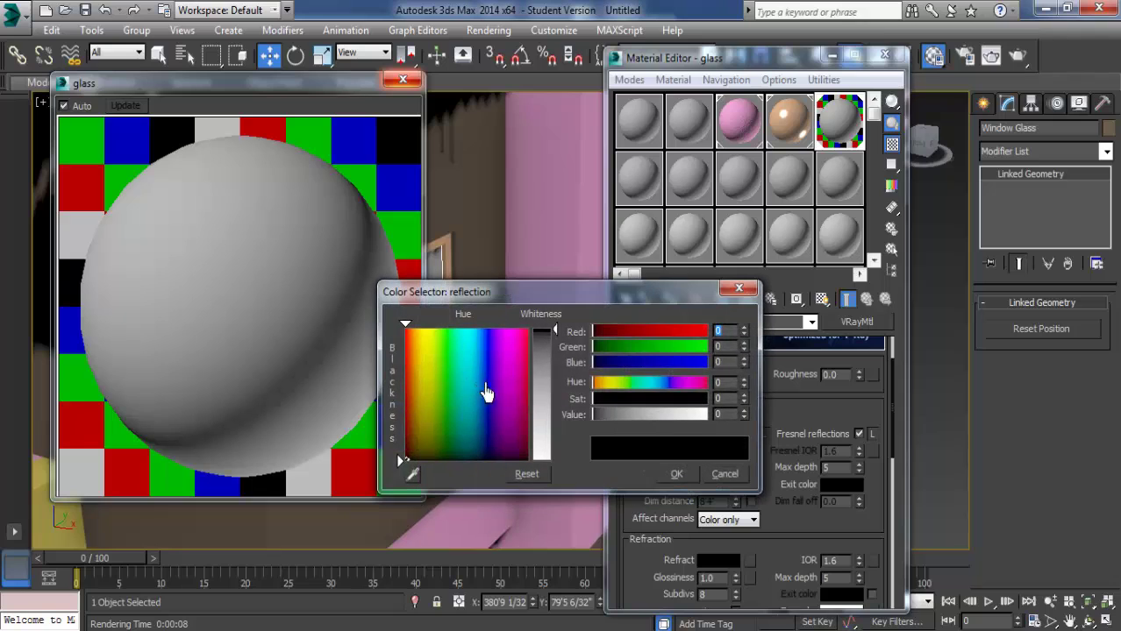
pyautogui.moveTo(485, 391); pyautogui.dragTo(541, 412)
pyautogui.click(542, 412)
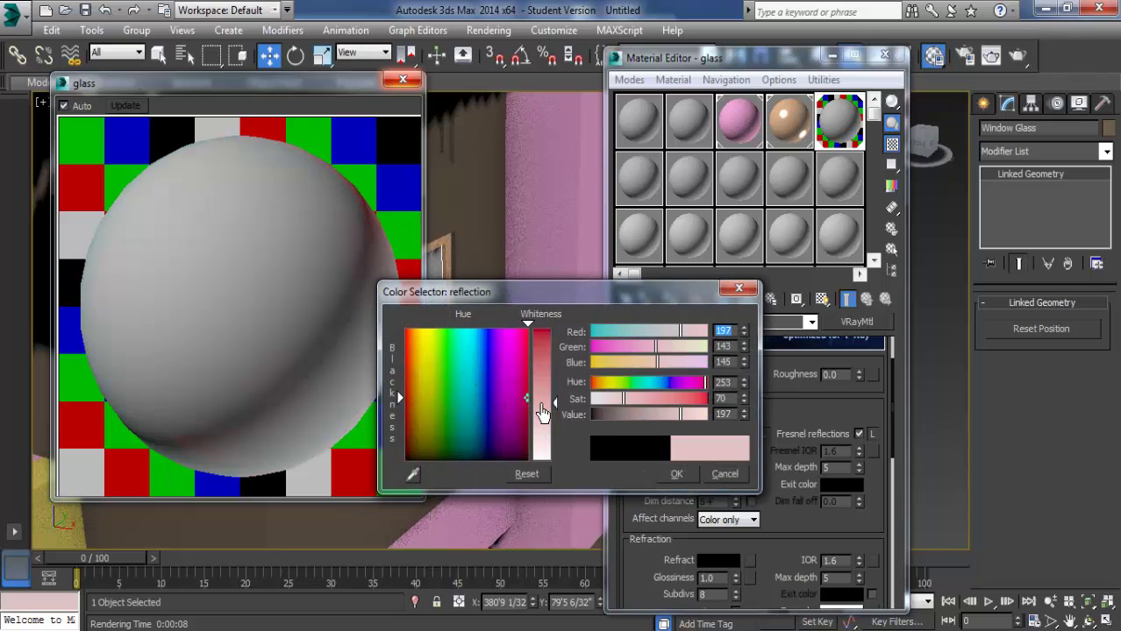
pyautogui.moveTo(546, 414); pyautogui.dragTo(551, 453)
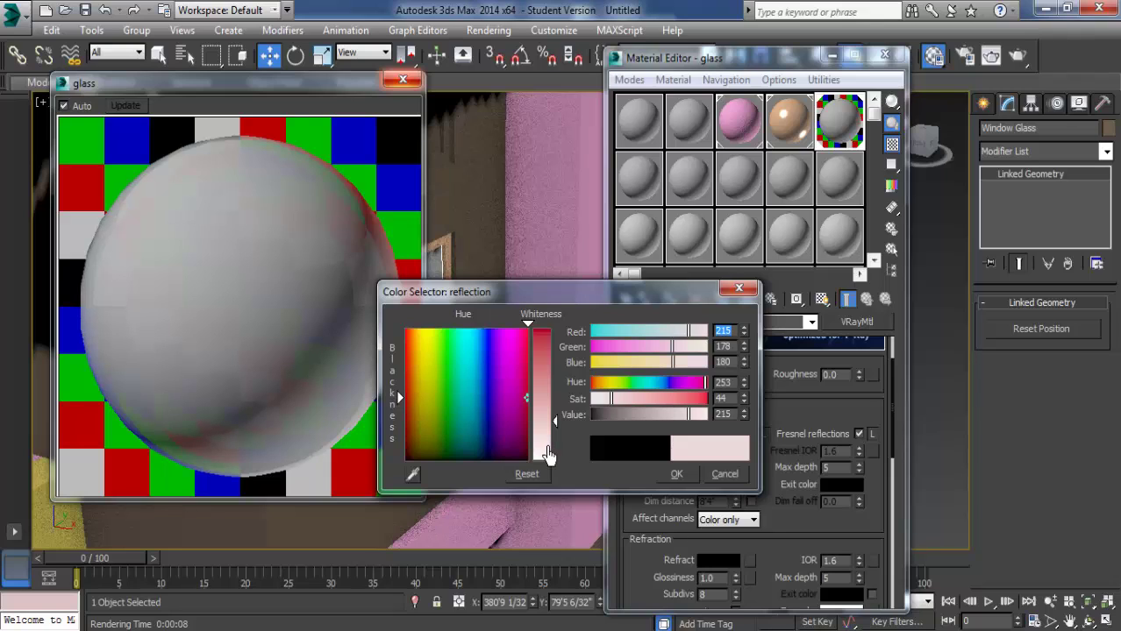
pyautogui.click(544, 359)
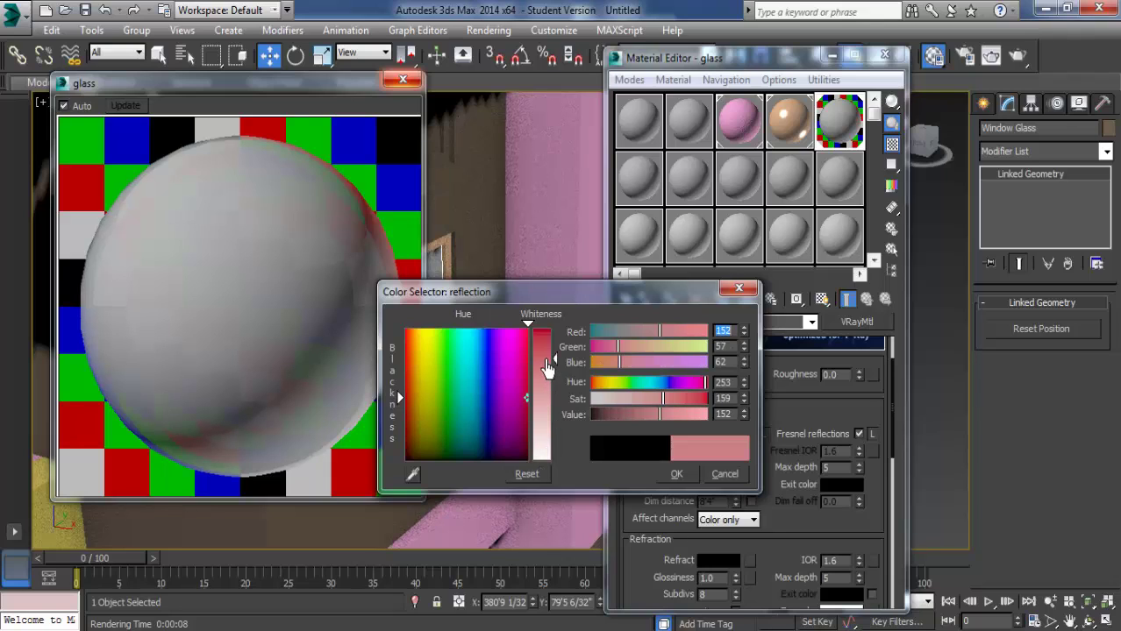
pyautogui.click(739, 288)
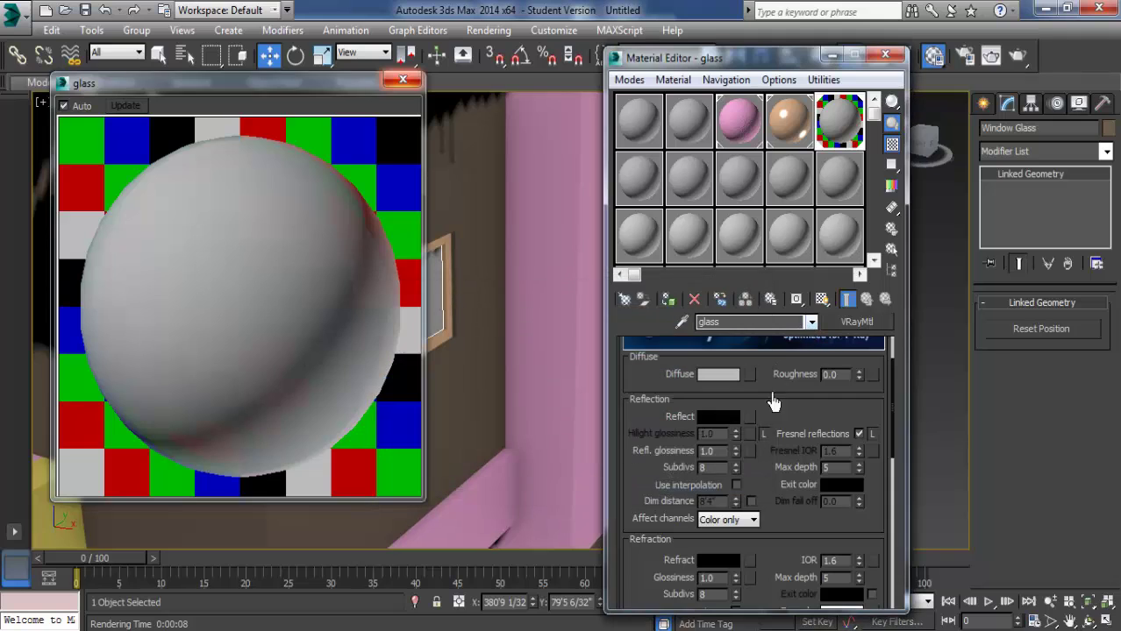
# Step: Set the glass Refract colour to a mid grey of about 75
pyautogui.scroll(-1, 790, 417)
pyautogui.scroll(-2, 784, 381)
pyautogui.scroll(-1, 784, 381)
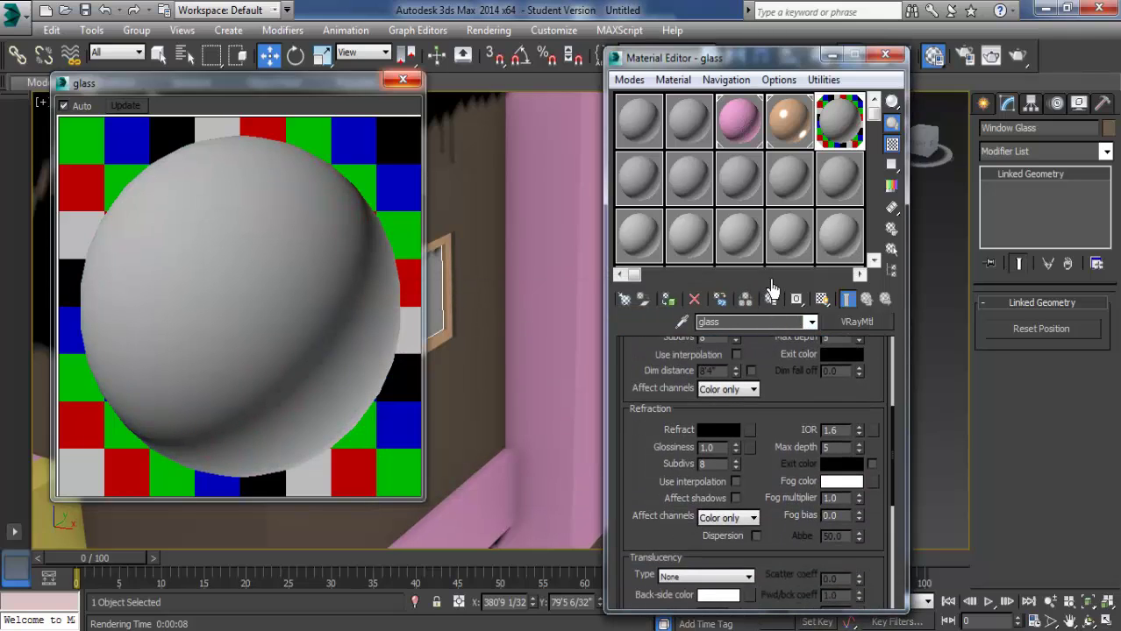
pyautogui.click(718, 430)
pyautogui.moveTo(544, 407); pyautogui.dragTo(554, 458)
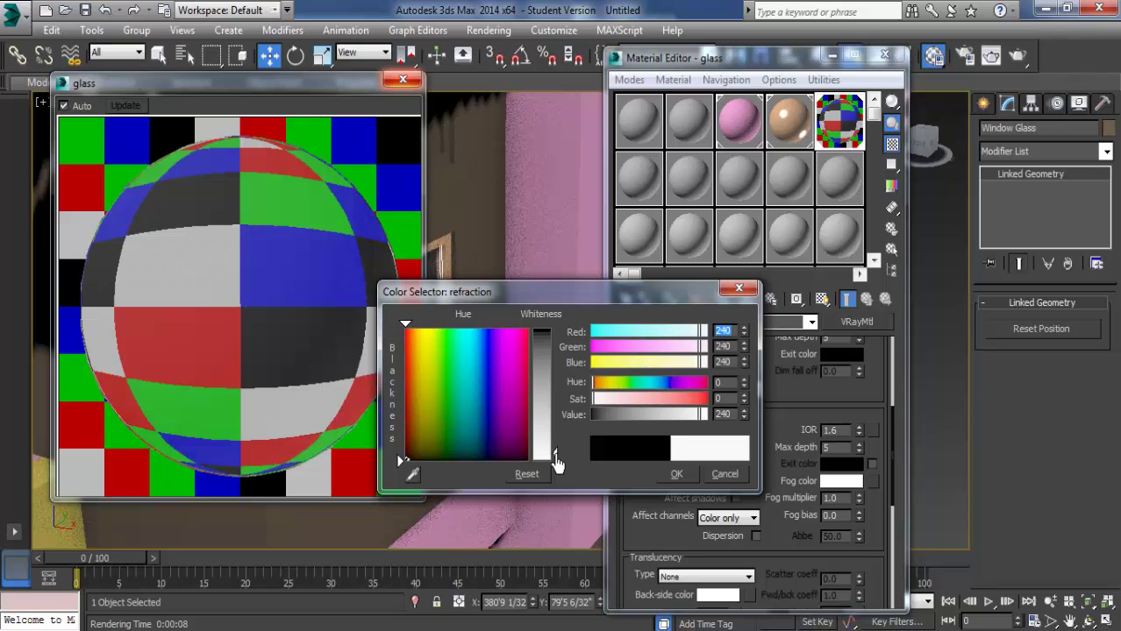
pyautogui.moveTo(551, 430); pyautogui.dragTo(548, 377)
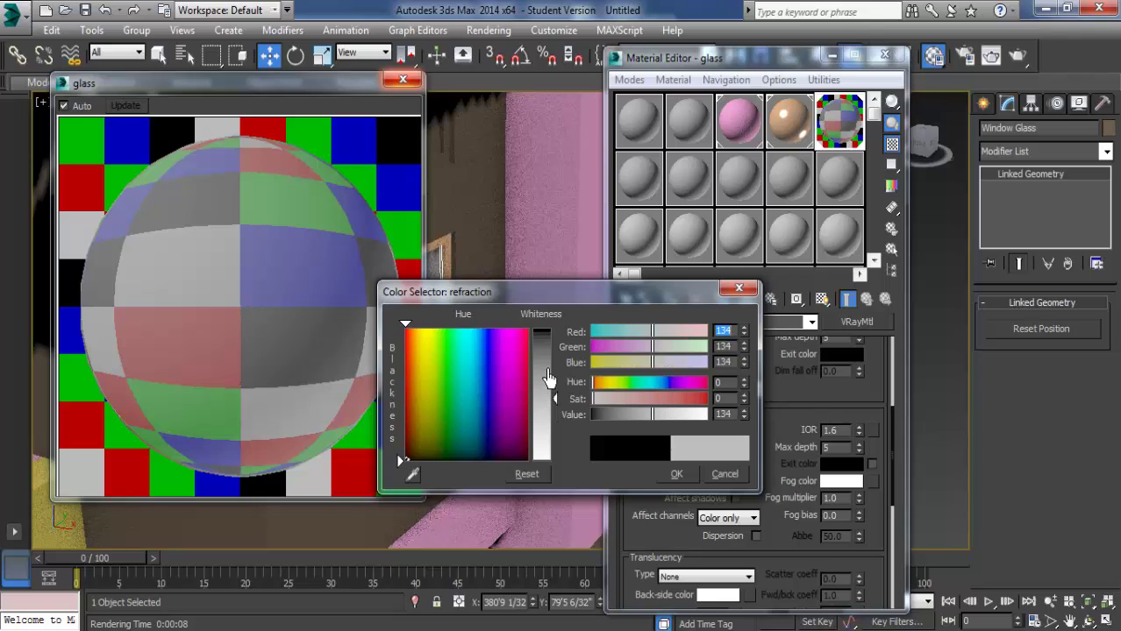
pyautogui.click(548, 377)
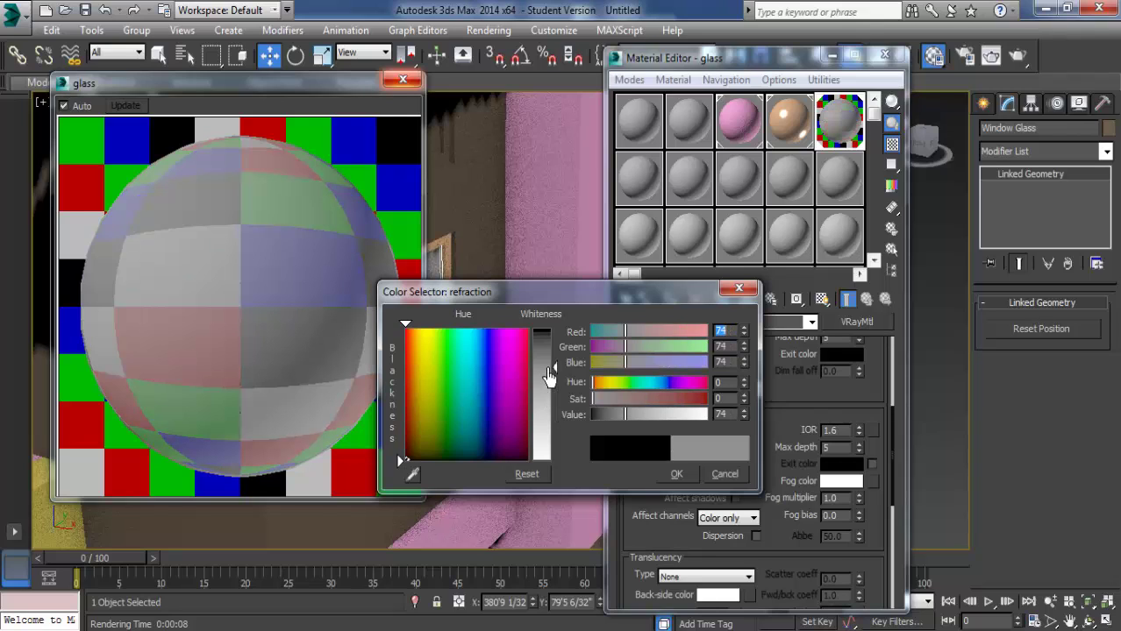
pyautogui.moveTo(548, 373); pyautogui.dragTo(543, 355)
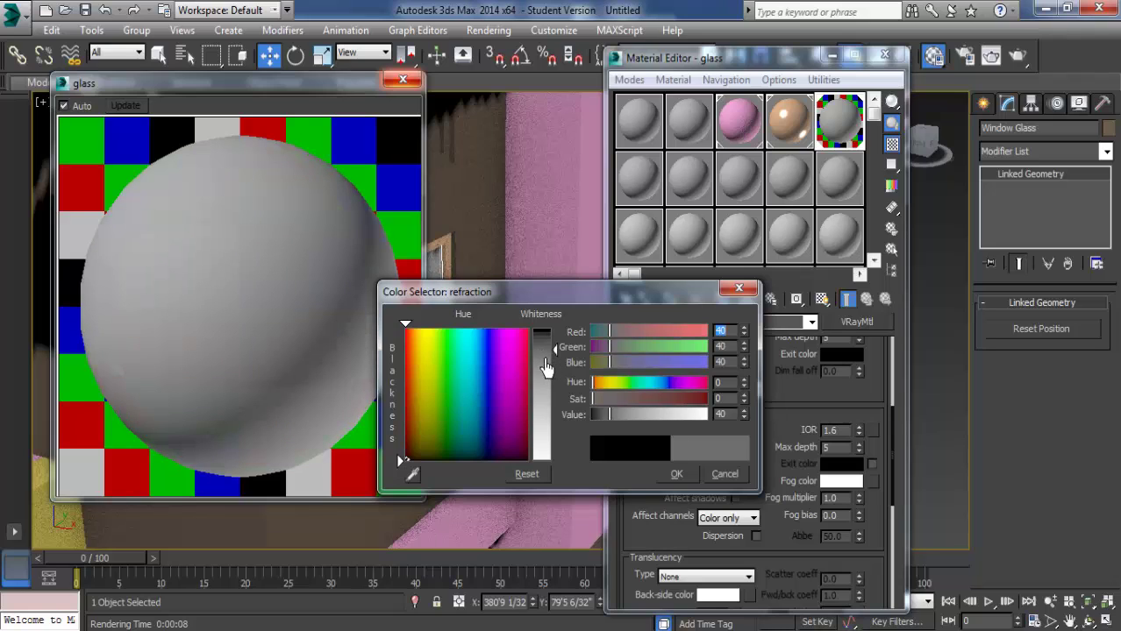
pyautogui.click(544, 360)
pyautogui.click(548, 371)
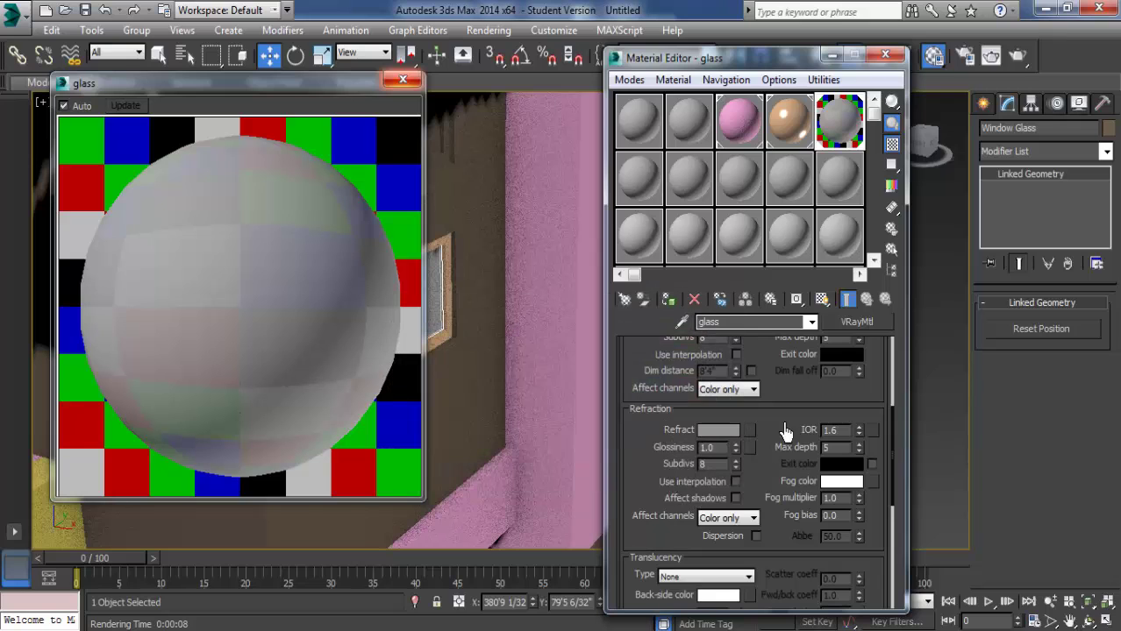
# Step: Set the glass Reflect colour to grey 146
pyautogui.moveTo(786, 429)
pyautogui.mouseDown()
pyautogui.moveTo(796, 555)
pyautogui.moveTo(759, 491)
pyautogui.mouseUp()
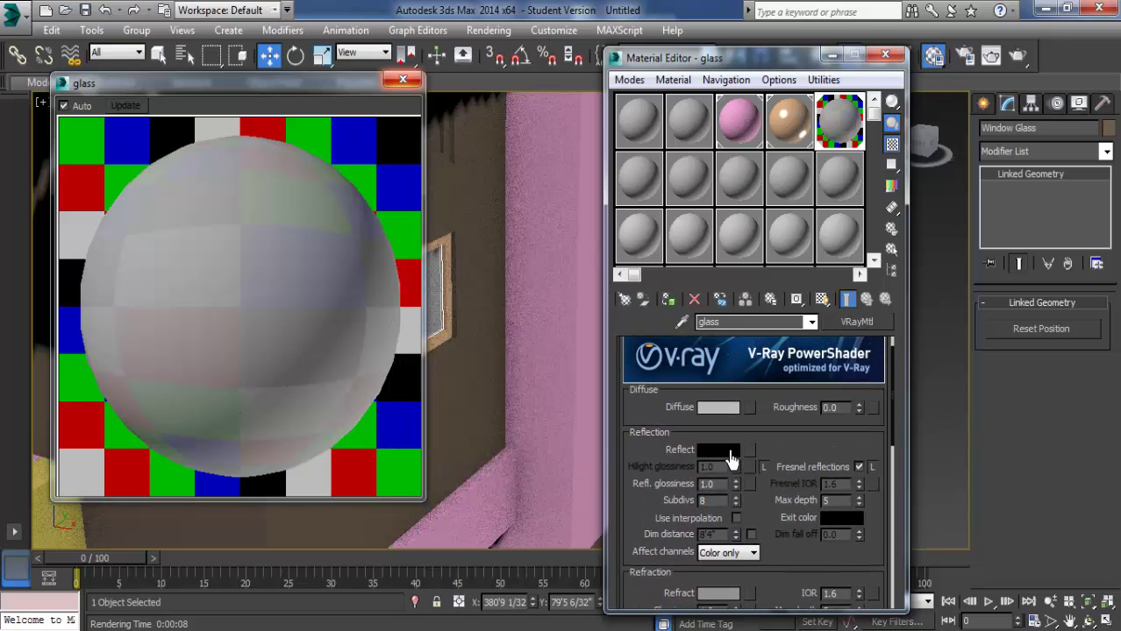
pyautogui.click(731, 453)
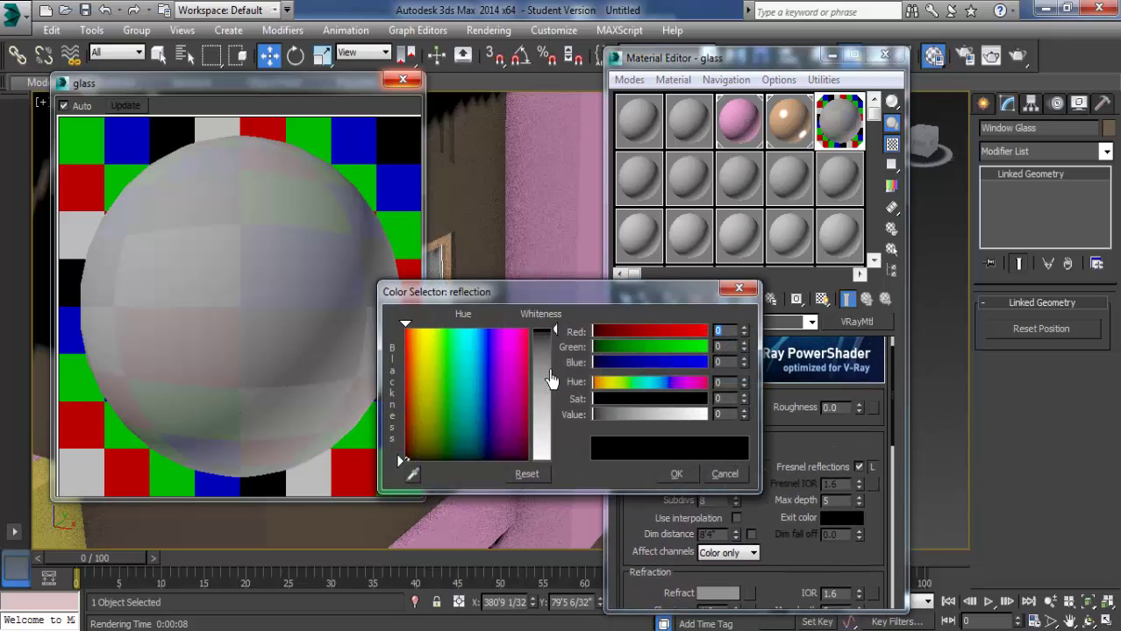
pyautogui.moveTo(550, 379); pyautogui.dragTo(545, 399)
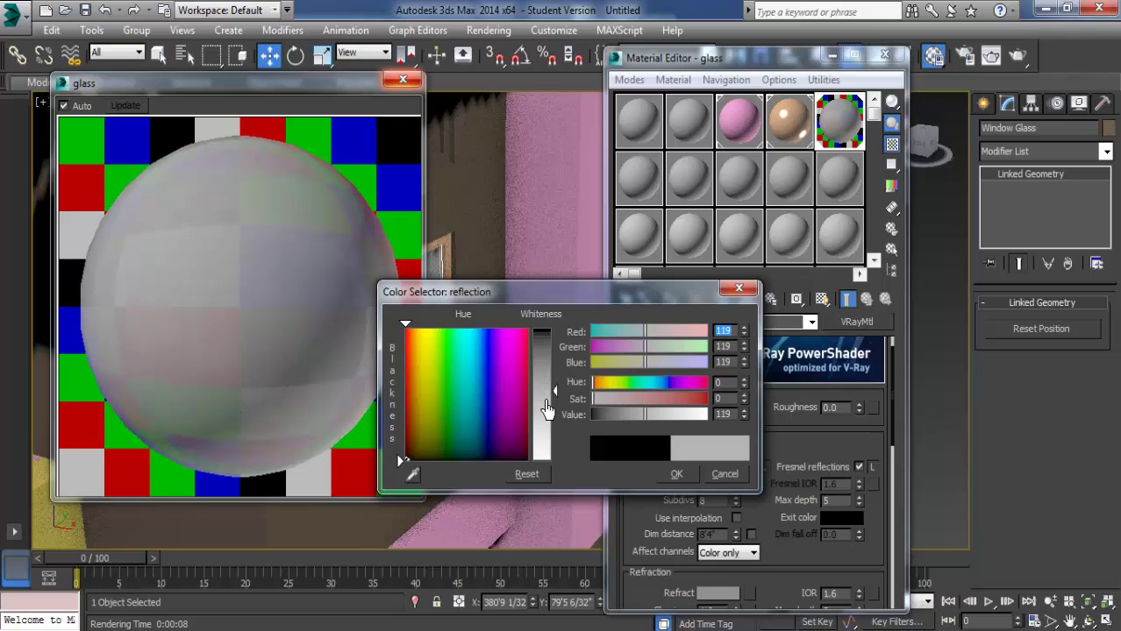
pyautogui.moveTo(546, 403); pyautogui.dragTo(545, 407)
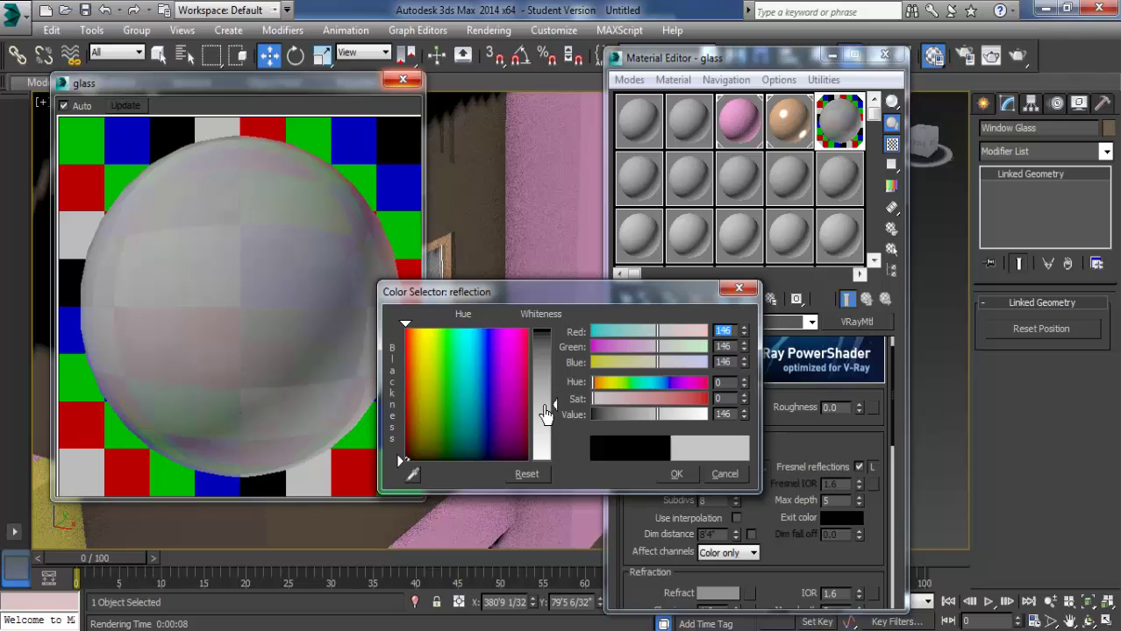
pyautogui.click(677, 475)
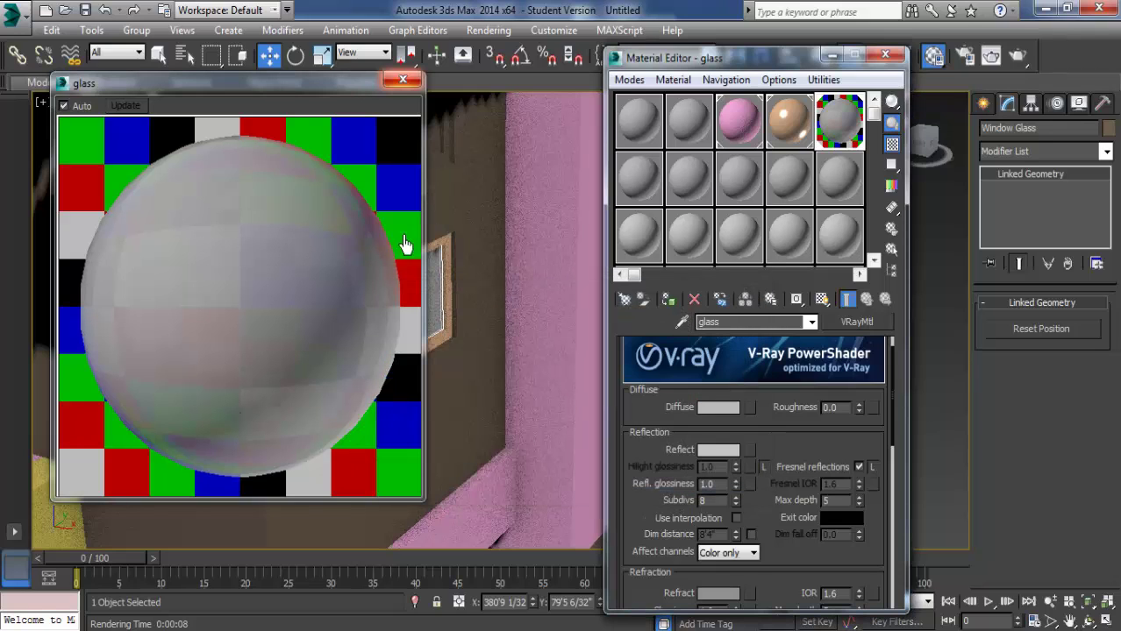
# Step: Apply the wall material to the two upper-storey wall boxes around the window
pyautogui.click(404, 81)
pyautogui.scroll(-2, 474, 329)
pyautogui.scroll(-4, 447, 386)
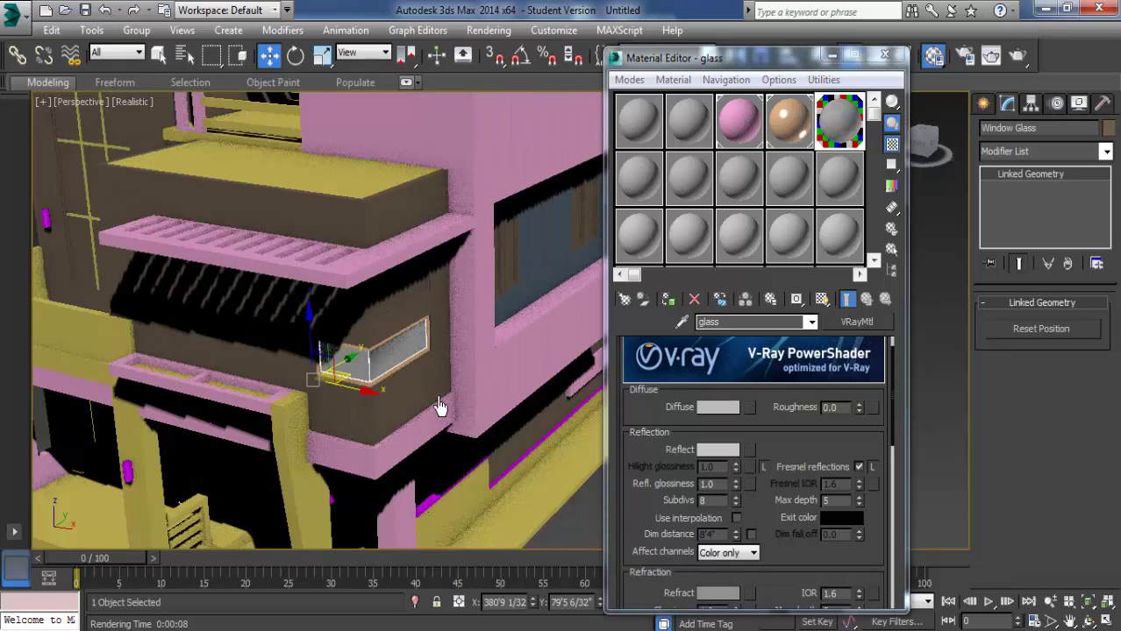
pyautogui.click(397, 329)
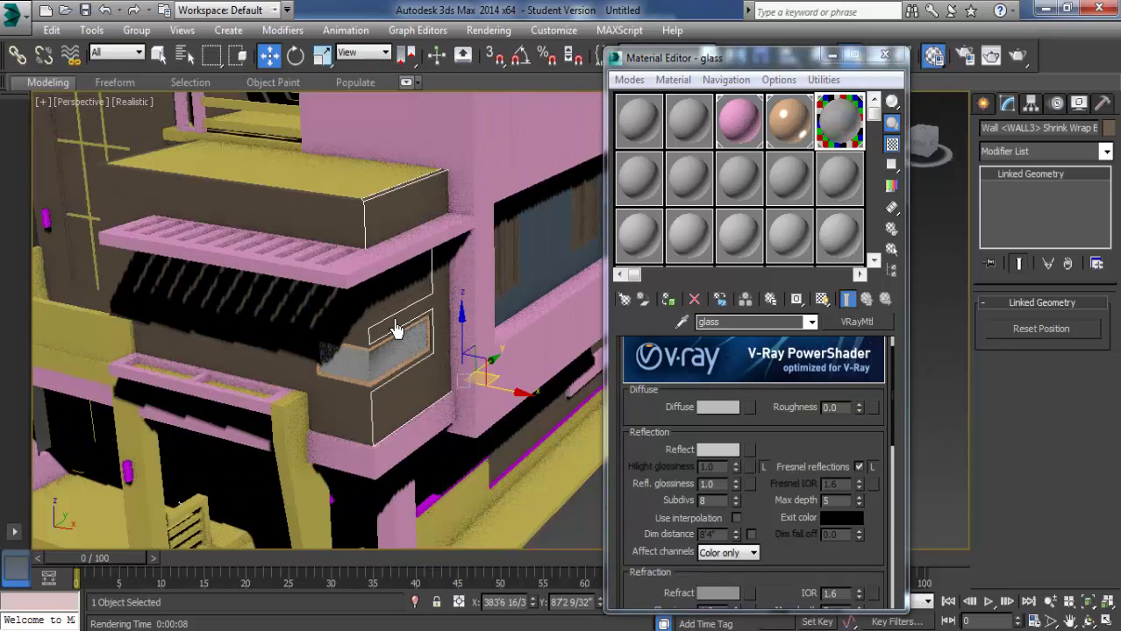
pyautogui.click(653, 118)
pyautogui.click(667, 299)
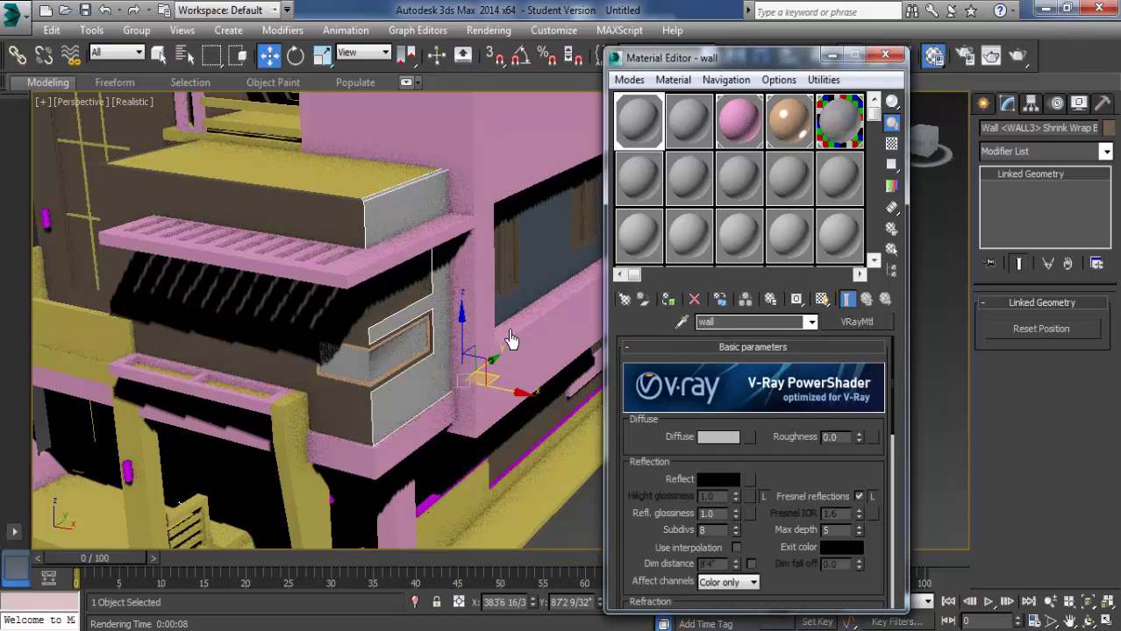
pyautogui.click(336, 330)
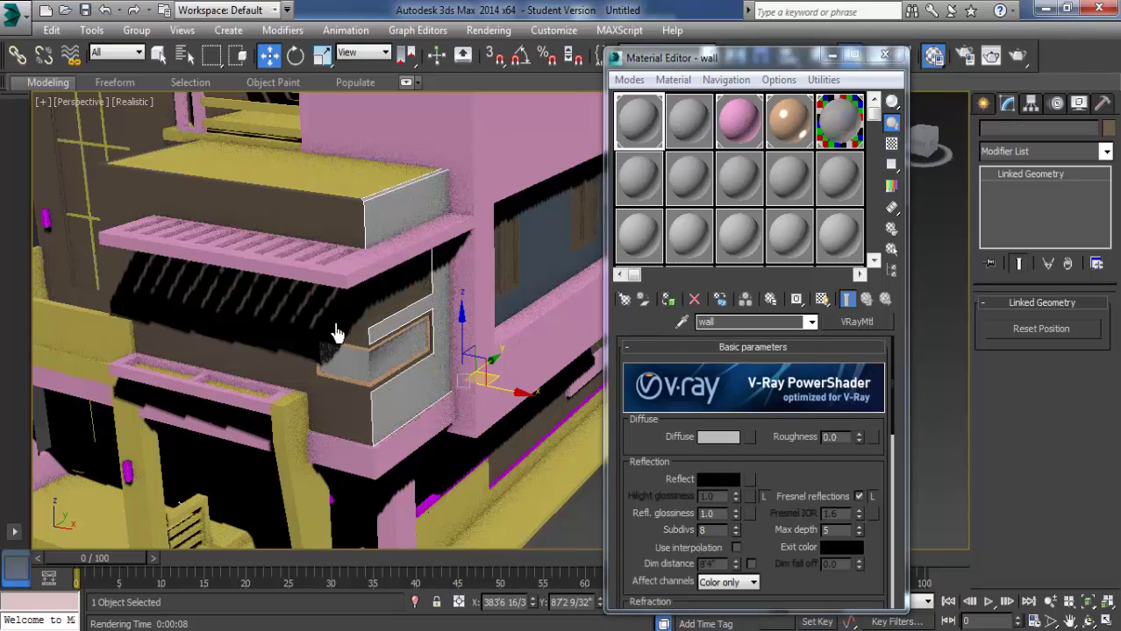
pyautogui.click(664, 302)
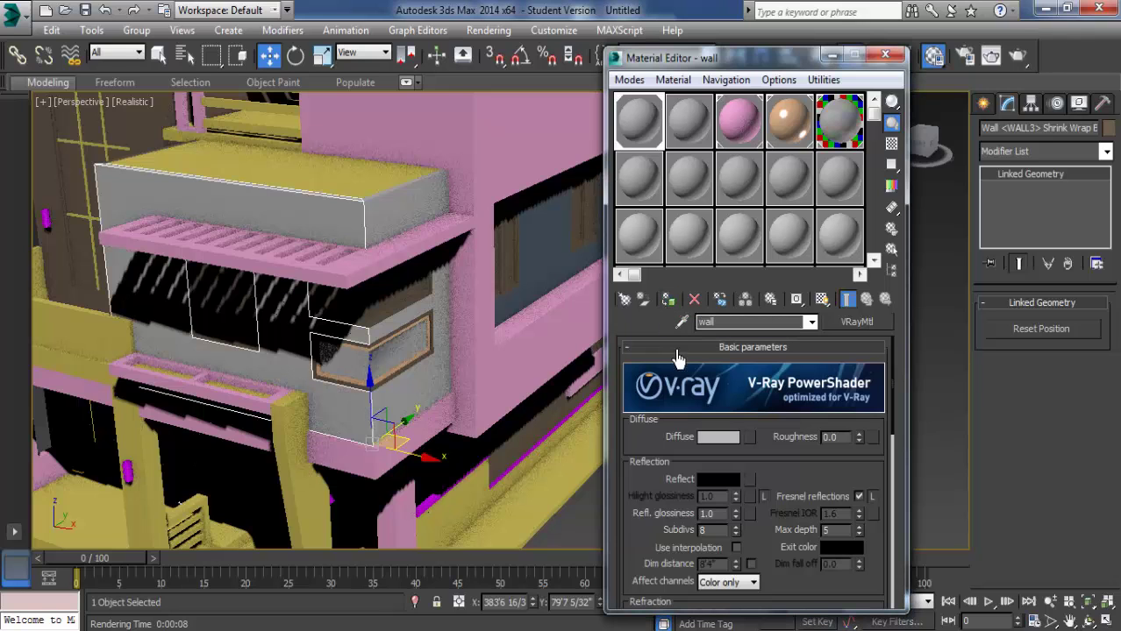
# Step: Set the wall material's diffuse colour to pale lavender-blue (RGB 189/197/236)
pyautogui.click(712, 438)
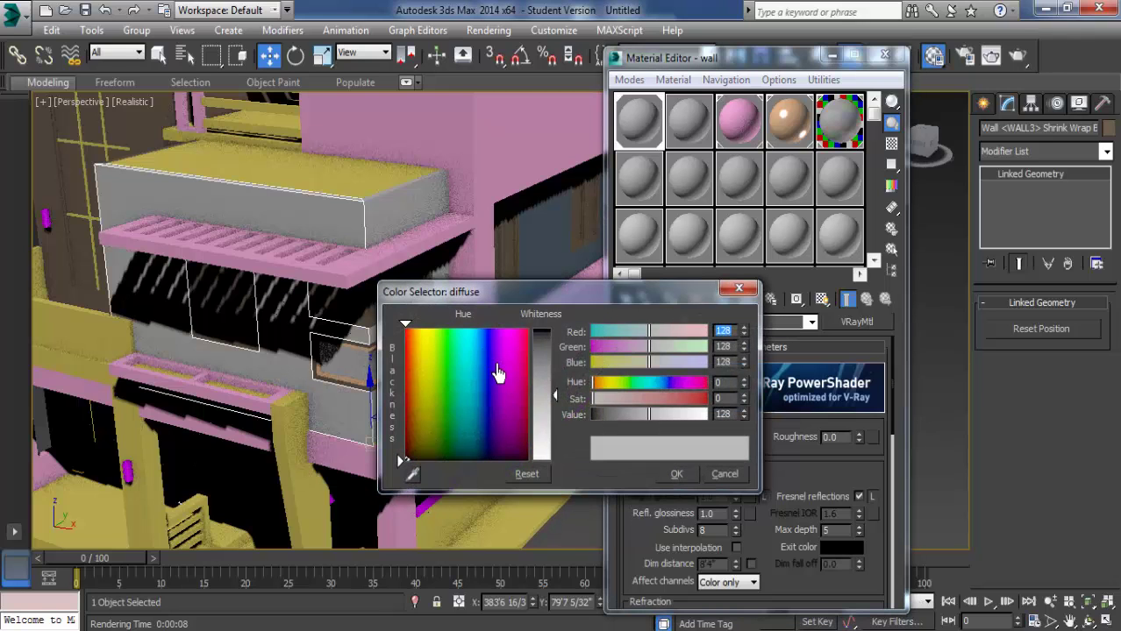
pyautogui.click(485, 370)
pyautogui.moveTo(554, 397)
pyautogui.mouseDown()
pyautogui.moveTo(551, 381)
pyautogui.moveTo(548, 412)
pyautogui.mouseUp()
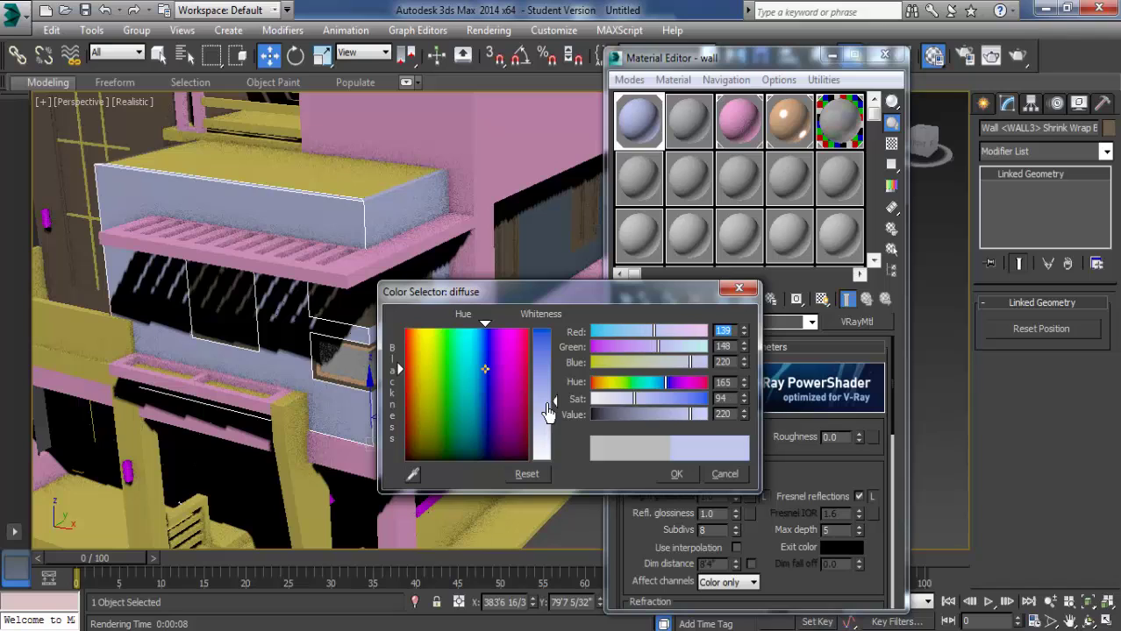
pyautogui.moveTo(683, 421); pyautogui.dragTo(674, 408)
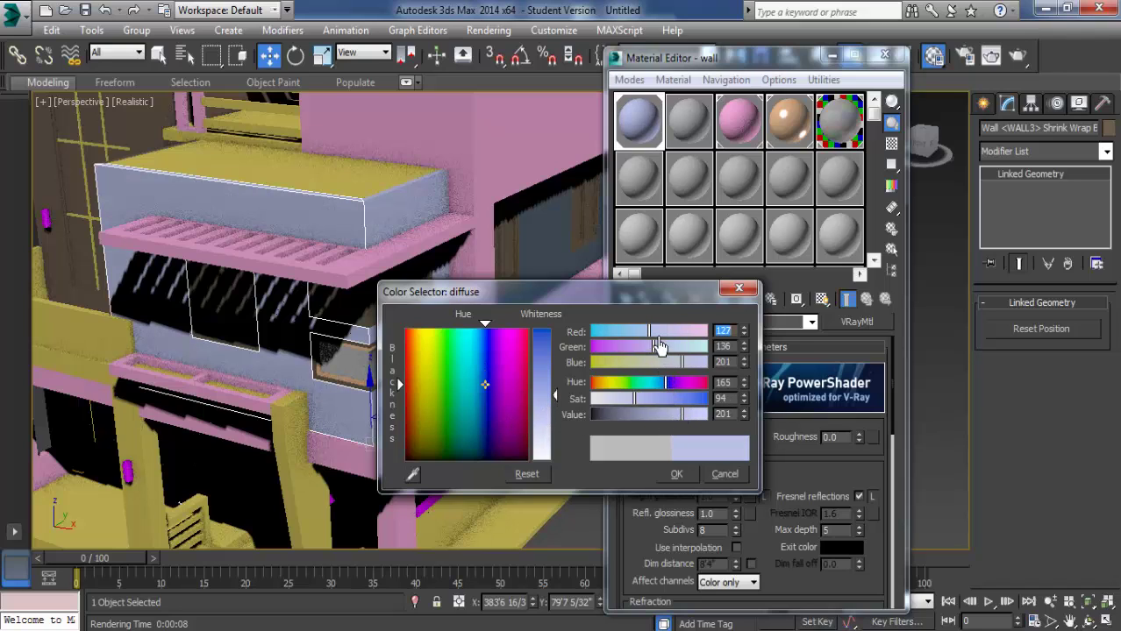
pyautogui.moveTo(659, 346); pyautogui.dragTo(665, 338)
pyautogui.moveTo(682, 414); pyautogui.dragTo(698, 417)
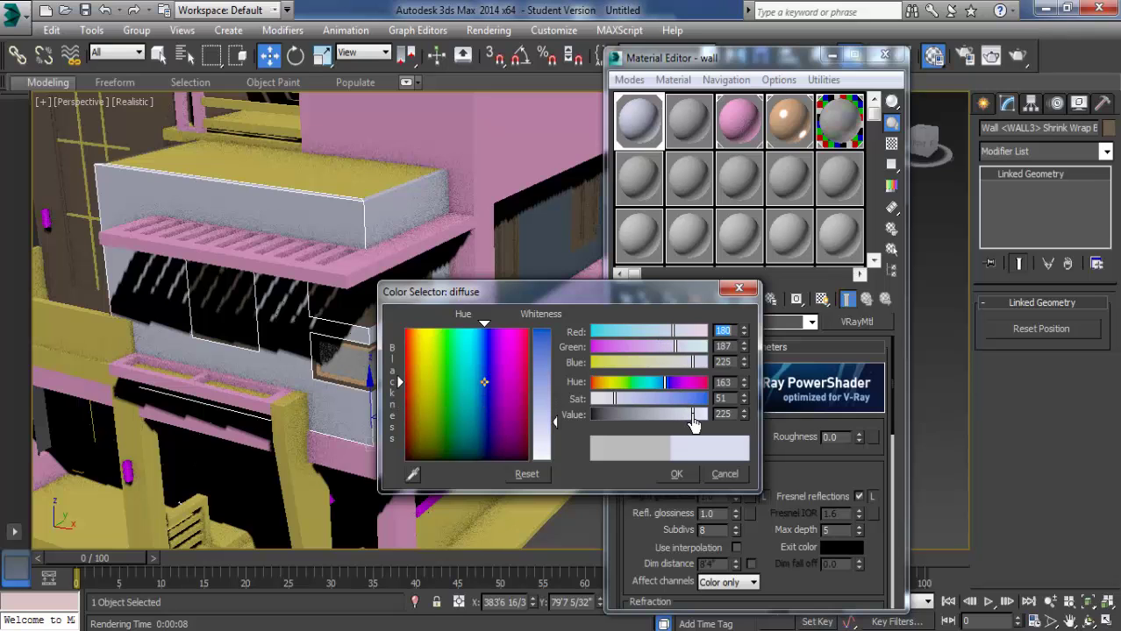
pyautogui.click(676, 473)
pyautogui.scroll(3, 376, 338)
# Step: Apply the tan window material to the window frame
pyautogui.click(355, 240)
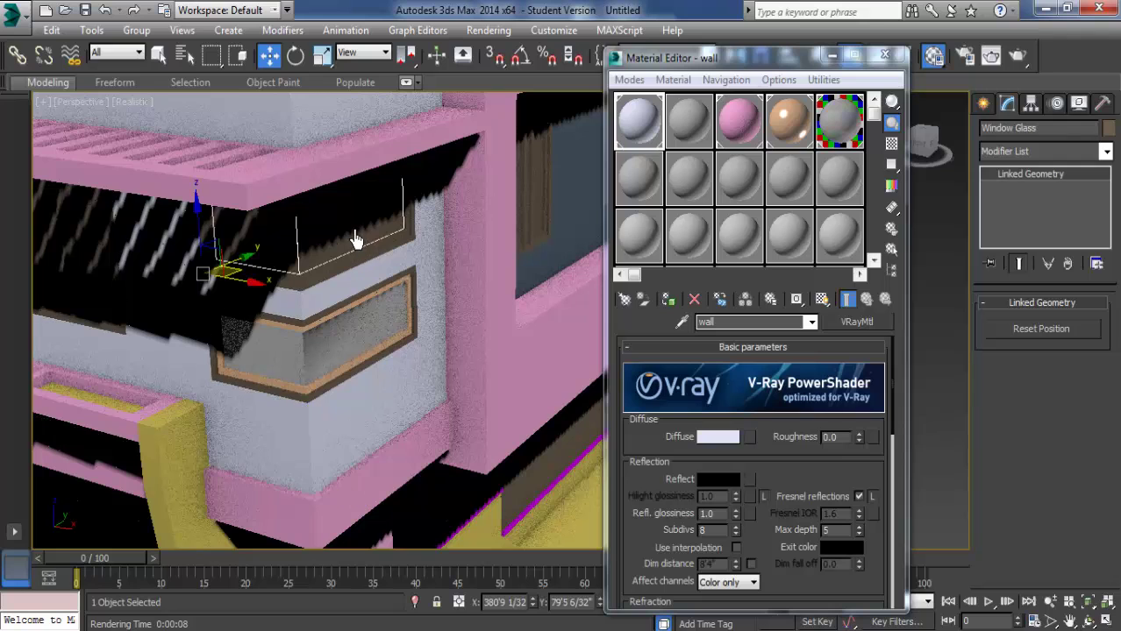
pyautogui.scroll(3, 377, 412)
pyautogui.scroll(3, 382, 351)
pyautogui.click(349, 279)
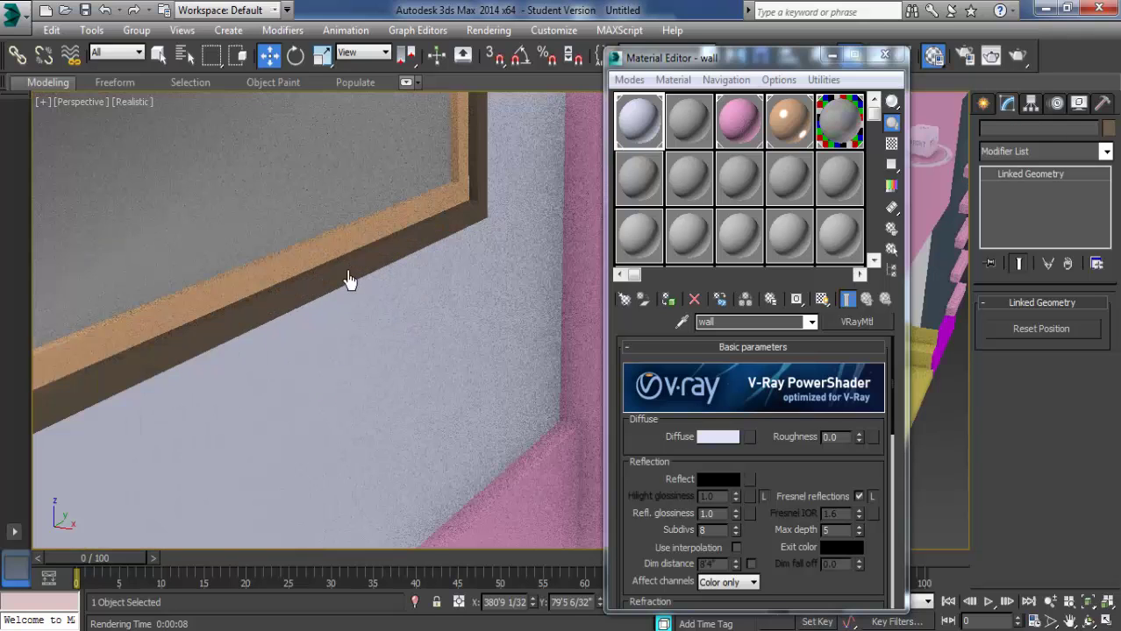
pyautogui.keyDown('alt'); pyautogui.moveTo(345, 299); pyautogui.dragTo(405, 343, button='middle'); pyautogui.keyUp('alt')
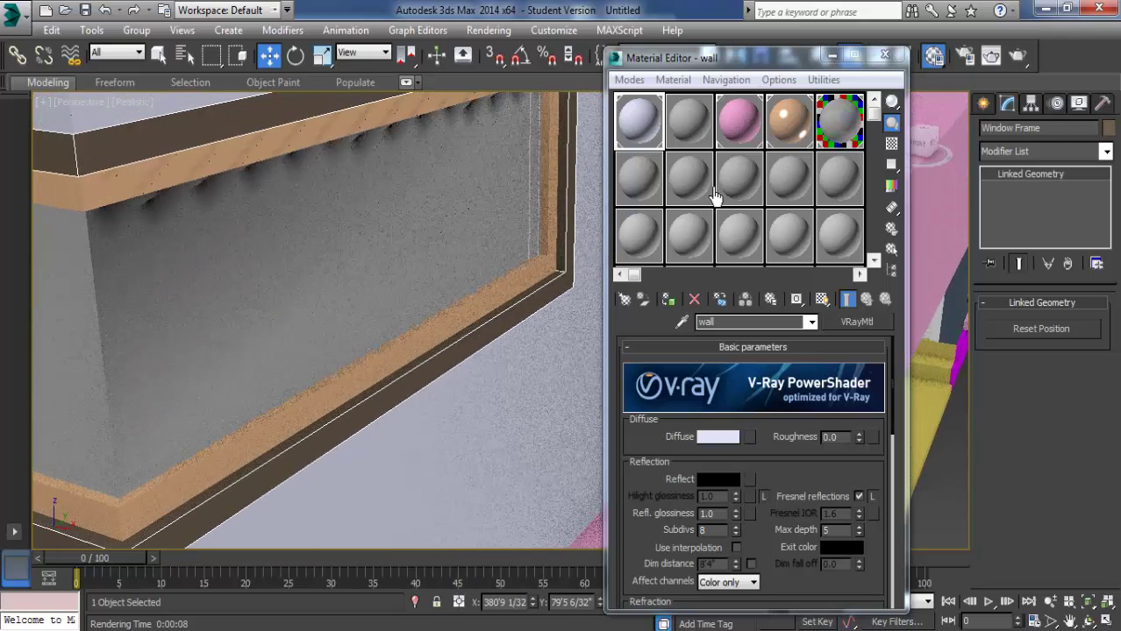
pyautogui.click(788, 123)
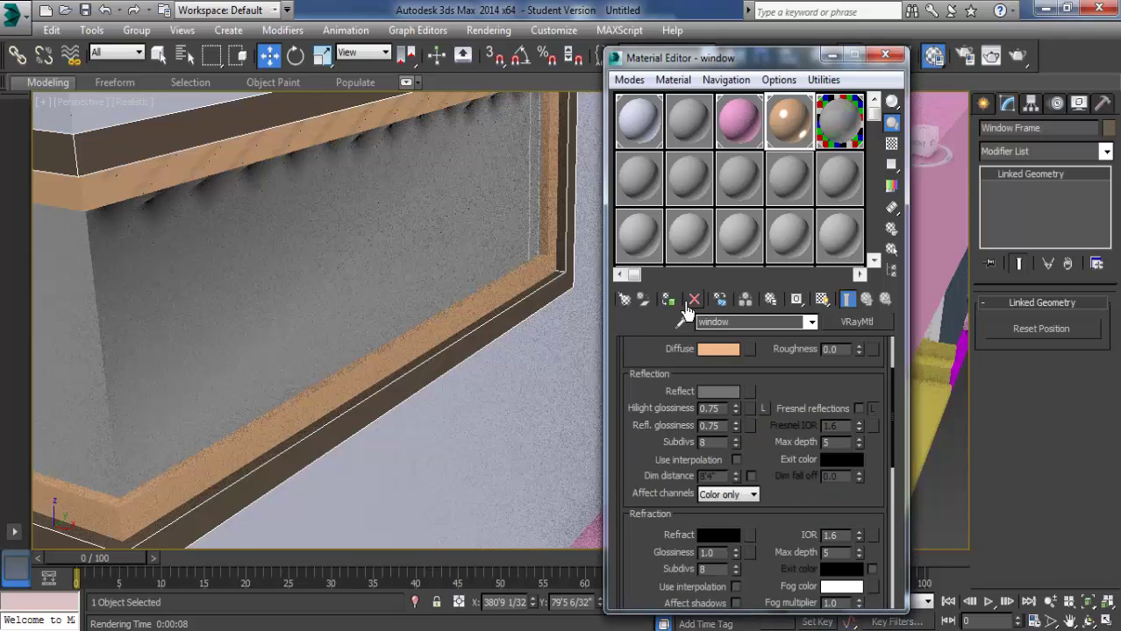
pyautogui.click(668, 300)
# Step: Apply the light bluish-white wall material to the front pillar and balcony railing
pyautogui.scroll(-5, 405, 413)
pyautogui.scroll(-3, 405, 425)
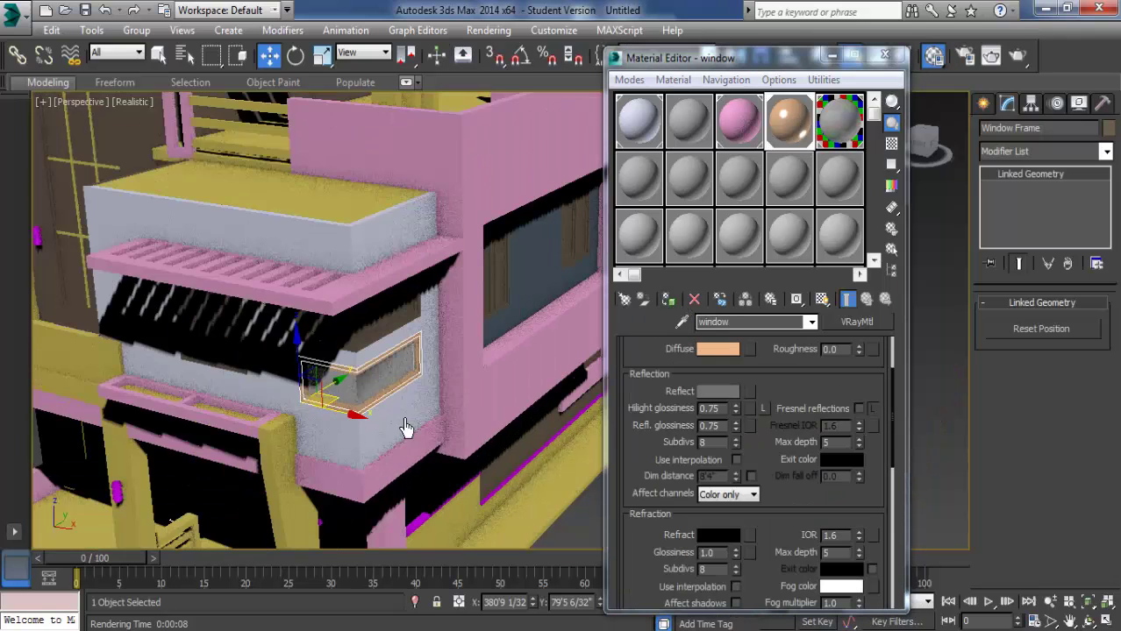
pyautogui.scroll(-3, 395, 404)
pyautogui.scroll(3, 426, 365)
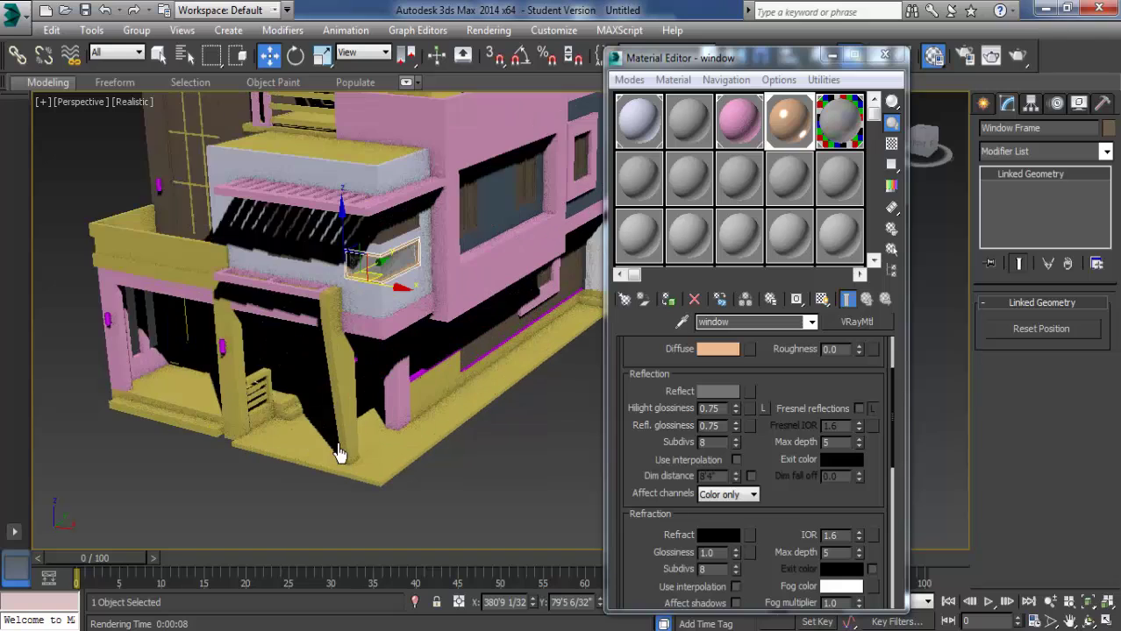
pyautogui.click(340, 449)
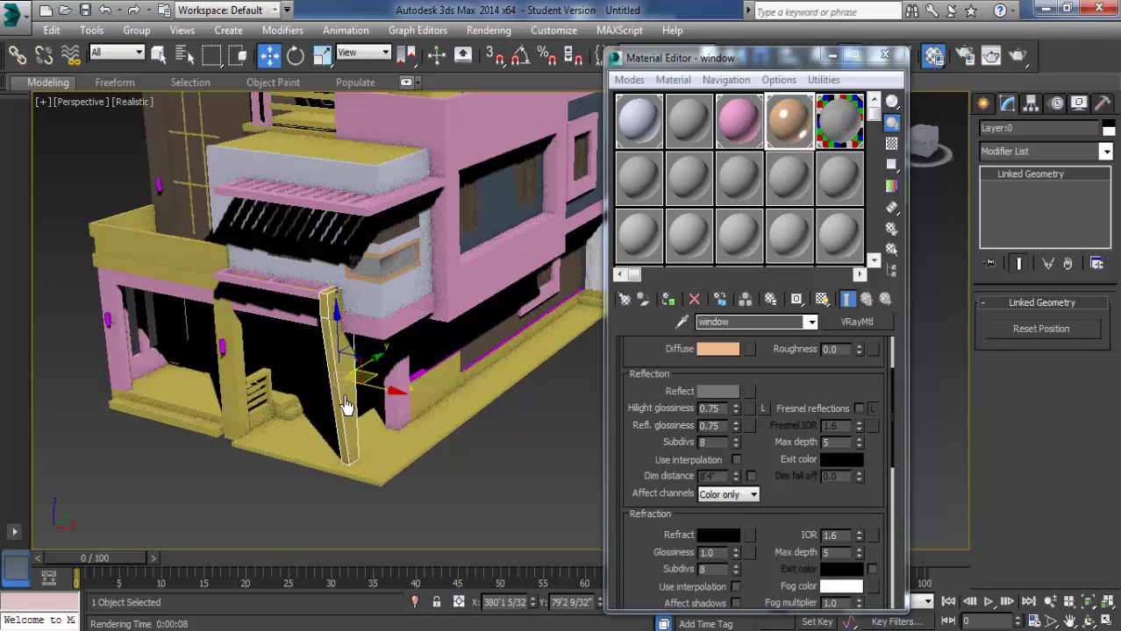
pyautogui.click(634, 143)
pyautogui.click(668, 299)
pyautogui.click(219, 412)
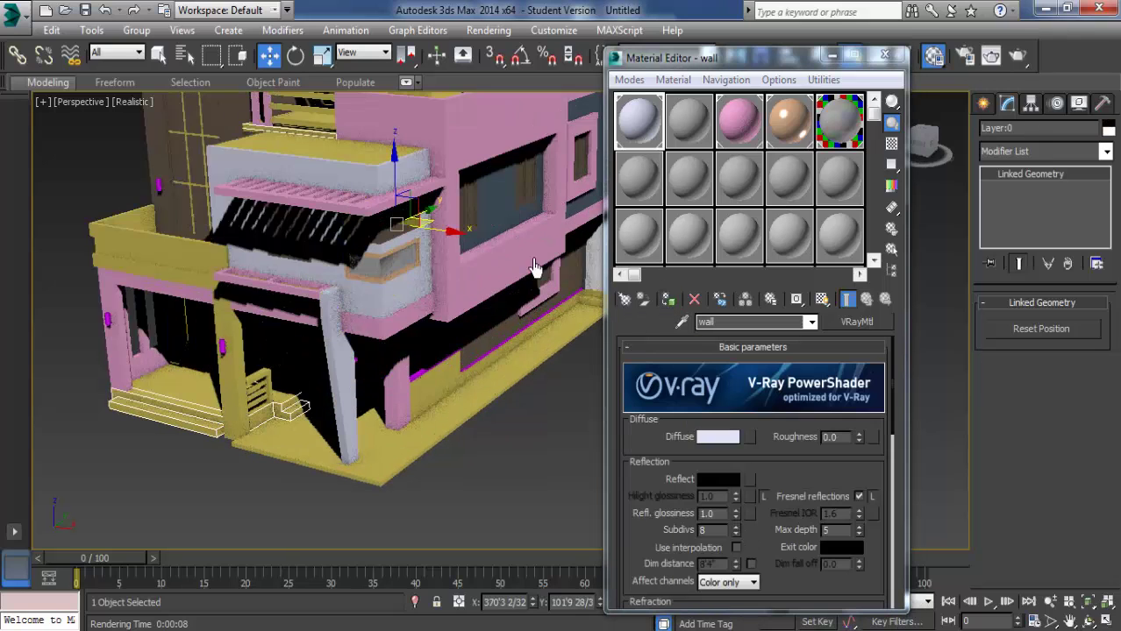
pyautogui.click(242, 387)
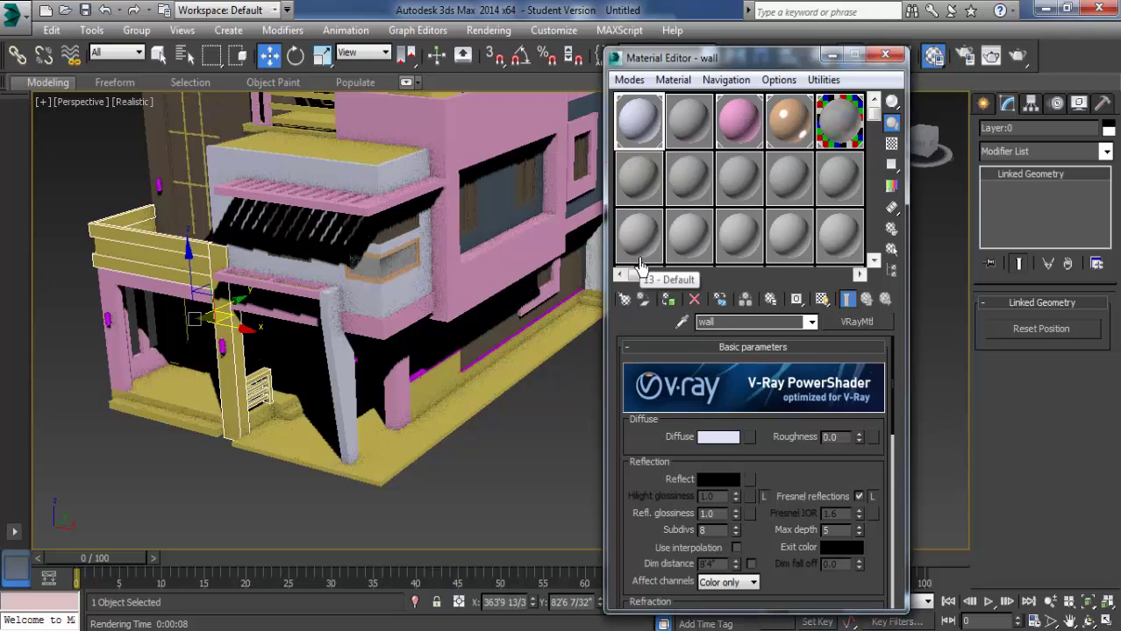
pyautogui.click(667, 301)
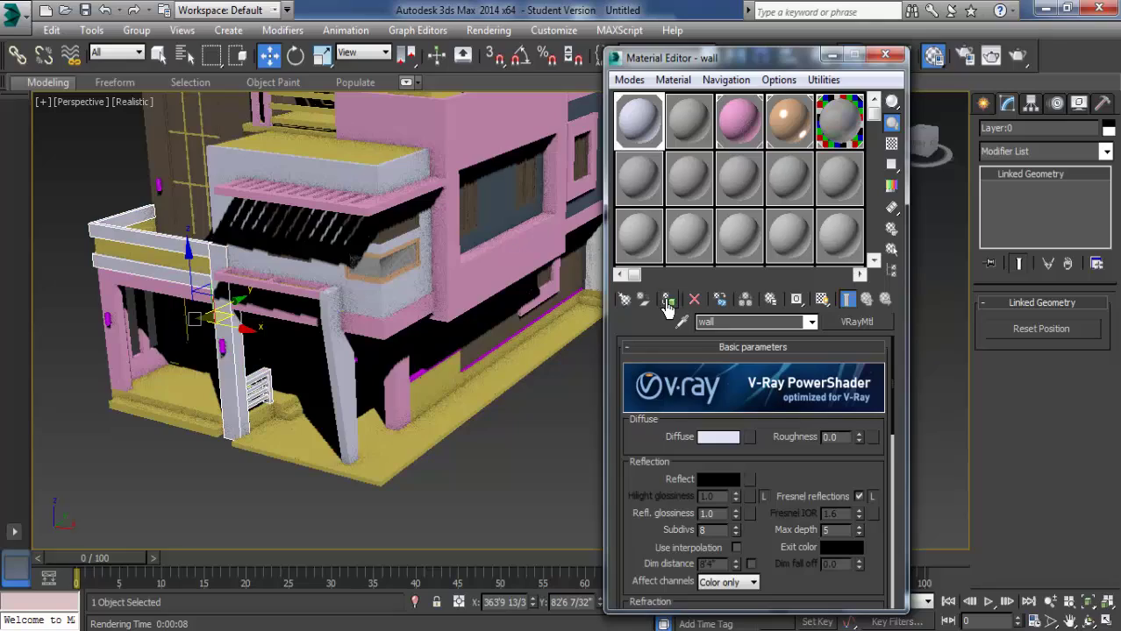
pyautogui.scroll(2, 438, 412)
pyautogui.scroll(3, 400, 426)
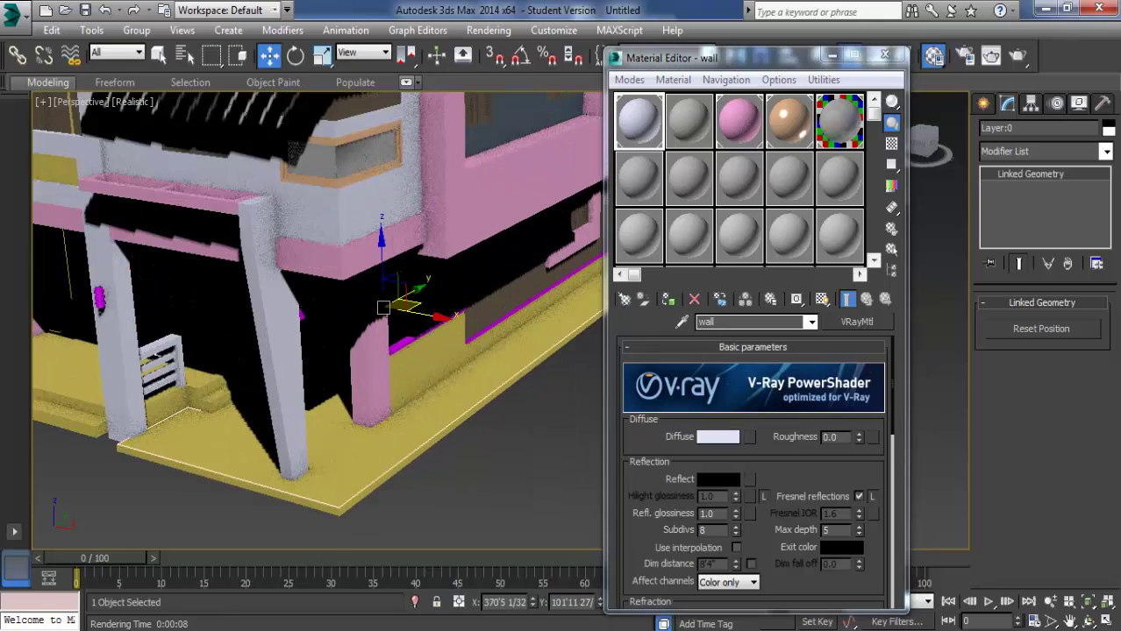
# Step: Change the Google Images query from 'wood bump' to 'tiles texture' and browse the results
pyautogui.scroll(3, 559, 279)
pyautogui.scroll(-5, 473, 248)
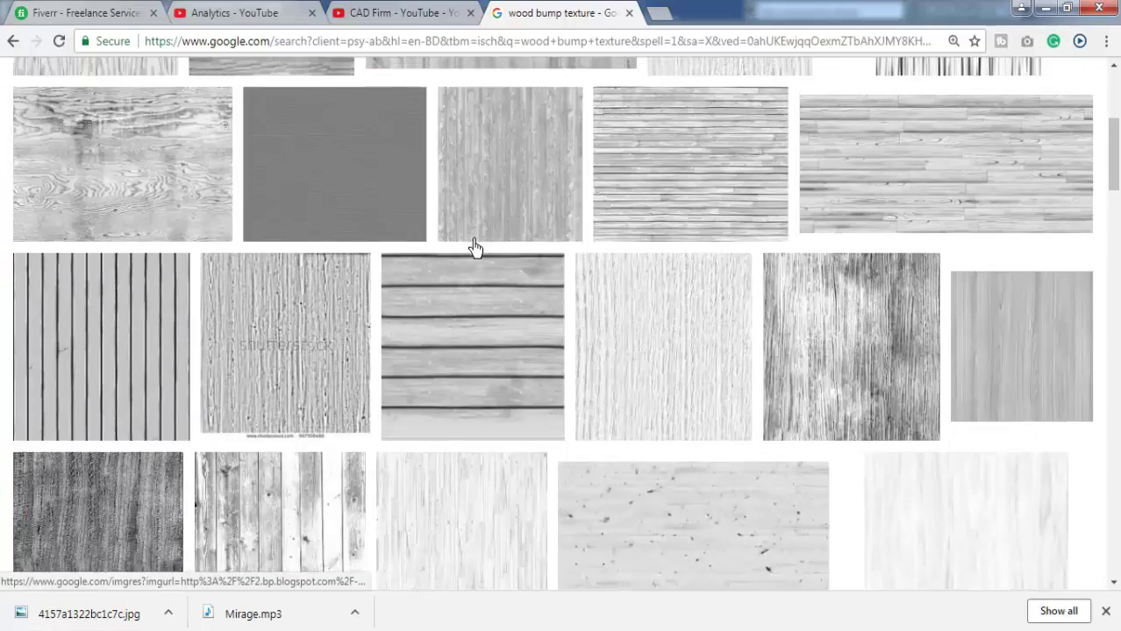
pyautogui.scroll(4, 473, 248)
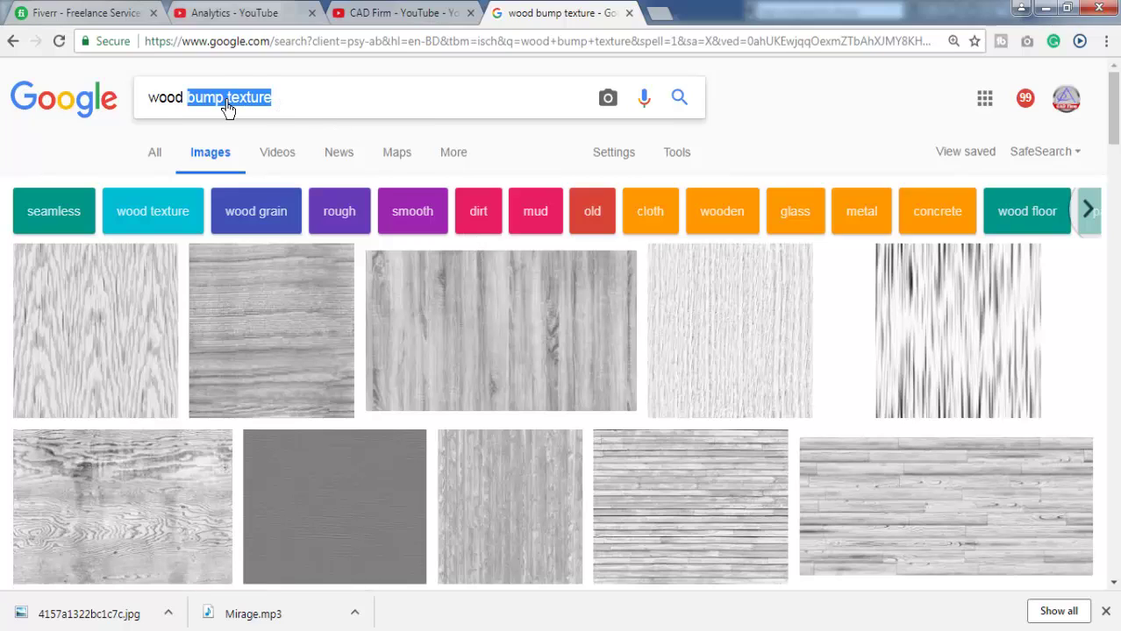
pyautogui.moveTo(224, 98); pyautogui.dragTo(114, 103)
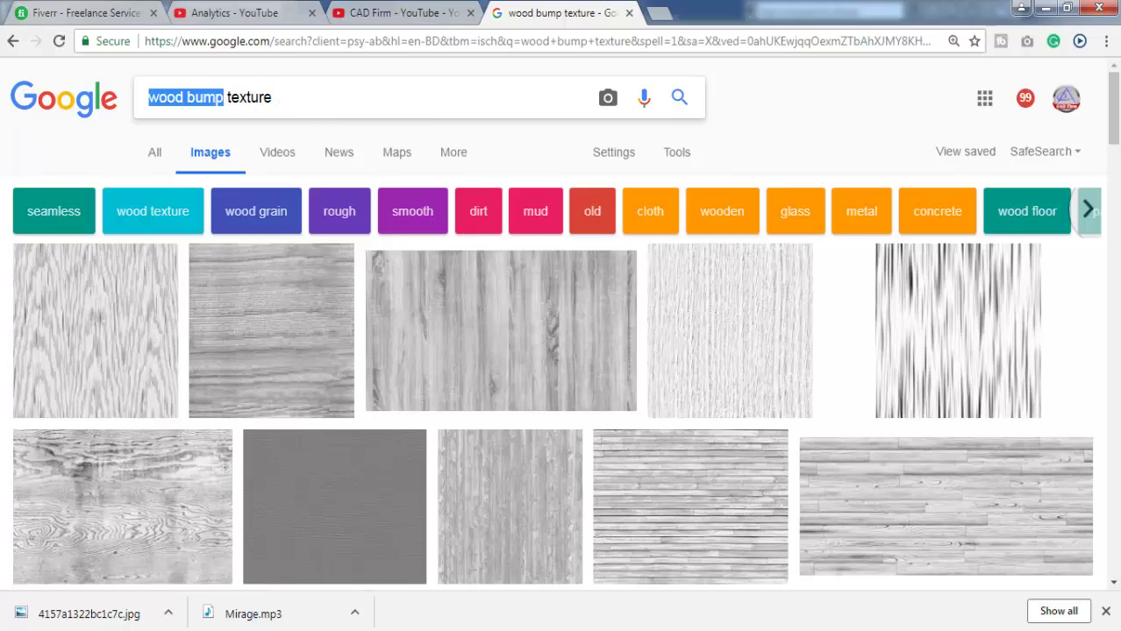
pyautogui.write('tiles')
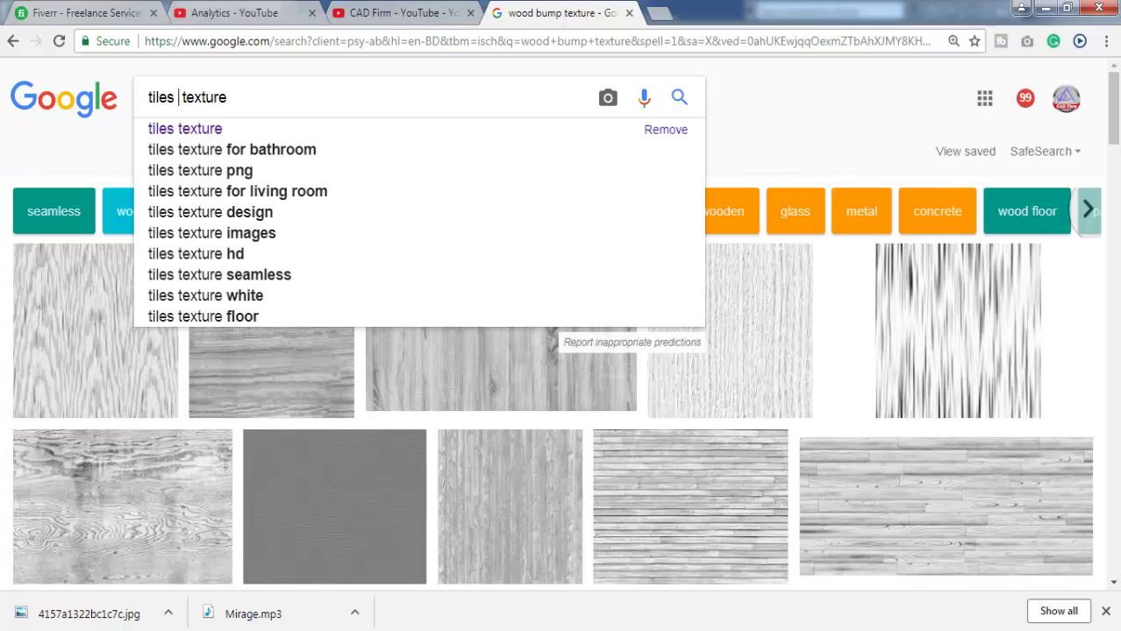
pyautogui.press('BackSpace')
pyautogui.press('Return')
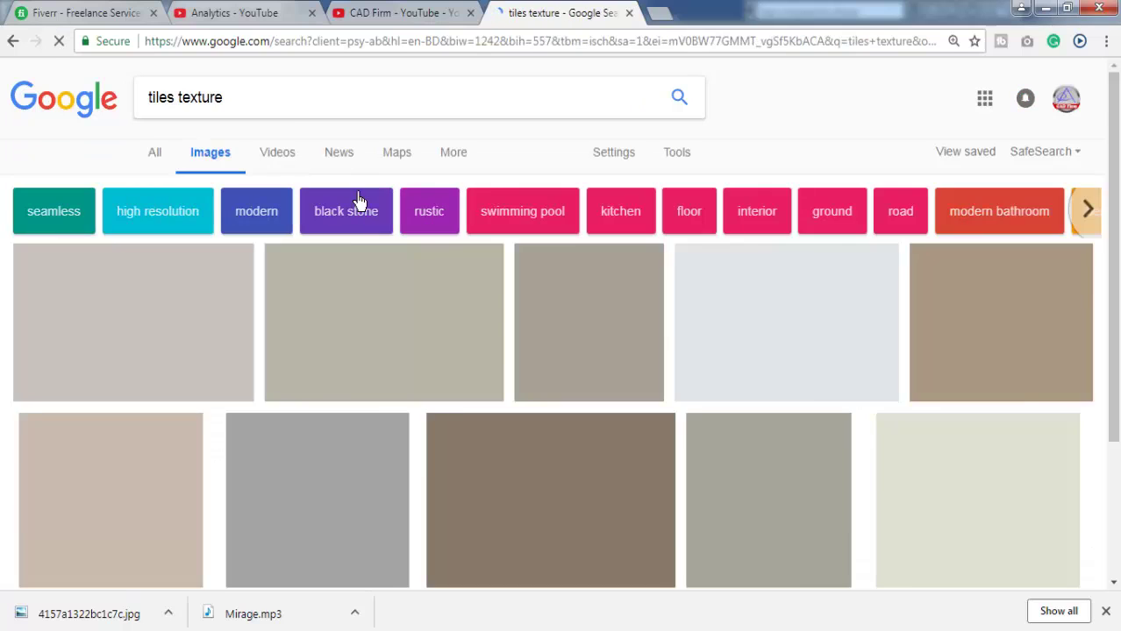
pyautogui.scroll(-1, 965, 351)
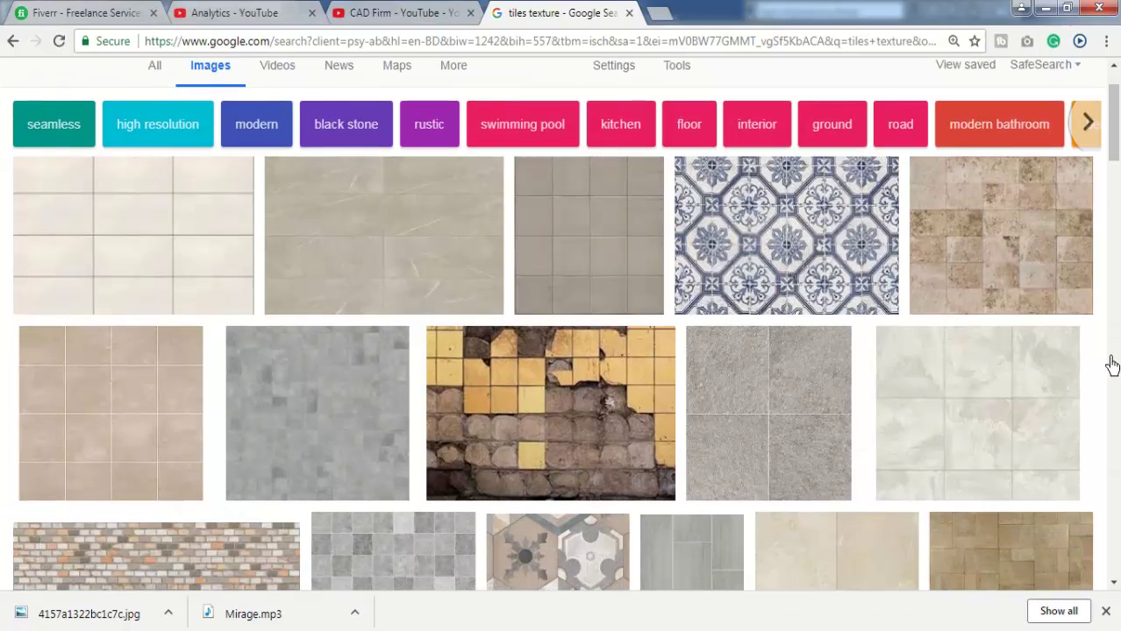
pyautogui.moveTo(1001, 235)
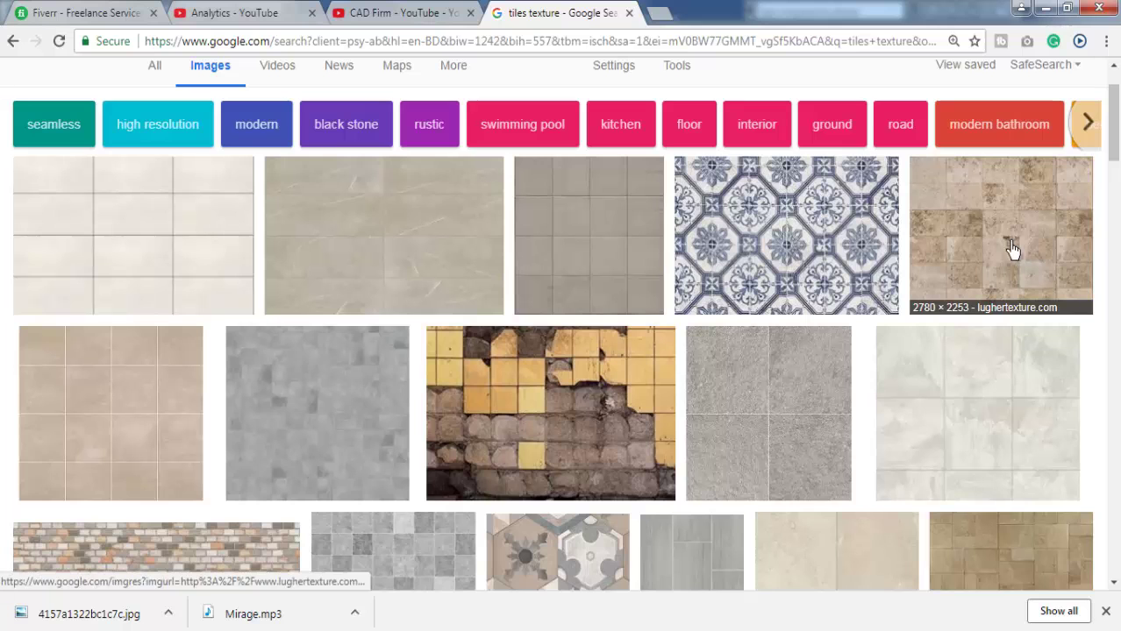
pyautogui.scroll(-2, 1010, 245)
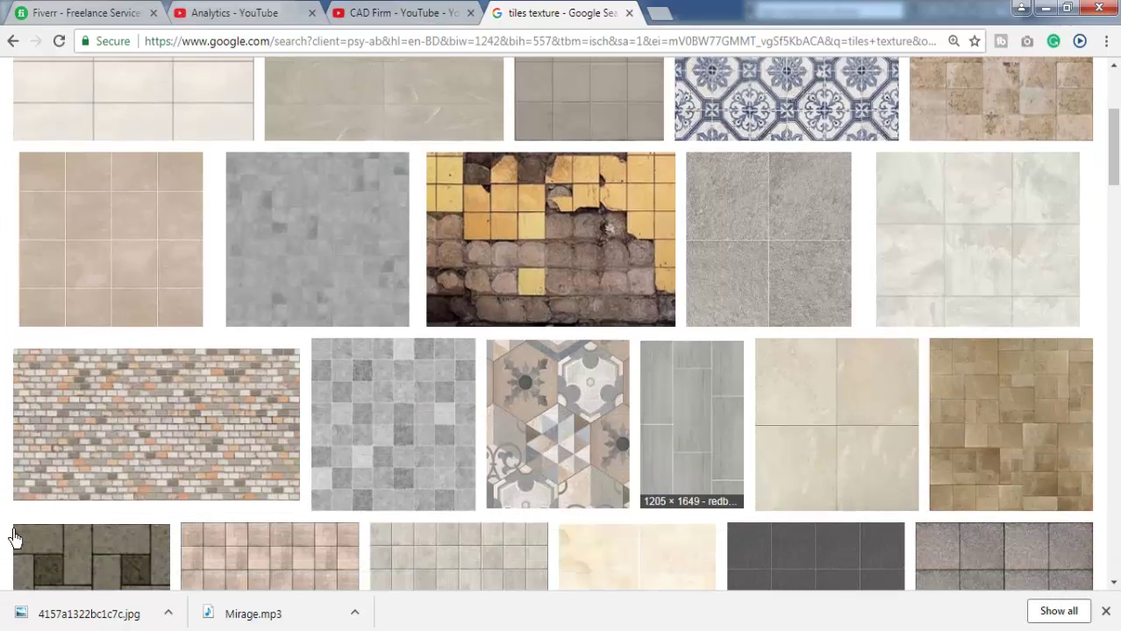
pyautogui.scroll(-2, 430, 439)
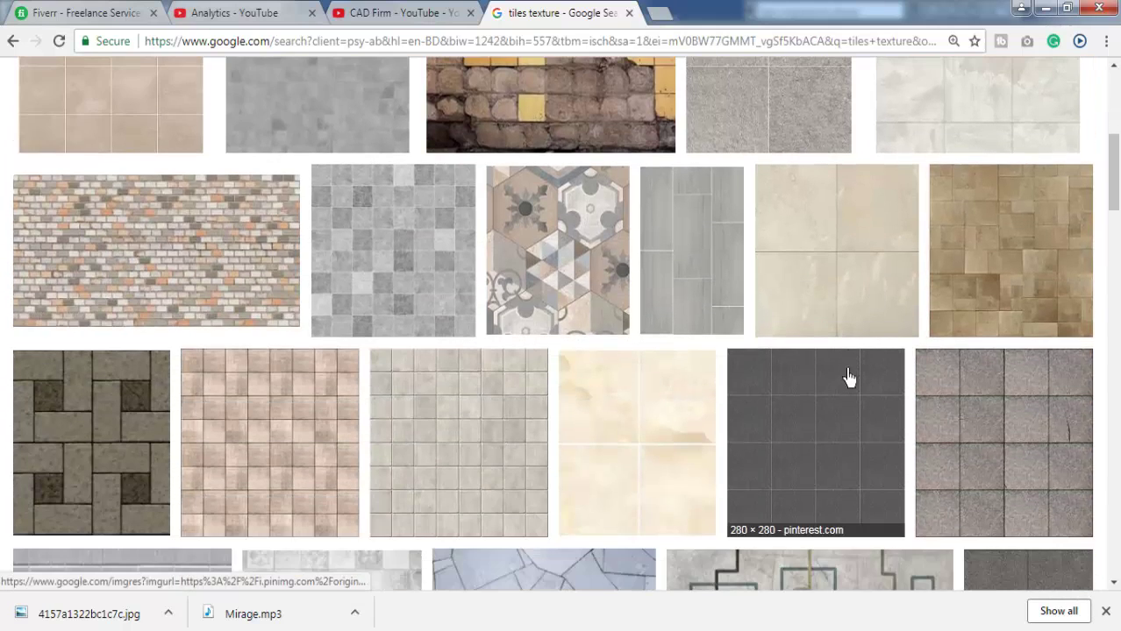
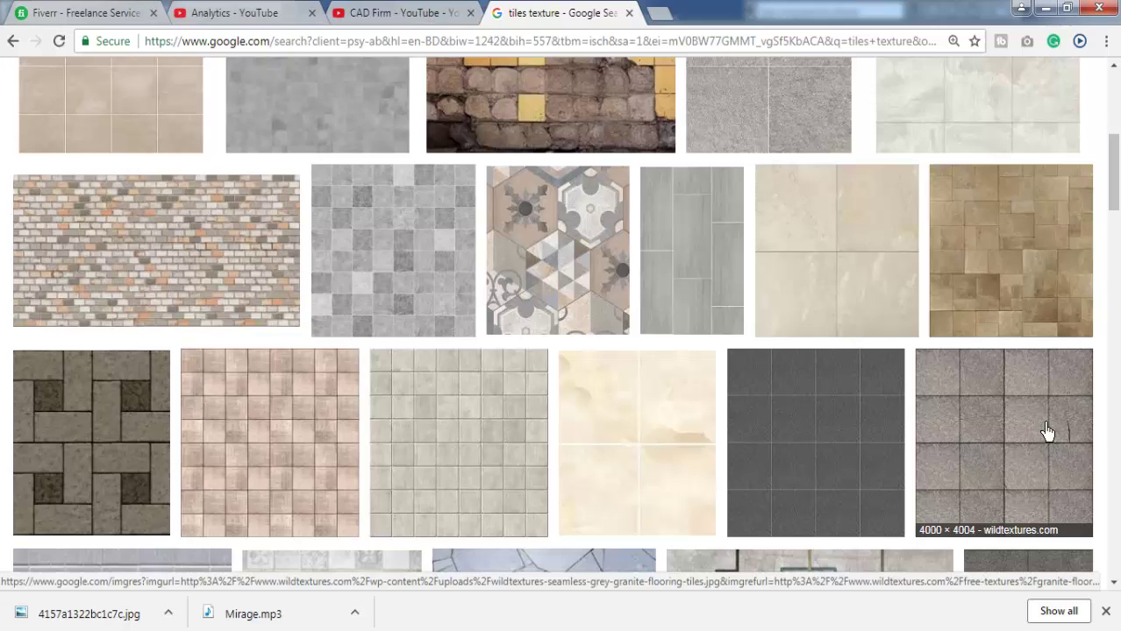
# Step: Browse the image results, preview a grey bathroom floor tile, then return to the wood bump results
pyautogui.scroll(-2, 445, 458)
pyautogui.scroll(-3, 401, 431)
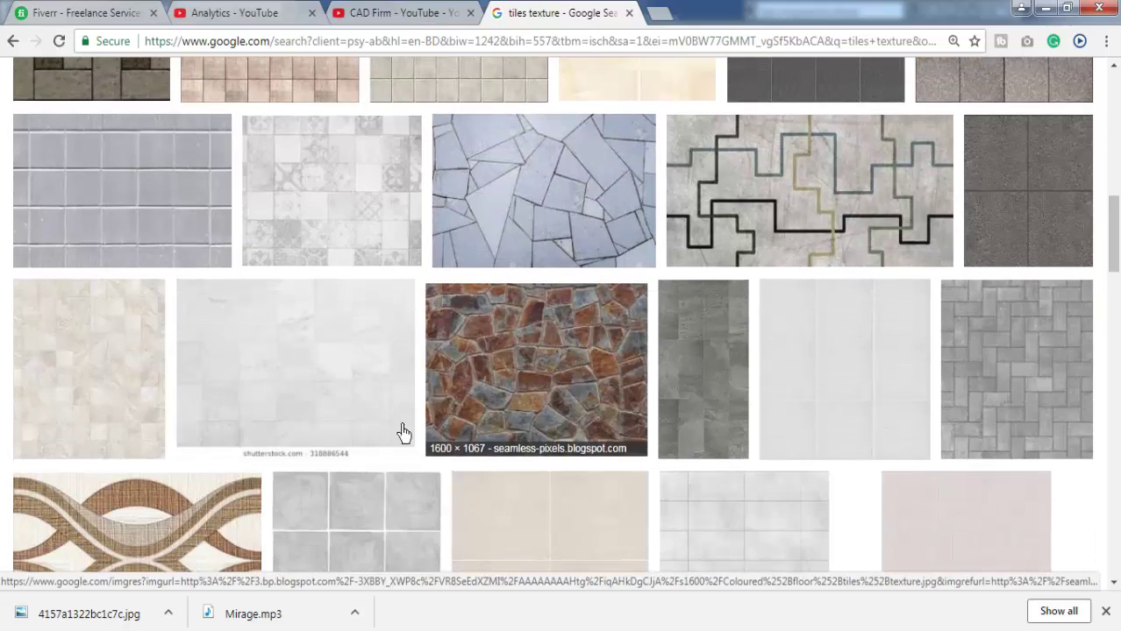
pyautogui.scroll(-5, 638, 337)
pyautogui.scroll(-3, 638, 357)
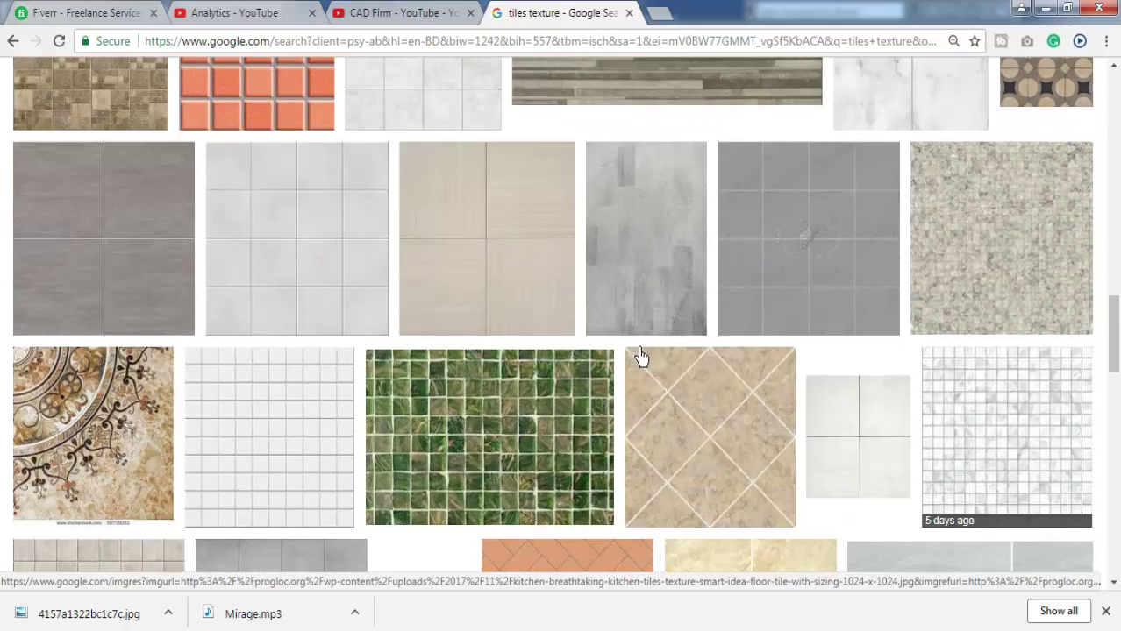
pyautogui.scroll(-3, 693, 386)
pyautogui.scroll(-5, 713, 395)
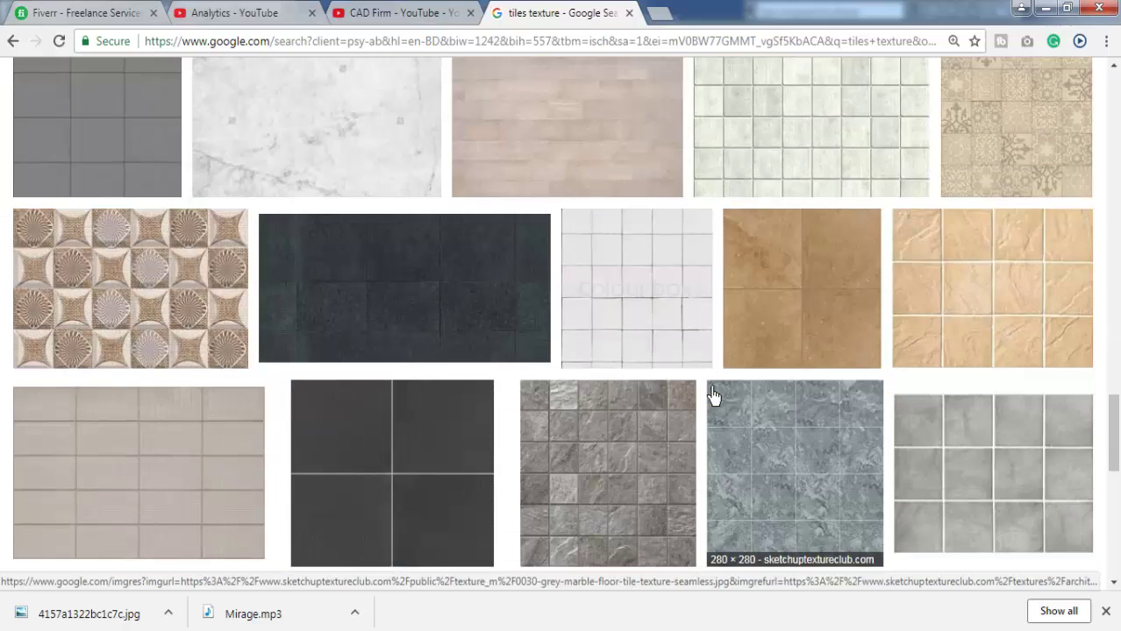
pyautogui.scroll(-2, 713, 396)
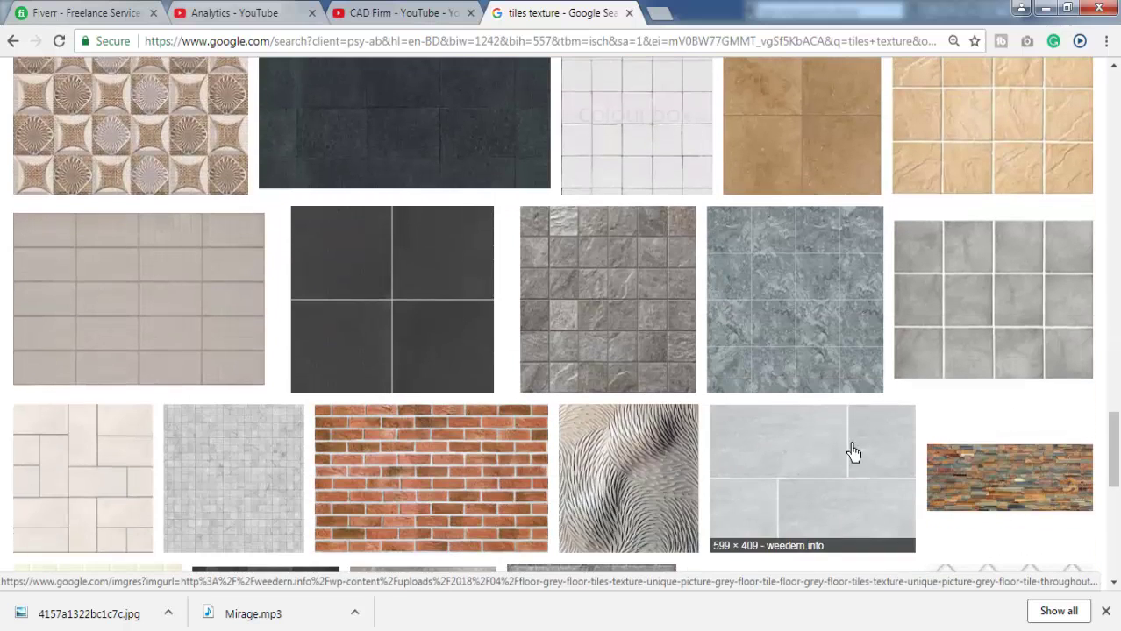
pyautogui.click(1035, 293)
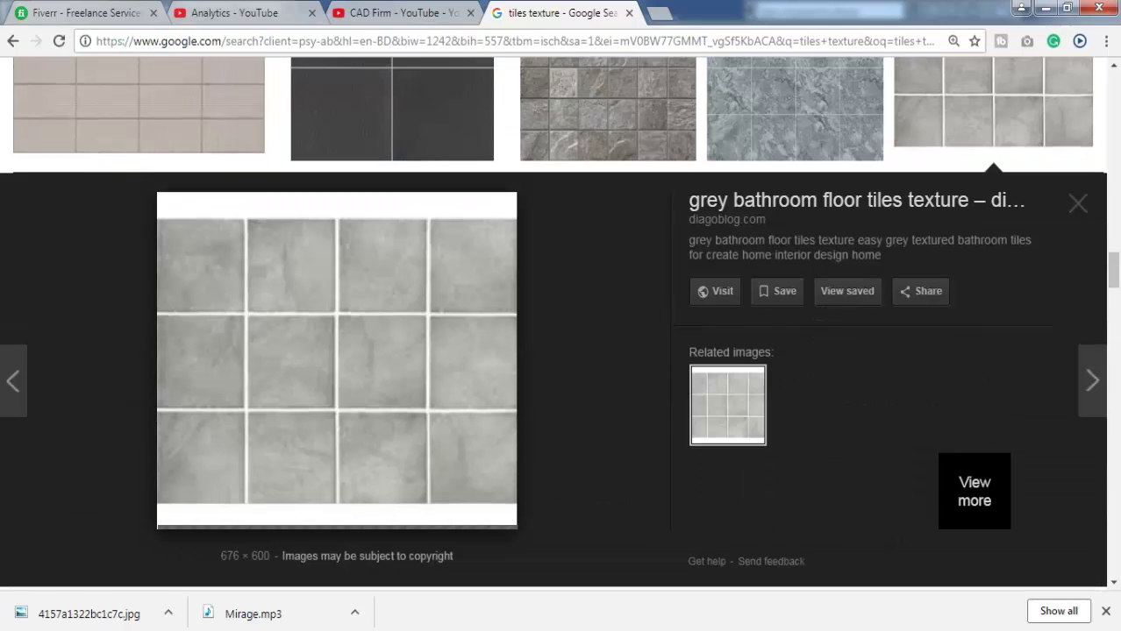
pyautogui.click(12, 42)
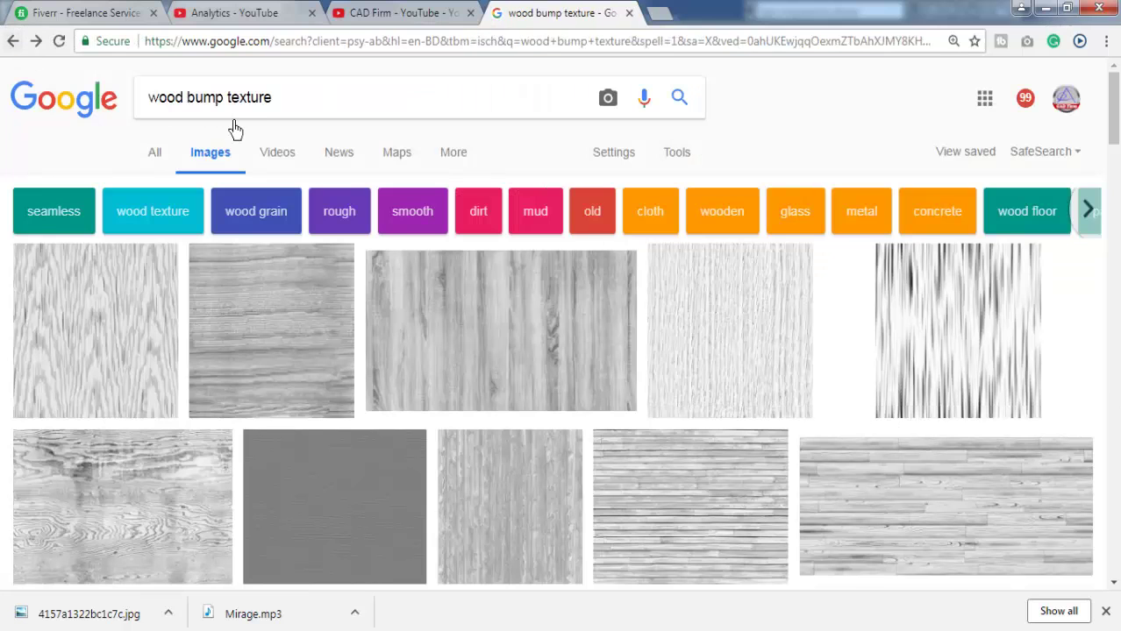
# Step: Replace the 'wood bump' query with 'tiles' and scroll through the new image results
pyautogui.moveTo(224, 97); pyautogui.dragTo(147, 97)
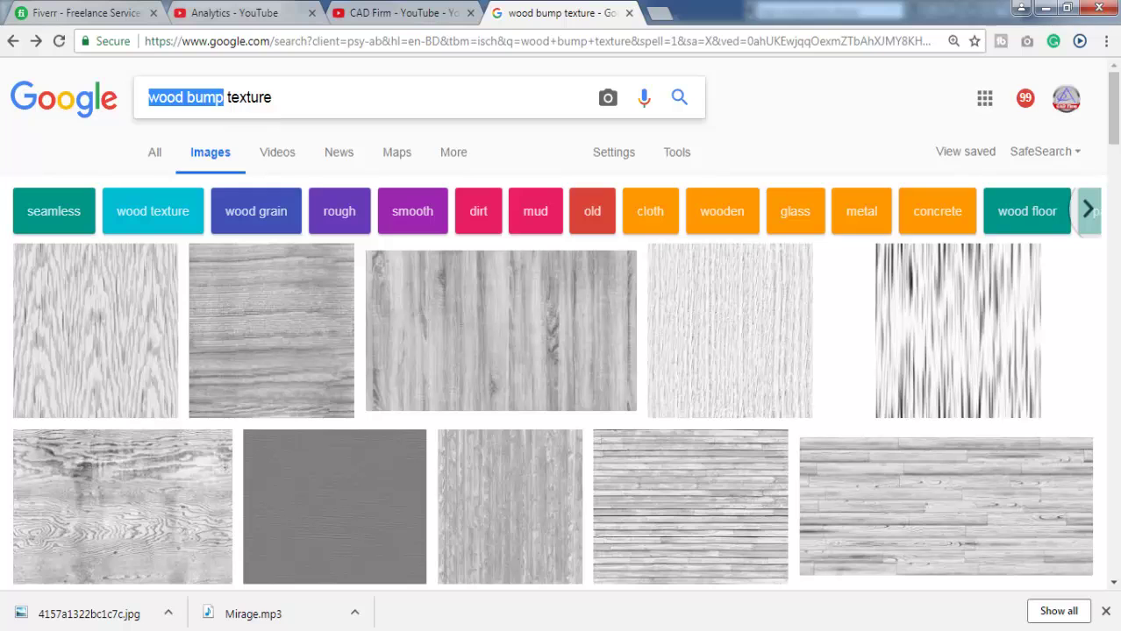
pyautogui.write('tiles')
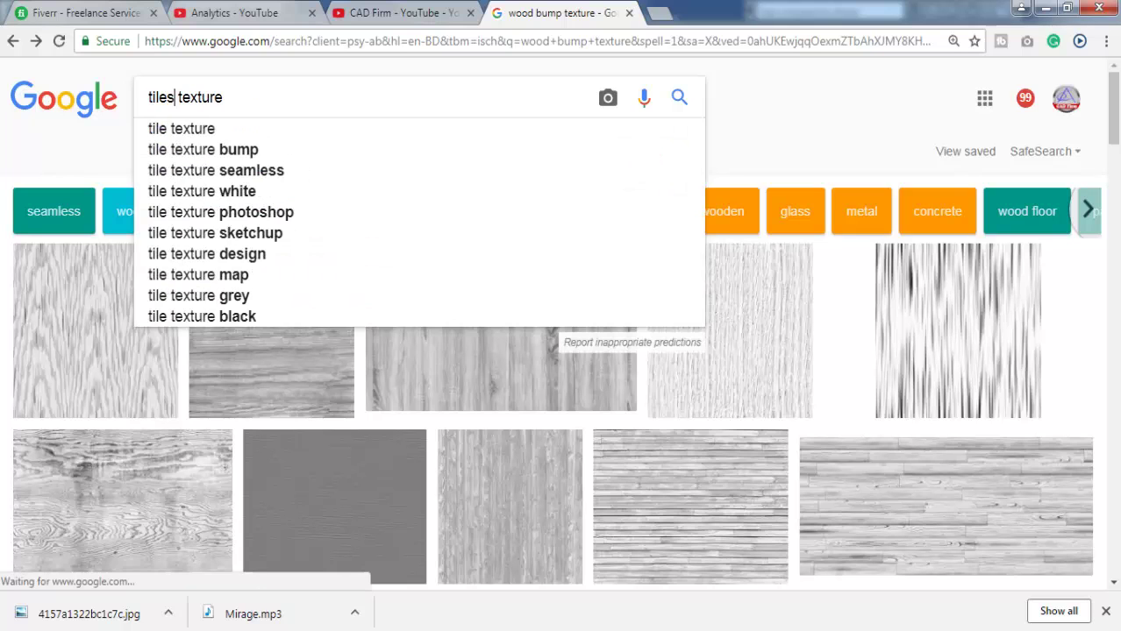
pyautogui.press('Return')
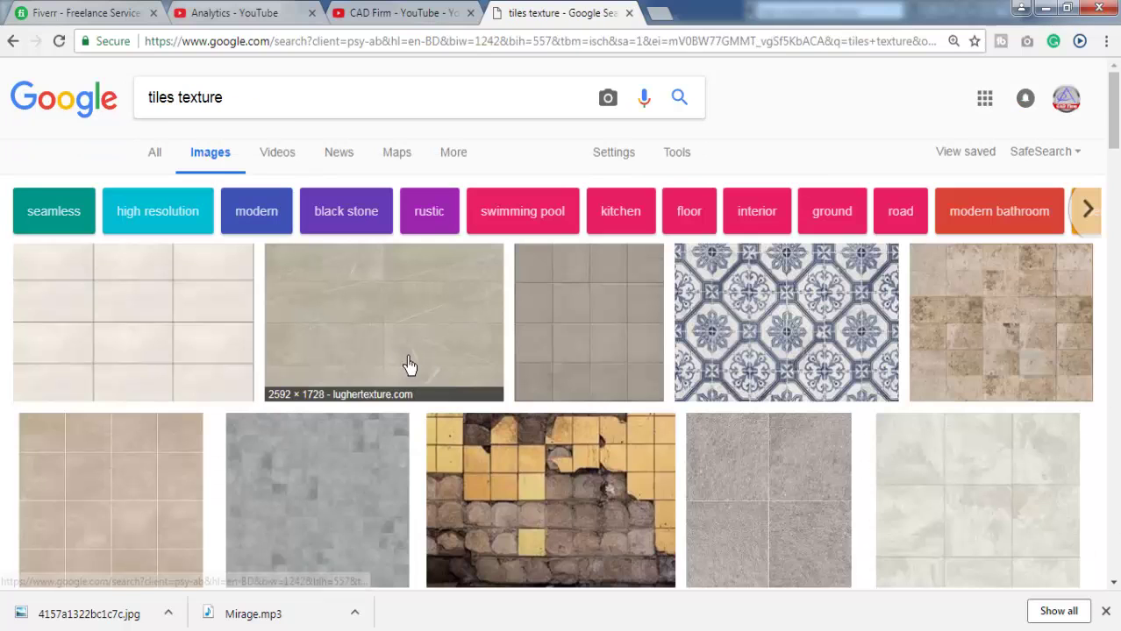
pyautogui.scroll(-2, 851, 425)
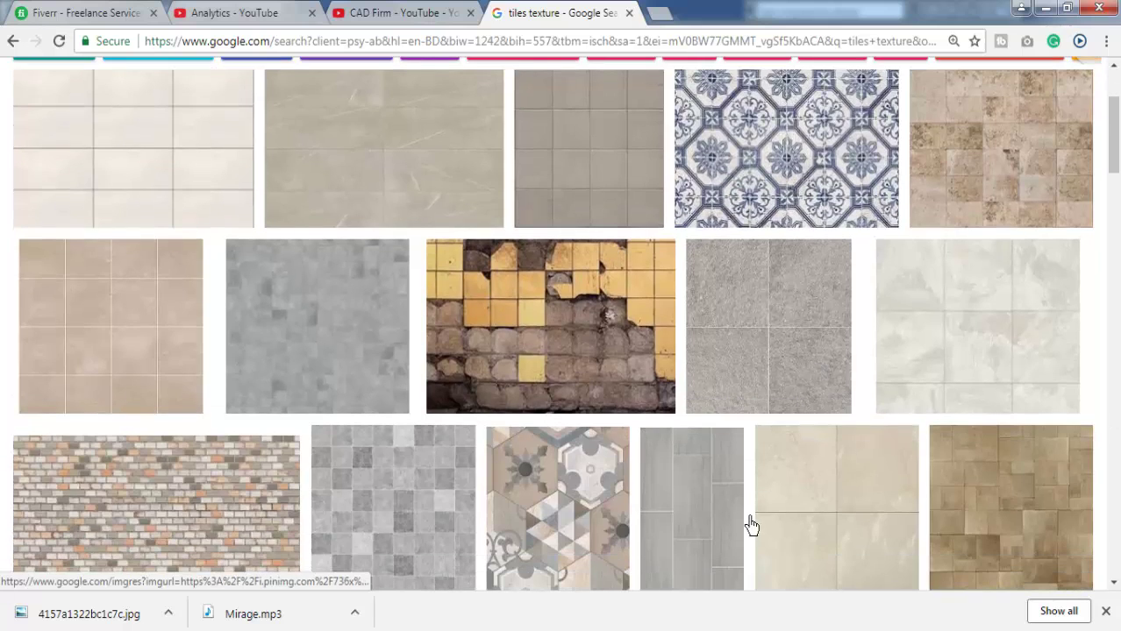
pyautogui.scroll(-2, 750, 522)
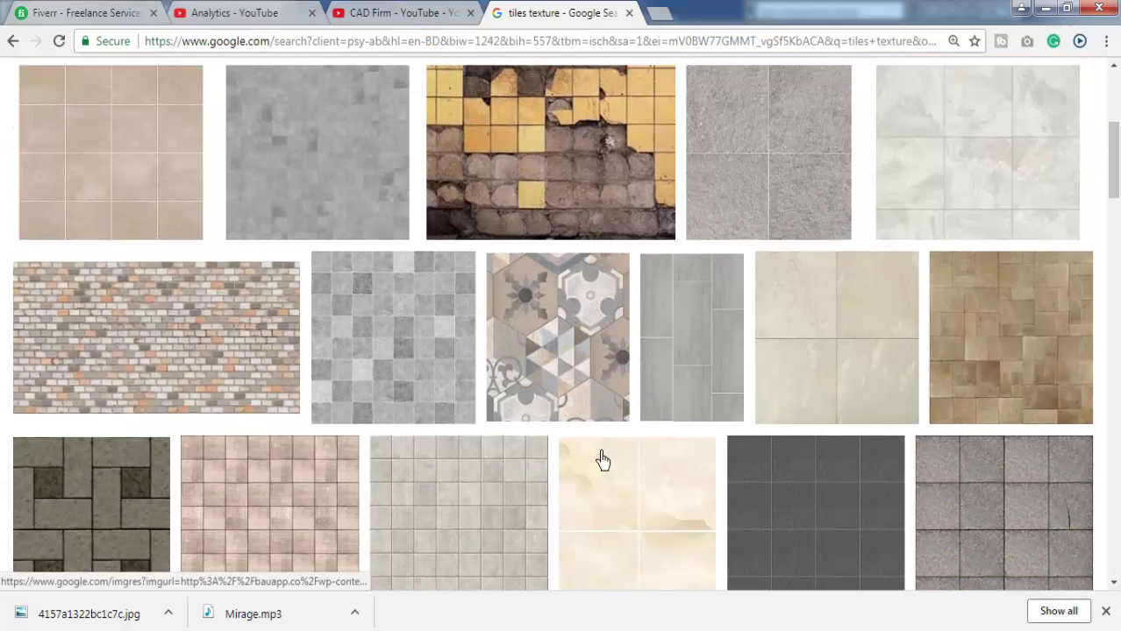
pyautogui.scroll(-3, 613, 470)
pyautogui.scroll(-2, 632, 480)
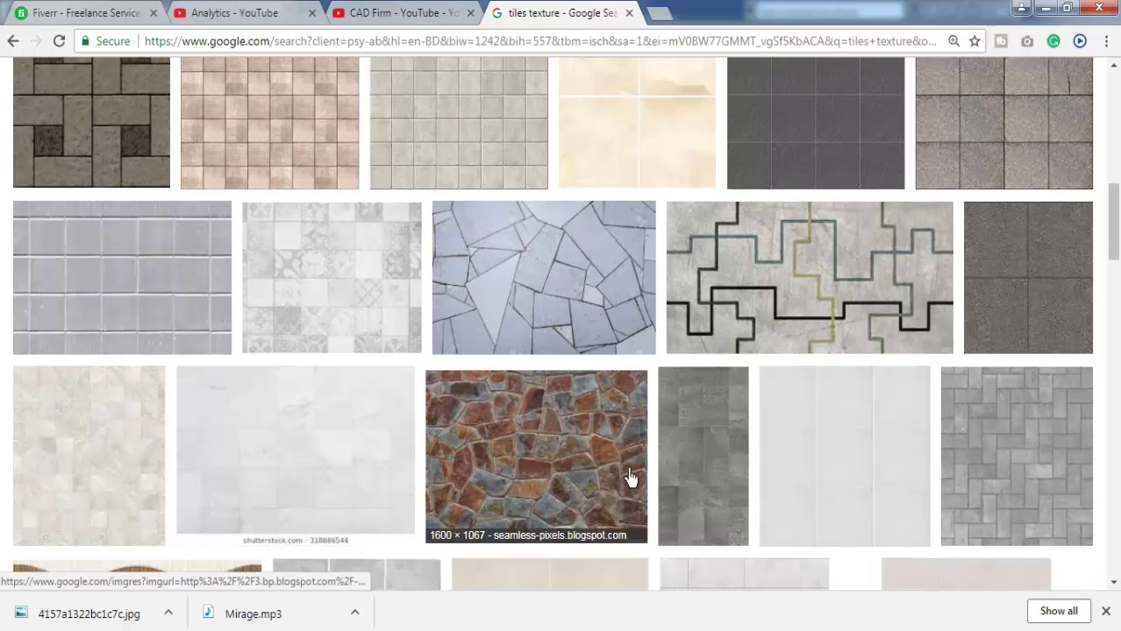
pyautogui.scroll(3, 737, 421)
# Step: Save the dark square tile texture to the Desktop as tiles.jpg
pyautogui.click(792, 383)
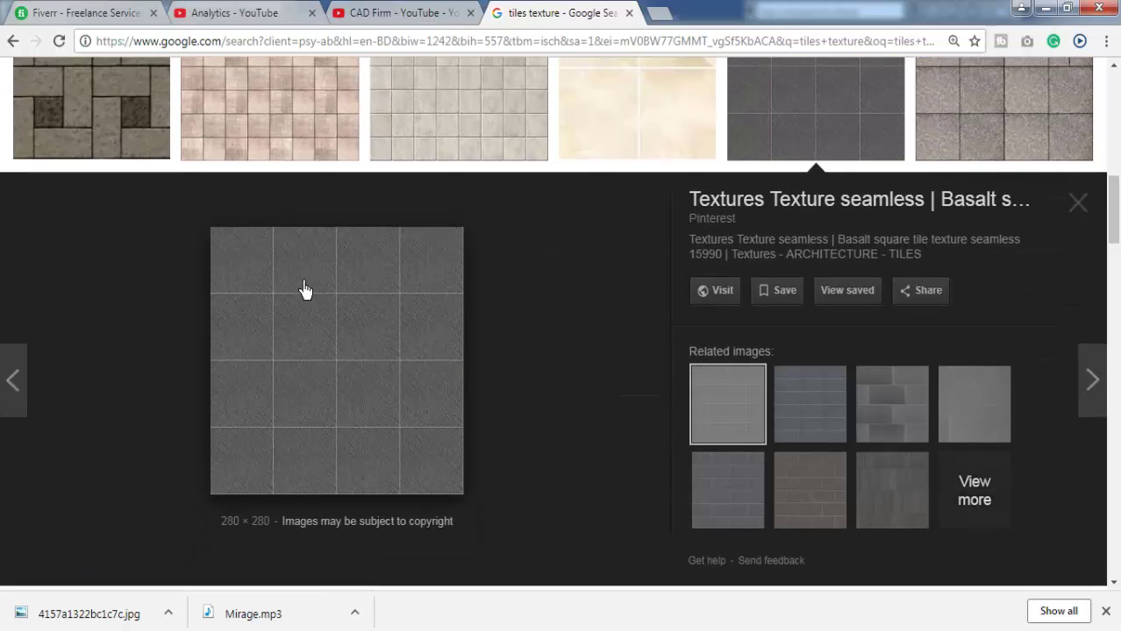
pyautogui.rightClick(330, 297)
pyautogui.click(416, 463)
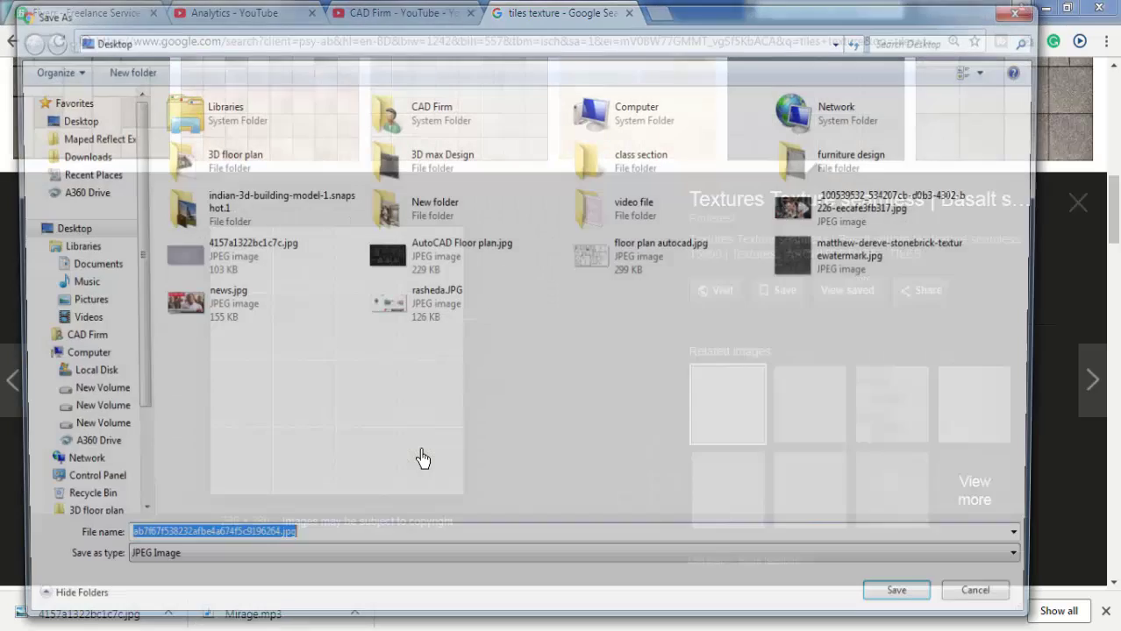
pyautogui.write('tiles')
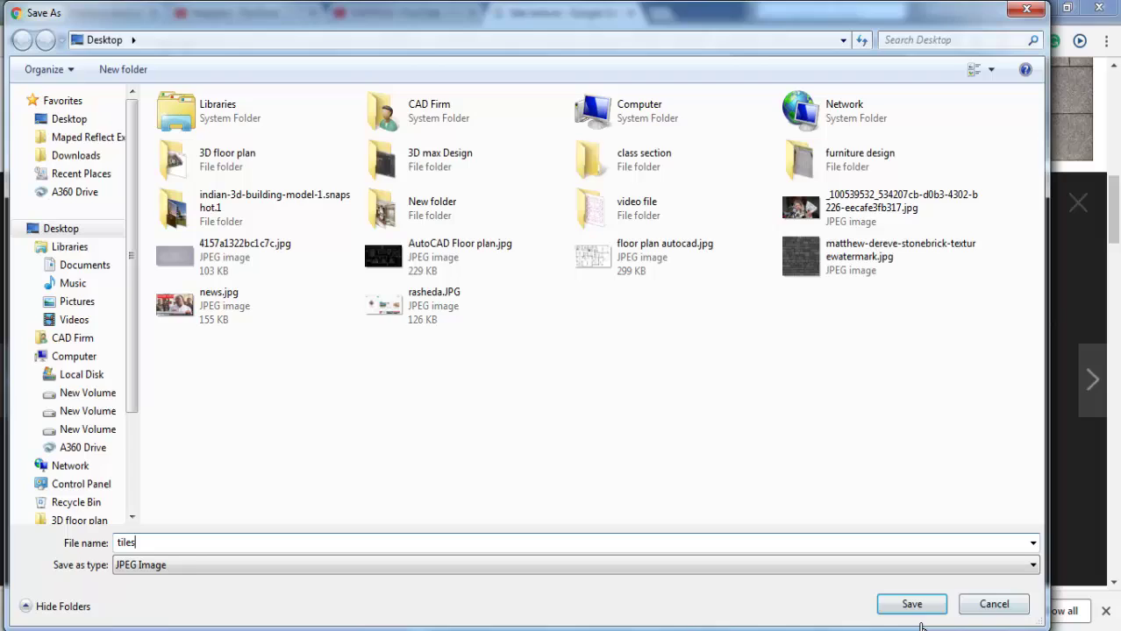
pyautogui.click(912, 604)
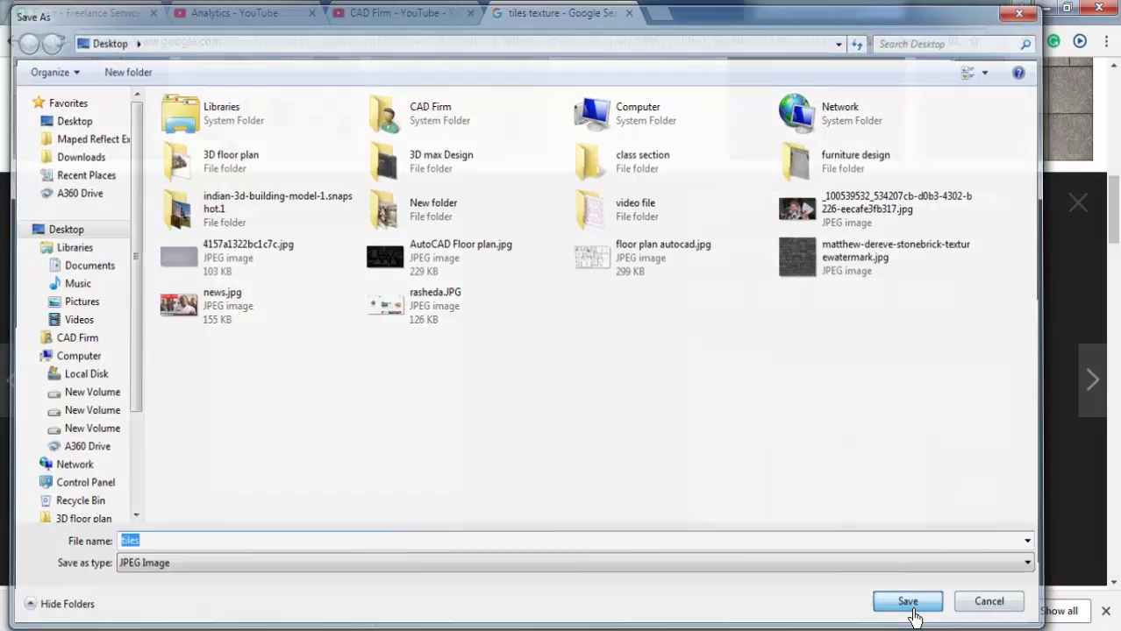
# Step: Back in 3ds Max, pick an empty material slot and name it tiles
pyautogui.click(1045, 8)
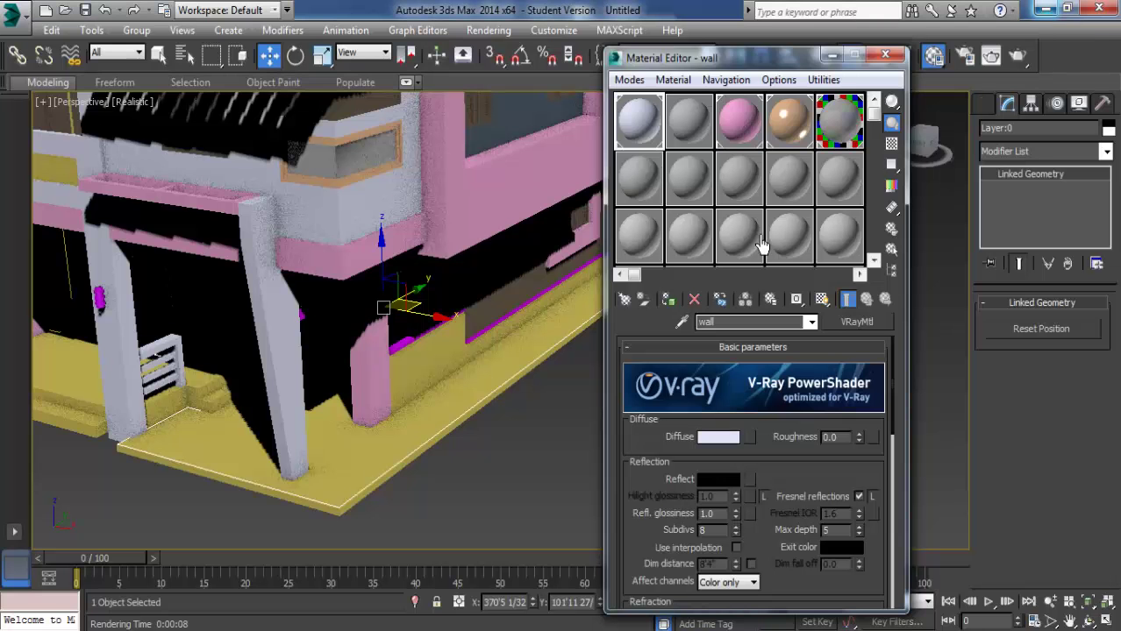
pyautogui.click(657, 178)
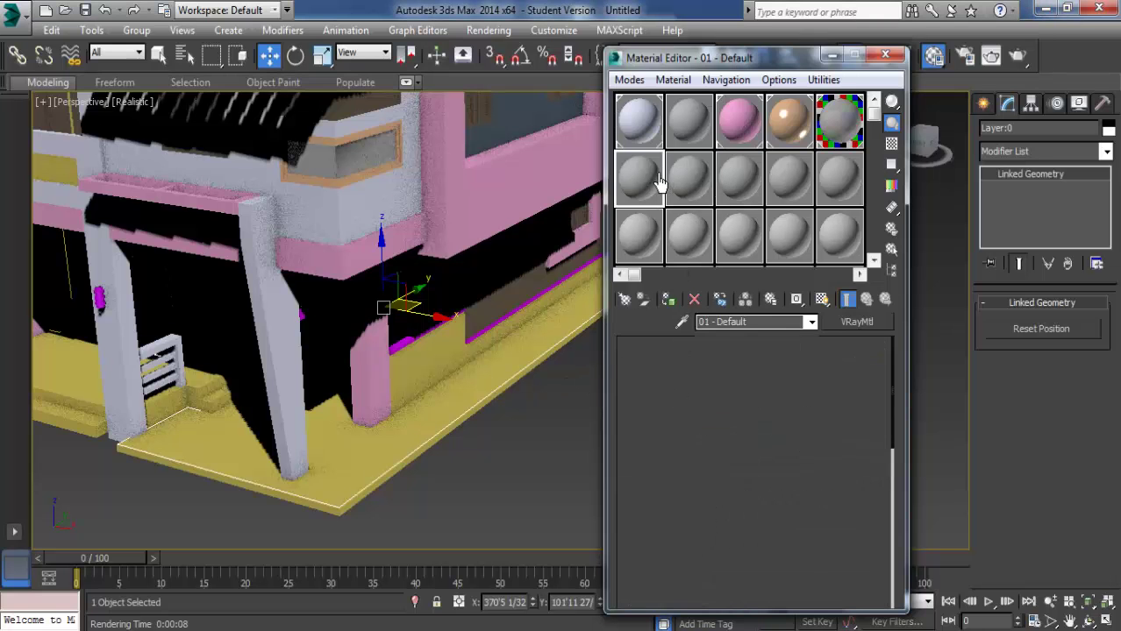
pyautogui.click(768, 324)
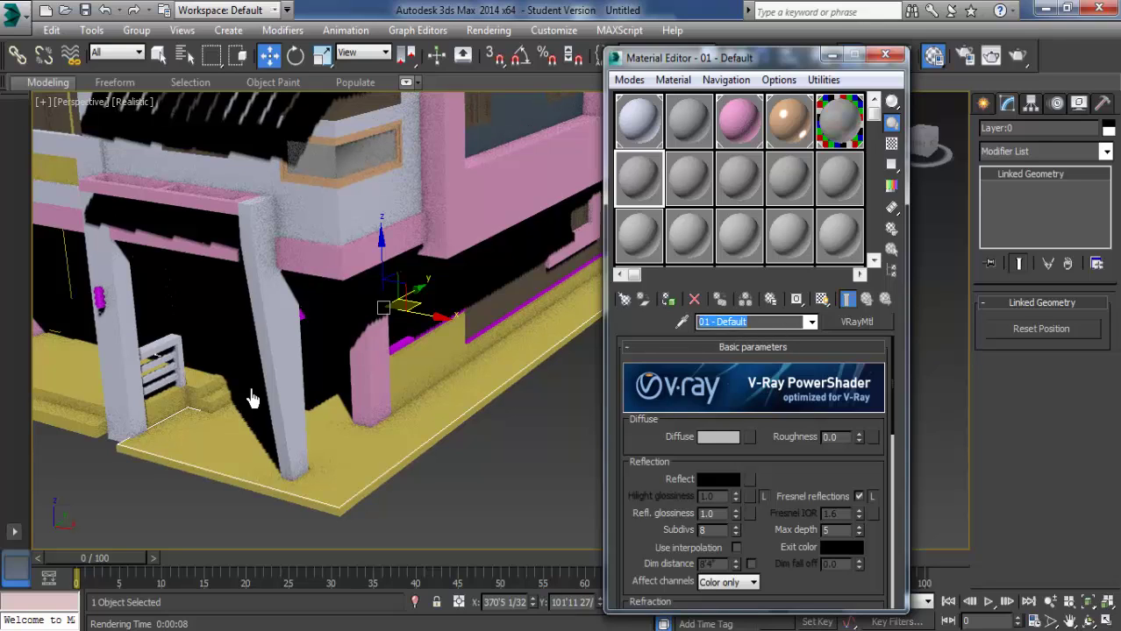
pyautogui.write('tiles')
pyautogui.hotkey('ctrl', 'z')
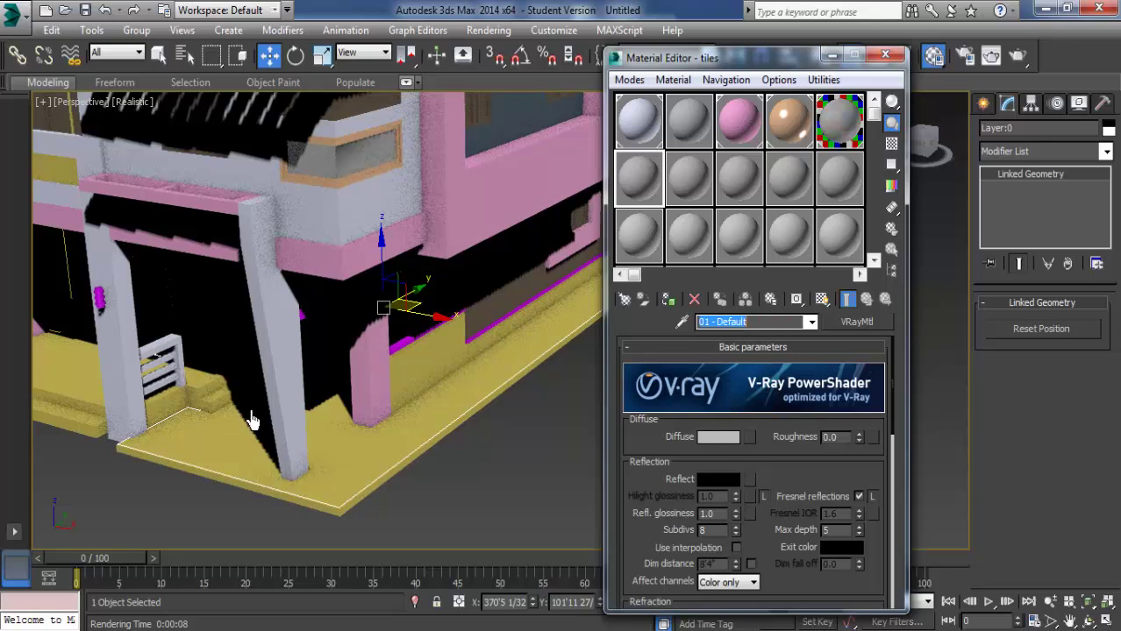
pyautogui.write('tiles')
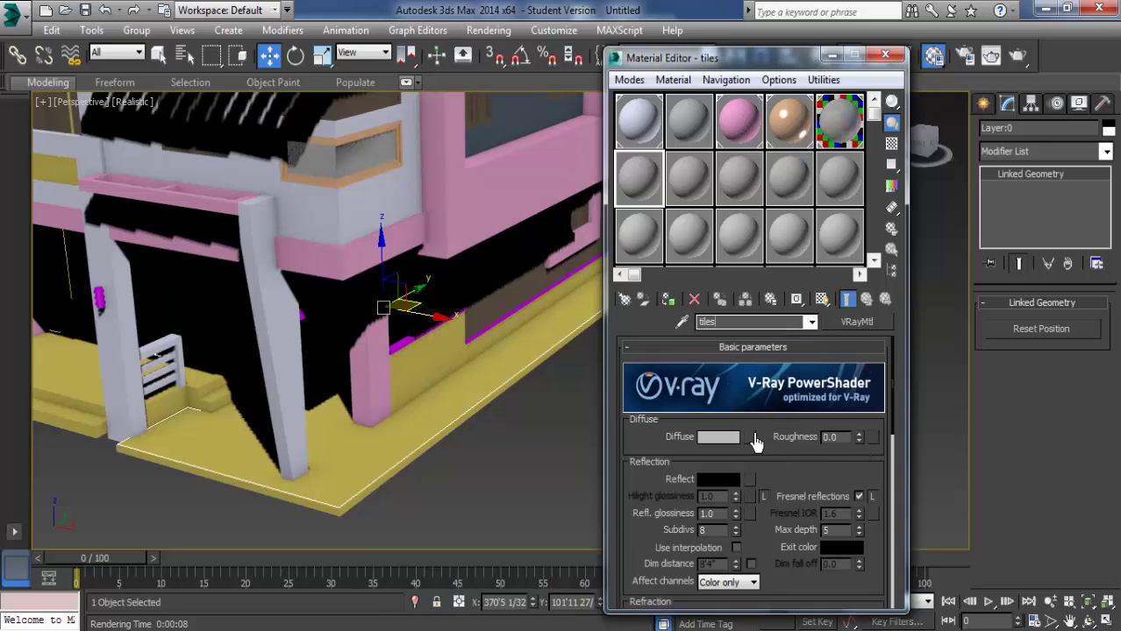
# Step: Load tiles.jpg from the Desktop as a Bitmap diffuse map for the tiles material
pyautogui.click(752, 437)
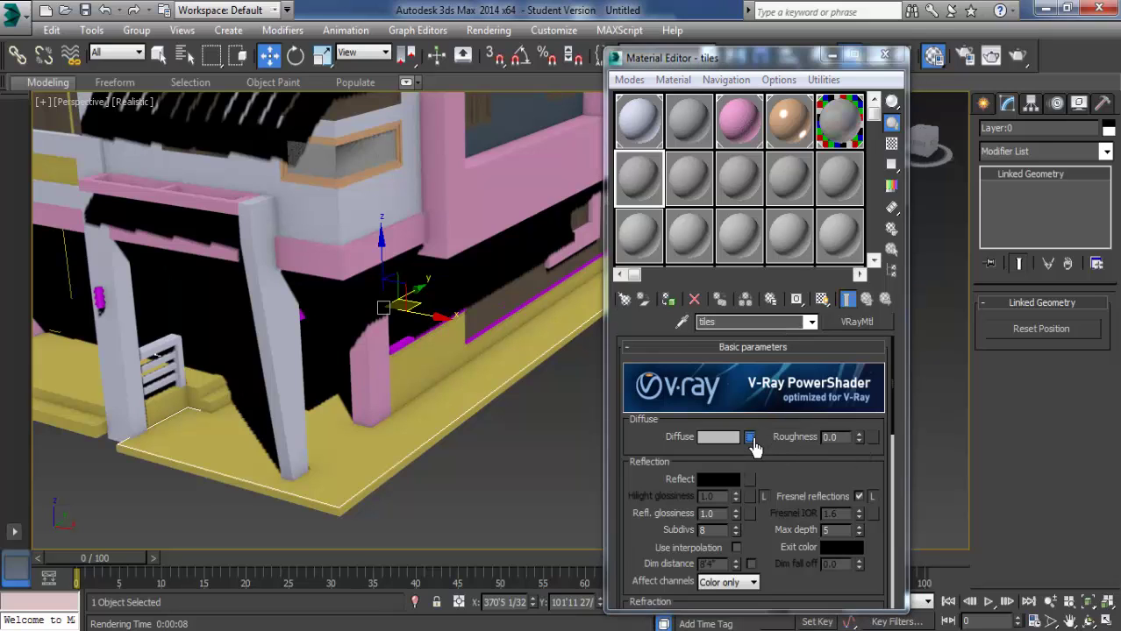
pyautogui.doubleClick(362, 195)
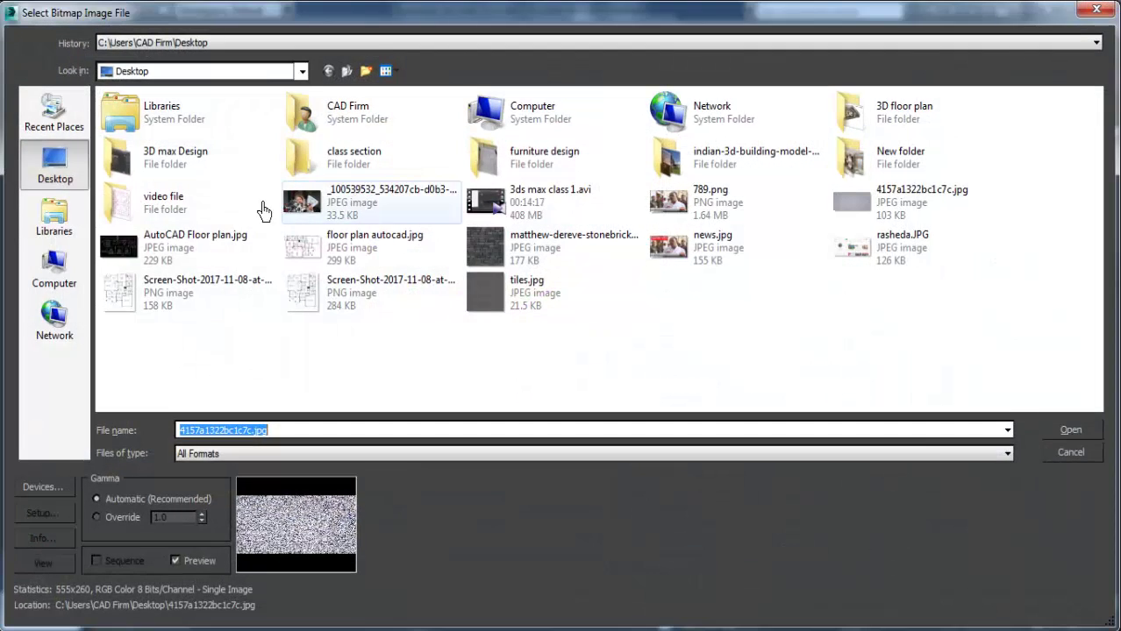
pyautogui.click(520, 302)
pyautogui.doubleClick(520, 302)
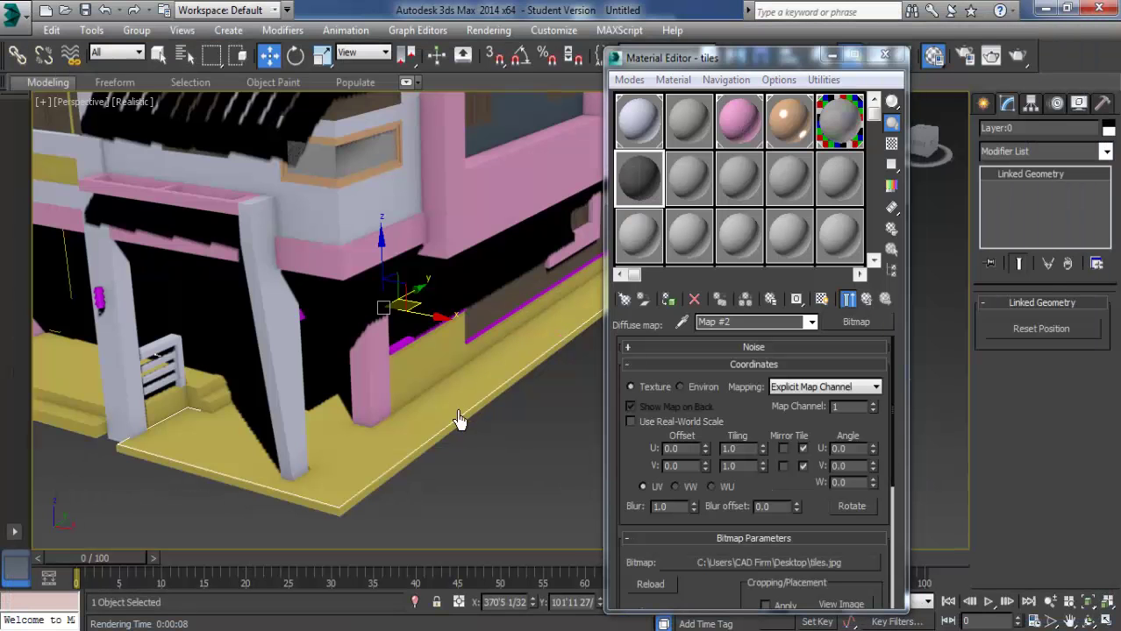
# Step: Assign the tiles material to the selected floor slab
pyautogui.click(666, 301)
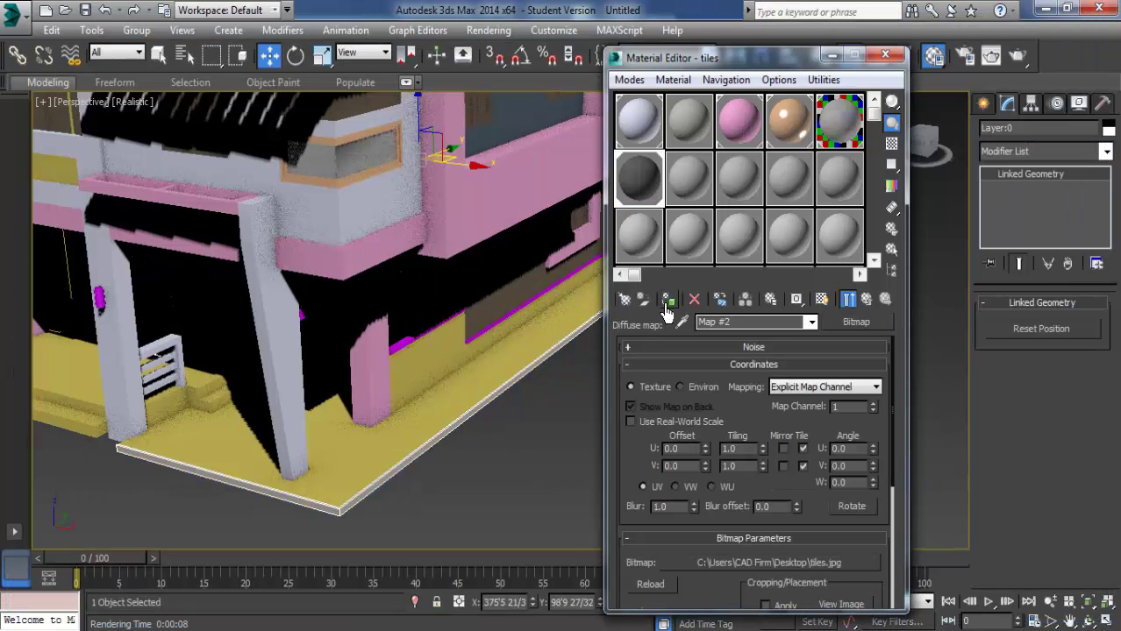
pyautogui.click(382, 462)
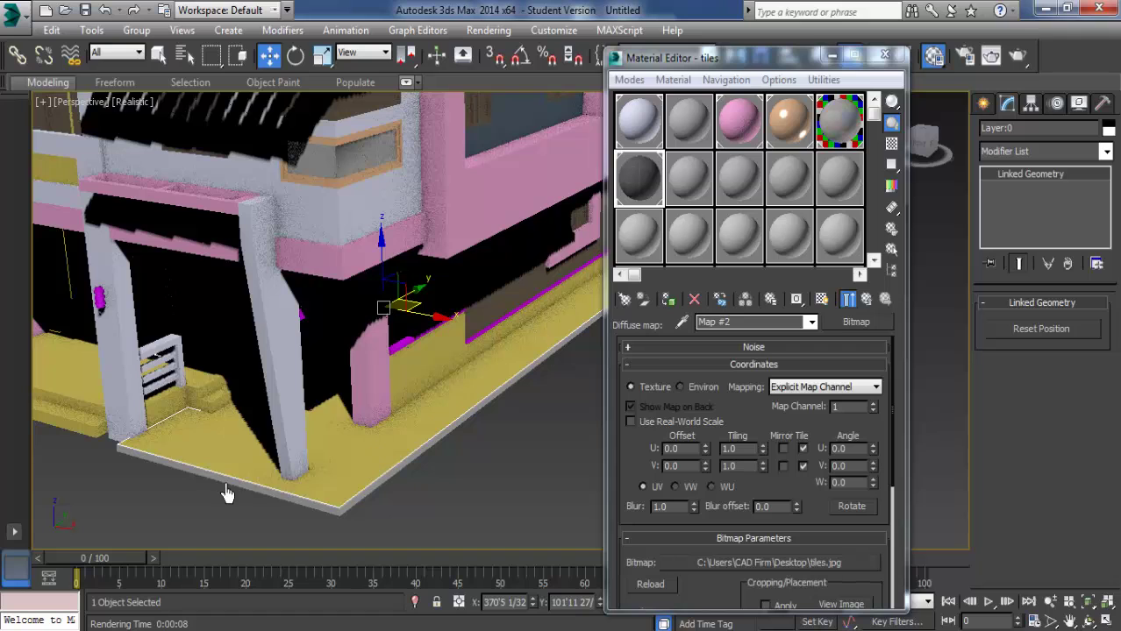
pyautogui.click(669, 301)
pyautogui.scroll(-2, 422, 471)
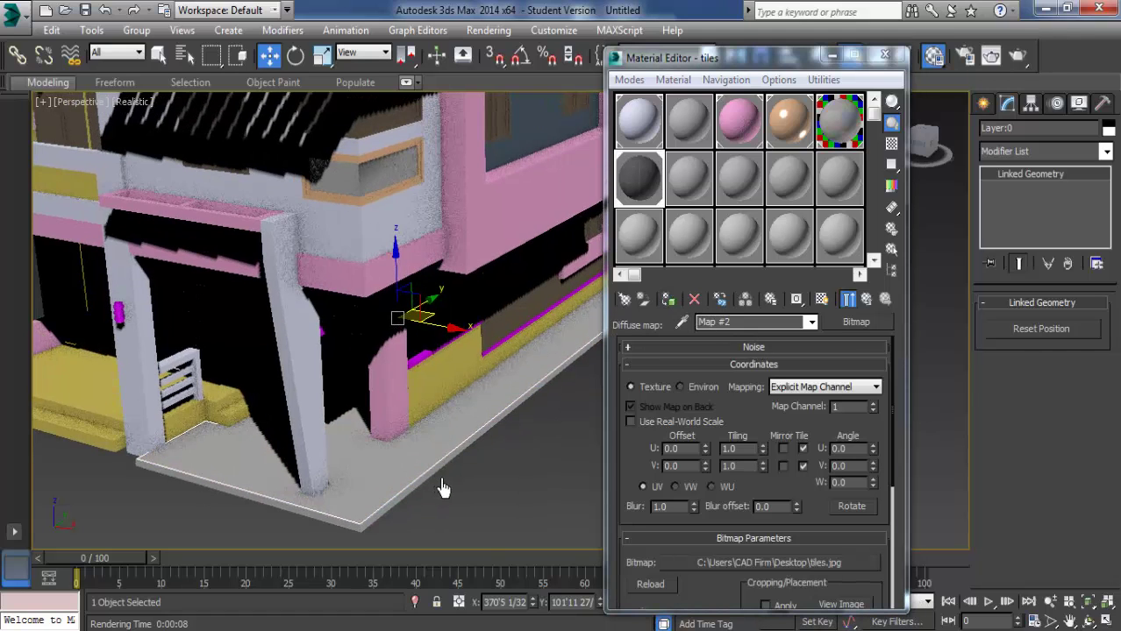
pyautogui.scroll(-2, 527, 483)
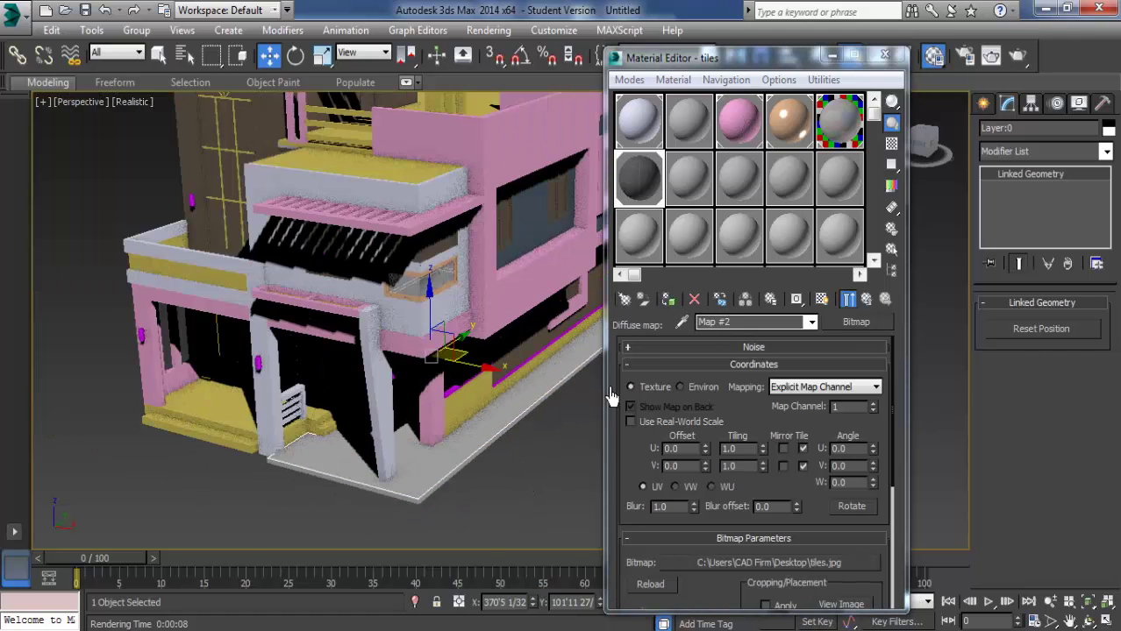
# Step: Review the tiles material's diffuse bitmap settings and return to its main parameters
pyautogui.click(865, 303)
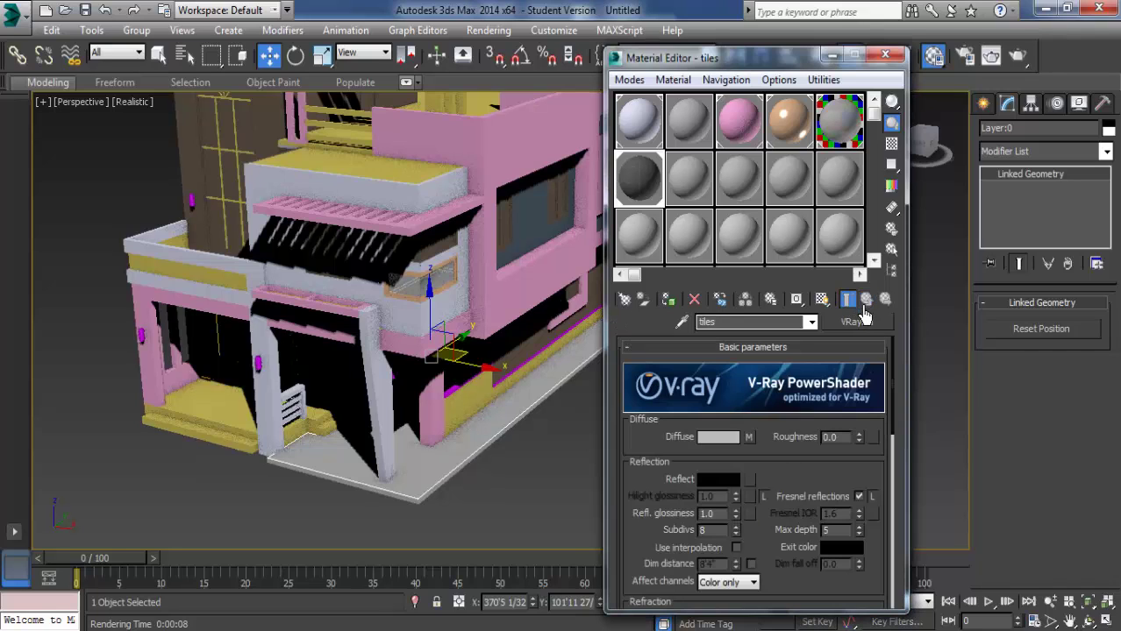
pyautogui.rightClick(750, 440)
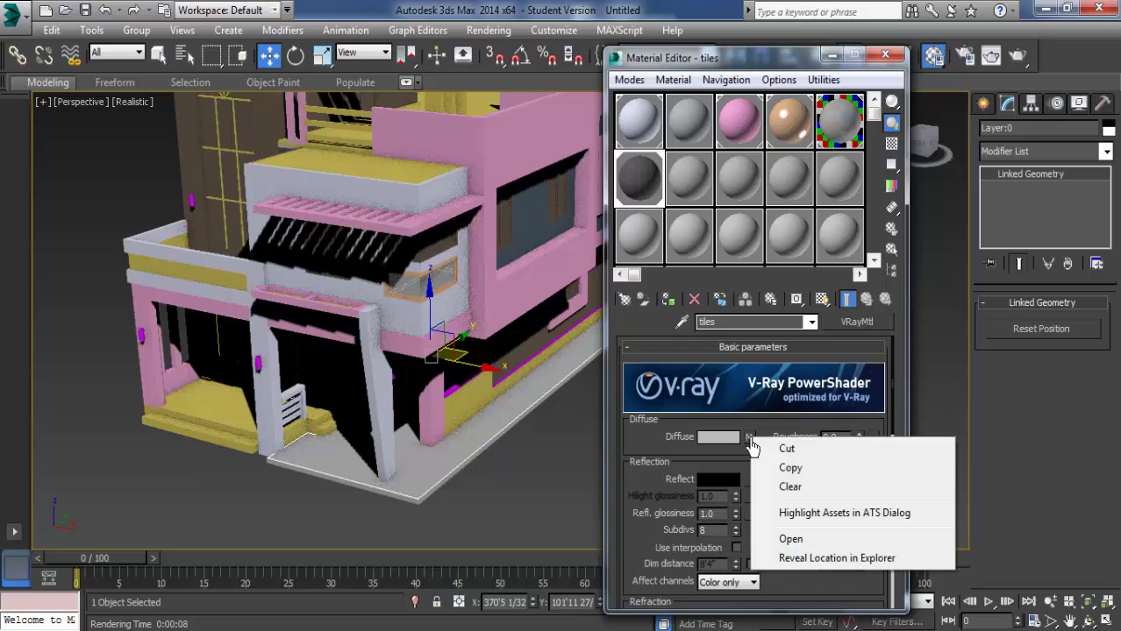
pyautogui.click(748, 439)
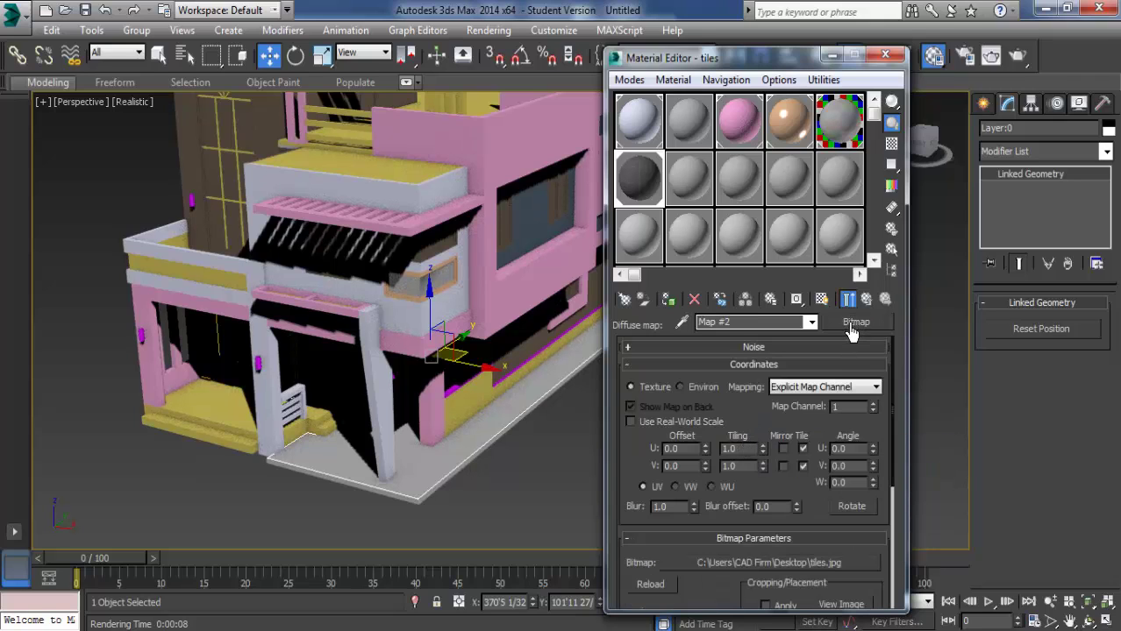
pyautogui.click(866, 301)
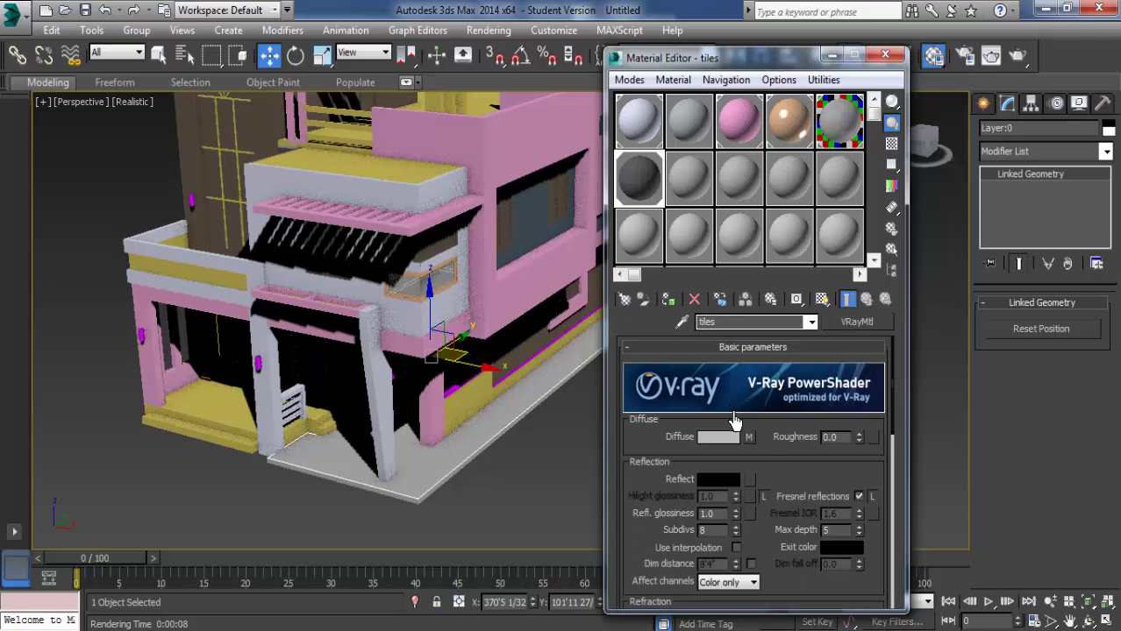
pyautogui.rightClick(750, 441)
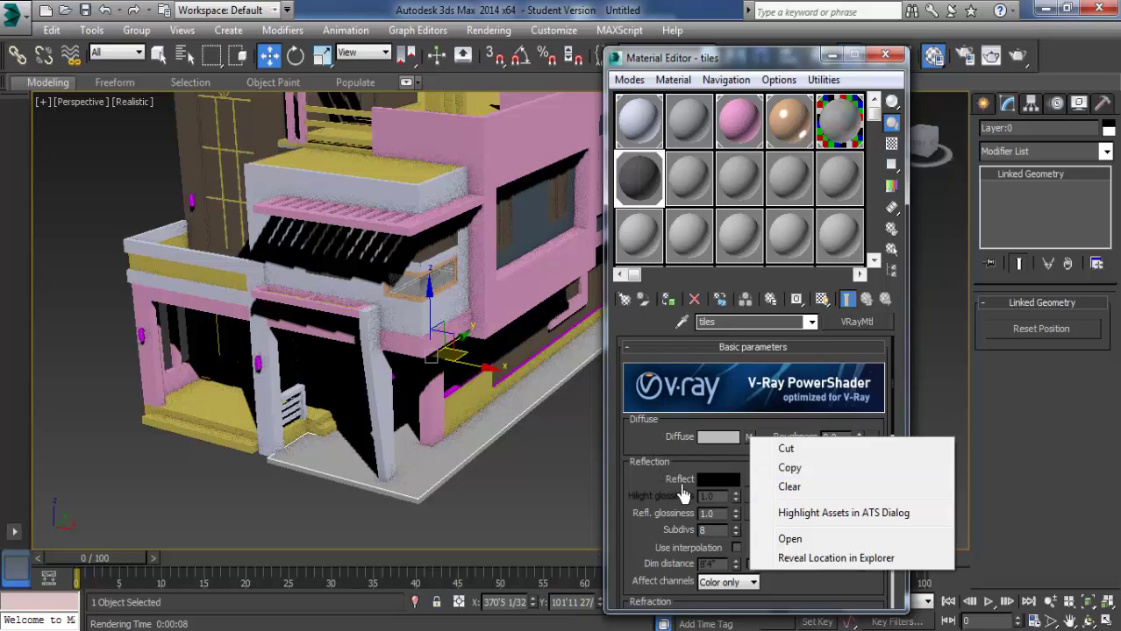
pyautogui.click(466, 511)
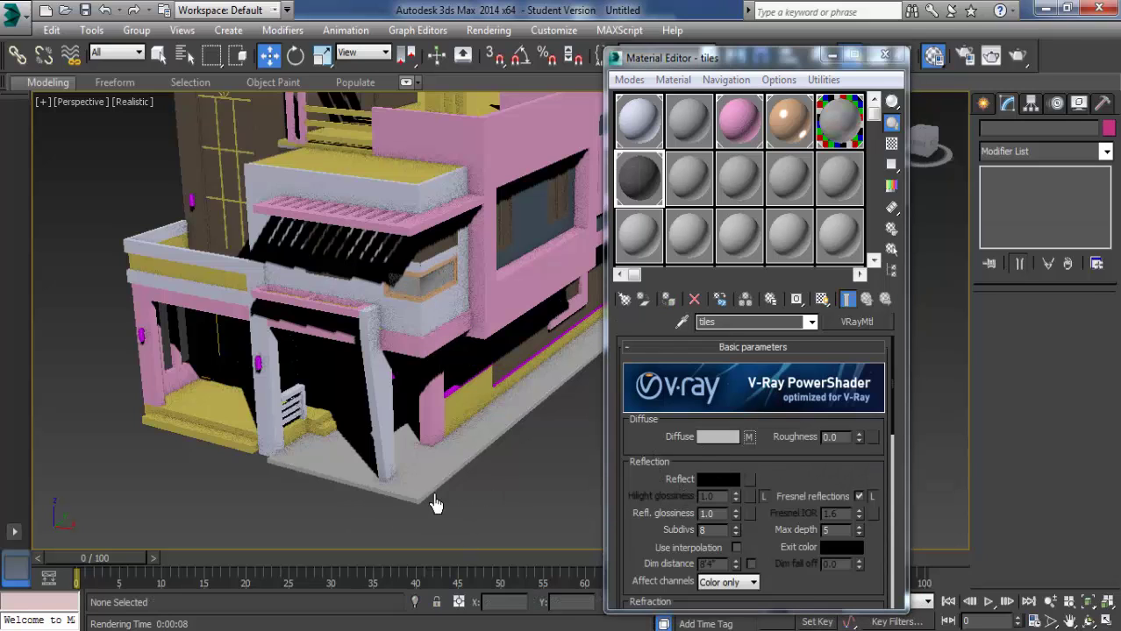
# Step: With the floor reselected, toggle the sample background and show the tiles material in the viewport
pyautogui.scroll(5, 419, 498)
pyautogui.click(418, 496)
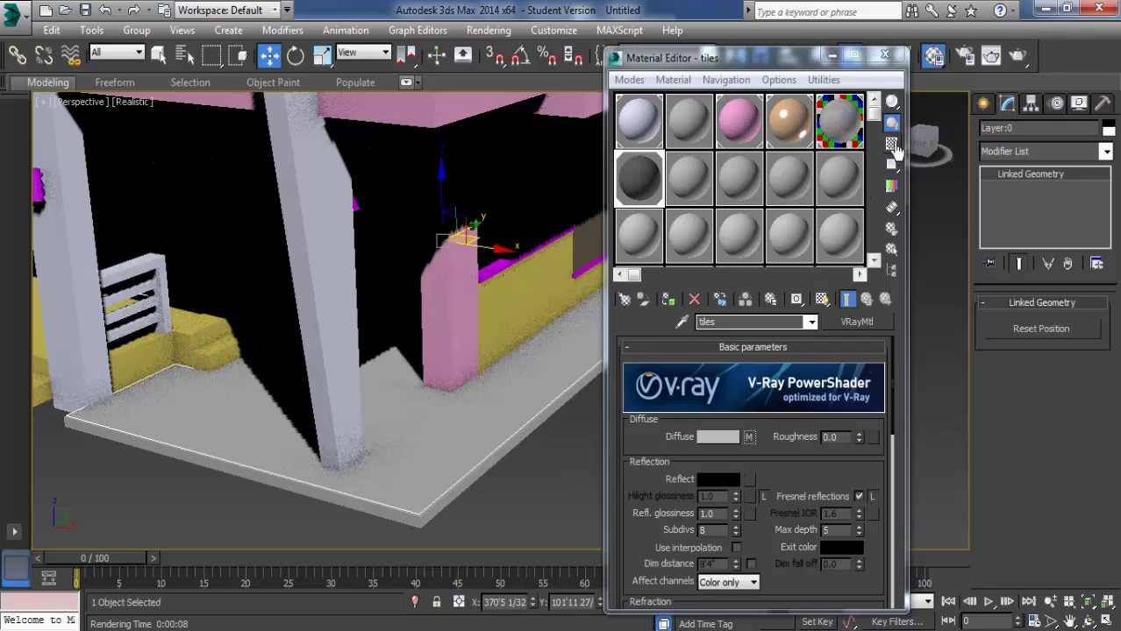
pyautogui.click(891, 144)
pyautogui.click(891, 148)
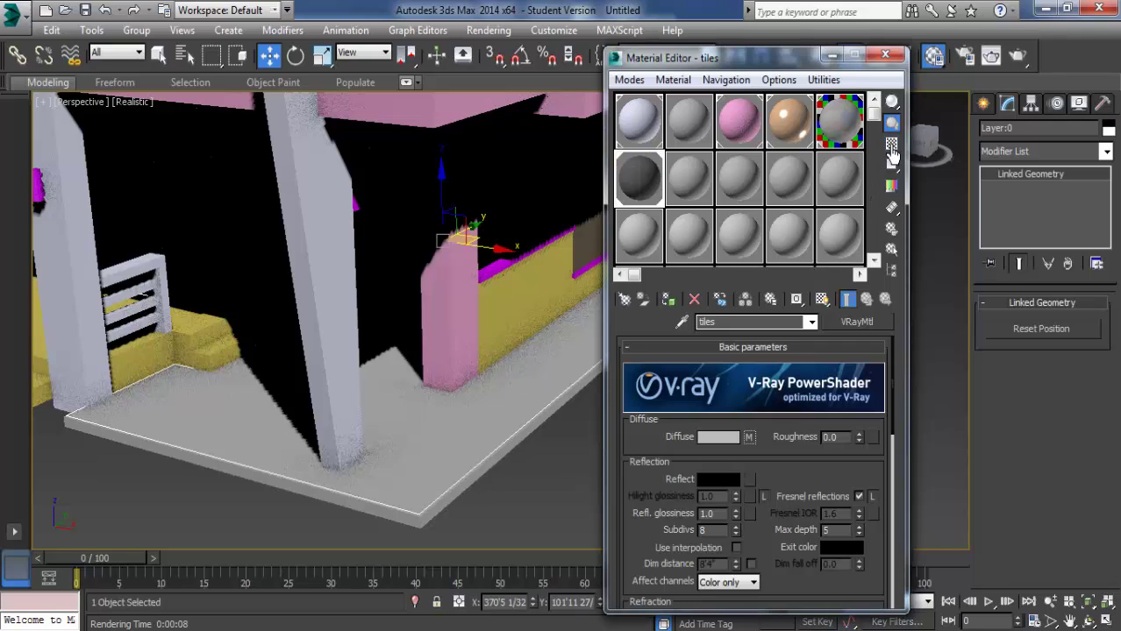
pyautogui.click(822, 301)
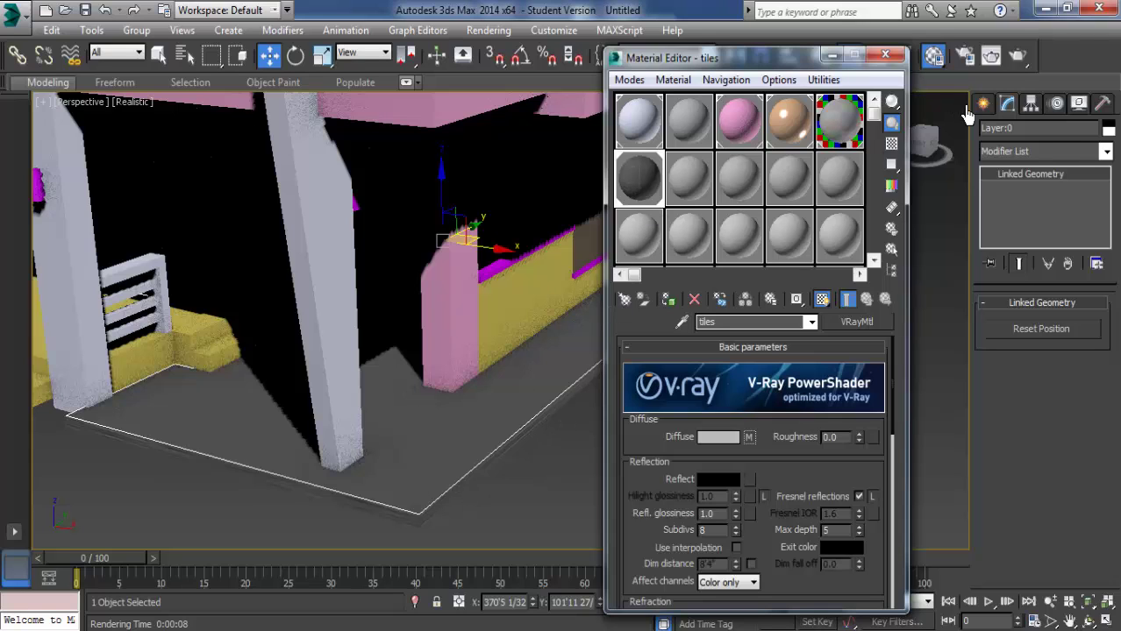
# Step: Add a UVW Map modifier to the floor with Box mapping and Length 32"
pyautogui.click(1052, 153)
pyautogui.press('u')
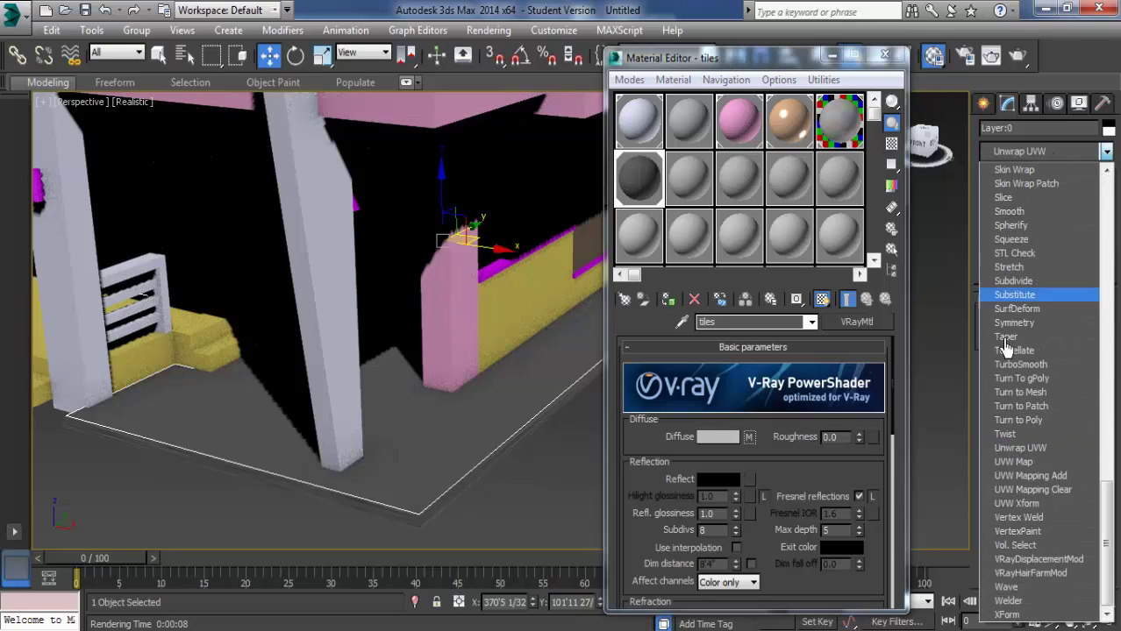
pyautogui.click(1014, 461)
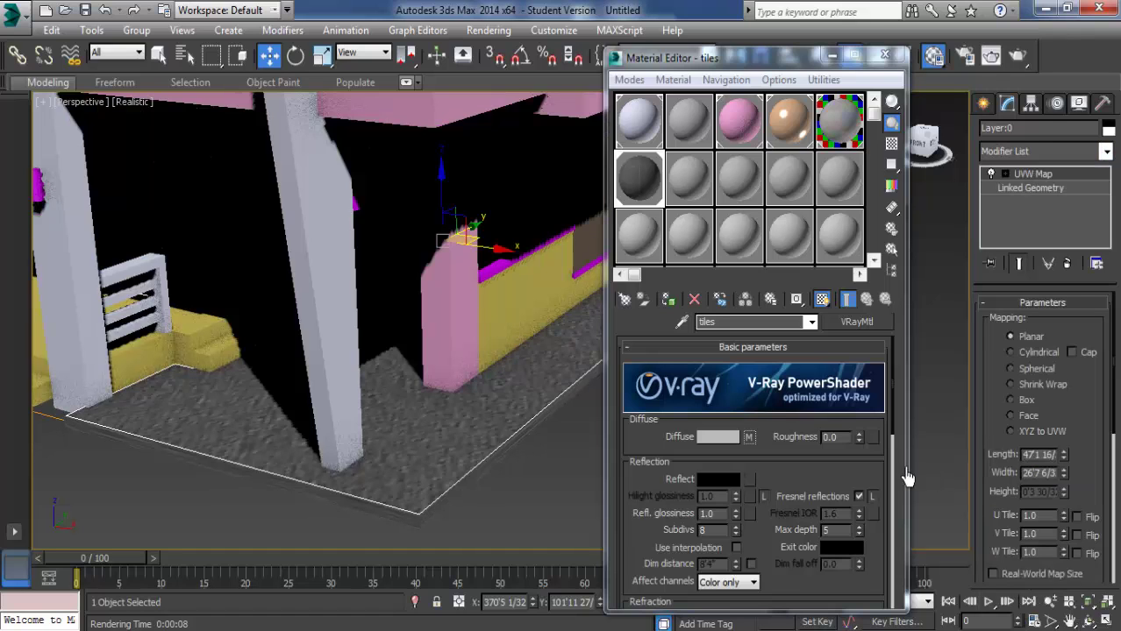
pyautogui.scroll(2, 423, 525)
pyautogui.scroll(2, 418, 522)
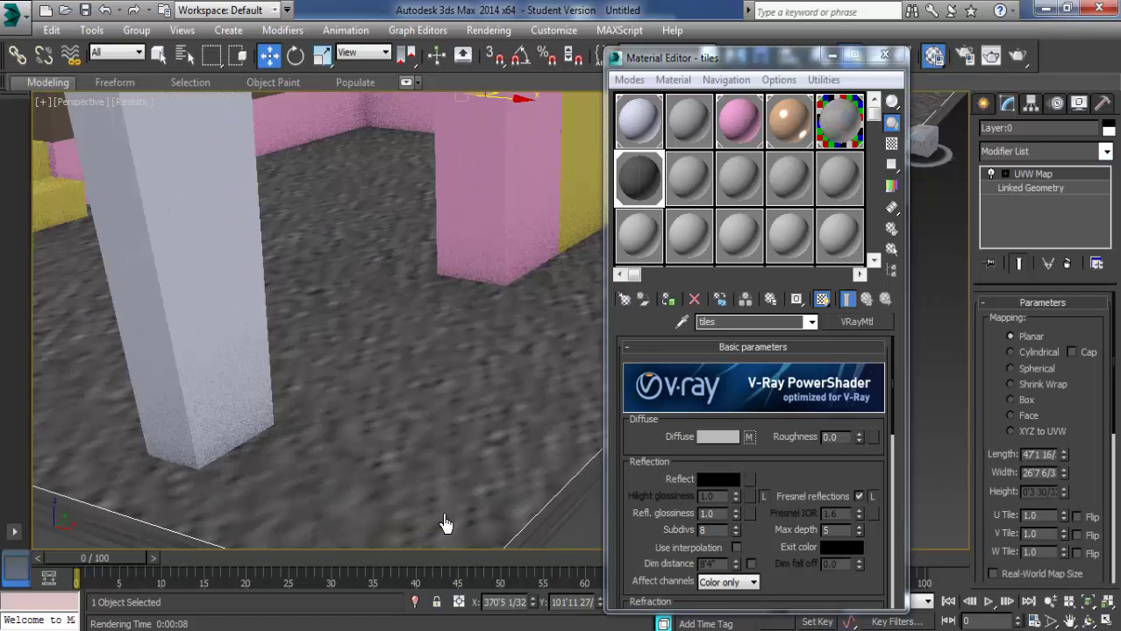
pyautogui.click(1026, 401)
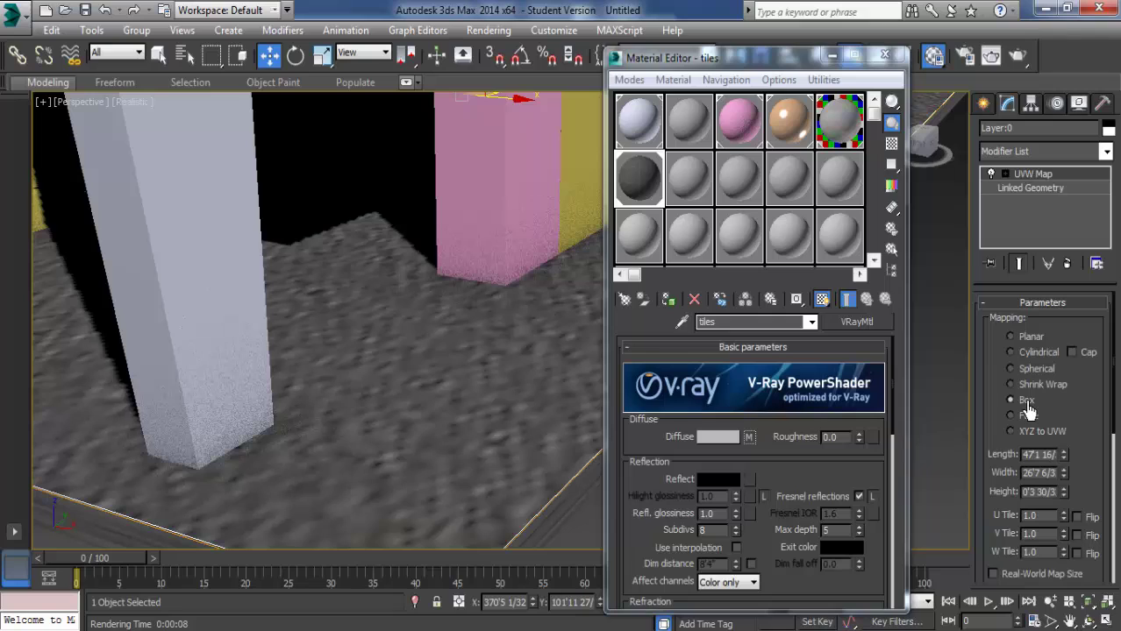
pyautogui.click(1057, 455)
pyautogui.write('32"')
pyautogui.press('Return')
# Step: Compare the tile texture in the photo viewer and the Google Images results
pyautogui.hotkey('alt', 'Tab')
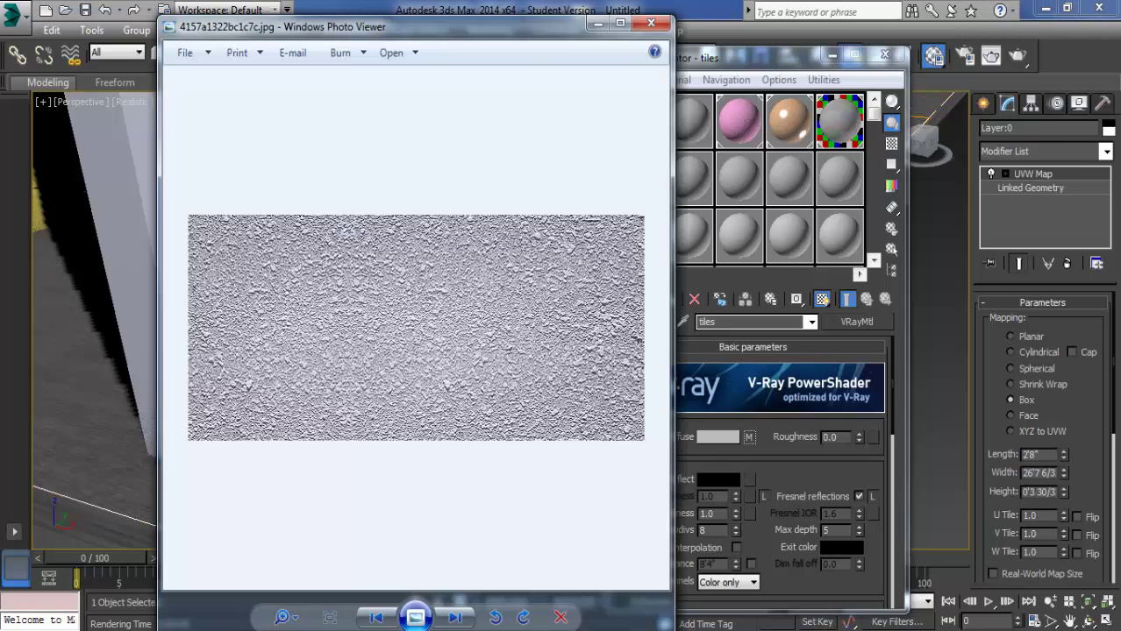
pyautogui.hotkey('alt', 'Tab')
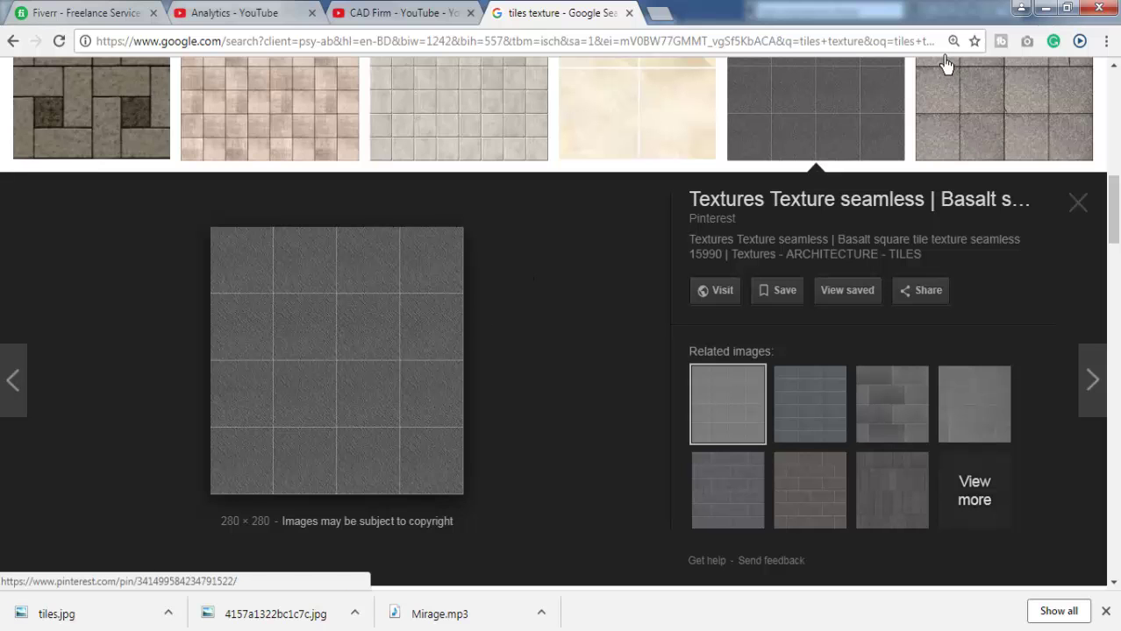
pyautogui.click(1044, 9)
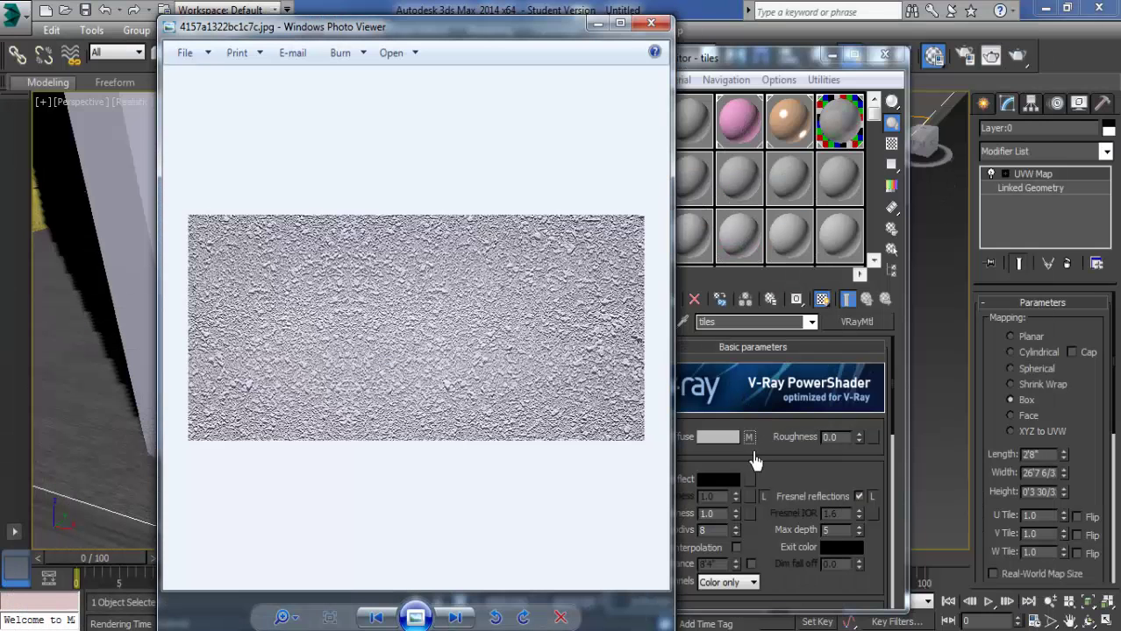
# Step: Set the UVW Map Length, Width and Height each to 4'0"
pyautogui.click(596, 24)
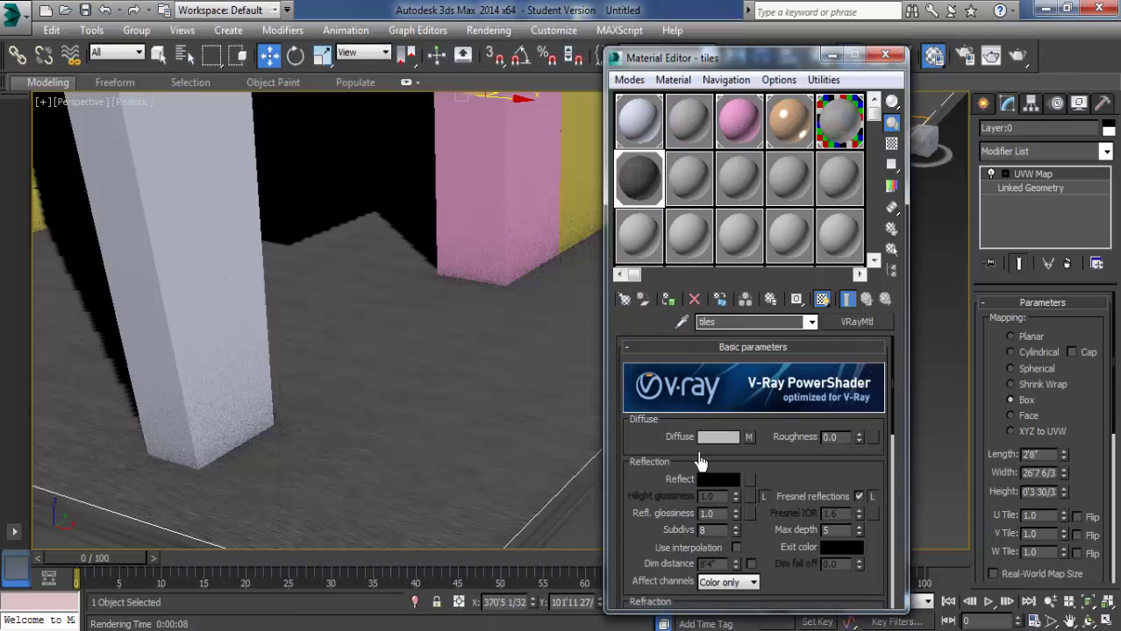
pyautogui.click(1039, 454)
pyautogui.write("4'")
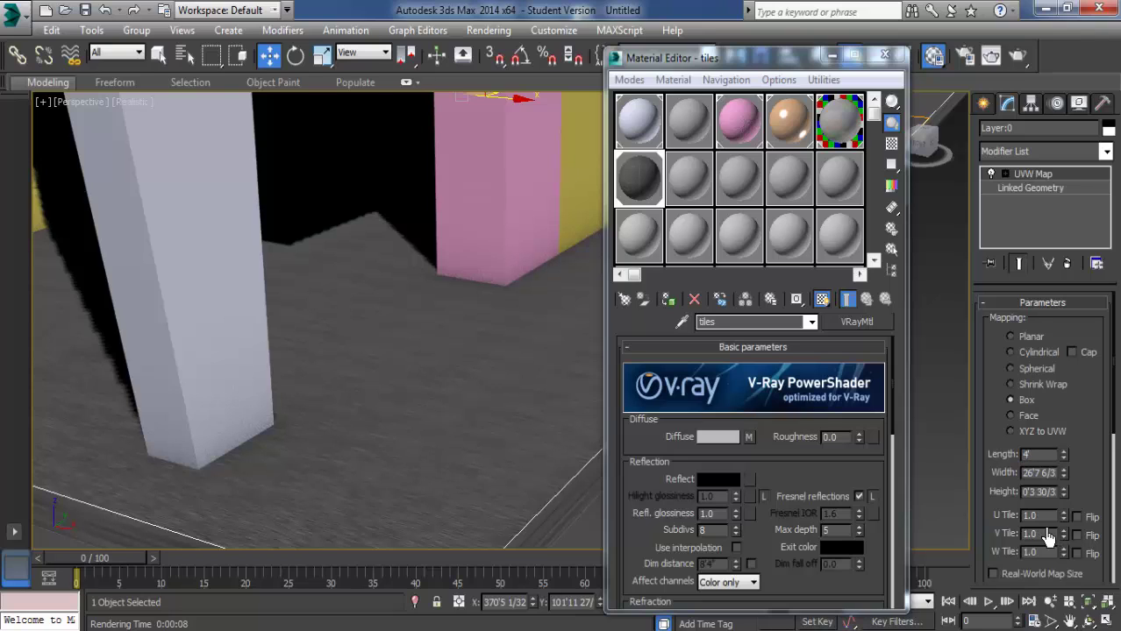
pyautogui.press('Return')
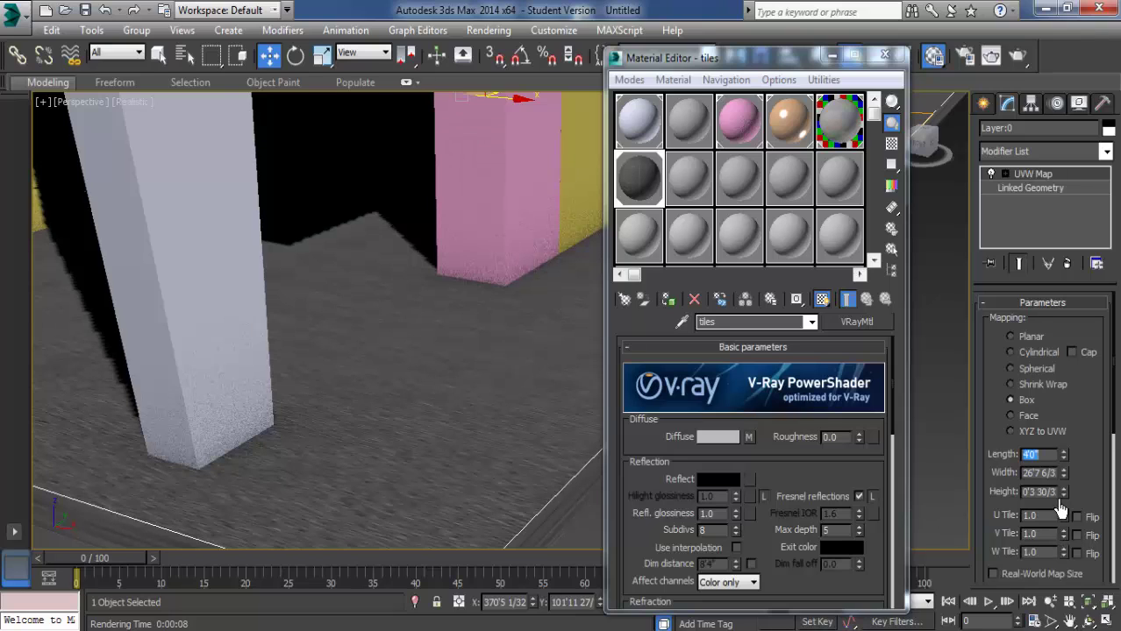
pyautogui.doubleClick(1040, 473)
pyautogui.press('BackSpace')
pyautogui.write('4\'0"')
pyautogui.press('Return')
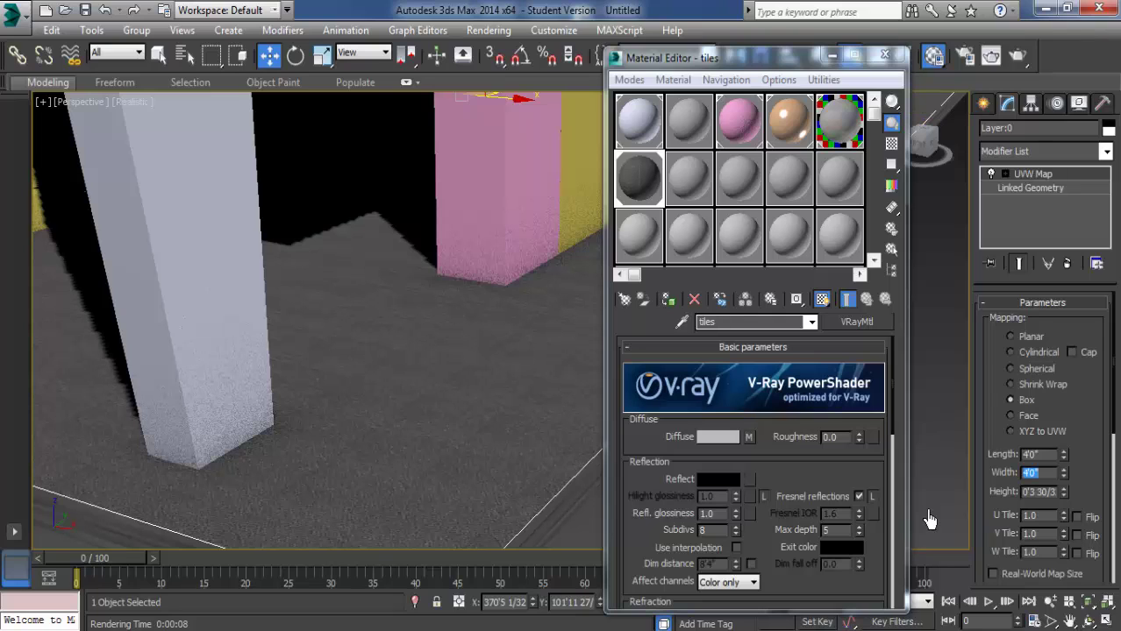
pyautogui.doubleClick(1039, 491)
pyautogui.press('BackSpace')
pyautogui.write("4'")
pyautogui.press('Return')
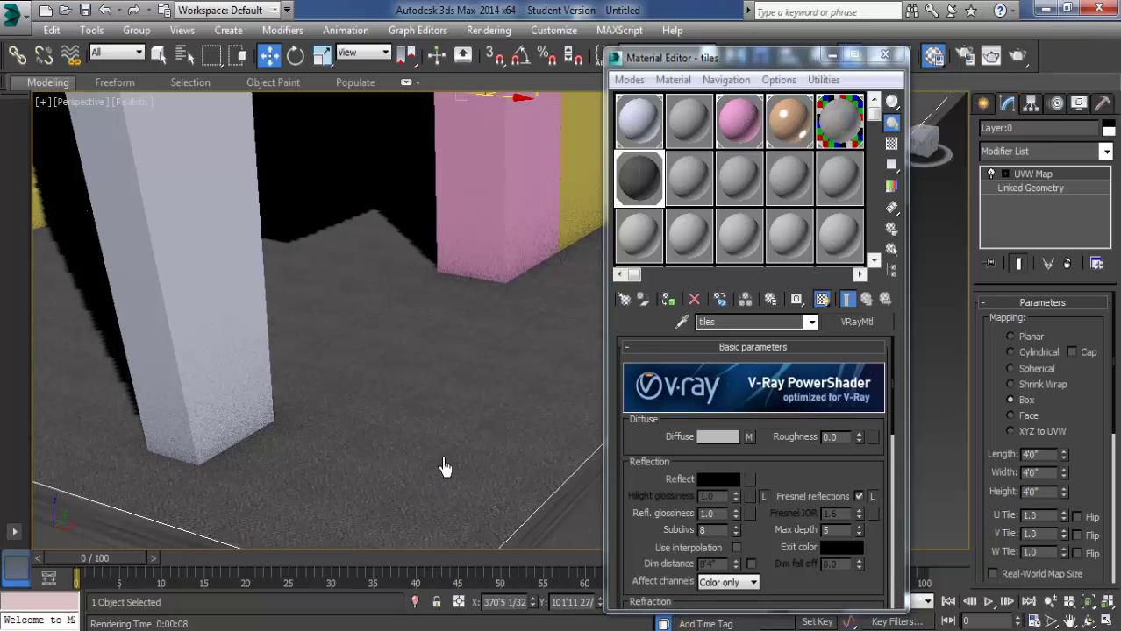
# Step: Orbit the view toward the building's front steps to check the tiling
pyautogui.scroll(5, 369, 461)
pyautogui.scroll(-6, 368, 461)
pyautogui.keyDown('alt'); pyautogui.moveTo(488, 505); pyautogui.dragTo(381, 476, button='middle'); pyautogui.keyUp('alt')
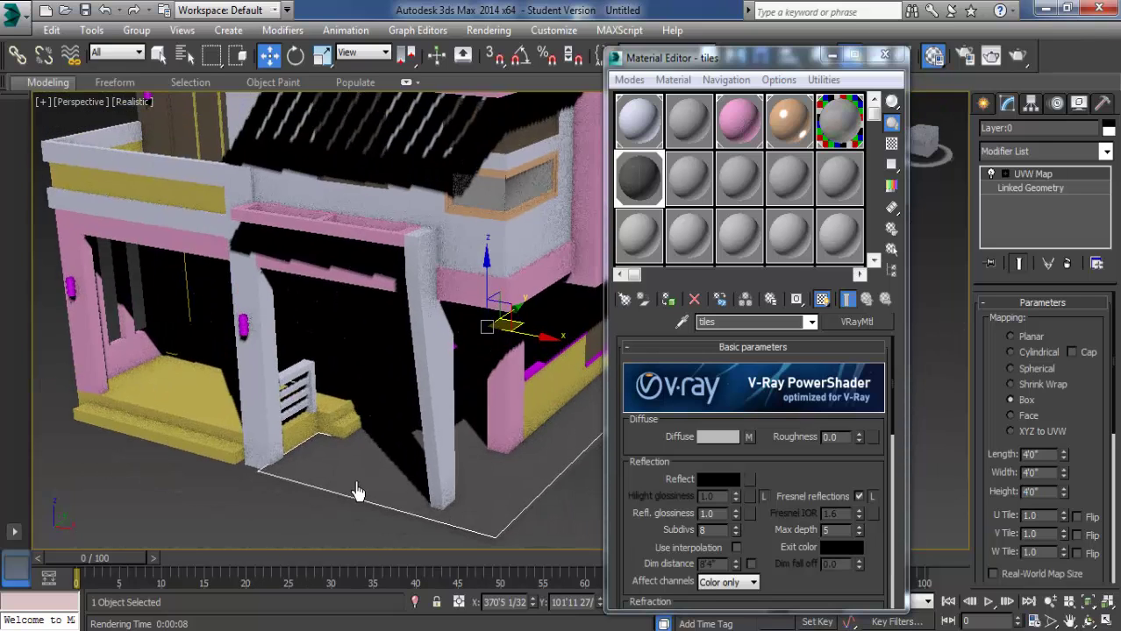
pyautogui.scroll(5, 382, 477)
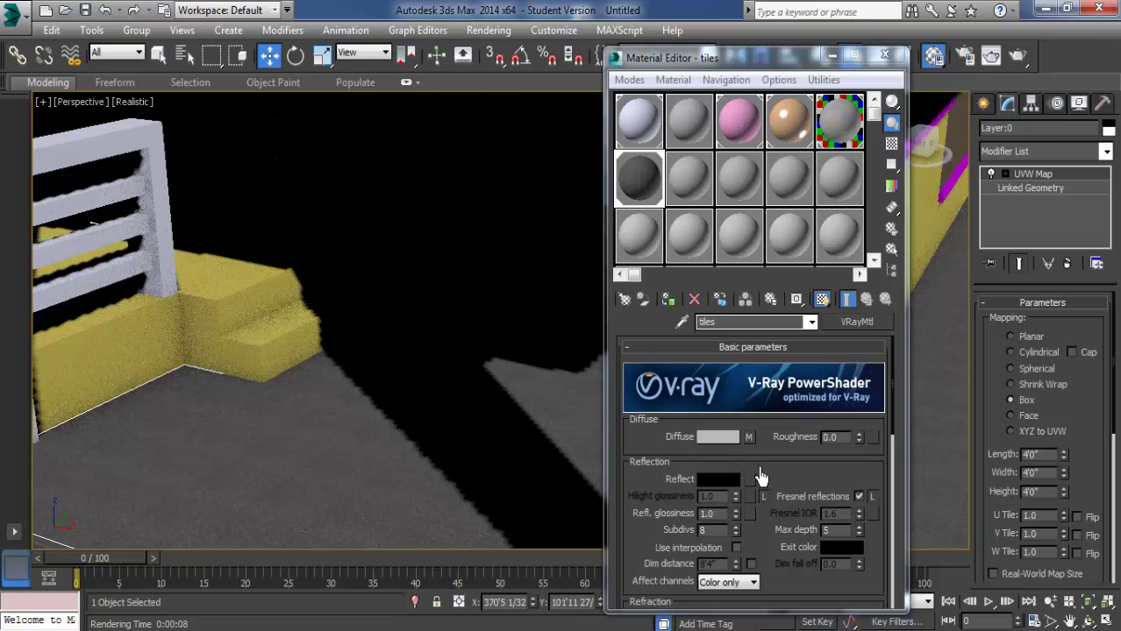
# Step: Lighten the tiles material's reflection colour to dark grey
pyautogui.click(725, 482)
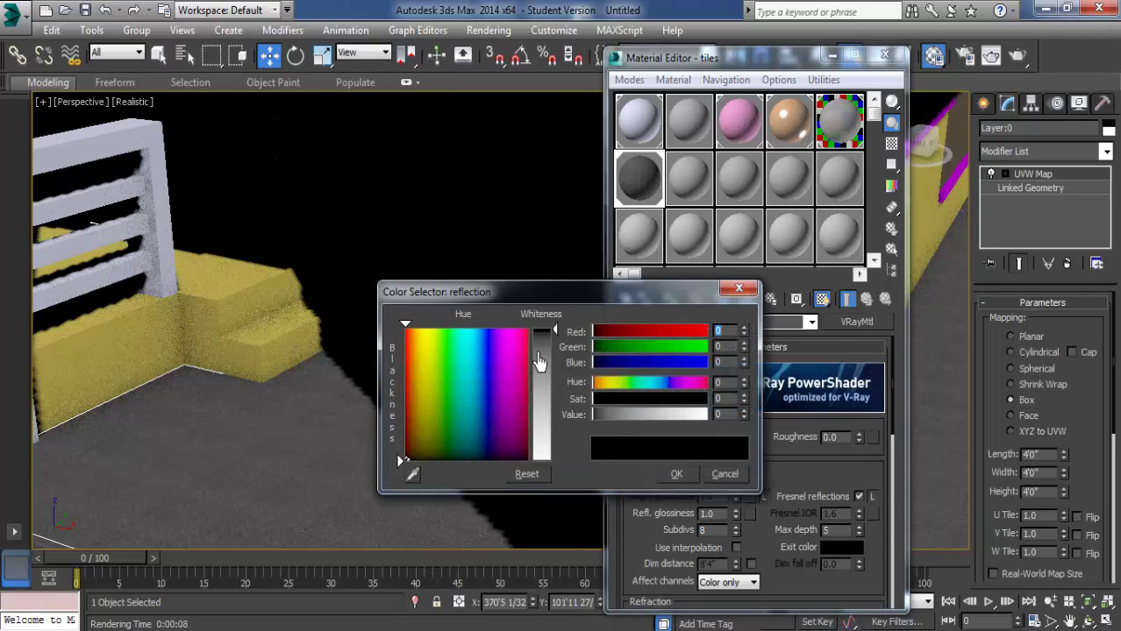
pyautogui.moveTo(541, 347); pyautogui.dragTo(541, 341)
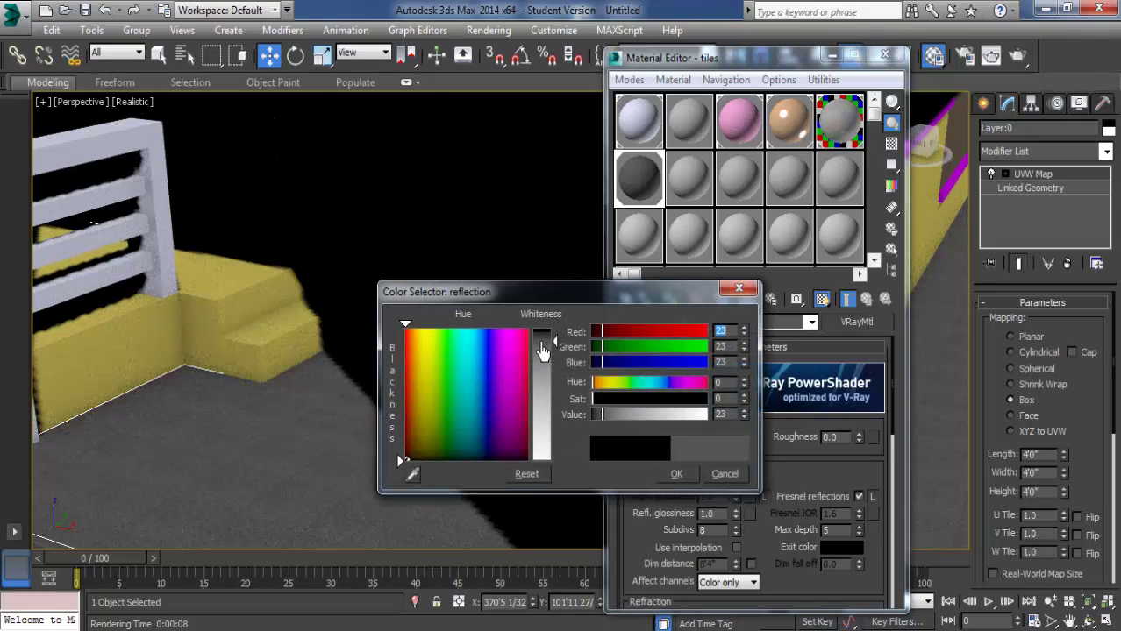
pyautogui.click(669, 475)
pyautogui.scroll(-2, 789, 456)
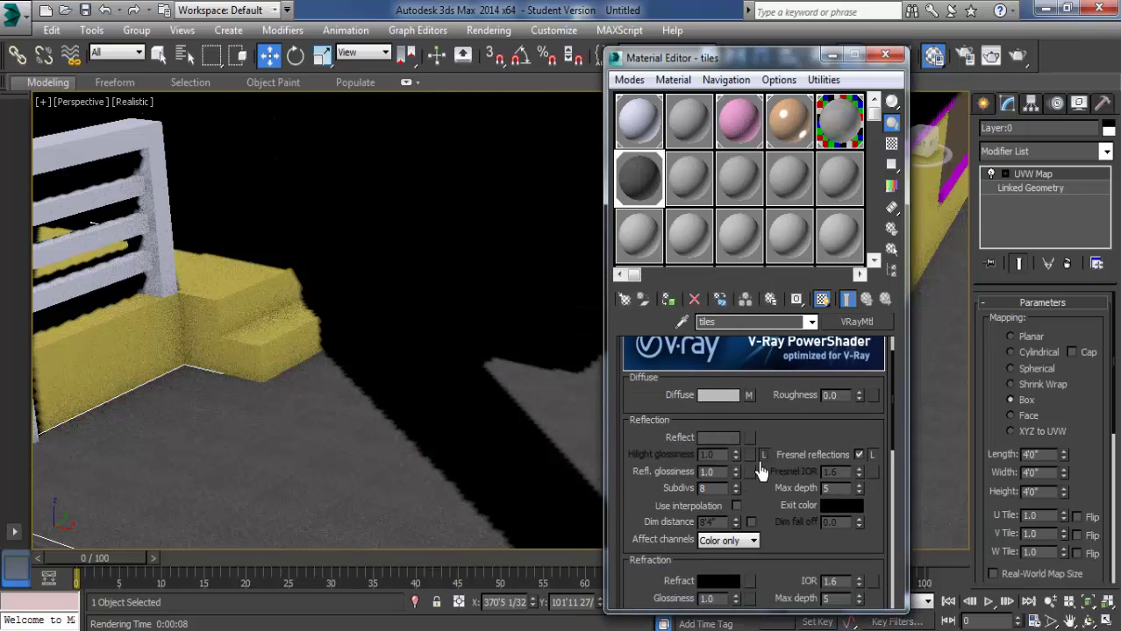
# Step: Unlock highlight glossiness and set Hilight and Refl. glossiness to 0.75
pyautogui.click(762, 456)
pyautogui.doubleClick(721, 456)
pyautogui.write('75')
pyautogui.doubleClick(718, 472)
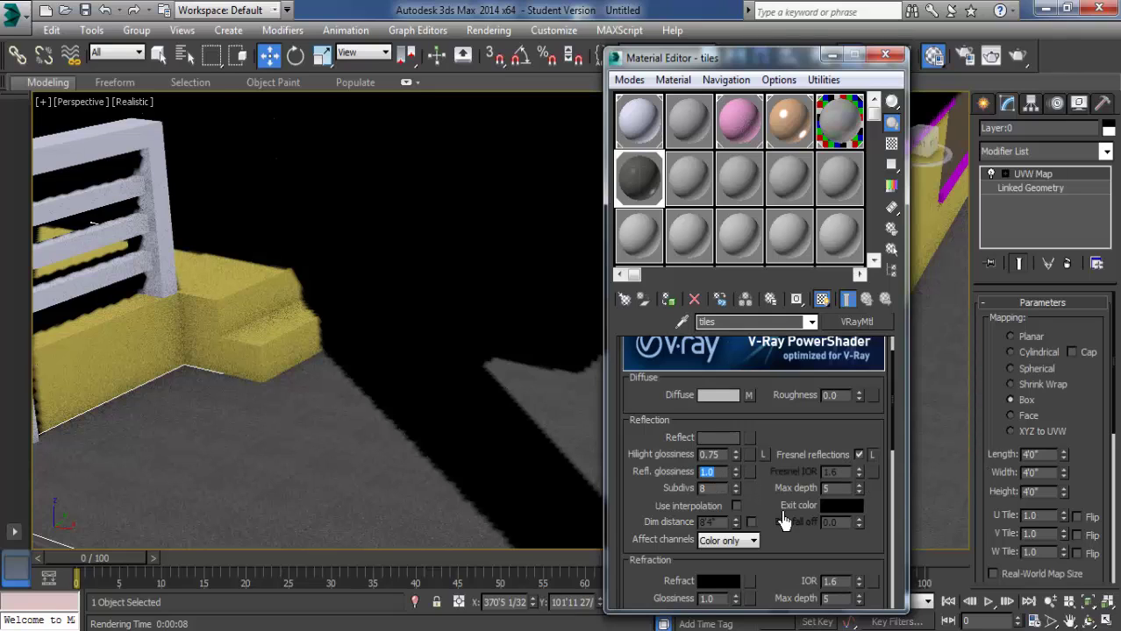
pyautogui.write('.75')
pyautogui.scroll(-2, 408, 448)
pyautogui.scroll(-3, 432, 465)
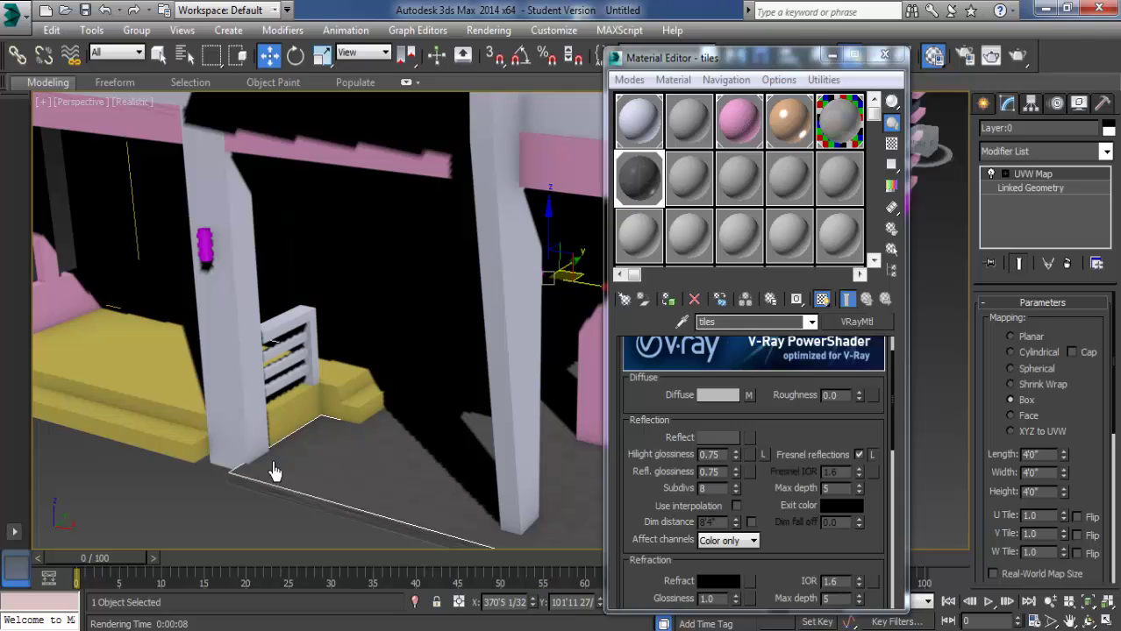
# Step: Apply the tiles material to the yellow front steps
pyautogui.scroll(-1, 396, 498)
pyautogui.scroll(-1, 412, 496)
pyautogui.scroll(-1, 573, 477)
pyautogui.scroll(-1, 403, 506)
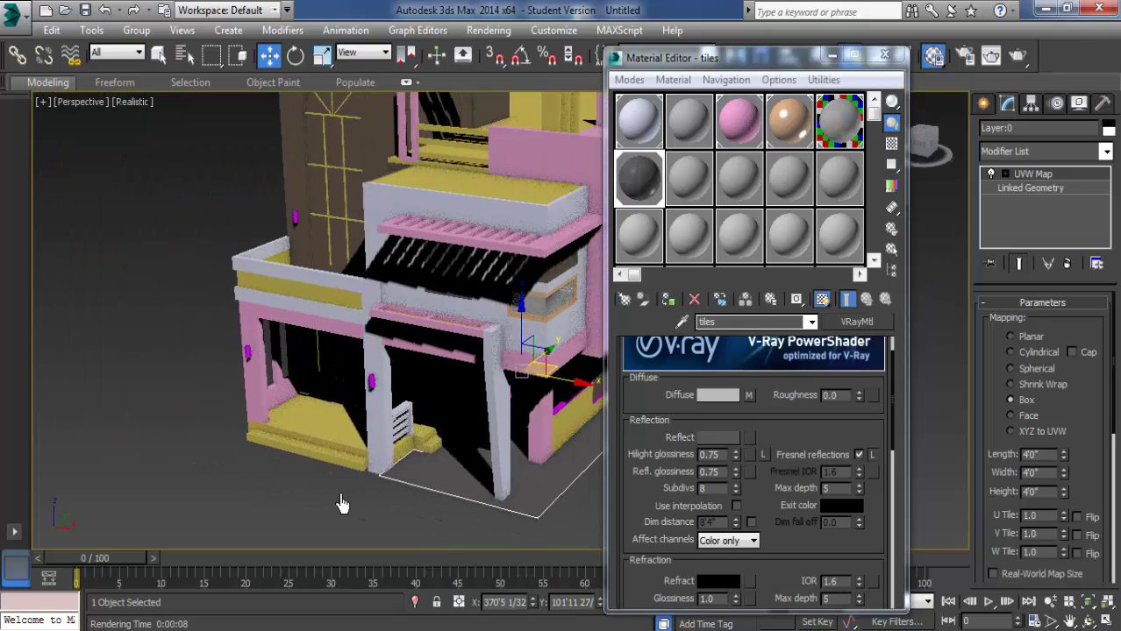
pyautogui.scroll(3, 342, 504)
pyautogui.click(355, 428)
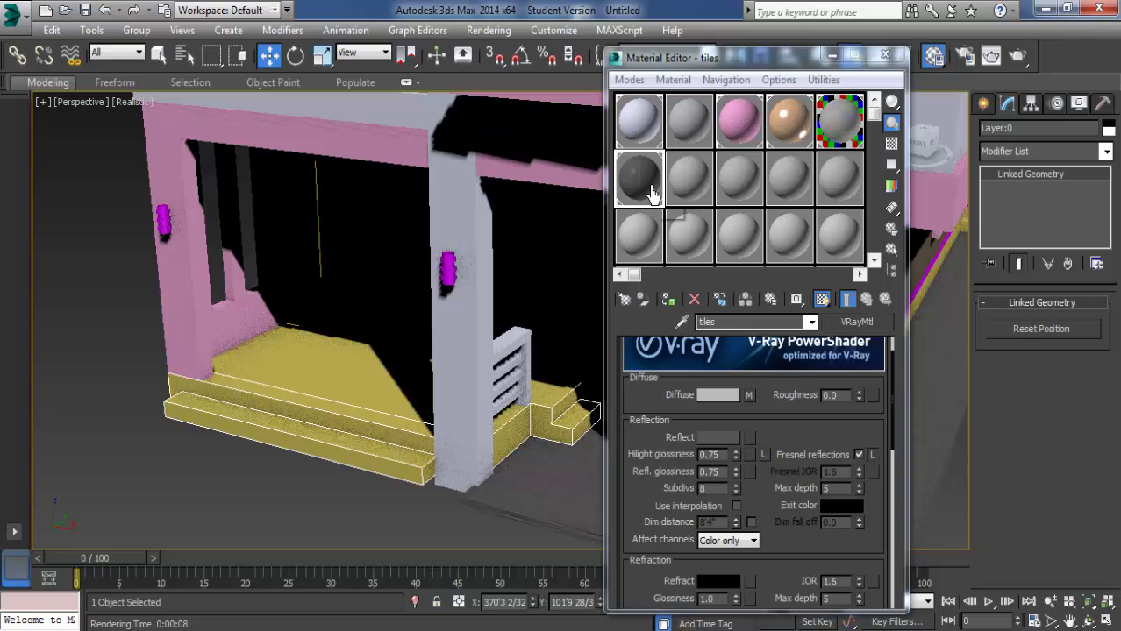
pyautogui.click(668, 299)
# Step: Orbit to a side view, zoom in on the window frame, and reopen the Material Editor
pyautogui.moveTo(472, 438); pyautogui.dragTo(383, 424, button='middle')
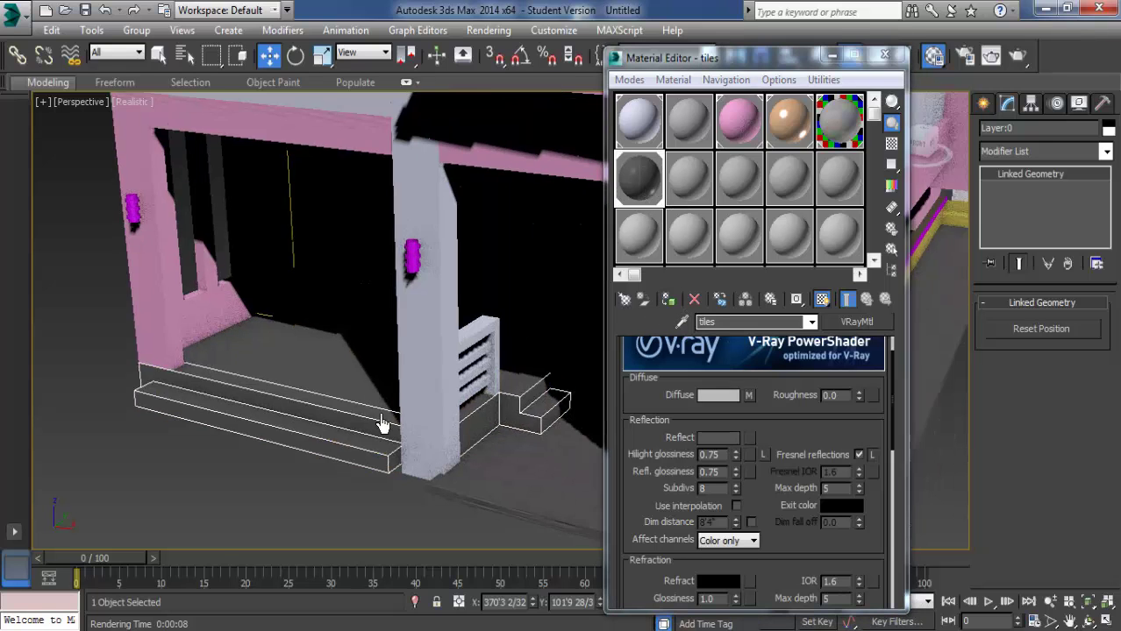
pyautogui.scroll(-2, 210, 453)
pyautogui.moveTo(210, 453)
pyautogui.keyDown('alt'); pyautogui.mouseDown(button='middle')
pyautogui.moveTo(468, 427)
pyautogui.moveTo(387, 426)
pyautogui.mouseUp(button='middle'); pyautogui.keyUp('alt')
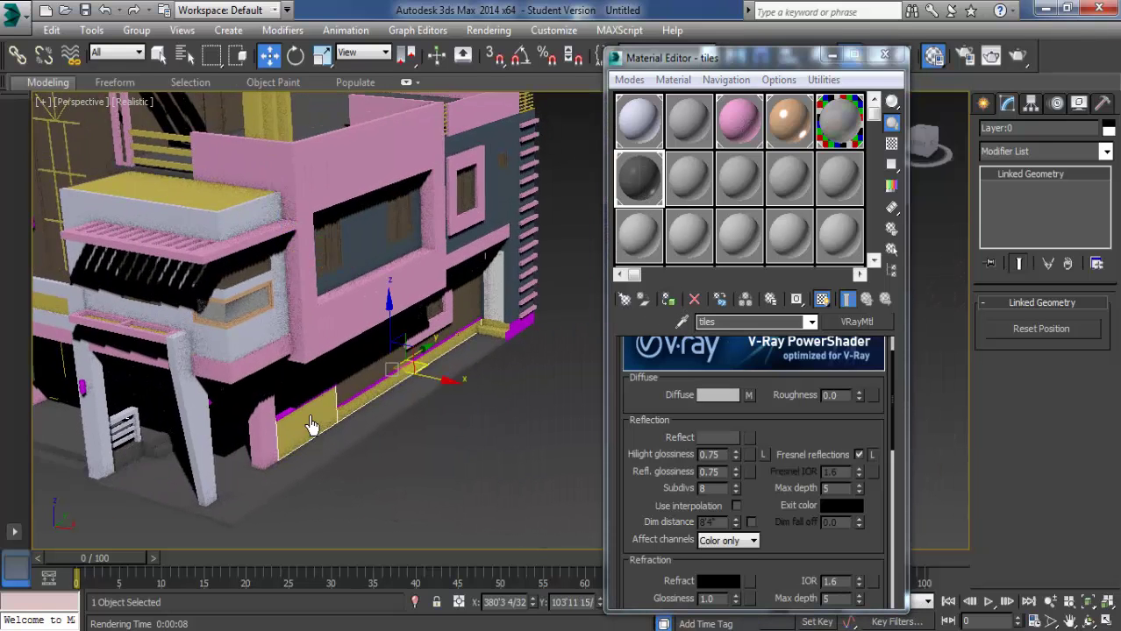
pyautogui.scroll(1, 421, 516)
pyautogui.scroll(1, 421, 508)
pyautogui.scroll(1, 356, 295)
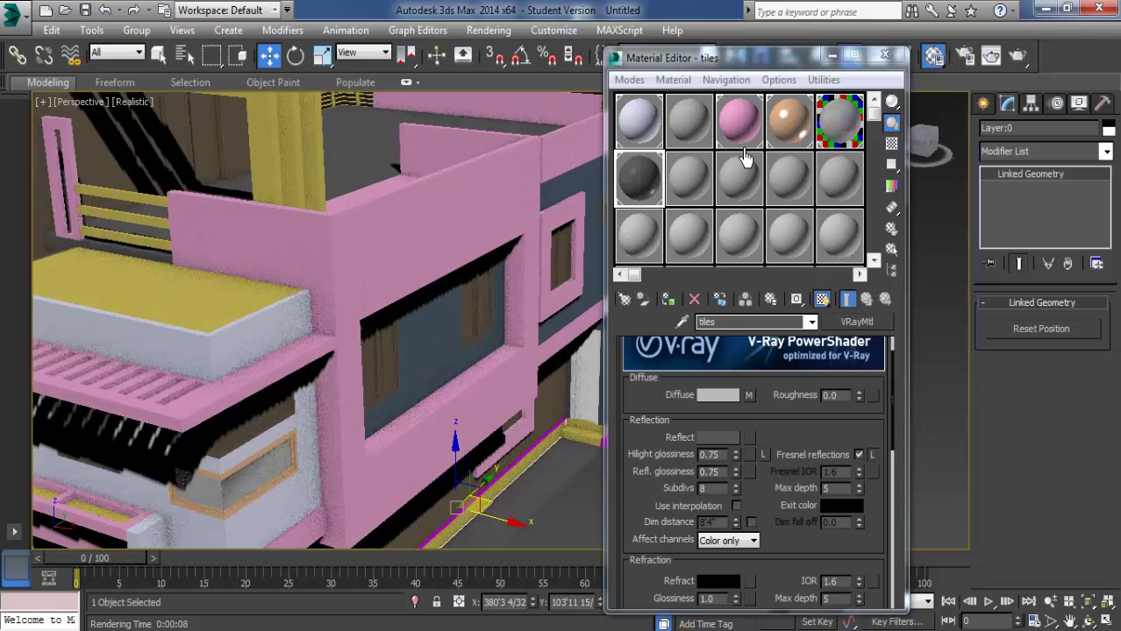
pyautogui.click(884, 56)
pyautogui.scroll(-2, 725, 334)
pyautogui.scroll(-2, 744, 335)
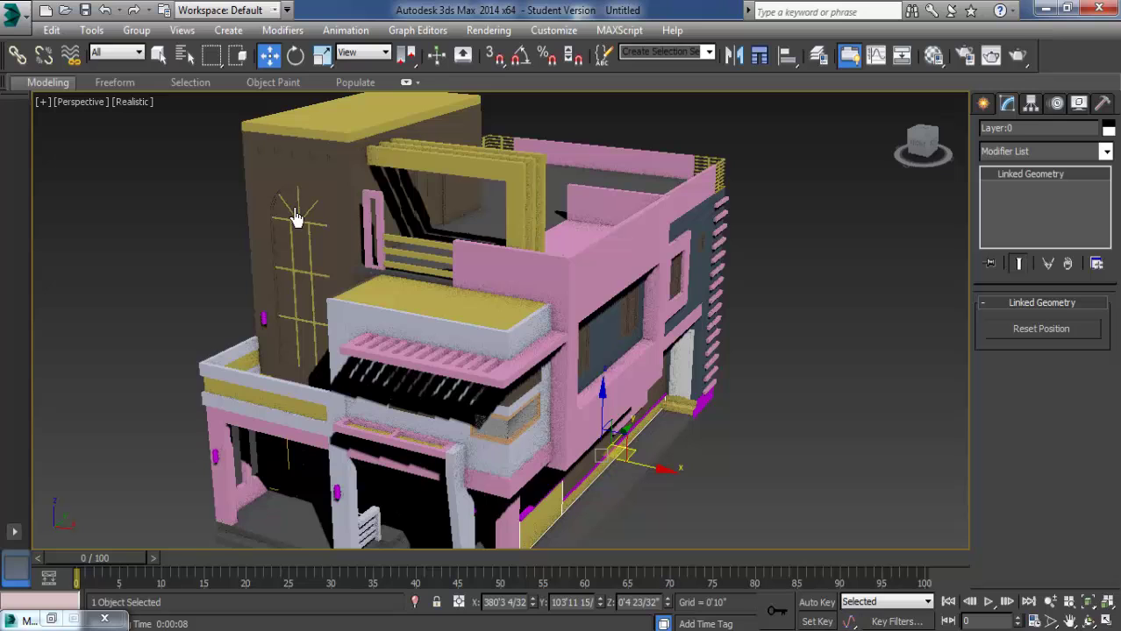
pyautogui.scroll(2, 296, 218)
pyautogui.scroll(2, 289, 226)
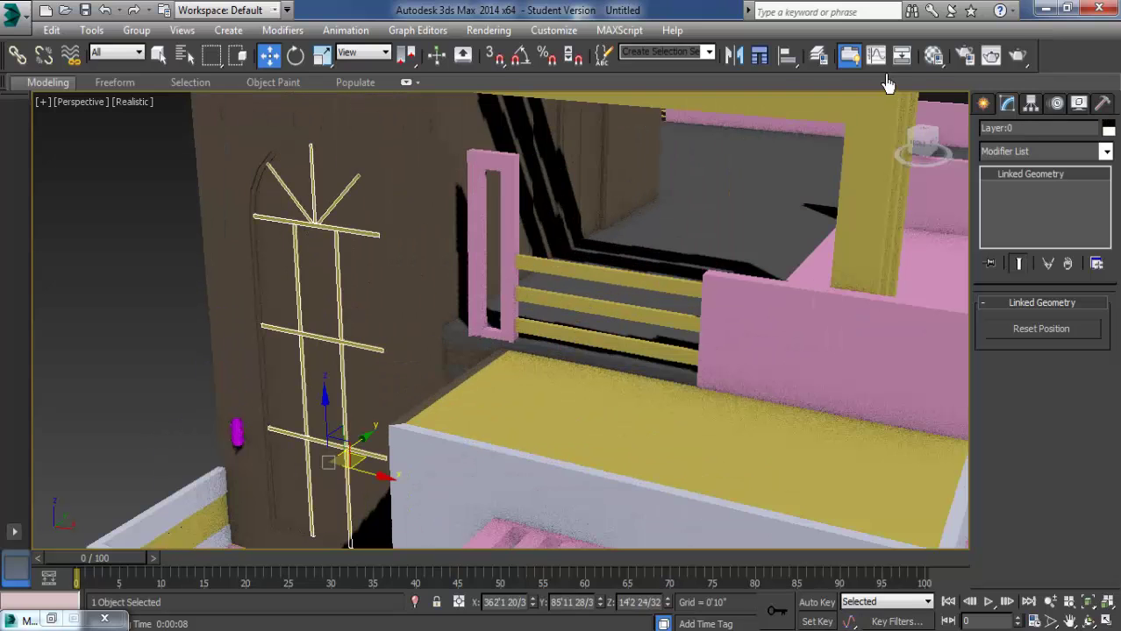
pyautogui.click(933, 56)
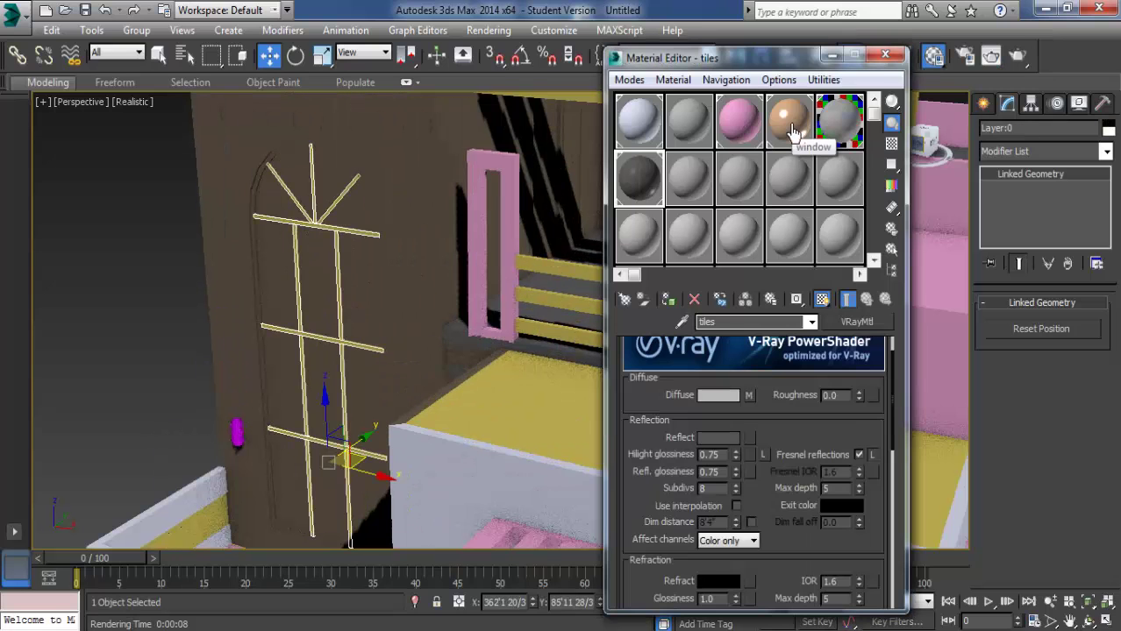
# Step: Assign the glass material to the arched window's glass pane
pyautogui.click(792, 129)
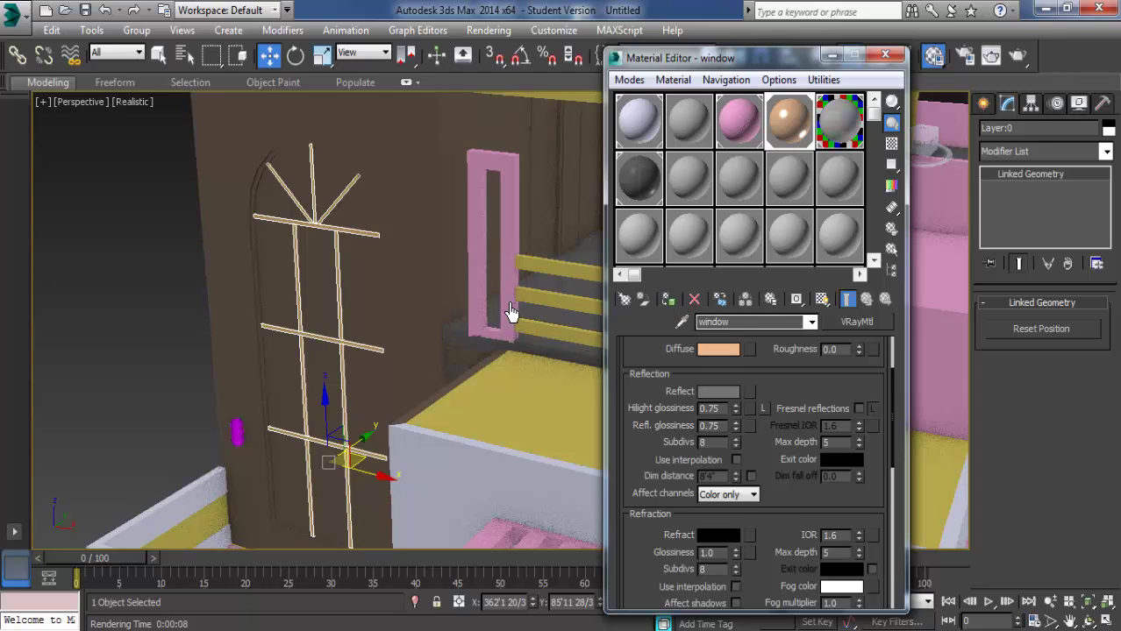
pyautogui.scroll(-1, 400, 326)
pyautogui.scroll(-2, 340, 349)
pyautogui.click(226, 324)
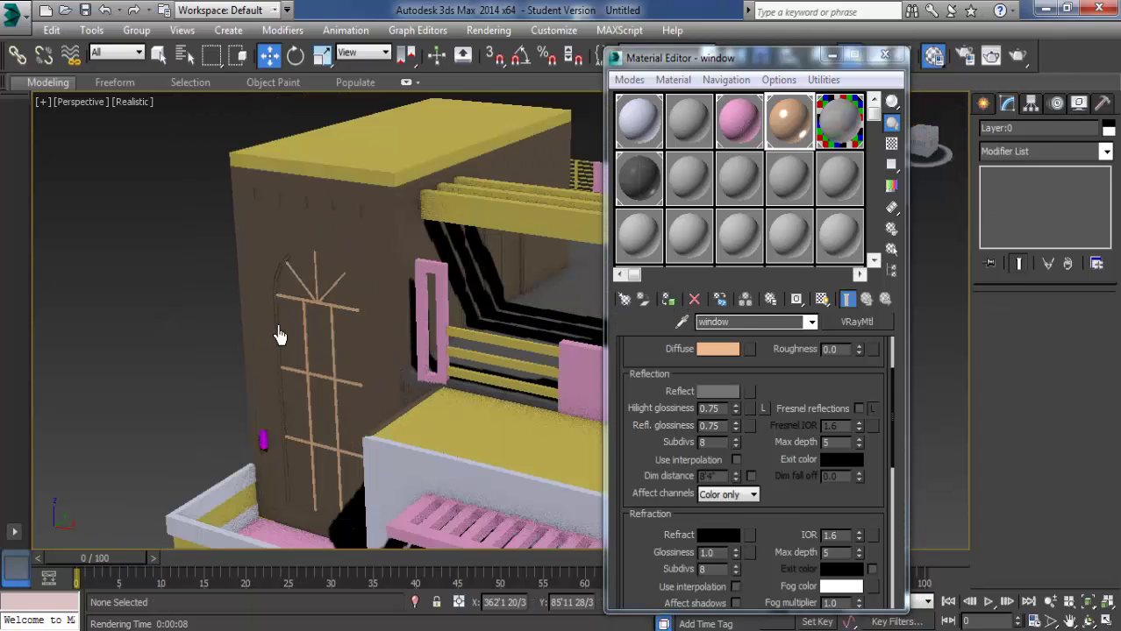
pyautogui.scroll(2, 281, 334)
pyautogui.click(300, 334)
pyautogui.click(846, 127)
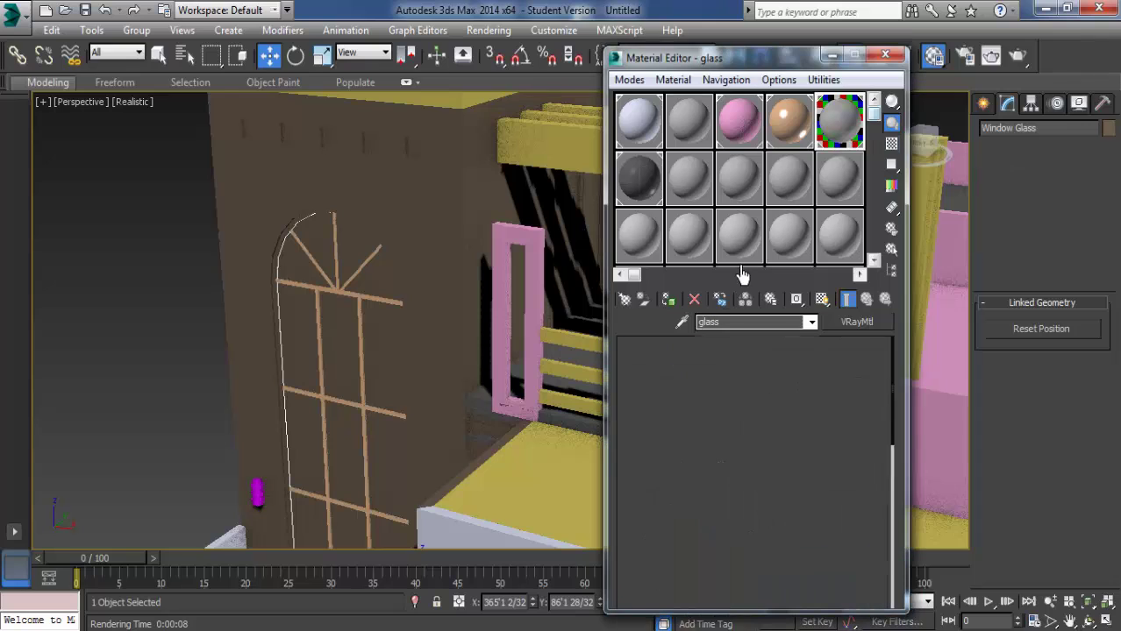
pyautogui.click(668, 299)
pyautogui.click(77, 331)
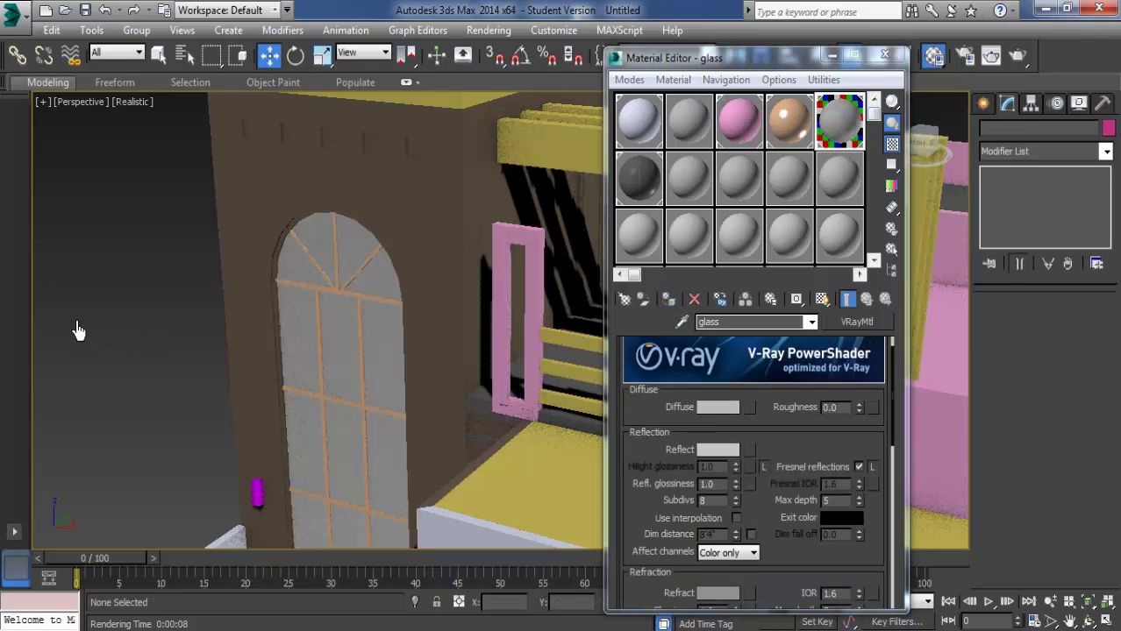
# Step: Zoom out and select the yellow strip along the house base
pyautogui.scroll(-2, 170, 289)
pyautogui.scroll(-2, 420, 408)
pyautogui.scroll(-1, 350, 358)
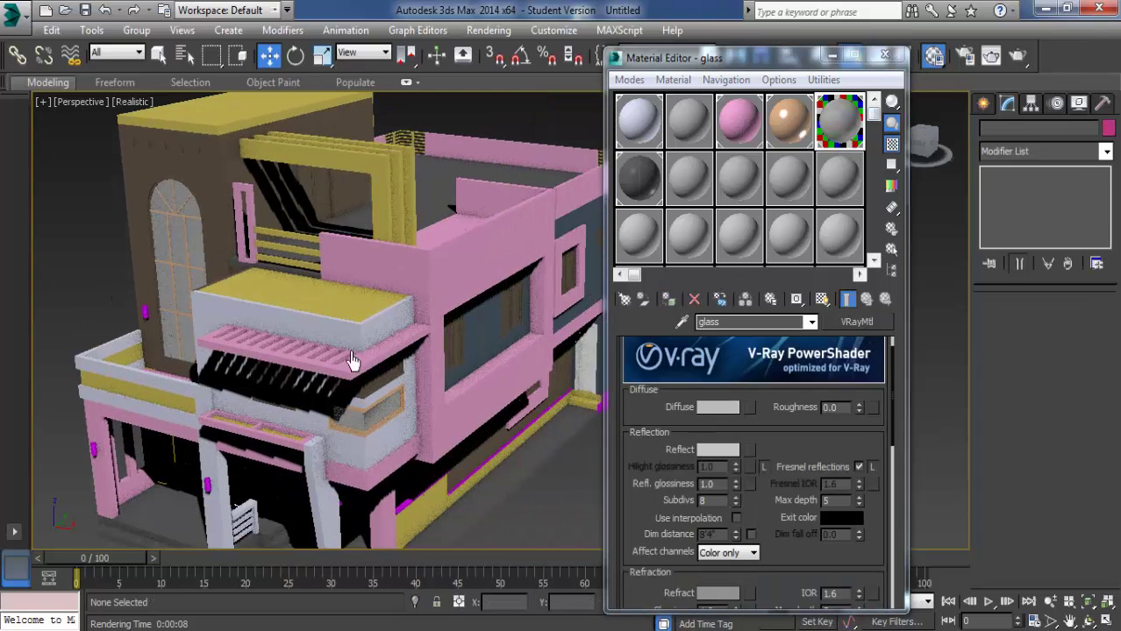
pyautogui.scroll(-1, 359, 410)
pyautogui.scroll(3, 359, 410)
pyautogui.click(383, 430)
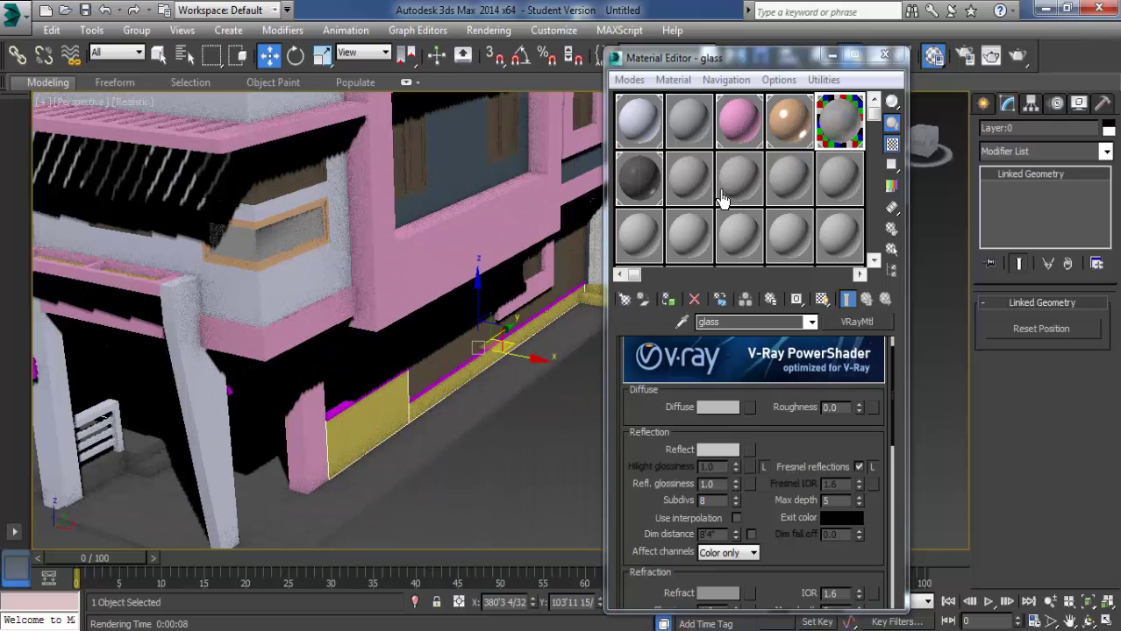
# Step: Apply the wall material to the base strip and bring the upper house into view
pyautogui.click(628, 125)
pyautogui.click(667, 299)
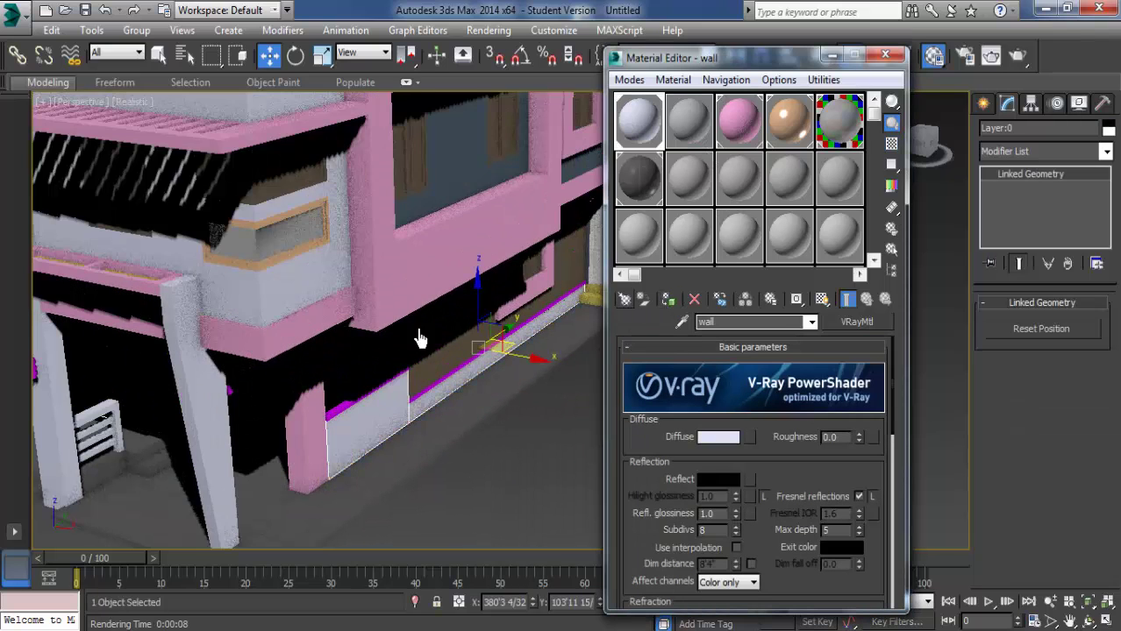
pyautogui.moveTo(420, 333); pyautogui.dragTo(474, 498, button='middle')
pyautogui.scroll(-1, 260, 329)
pyautogui.scroll(-1, 368, 307)
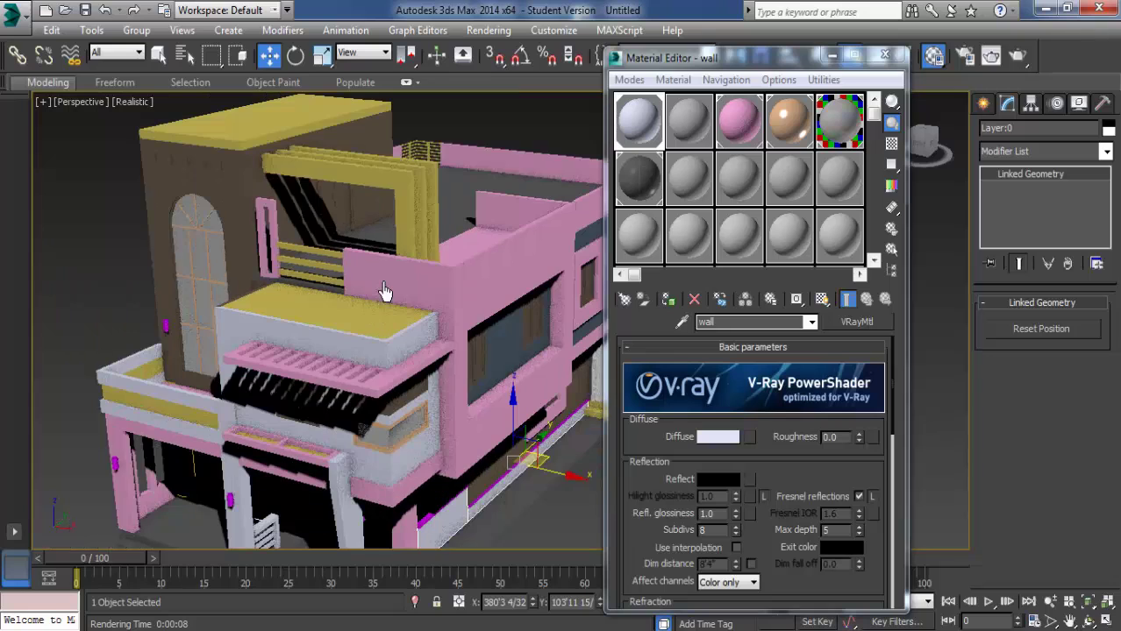
# Step: Apply the wall material to the arched front wall and the wall behind the pergola
pyautogui.click(390, 193)
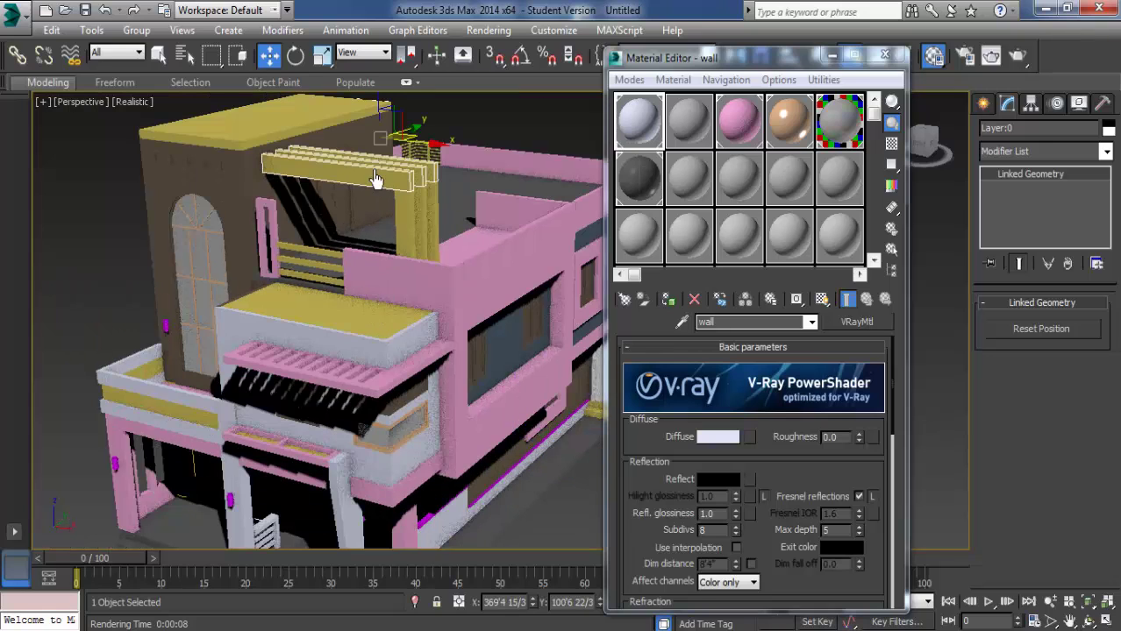
pyautogui.click(637, 131)
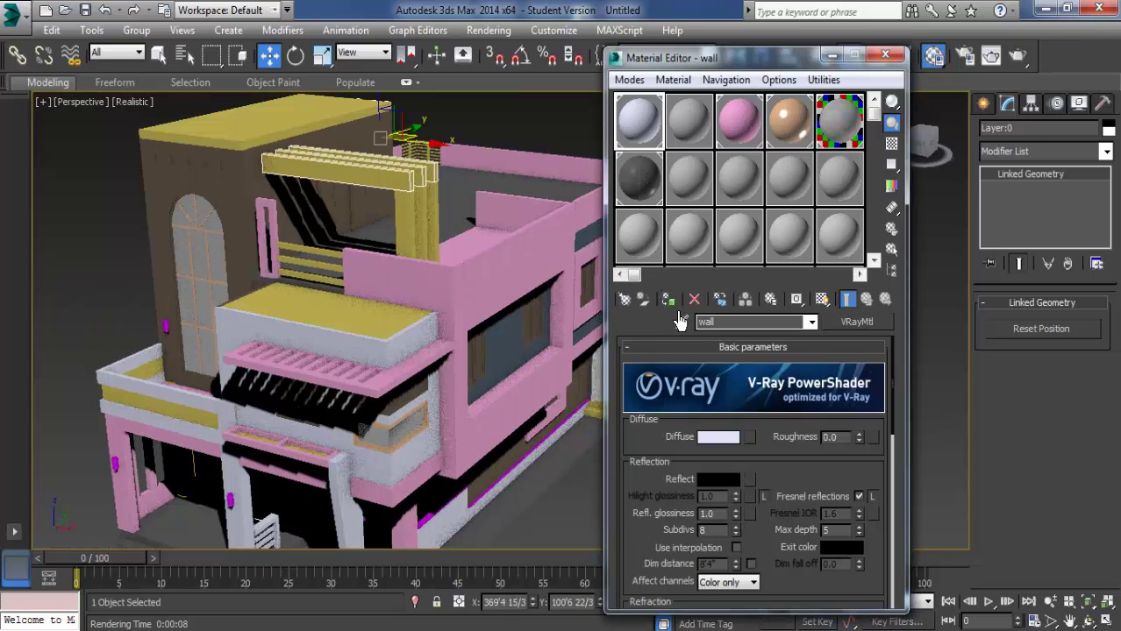
pyautogui.click(247, 142)
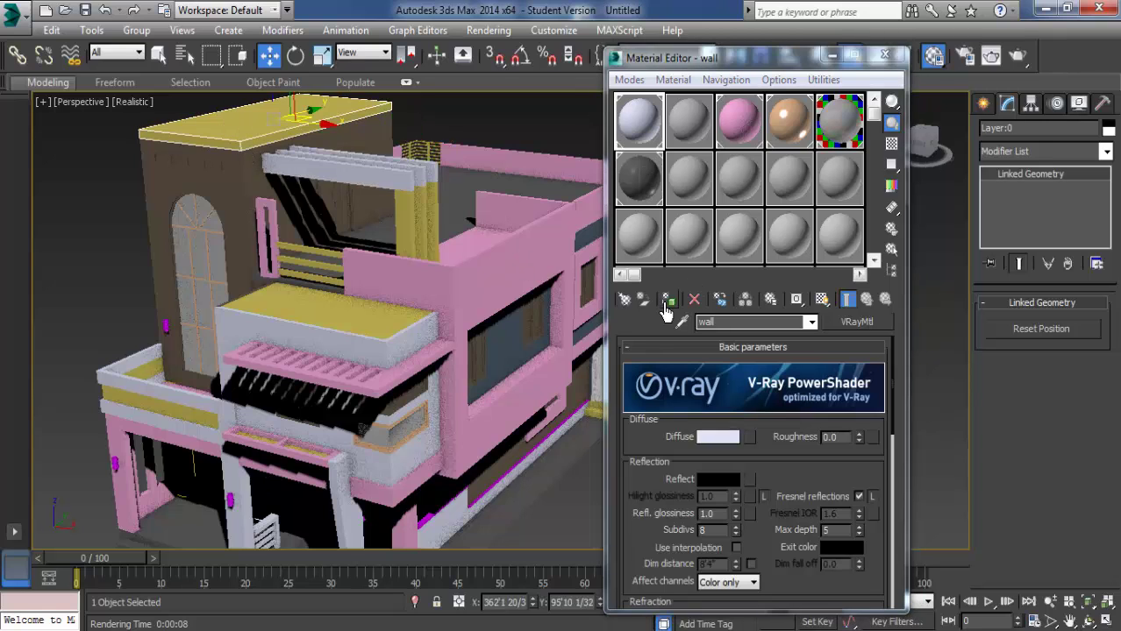
pyautogui.click(243, 230)
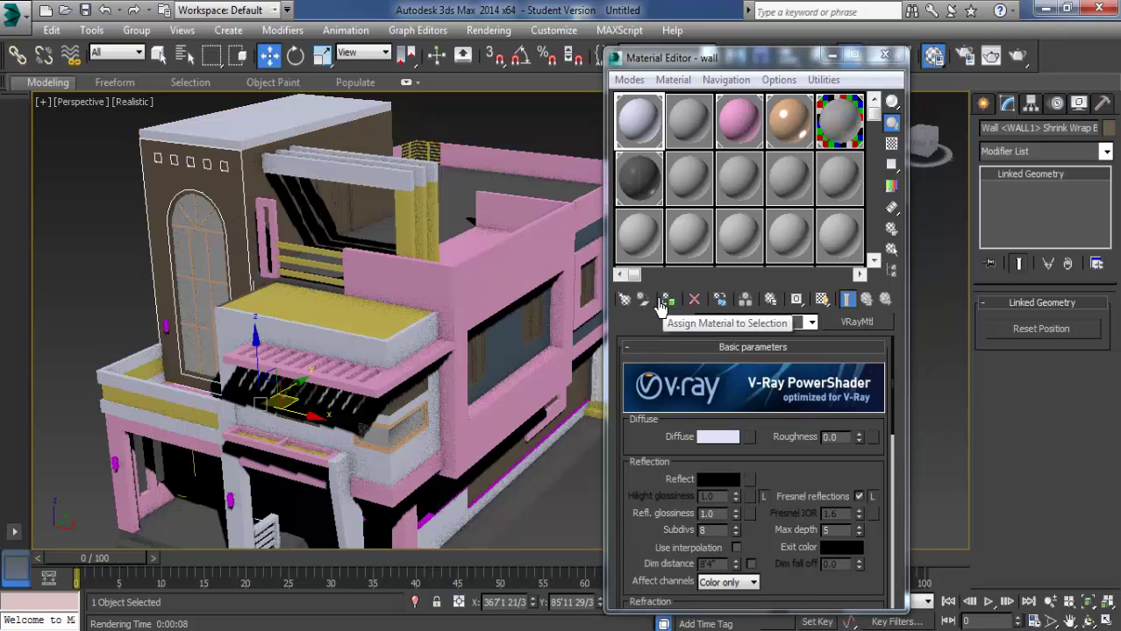
pyautogui.click(662, 307)
pyautogui.click(297, 193)
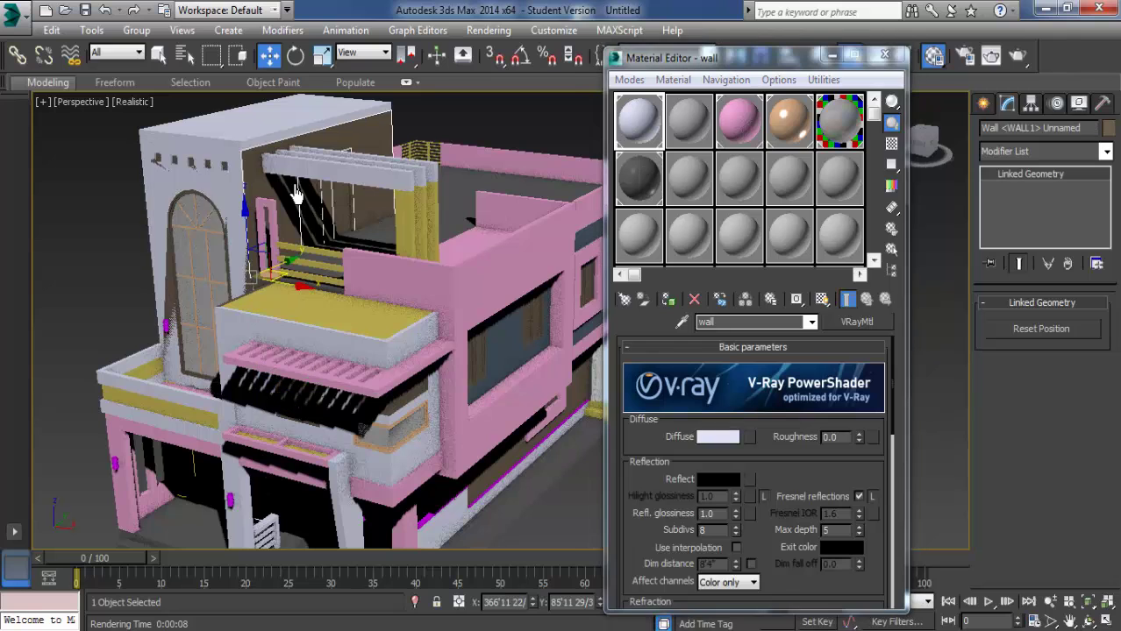
pyautogui.click(666, 298)
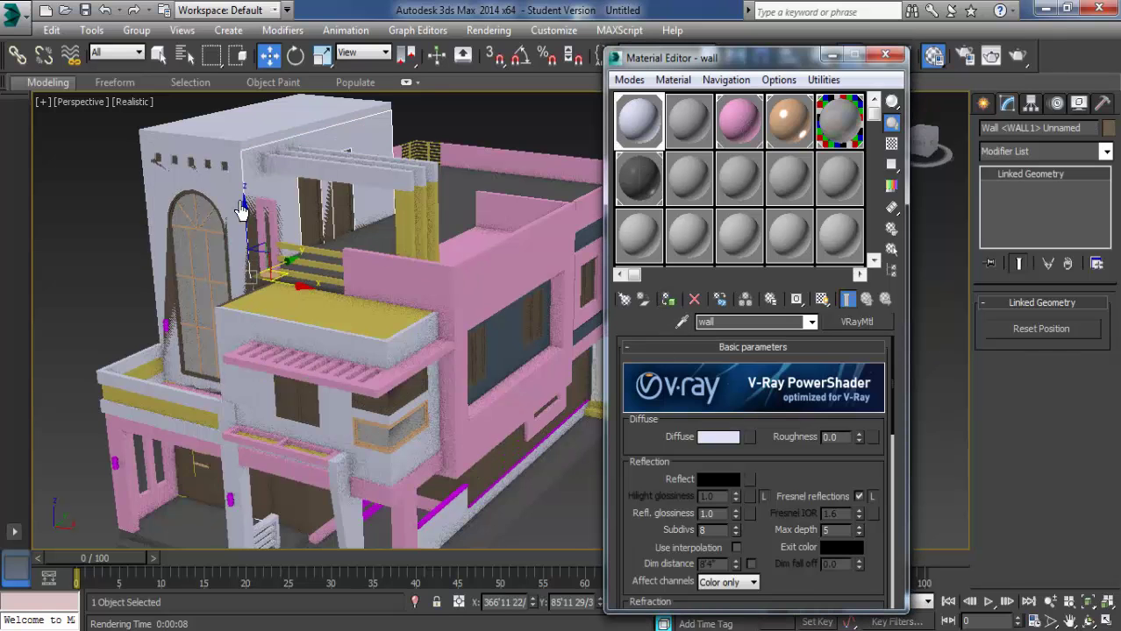
# Step: Clear the selection, zoom around to review the white walls, and return to the Material Editor
pyautogui.scroll(3, 242, 211)
pyautogui.scroll(4, 242, 211)
pyautogui.scroll(-10, 288, 228)
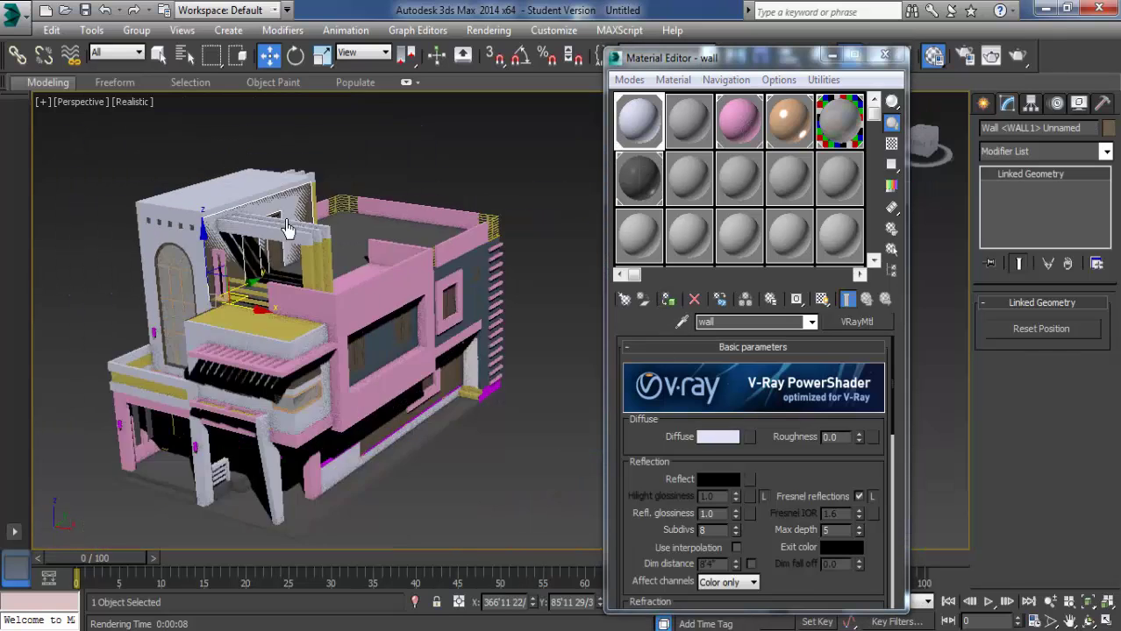
pyautogui.click(438, 386)
pyautogui.scroll(1, 250, 250)
pyautogui.scroll(4, 250, 250)
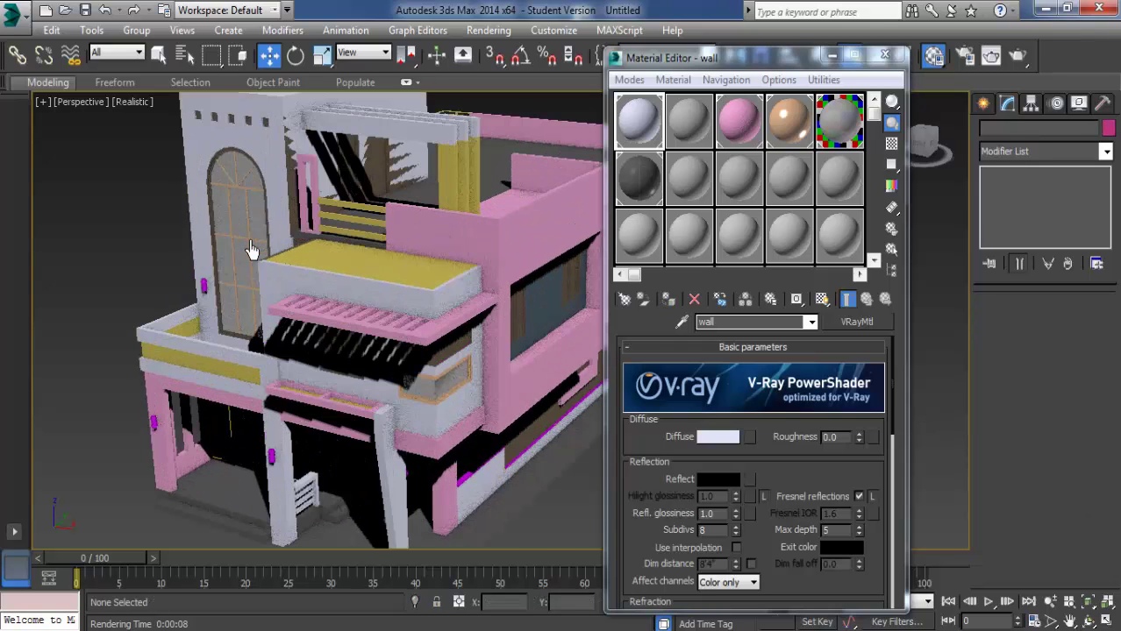
pyautogui.scroll(-2, 496, 504)
pyautogui.scroll(-2, 393, 443)
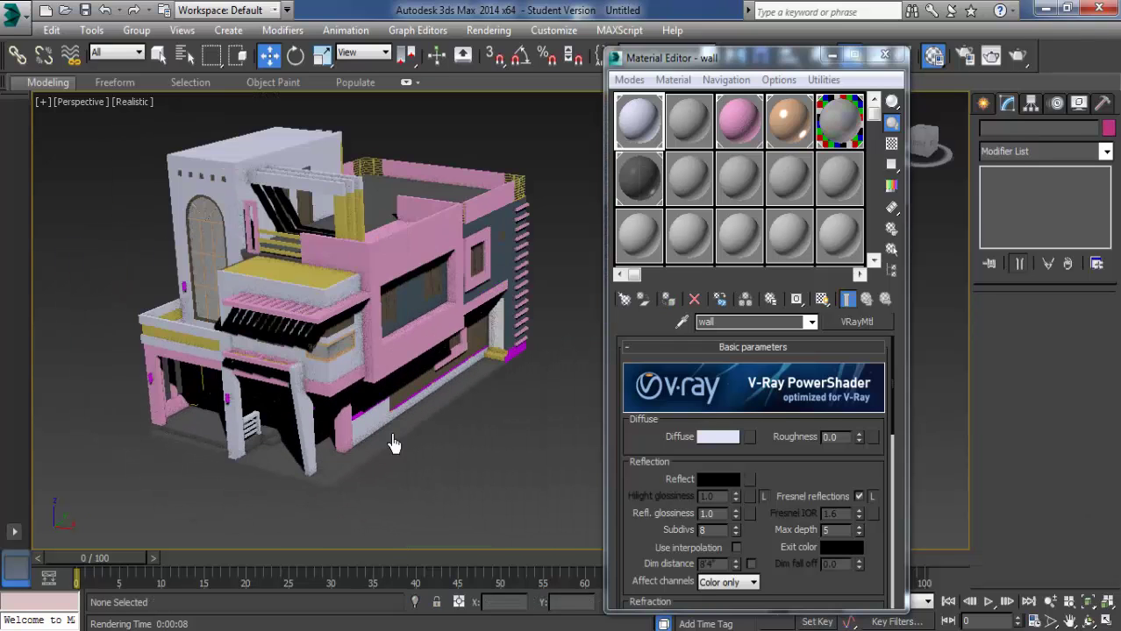
pyautogui.click(874, 70)
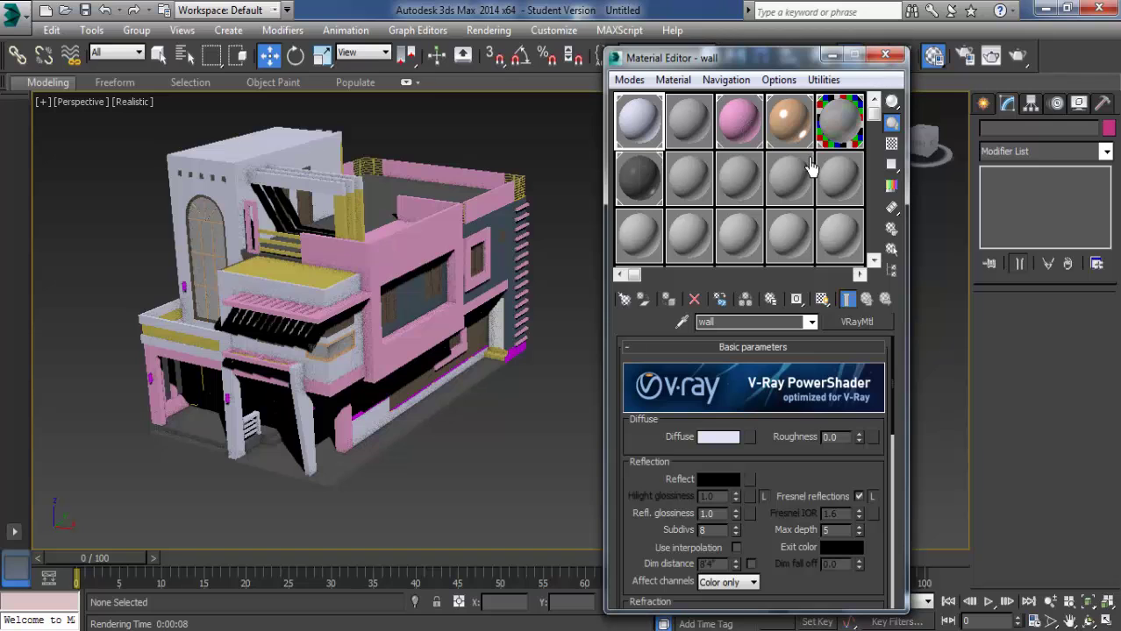
# Step: Close the Material Editor, recentre the house, and restore the four-view Top/Front/Left/Perspective layout
pyautogui.click(885, 56)
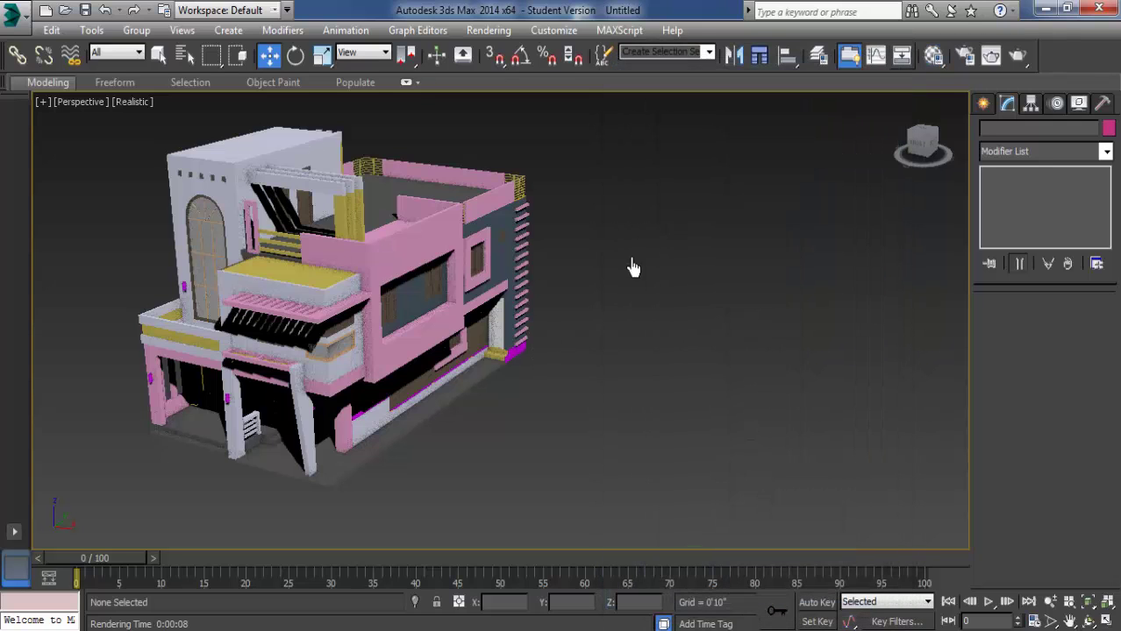
pyautogui.moveTo(633, 267); pyautogui.dragTo(746, 302, button='middle')
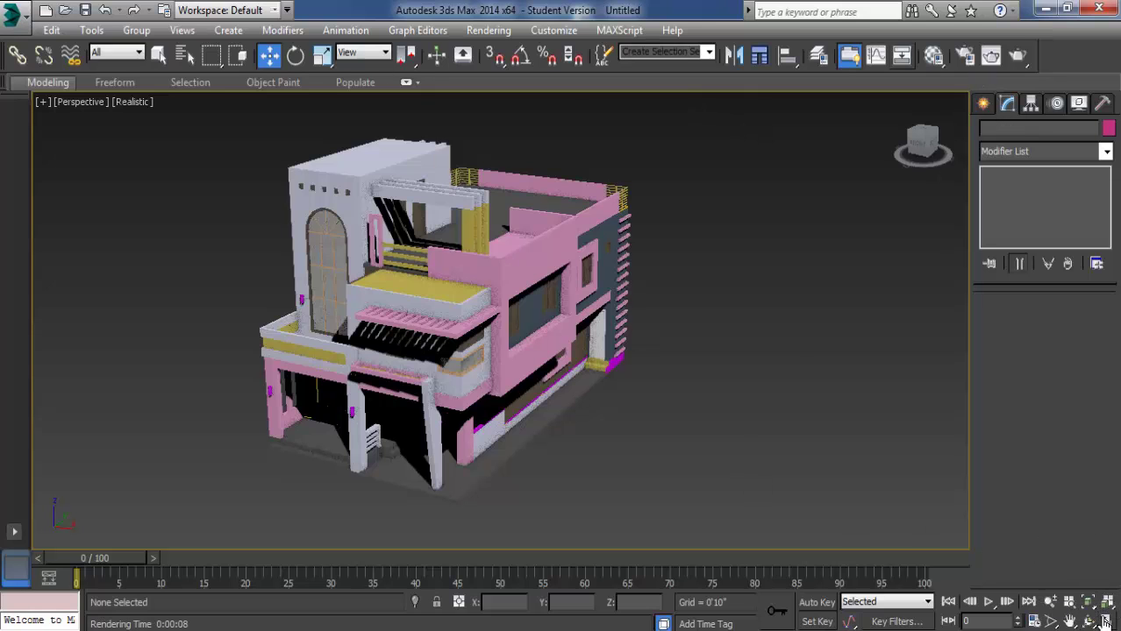
pyautogui.click(1105, 621)
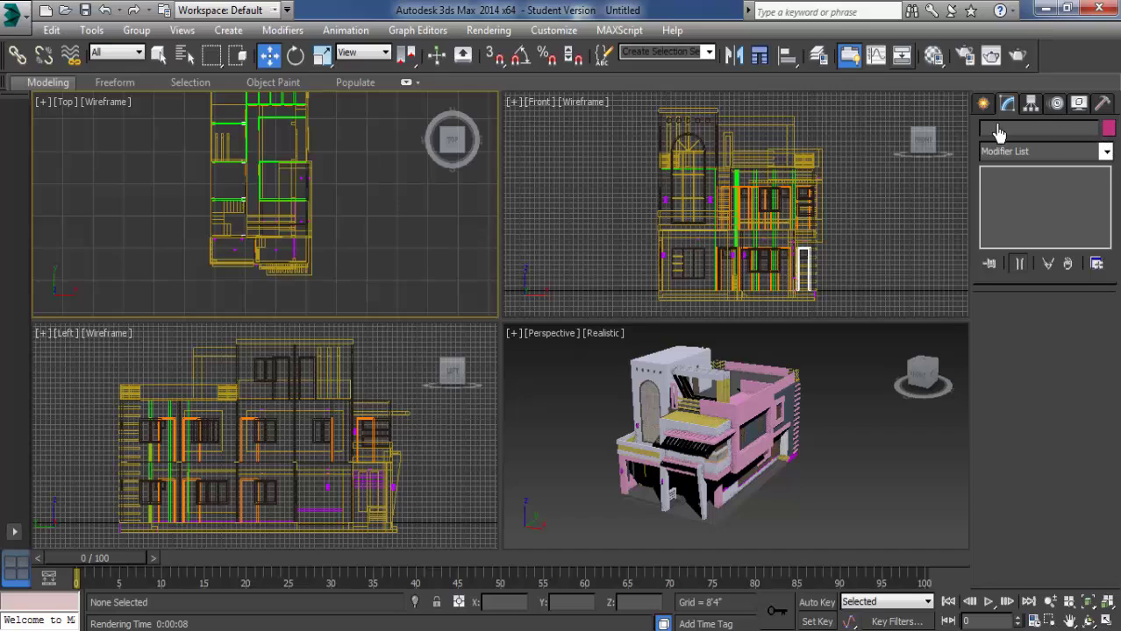
# Step: Start a VRayPhysicalCamera from the VRay camera category: Still cam, 36.0 film gate, 40.0 focal length
pyautogui.click(983, 104)
pyautogui.click(1046, 131)
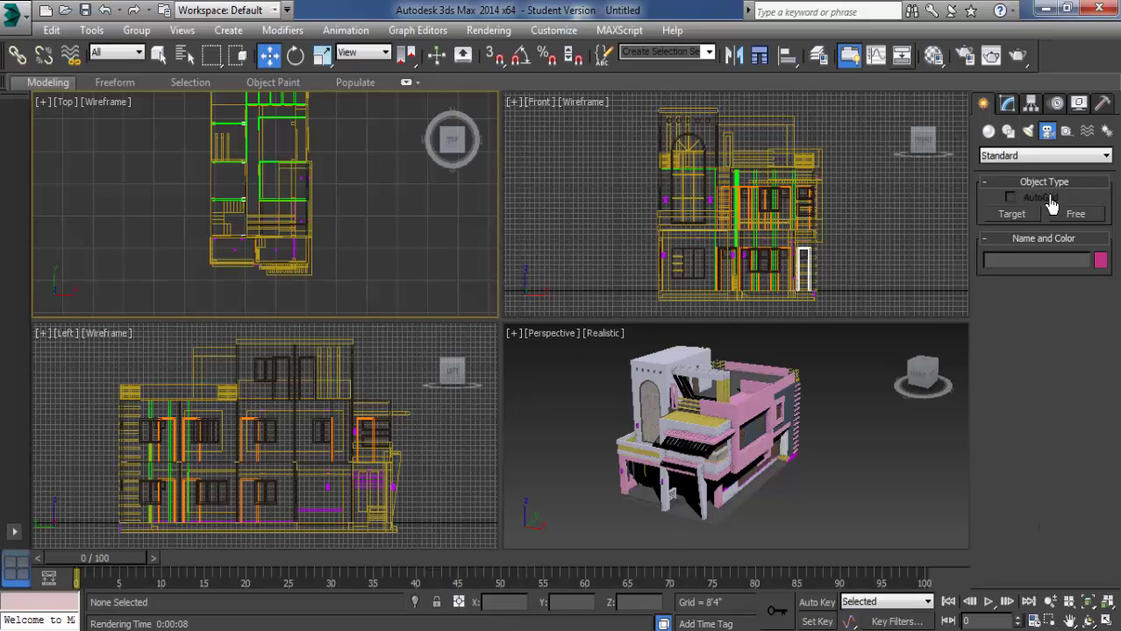
pyautogui.click(1024, 160)
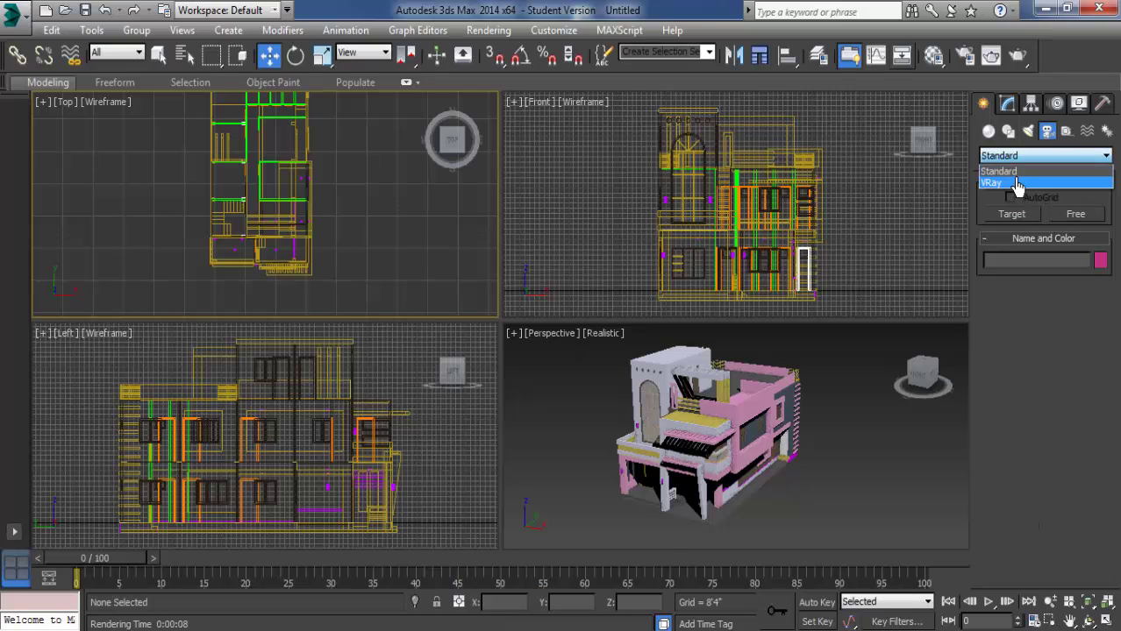
pyautogui.click(1017, 182)
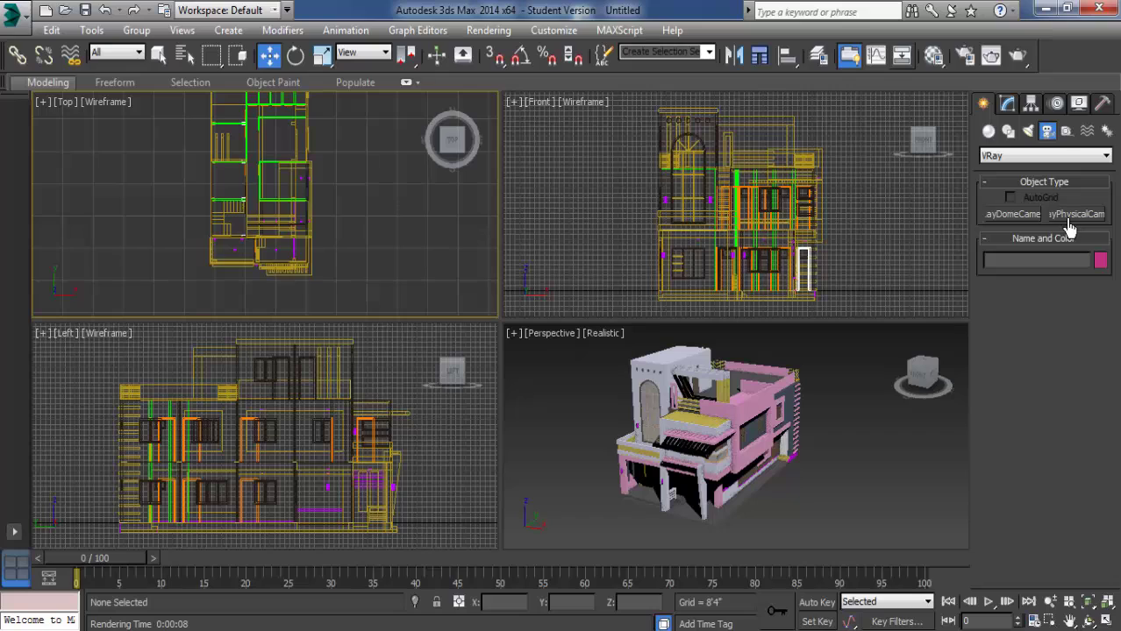
pyautogui.click(1031, 158)
pyautogui.click(994, 187)
pyautogui.click(1075, 217)
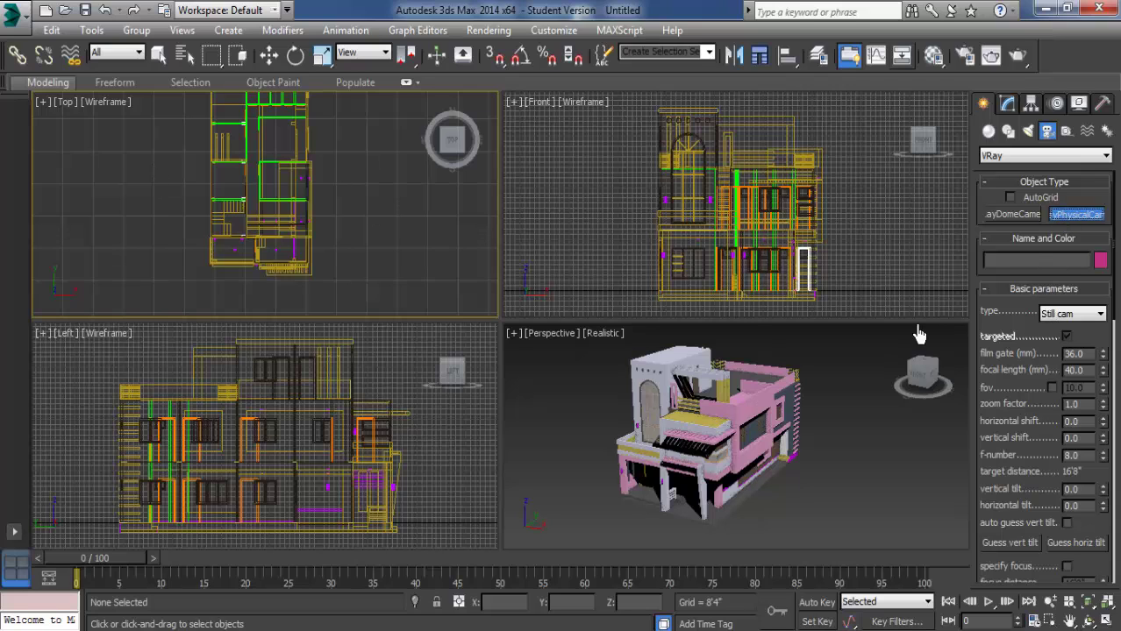
pyautogui.scroll(1, 359, 215)
pyautogui.scroll(-5, 351, 215)
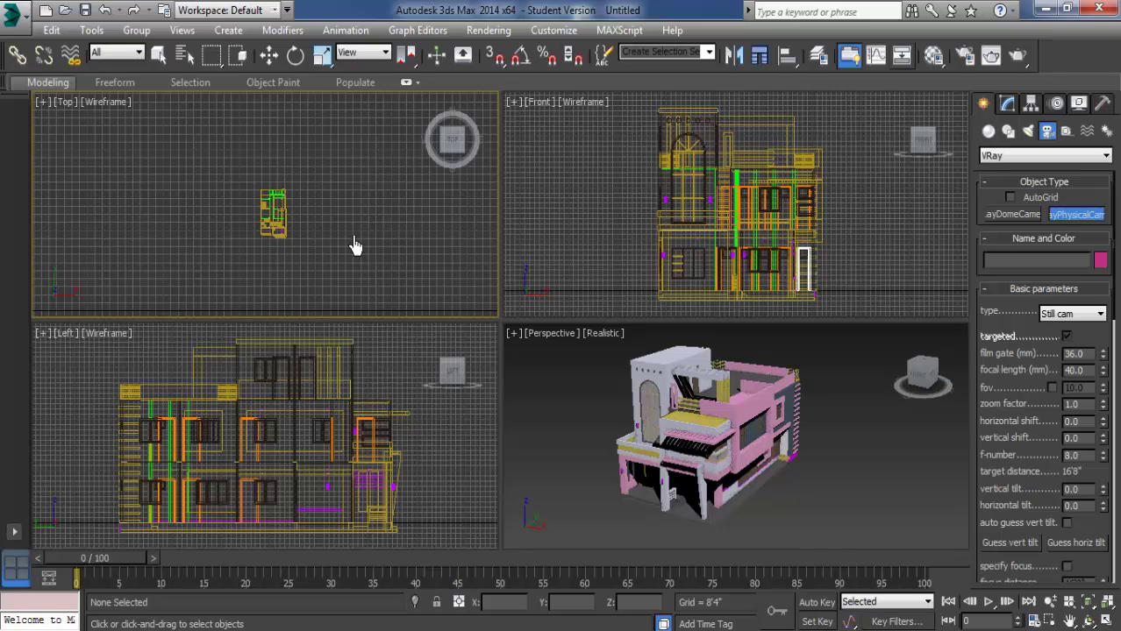
pyautogui.scroll(3, 176, 218)
pyautogui.scroll(-1, 238, 200)
pyautogui.scroll(1, 258, 270)
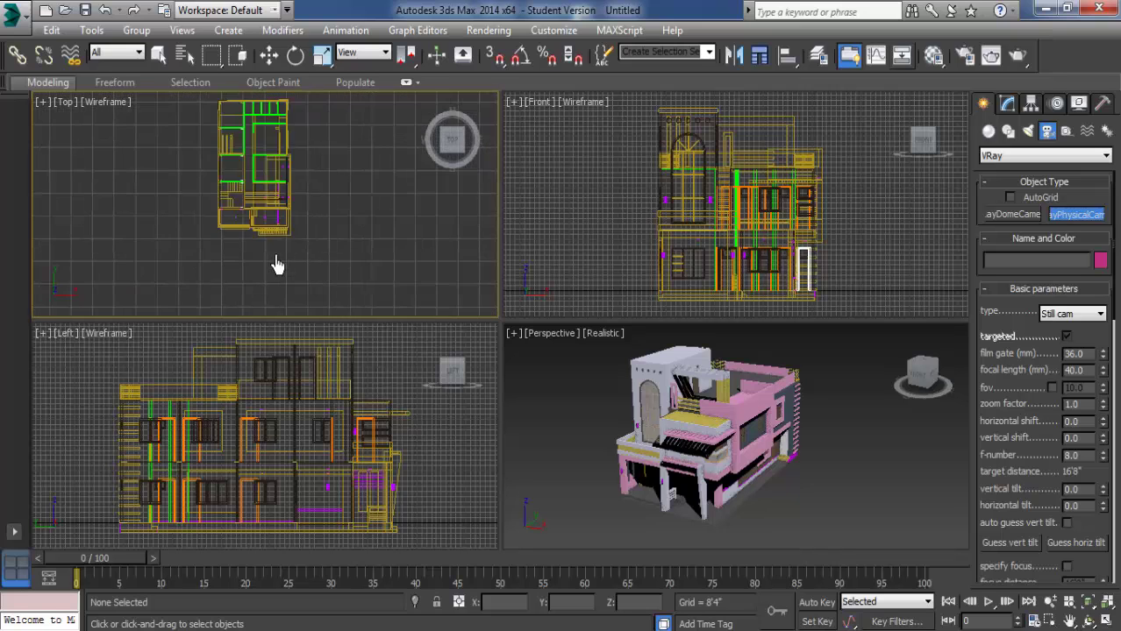
pyautogui.scroll(3, 273, 250)
pyautogui.scroll(-2, 267, 233)
pyautogui.scroll(-1, 260, 230)
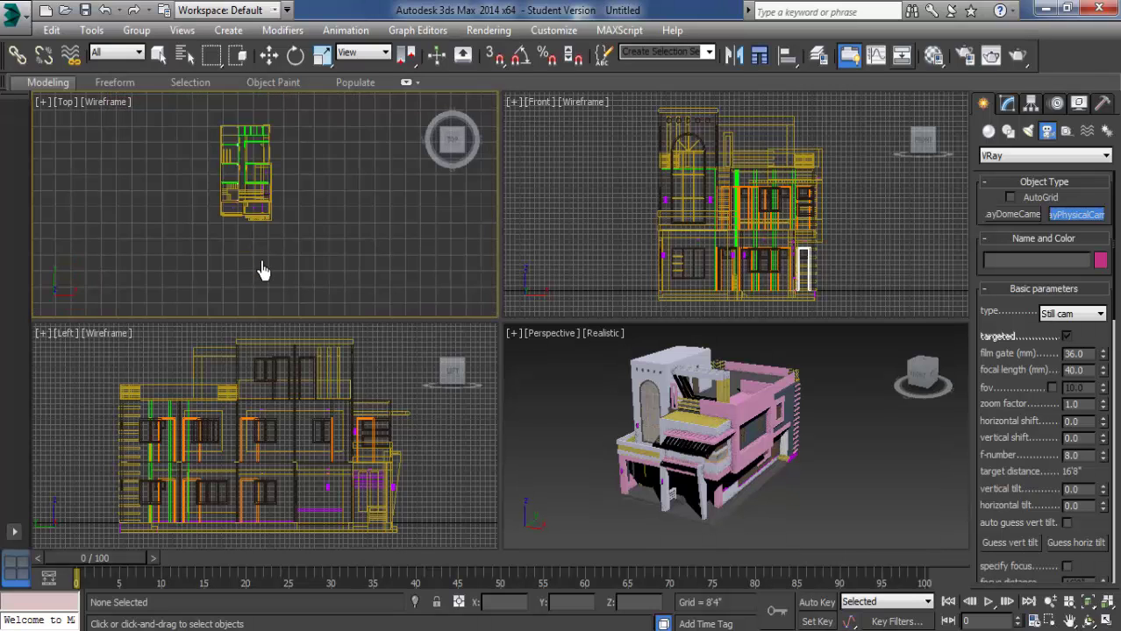
# Step: Place VRayCam001 in the Top view with its target aimed at the house
pyautogui.moveTo(203, 311); pyautogui.dragTo(245, 221)
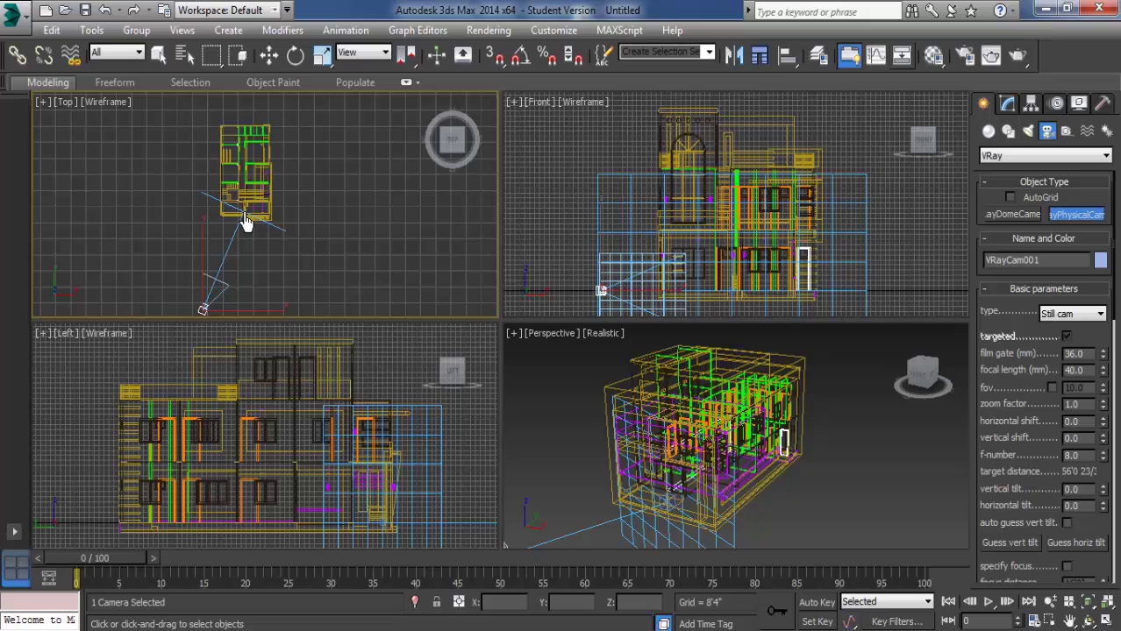
pyautogui.moveTo(245, 221)
pyautogui.mouseDown()
pyautogui.moveTo(243, 300)
pyautogui.moveTo(255, 217)
pyautogui.mouseUp()
pyautogui.press('w')
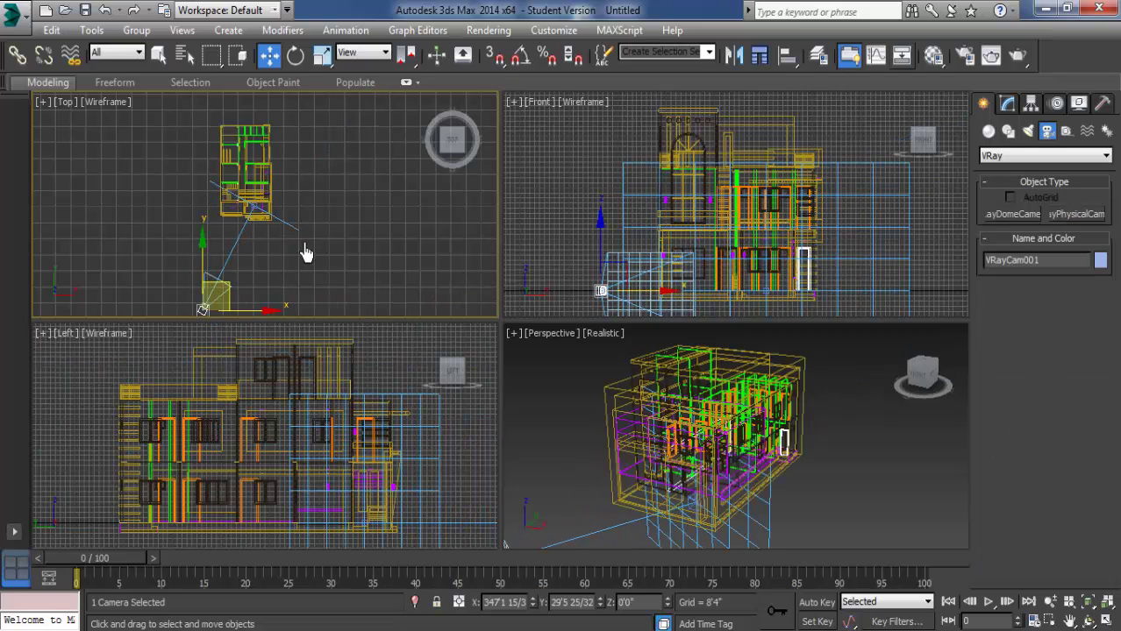
pyautogui.moveTo(226, 309); pyautogui.dragTo(211, 280, button='middle')
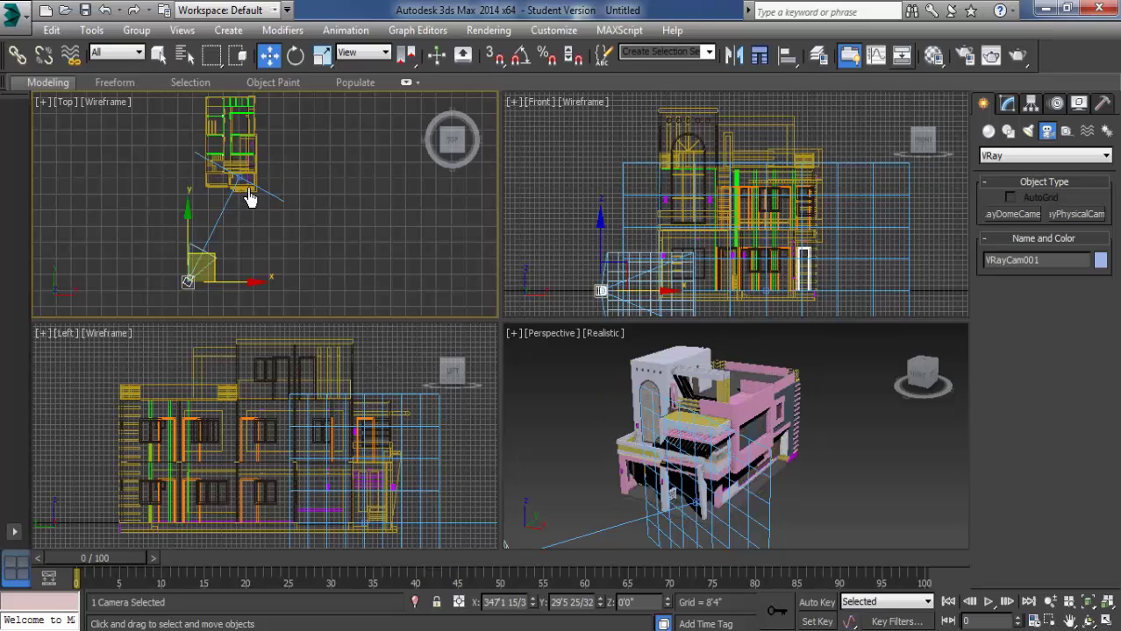
# Step: Make the Perspective viewport look through VRayCam001 with Show Safe Frames enabled
pyautogui.click(552, 336)
pyautogui.moveTo(594, 279)
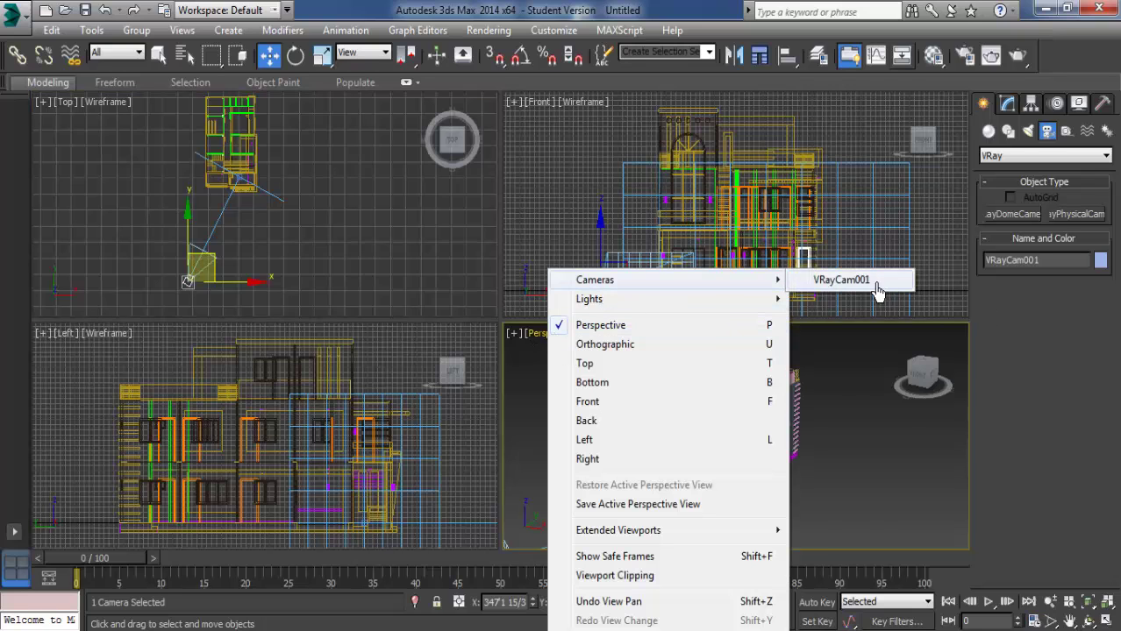
pyautogui.click(842, 279)
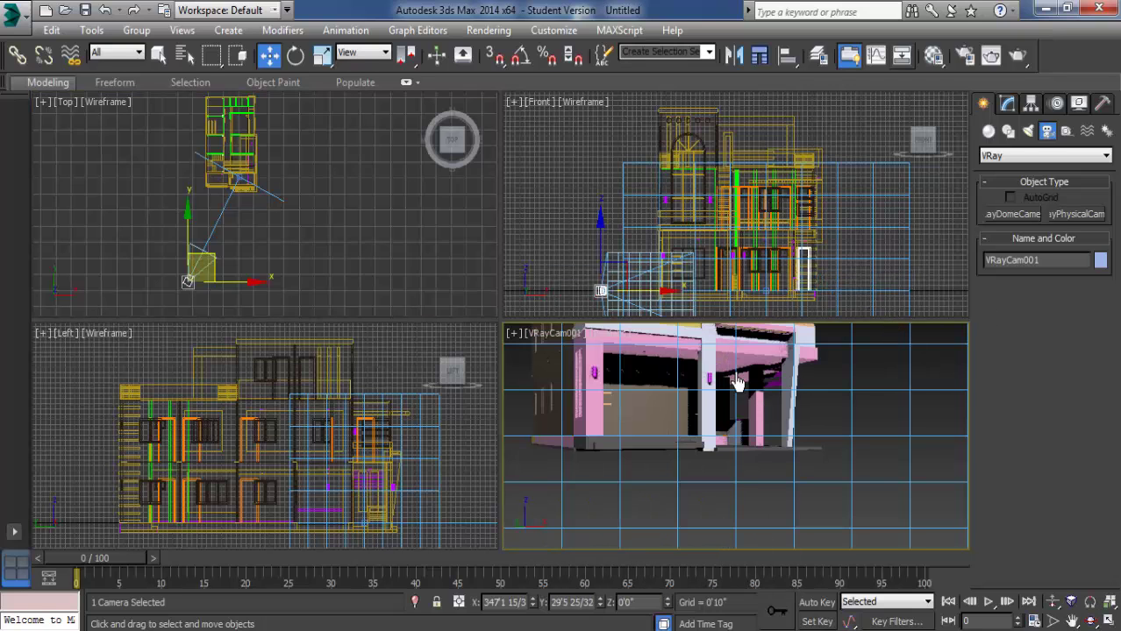
pyautogui.moveTo(737, 379); pyautogui.dragTo(739, 456, button='middle')
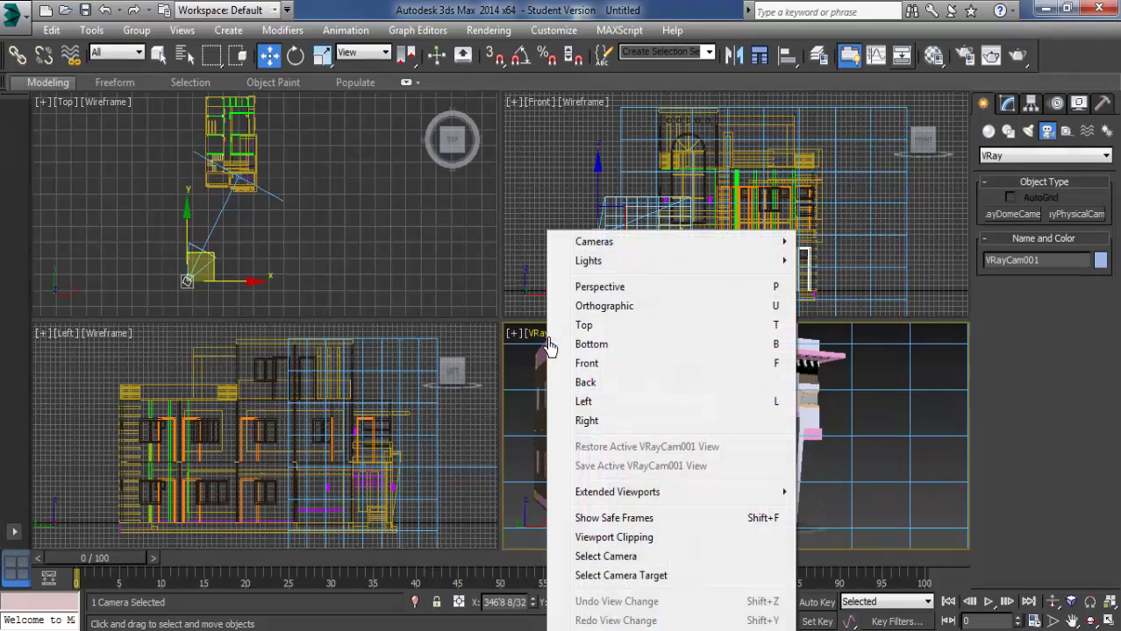
pyautogui.click(544, 336)
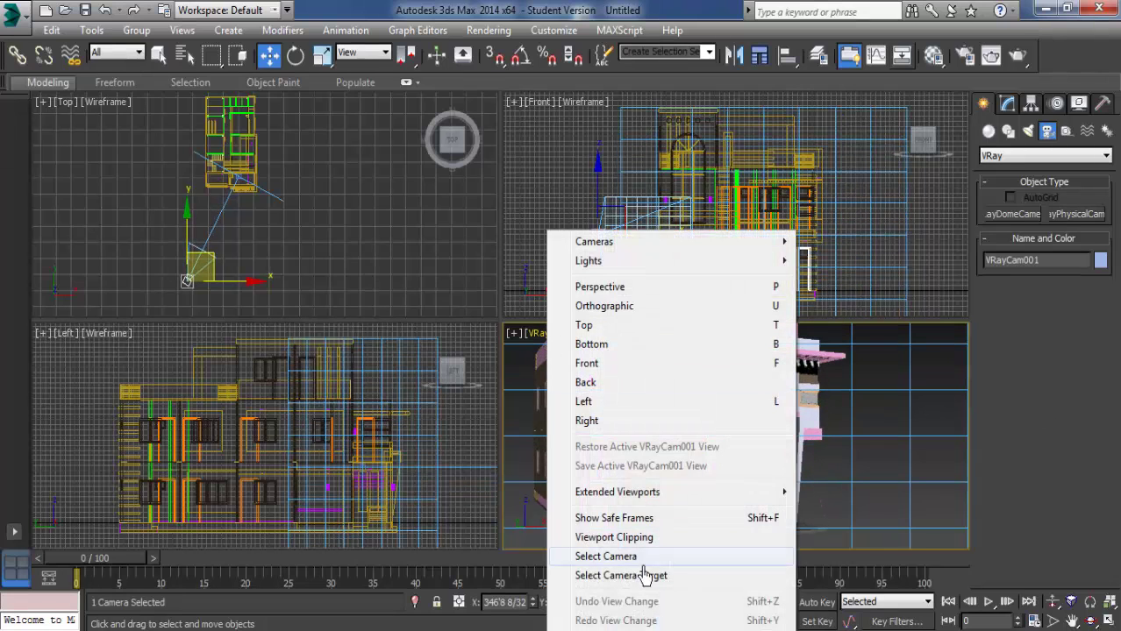
pyautogui.click(631, 518)
pyautogui.keyDown('alt'); pyautogui.moveTo(728, 415); pyautogui.dragTo(706, 430, button='middle'); pyautogui.keyUp('alt')
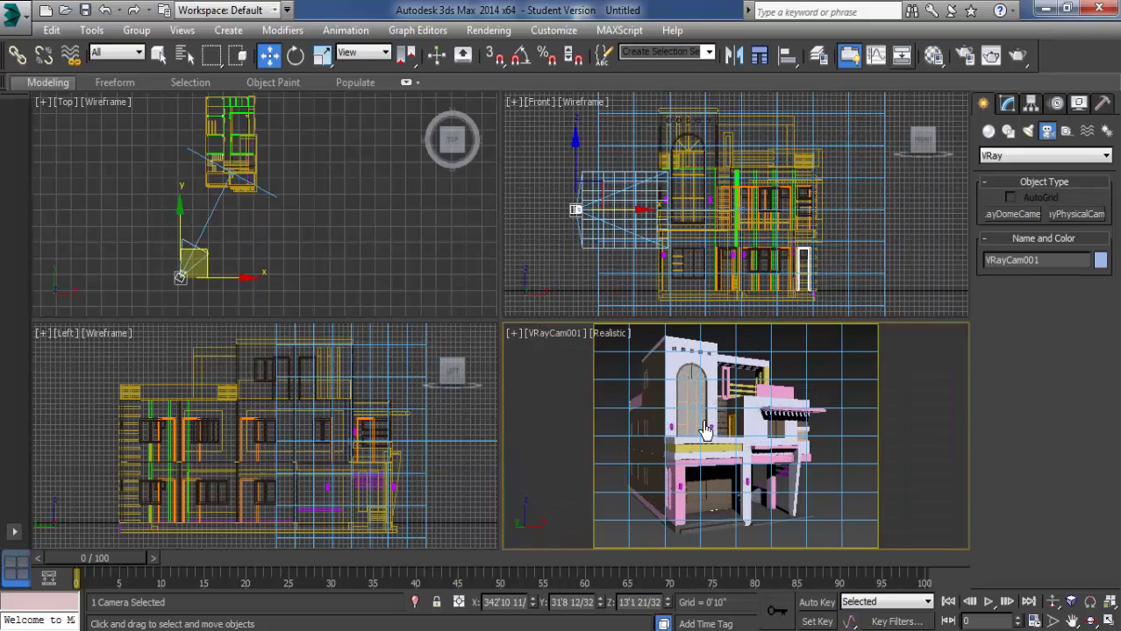
# Step: In Render Setup, choose the HDTV (video) output preset at width 5000 (5000 × 2813)
pyautogui.click(489, 29)
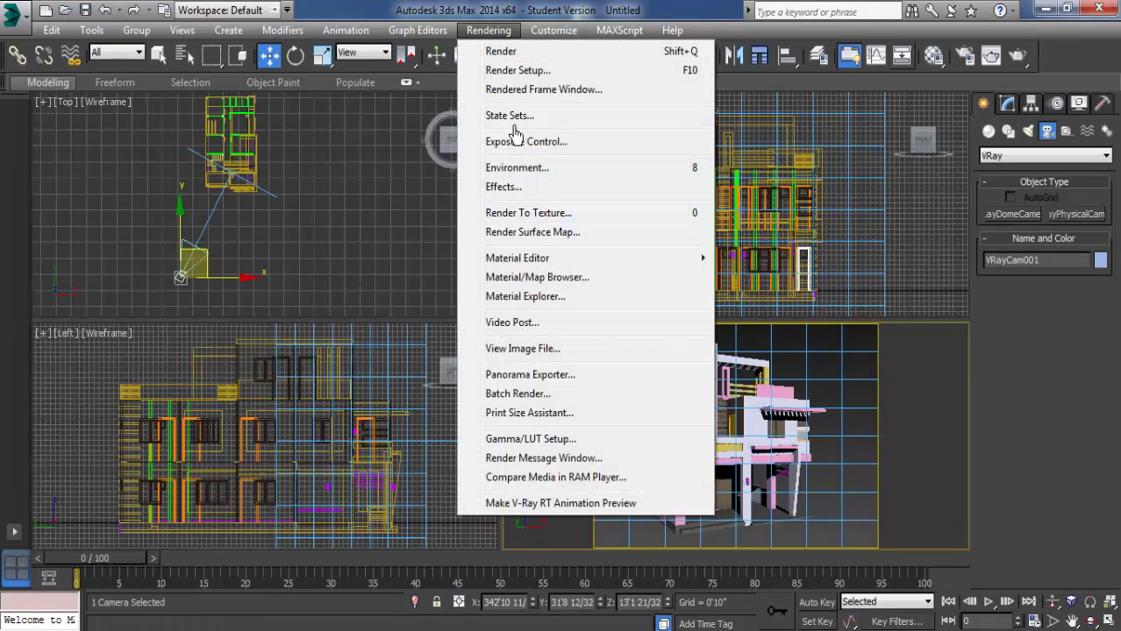
pyautogui.click(517, 70)
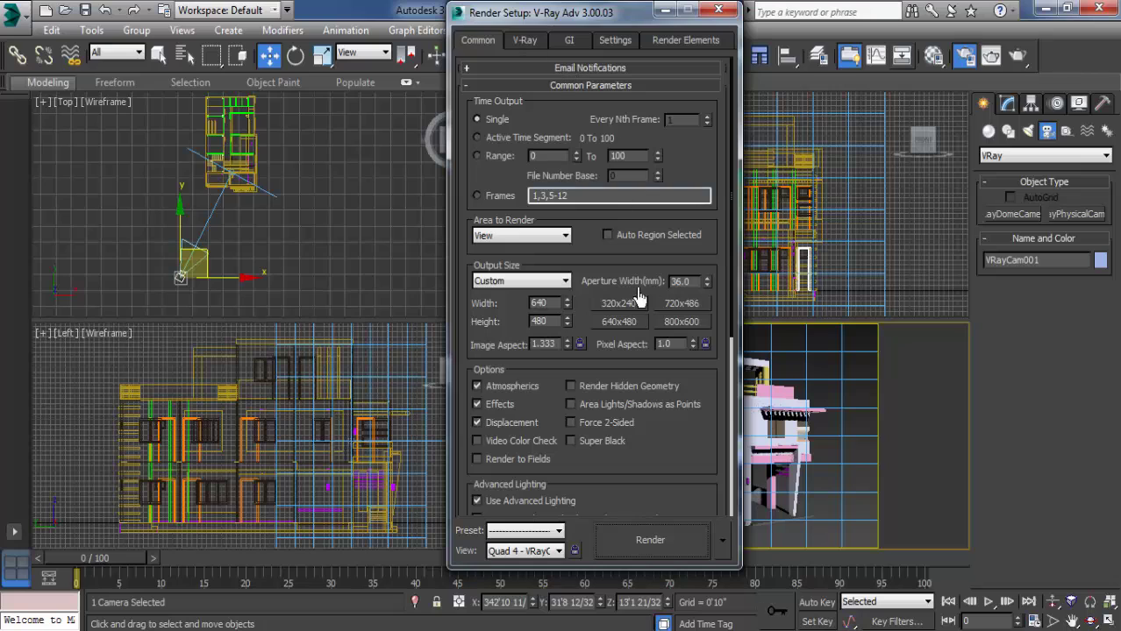
pyautogui.click(521, 281)
pyautogui.click(509, 505)
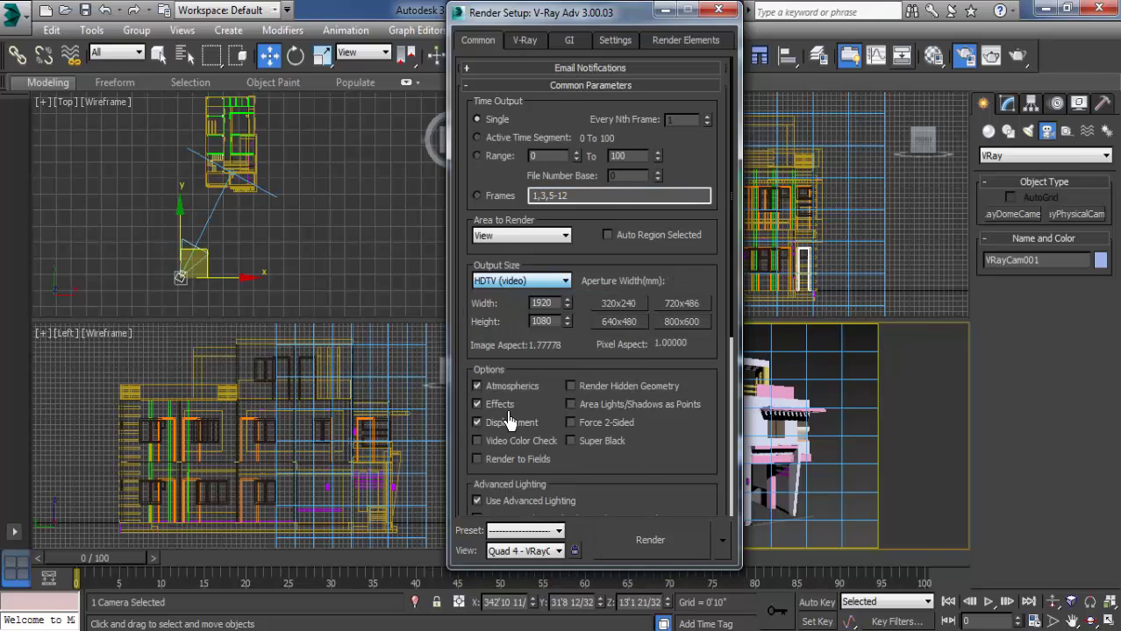
pyautogui.click(551, 303)
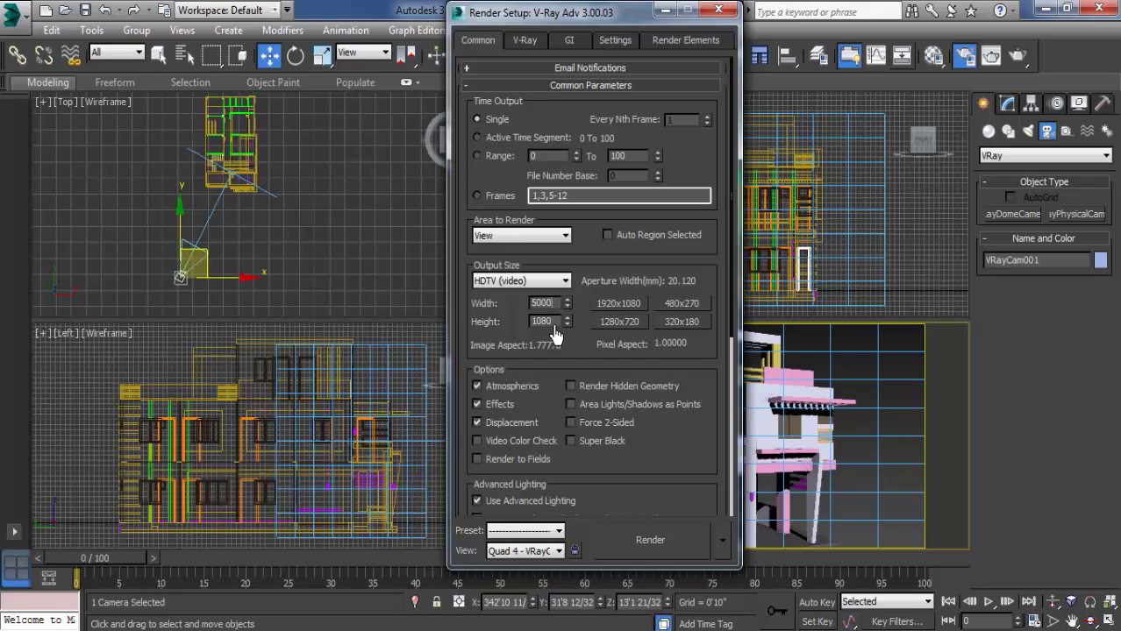
pyautogui.click(718, 9)
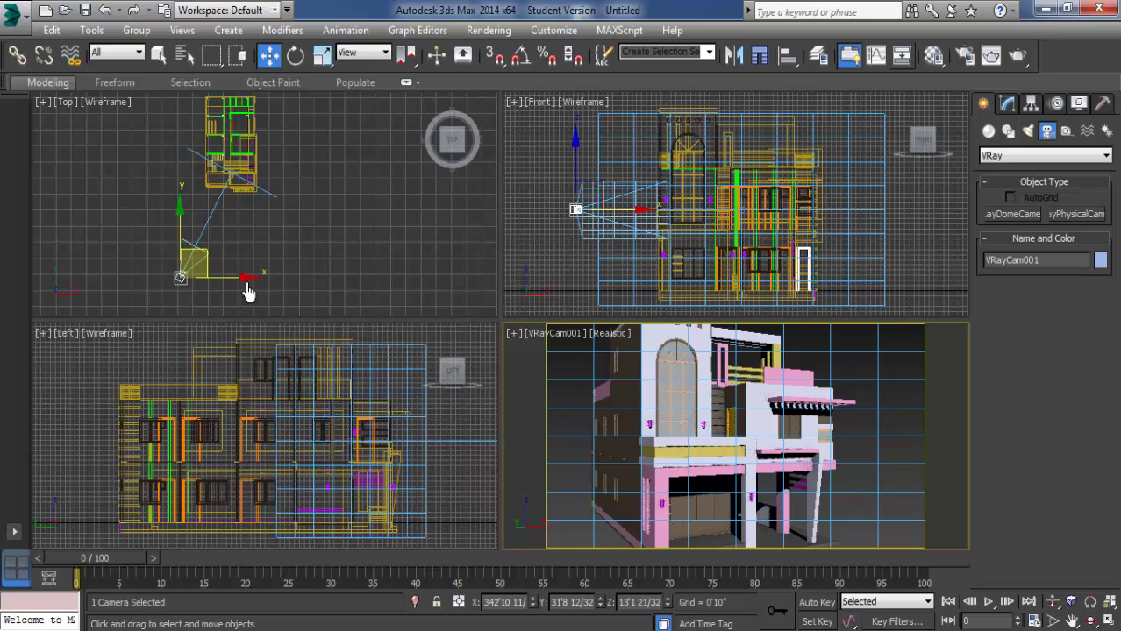
# Step: Move VRayCam001 down-left toward the house in the Top view
pyautogui.scroll(-1, 196, 247)
pyautogui.scroll(-1, 193, 250)
pyautogui.moveTo(187, 252); pyautogui.dragTo(177, 276)
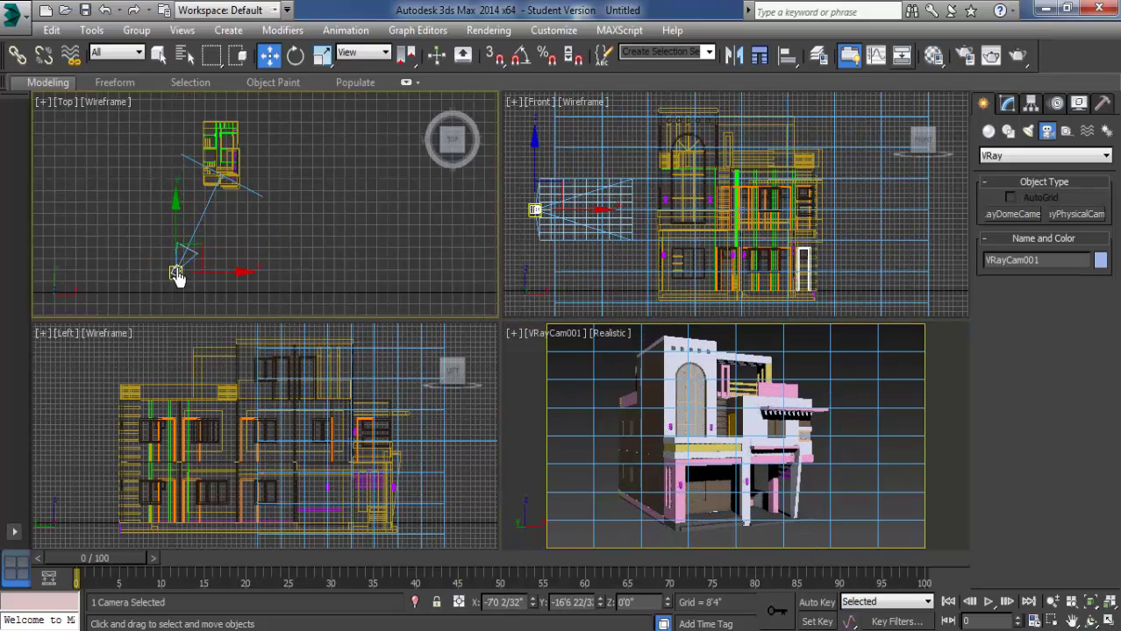
pyautogui.moveTo(177, 276); pyautogui.dragTo(176, 269)
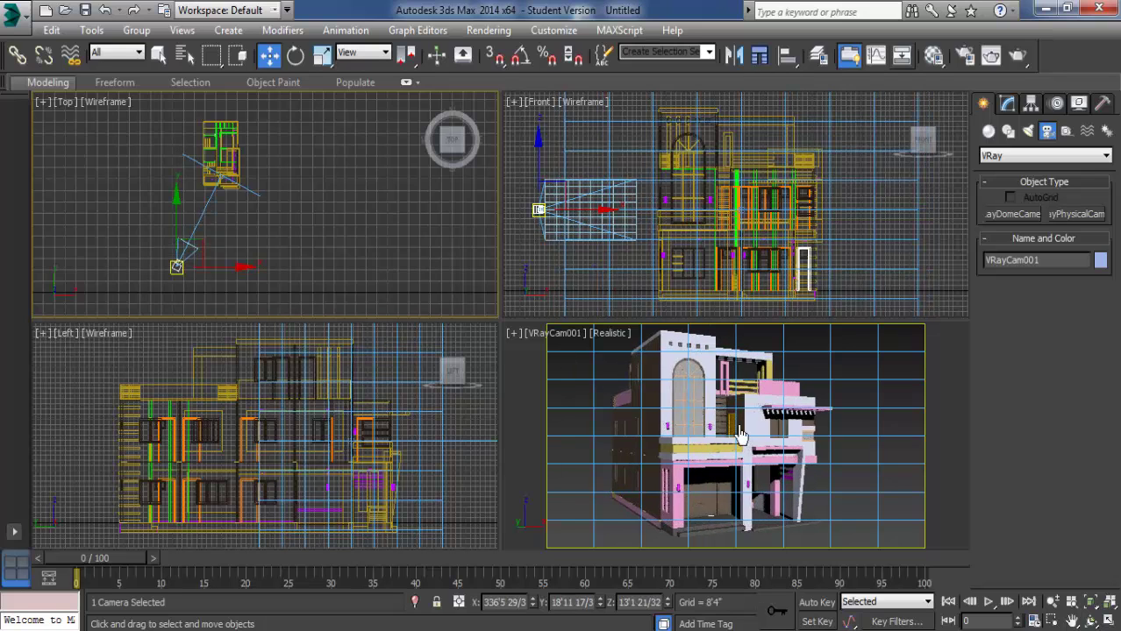
pyautogui.scroll(-4, 283, 427)
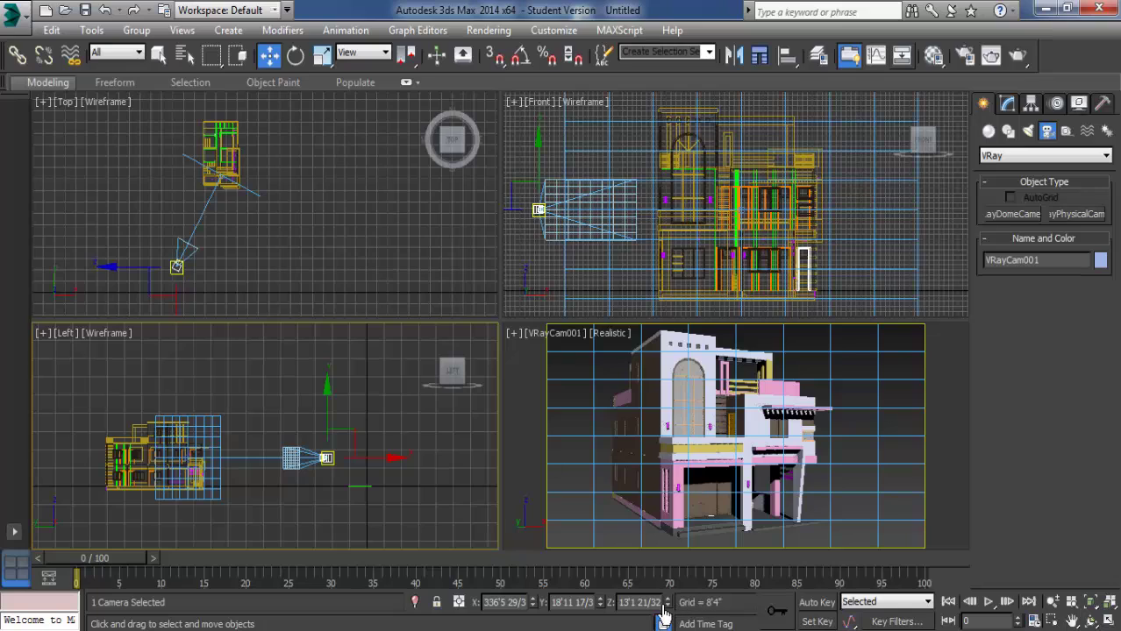
pyautogui.moveTo(395, 453); pyautogui.dragTo(399, 457, button='middle')
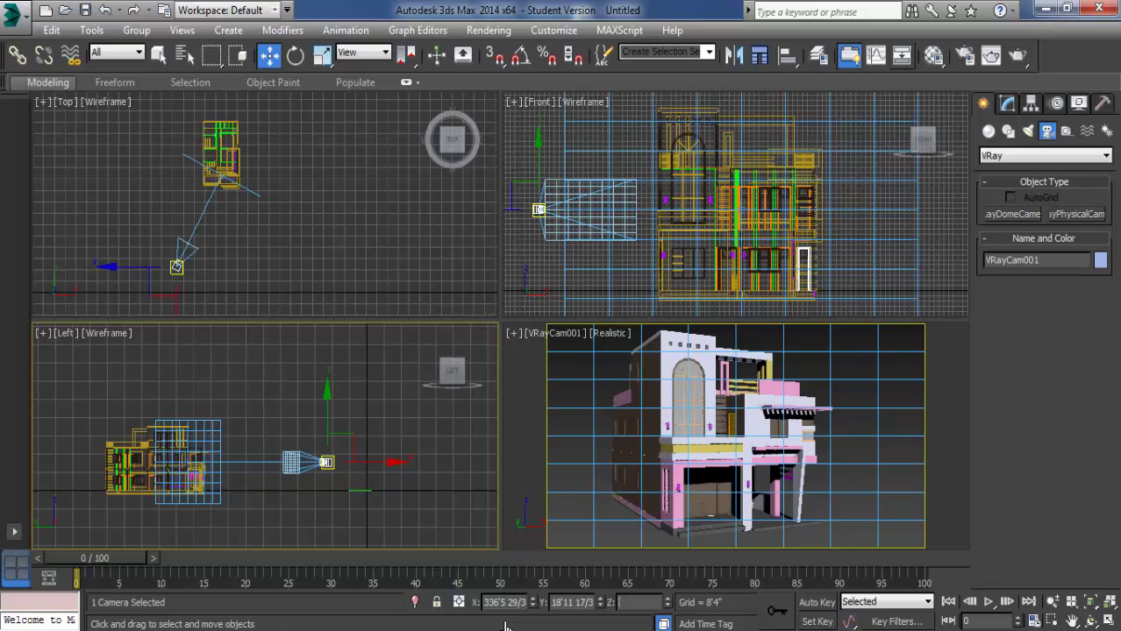
# Step: Set VRayCam001's height to 70' and slide it right for a close-up of the balcony
pyautogui.write("7'0")
pyautogui.press('Return')
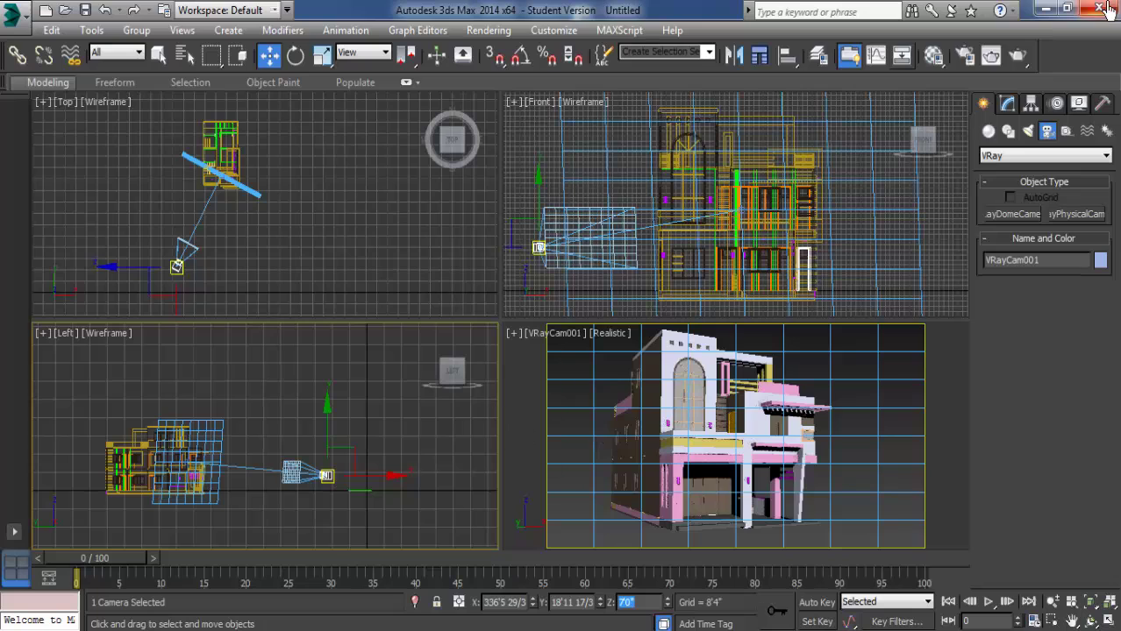
pyautogui.moveTo(178, 279); pyautogui.dragTo(181, 275)
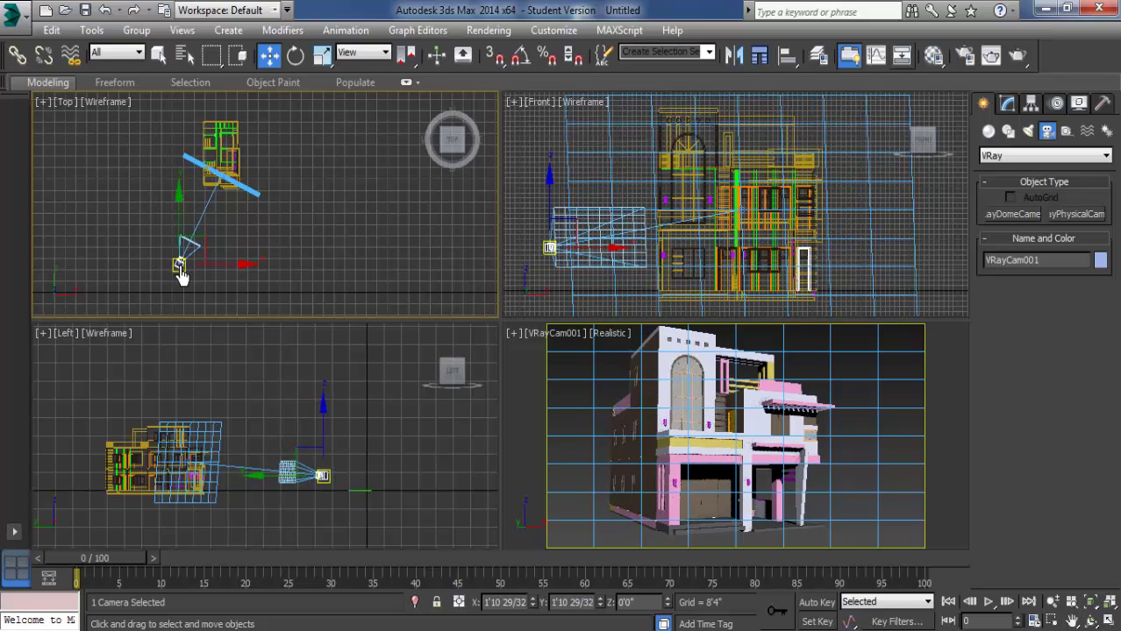
pyautogui.moveTo(326, 514); pyautogui.dragTo(328, 526, button='middle')
pyautogui.moveTo(368, 479); pyautogui.dragTo(386, 413, button='middle')
pyautogui.moveTo(239, 248)
pyautogui.mouseDown(button='middle')
pyautogui.moveTo(242, 284)
pyautogui.moveTo(232, 256)
pyautogui.mouseUp(button='middle')
pyautogui.moveTo(241, 252)
pyautogui.mouseDown()
pyautogui.moveTo(363, 258)
pyautogui.moveTo(322, 268)
pyautogui.moveTo(263, 241)
pyautogui.moveTo(285, 250)
pyautogui.moveTo(296, 143)
pyautogui.moveTo(275, 126)
pyautogui.mouseUp()
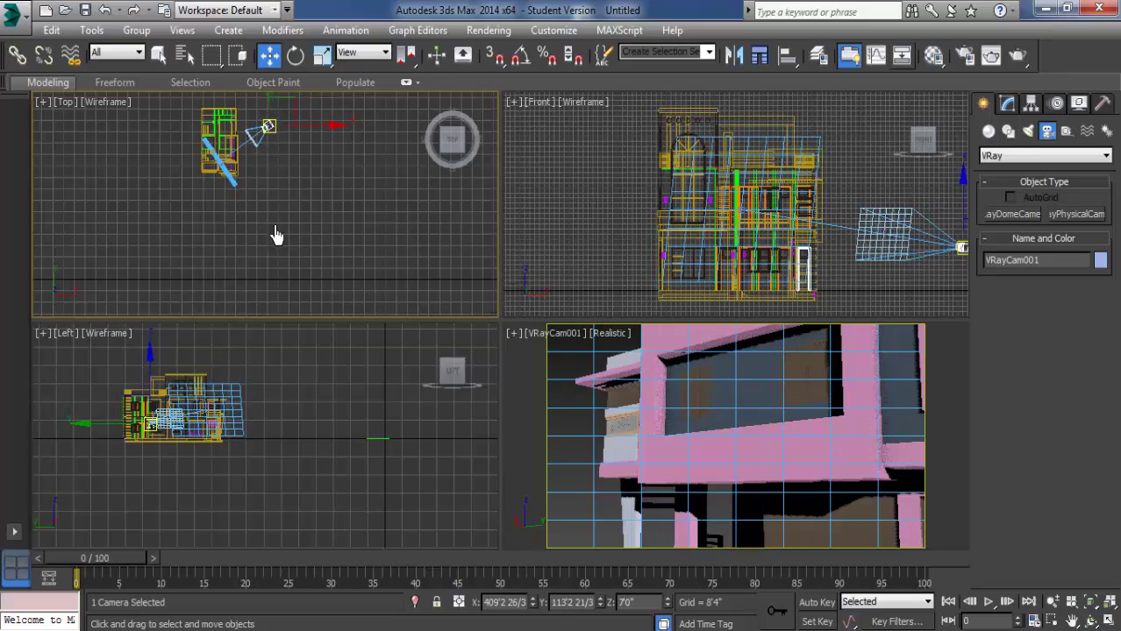
# Step: Drag VRayCam001 around the house in plan until its view frames the whole house
pyautogui.scroll(-2, 266, 245)
pyautogui.moveTo(267, 213)
pyautogui.mouseDown()
pyautogui.moveTo(264, 150)
pyautogui.moveTo(229, 165)
pyautogui.moveTo(200, 207)
pyautogui.moveTo(212, 281)
pyautogui.moveTo(255, 288)
pyautogui.moveTo(283, 275)
pyautogui.mouseUp()
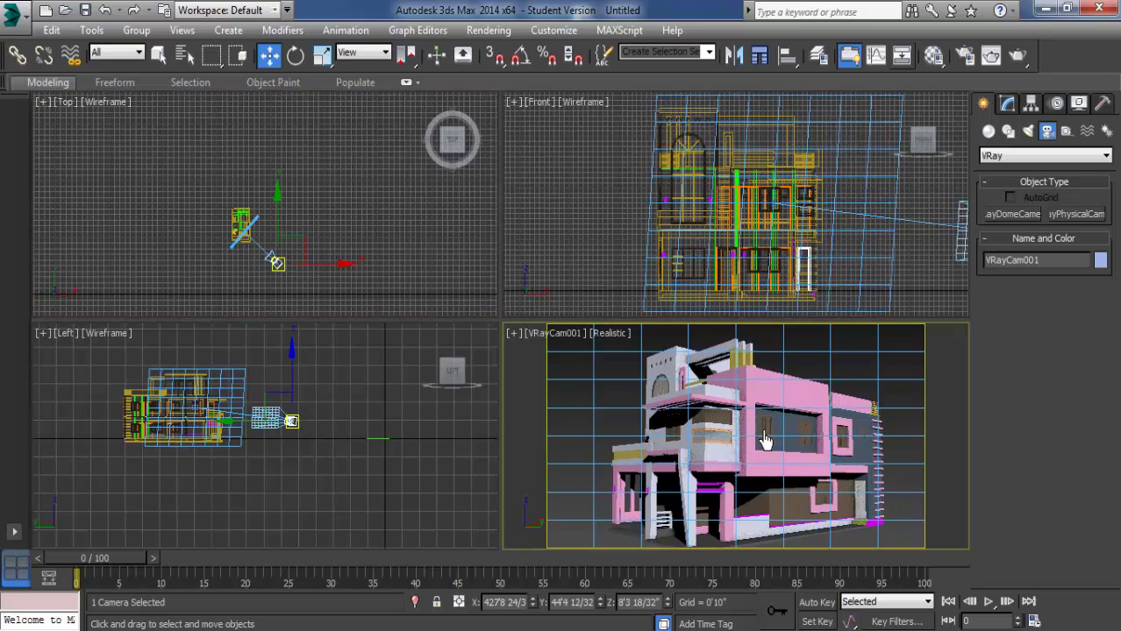
pyautogui.moveTo(695, 371); pyautogui.dragTo(762, 434, button='middle')
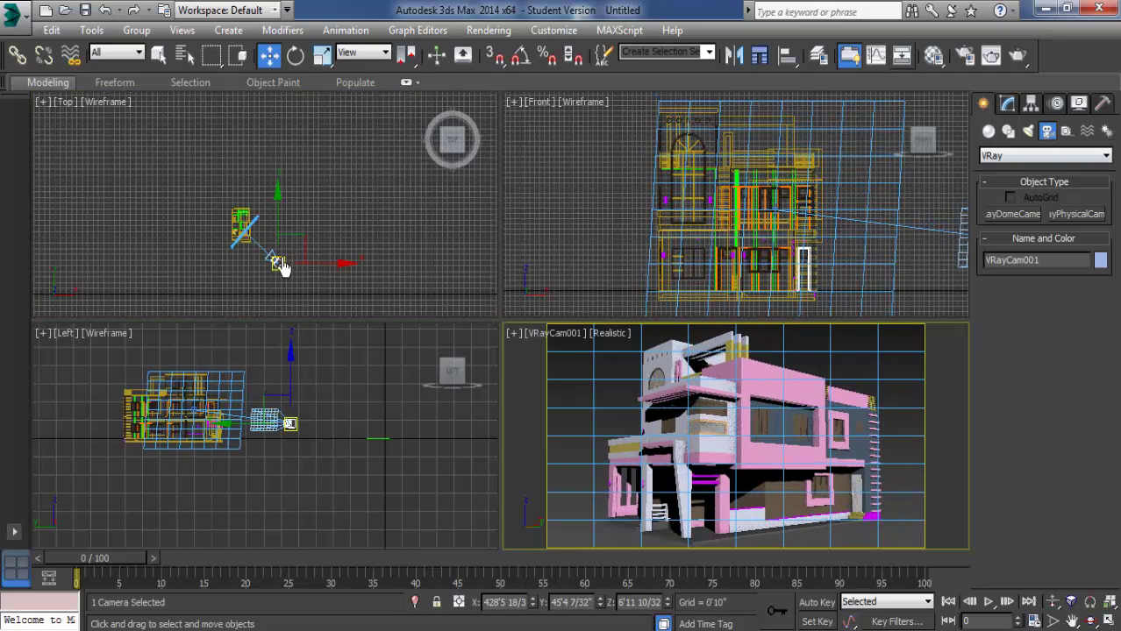
pyautogui.moveTo(277, 272); pyautogui.dragTo(269, 273)
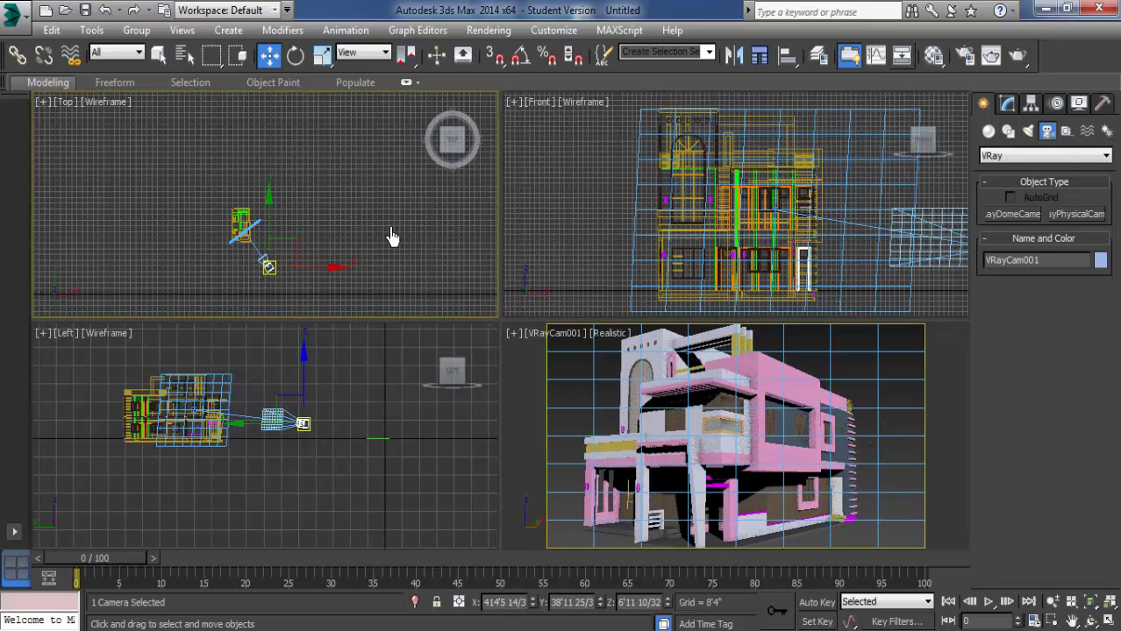
pyautogui.moveTo(269, 270); pyautogui.dragTo(273, 274)
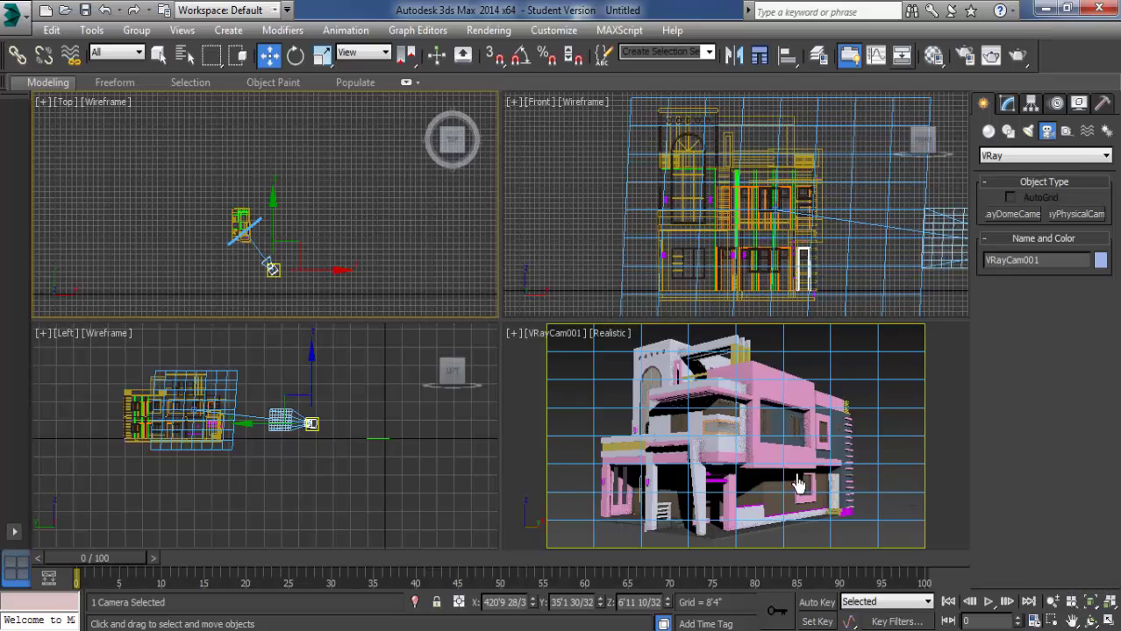
# Step: Briefly orbit the Top view, then snap it back to straight top-down
pyautogui.scroll(-1, 307, 181)
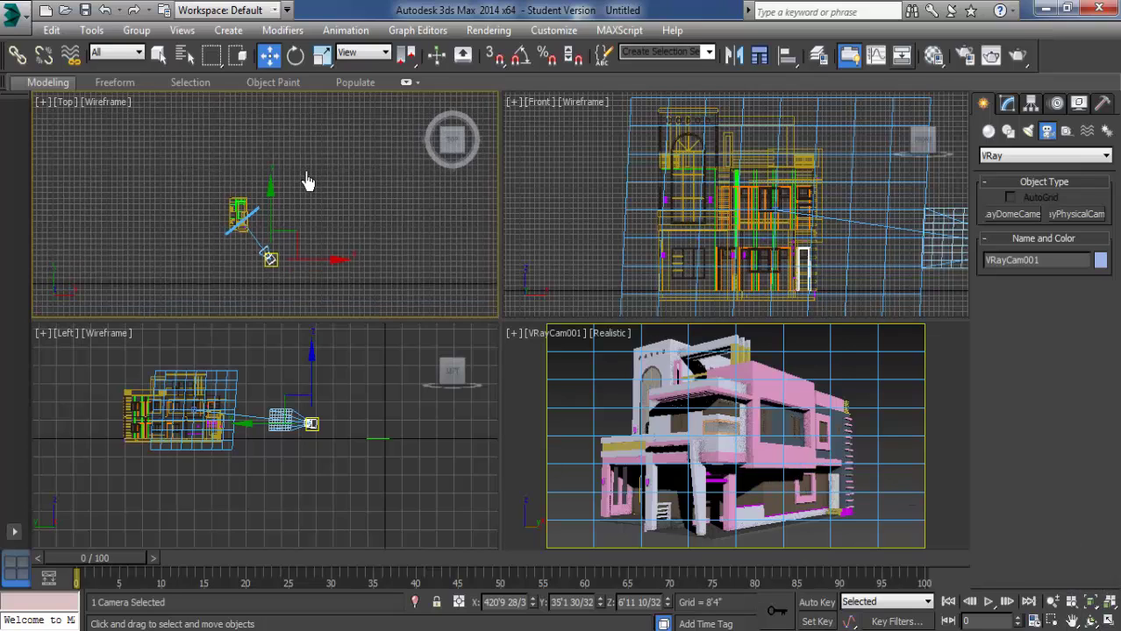
pyautogui.hotkey('ctrl', 'r')
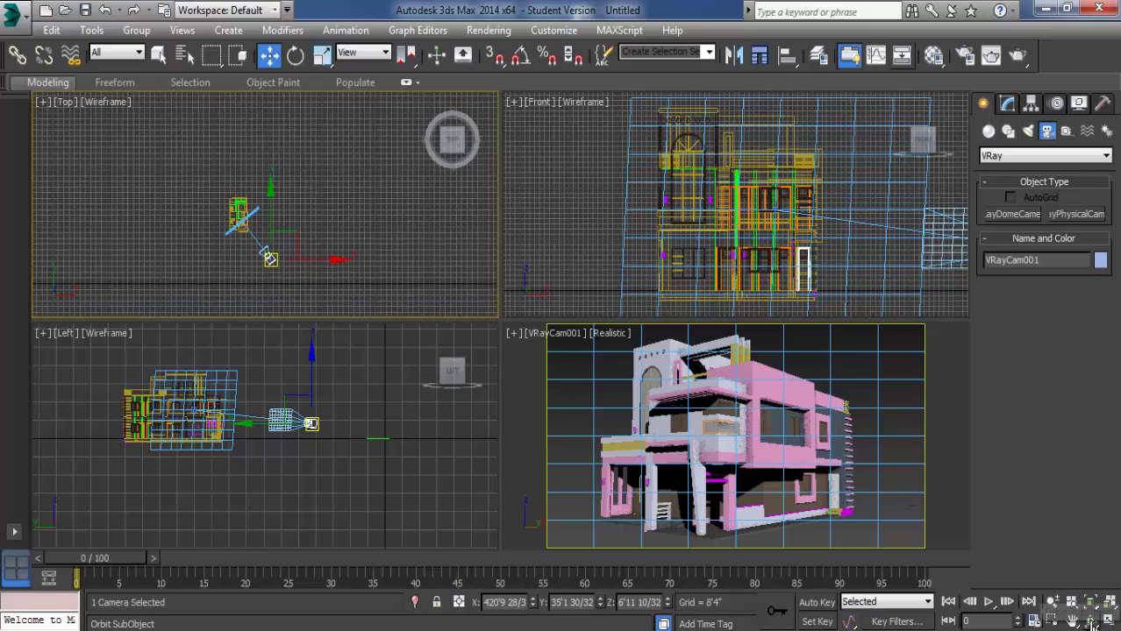
pyautogui.moveTo(272, 213)
pyautogui.mouseDown()
pyautogui.moveTo(240, 58)
pyautogui.moveTo(233, 243)
pyautogui.moveTo(281, 214)
pyautogui.mouseUp()
pyautogui.press('w')
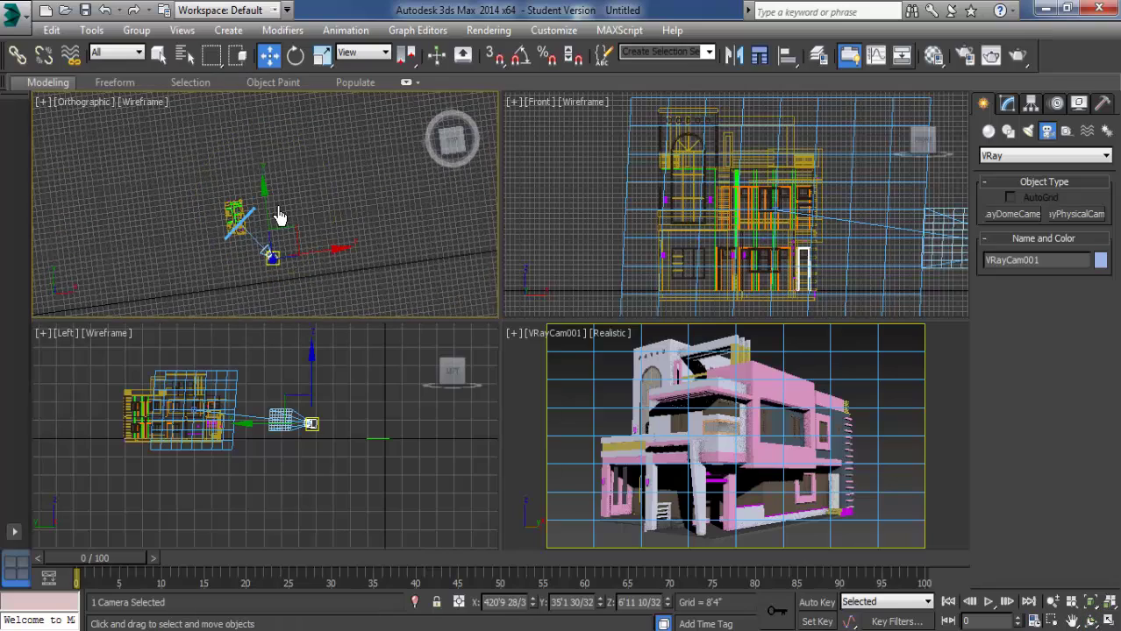
pyautogui.press('t')
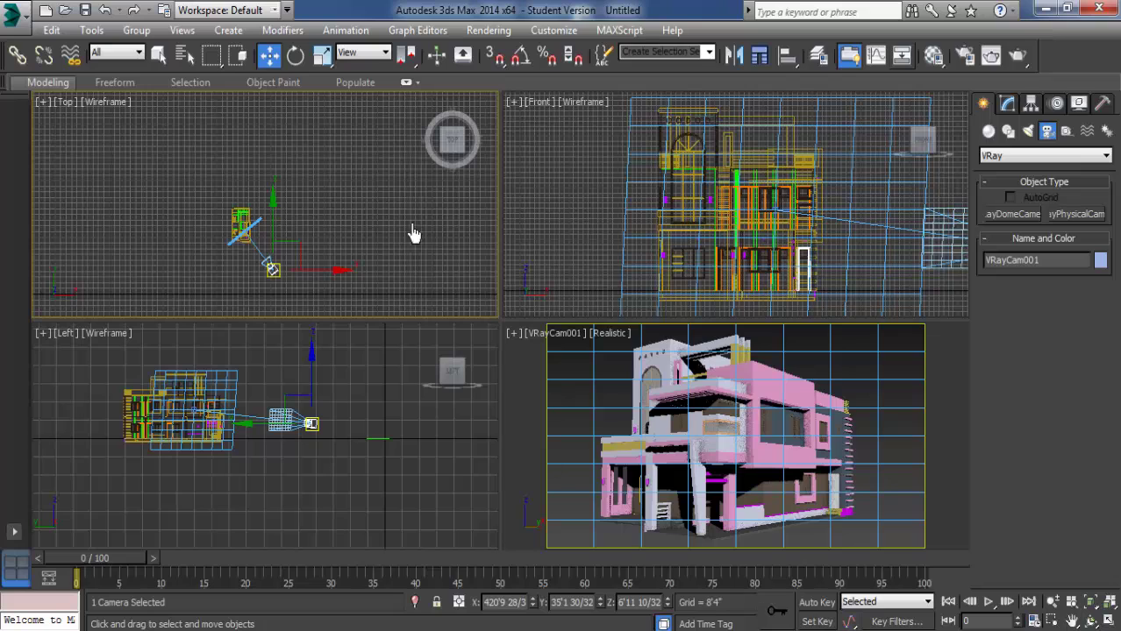
# Step: Create a second camera, VRayCam002, and show the camera viewport through it
pyautogui.click(348, 205)
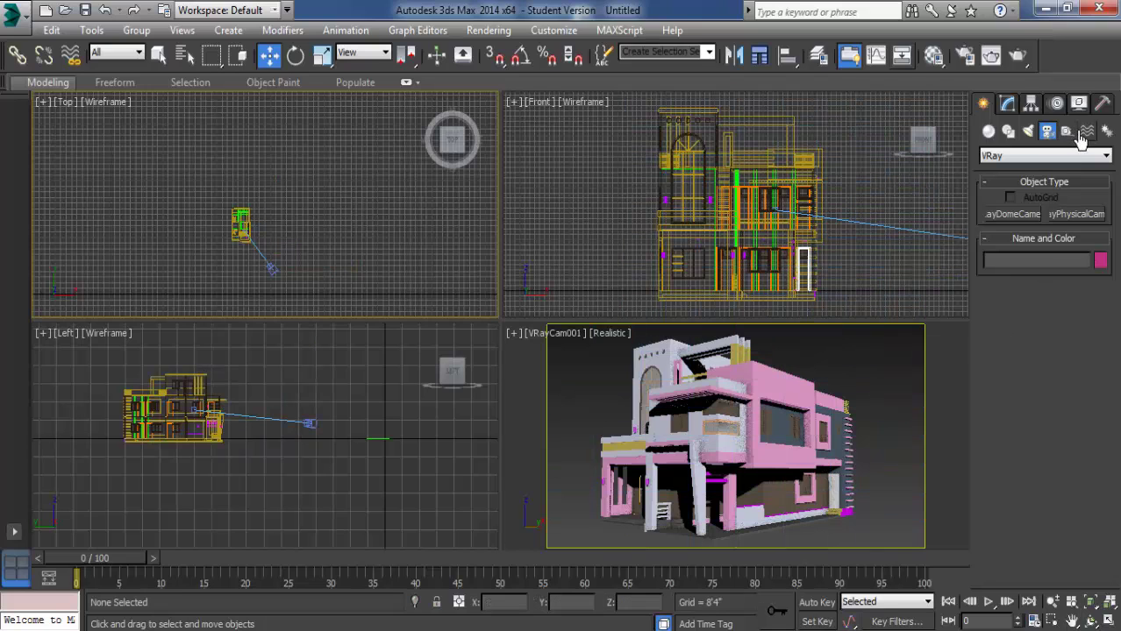
pyautogui.click(1070, 215)
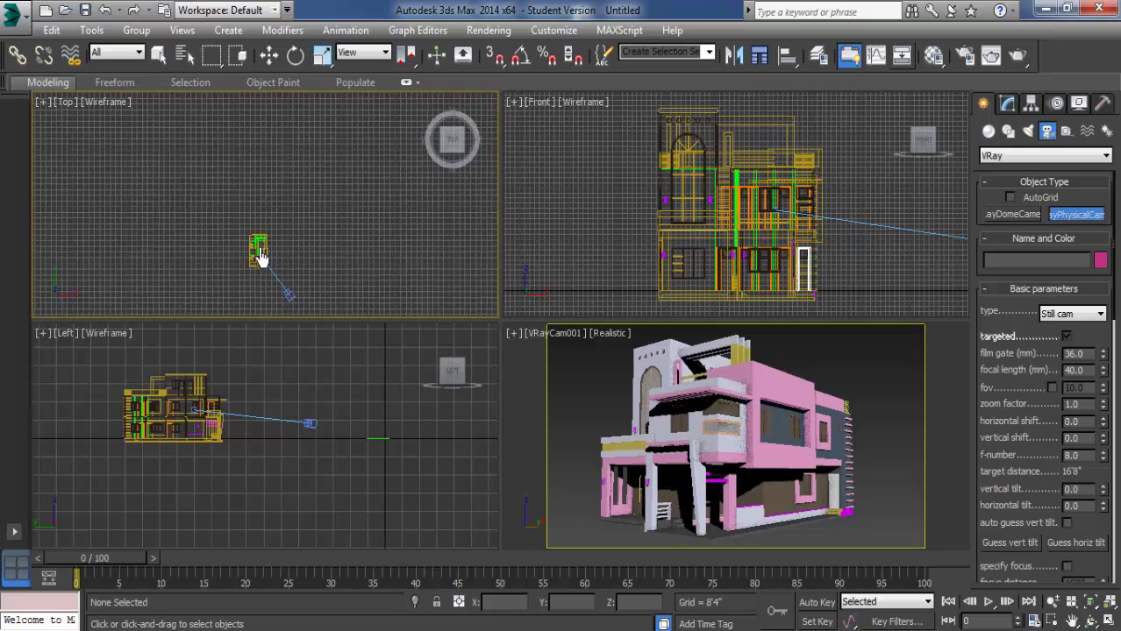
pyautogui.moveTo(198, 171); pyautogui.dragTo(289, 295)
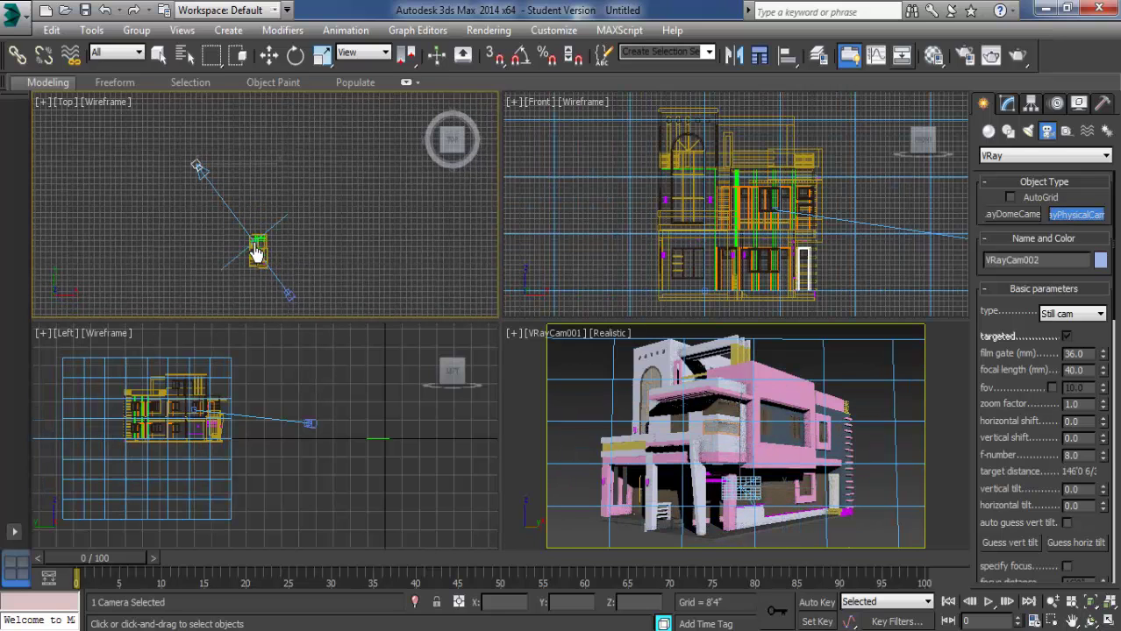
pyautogui.press('w')
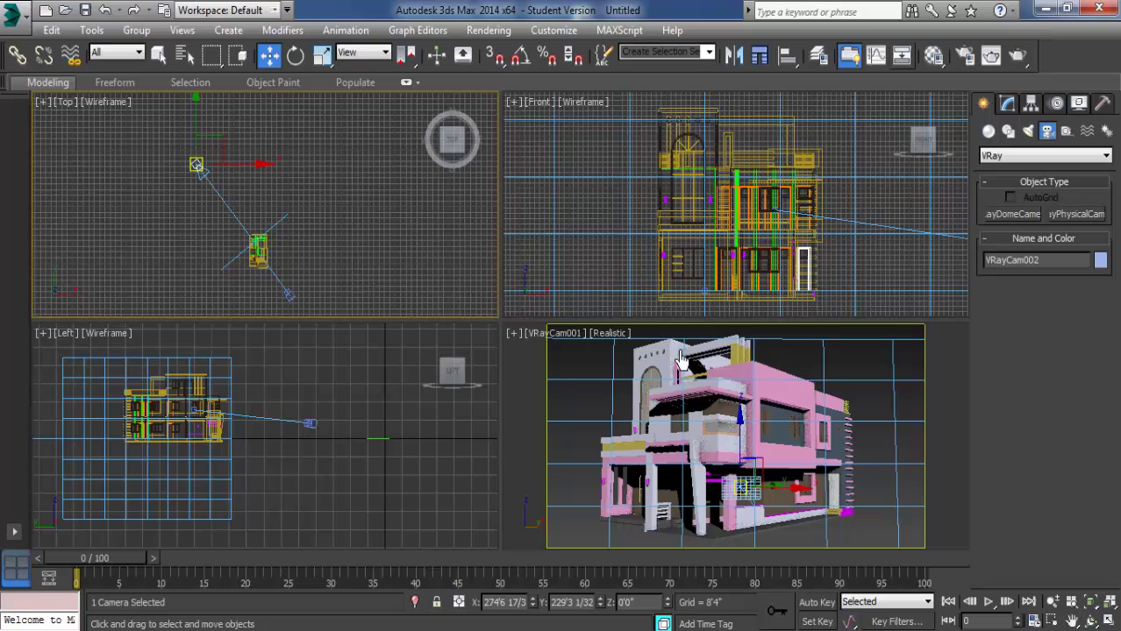
pyautogui.click(553, 340)
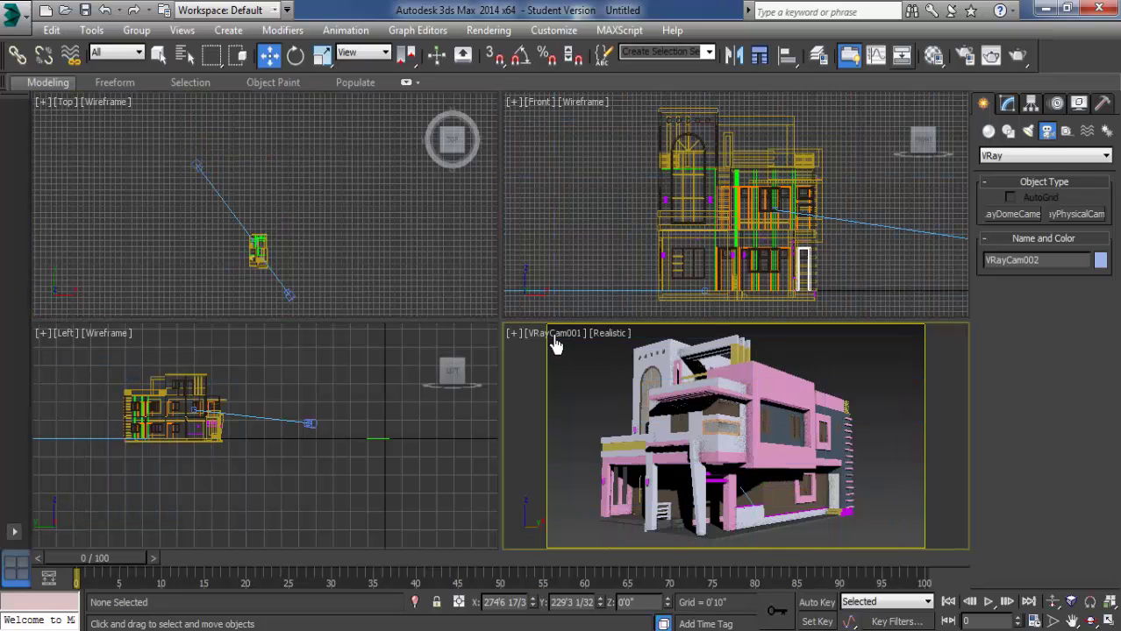
pyautogui.click(555, 338)
pyautogui.moveTo(602, 241)
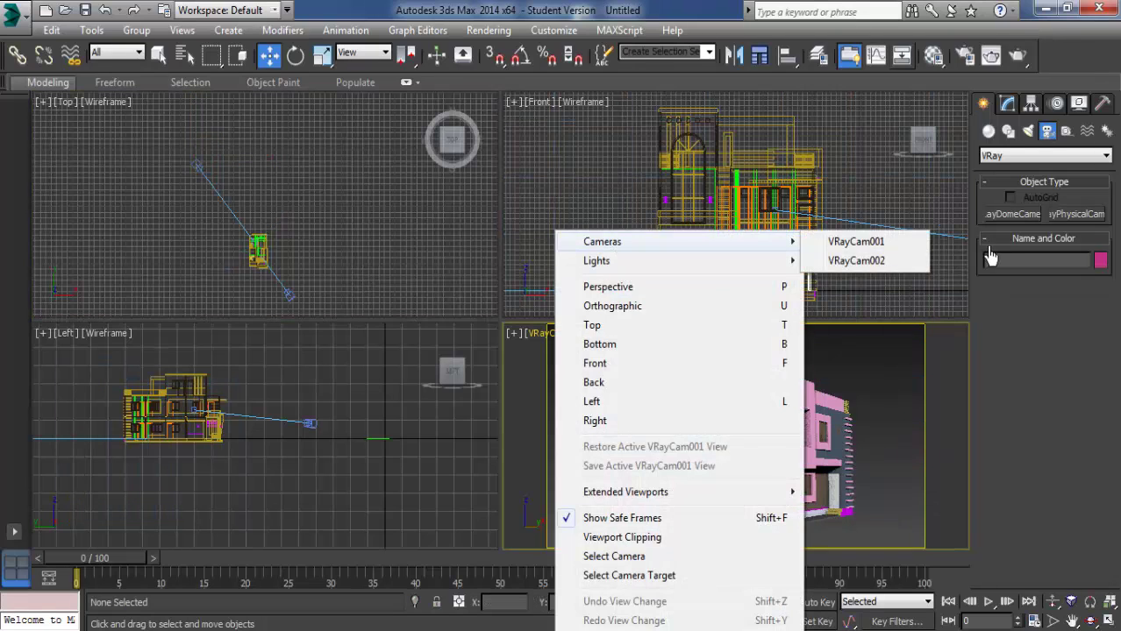
pyautogui.click(856, 261)
# Step: Reposition VRayCam002 in the Top view and raise it in the Left view
pyautogui.click(108, 278)
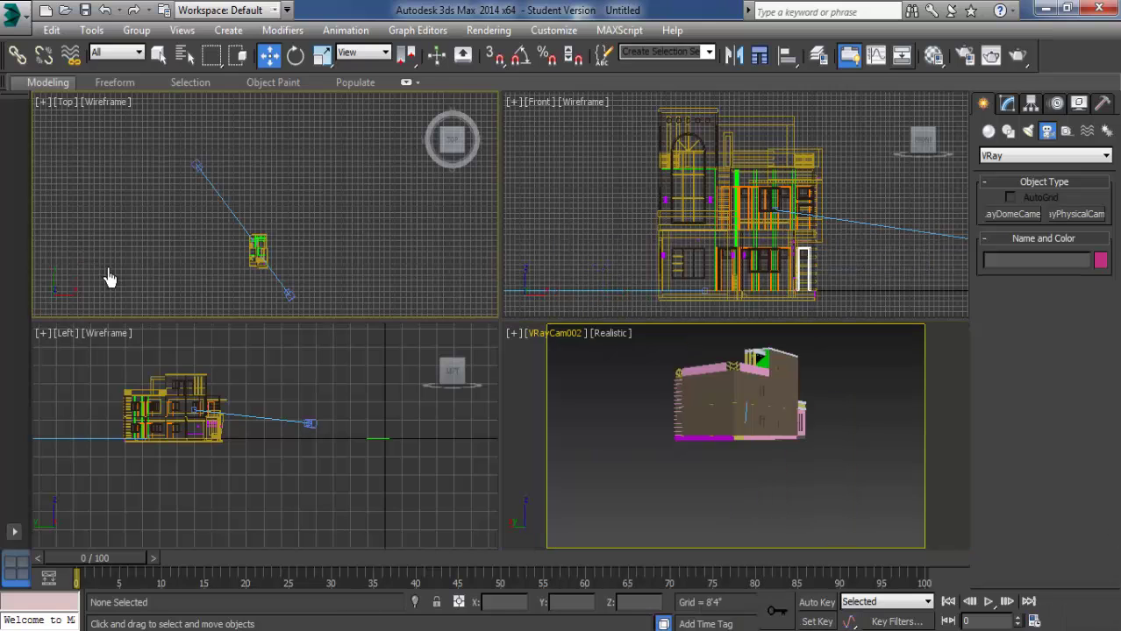
pyautogui.click(199, 174)
pyautogui.moveTo(199, 174); pyautogui.dragTo(221, 199)
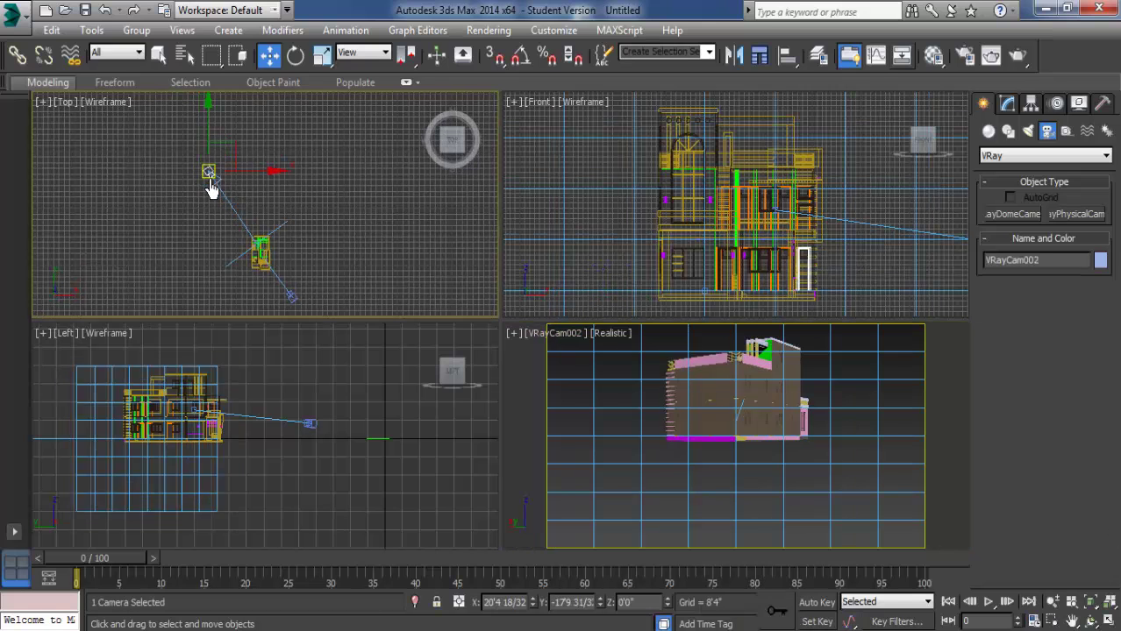
pyautogui.rightClick(254, 463)
pyautogui.scroll(-3, 254, 463)
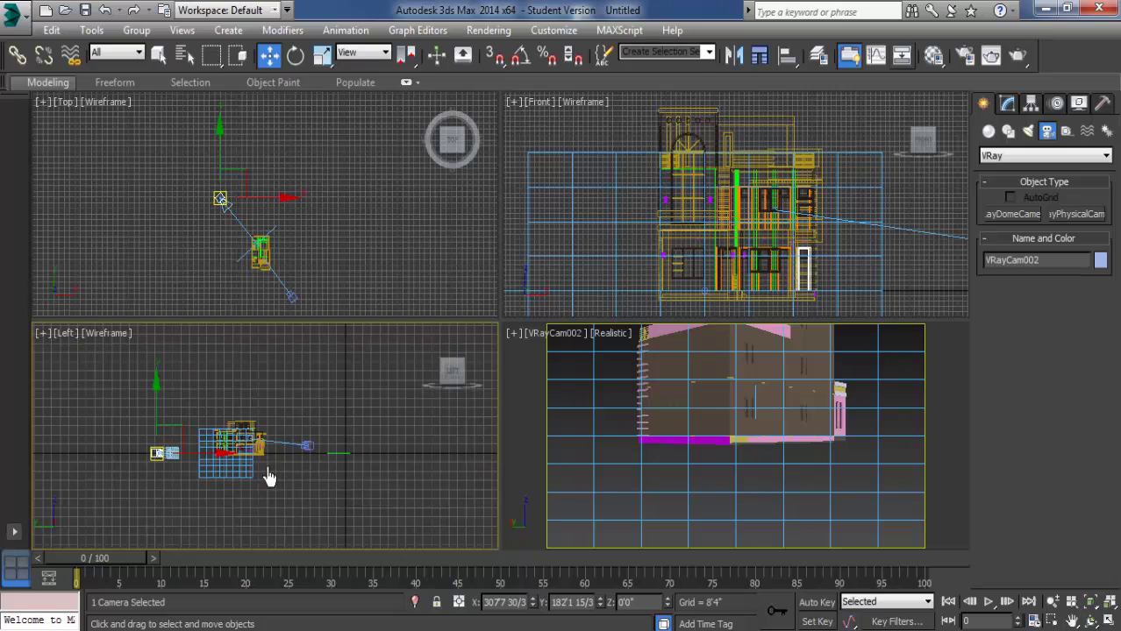
pyautogui.scroll(-2, 268, 475)
pyautogui.moveTo(185, 437); pyautogui.dragTo(180, 388)
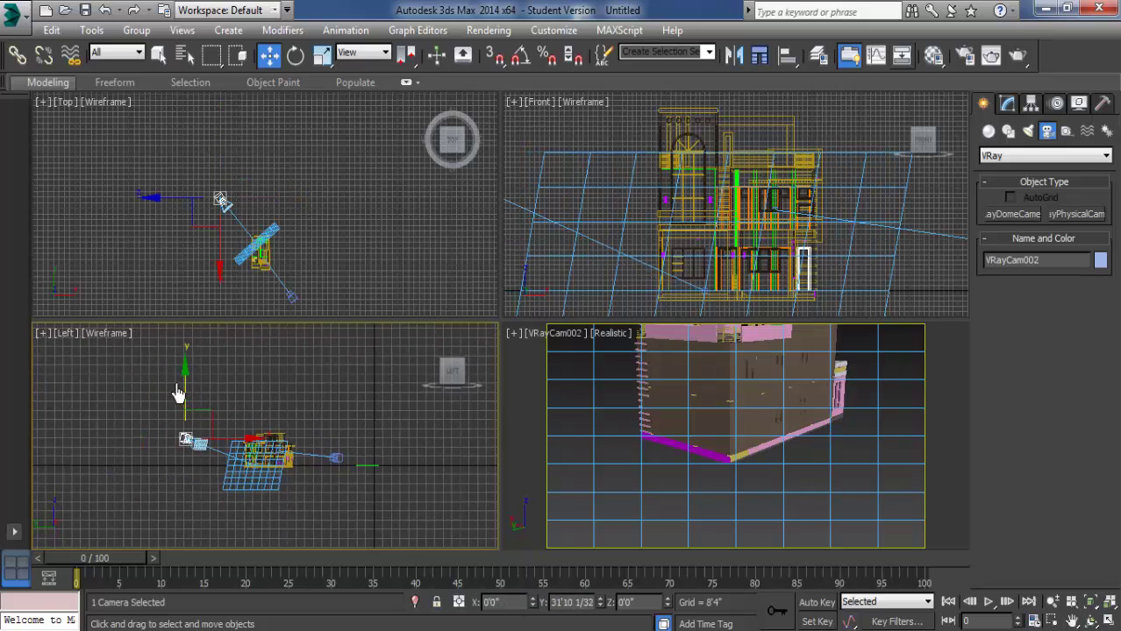
# Step: Lower VRayCam002 to a level angle and move it beside the house, facing the front
pyautogui.rightClick(850, 445)
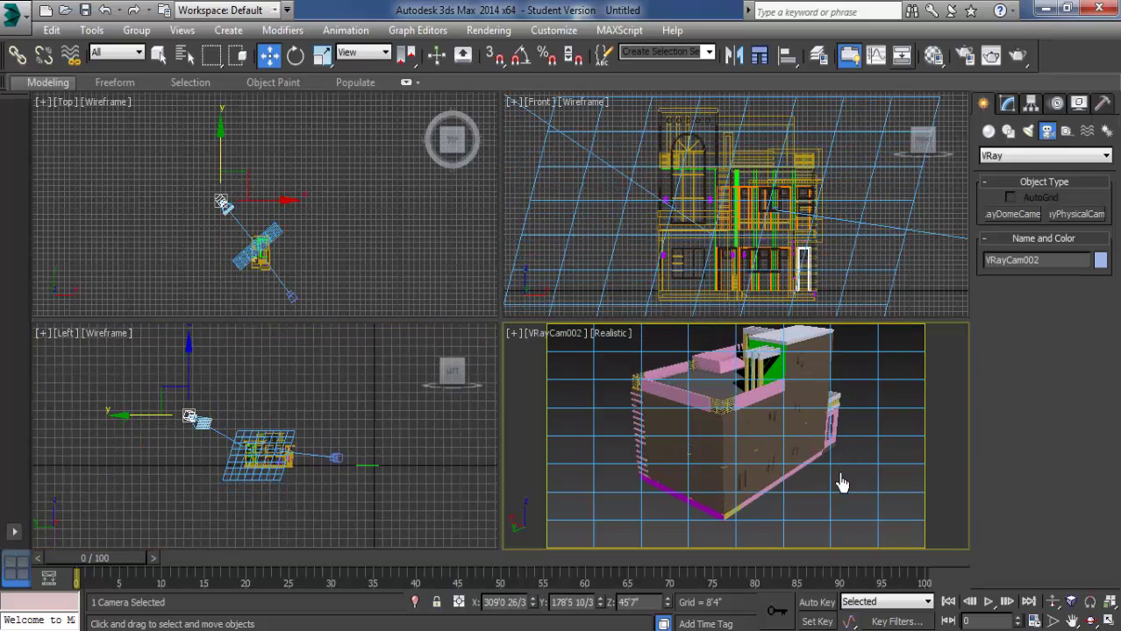
pyautogui.scroll(2, 179, 451)
pyautogui.scroll(1, 184, 447)
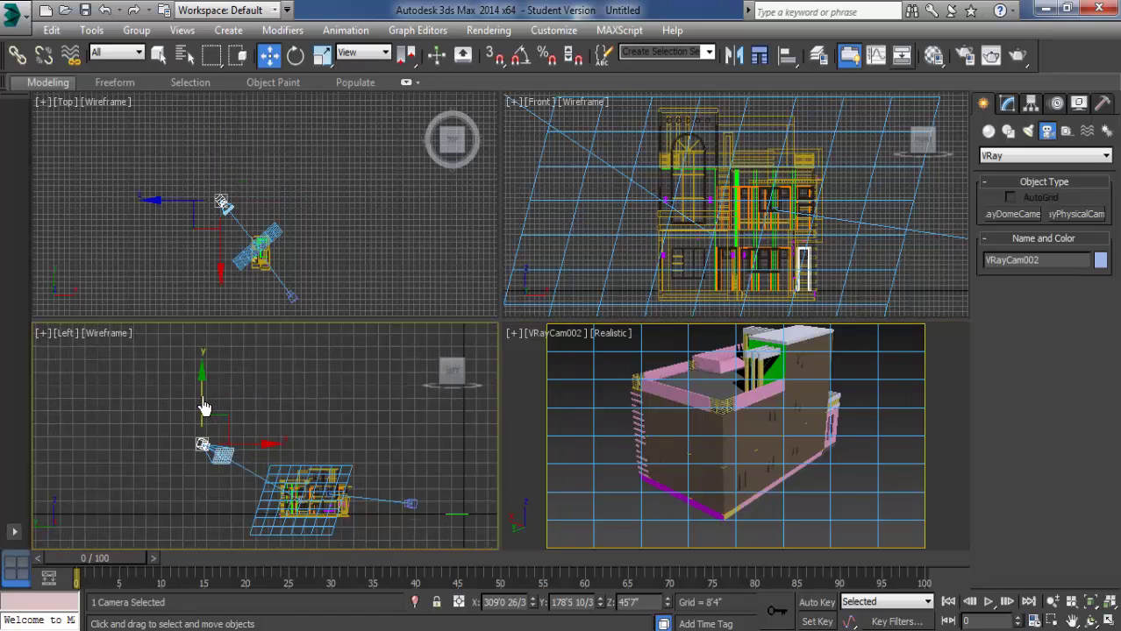
pyautogui.moveTo(217, 418); pyautogui.dragTo(211, 466)
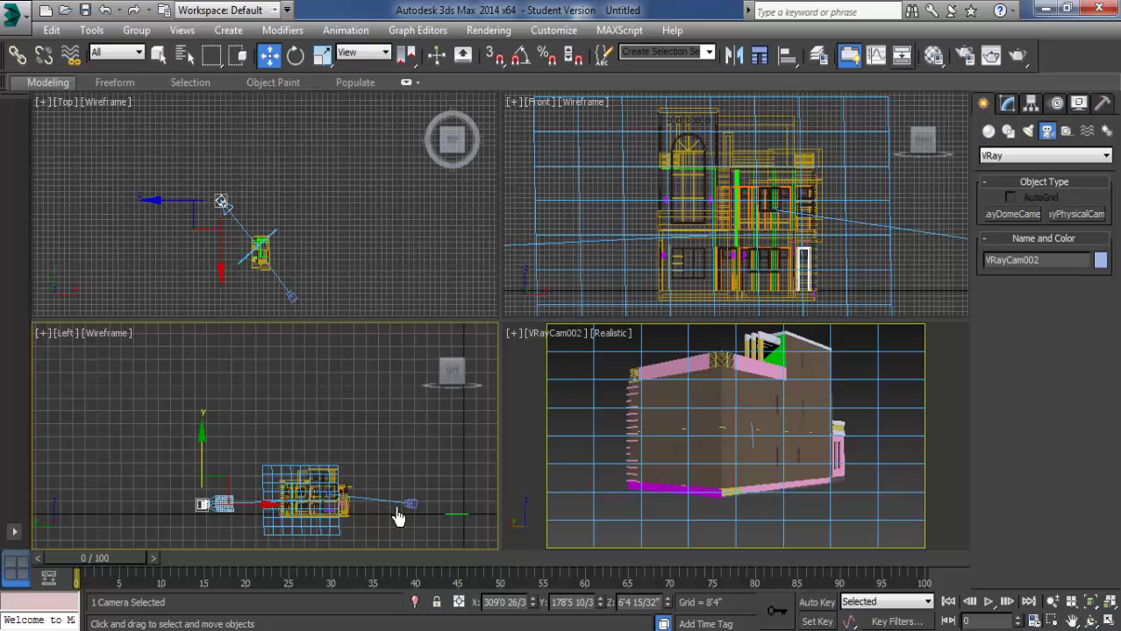
pyautogui.moveTo(230, 445); pyautogui.dragTo(224, 436, button='middle')
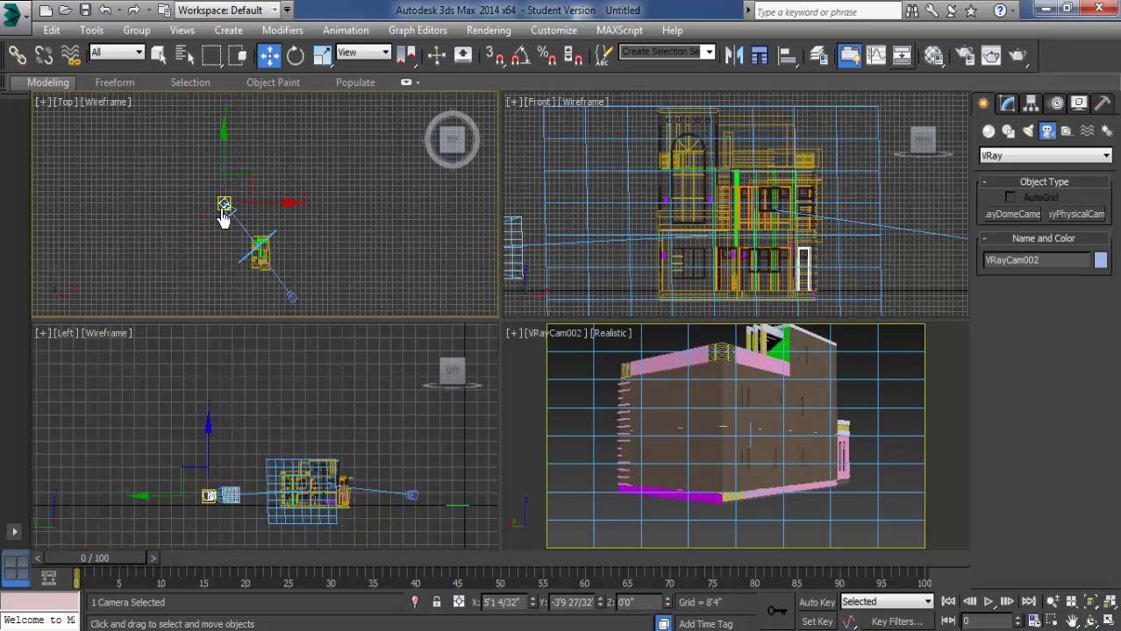
pyautogui.moveTo(220, 213); pyautogui.dragTo(221, 224)
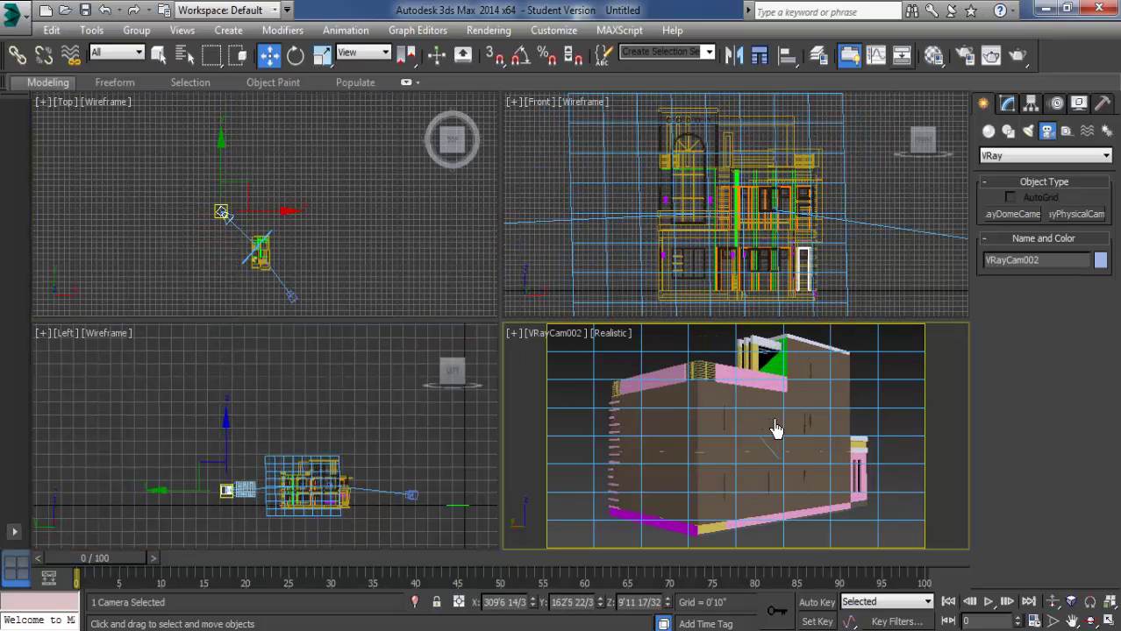
pyautogui.hotkey('ctrl', 'z')
pyautogui.moveTo(222, 204)
pyautogui.mouseDown()
pyautogui.moveTo(213, 243)
pyautogui.moveTo(207, 221)
pyautogui.moveTo(244, 254)
pyautogui.mouseUp()
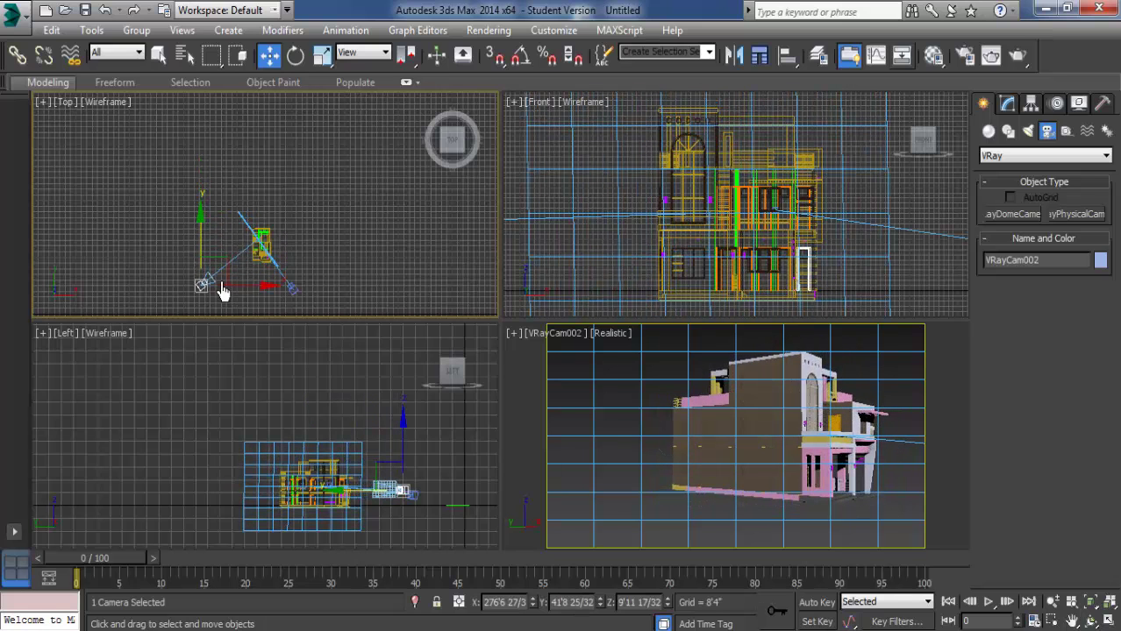
pyautogui.moveTo(193, 293); pyautogui.dragTo(211, 292)
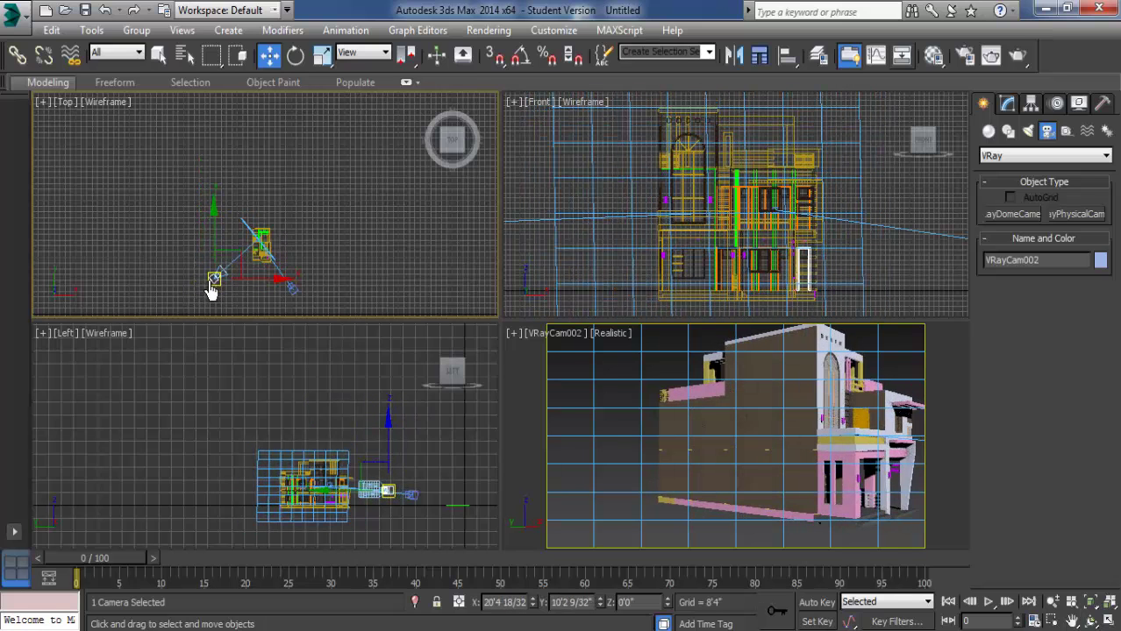
pyautogui.keyDown('alt'); pyautogui.moveTo(791, 370); pyautogui.dragTo(739, 379, button='middle'); pyautogui.keyUp('alt')
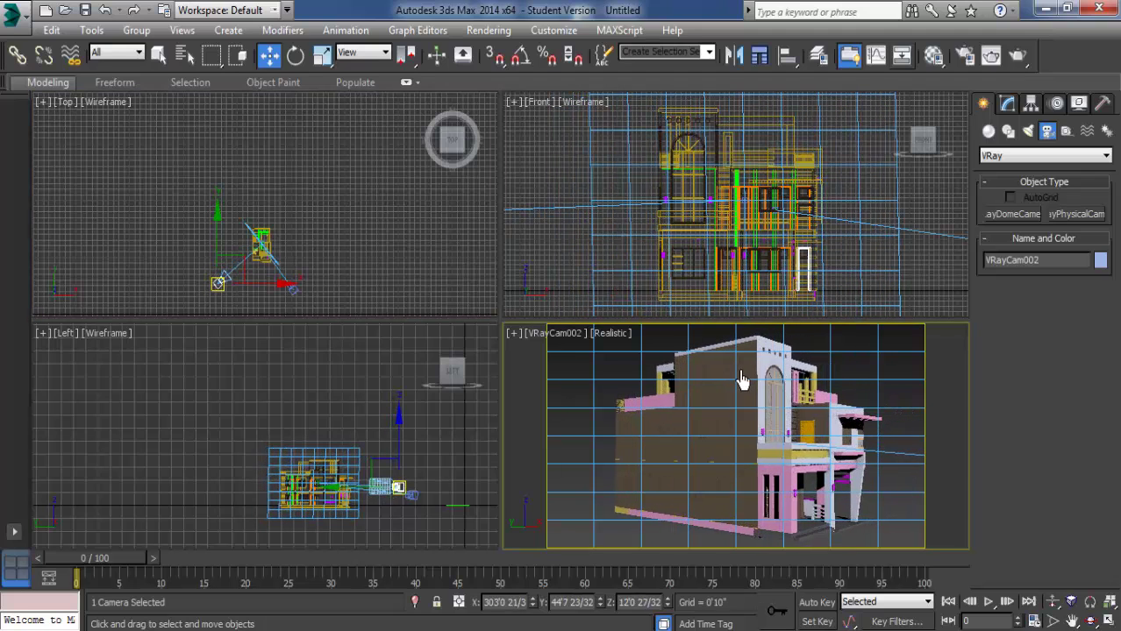
# Step: Switch the camera viewport between VRayCam001 and VRayCam002 to compare them
pyautogui.click(952, 443)
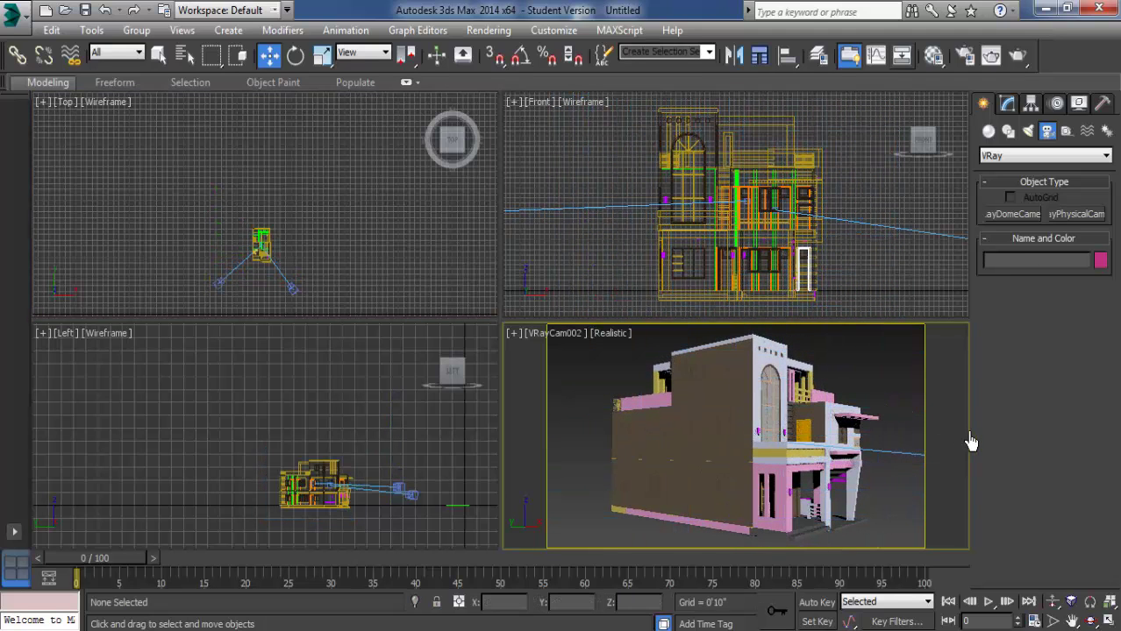
pyautogui.click(561, 334)
pyautogui.moveTo(606, 242)
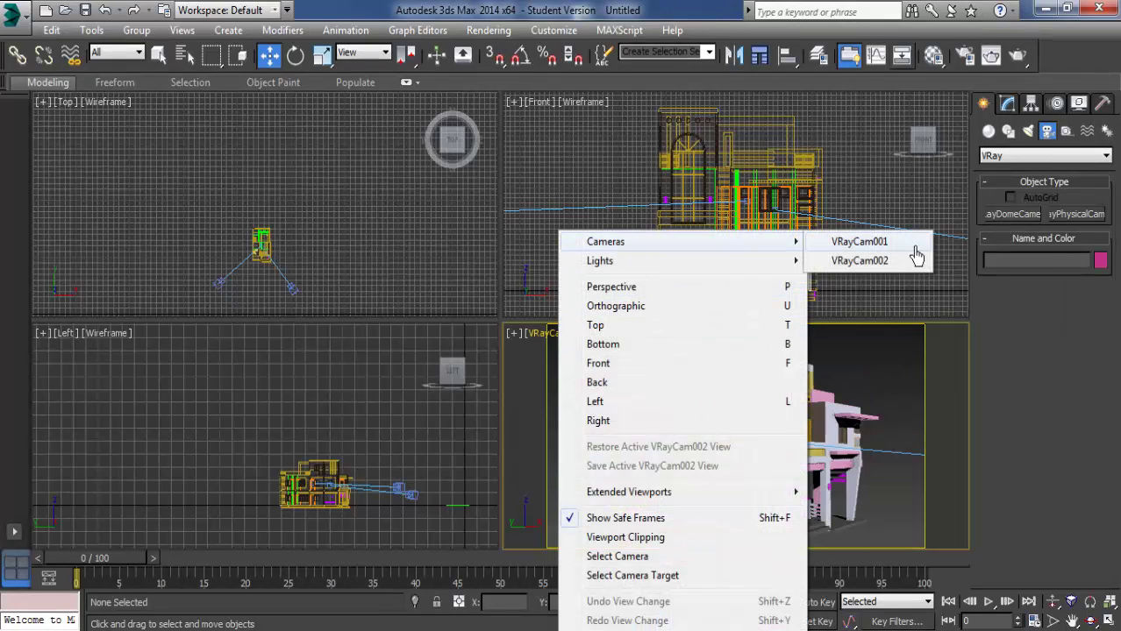
pyautogui.click(915, 249)
pyautogui.click(571, 334)
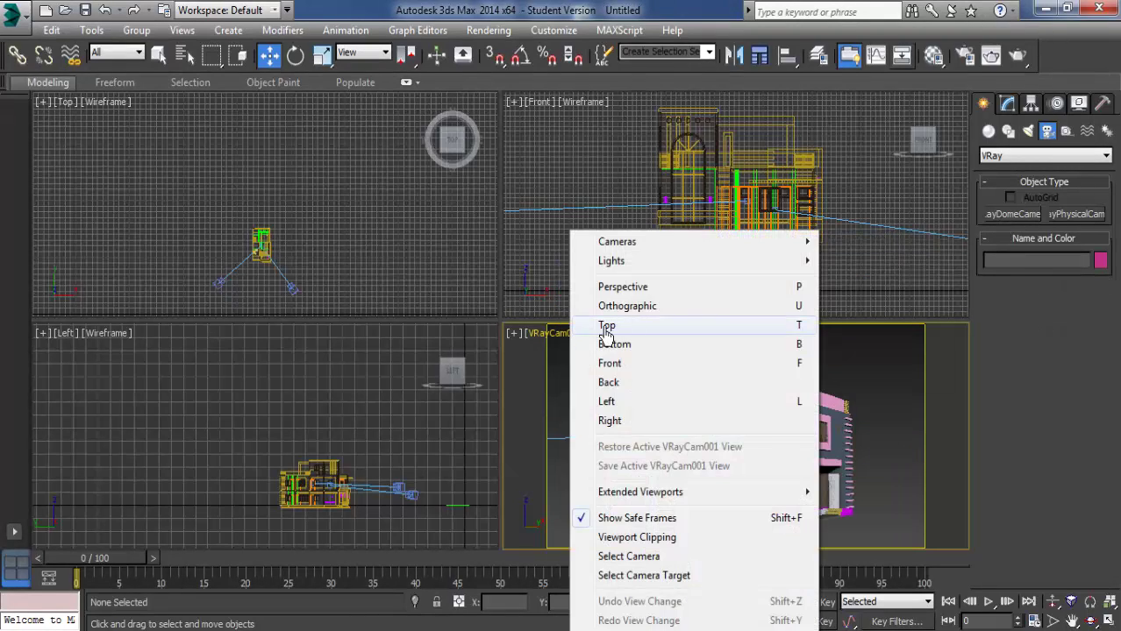
pyautogui.moveTo(616, 241)
pyautogui.click(849, 263)
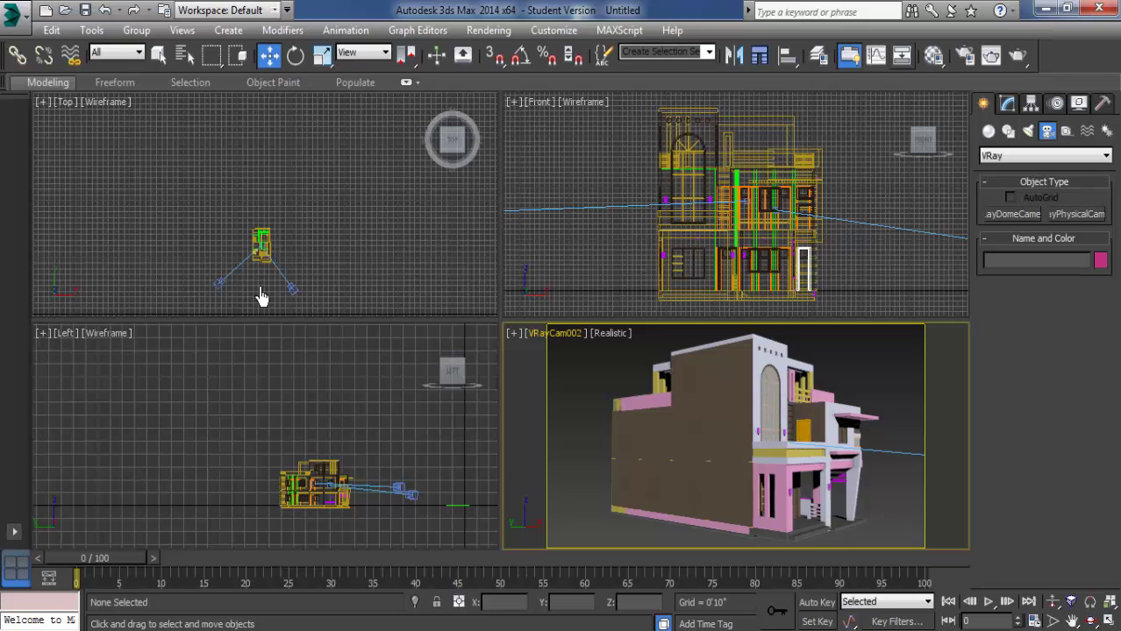
# Step: Set the camera viewport to VRayCam001, check it maximized, then restore four views
pyautogui.scroll(1, 307, 312)
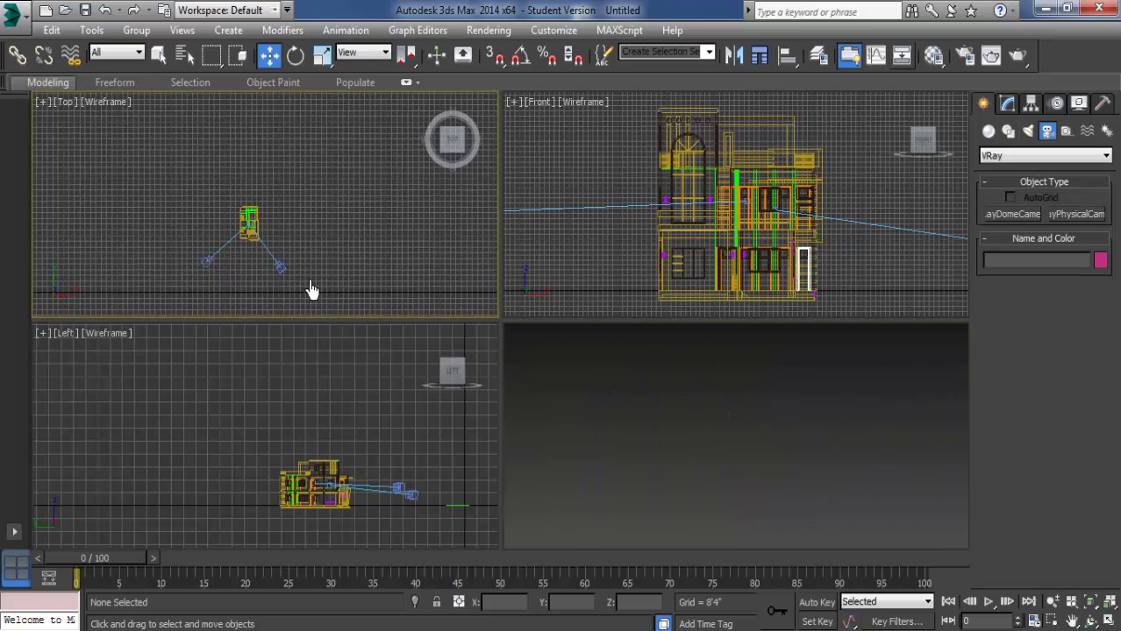
pyautogui.click(281, 272)
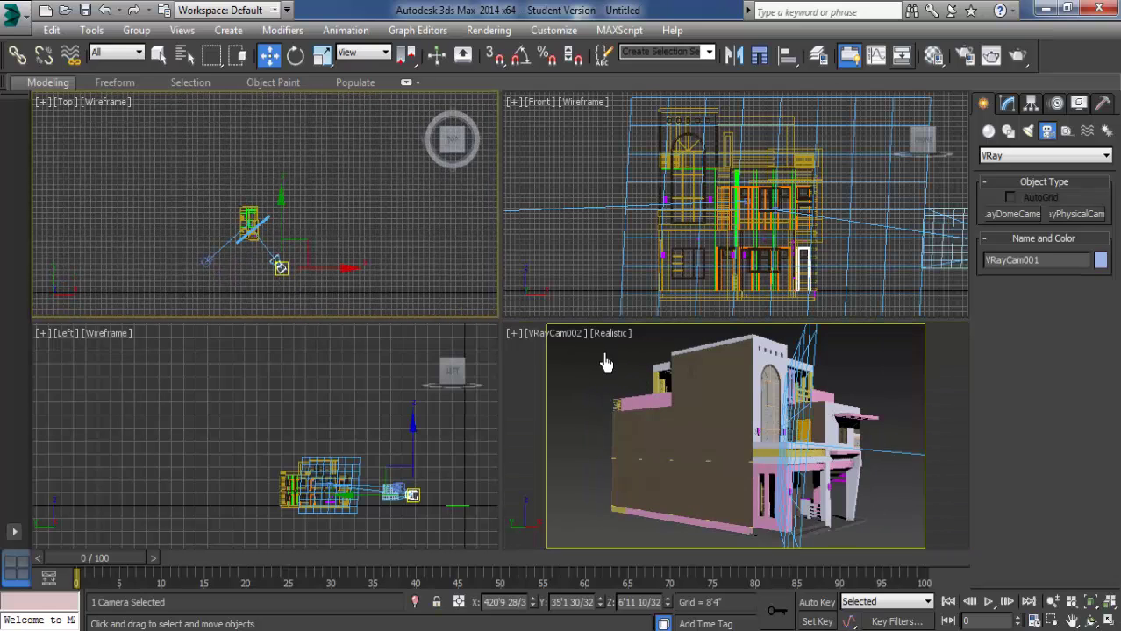
pyautogui.rightClick(572, 338)
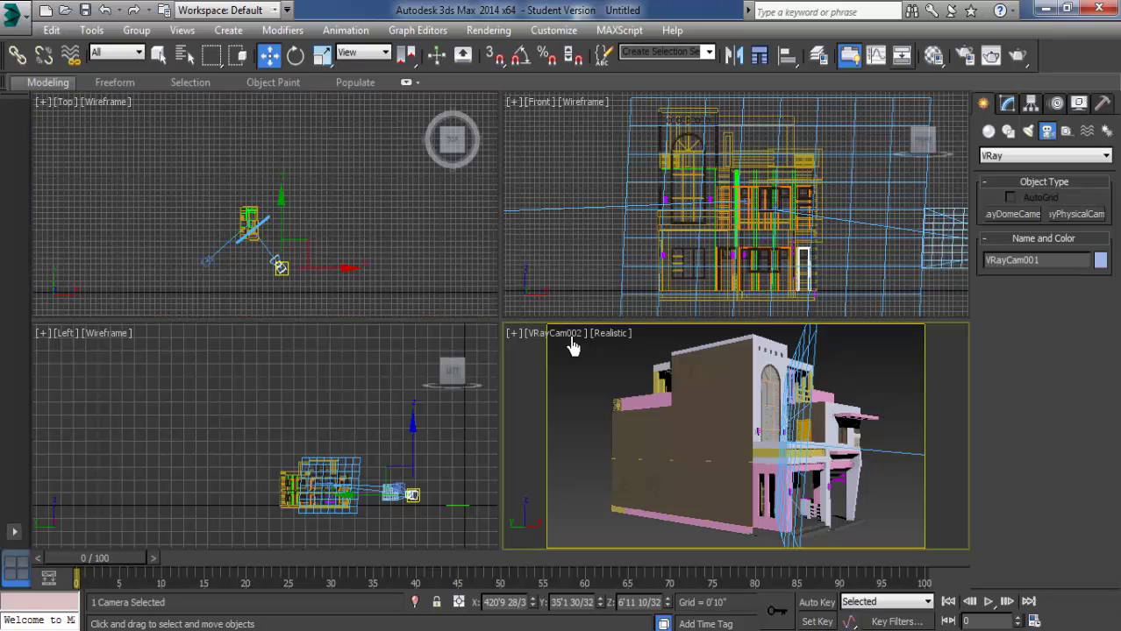
pyautogui.click(565, 331)
pyautogui.click(562, 334)
pyautogui.moveTo(606, 241)
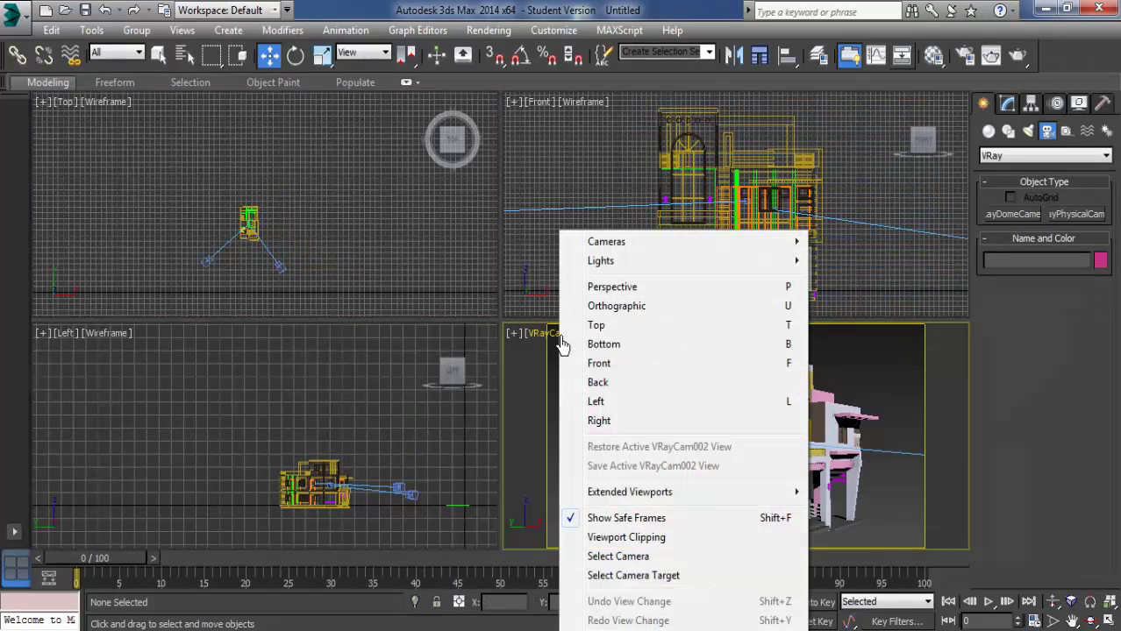
pyautogui.click(855, 242)
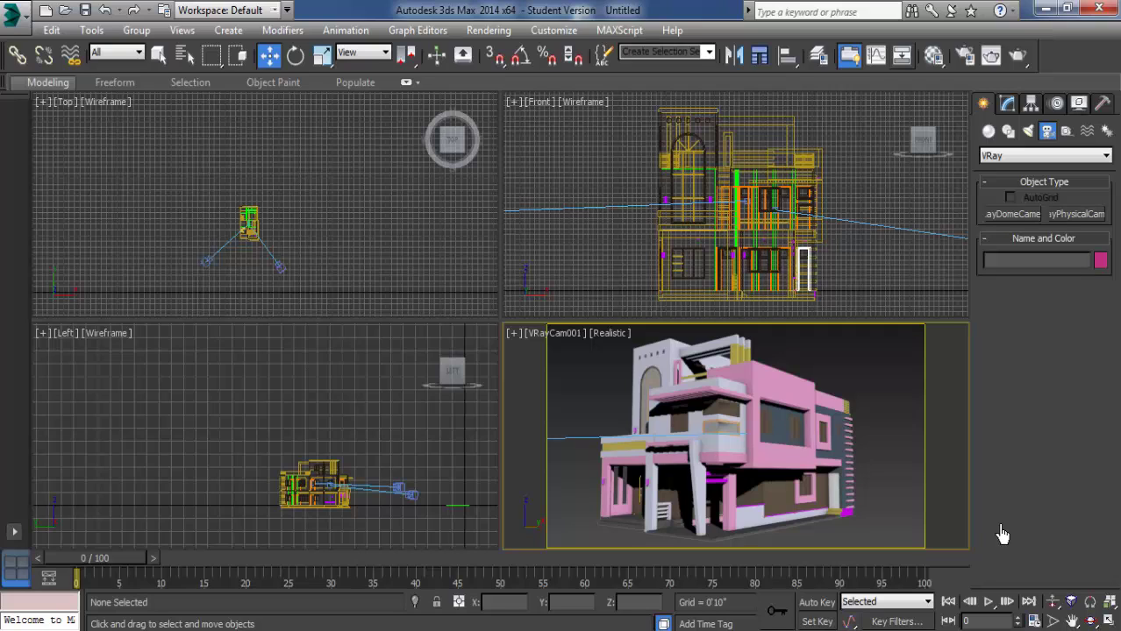
pyautogui.click(1108, 621)
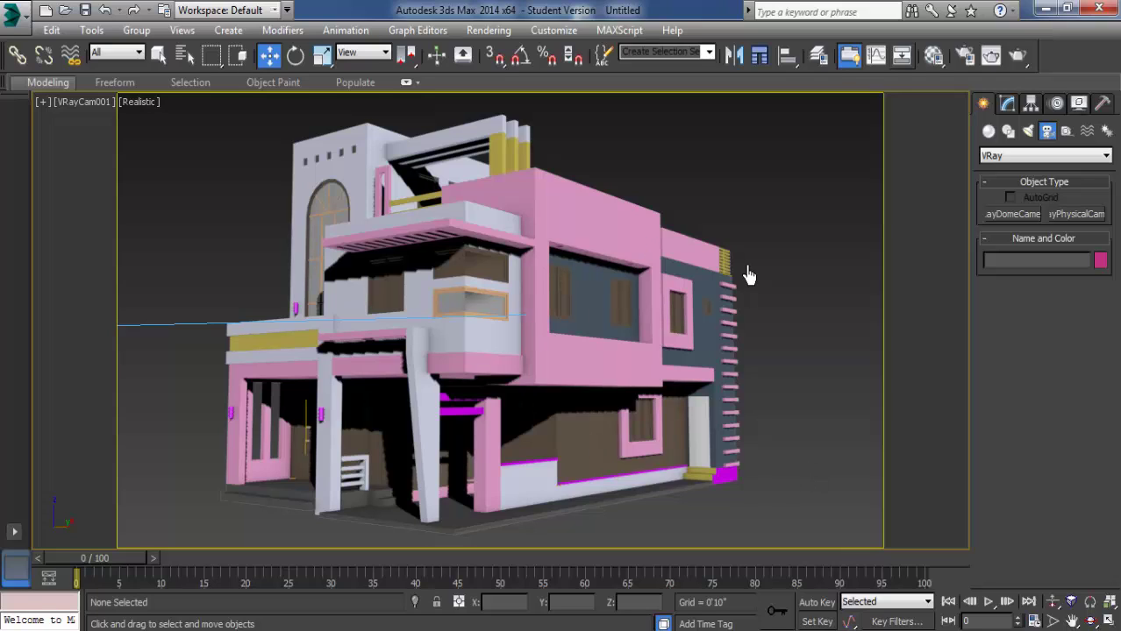
pyautogui.click(1109, 621)
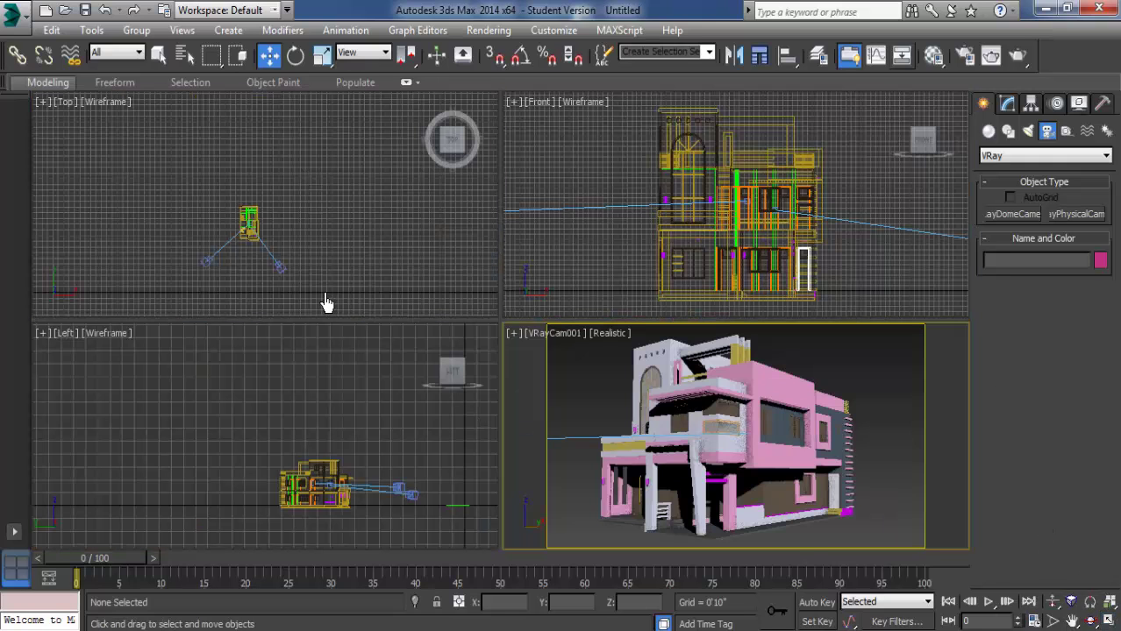
# Step: Select VRayCam001 in the plan view and show its parameters in the Modify panel
pyautogui.moveTo(376, 290); pyautogui.dragTo(373, 255, button='middle')
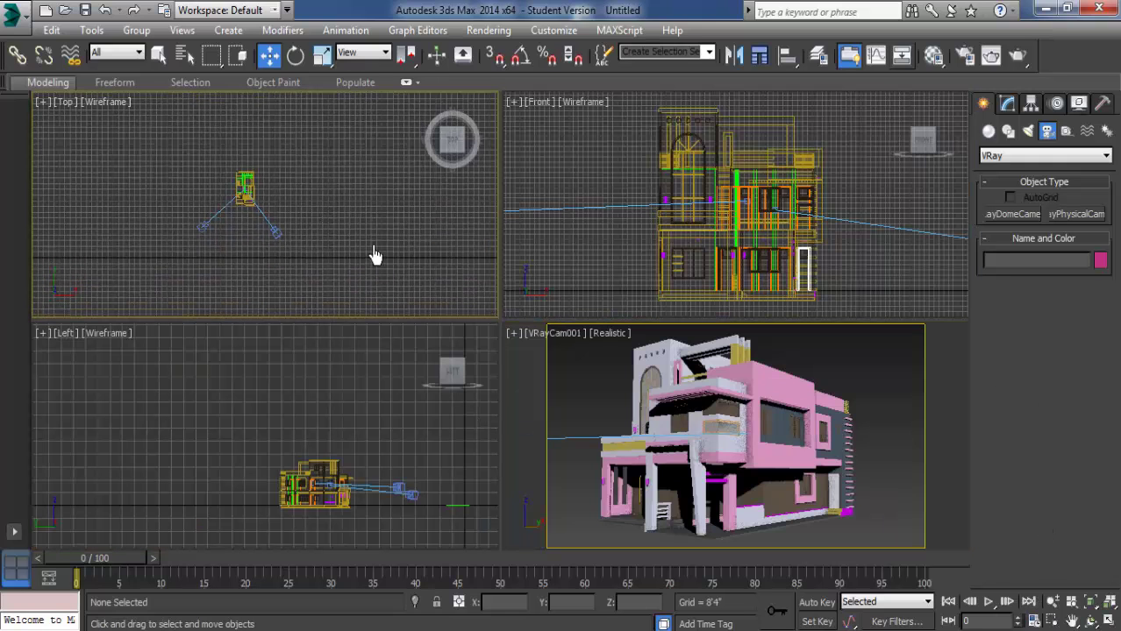
pyautogui.click(279, 236)
pyautogui.click(1008, 106)
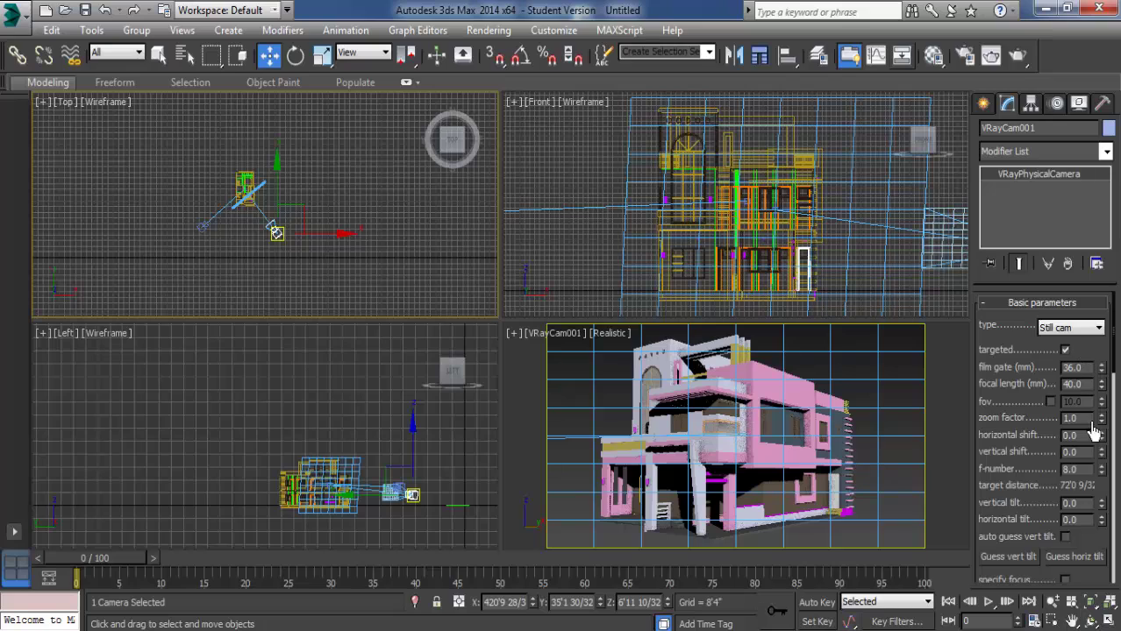
# Step: Turn off vignetting and set VRayCam001's white balance to Neutral
pyautogui.moveTo(1093, 432); pyautogui.dragTo(1093, 289)
pyautogui.click(1051, 493)
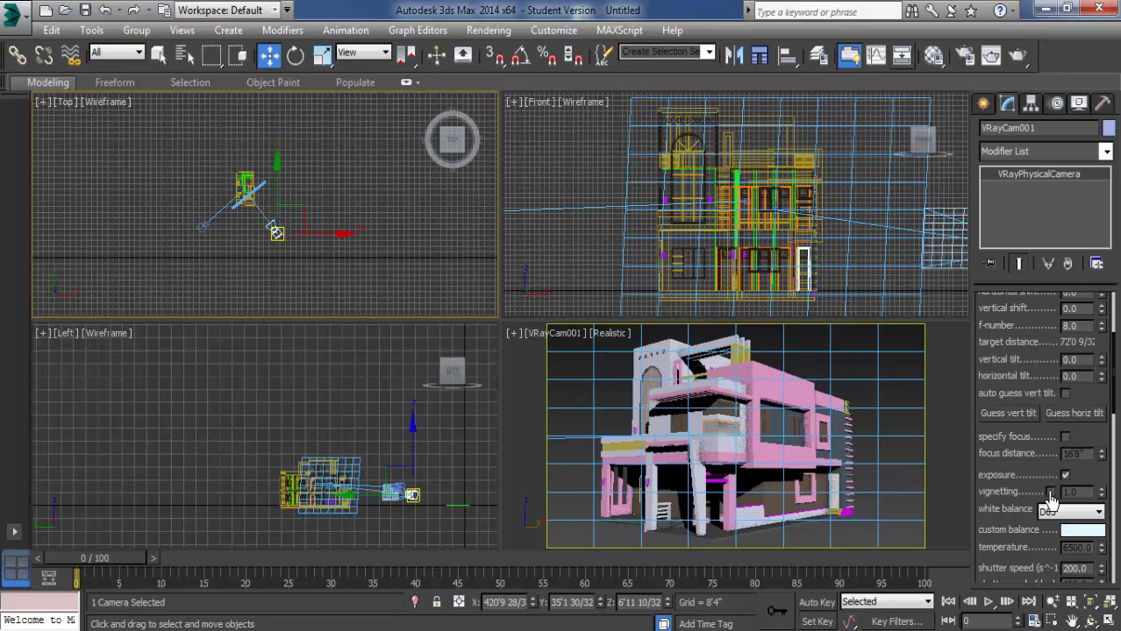
pyautogui.click(1068, 510)
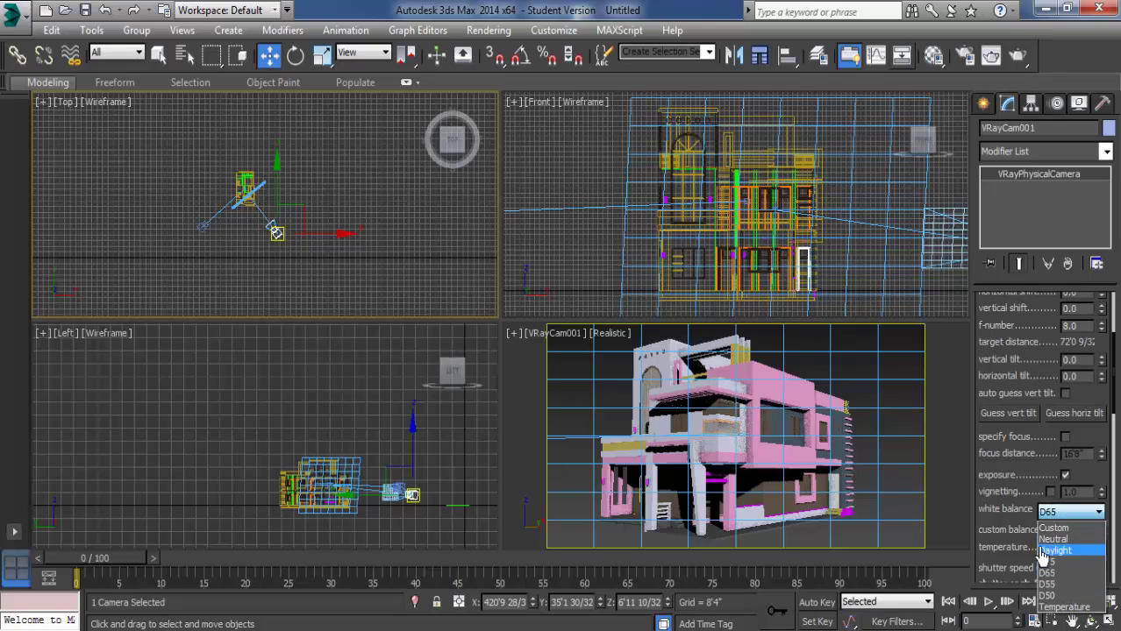
pyautogui.click(1063, 542)
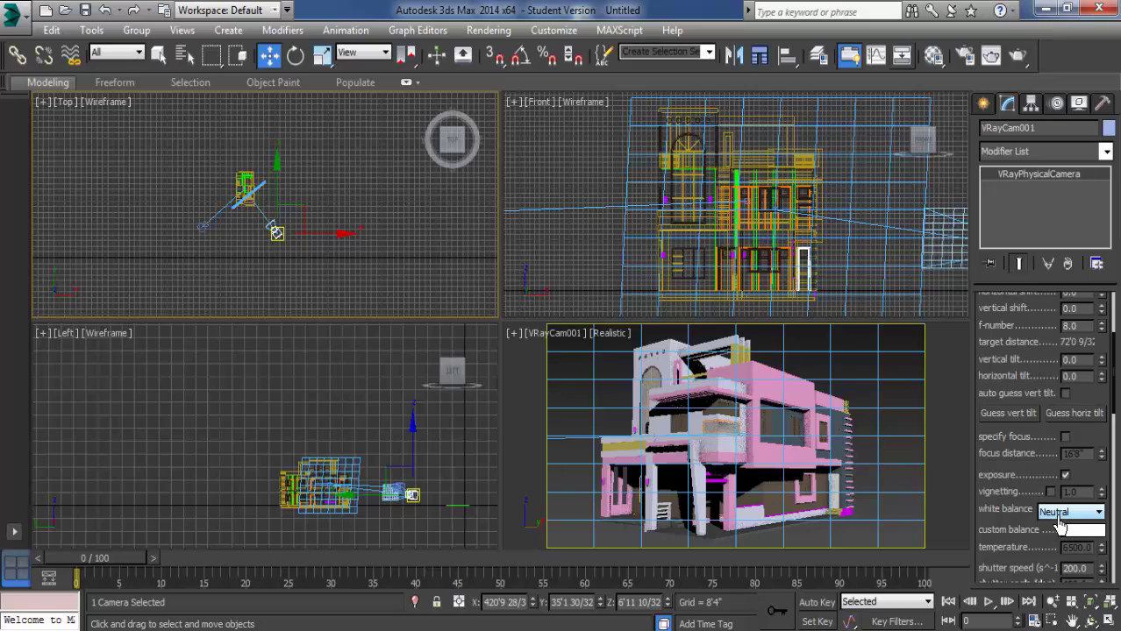
pyautogui.click(1058, 518)
pyautogui.click(1064, 564)
pyautogui.click(1059, 513)
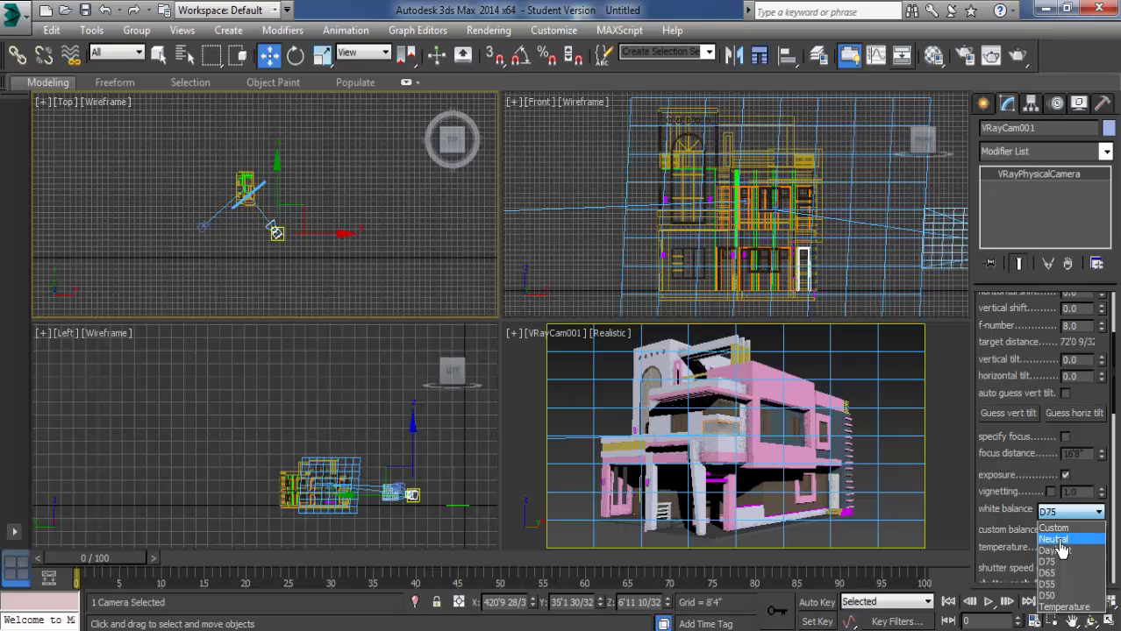
pyautogui.click(1058, 542)
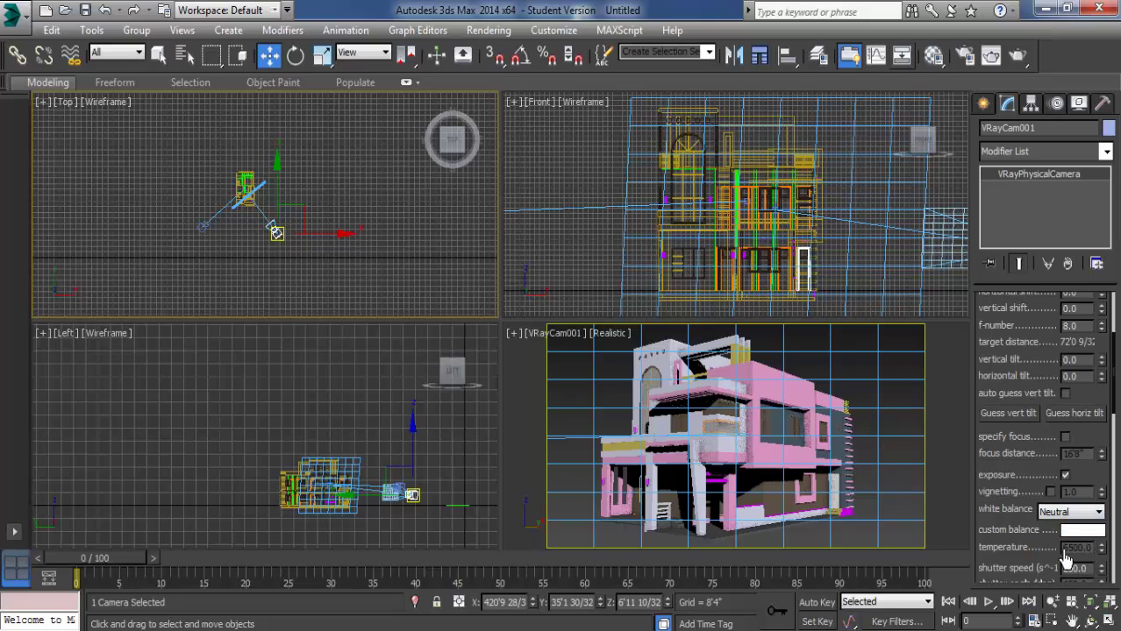
# Step: Change VRayCam001's shutter speed from 200 to 60 and clear the selection
pyautogui.moveTo(1017, 554); pyautogui.dragTo(1027, 433)
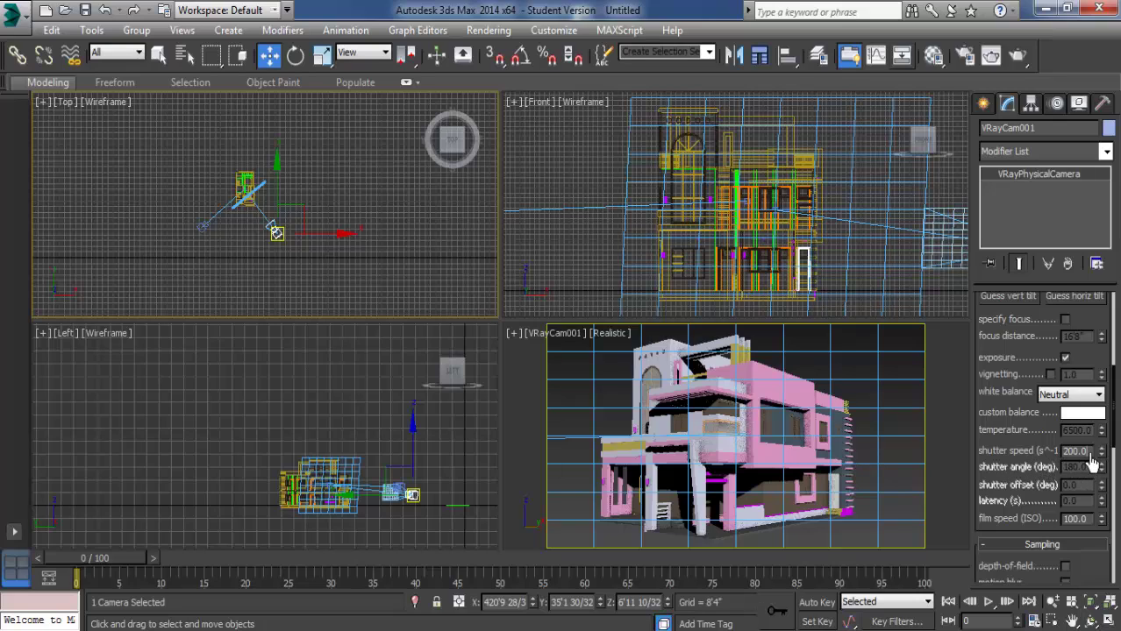
pyautogui.click(1085, 452)
pyautogui.write('6')
pyautogui.scroll(1, 1008, 468)
pyautogui.scroll(2, 1009, 469)
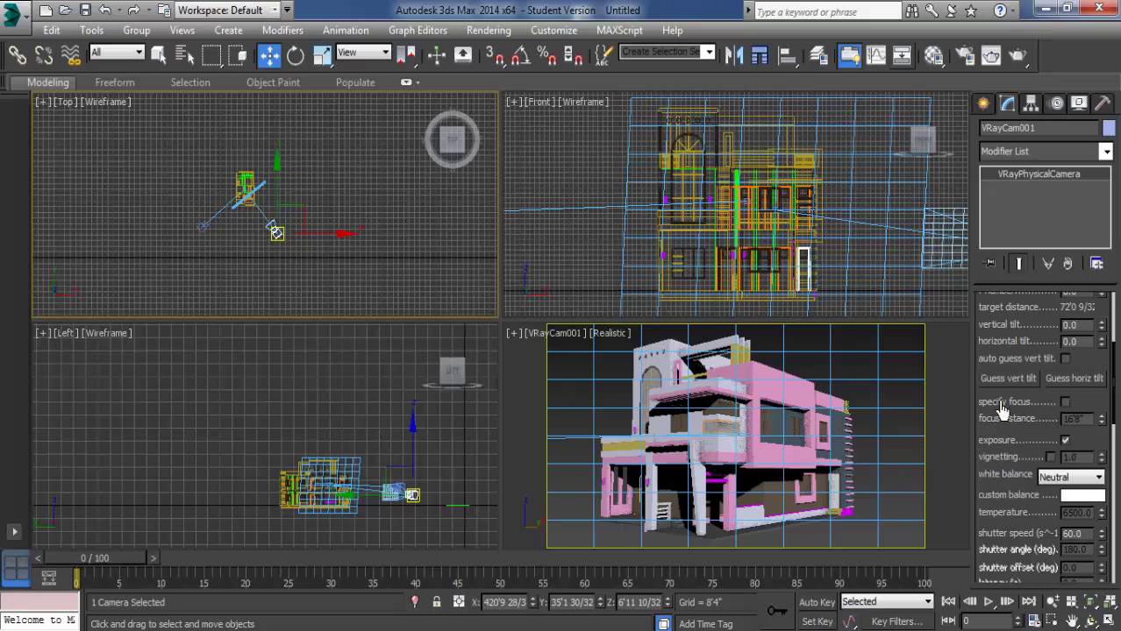
pyautogui.click(74, 262)
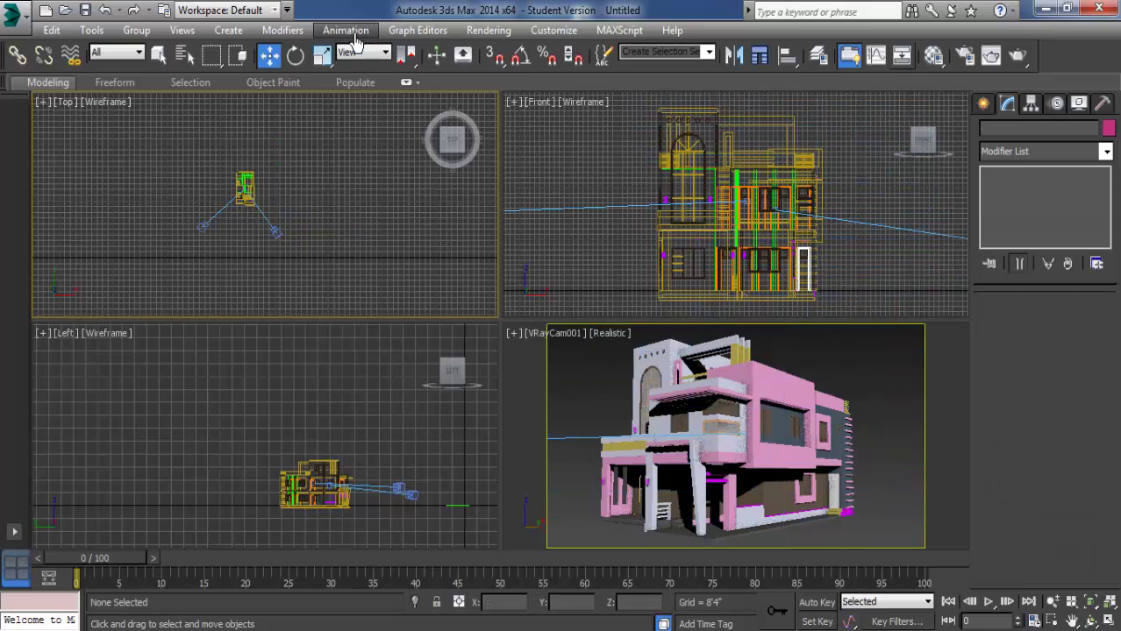
# Step: Open the Material Editor and rename an unused VRayMtl sample slot to 'Hdri'
pyautogui.click(488, 29)
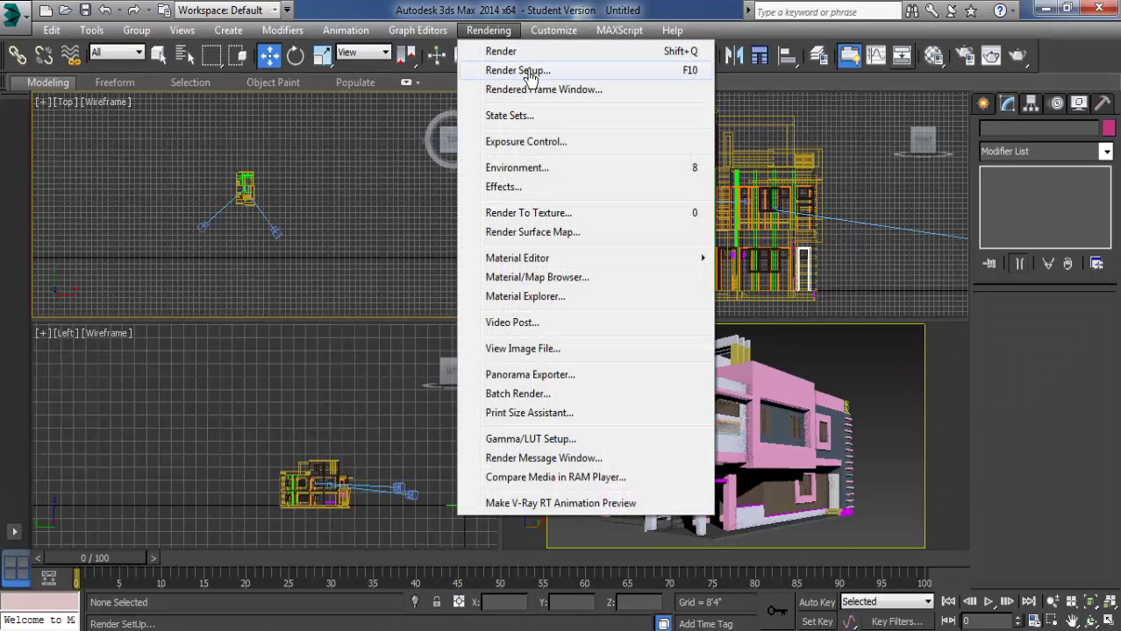
pyautogui.click(388, 245)
pyautogui.scroll(3, 280, 213)
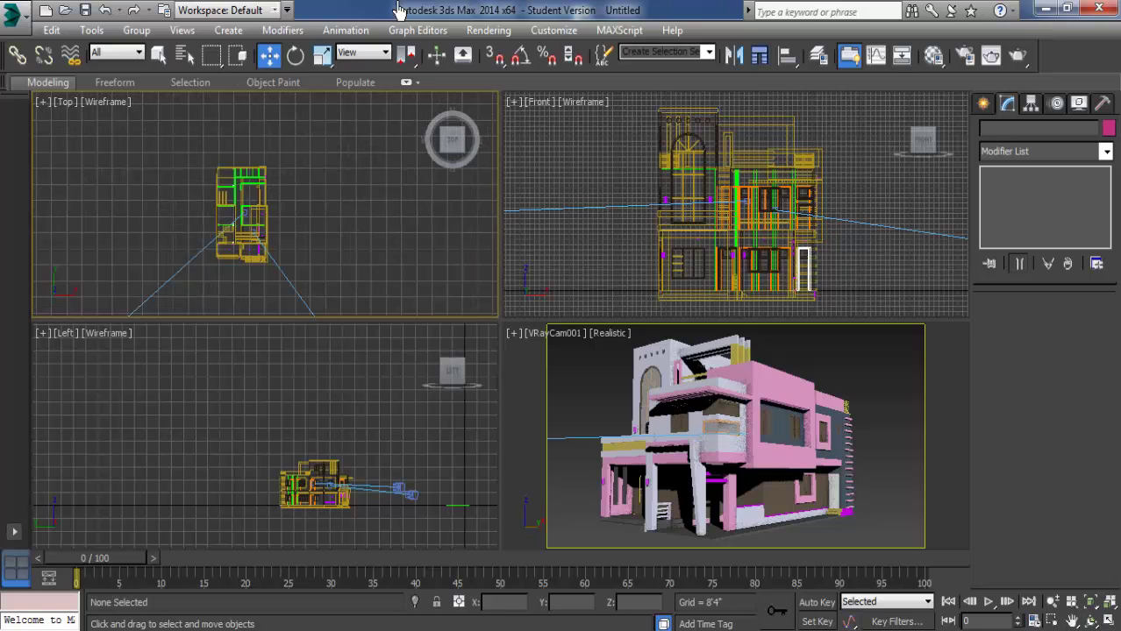
pyautogui.click(934, 60)
pyautogui.click(693, 180)
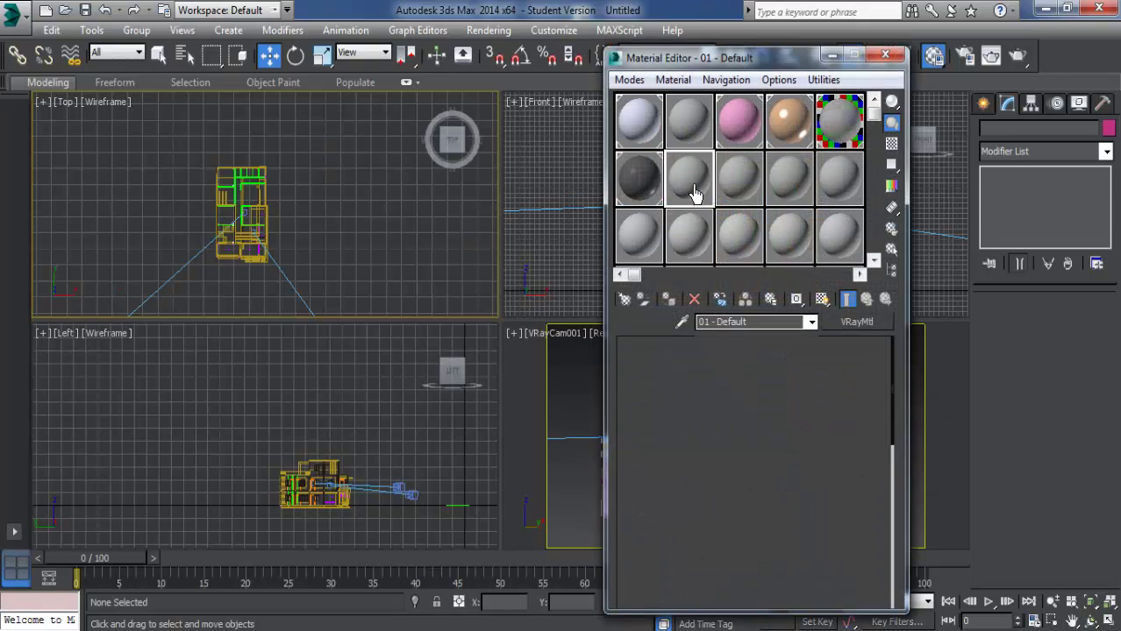
pyautogui.click(755, 324)
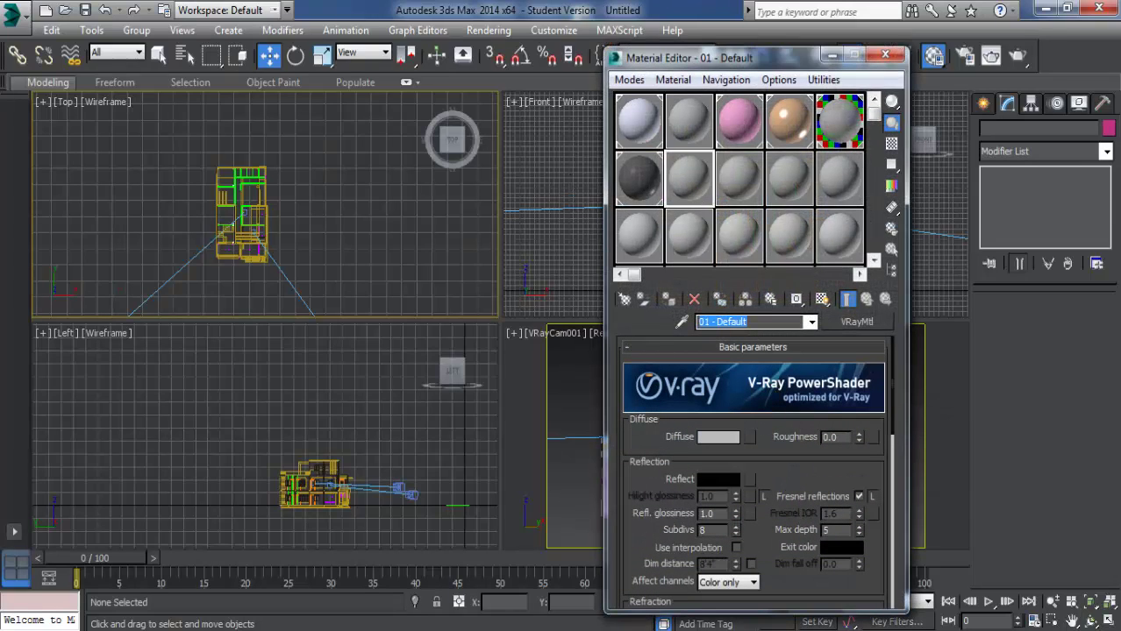
pyautogui.write('Hdri')
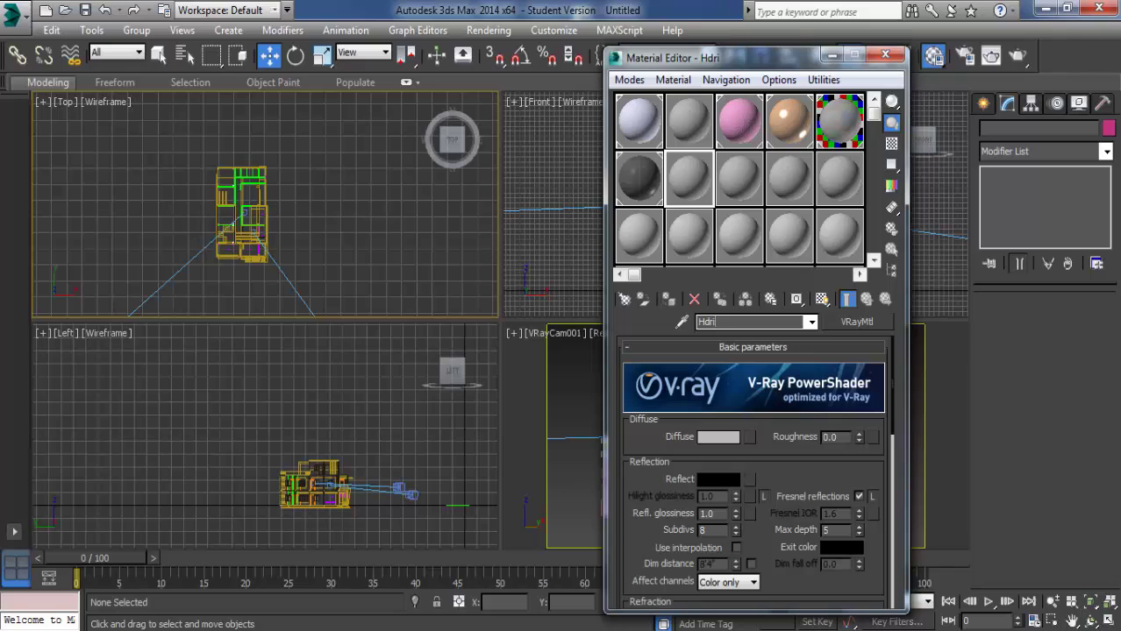
pyautogui.hotkey('ctrl', 'z')
pyautogui.click(675, 201)
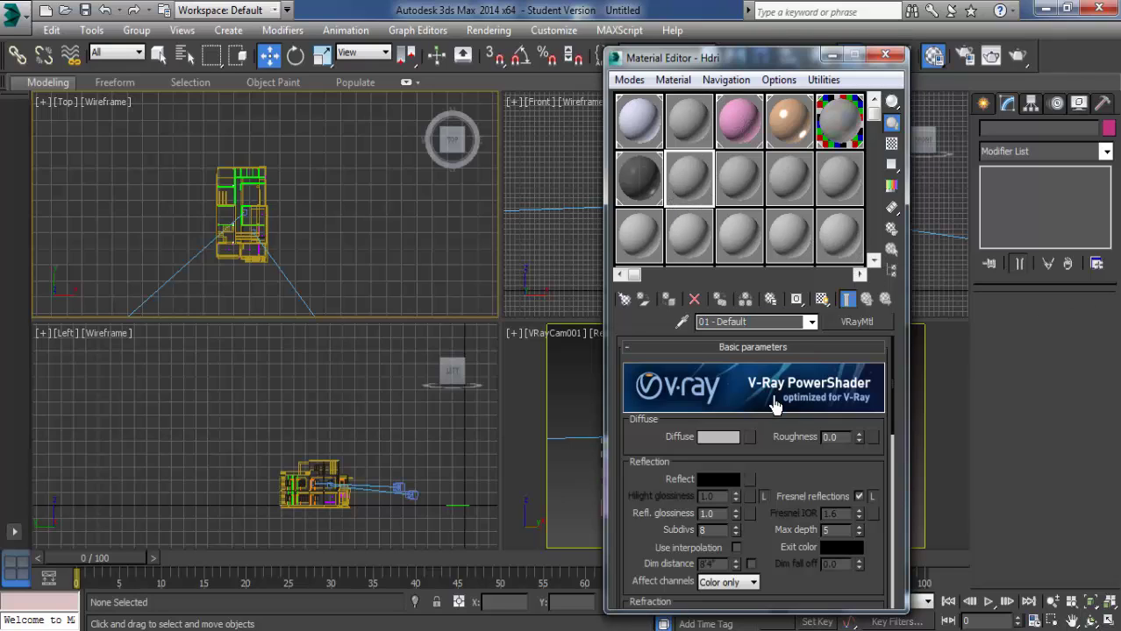
pyautogui.click(756, 323)
pyautogui.write('H')
pyautogui.moveTo(726, 58); pyautogui.dragTo(707, 46)
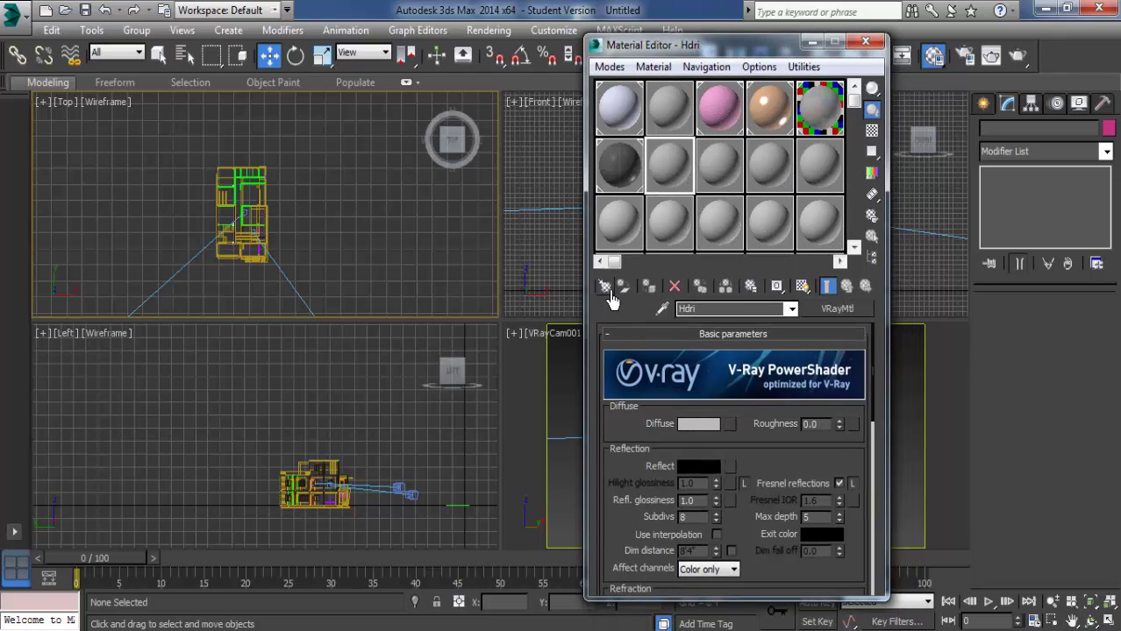
# Step: Minimize 3ds Max and browse New Volume > HDRi_v1 > HDRi_v1 > PNG to the sky images
pyautogui.click(812, 41)
pyautogui.click(1043, 10)
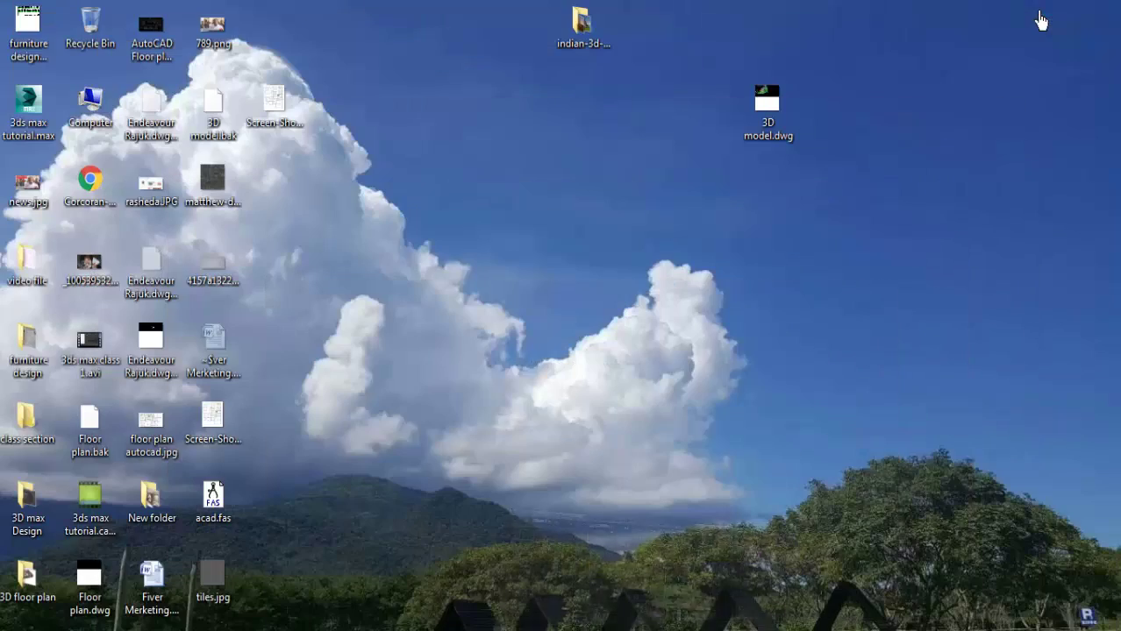
pyautogui.doubleClick(90, 103)
pyautogui.doubleClick(881, 142)
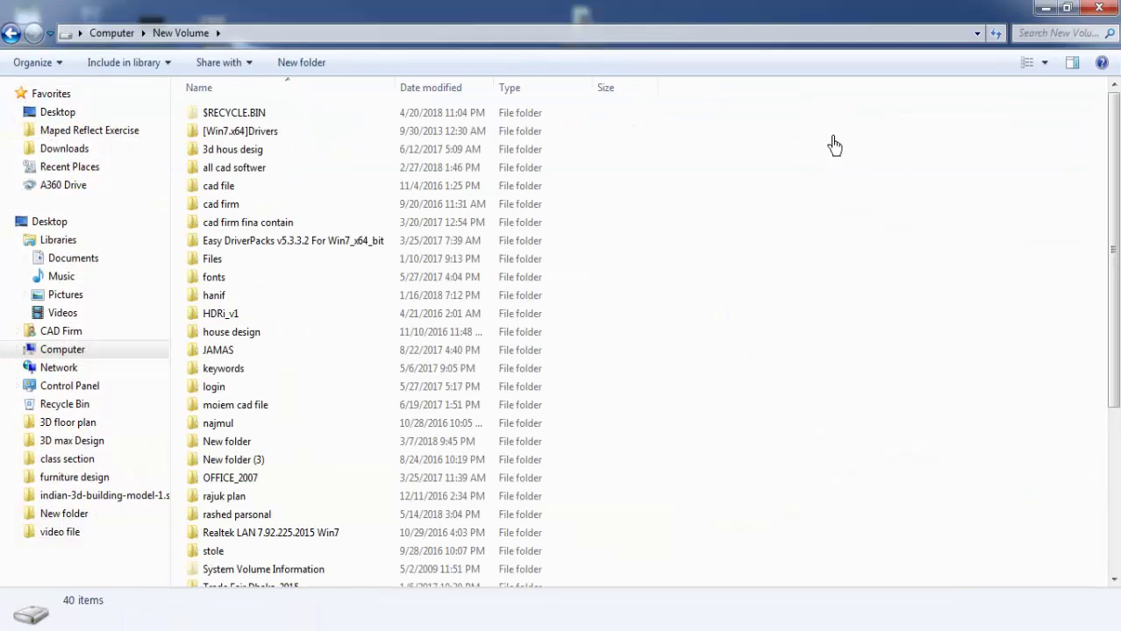
pyautogui.click(12, 35)
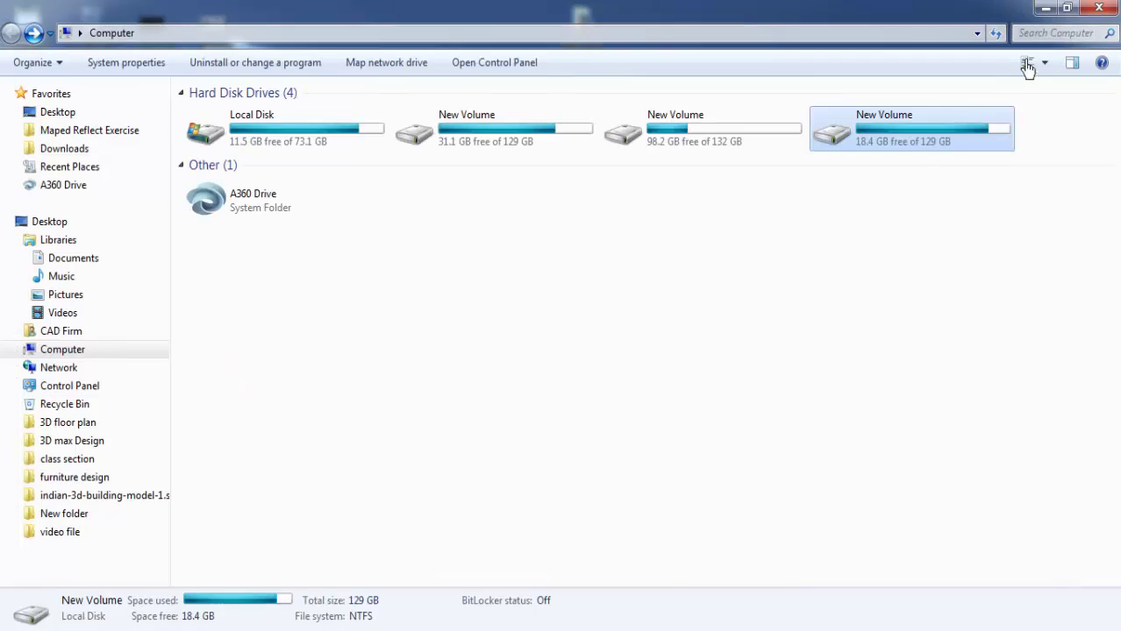
pyautogui.doubleClick(932, 142)
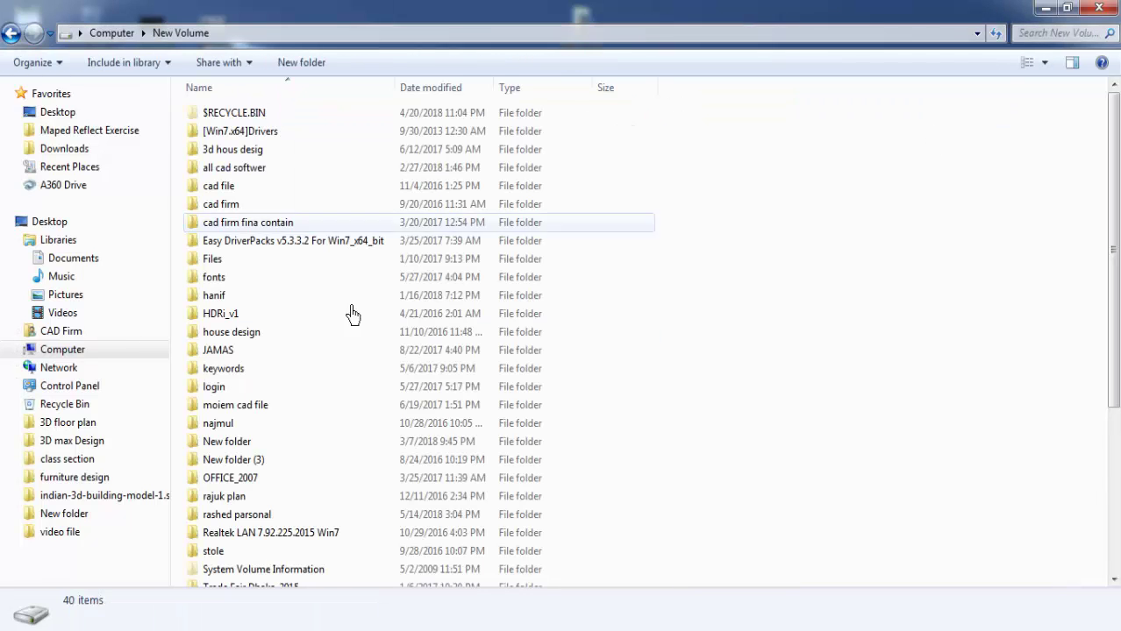
pyautogui.doubleClick(230, 315)
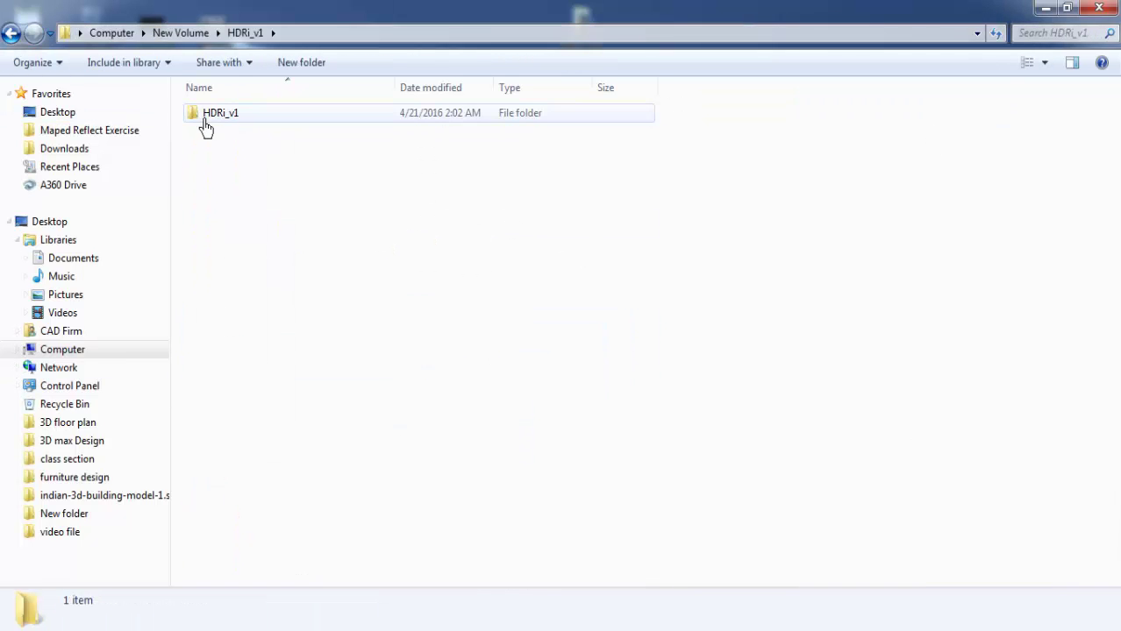
pyautogui.doubleClick(259, 117)
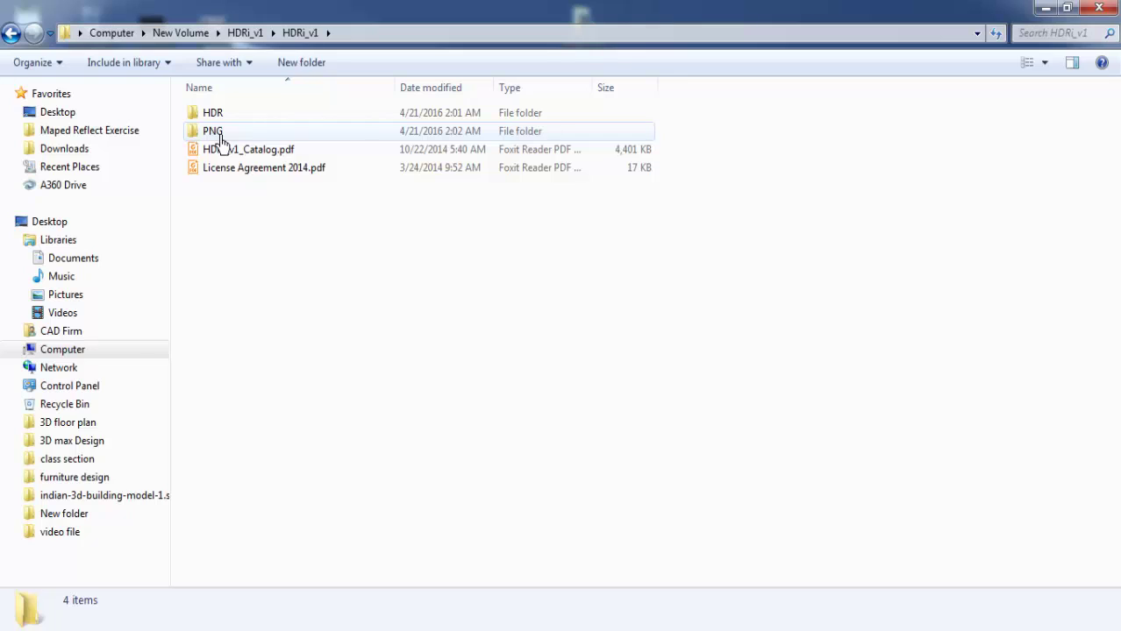
pyautogui.doubleClick(221, 140)
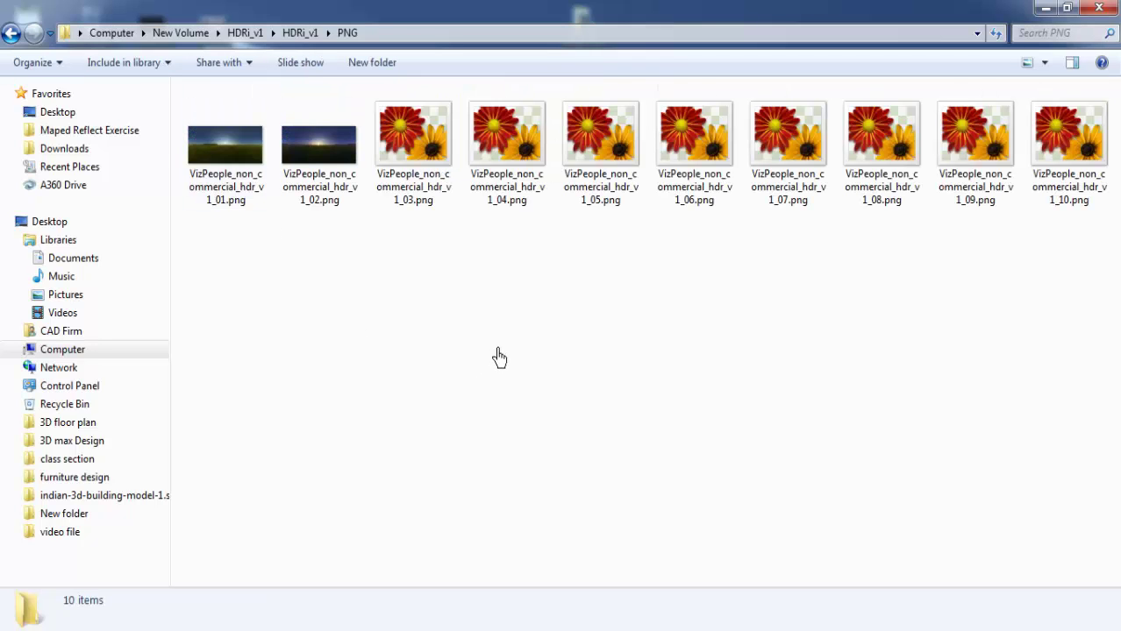
pyautogui.rightClick(234, 149)
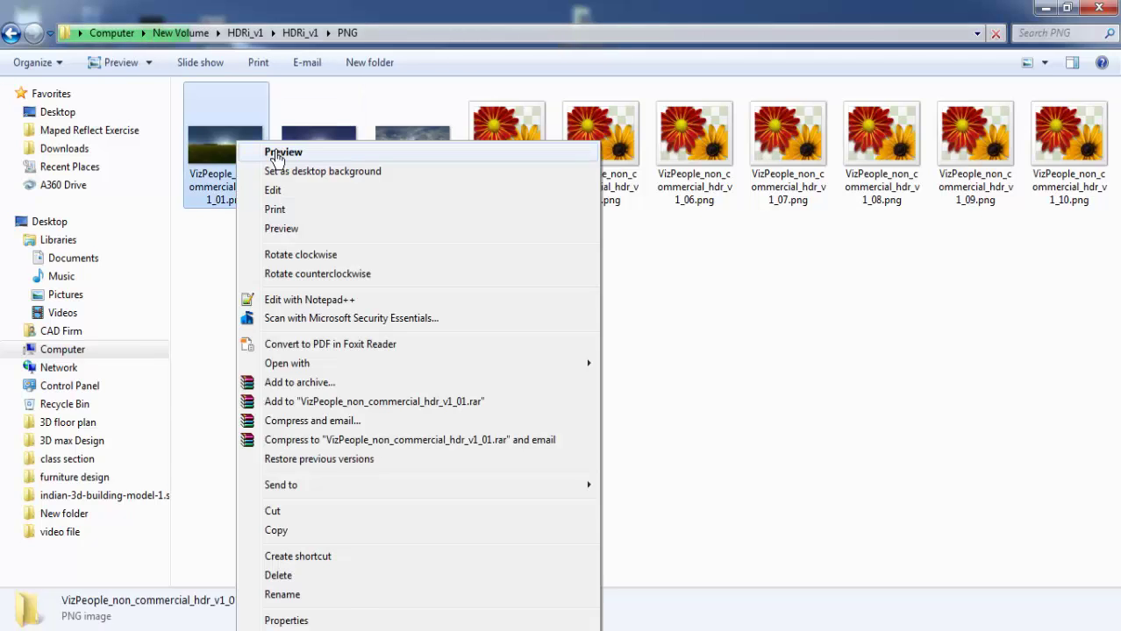
# Step: Preview sky panoramas 01 through 04 one by one in maximized Windows Photo Viewer
pyautogui.click(275, 156)
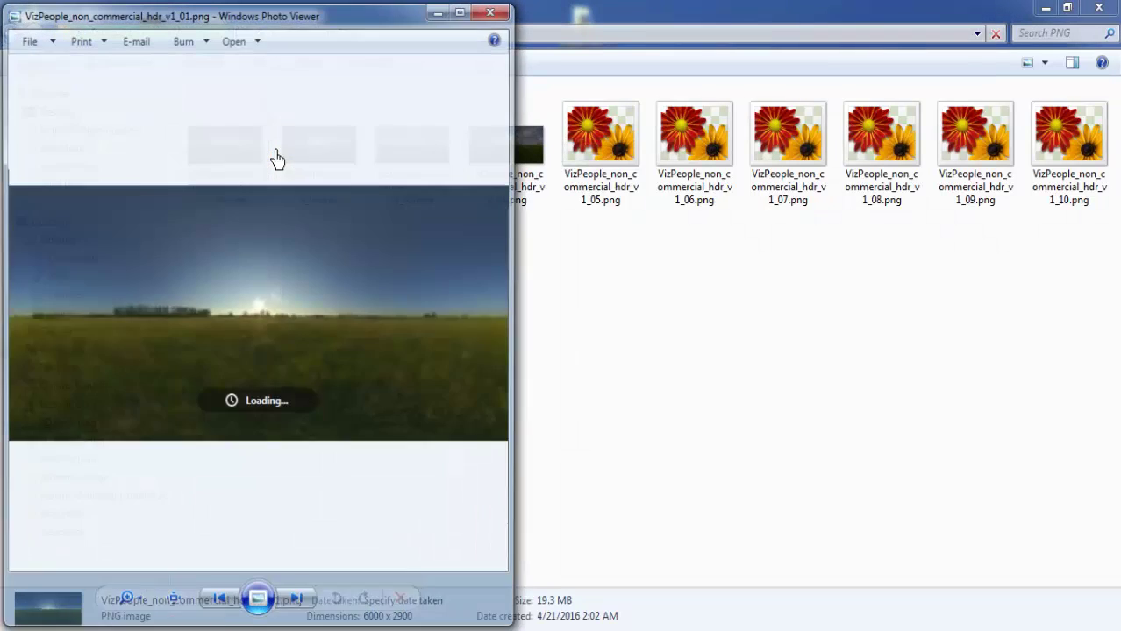
pyautogui.click(464, 10)
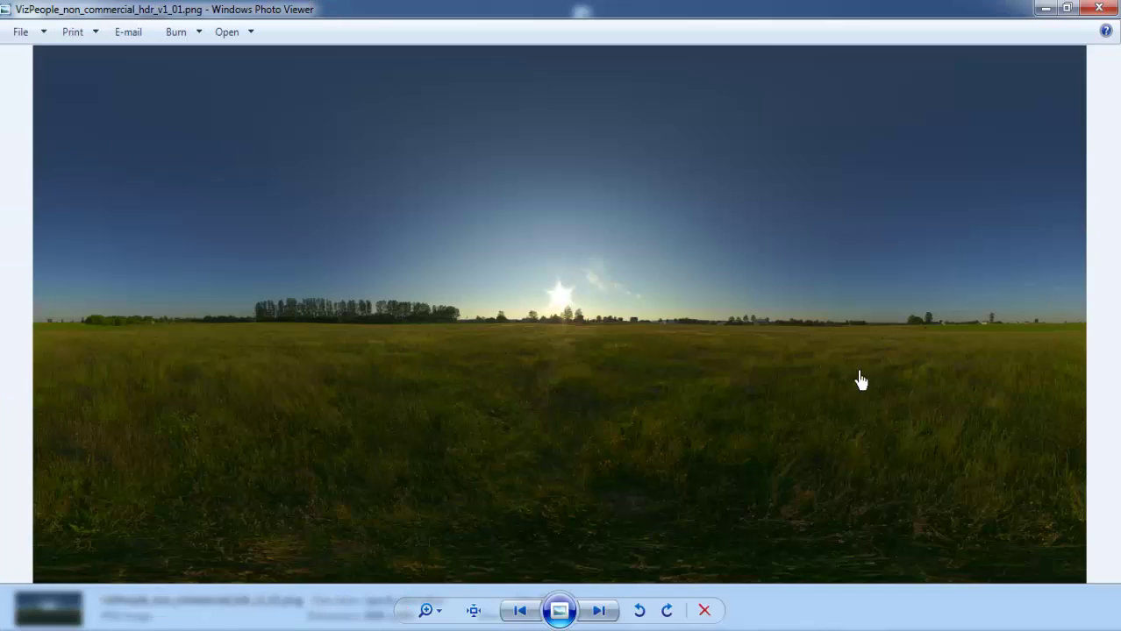
pyautogui.click(604, 617)
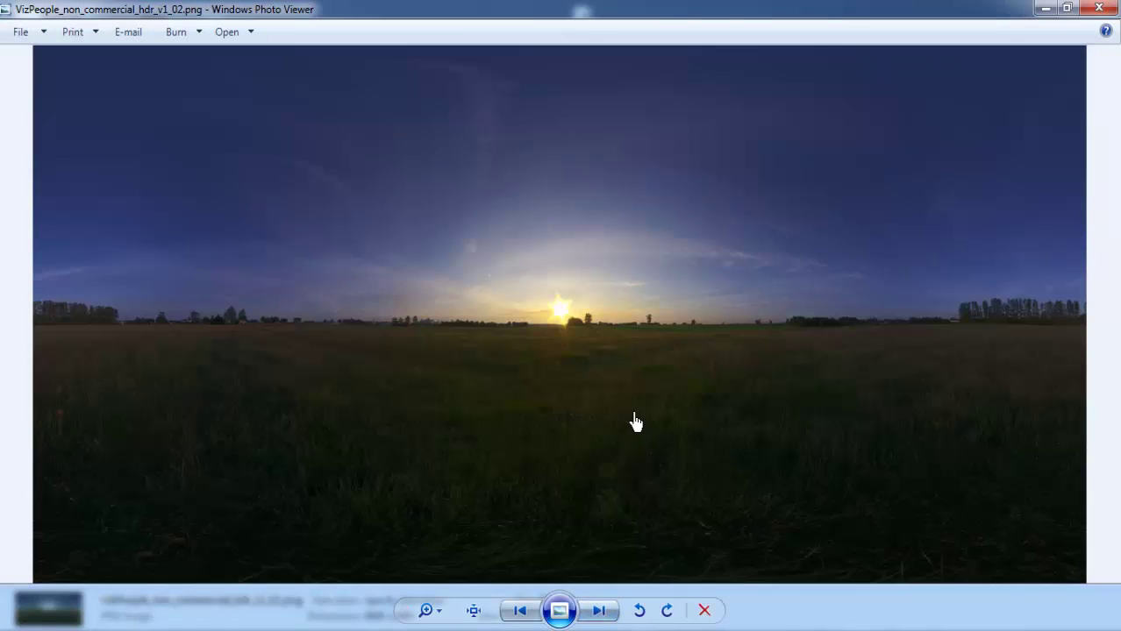
pyautogui.scroll(3, 633, 419)
pyautogui.scroll(2, 539, 189)
pyautogui.scroll(2, 509, 158)
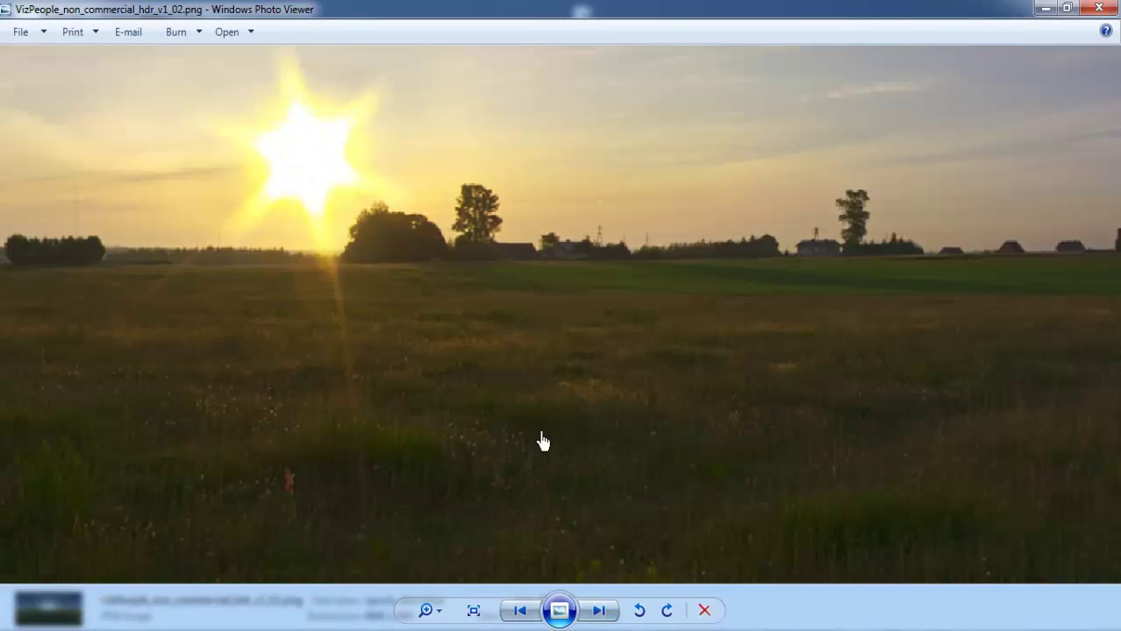
pyautogui.scroll(-5, 540, 443)
pyautogui.click(605, 615)
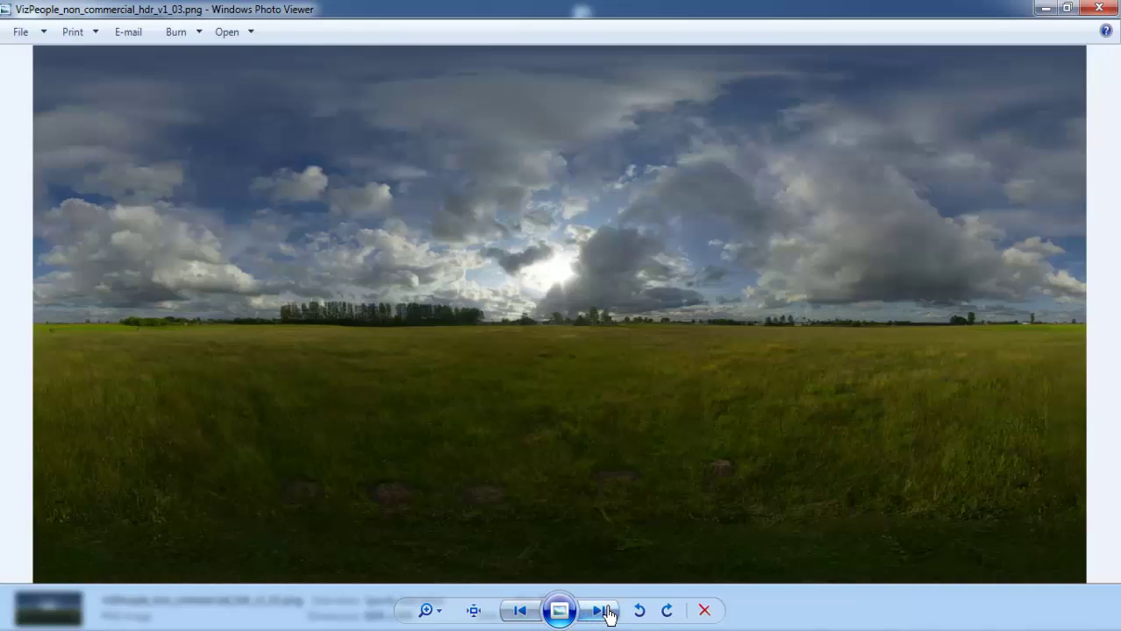
pyautogui.scroll(2, 541, 368)
pyautogui.scroll(1, 544, 360)
pyautogui.click(611, 616)
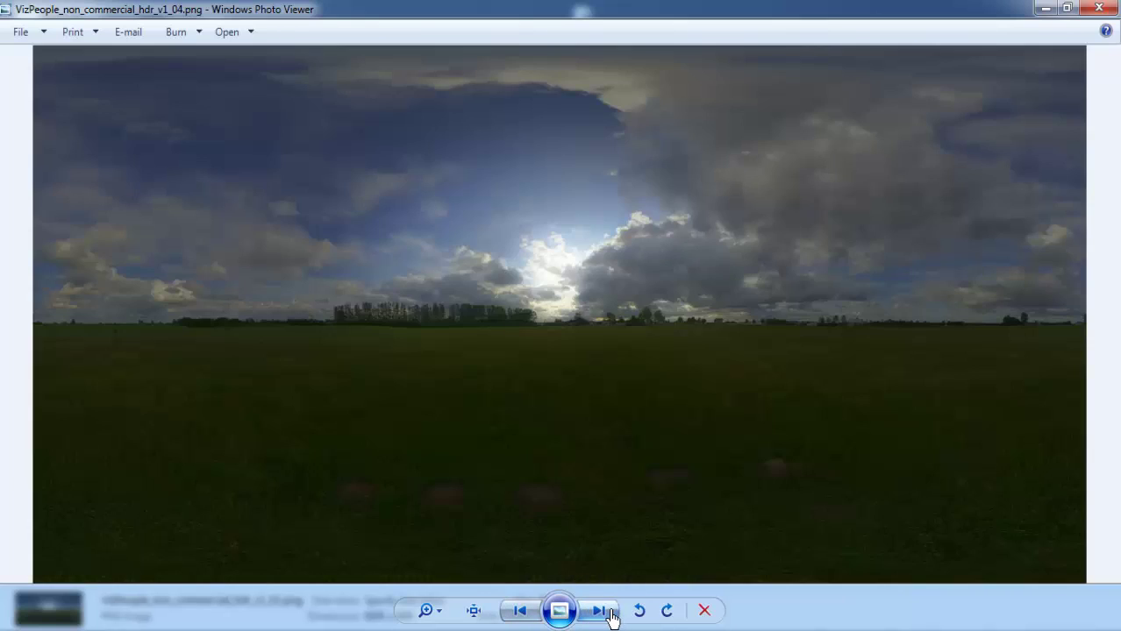
pyautogui.click(611, 616)
# Step: Close the viewer, then preview sky images 10 and 07 individually from the PNG folder
pyautogui.click(1098, 8)
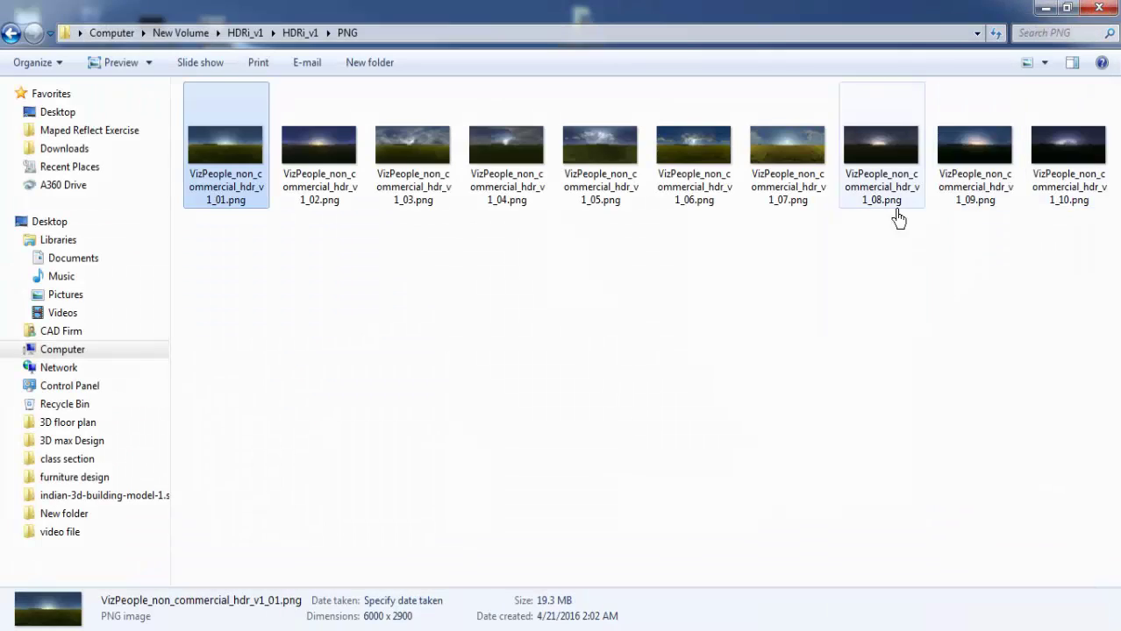
pyautogui.doubleClick(1069, 145)
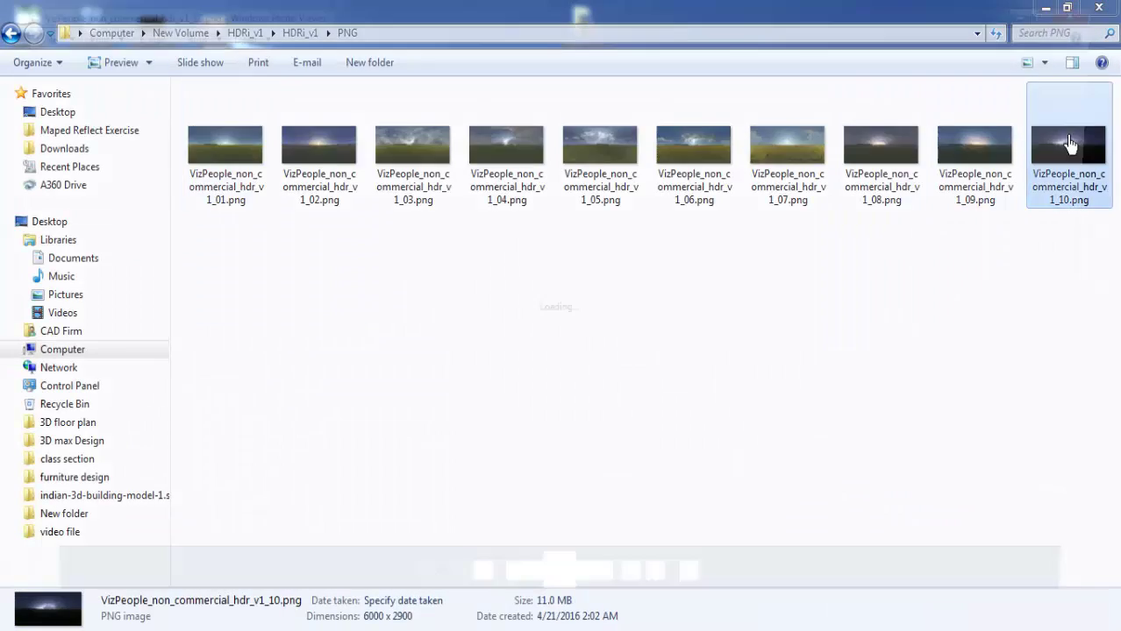
pyautogui.click(1096, 8)
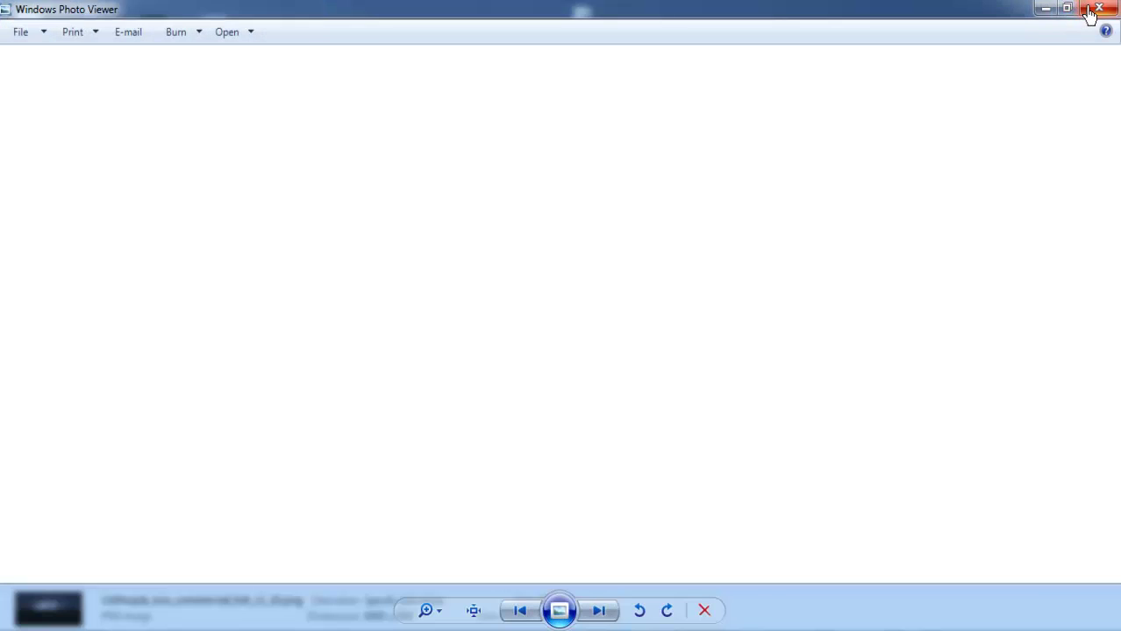
pyautogui.doubleClick(782, 156)
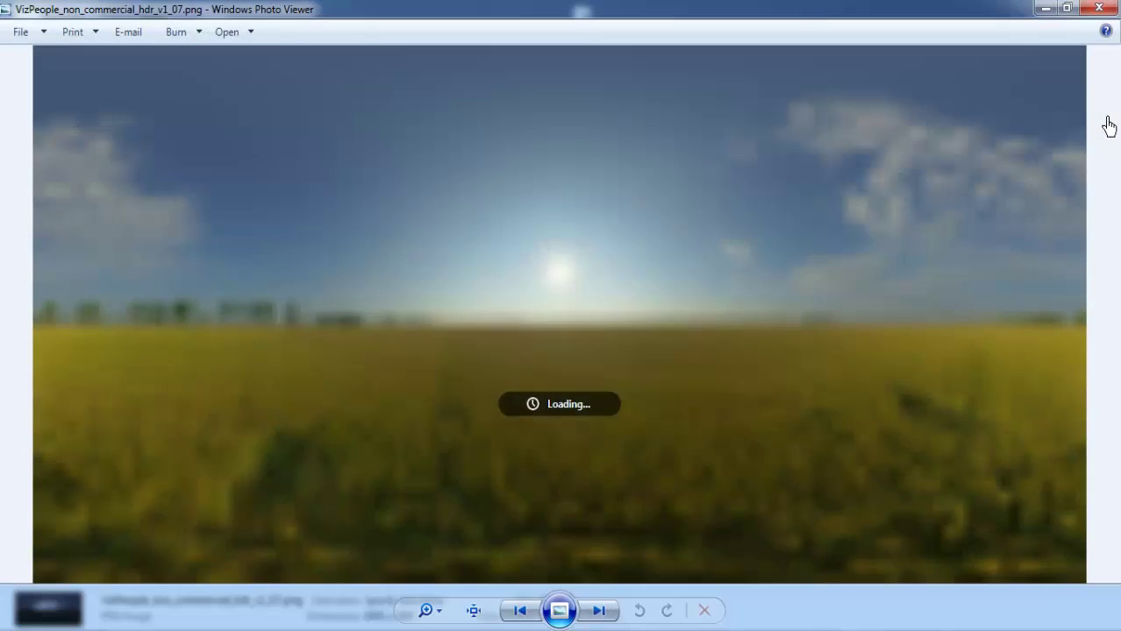
pyautogui.scroll(1, 579, 302)
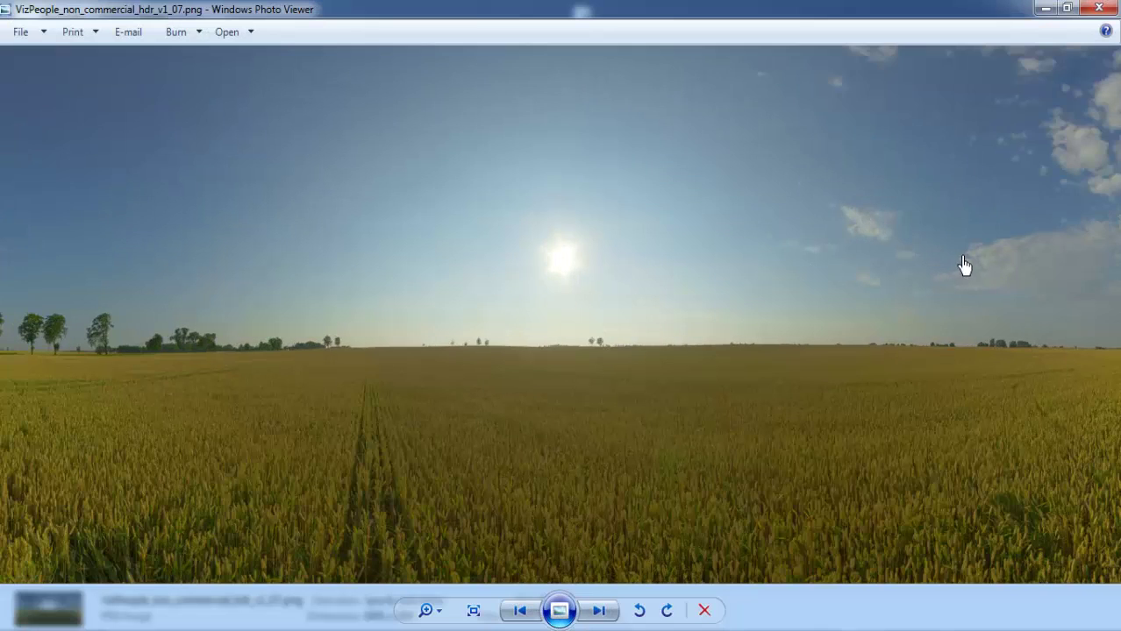
pyautogui.click(1098, 8)
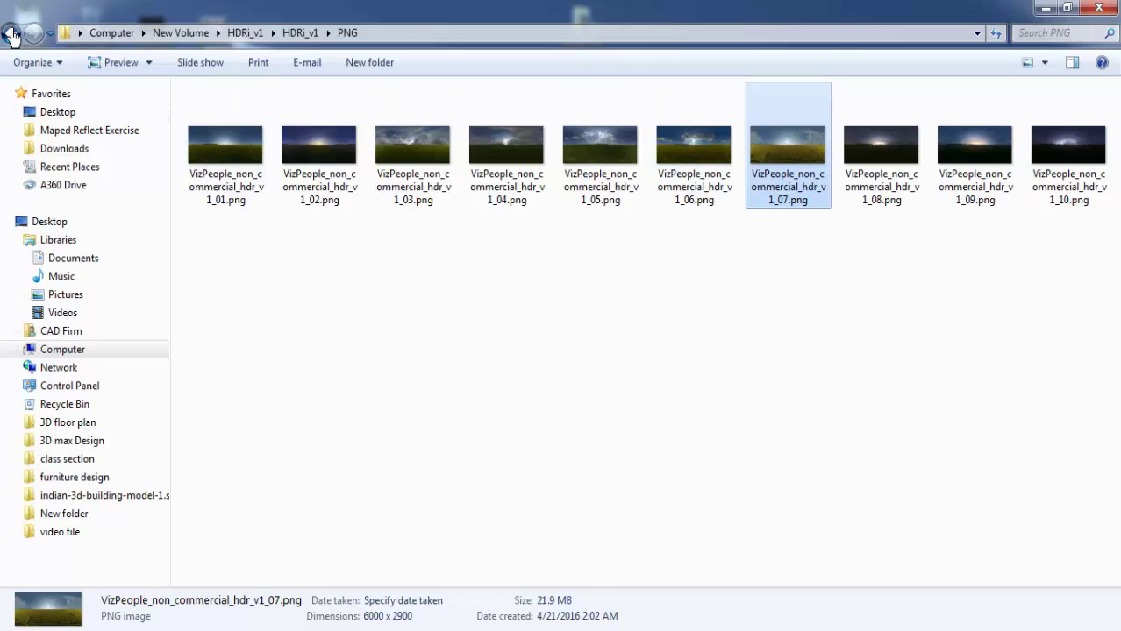
# Step: Show the HDR folder of ten VizPeople .hdr files, then minimize Explorer
pyautogui.click(10, 33)
pyautogui.doubleClick(216, 114)
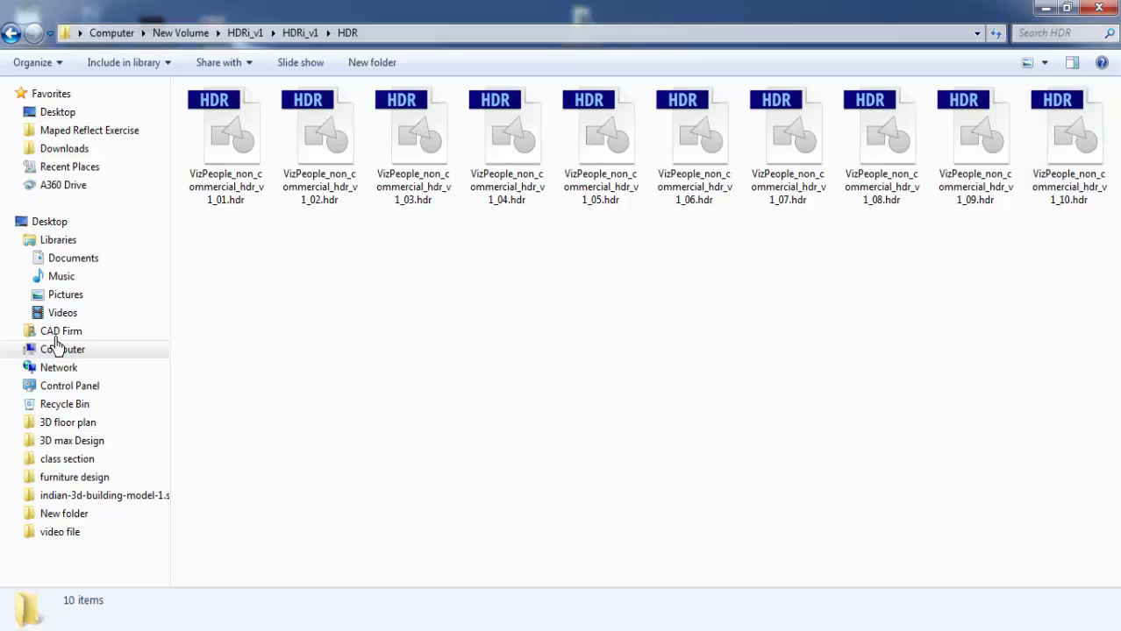
pyautogui.click(1044, 8)
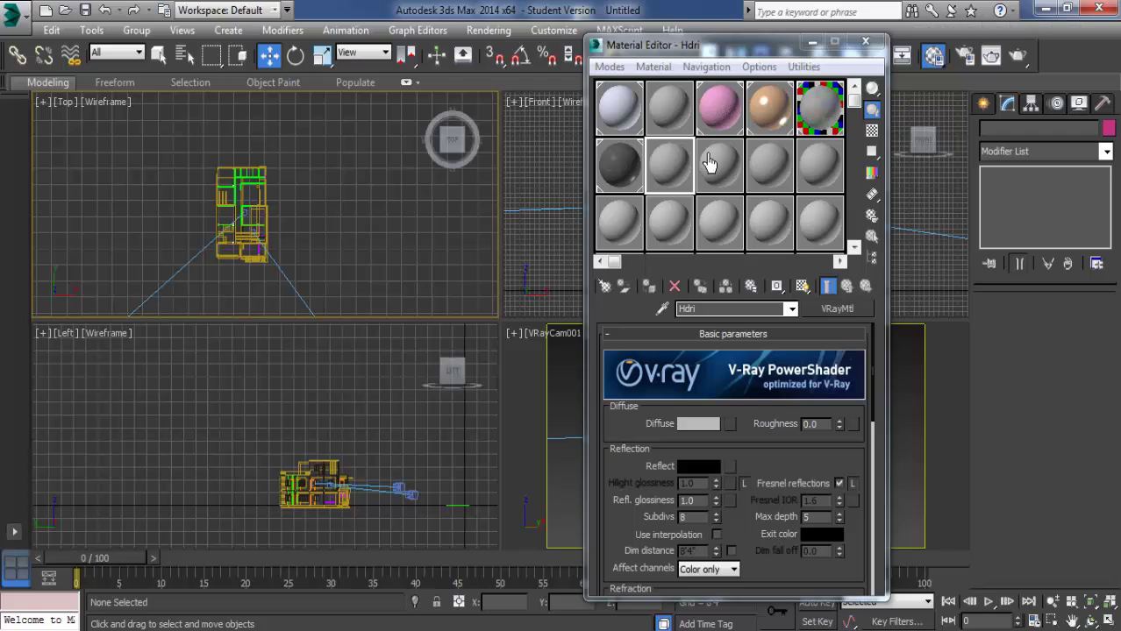
# Step: Move the Material Editor aside and browse the Material/Map Browser to the V-Ray maps
pyautogui.moveTo(720, 46); pyautogui.dragTo(844, 46)
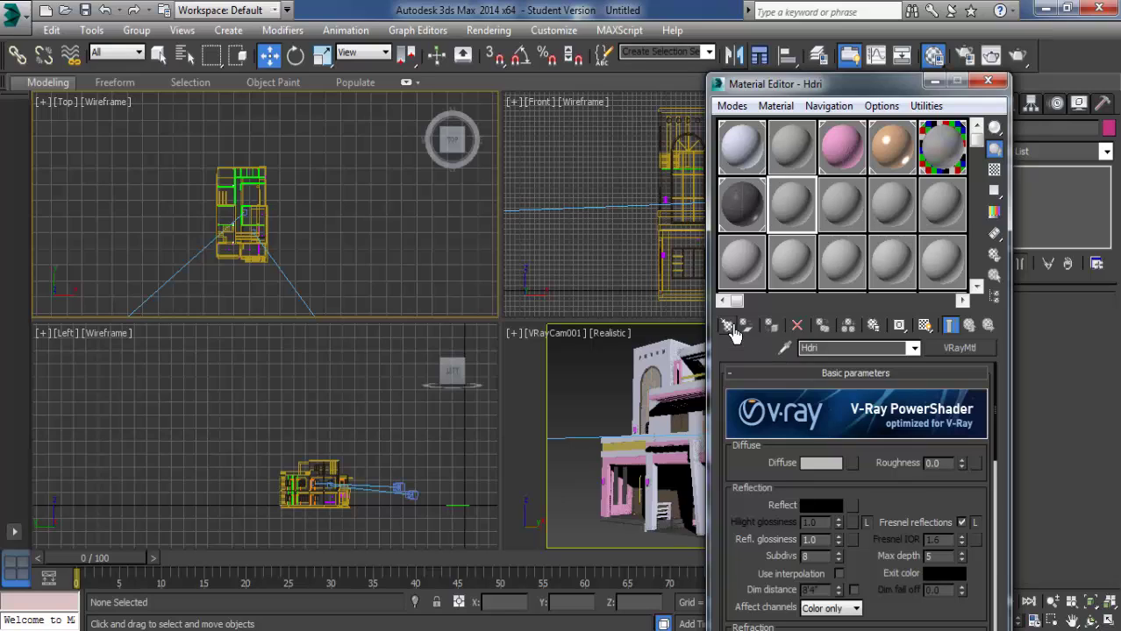
pyautogui.click(732, 327)
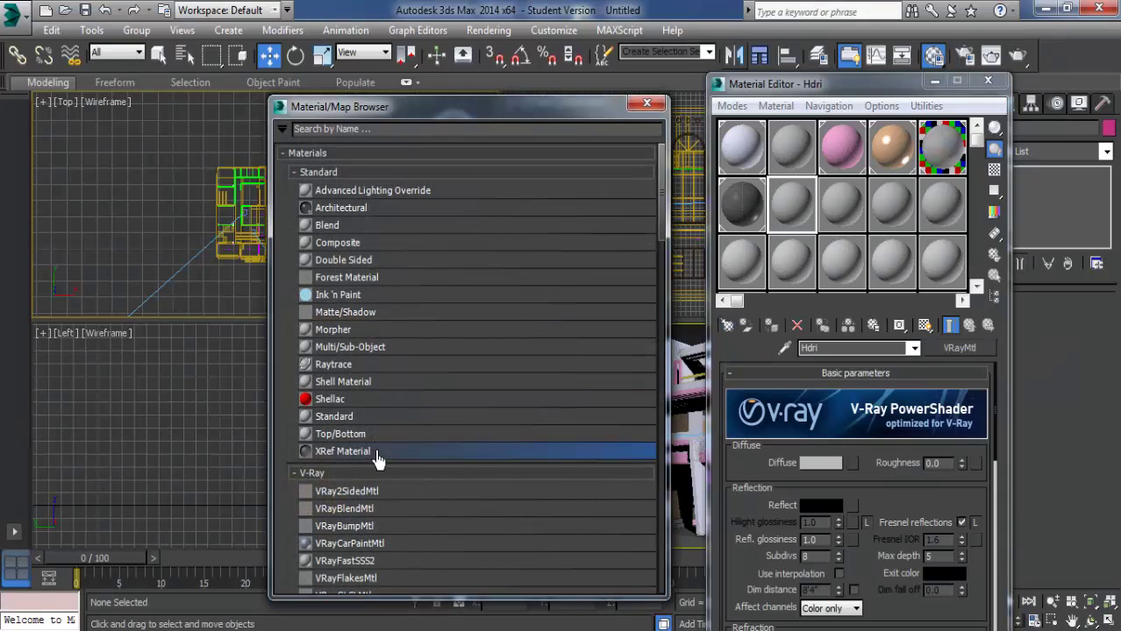
pyautogui.scroll(-2, 383, 469)
pyautogui.scroll(-2, 419, 491)
pyautogui.scroll(-5, 447, 497)
pyautogui.scroll(-4, 436, 492)
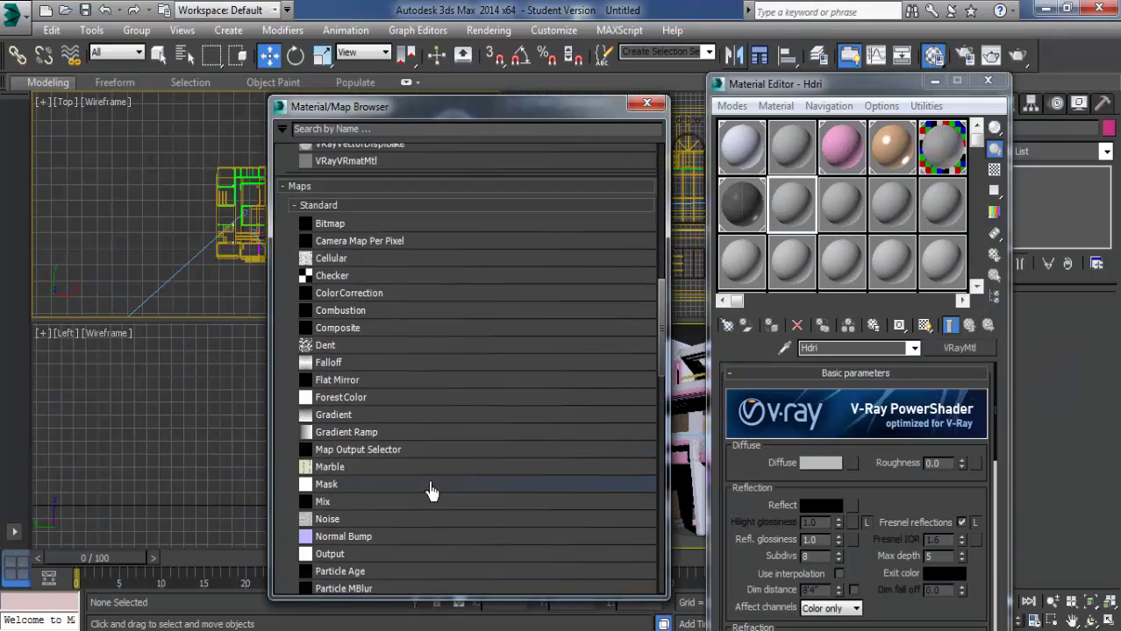
pyautogui.scroll(-3, 428, 491)
pyautogui.scroll(2, 438, 491)
pyautogui.scroll(2, 441, 491)
pyautogui.scroll(2, 441, 489)
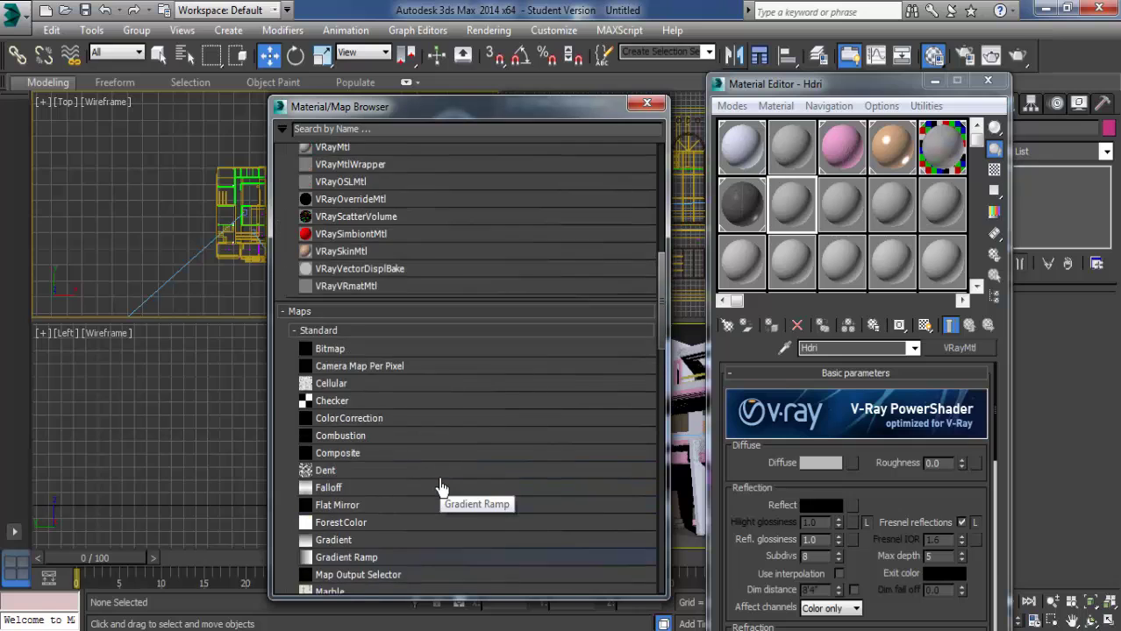
pyautogui.scroll(3, 441, 489)
pyautogui.scroll(1, 441, 488)
pyautogui.scroll(-2, 441, 488)
pyautogui.scroll(-4, 441, 488)
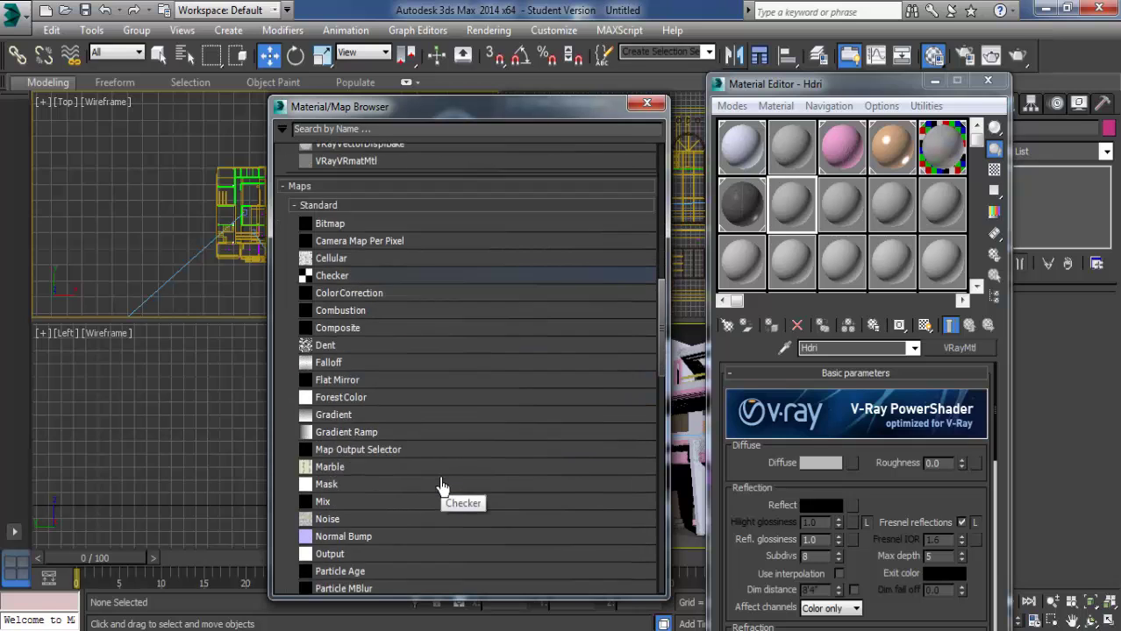
pyautogui.scroll(-4, 442, 488)
pyautogui.scroll(-4, 439, 489)
pyautogui.scroll(-2, 437, 488)
pyautogui.scroll(-2, 435, 487)
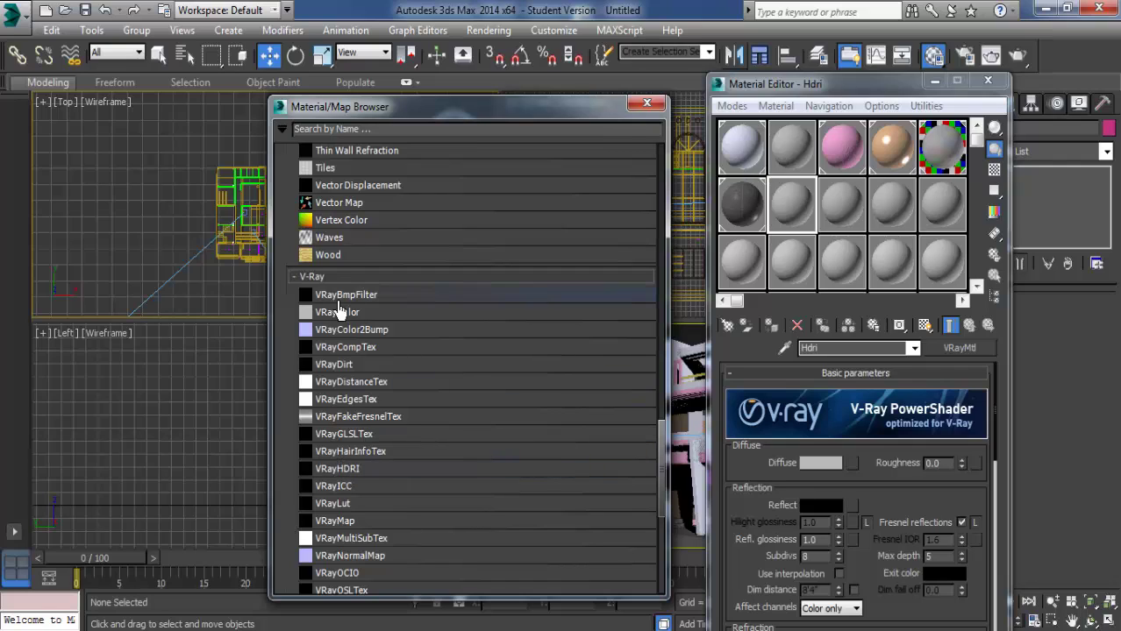
# Step: Create a VRayHDRI map, Map #3, in the active slot and close the browser
pyautogui.click(351, 474)
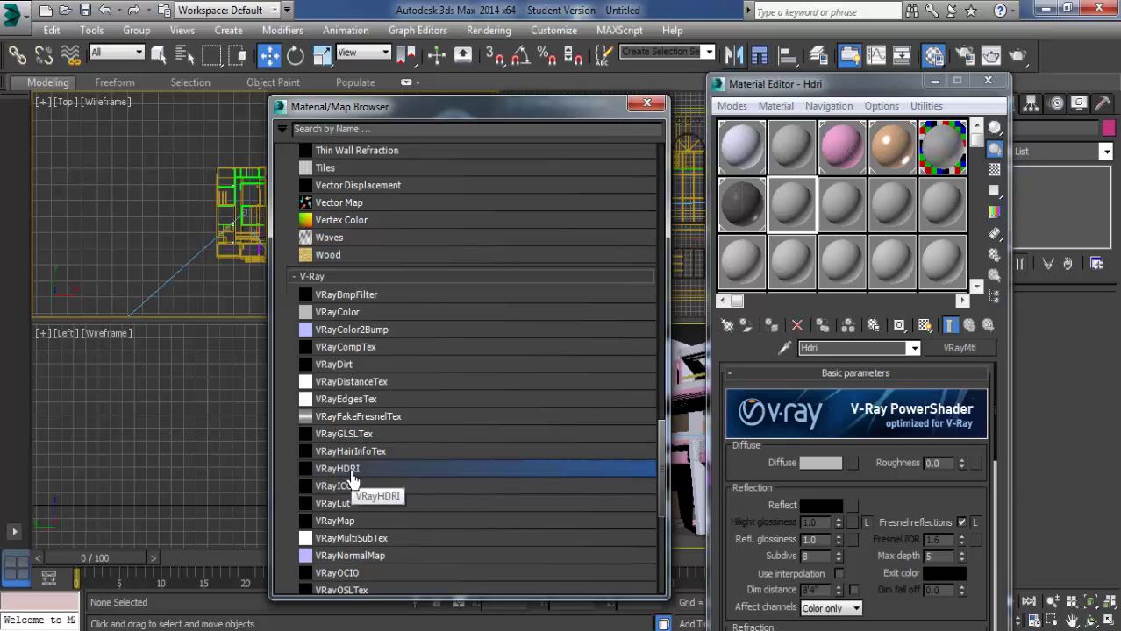
pyautogui.doubleClick(351, 474)
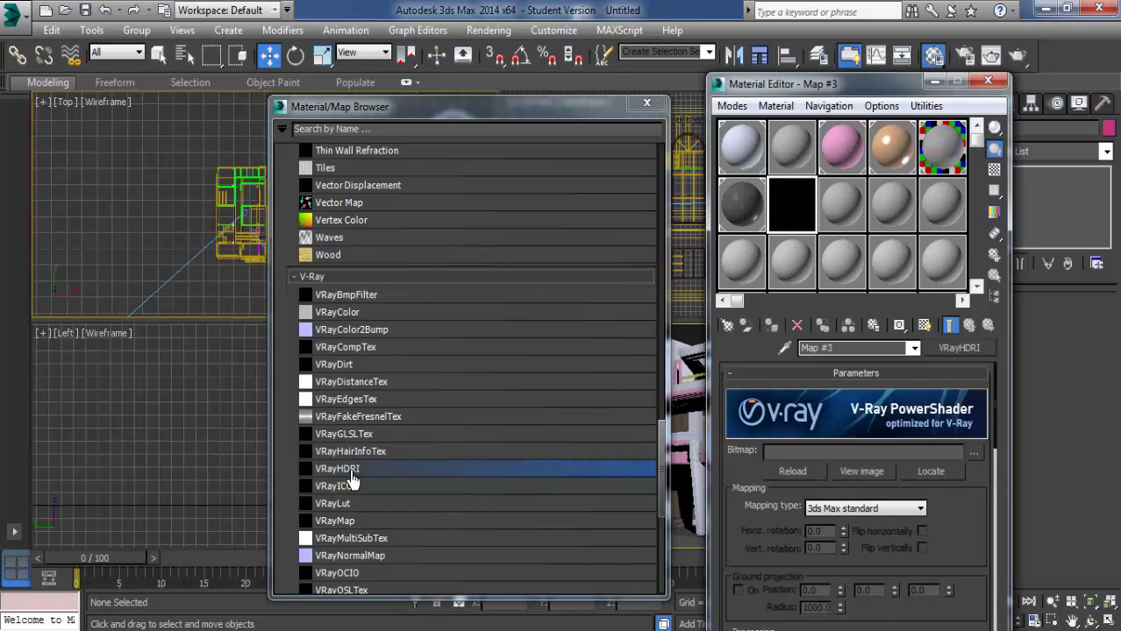
pyautogui.click(648, 106)
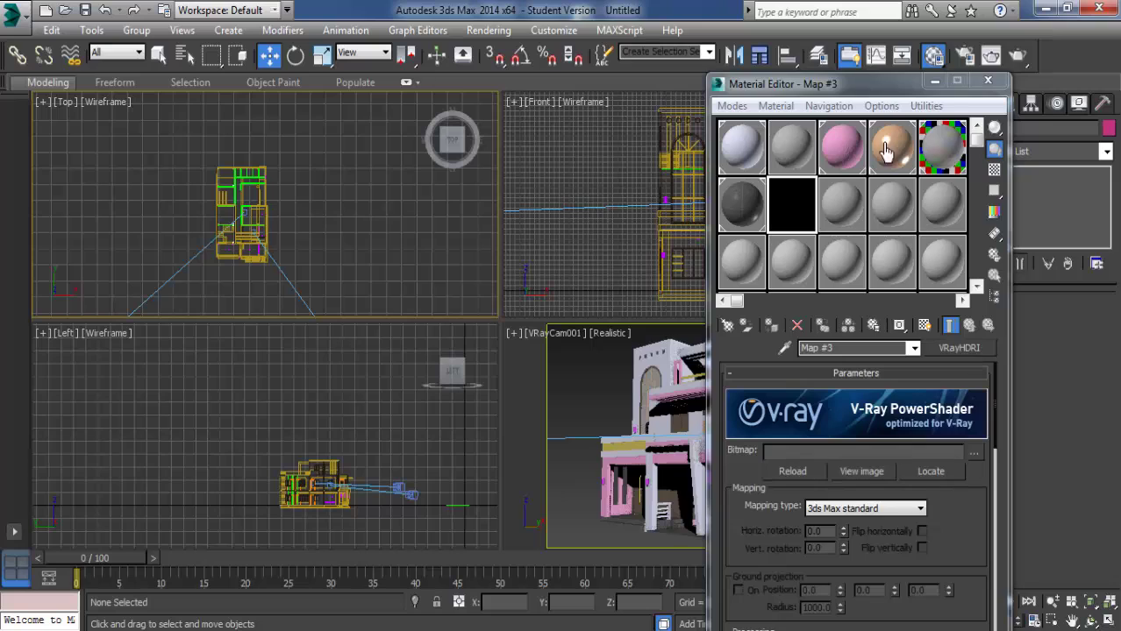
# Step: Load VizPeople_non_commercial_hdr_v1_10.hdr from New Volume > HDRi_v1 > HDRi_v1 > HDR into Map #3
pyautogui.moveTo(792, 85); pyautogui.dragTo(662, 67)
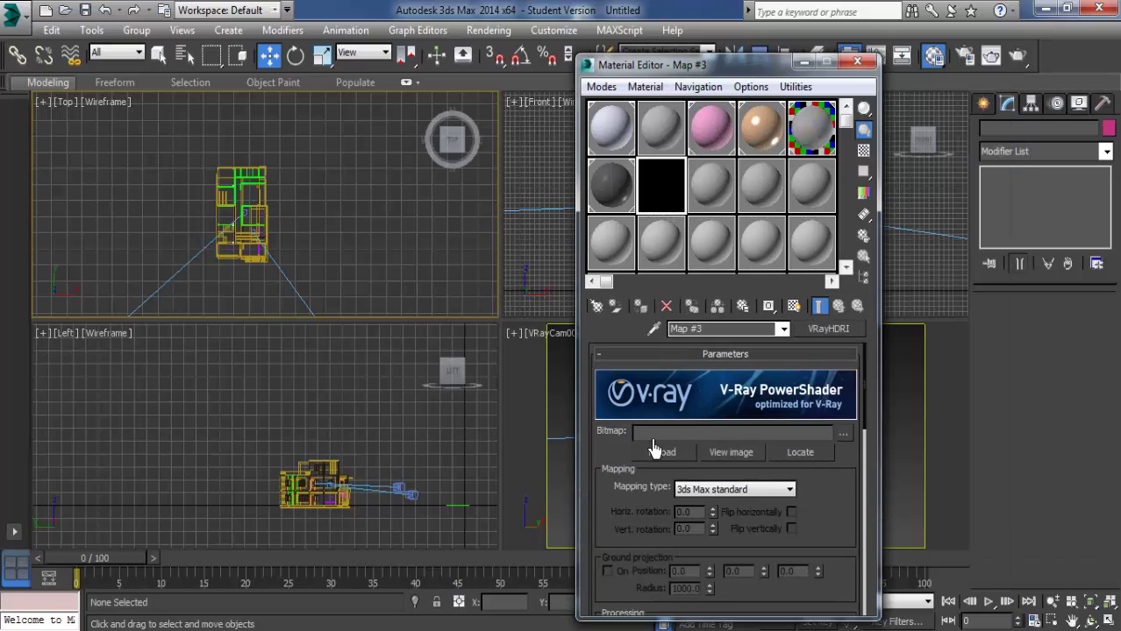
pyautogui.click(842, 432)
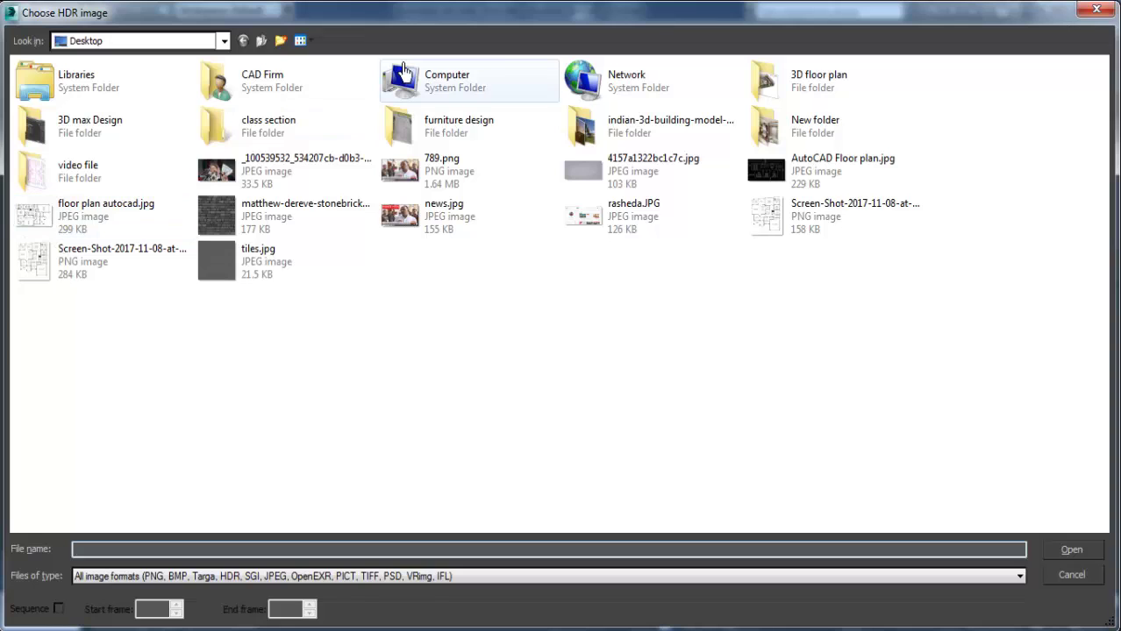
pyautogui.click(452, 77)
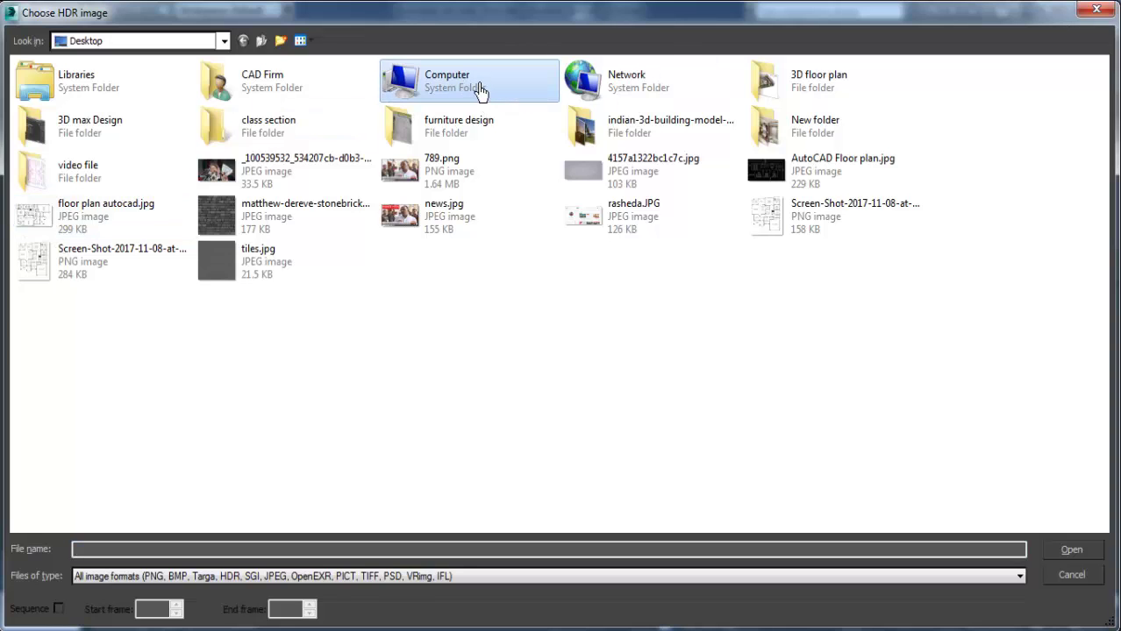
pyautogui.doubleClick(481, 92)
pyautogui.doubleClick(718, 111)
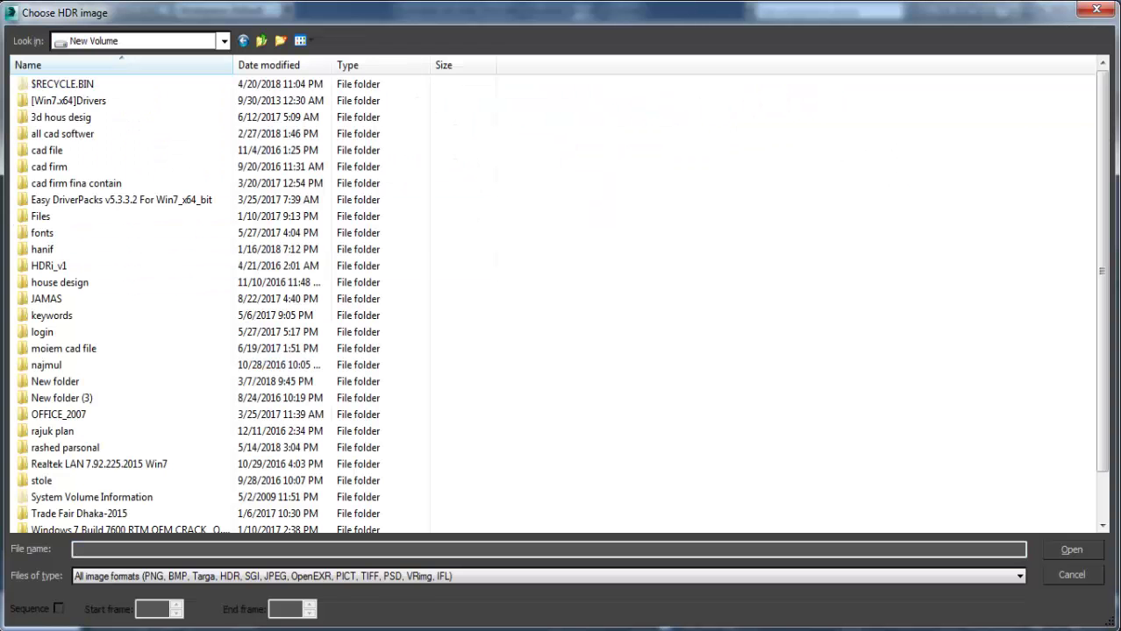
pyautogui.doubleClick(67, 268)
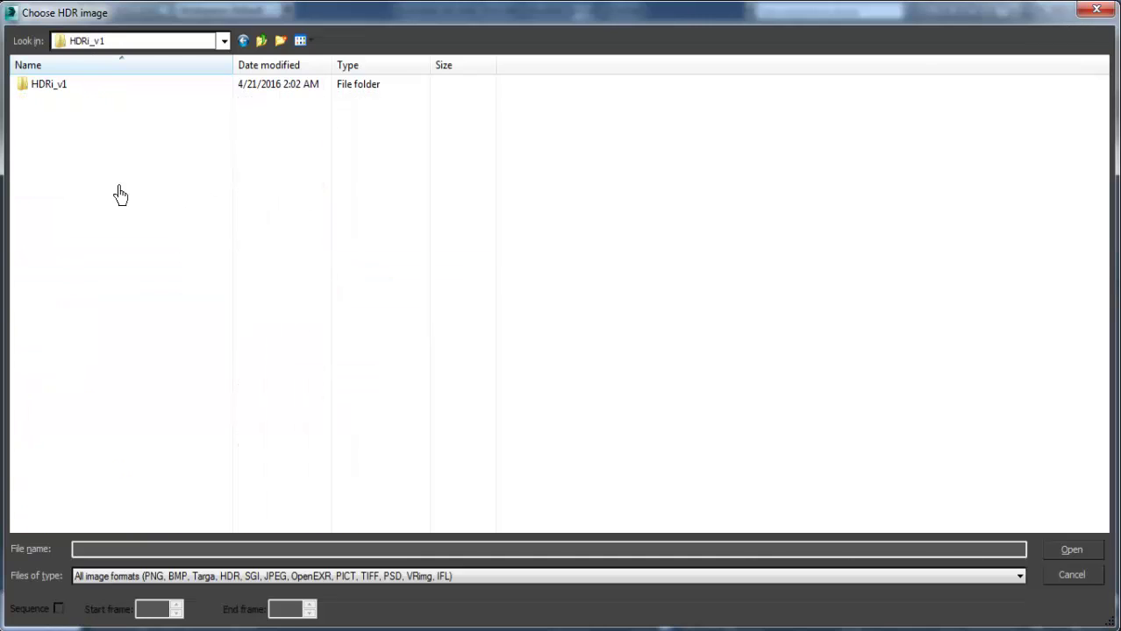
pyautogui.click(54, 91)
pyautogui.doubleClick(55, 91)
pyautogui.doubleClick(46, 88)
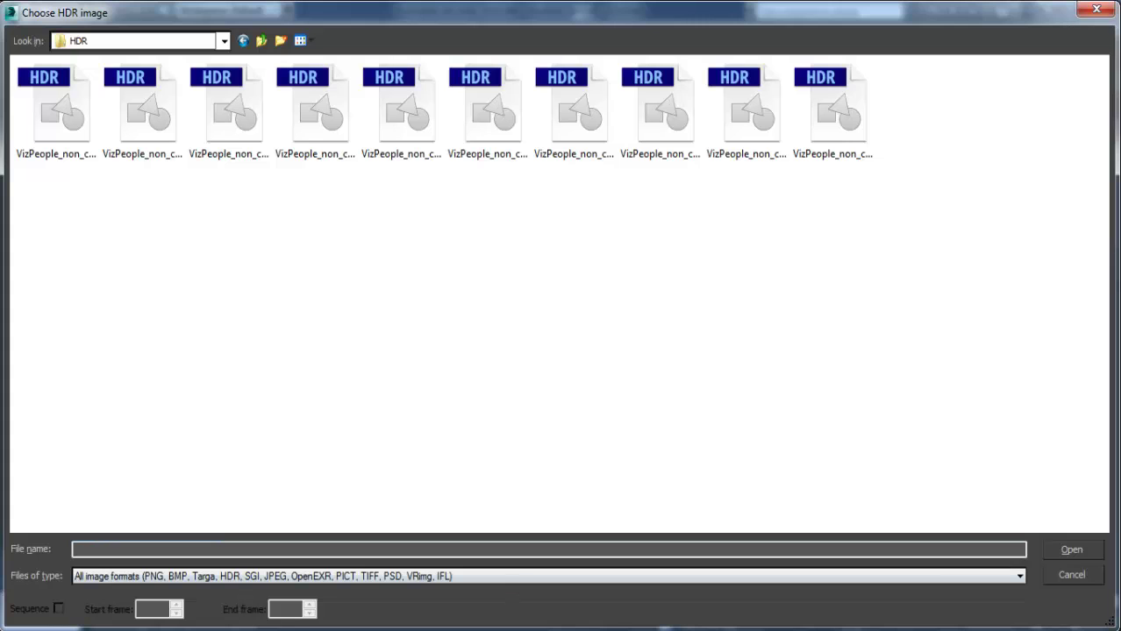
pyautogui.doubleClick(820, 188)
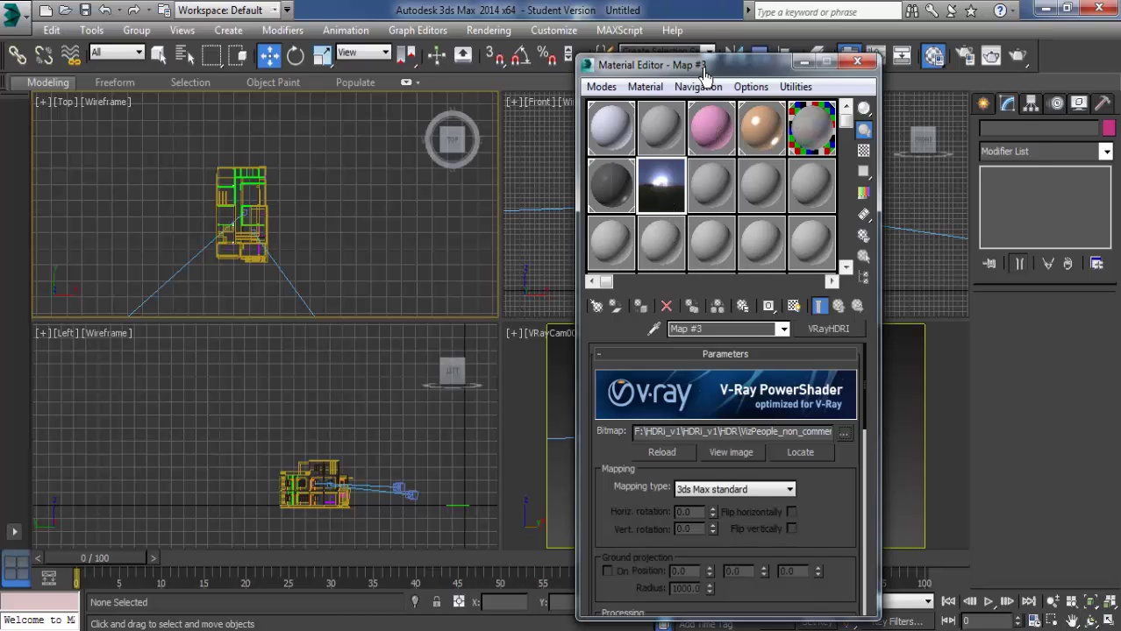
# Step: Change the VRayHDRI mapping type from 3ds Max standard to Spherical
pyautogui.moveTo(703, 72); pyautogui.dragTo(331, 70)
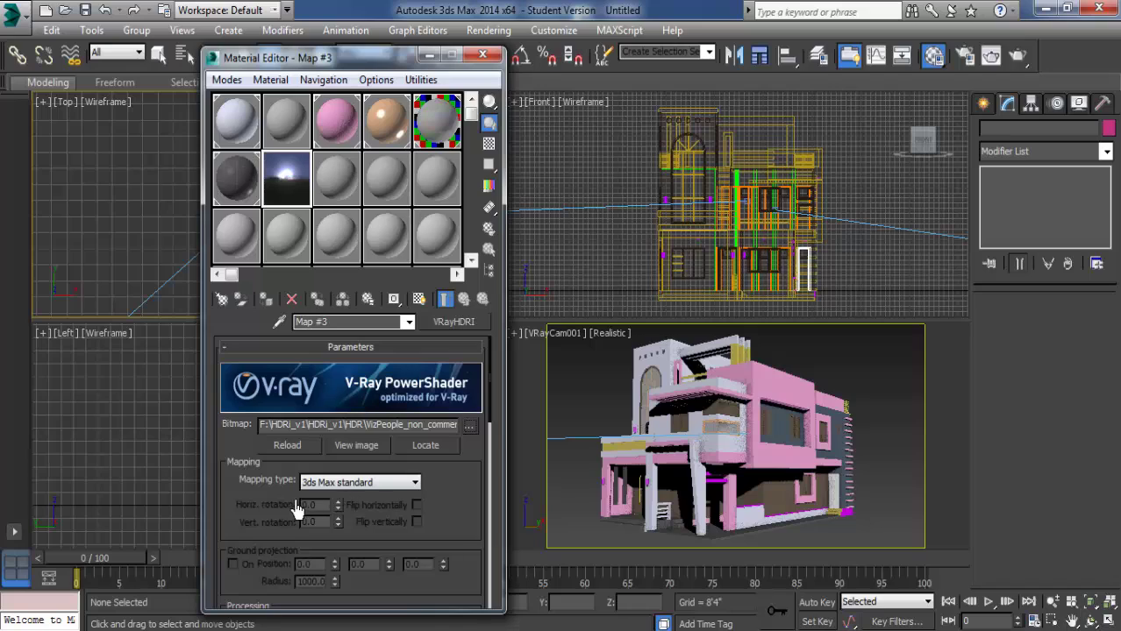
pyautogui.click(348, 493)
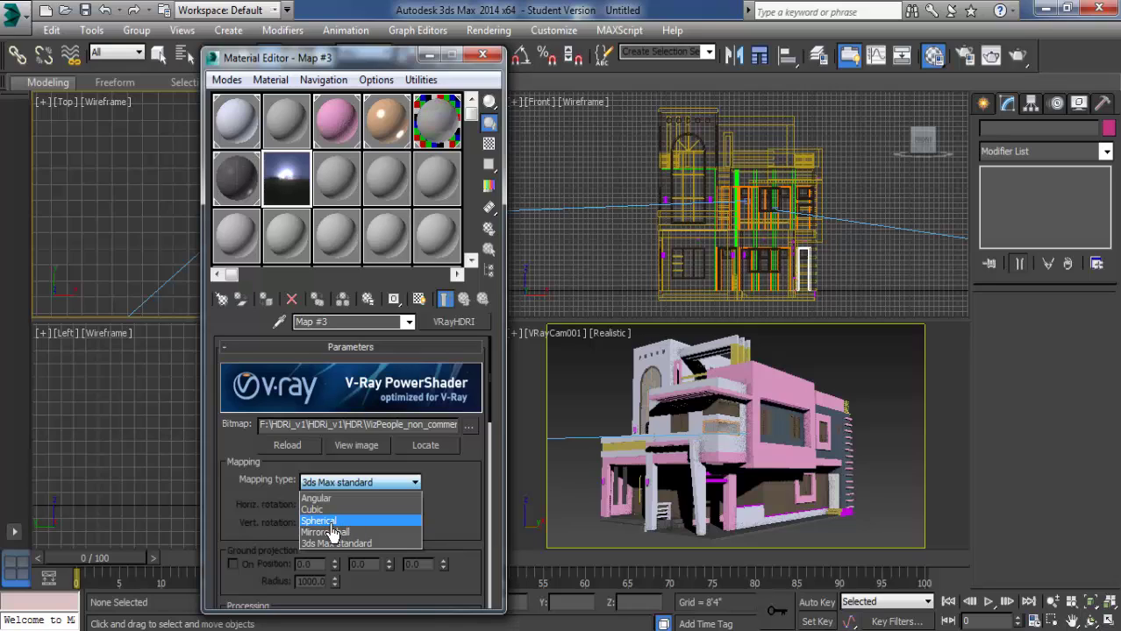
pyautogui.click(332, 523)
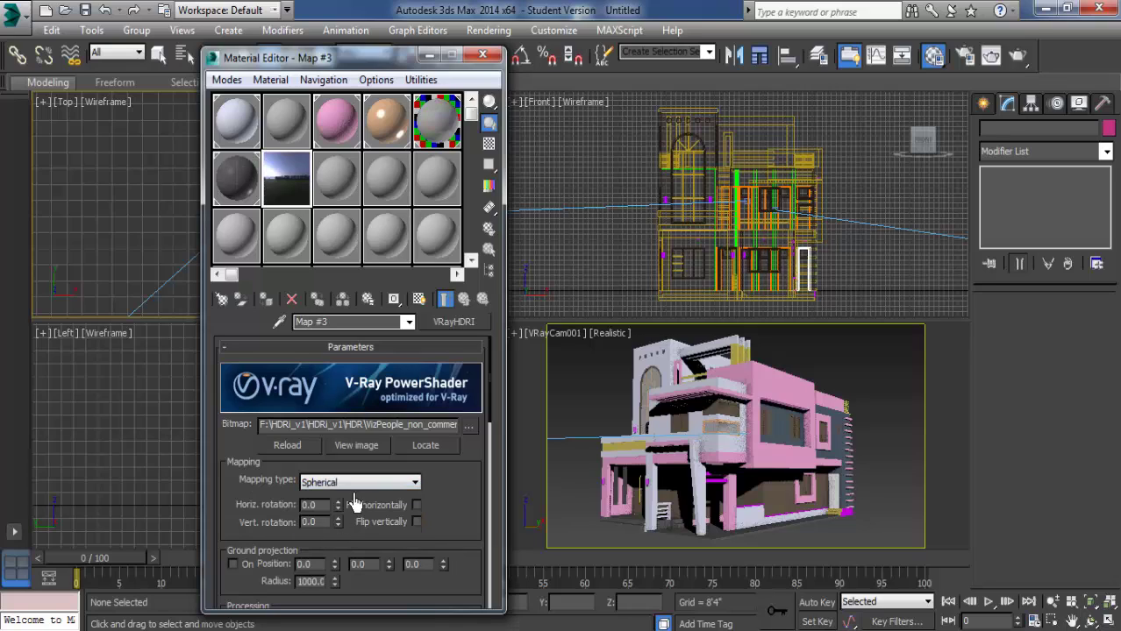
pyautogui.moveTo(352, 67); pyautogui.dragTo(227, 96)
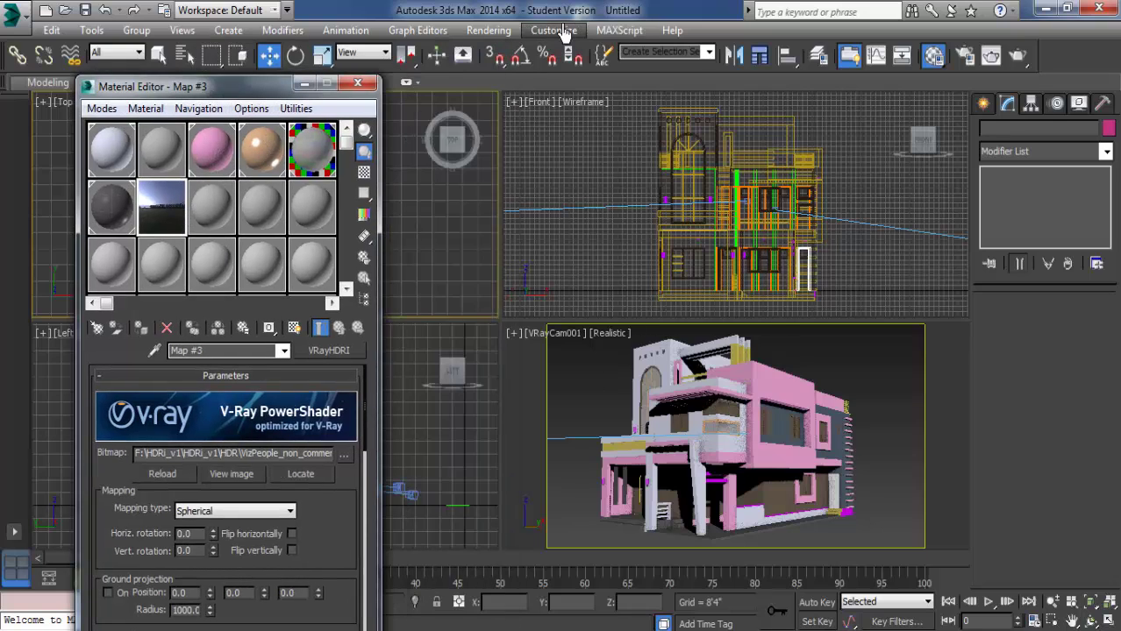
# Step: Assign Map #3 (VRayHDRI) as an instanced Environment Map background, then minimize the Environment window
pyautogui.click(507, 32)
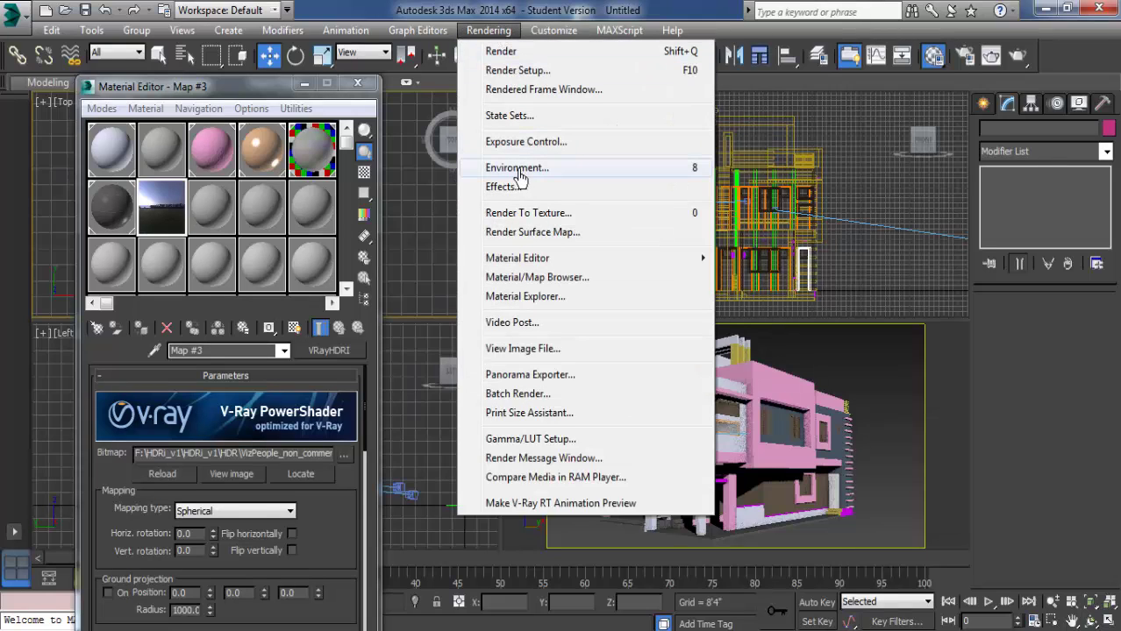
pyautogui.click(520, 176)
pyautogui.moveTo(571, 178); pyautogui.dragTo(747, 143)
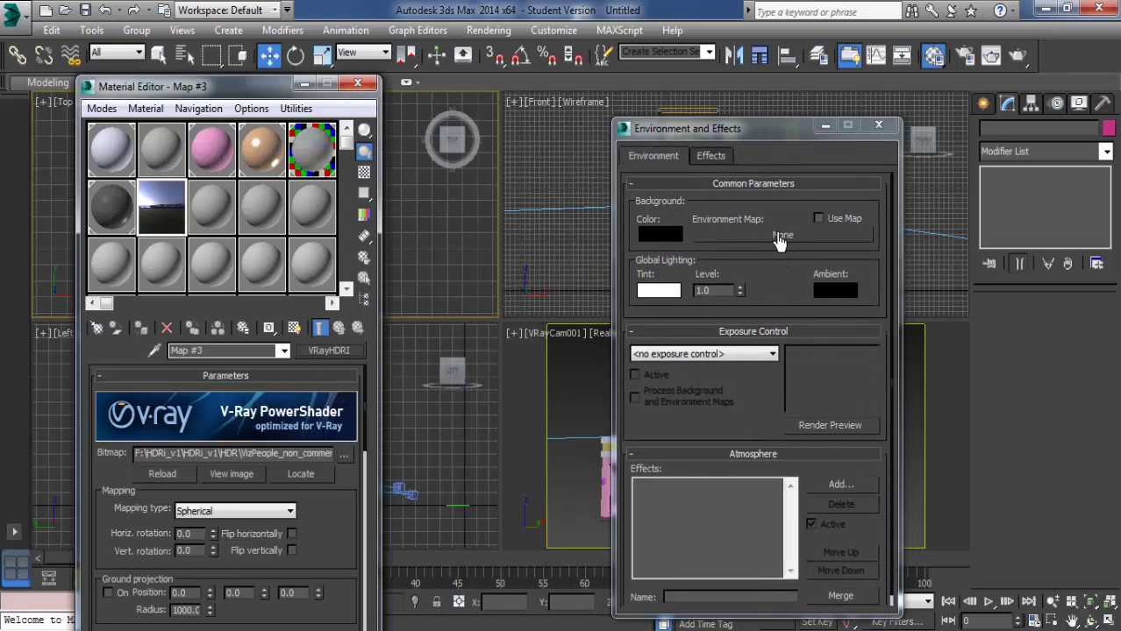
pyautogui.moveTo(779, 241); pyautogui.dragTo(779, 236)
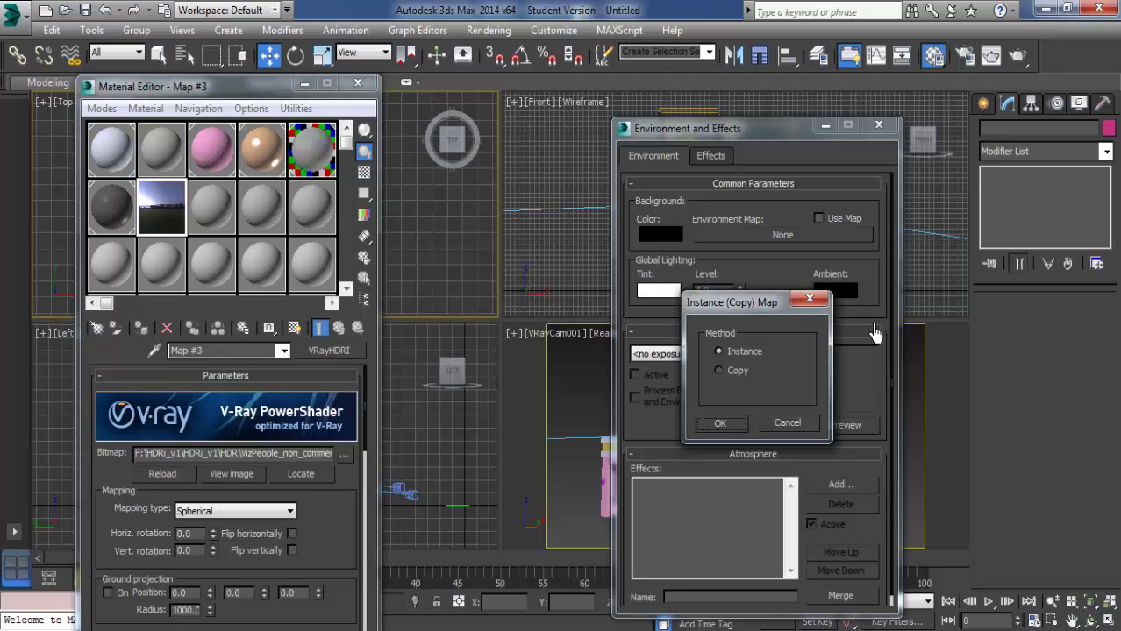
pyautogui.click(714, 424)
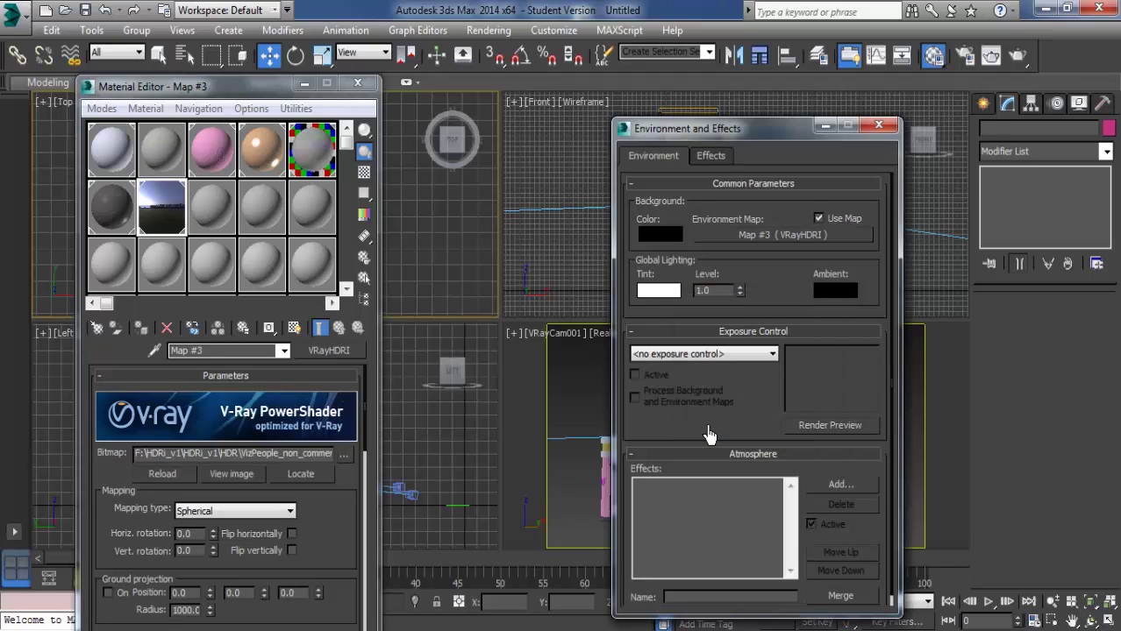
pyautogui.click(825, 127)
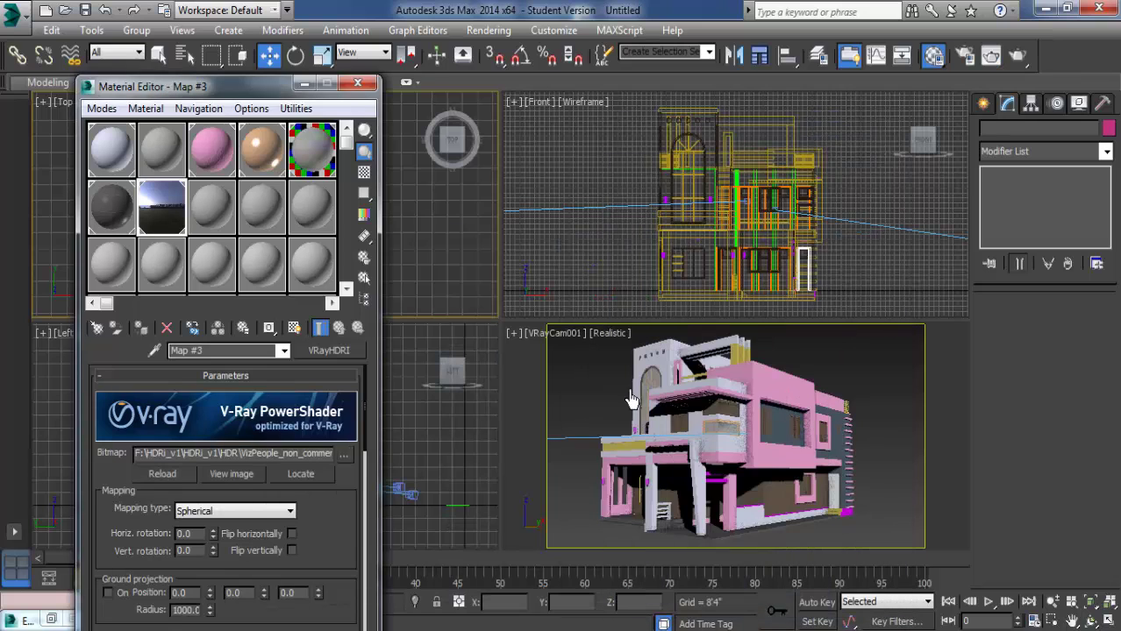
# Step: Show the VRayCam001 viewport's background settings in Viewport Configuration
pyautogui.click(515, 345)
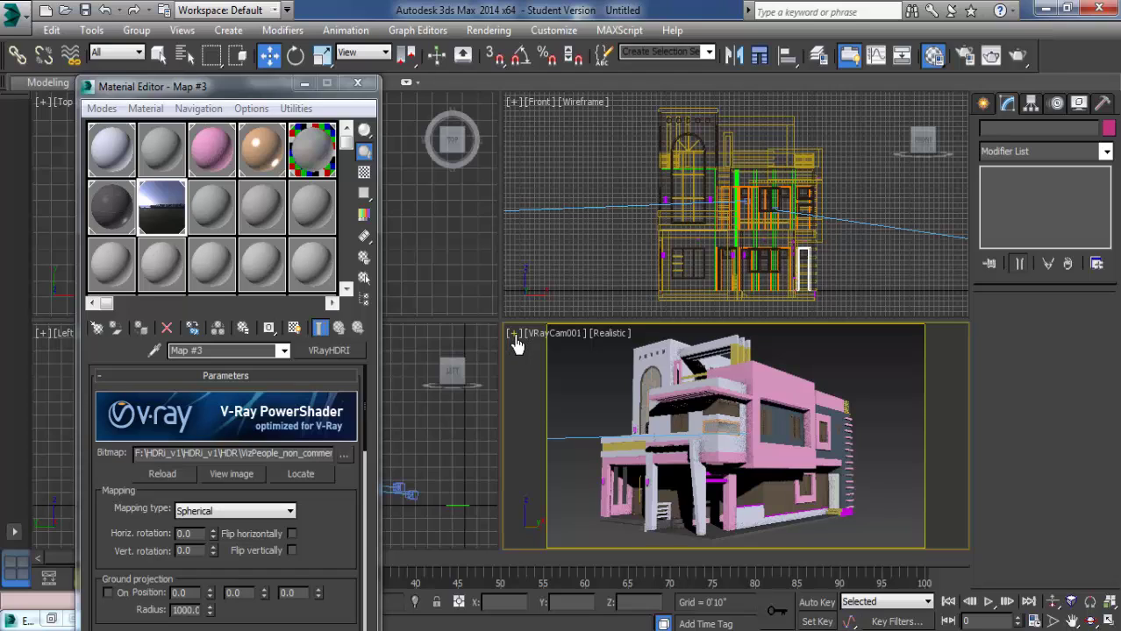
pyautogui.click(514, 335)
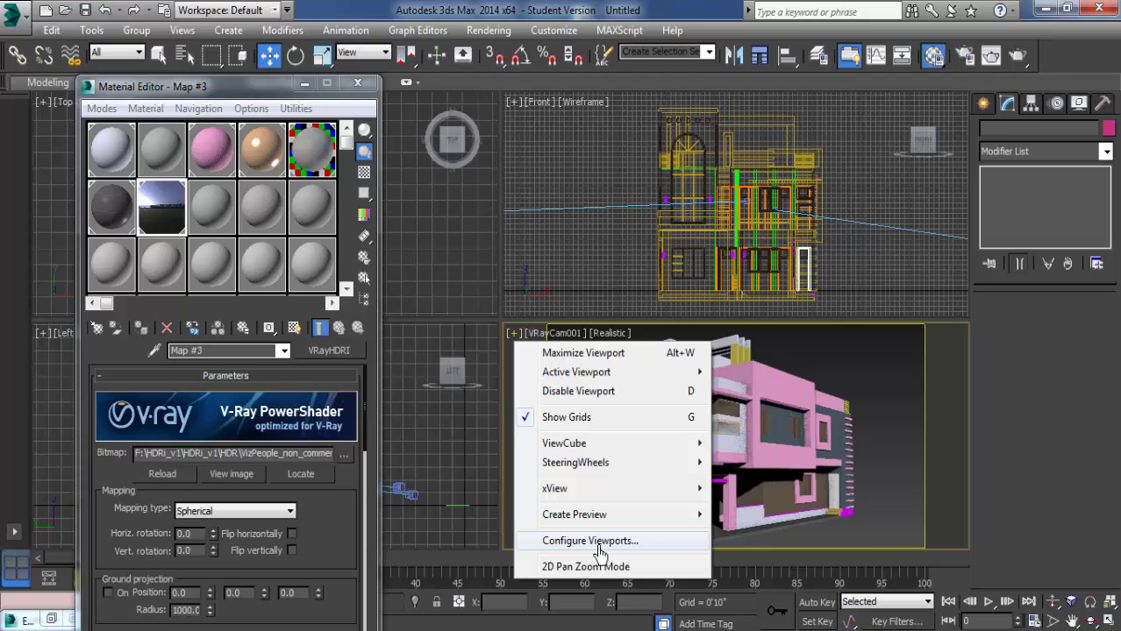
pyautogui.click(599, 544)
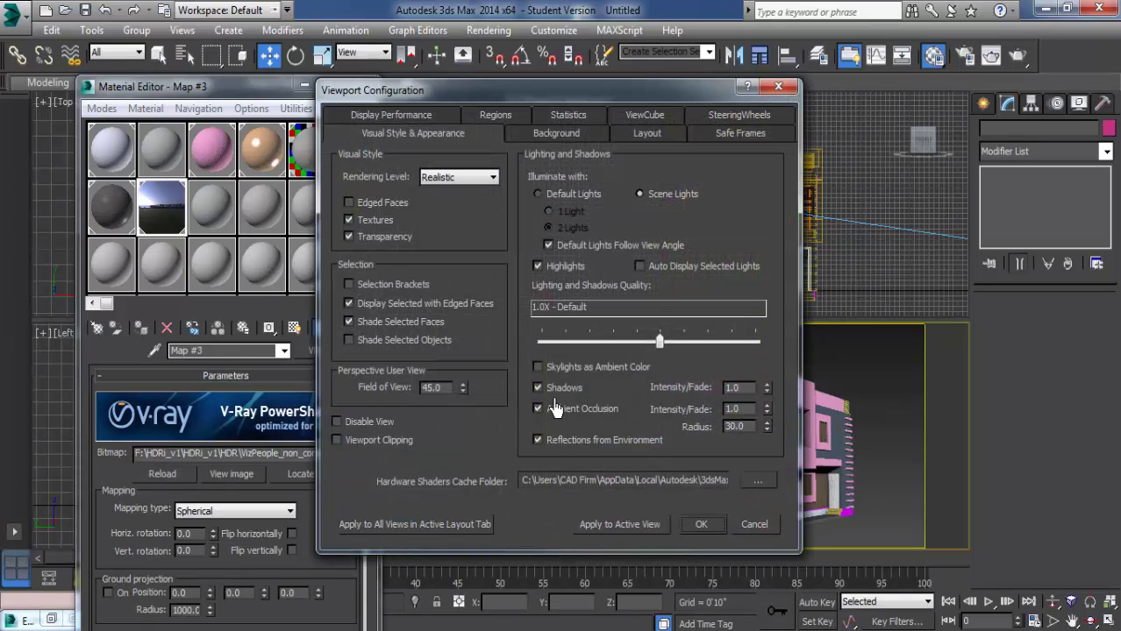
pyautogui.click(557, 139)
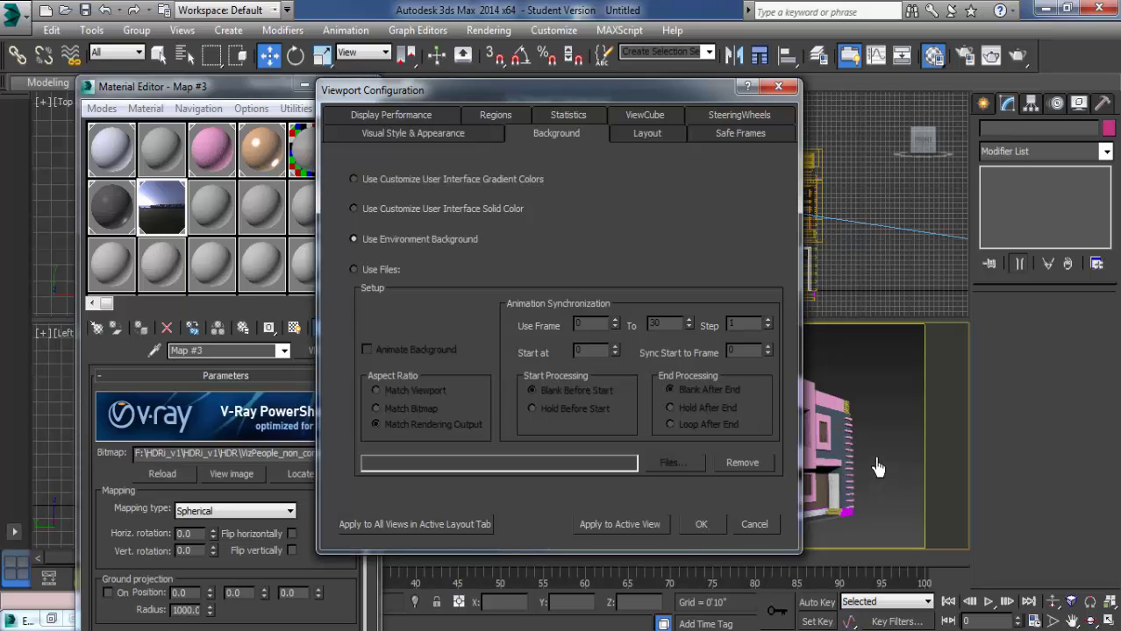
# Step: Close the viewport settings and run a V-Ray test render of the VRayCam001 view
pyautogui.click(778, 86)
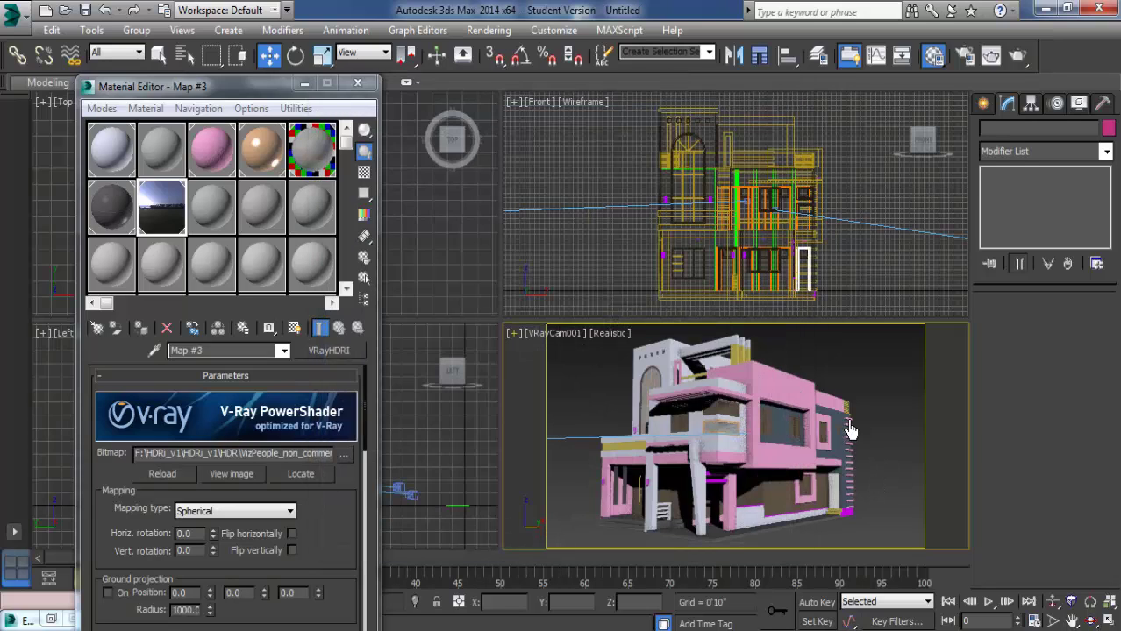
pyautogui.click(1018, 57)
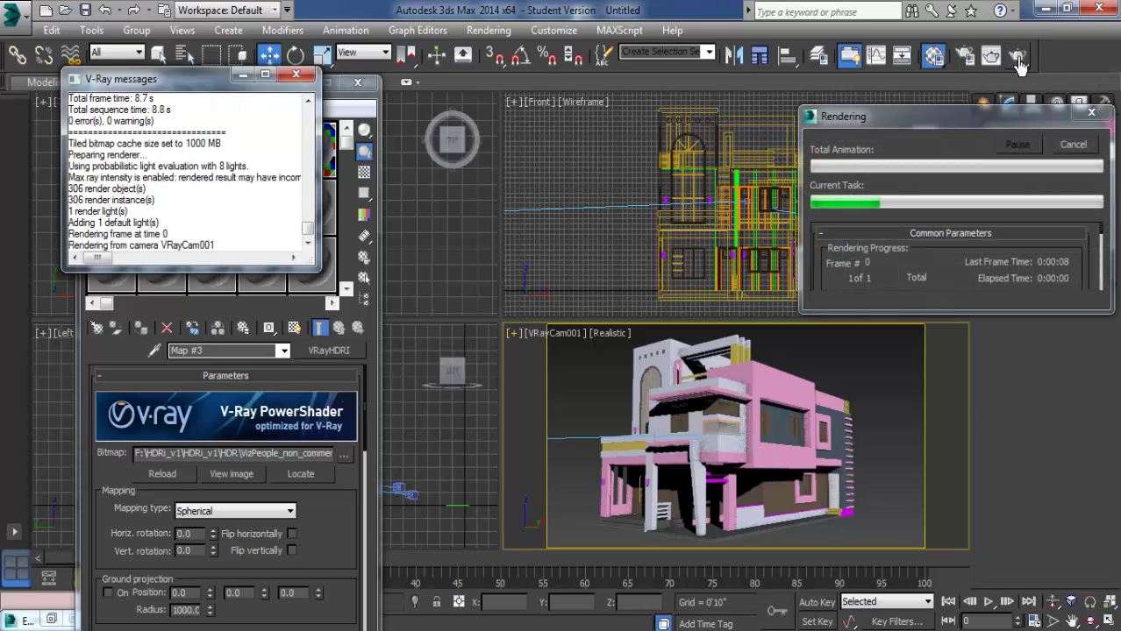
pyautogui.scroll(1, 379, 278)
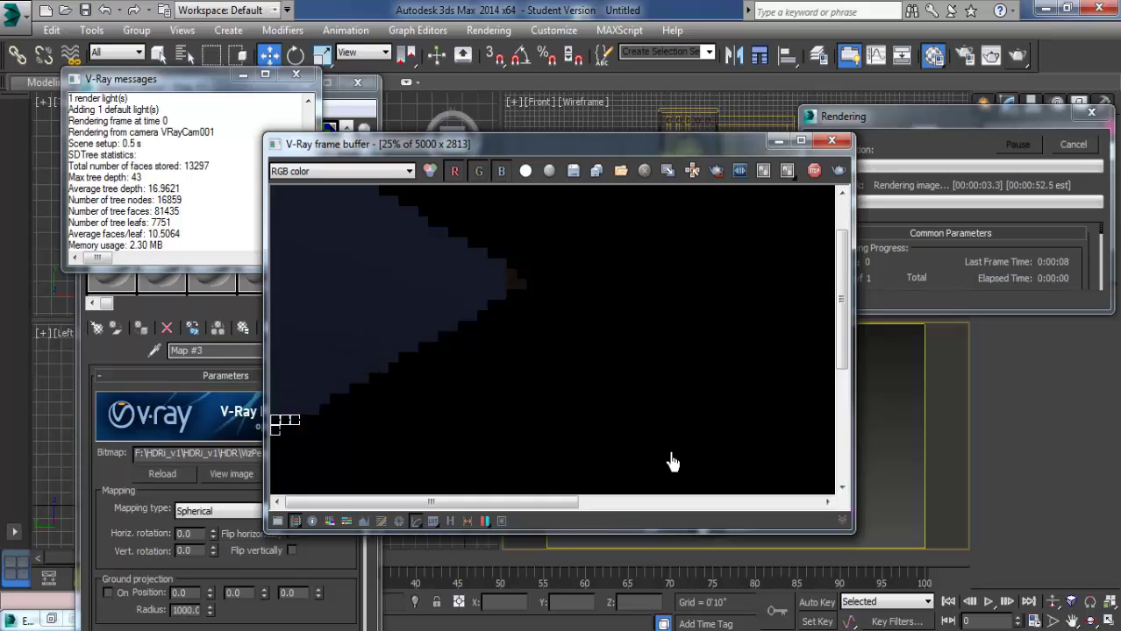
pyautogui.moveTo(358, 429); pyautogui.dragTo(437, 305)
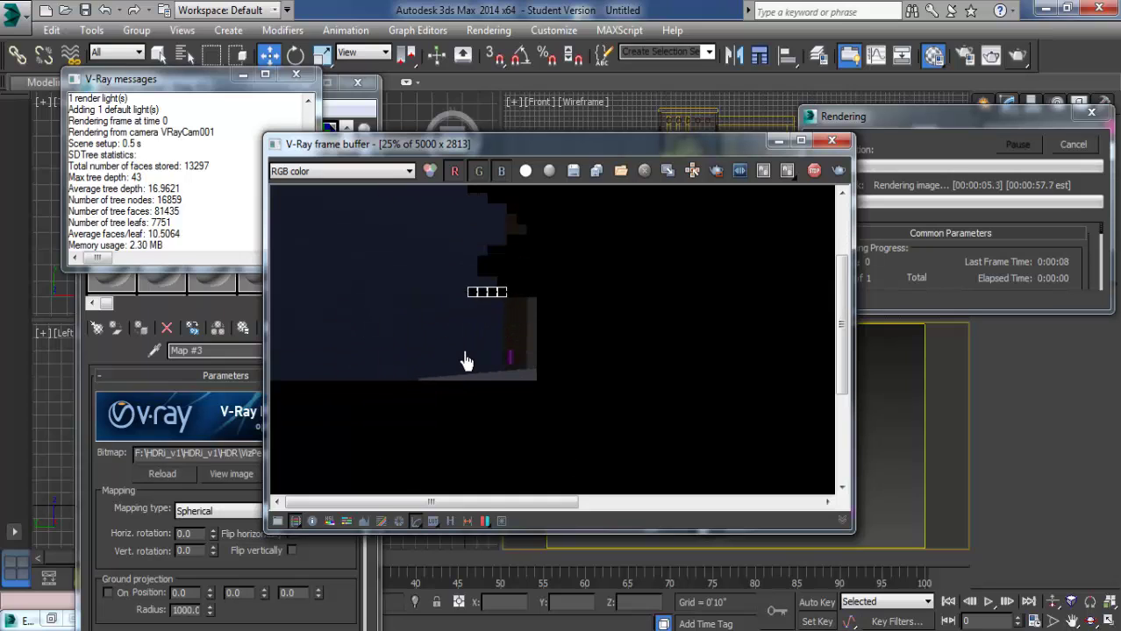
pyautogui.moveTo(569, 340); pyautogui.dragTo(508, 371)
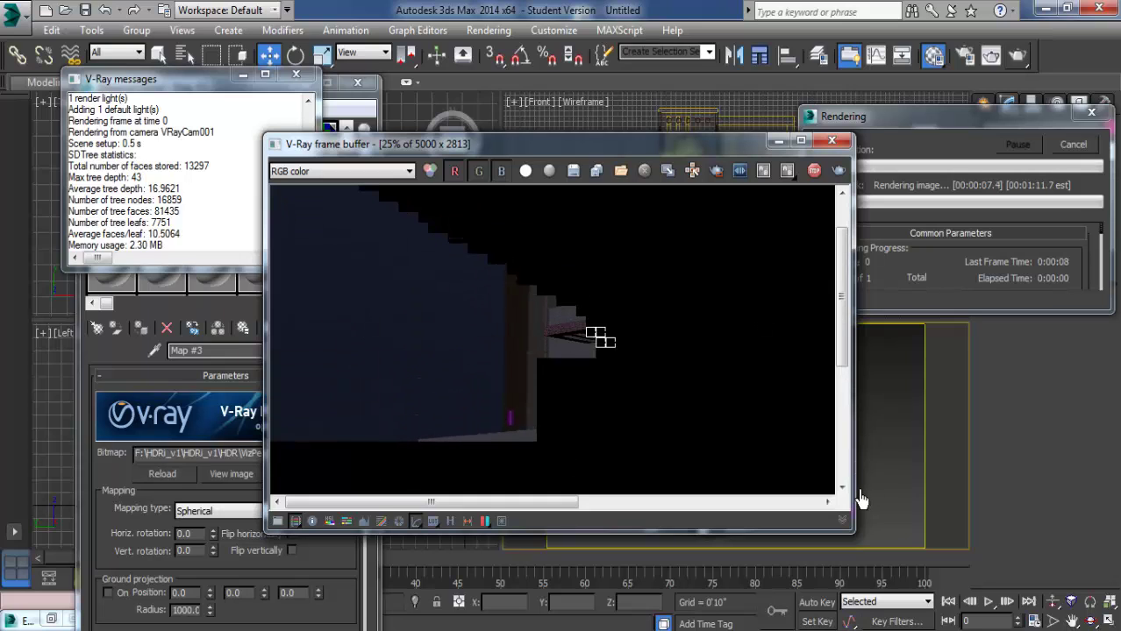
# Step: Inspect the 5000 x 2813 render maximized, then close the frame buffer and cancel rendering
pyautogui.click(801, 141)
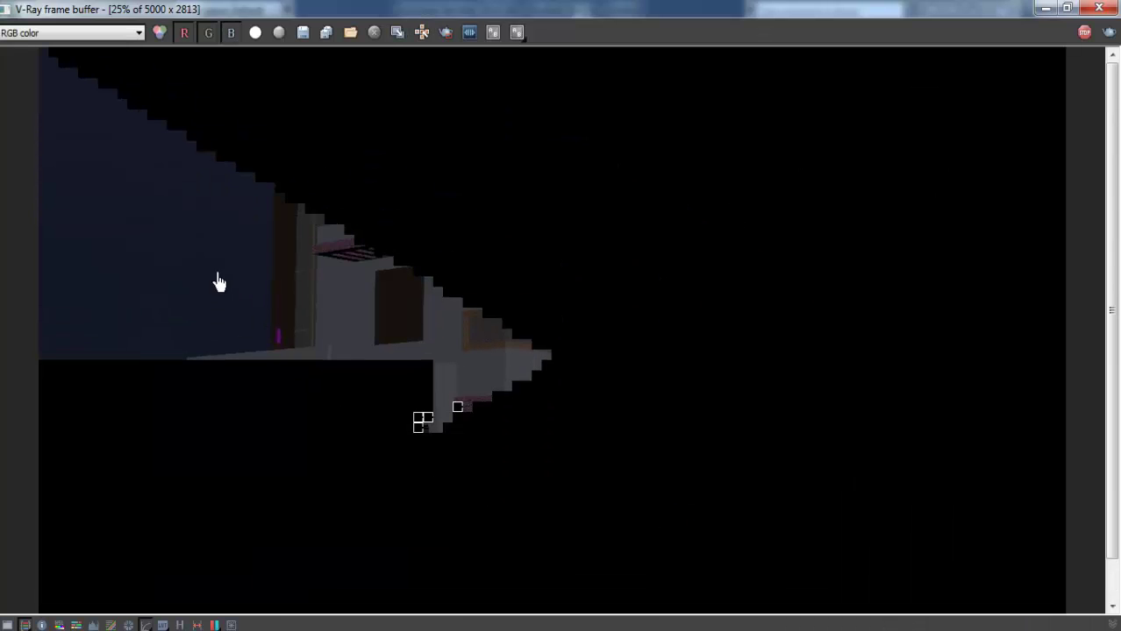
pyautogui.scroll(3, 166, 285)
pyautogui.scroll(-2, 431, 358)
pyautogui.scroll(-1, 515, 394)
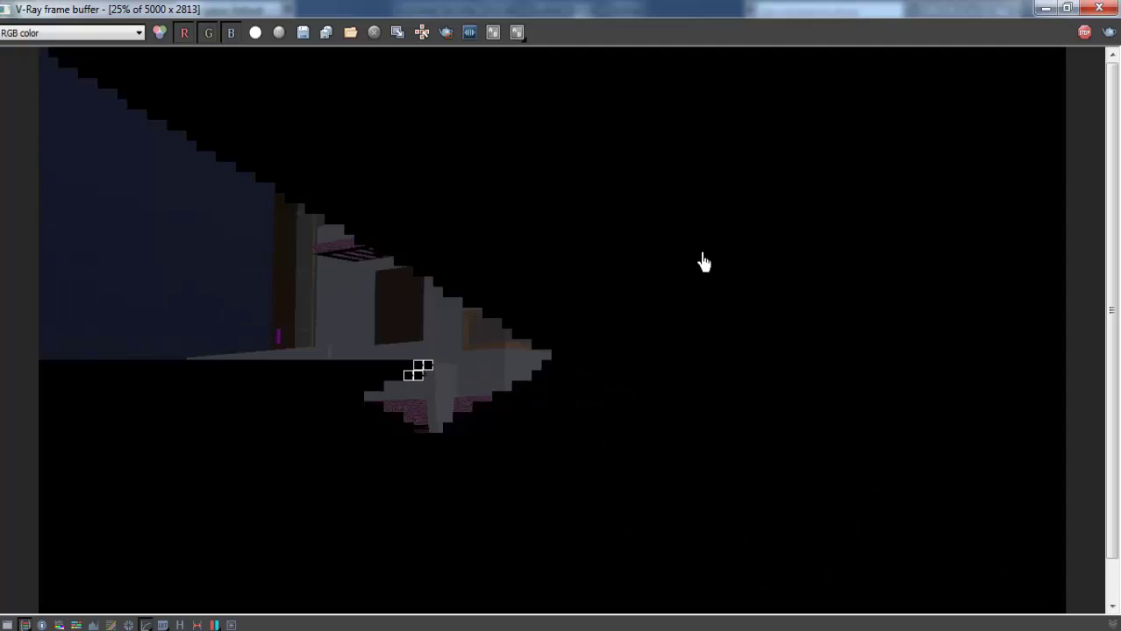
pyautogui.click(1098, 10)
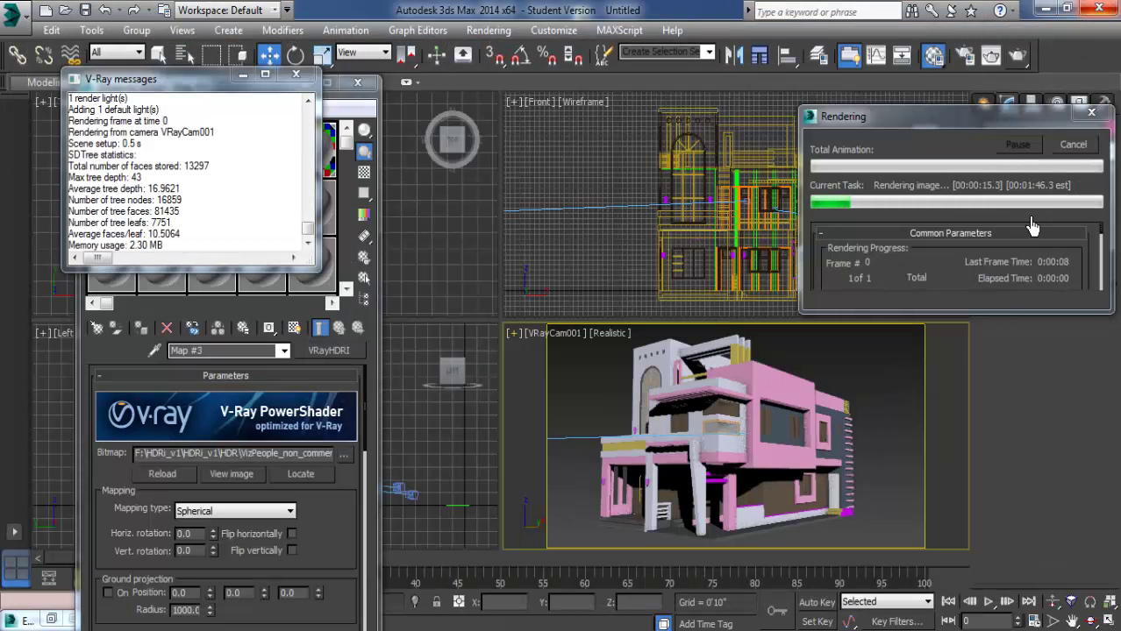
pyautogui.click(1086, 142)
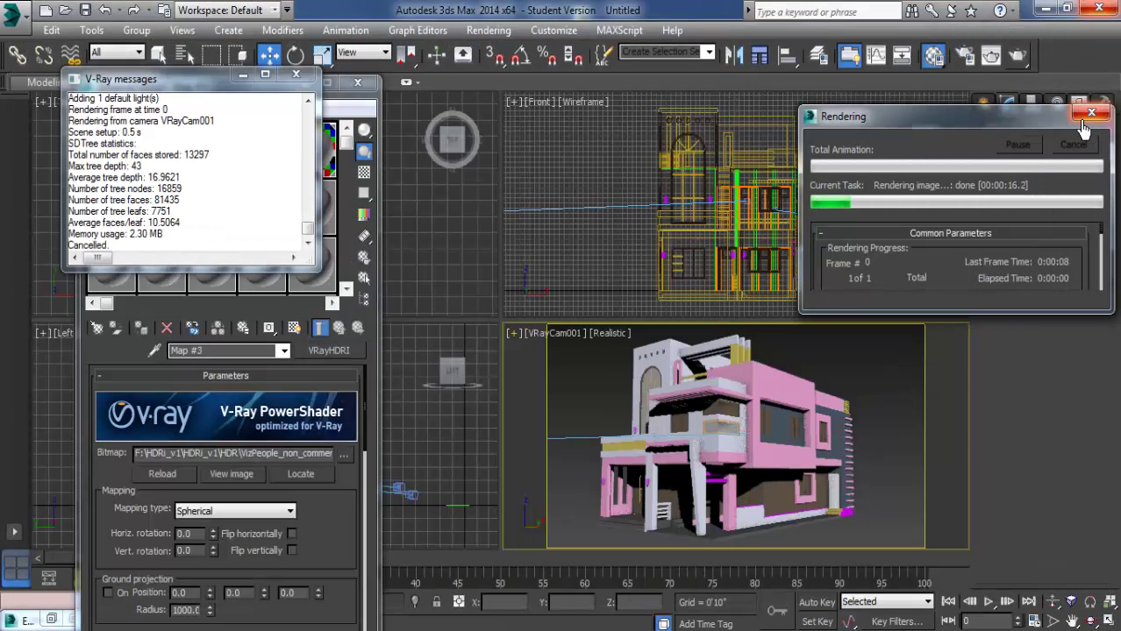
pyautogui.click(493, 34)
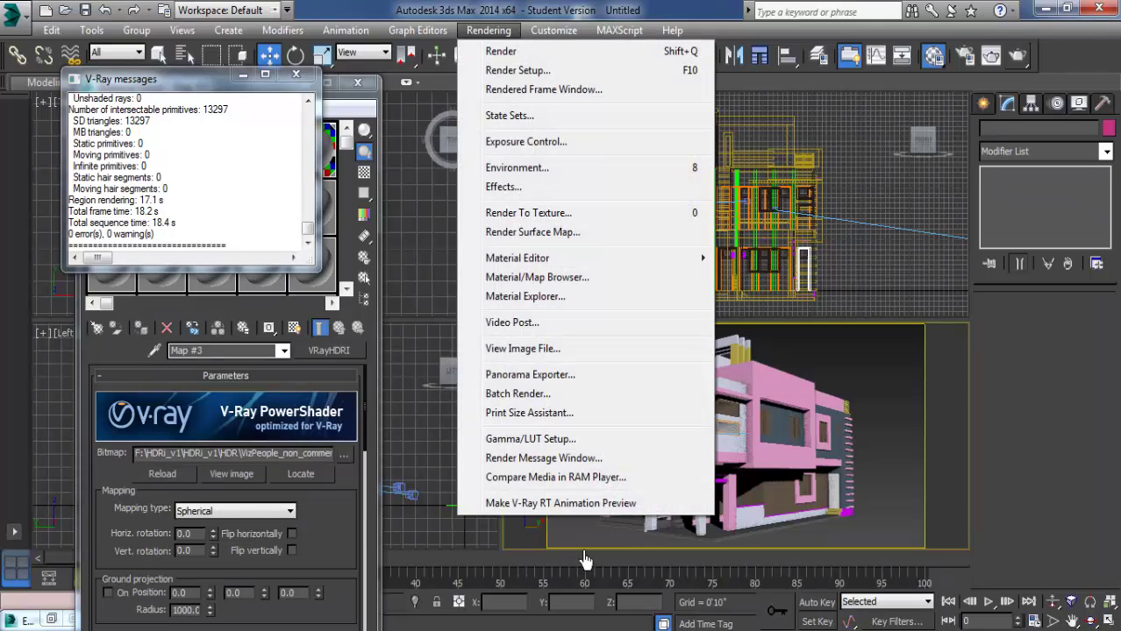
# Step: Make the VRayCam001 viewport display the HDRI environment sky as its background
pyautogui.click(561, 504)
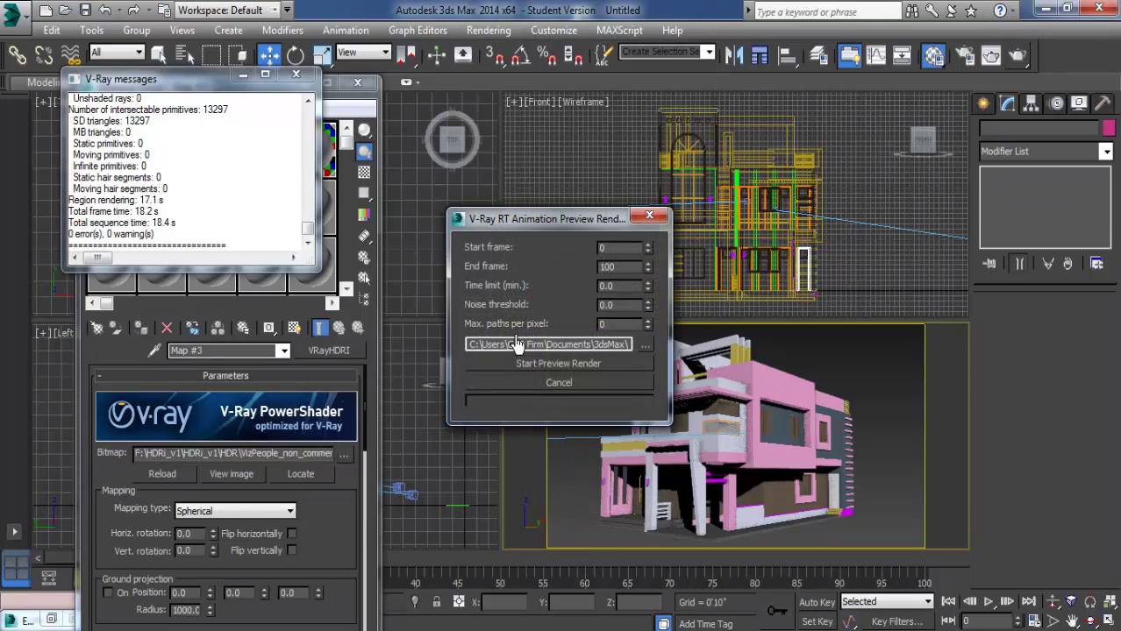
pyautogui.click(649, 216)
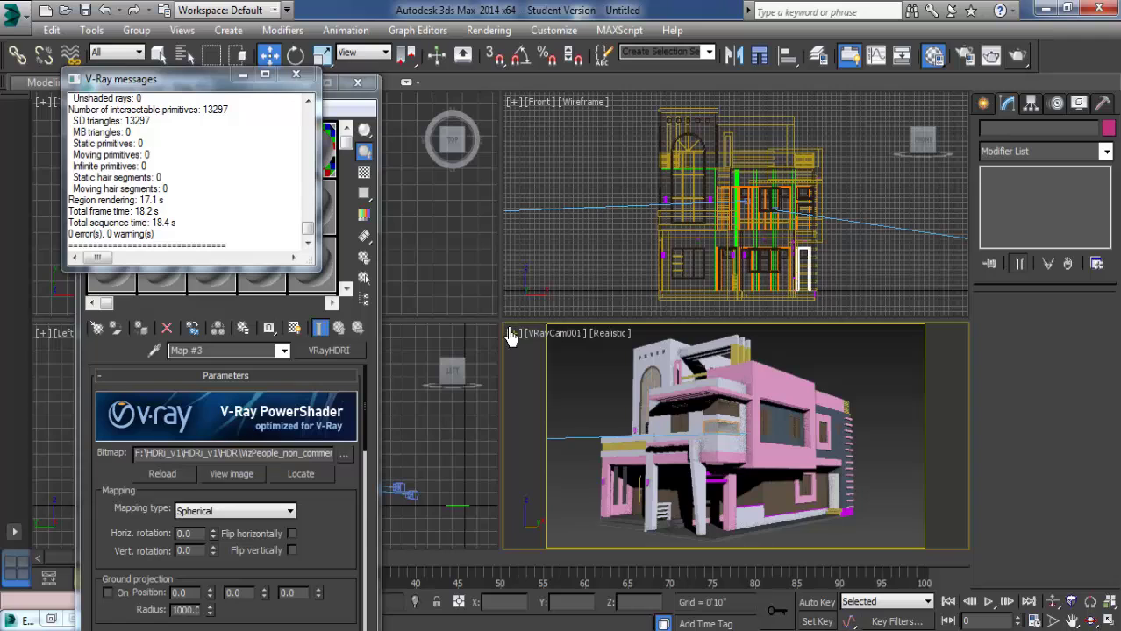
pyautogui.click(512, 334)
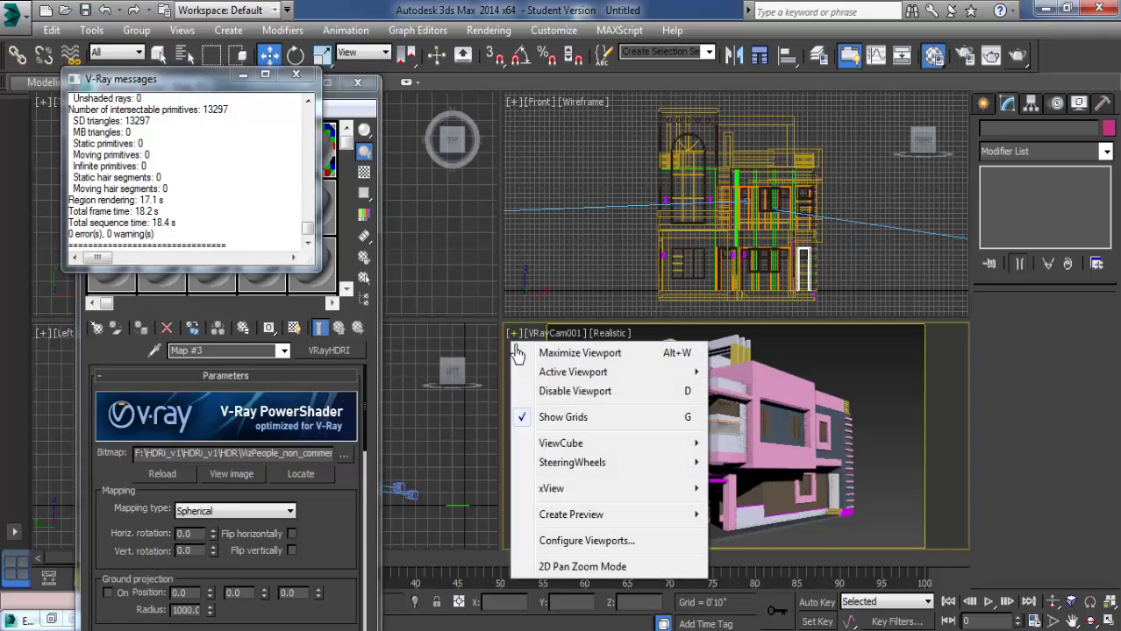
pyautogui.click(561, 548)
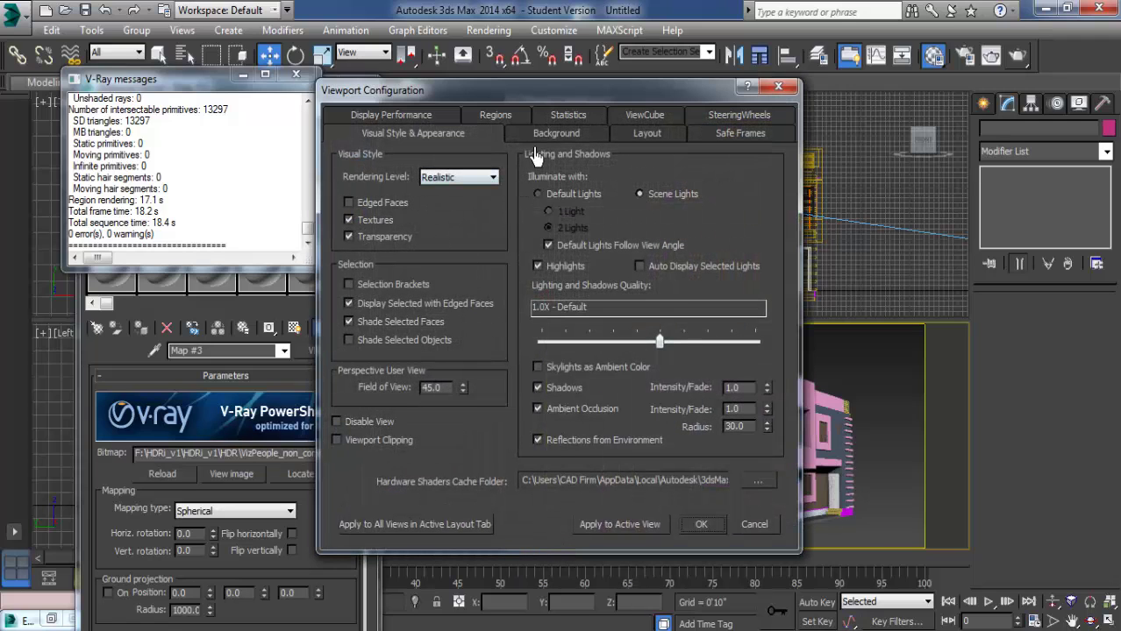
pyautogui.click(553, 135)
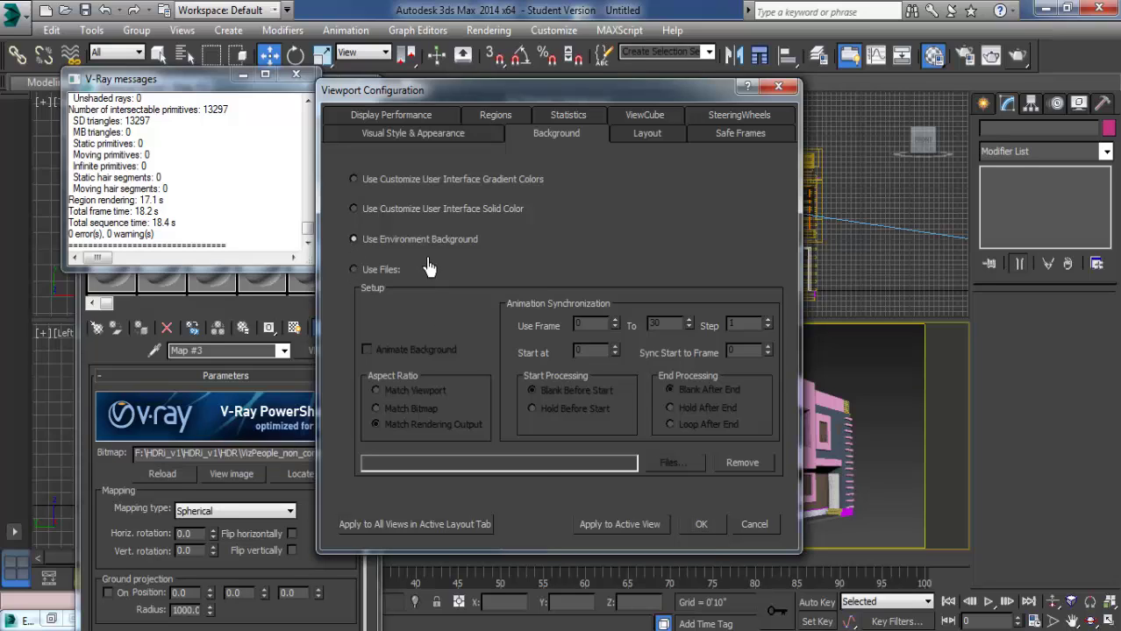
pyautogui.click(703, 525)
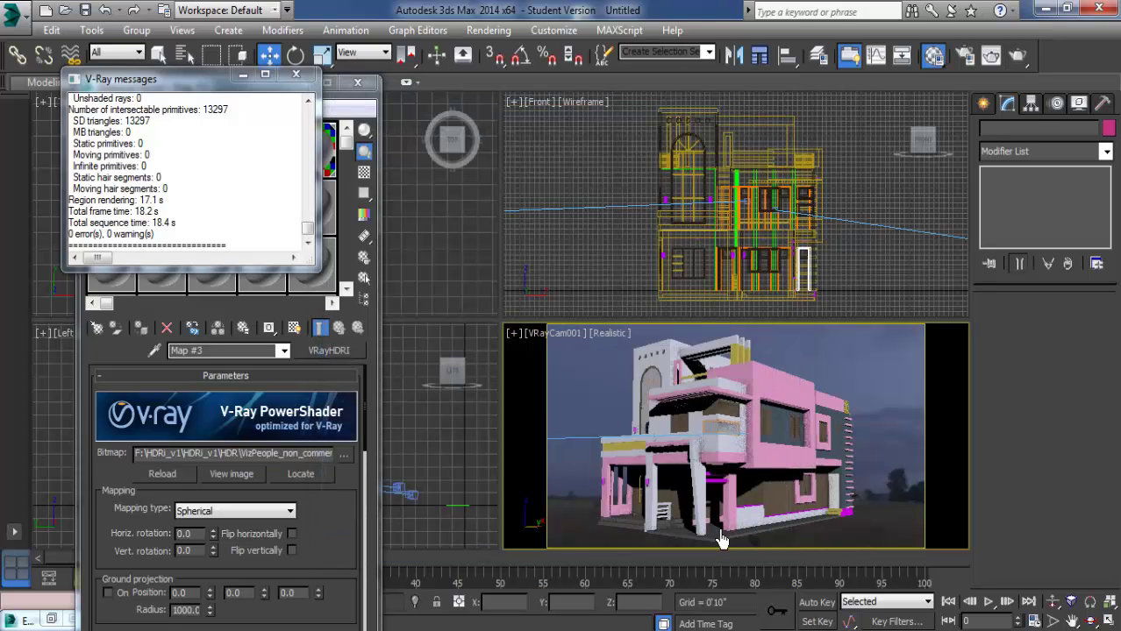
# Step: Close the render log and Material Editor and pick the Standard Primitives Plane tool
pyautogui.click(296, 77)
pyautogui.click(357, 81)
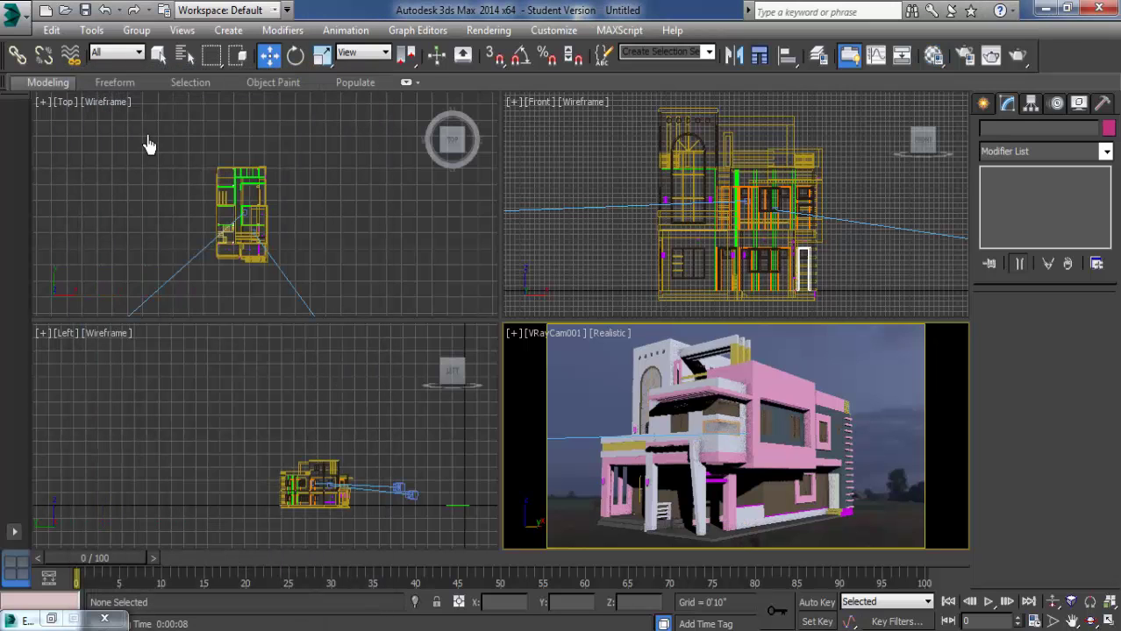
pyautogui.click(983, 103)
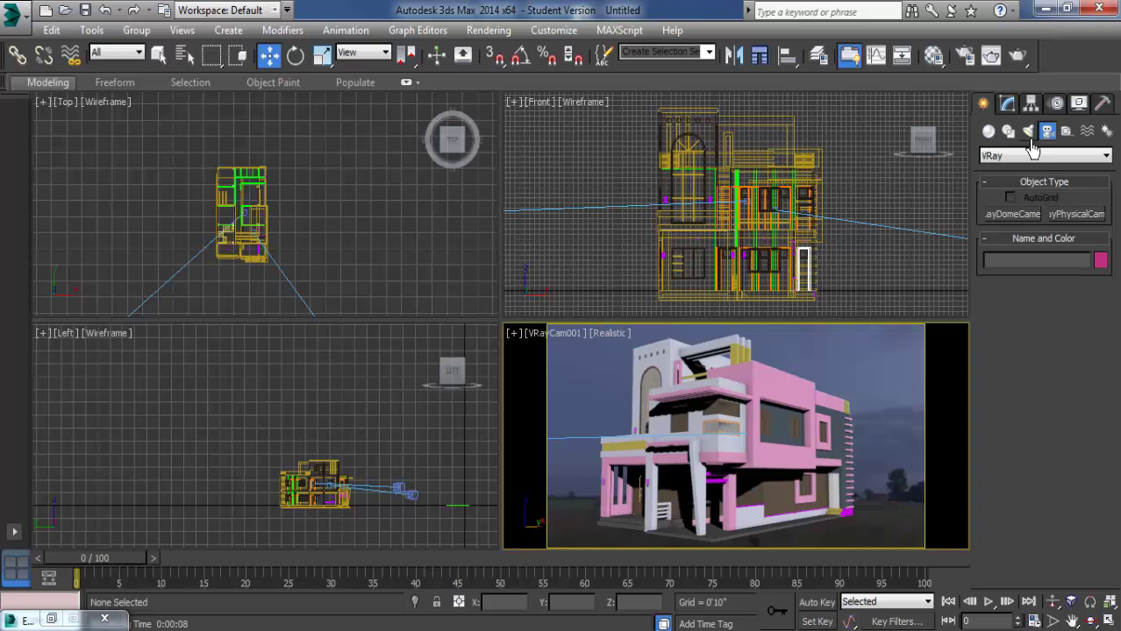
pyautogui.click(1026, 132)
pyautogui.click(1009, 134)
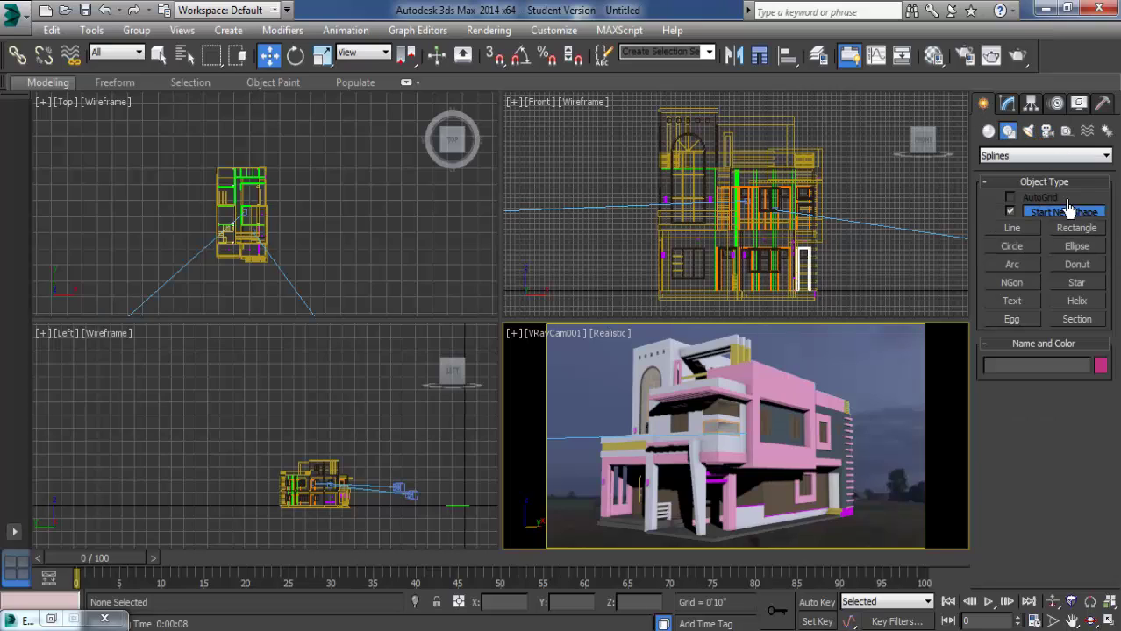
pyautogui.click(989, 130)
pyautogui.click(1021, 156)
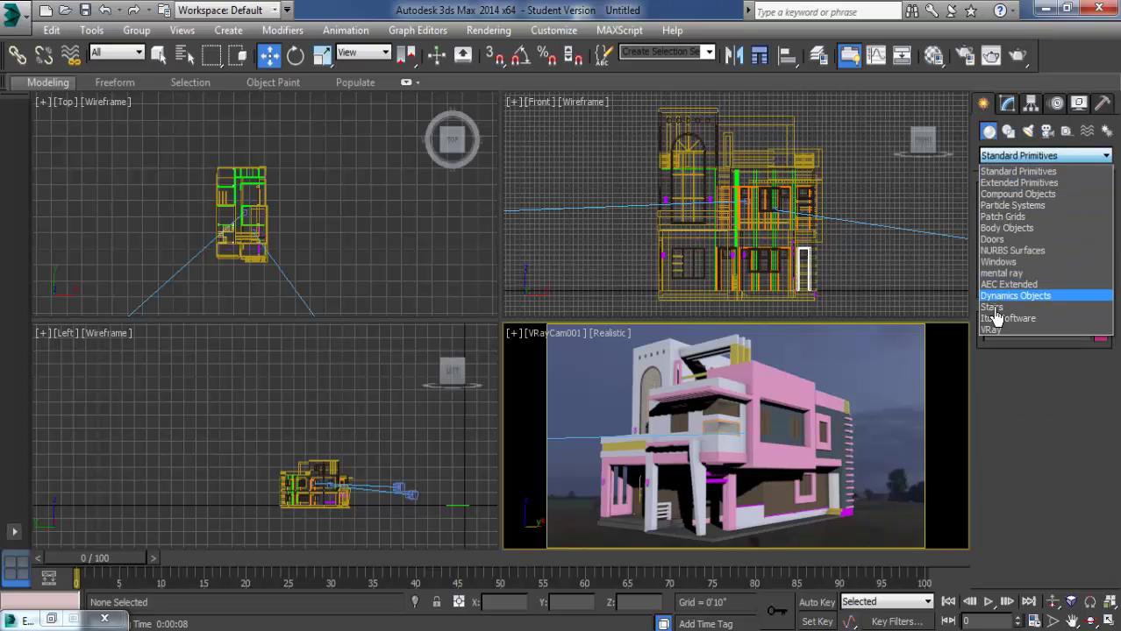
pyautogui.click(1008, 329)
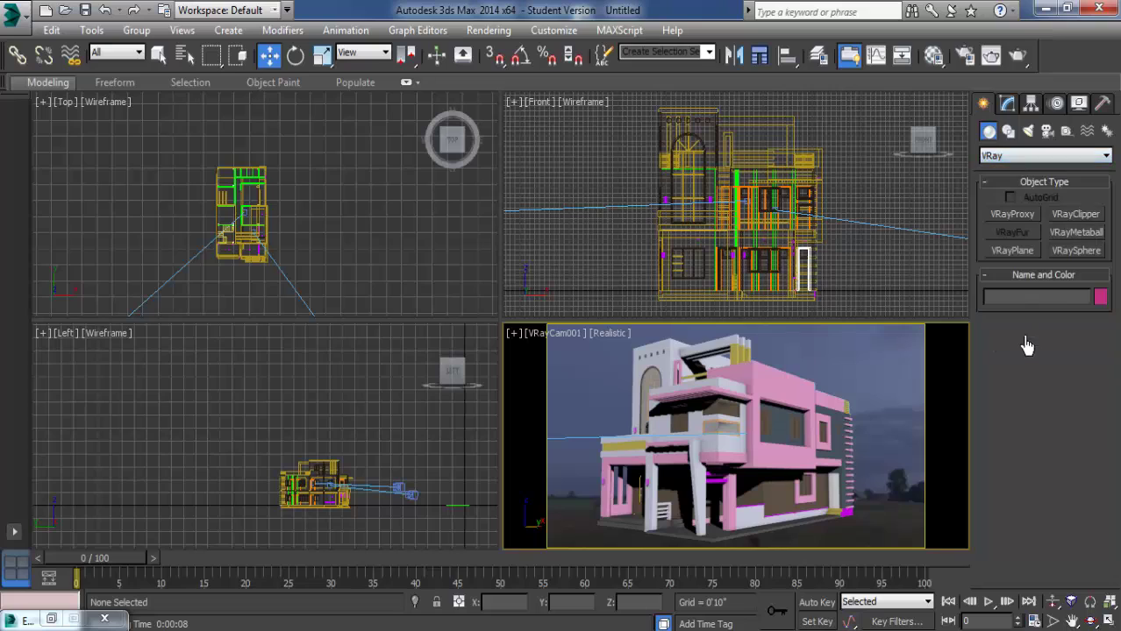
pyautogui.click(1000, 158)
pyautogui.click(999, 168)
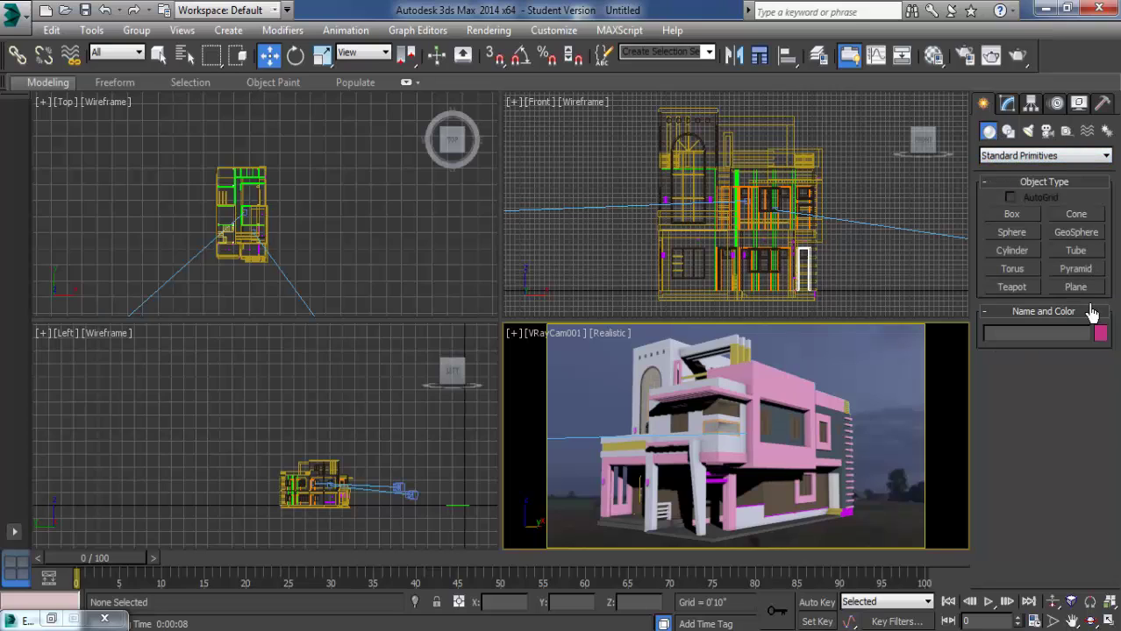
pyautogui.click(1075, 289)
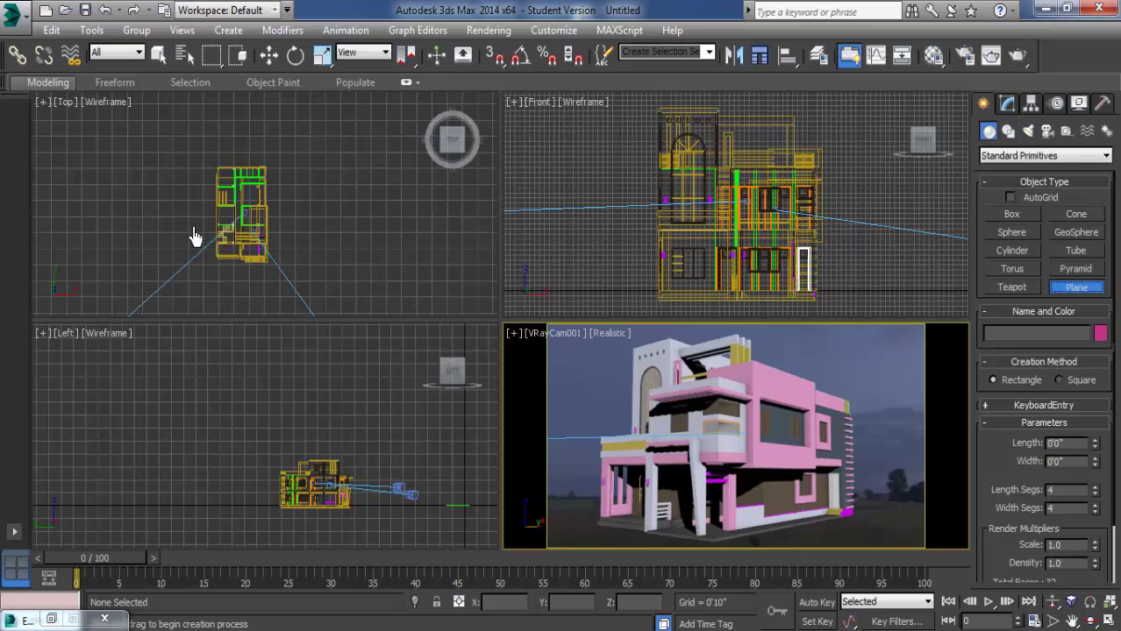
# Step: Draw ground plane Plane001 under the house, centre it, and widen it to 126'1"
pyautogui.moveTo(184, 224); pyautogui.dragTo(320, 309)
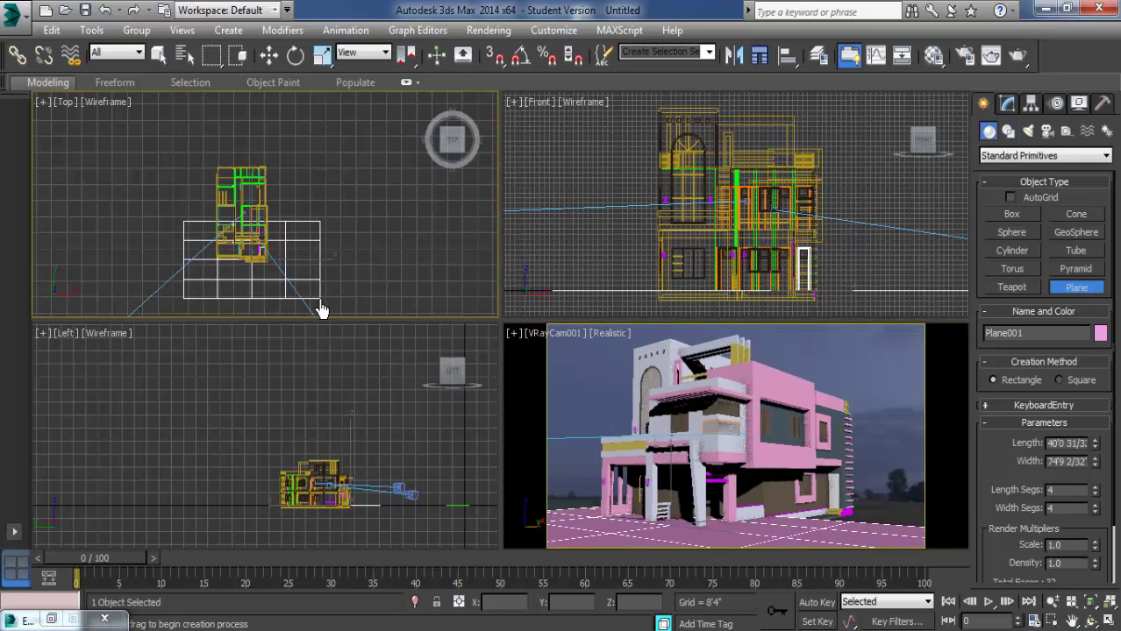
pyautogui.moveTo(320, 309); pyautogui.dragTo(345, 337)
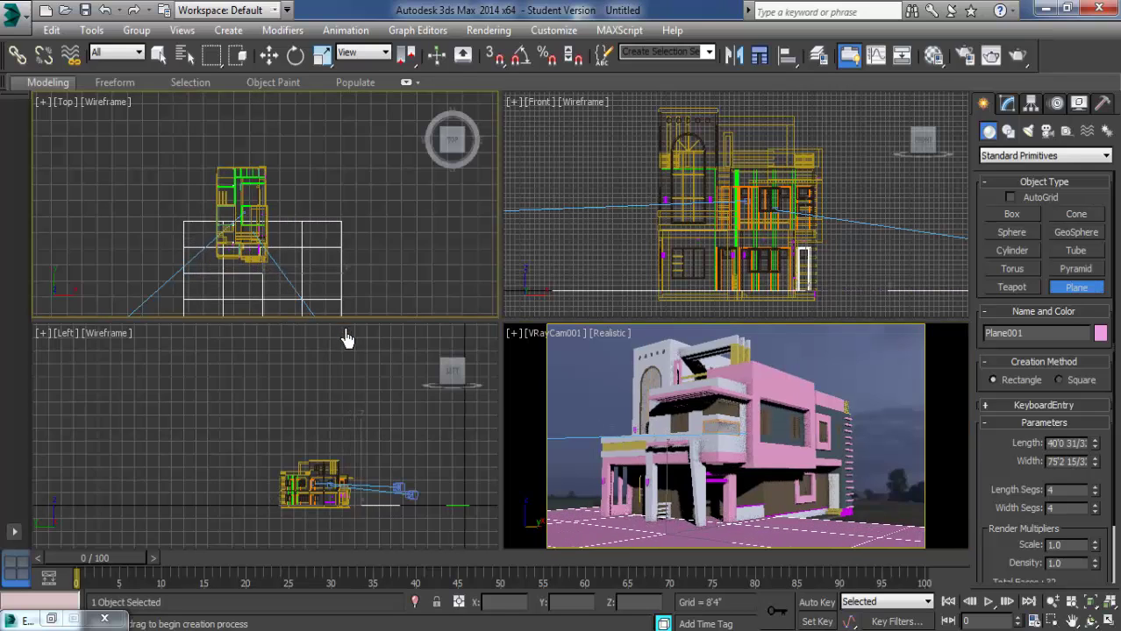
pyautogui.press('w')
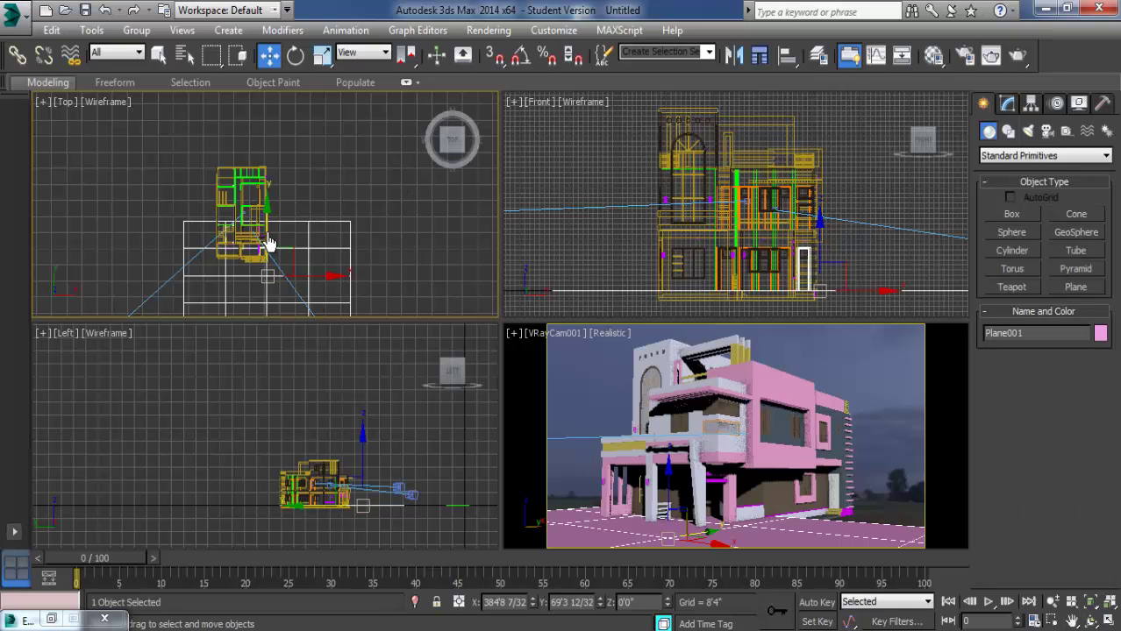
pyautogui.moveTo(267, 242); pyautogui.dragTo(259, 188)
pyautogui.moveTo(337, 200); pyautogui.dragTo(357, 242, button='middle')
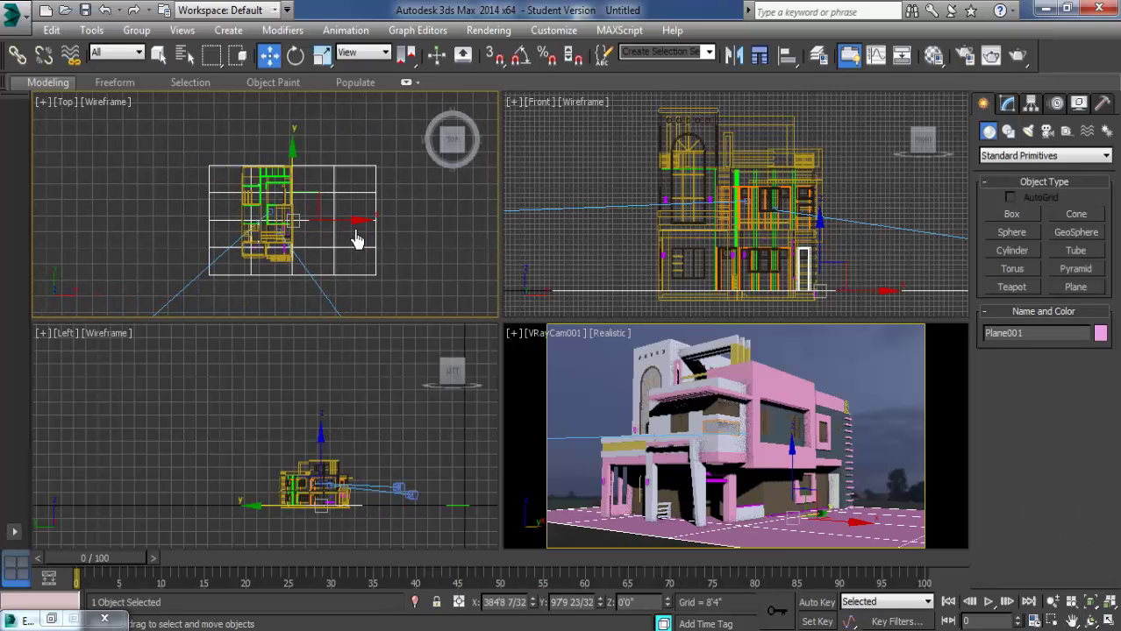
pyautogui.moveTo(351, 235); pyautogui.dragTo(316, 235)
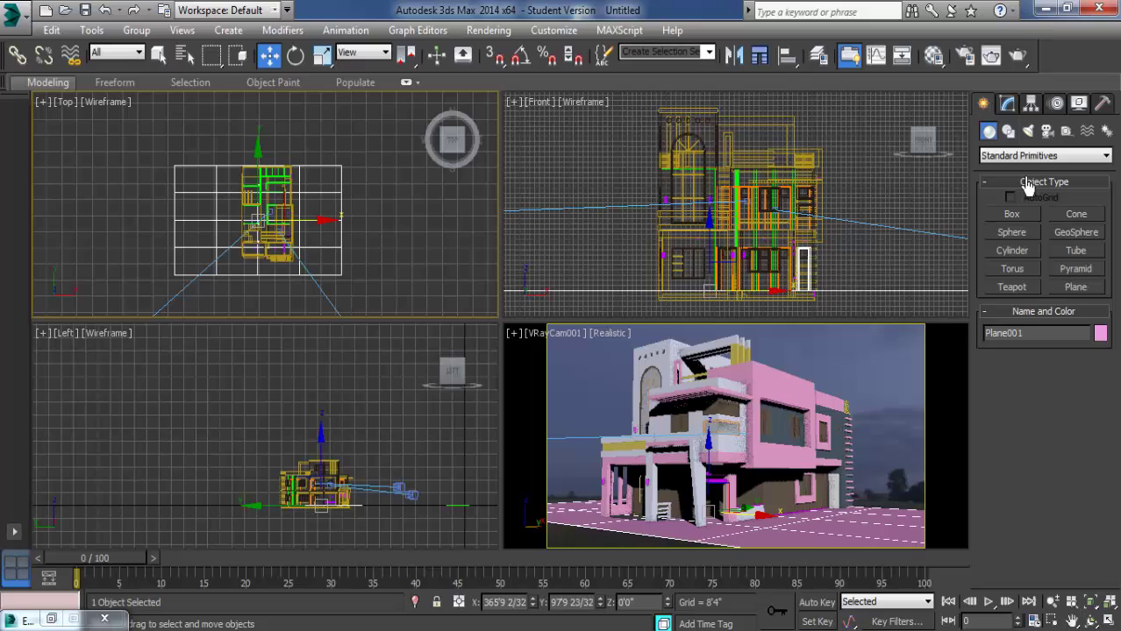
pyautogui.click(1010, 107)
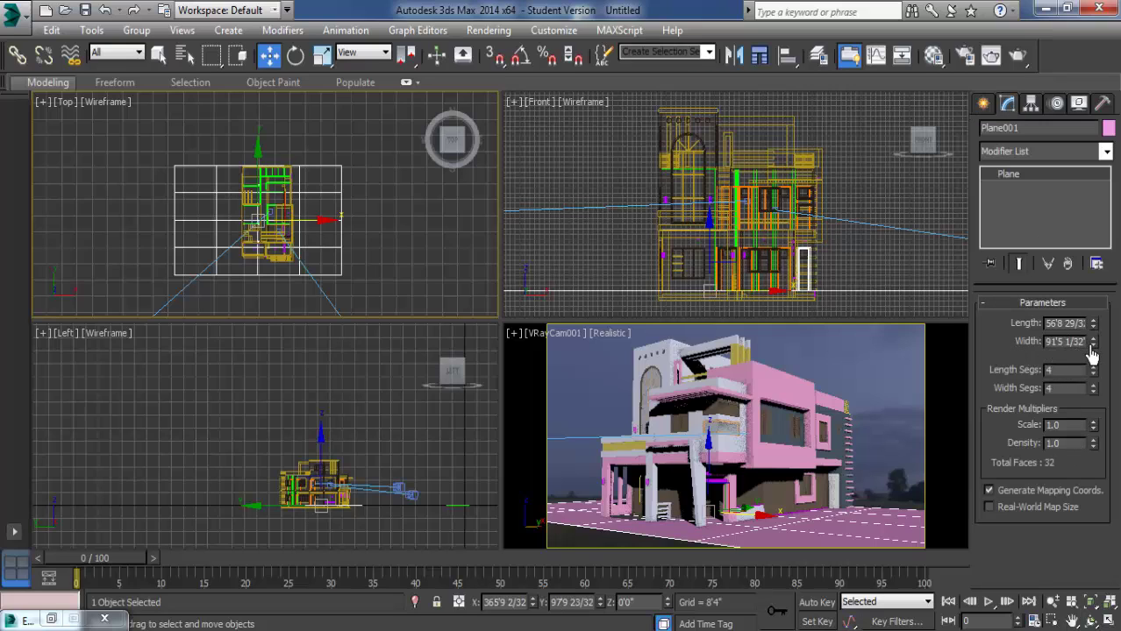
pyautogui.moveTo(1091, 346); pyautogui.dragTo(1079, 270)
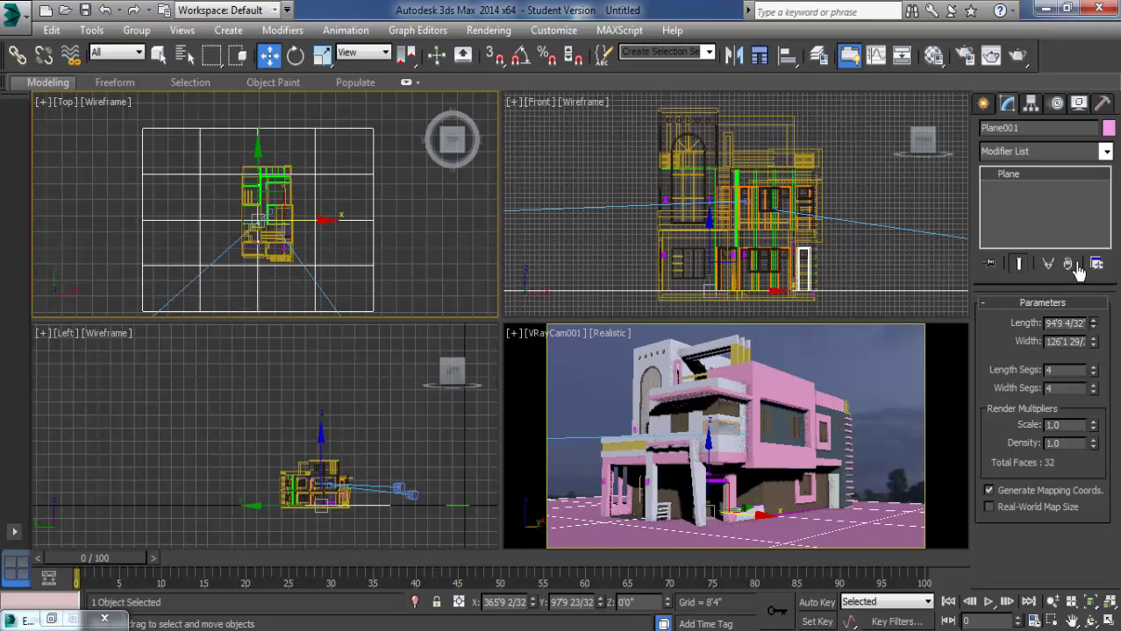
# Step: Lower the ground plane slightly along Y beneath the house in the Left view
pyautogui.scroll(3, 370, 477)
pyautogui.scroll(4, 318, 521)
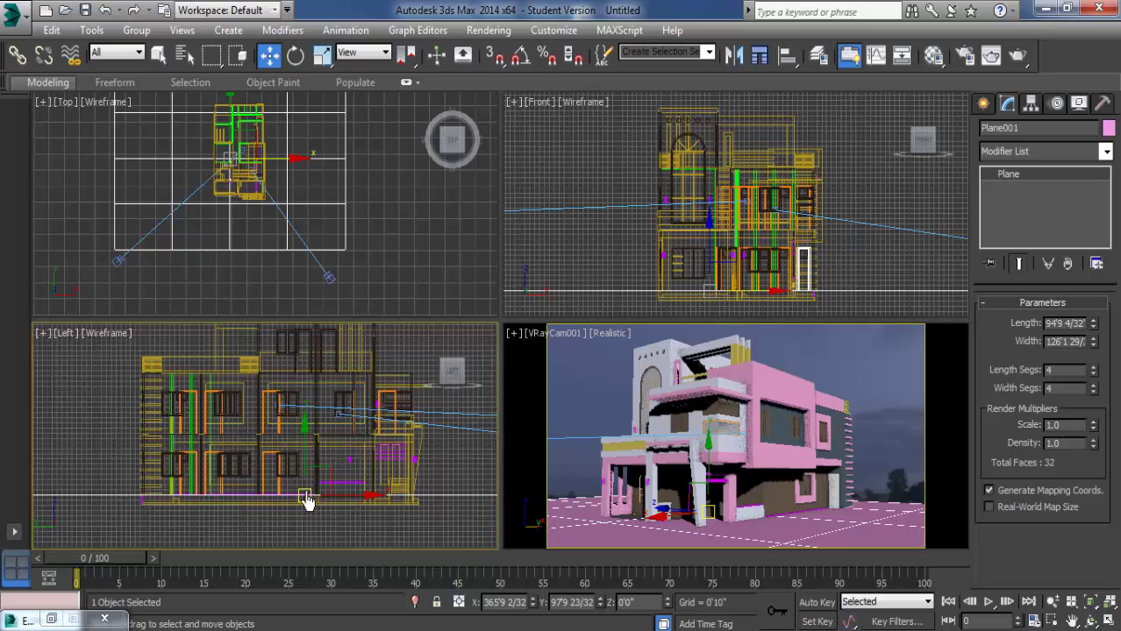
pyautogui.scroll(3, 306, 500)
pyautogui.moveTo(303, 487); pyautogui.dragTo(306, 487)
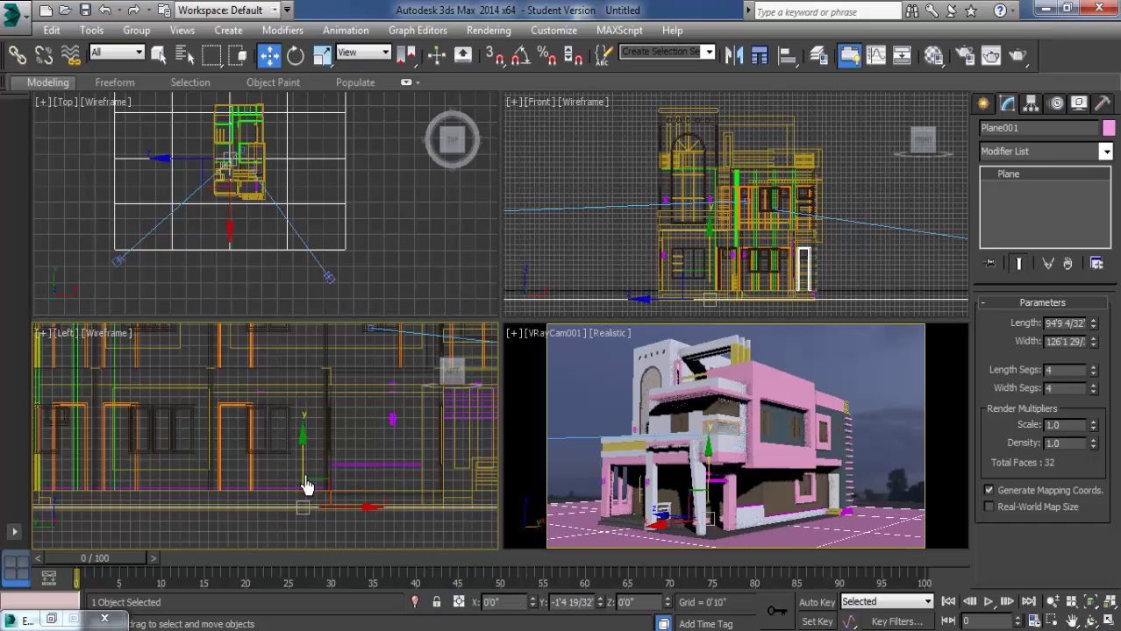
pyautogui.scroll(3, 316, 526)
pyautogui.scroll(2, 254, 535)
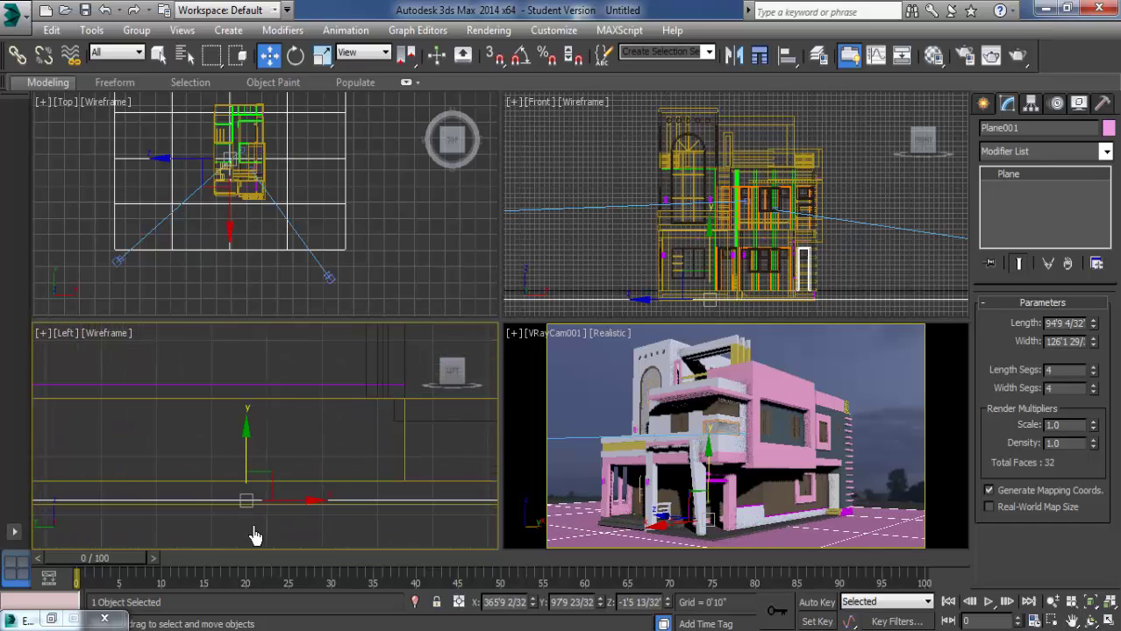
pyautogui.moveTo(248, 494); pyautogui.dragTo(251, 498)
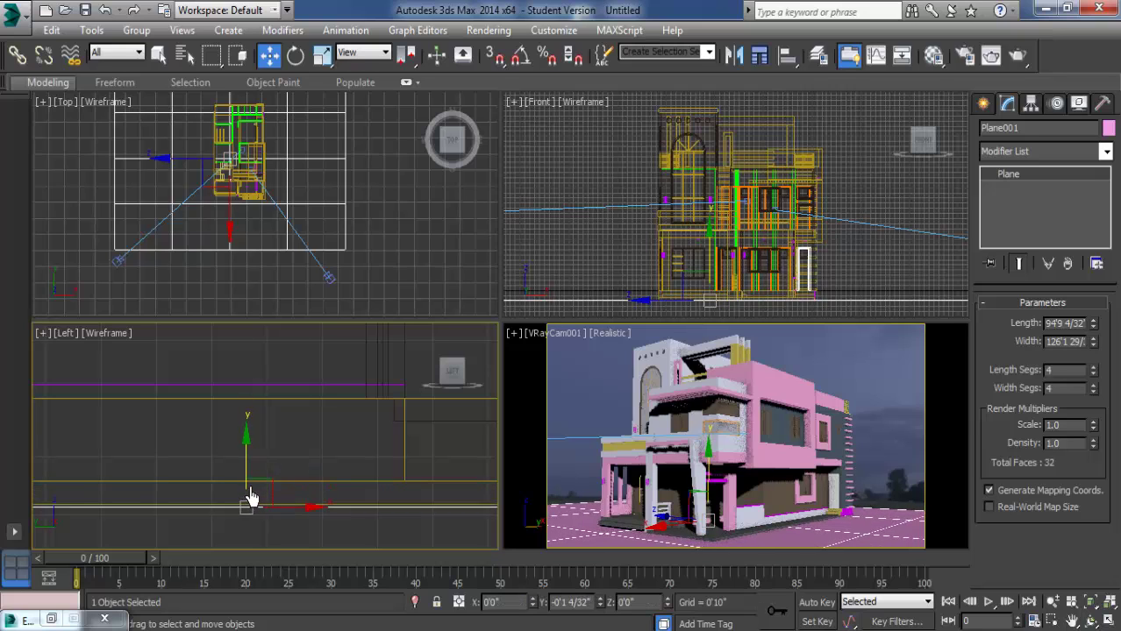
pyautogui.scroll(1, 252, 496)
pyautogui.scroll(1, 254, 461)
pyautogui.scroll(2, 268, 469)
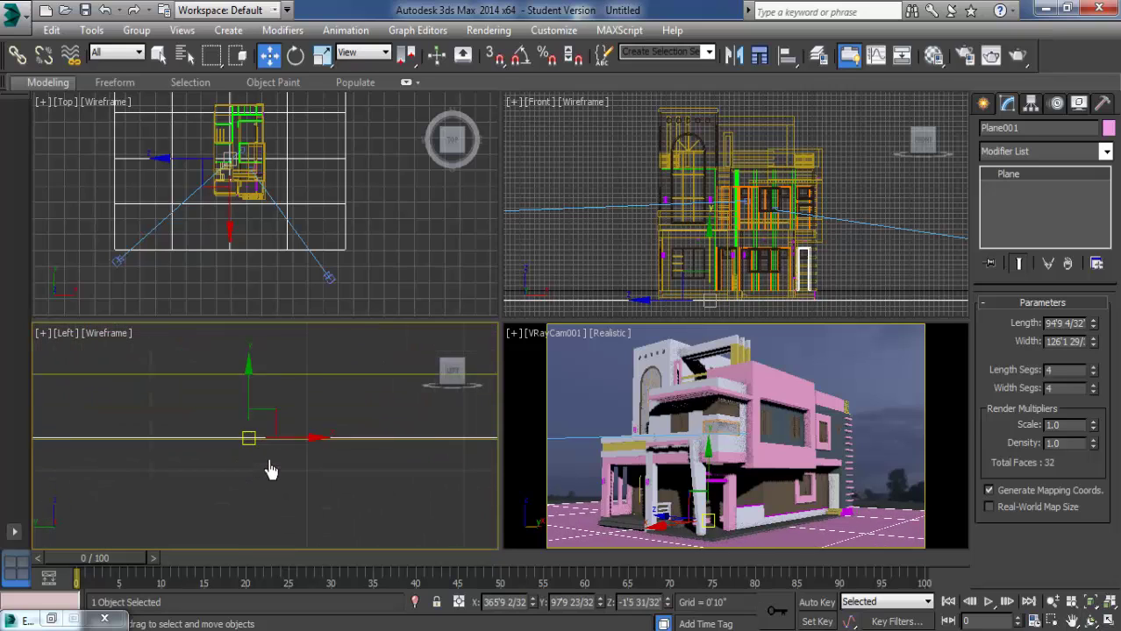
pyautogui.scroll(1, 270, 471)
pyautogui.scroll(1, 250, 425)
pyautogui.moveTo(220, 408); pyautogui.dragTo(219, 407)
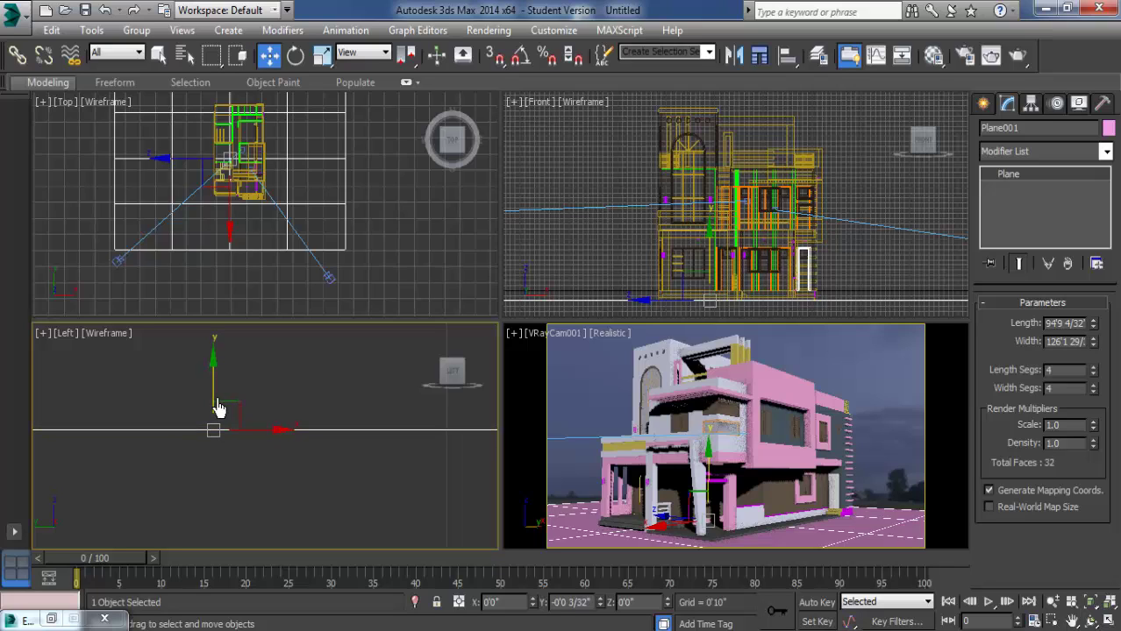
pyautogui.click(940, 404)
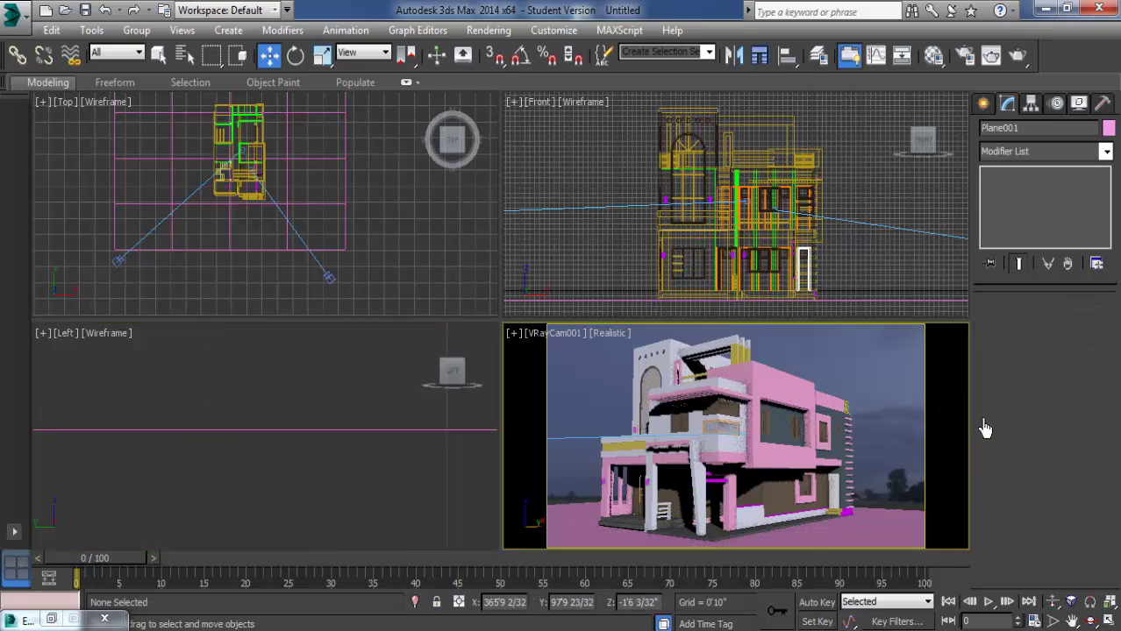
# Step: Check the plane's placement in maximized Top and camera views
pyautogui.scroll(-2, 326, 150)
pyautogui.scroll(-2, 369, 203)
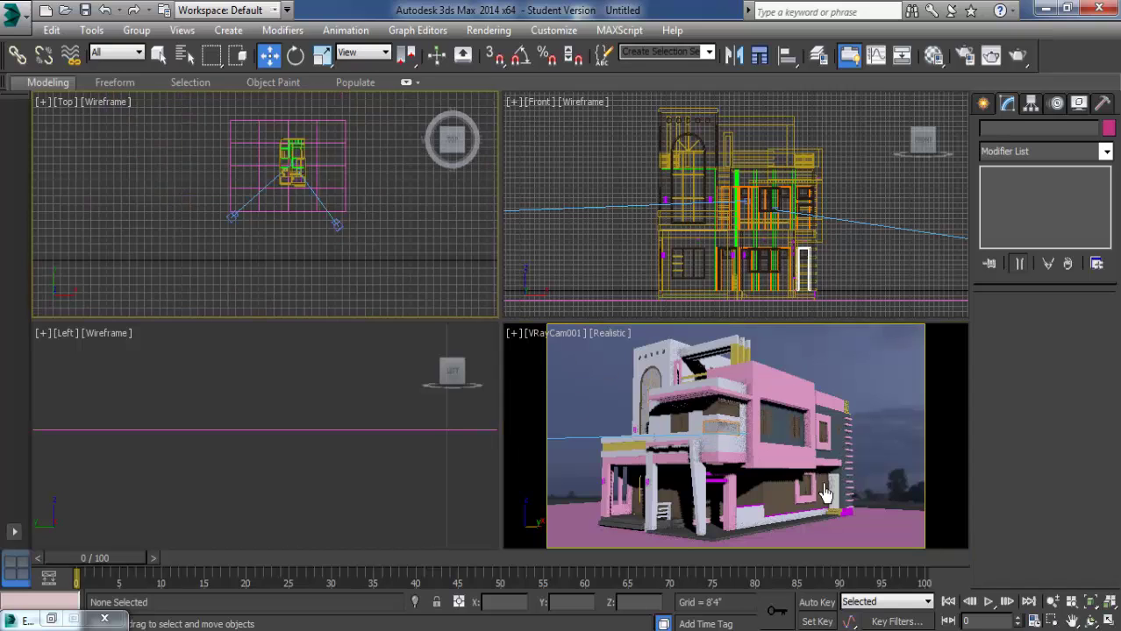
pyautogui.click(1108, 621)
pyautogui.click(1108, 621)
pyautogui.click(935, 524)
pyautogui.click(1107, 621)
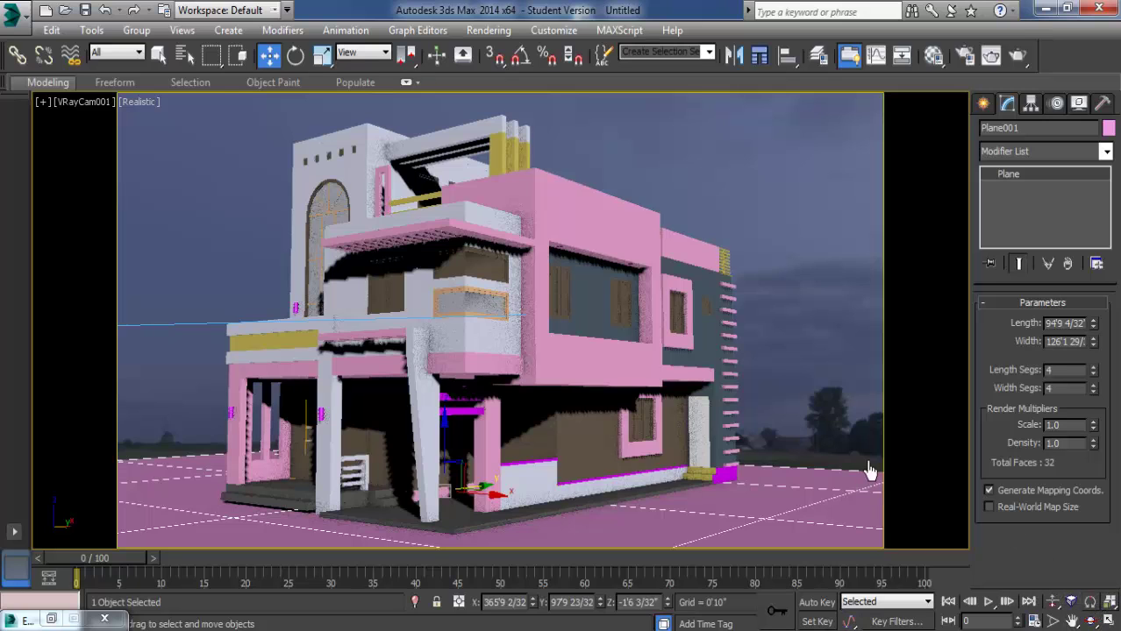
pyautogui.click(1108, 621)
# Step: Raise VRayCam001 along Y in the side view, then open VRayHDRI Map #3 for editing
pyautogui.rightClick(325, 488)
pyautogui.scroll(3, 259, 456)
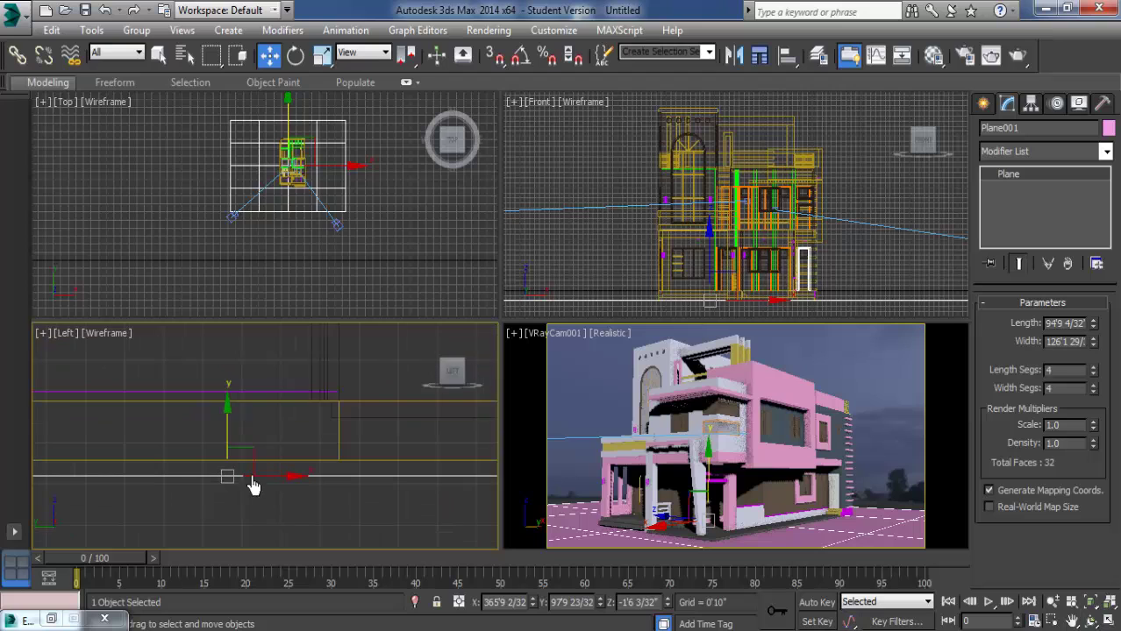
pyautogui.moveTo(321, 217); pyautogui.dragTo(308, 212, button='middle')
pyautogui.click(322, 221)
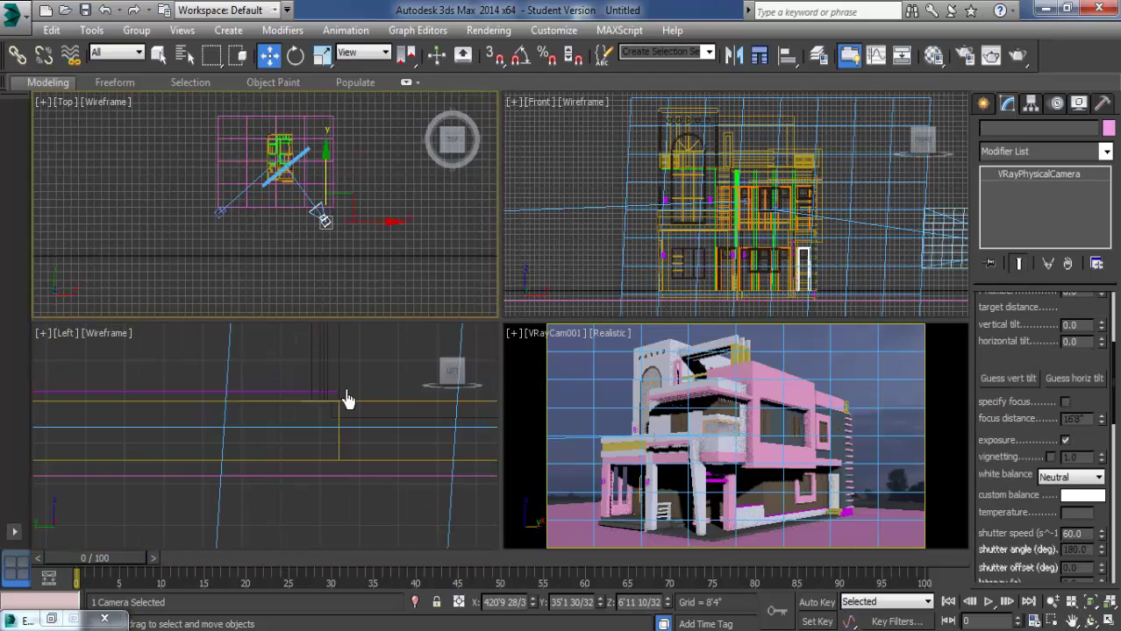
pyautogui.scroll(-3, 254, 465)
pyautogui.scroll(-3, 246, 496)
pyautogui.scroll(-3, 350, 488)
pyautogui.moveTo(350, 488); pyautogui.dragTo(288, 500, button='middle')
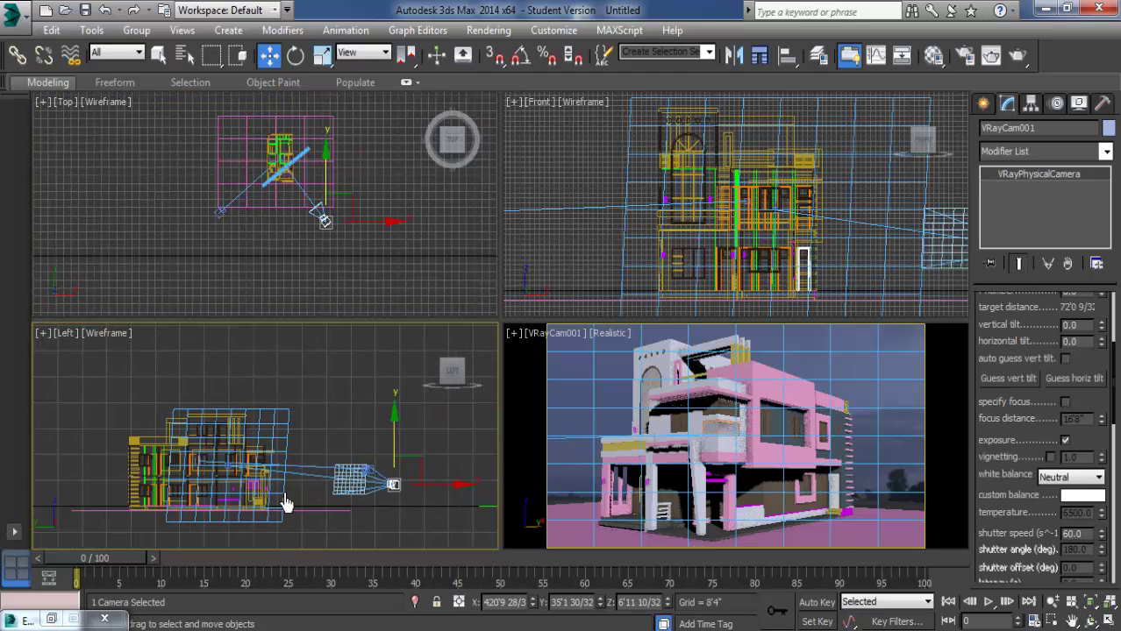
pyautogui.moveTo(393, 453)
pyautogui.mouseDown()
pyautogui.moveTo(387, 434)
pyautogui.moveTo(389, 443)
pyautogui.mouseUp()
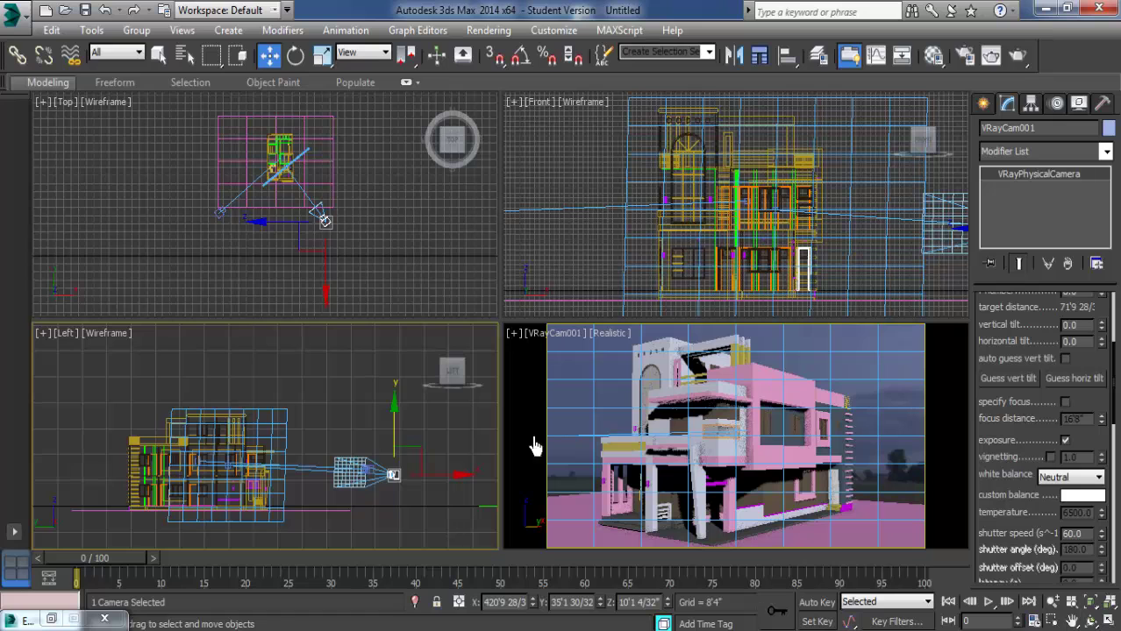
pyautogui.click(891, 399)
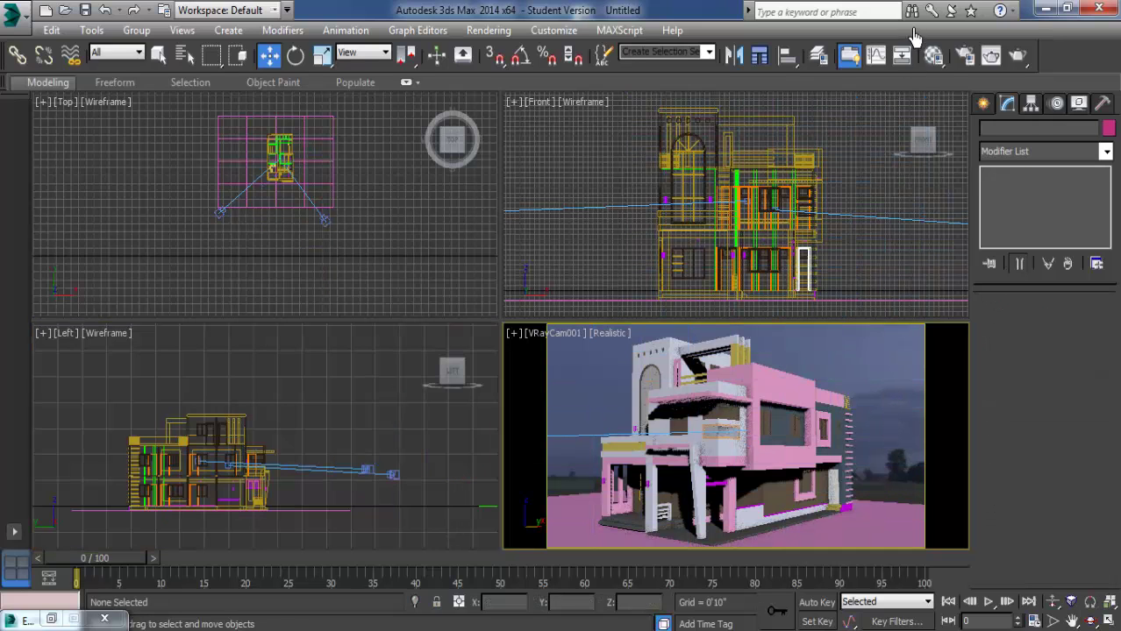
pyautogui.click(933, 55)
# Step: Rotate the HDRI sky to 258.0 horizontal and 0.0 vertical rotation
pyautogui.moveTo(272, 99); pyautogui.dragTo(391, 42)
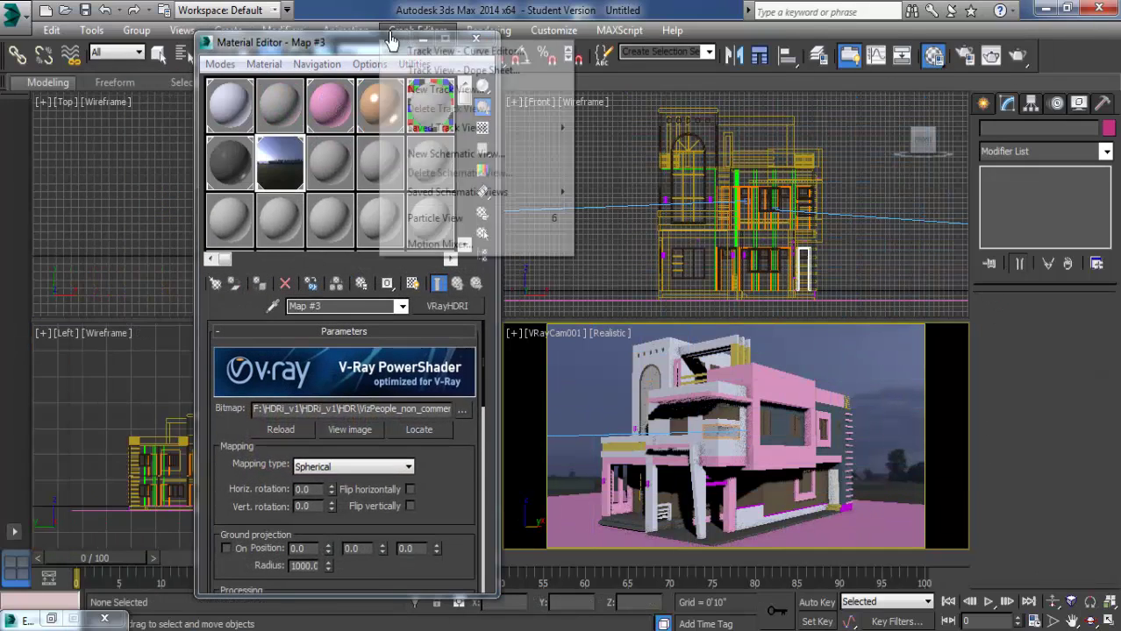
pyautogui.click(289, 171)
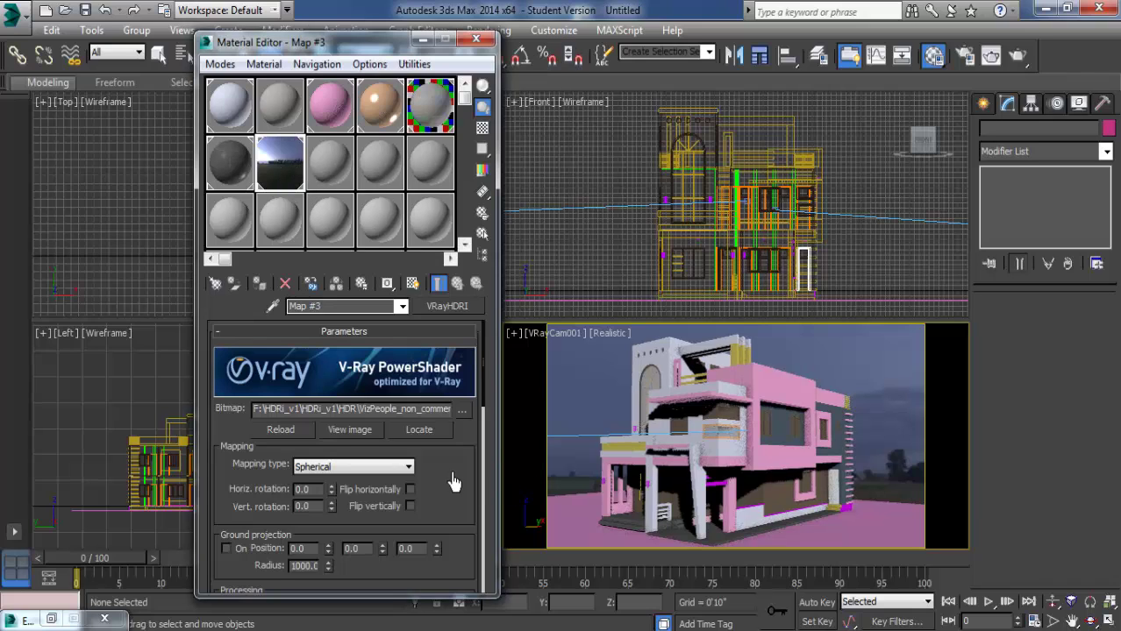
pyautogui.moveTo(454, 481); pyautogui.dragTo(444, 424)
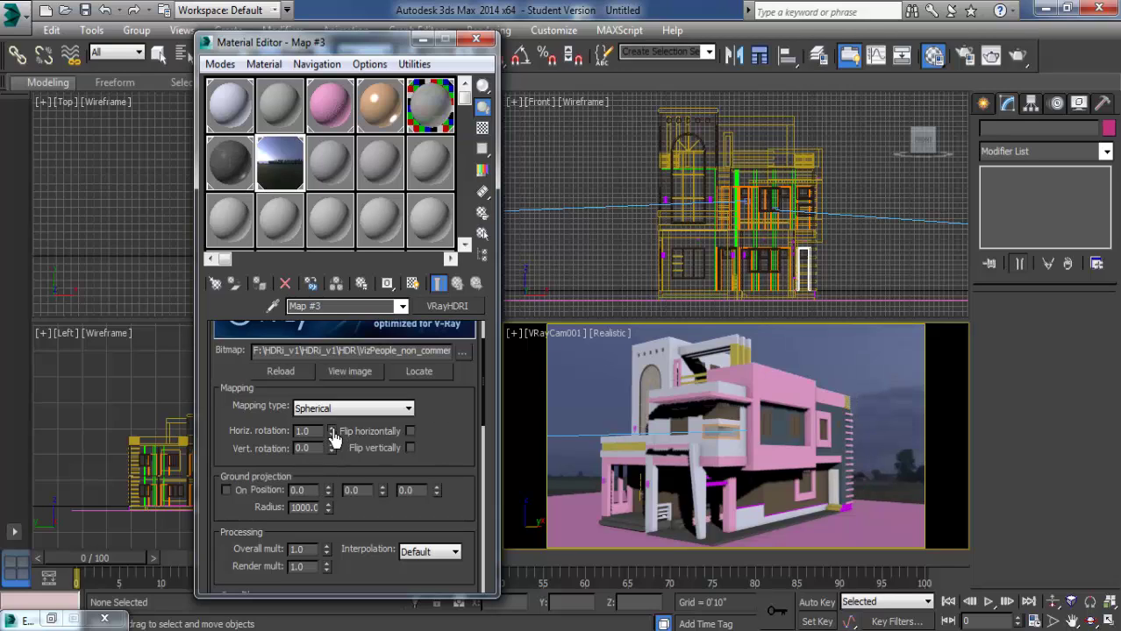
pyautogui.moveTo(331, 432)
pyautogui.mouseDown()
pyautogui.moveTo(338, 348)
pyautogui.moveTo(372, 405)
pyautogui.mouseUp()
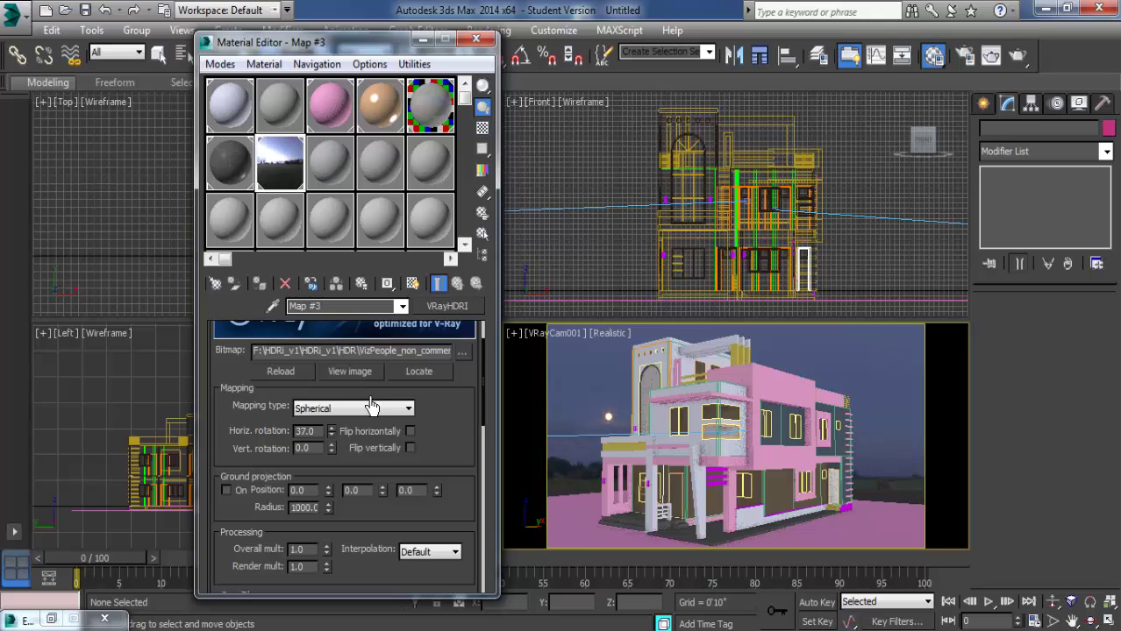
pyautogui.moveTo(372, 405)
pyautogui.mouseDown()
pyautogui.moveTo(342, 244)
pyautogui.moveTo(320, 215)
pyautogui.mouseUp()
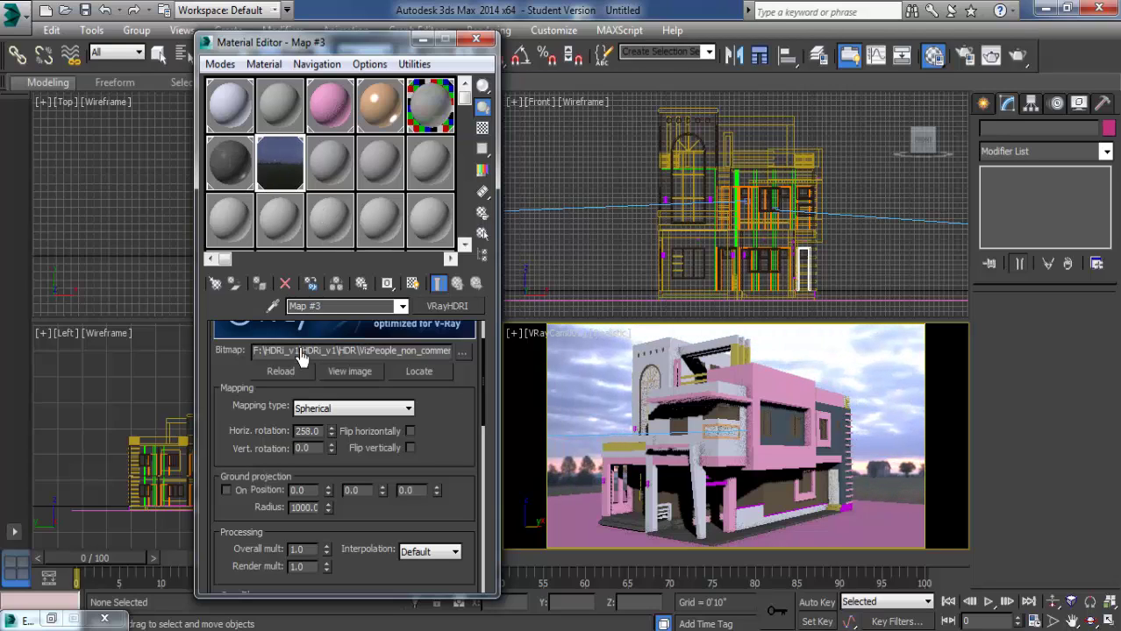
pyautogui.moveTo(332, 453); pyautogui.dragTo(326, 451)
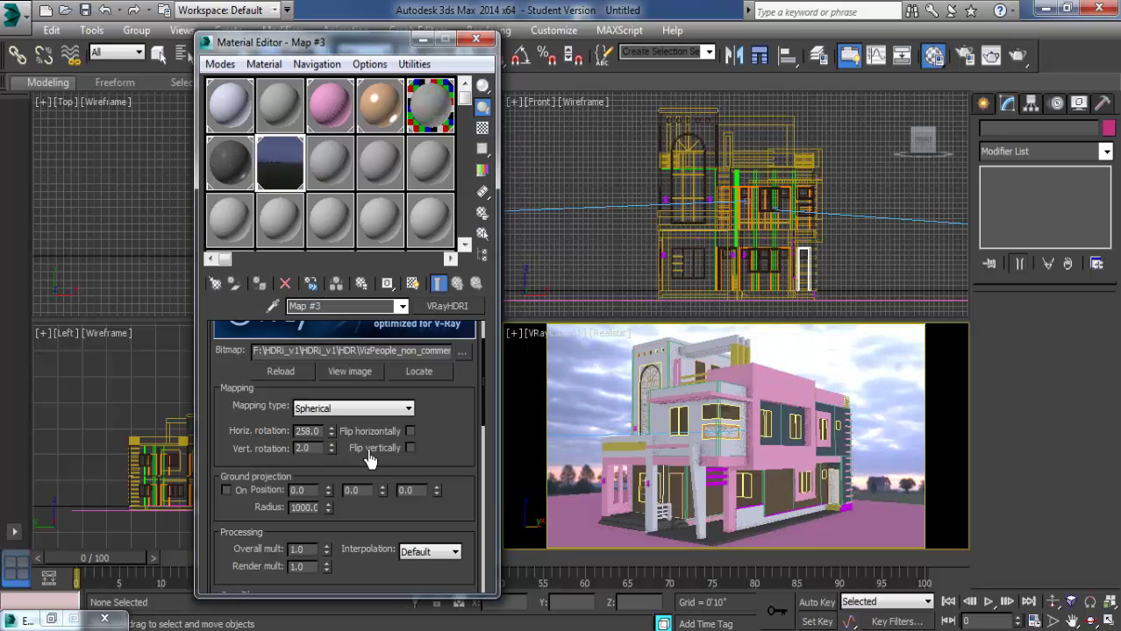
pyautogui.click(332, 457)
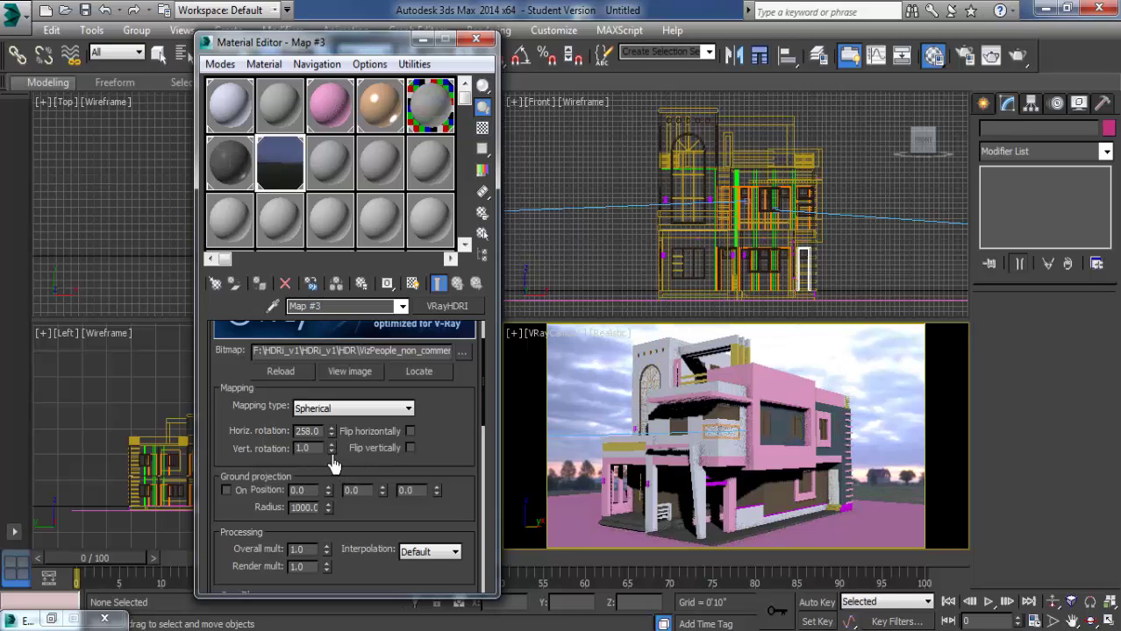
pyautogui.click(332, 453)
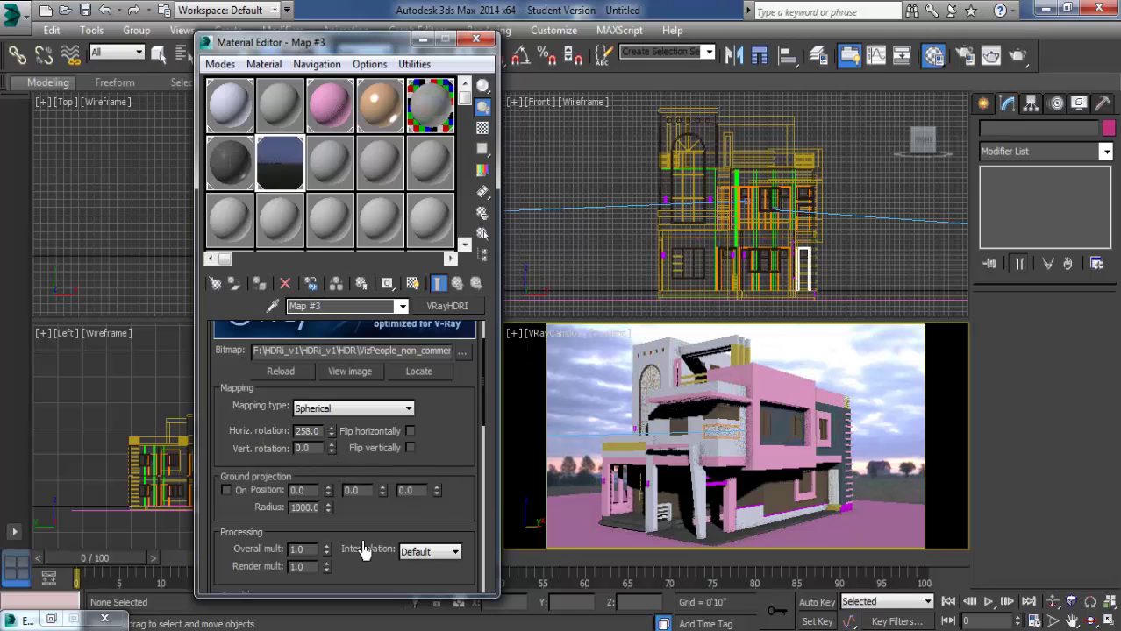
pyautogui.scroll(-3, 365, 536)
pyautogui.scroll(-1, 355, 403)
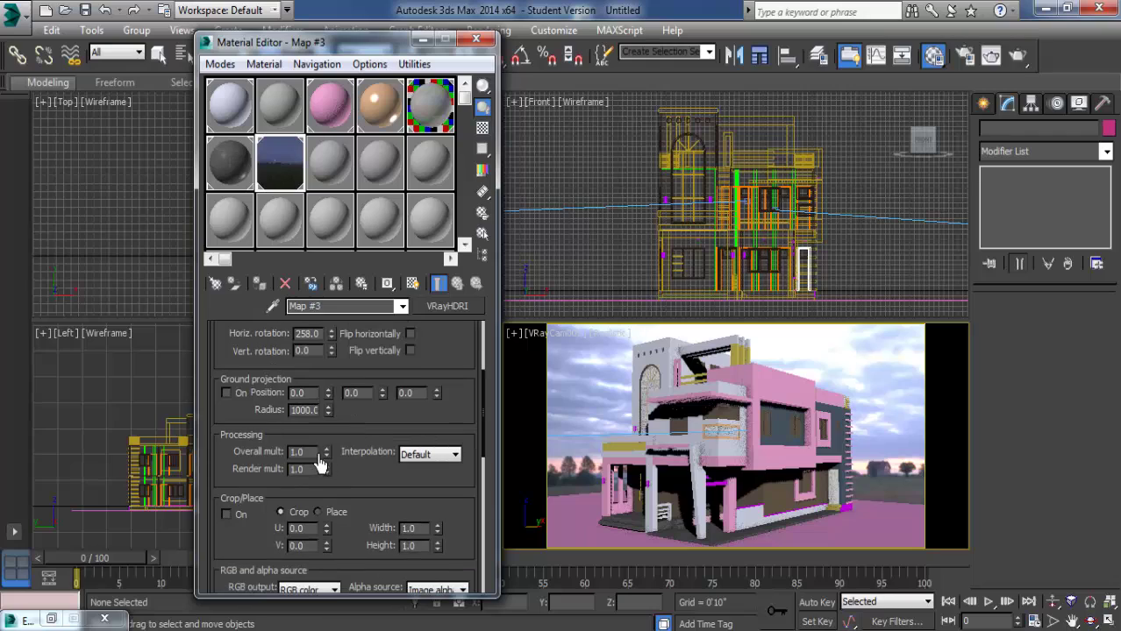
# Step: Set the HDRI overall and render multipliers both to 2.0
pyautogui.click(303, 451)
pyautogui.write('2')
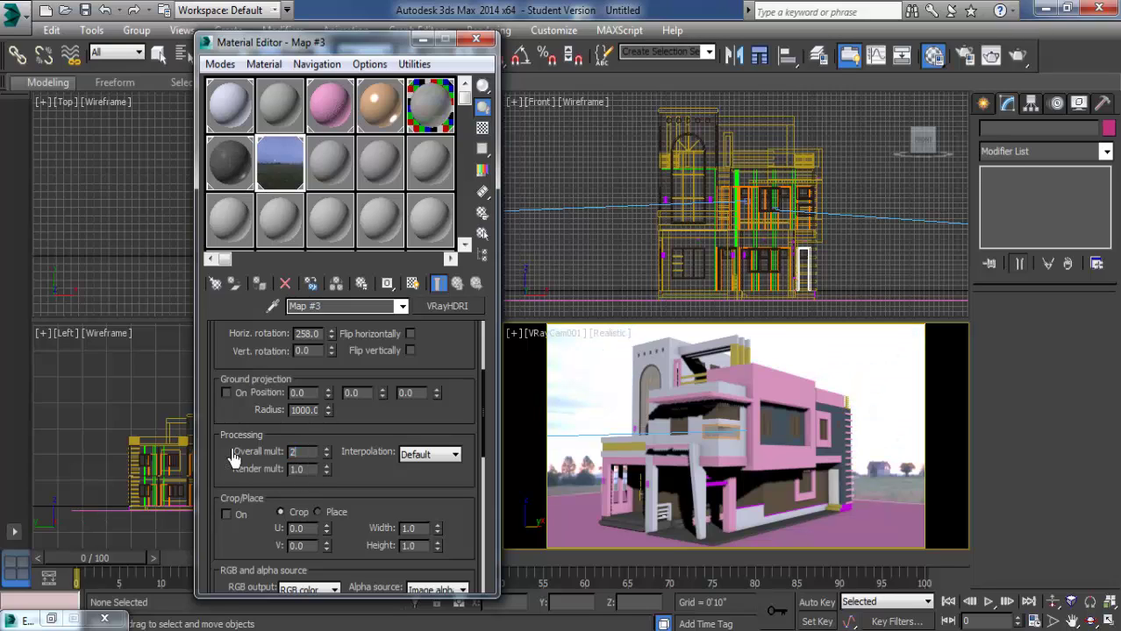
pyautogui.press('Return')
pyautogui.click(303, 469)
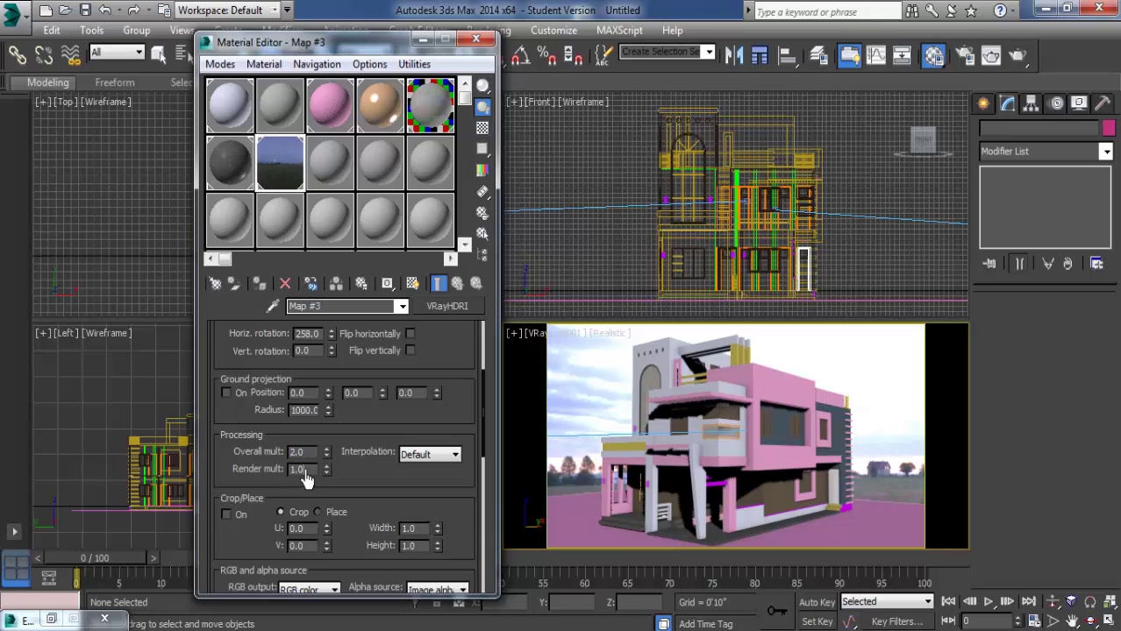
pyautogui.write('2')
pyautogui.press('Return')
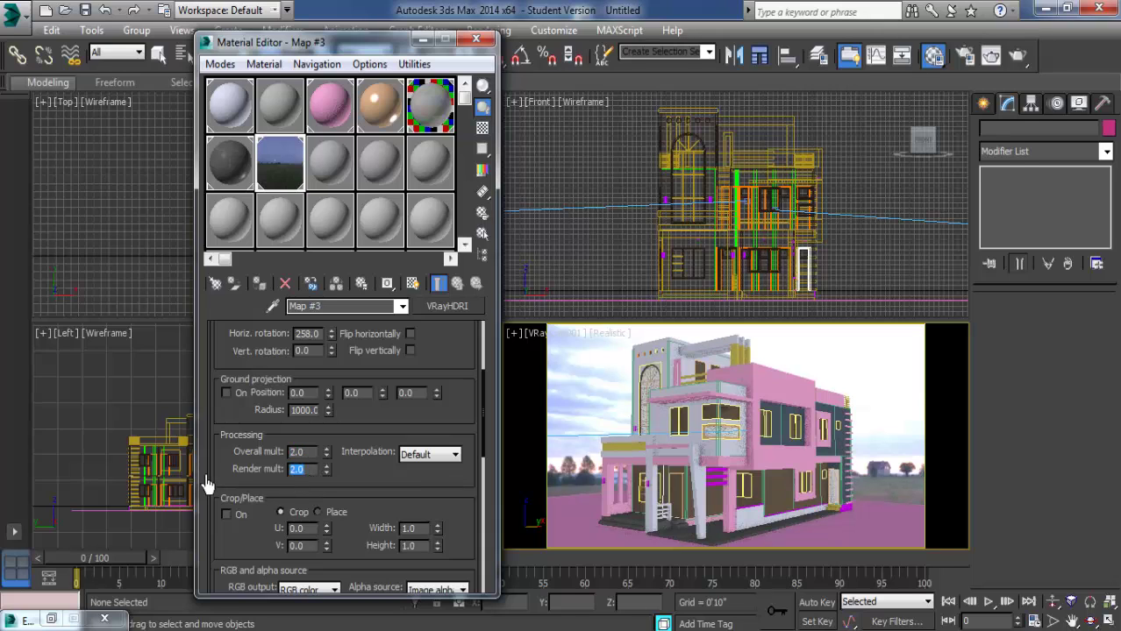
# Step: Close the Material Editor and list the Standard light types in the Create panel
pyautogui.click(475, 39)
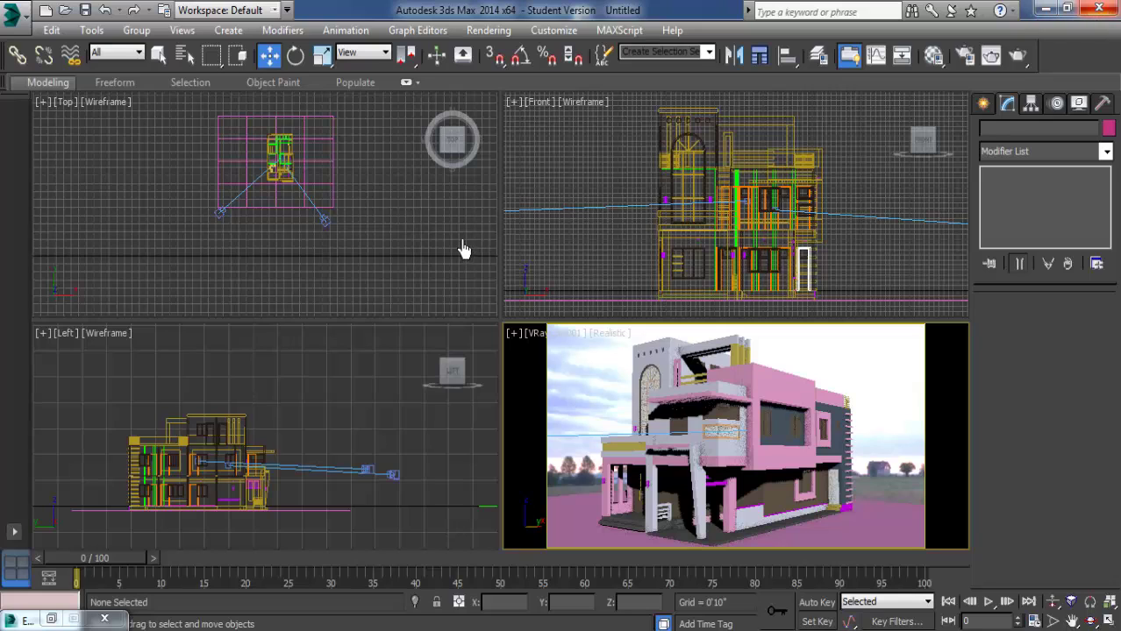
pyautogui.moveTo(250, 255); pyautogui.dragTo(244, 250, button='middle')
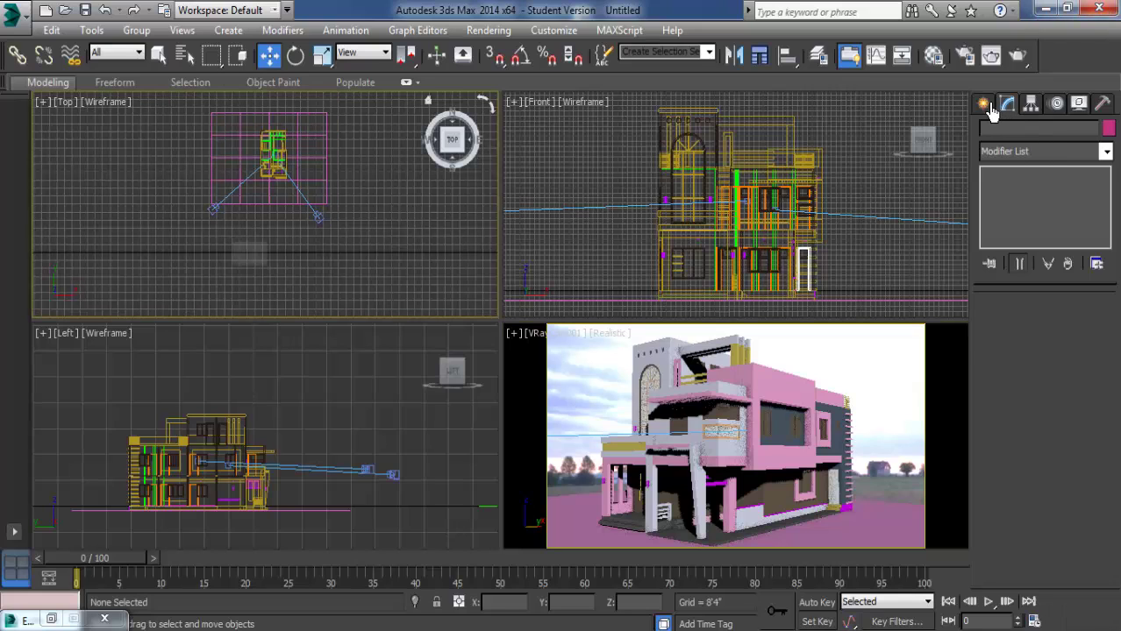
pyautogui.click(983, 103)
pyautogui.click(1029, 133)
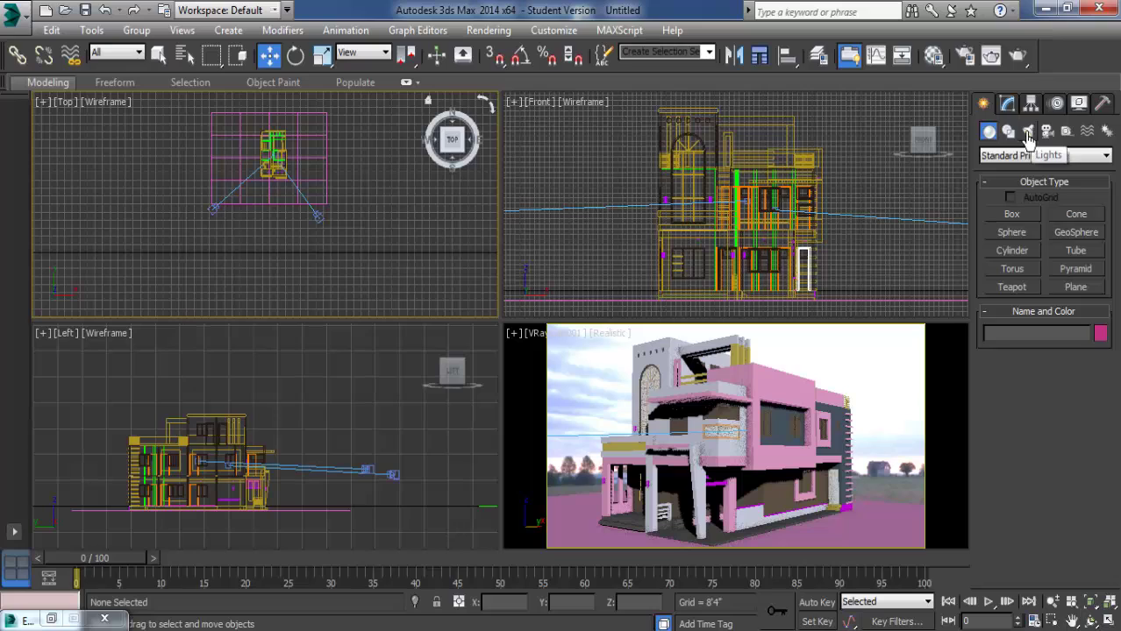
pyautogui.click(1033, 163)
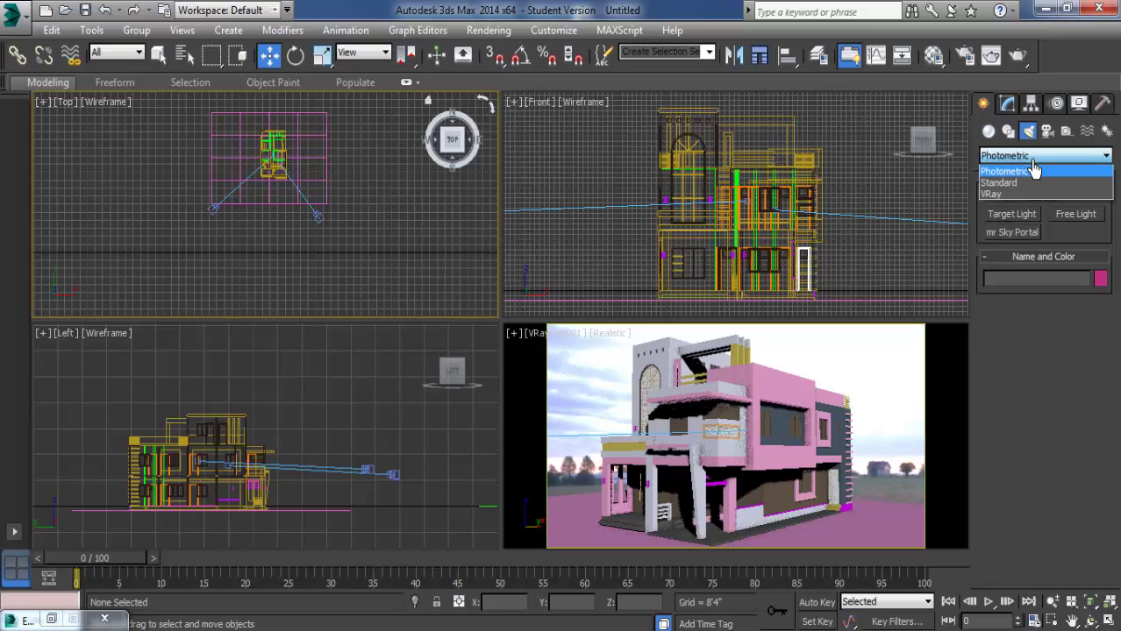
pyautogui.click(990, 183)
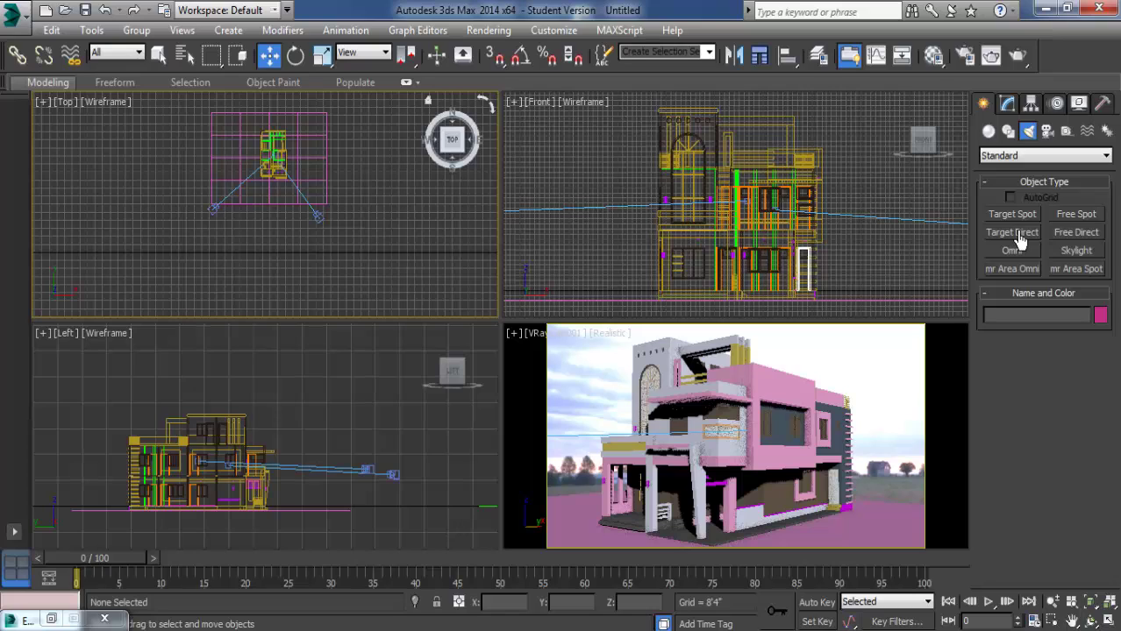
pyautogui.click(1008, 157)
pyautogui.click(1000, 194)
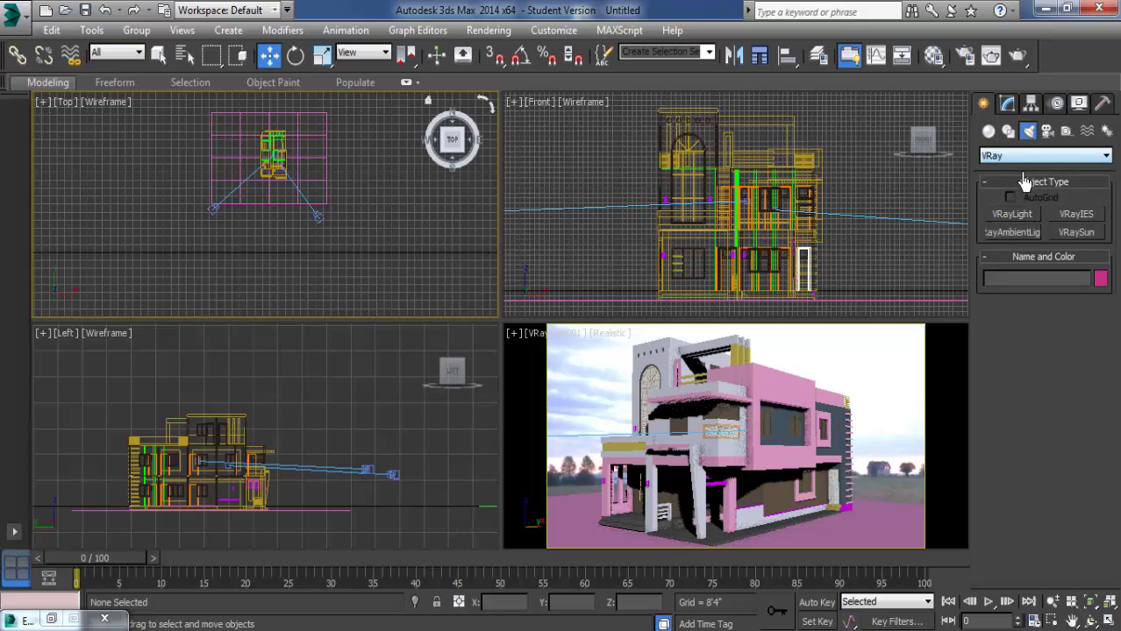
pyautogui.click(1019, 157)
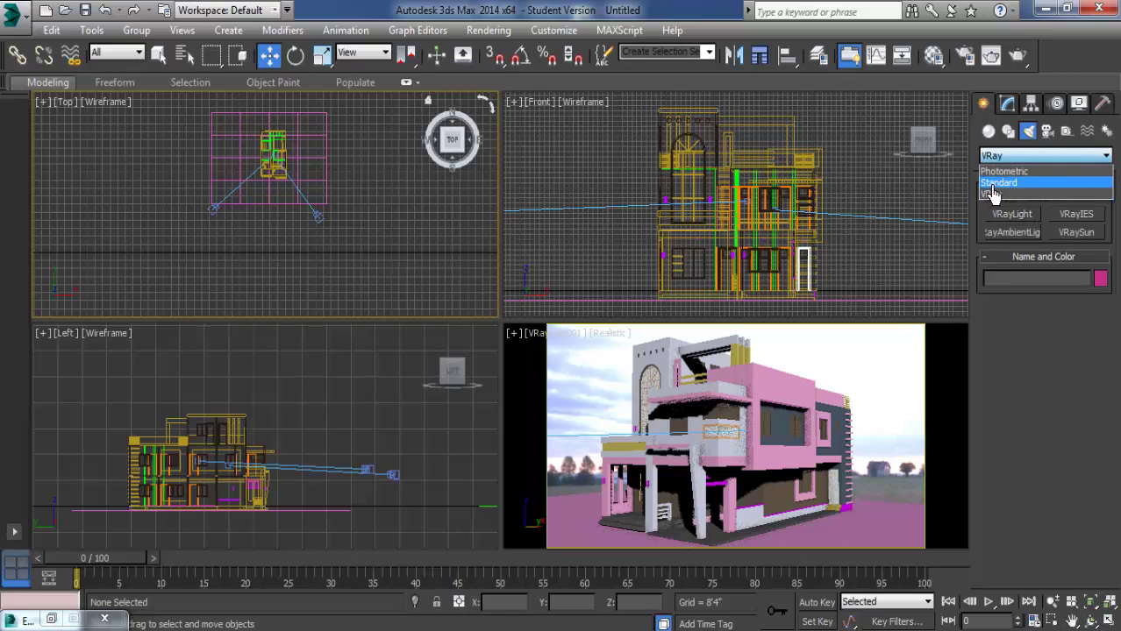
pyautogui.click(991, 185)
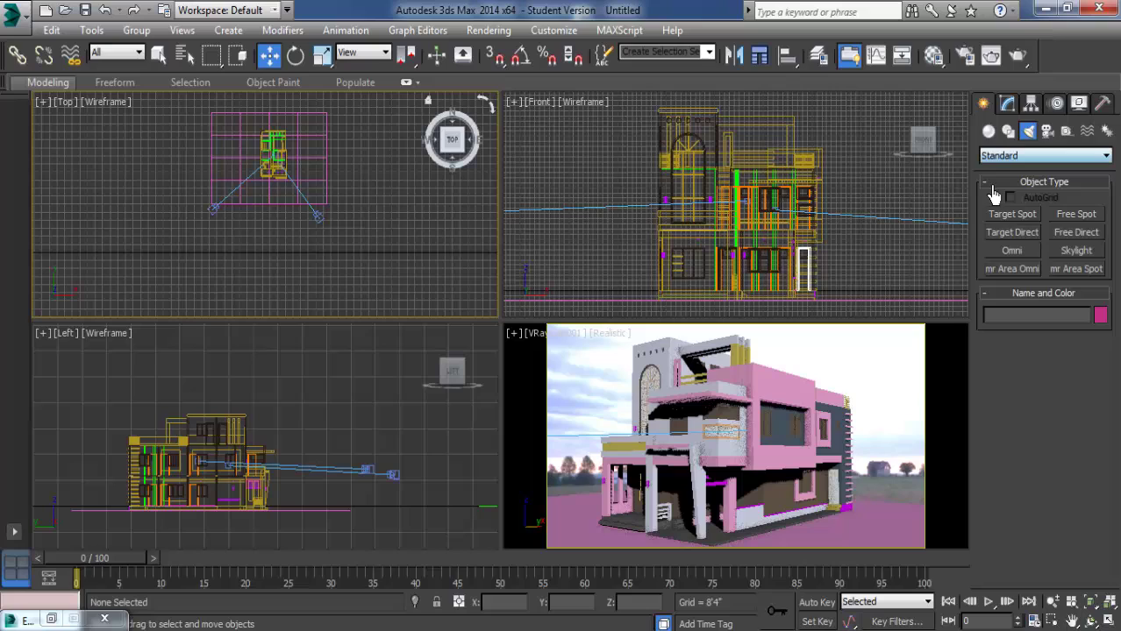
# Step: Place a Target Direct light aimed at the house in the Top view
pyautogui.click(1011, 235)
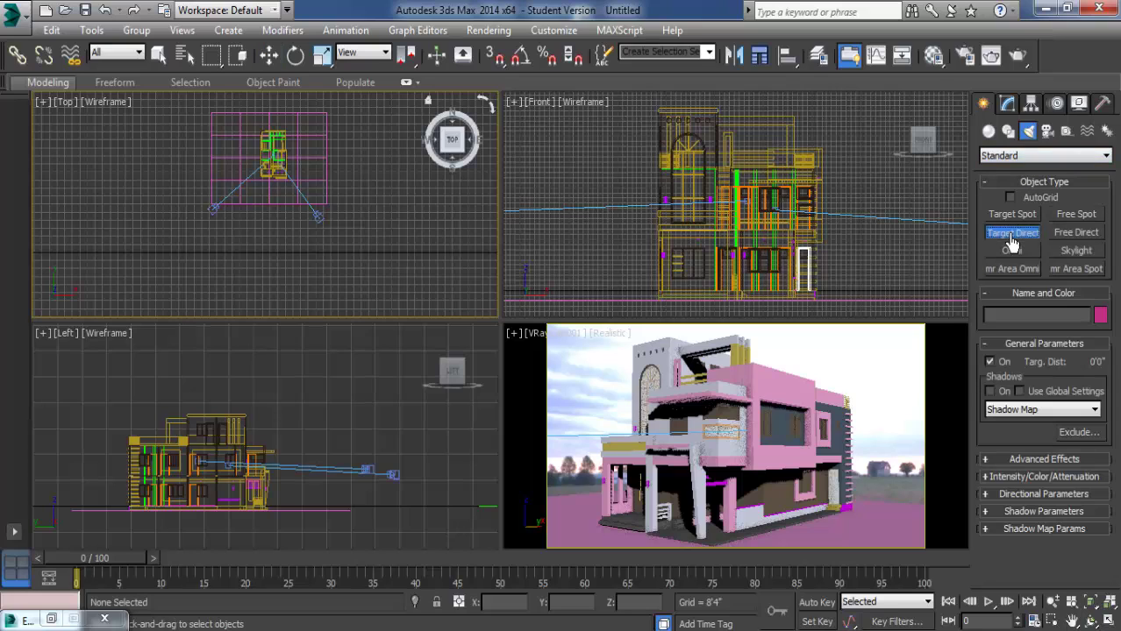
pyautogui.moveTo(300, 240); pyautogui.dragTo(261, 239, button='middle')
pyautogui.scroll(-2, 241, 206)
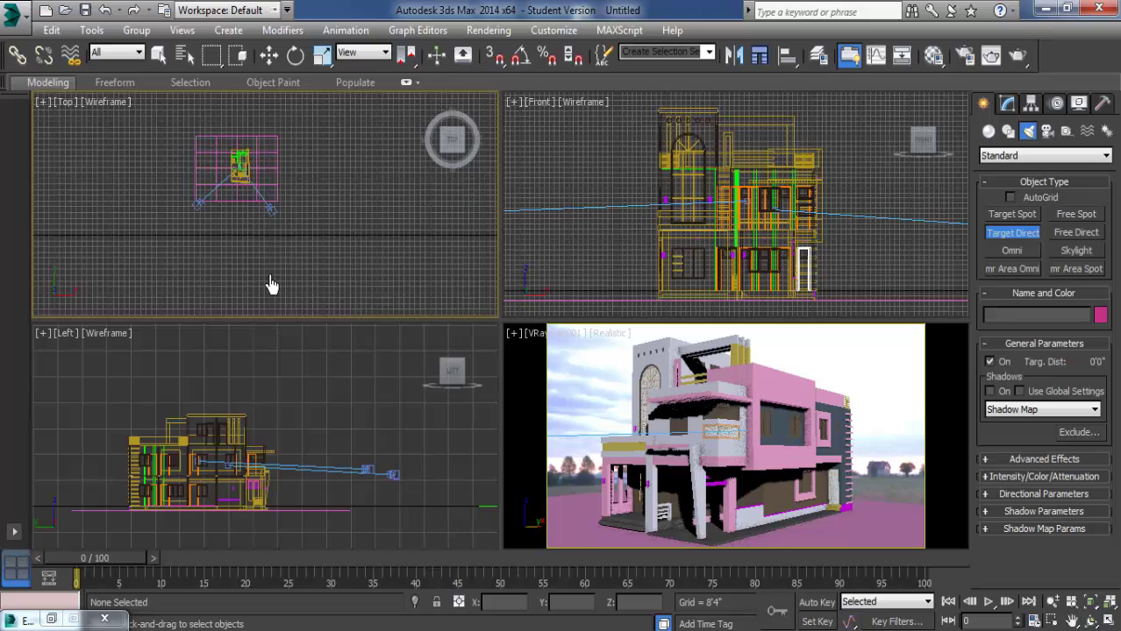
pyautogui.moveTo(269, 270); pyautogui.dragTo(241, 174)
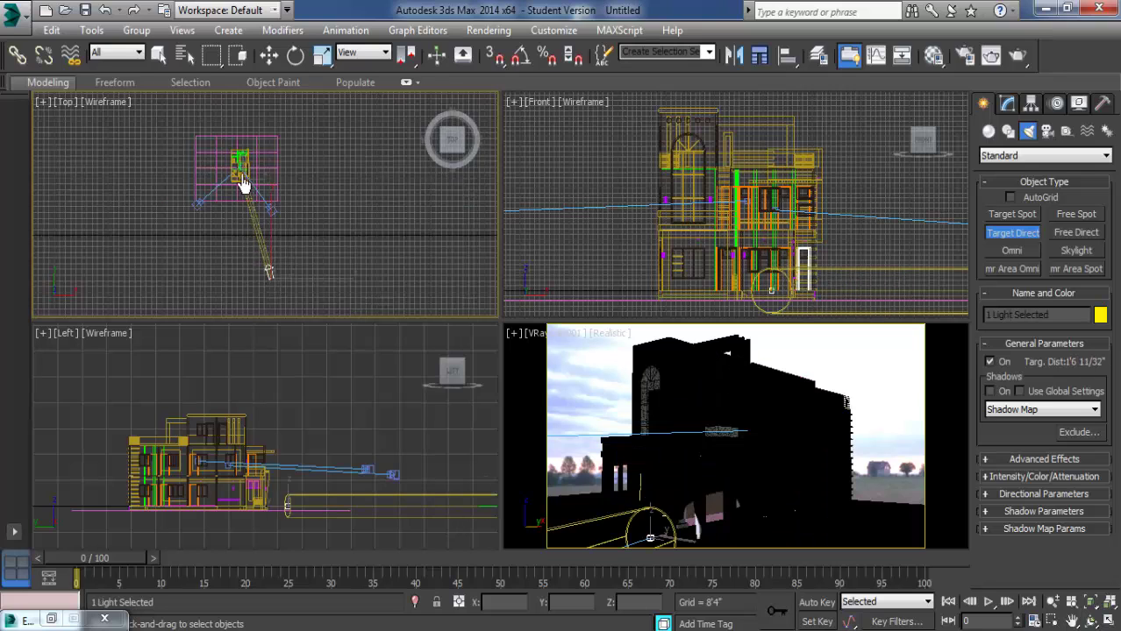
pyautogui.press('w')
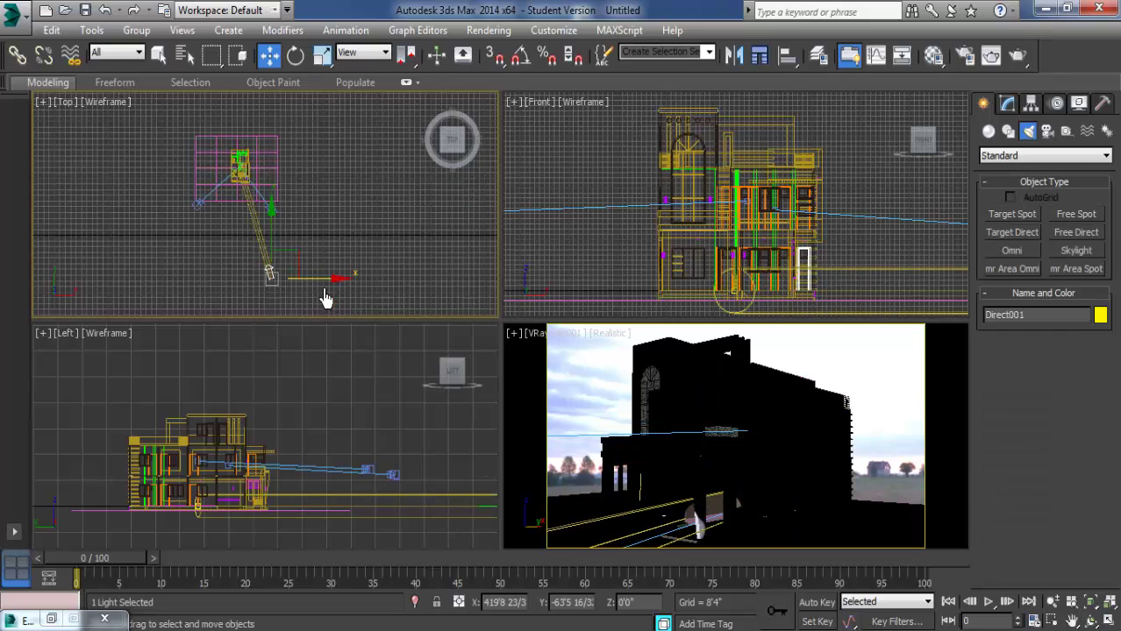
# Step: Raise Direct001 high above and outward from the house in the Left view
pyautogui.scroll(-1, 188, 446)
pyautogui.scroll(-3, 276, 472)
pyautogui.moveTo(276, 471); pyautogui.dragTo(275, 489, button='middle')
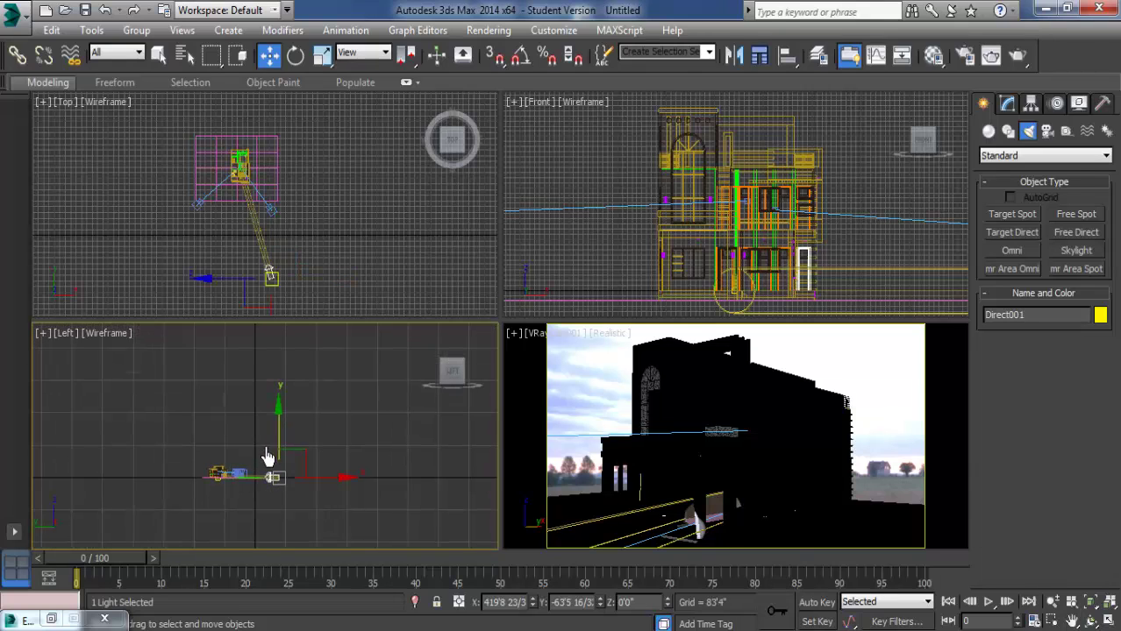
pyautogui.moveTo(279, 443)
pyautogui.mouseDown()
pyautogui.moveTo(275, 375)
pyautogui.moveTo(284, 393)
pyautogui.mouseUp()
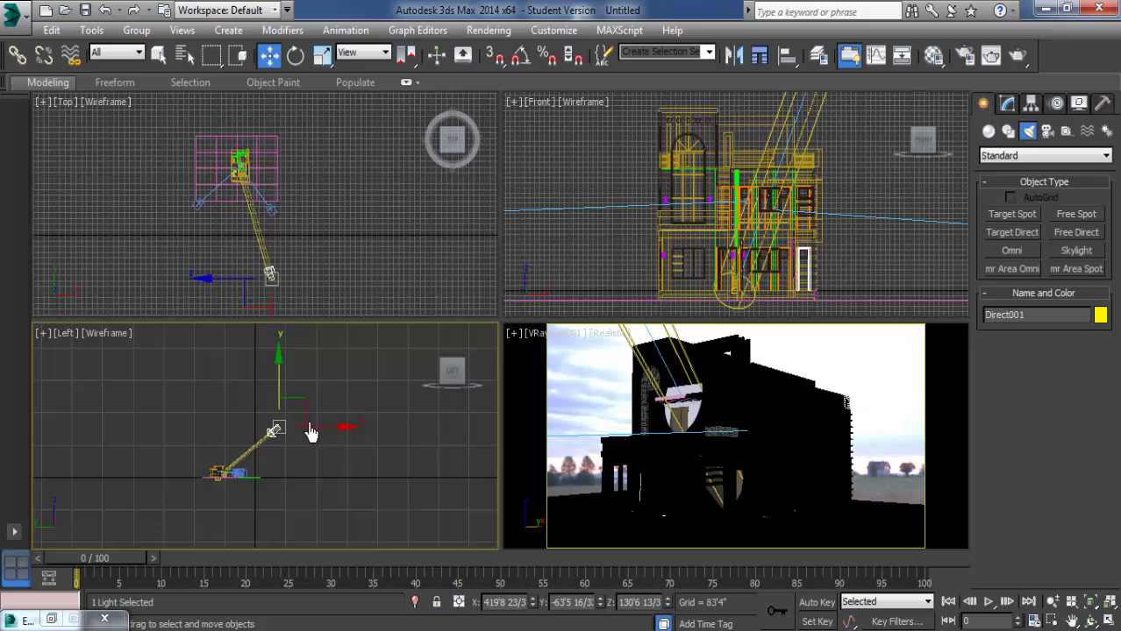
pyautogui.moveTo(310, 432); pyautogui.dragTo(315, 470, button='middle')
pyautogui.moveTo(315, 254); pyautogui.dragTo(315, 200, button='middle')
pyautogui.moveTo(358, 452); pyautogui.dragTo(300, 476, button='middle')
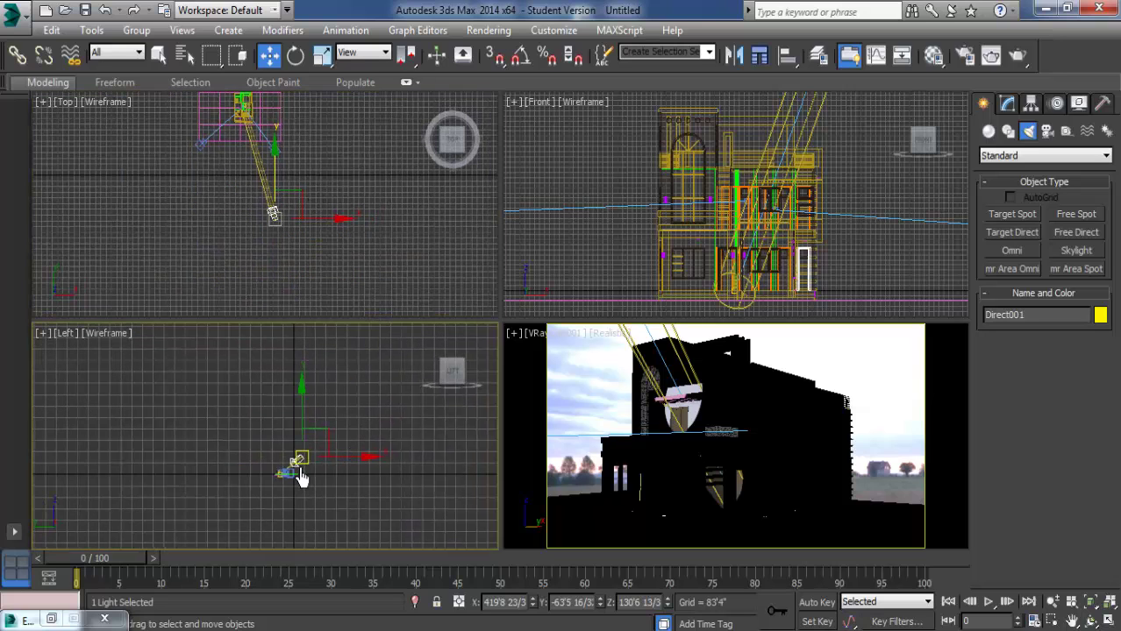
pyautogui.moveTo(294, 457)
pyautogui.mouseDown()
pyautogui.moveTo(338, 395)
pyautogui.moveTo(332, 418)
pyautogui.mouseUp()
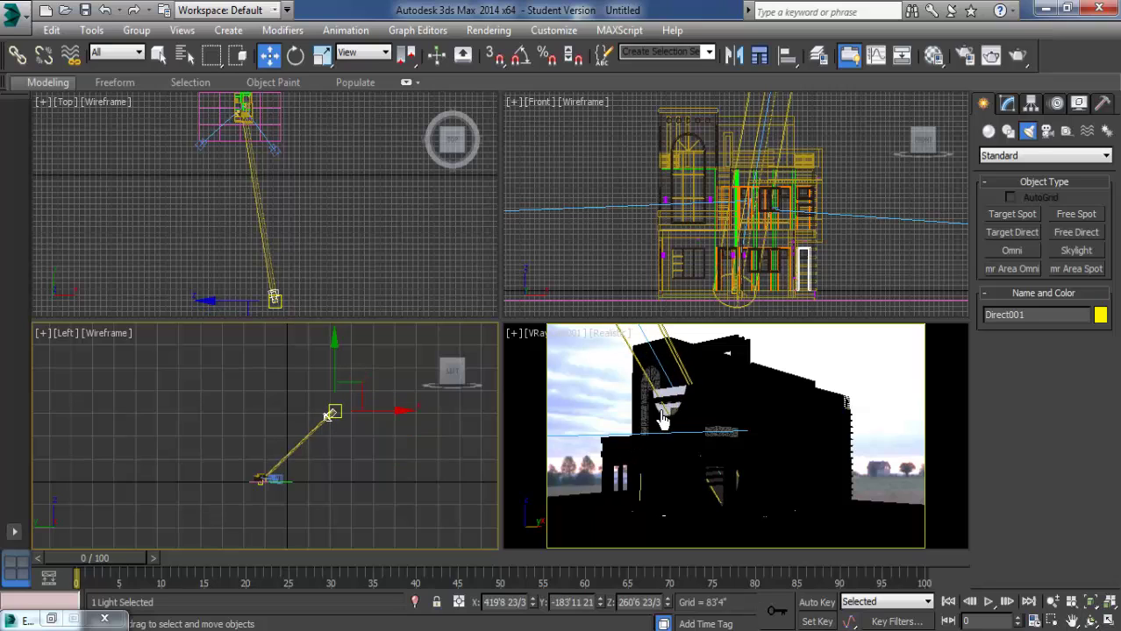
pyautogui.click(1006, 105)
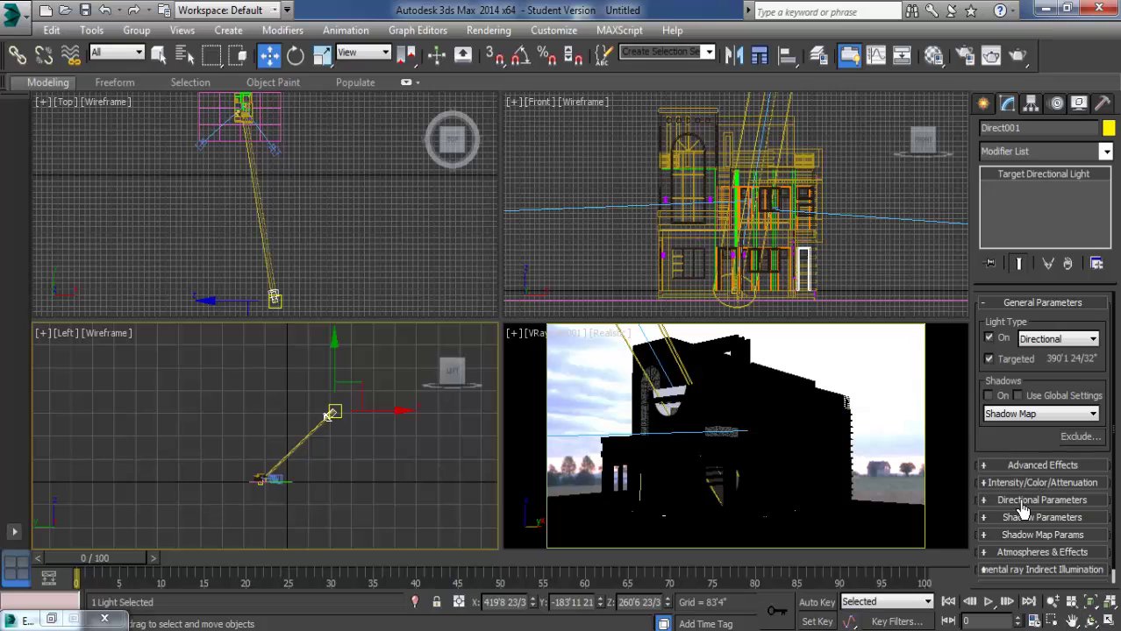
# Step: Widen Direct001's hotspot to 69'10" and falloff to 70'0" to cover the house
pyautogui.click(1023, 507)
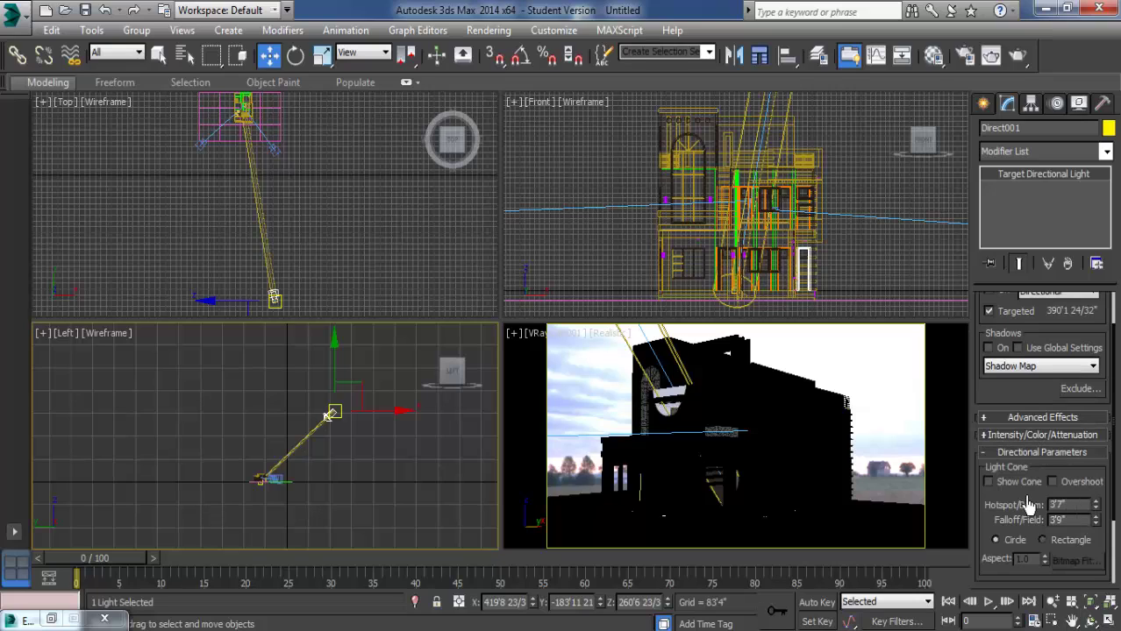
pyautogui.scroll(-3, 1061, 477)
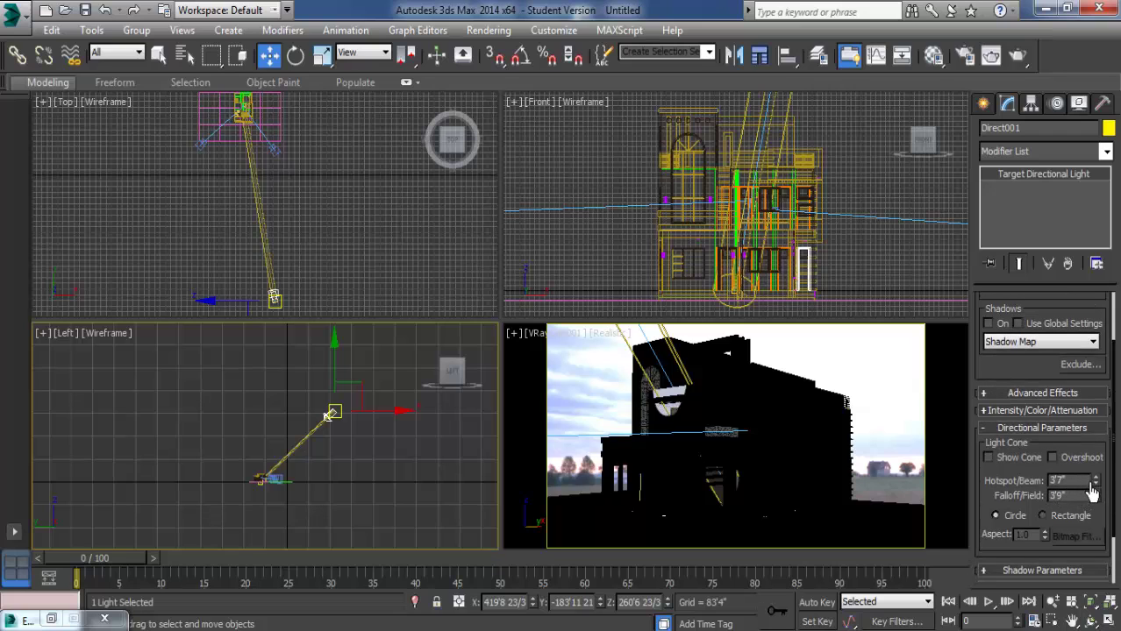
pyautogui.moveTo(1096, 484)
pyautogui.mouseDown()
pyautogui.moveTo(1078, 331)
pyautogui.moveTo(999, 39)
pyautogui.mouseUp()
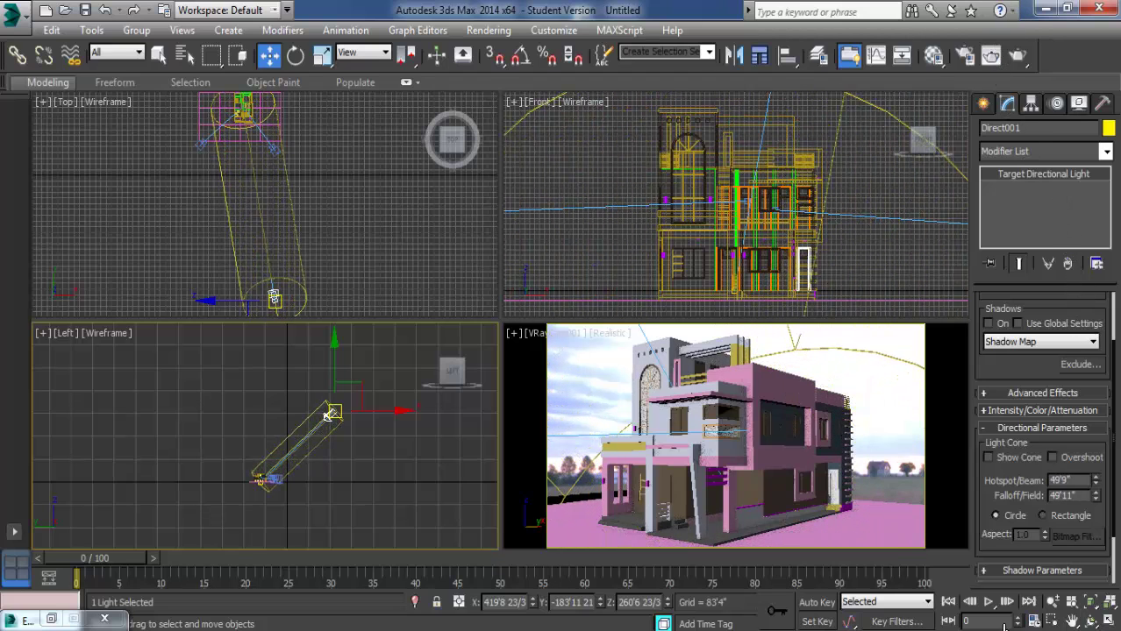
pyautogui.moveTo(1000, 40); pyautogui.dragTo(993, 459)
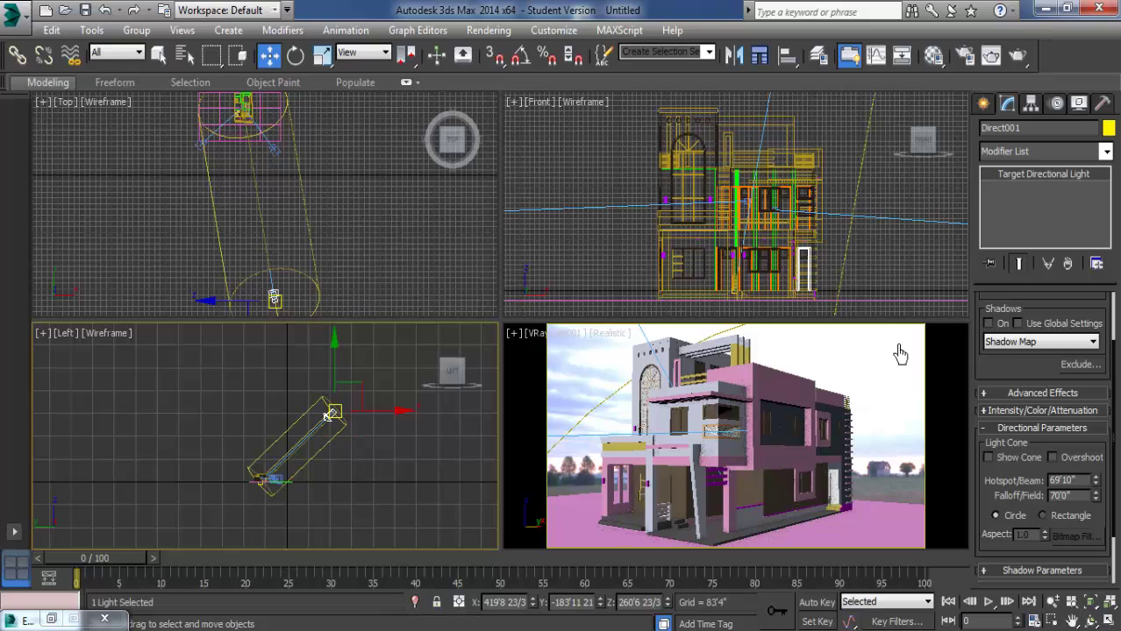
pyautogui.click(936, 379)
pyautogui.click(936, 379)
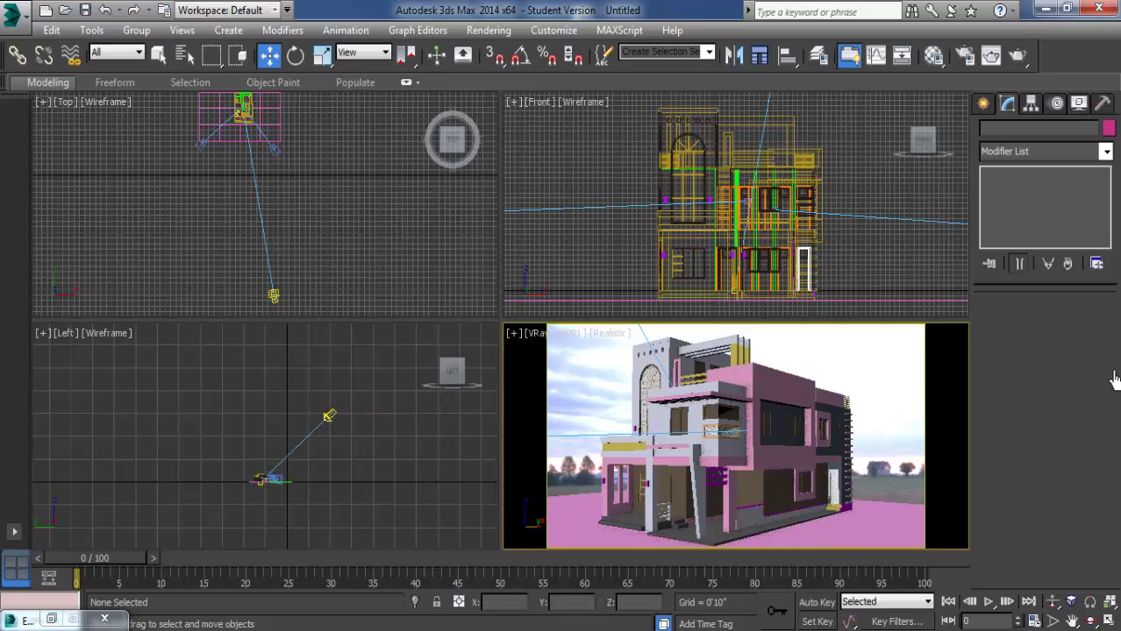
# Step: Try a 3.0 intensity multiplier on Direct001, ending back at 1.0
pyautogui.click(271, 300)
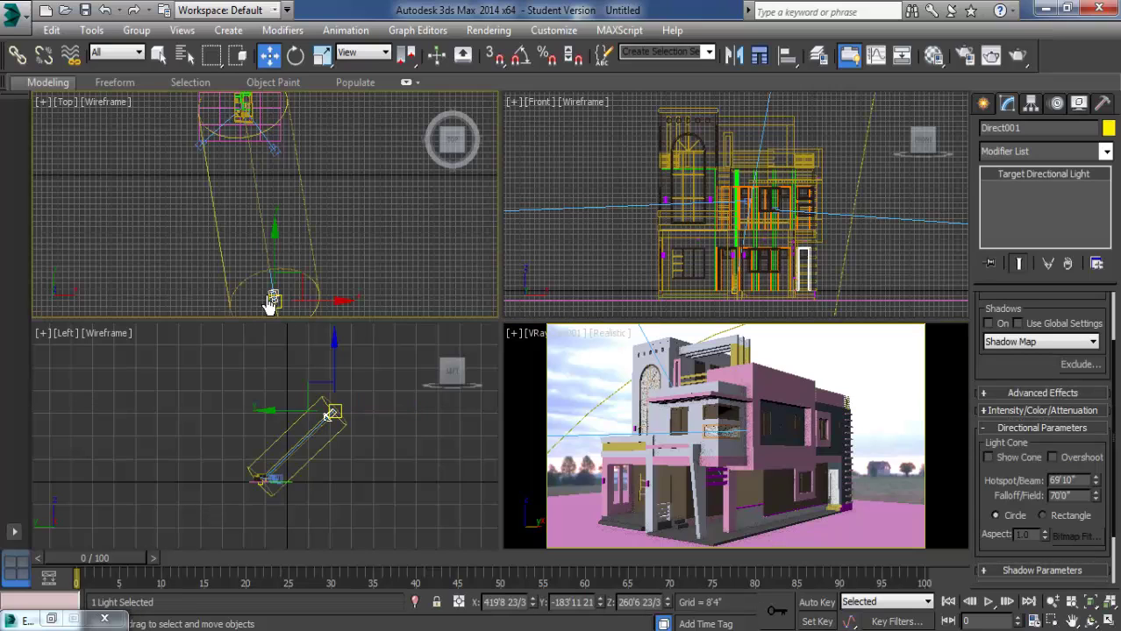
pyautogui.click(1050, 412)
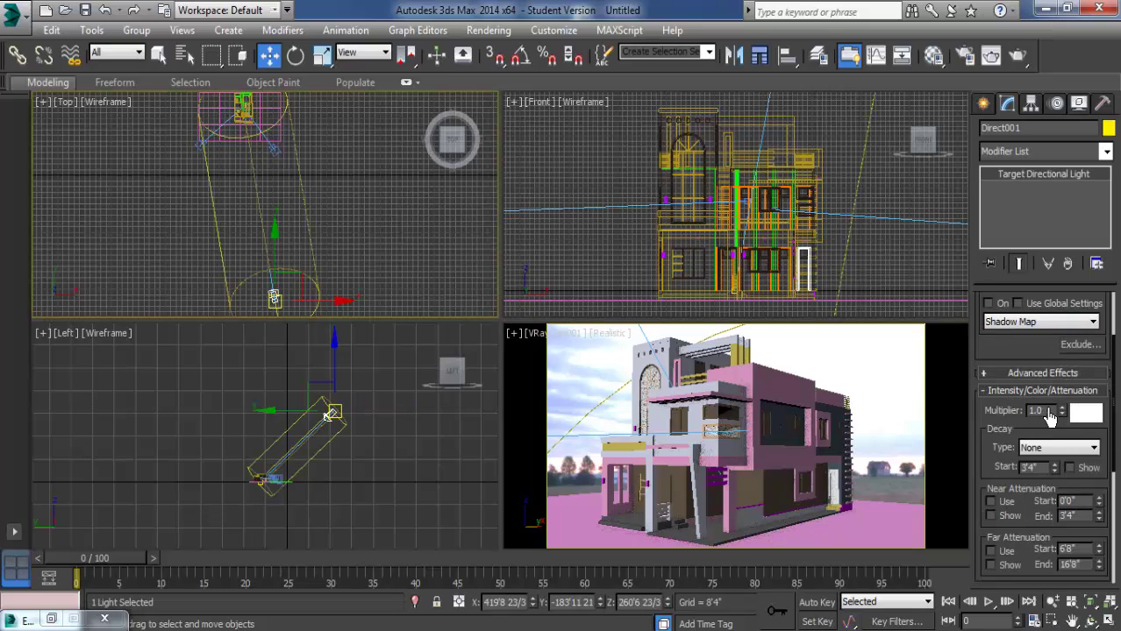
pyautogui.click(1043, 411)
pyautogui.press('Return')
pyautogui.click(100, 238)
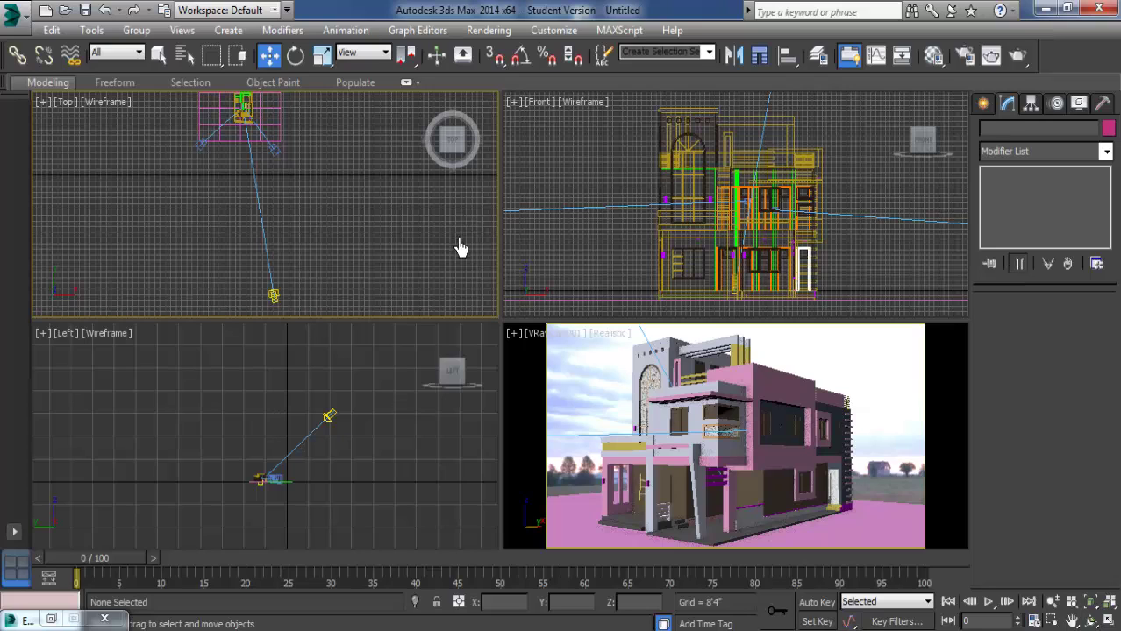
pyautogui.click(277, 300)
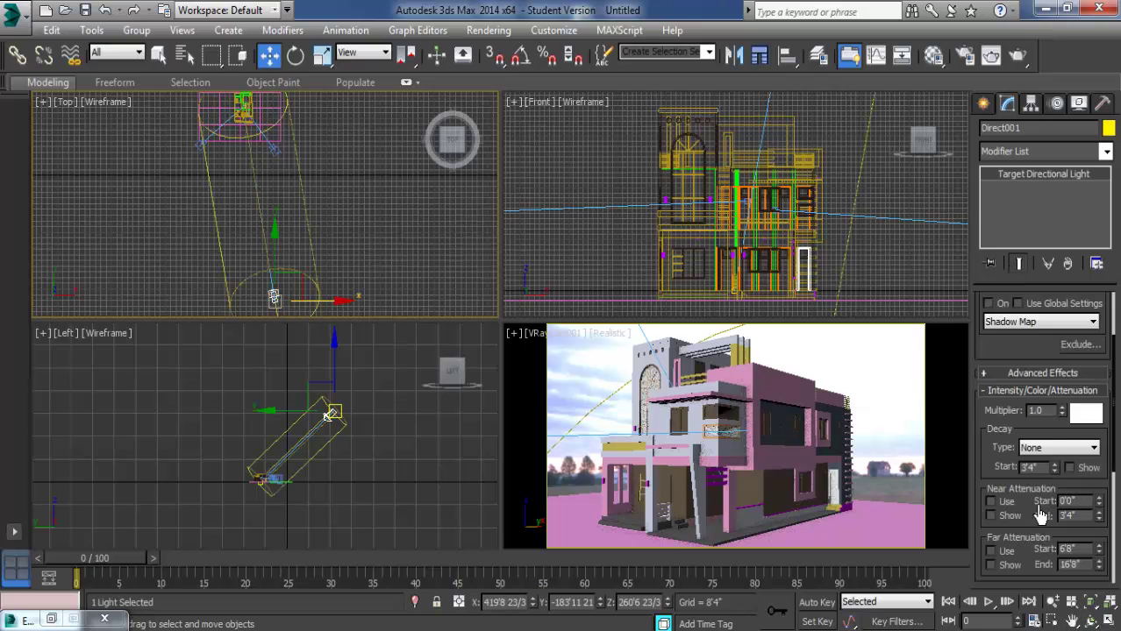
pyautogui.scroll(1, 1044, 448)
pyautogui.scroll(2, 1066, 552)
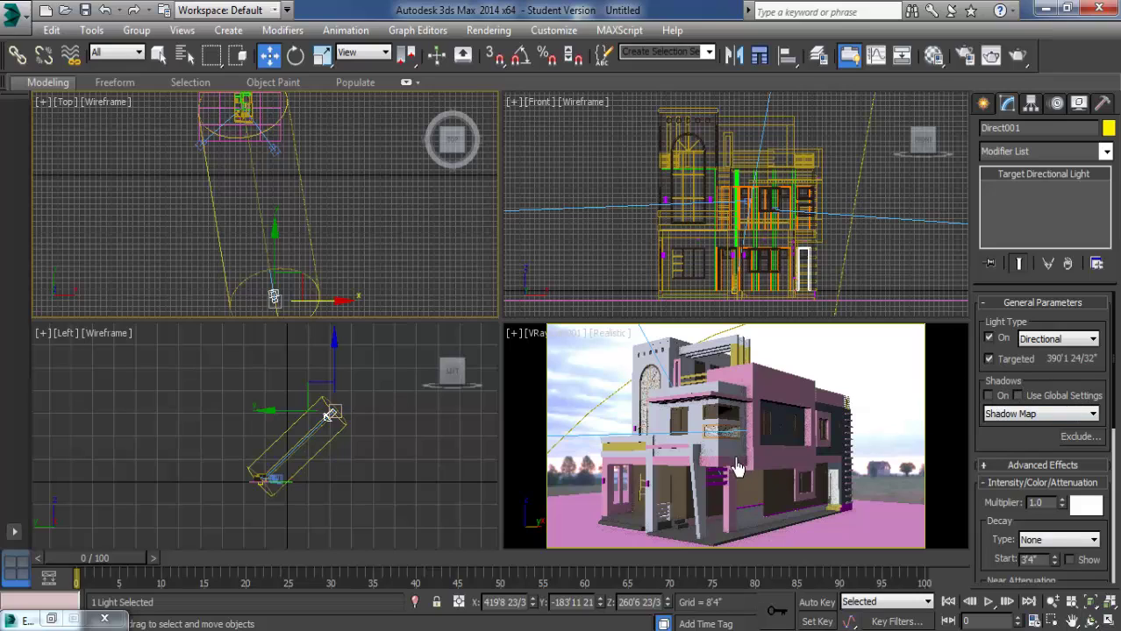
# Step: Enable Direct001 shadows as VRayShadow, toggling them off and on to compare
pyautogui.click(989, 396)
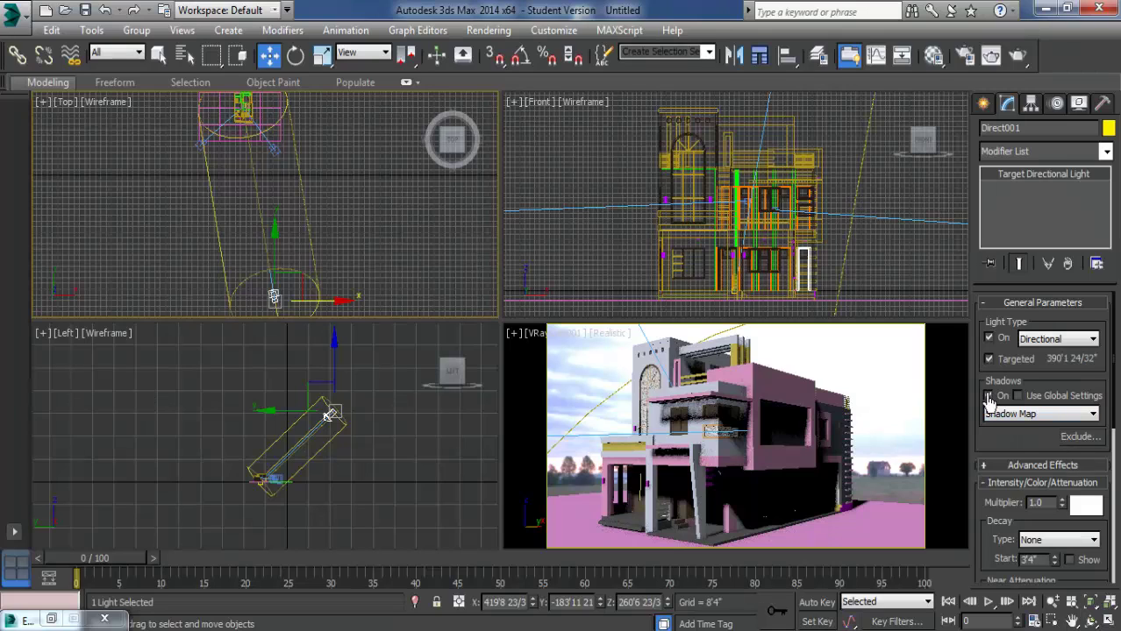
pyautogui.click(1032, 414)
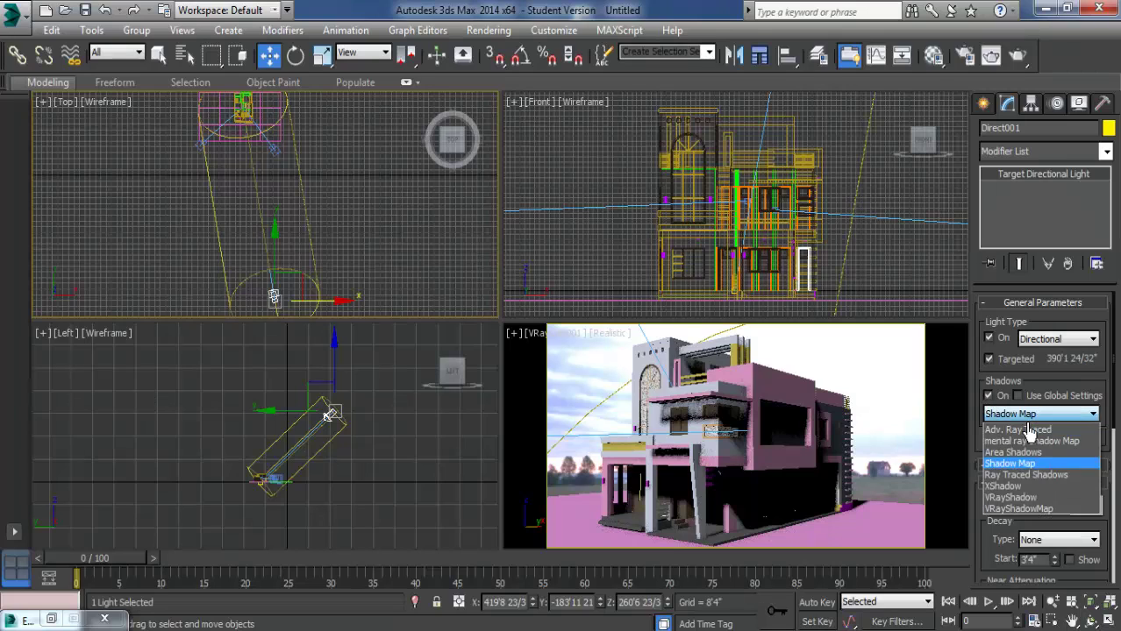
pyautogui.click(1040, 499)
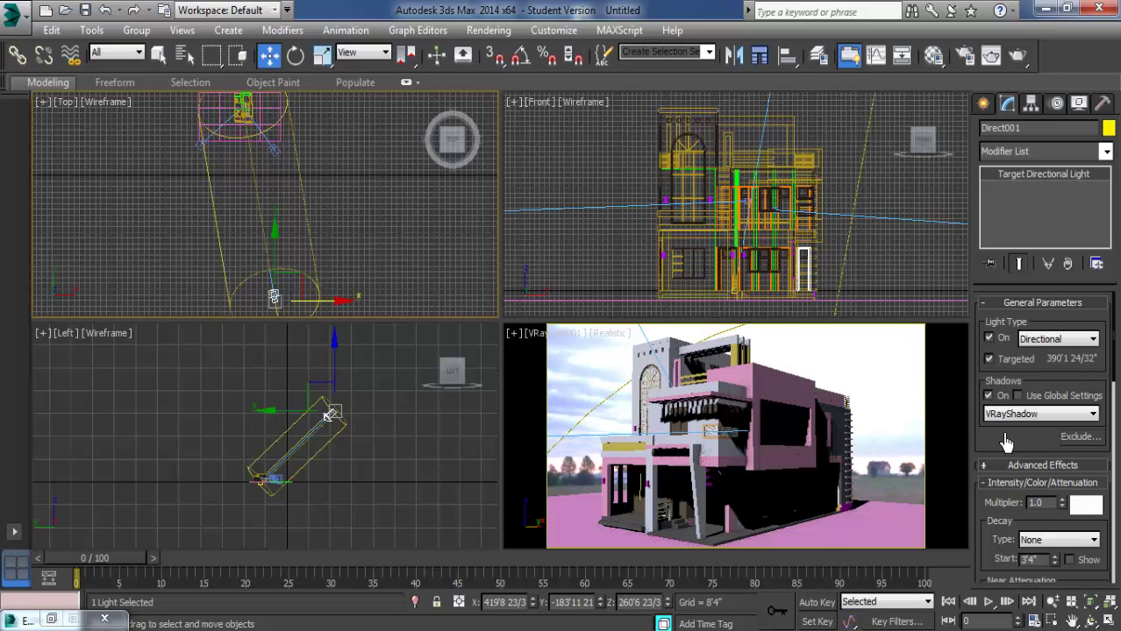
pyautogui.click(989, 396)
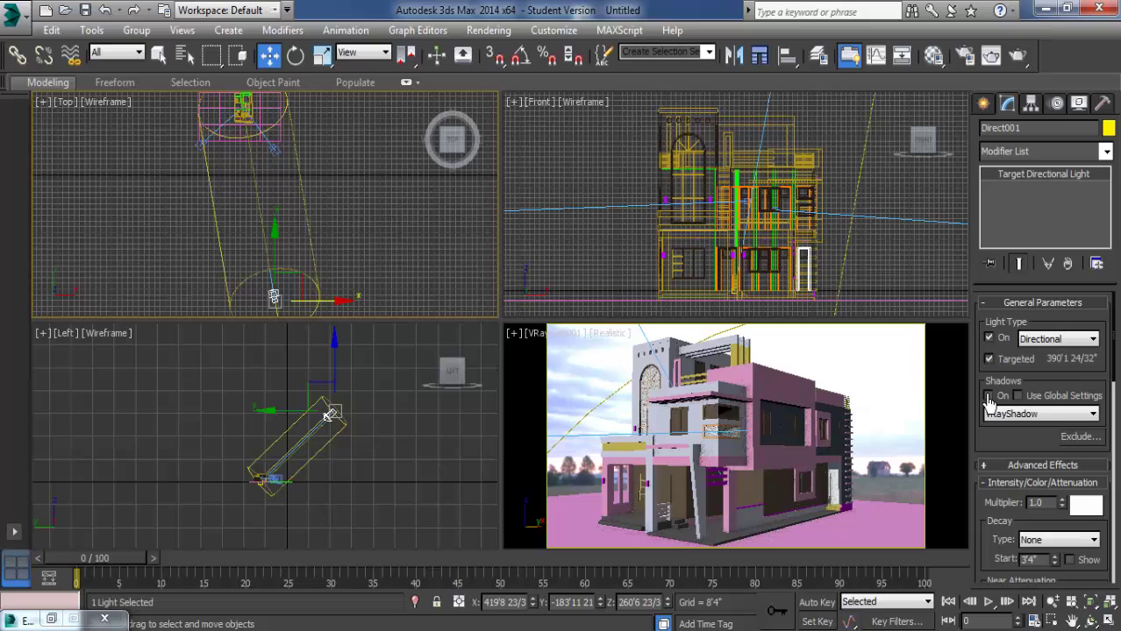
pyautogui.click(989, 396)
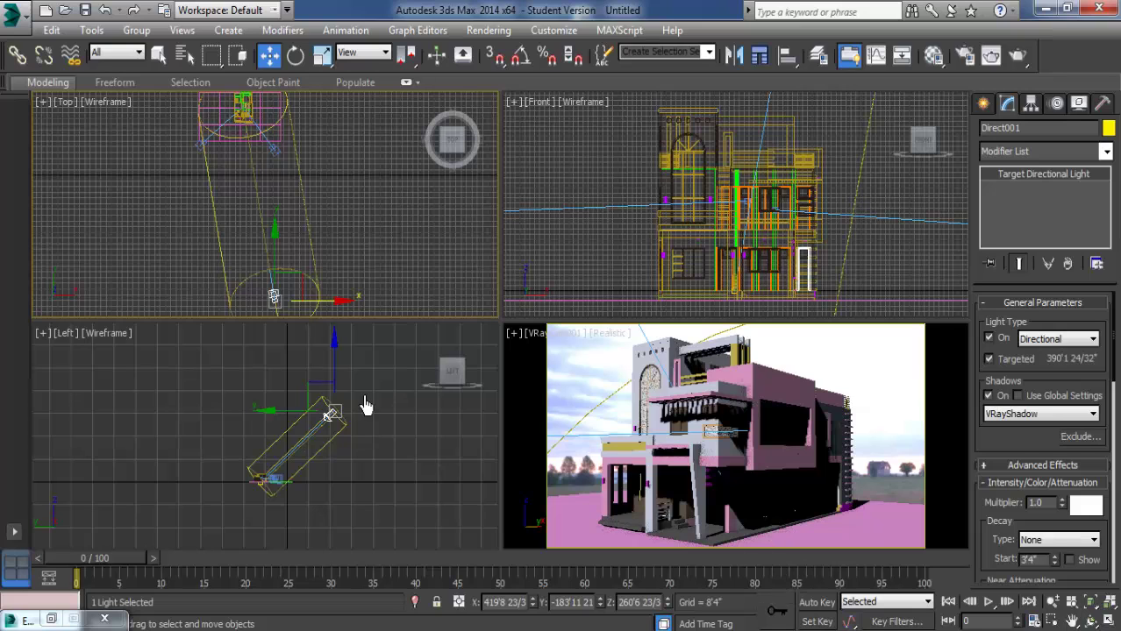
# Step: Reposition Direct001 and its target in the Top and Left views to shift the house's shadows
pyautogui.scroll(-3, 307, 246)
pyautogui.moveTo(315, 280)
pyautogui.mouseDown()
pyautogui.moveTo(235, 282)
pyautogui.moveTo(415, 271)
pyautogui.mouseUp()
pyautogui.moveTo(419, 172)
pyautogui.mouseDown()
pyautogui.moveTo(358, 175)
pyautogui.moveTo(363, 258)
pyautogui.moveTo(351, 280)
pyautogui.moveTo(375, 272)
pyautogui.moveTo(387, 235)
pyautogui.moveTo(367, 254)
pyautogui.moveTo(401, 245)
pyautogui.moveTo(333, 270)
pyautogui.moveTo(263, 277)
pyautogui.moveTo(322, 270)
pyautogui.moveTo(321, 259)
pyautogui.moveTo(333, 267)
pyautogui.moveTo(226, 275)
pyautogui.moveTo(342, 261)
pyautogui.mouseUp()
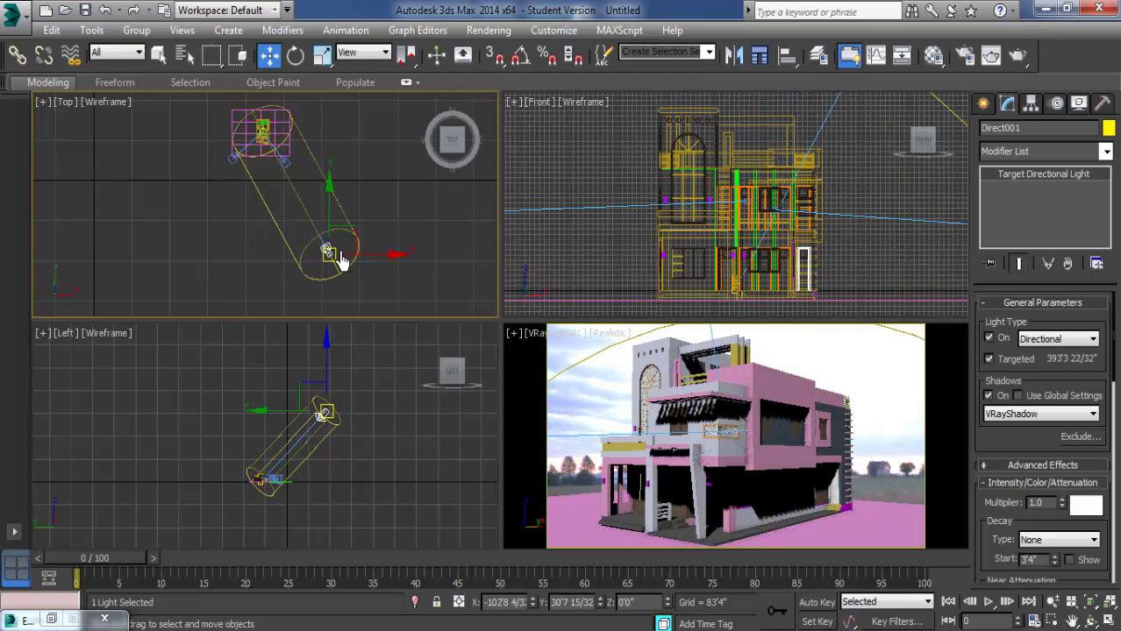
pyautogui.moveTo(330, 415); pyautogui.dragTo(330, 433)
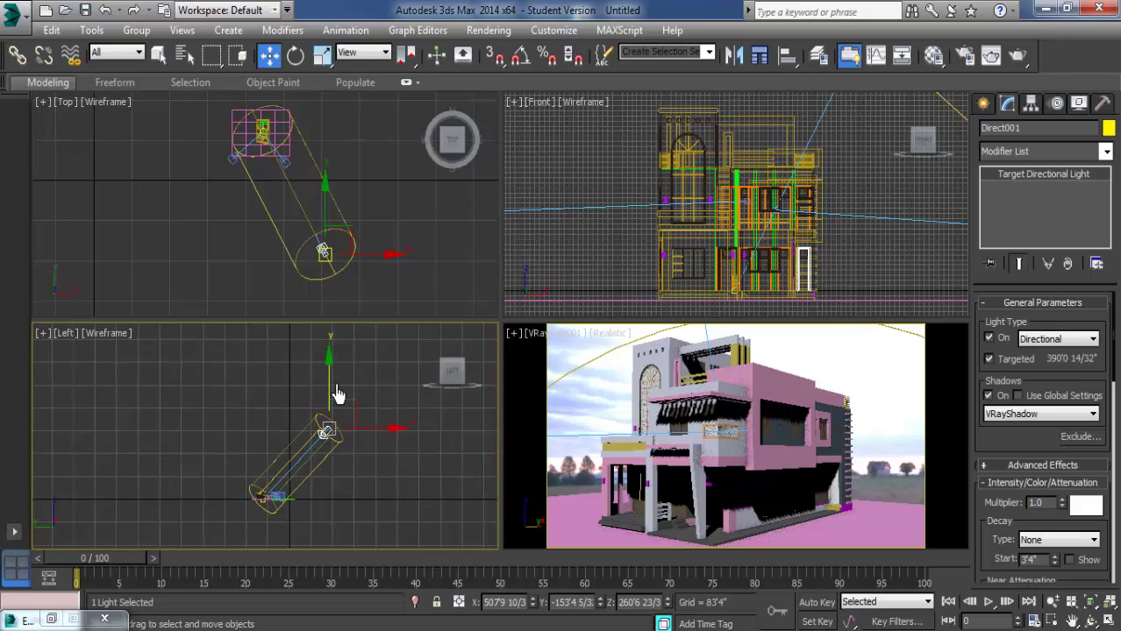
pyautogui.moveTo(338, 395)
pyautogui.mouseDown()
pyautogui.moveTo(328, 375)
pyautogui.moveTo(350, 420)
pyautogui.moveTo(338, 391)
pyautogui.moveTo(344, 358)
pyautogui.moveTo(349, 368)
pyautogui.mouseUp()
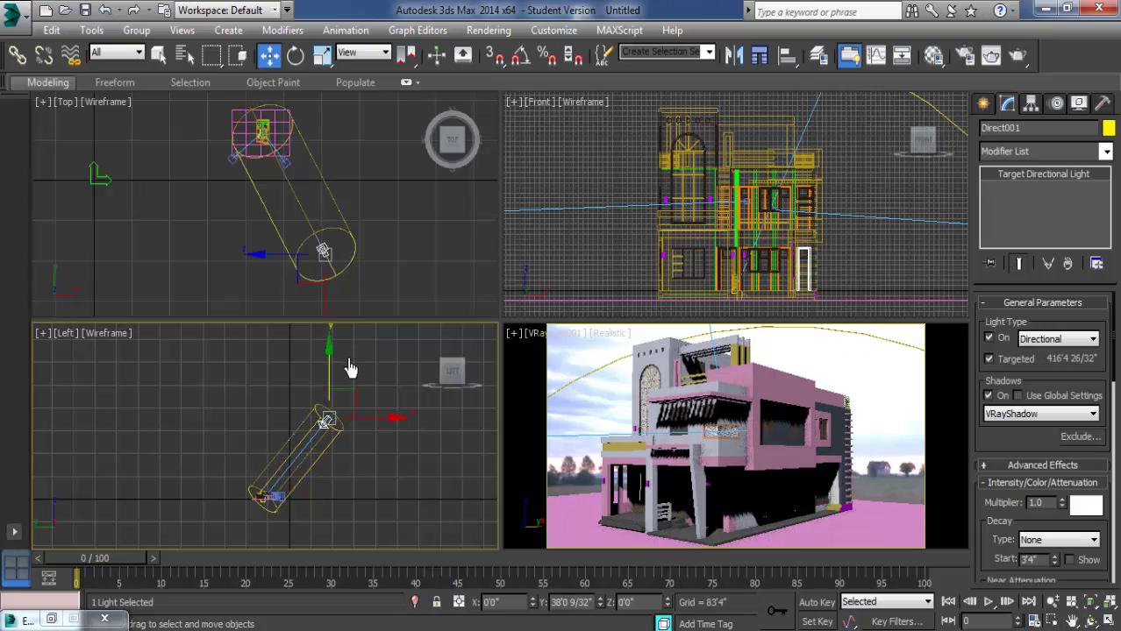
pyautogui.click(419, 261)
pyautogui.click(489, 29)
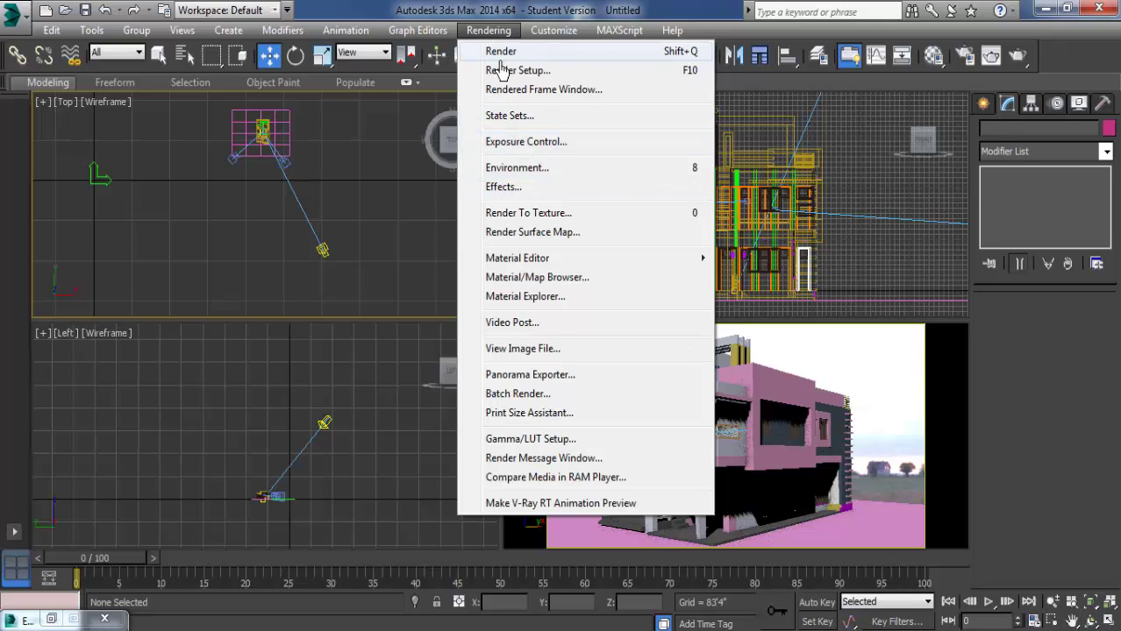
# Step: Change the V-Ray antialiasing image filter from Area to Catmull-Rom in Render Setup
pyautogui.click(498, 72)
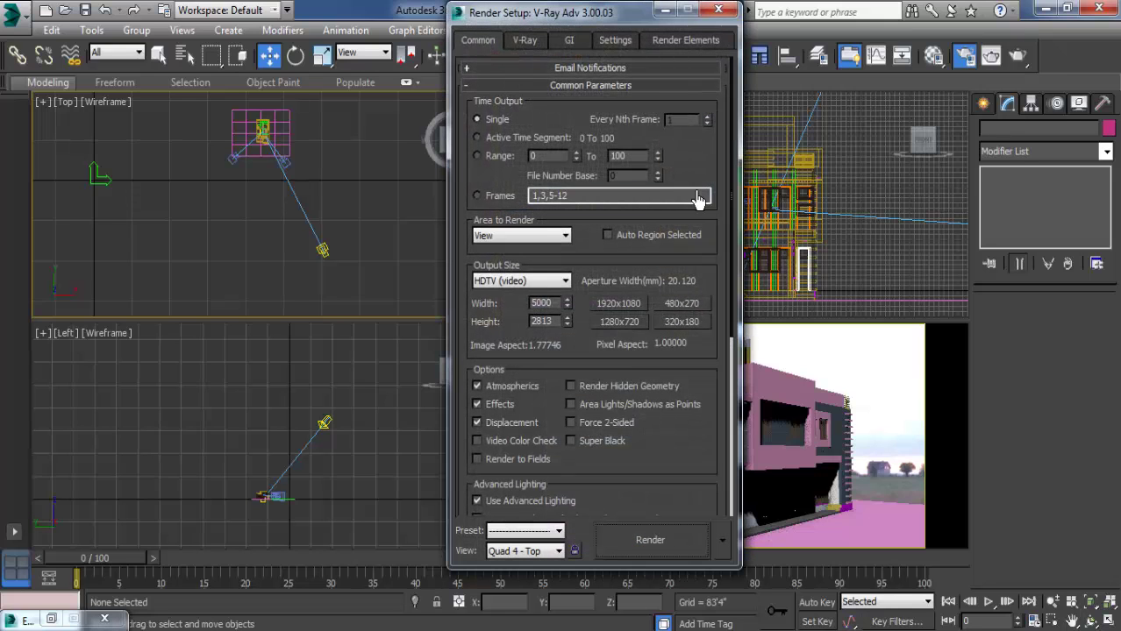
pyautogui.moveTo(579, 18)
pyautogui.mouseDown()
pyautogui.moveTo(795, 79)
pyautogui.moveTo(272, 74)
pyautogui.mouseUp()
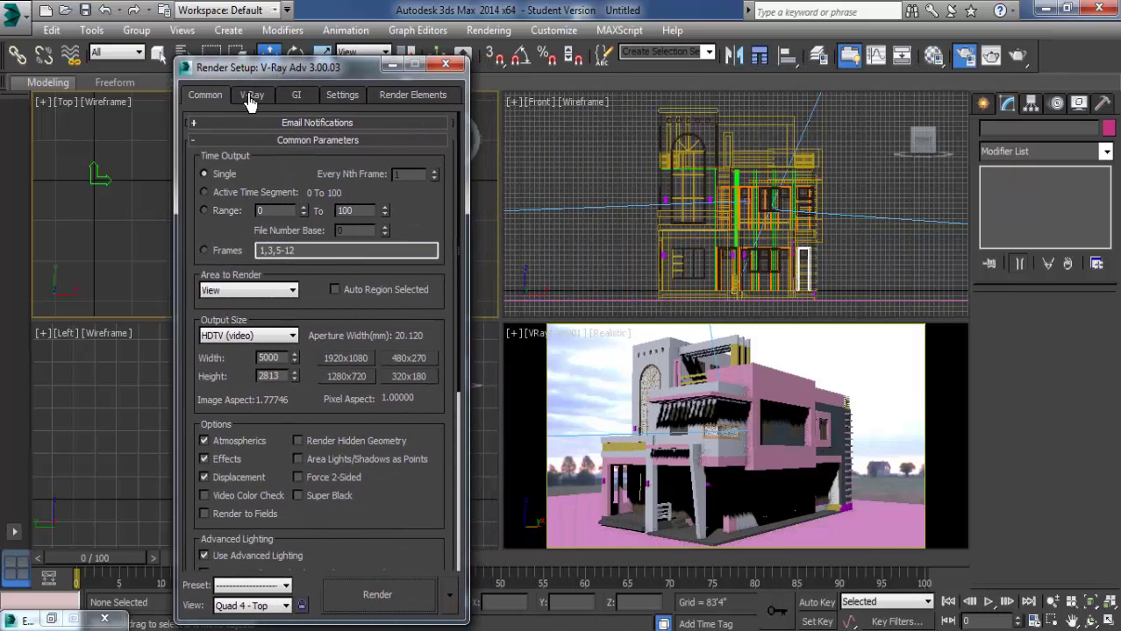
pyautogui.click(252, 97)
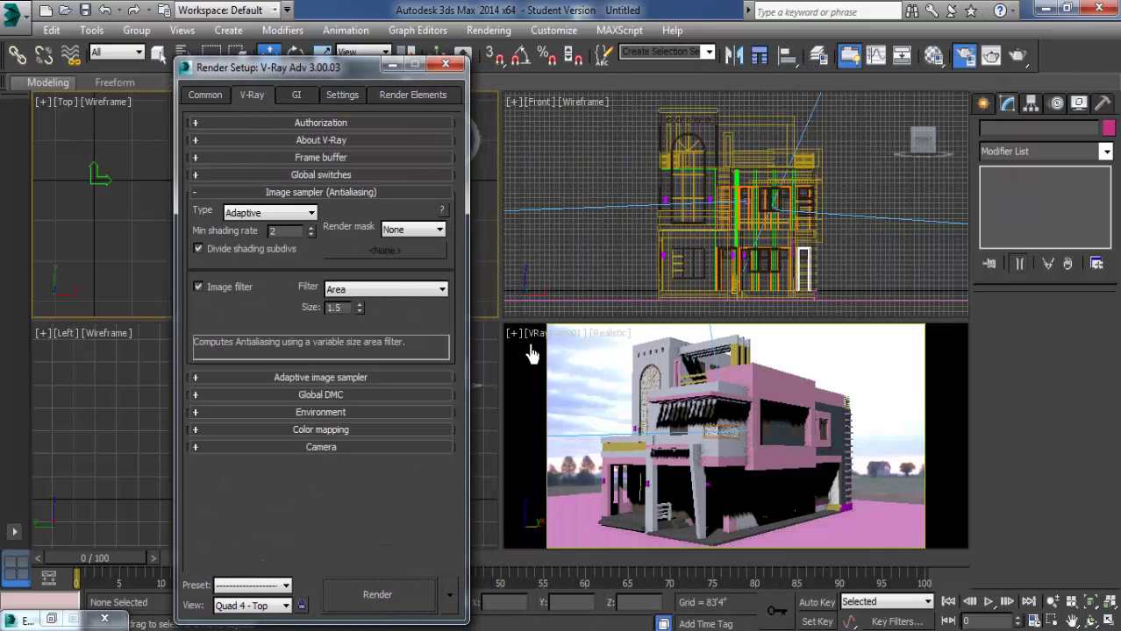
pyautogui.click(416, 294)
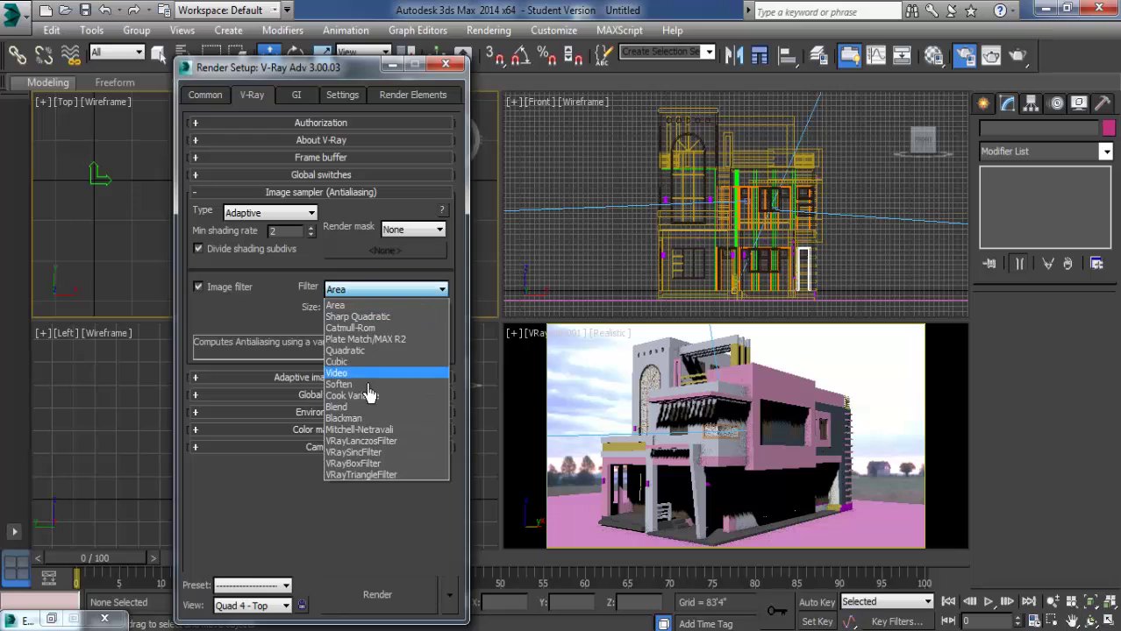
pyautogui.click(357, 326)
# Step: Expand the Adaptive image sampler, Global DMC and Environment rollouts
pyautogui.click(280, 378)
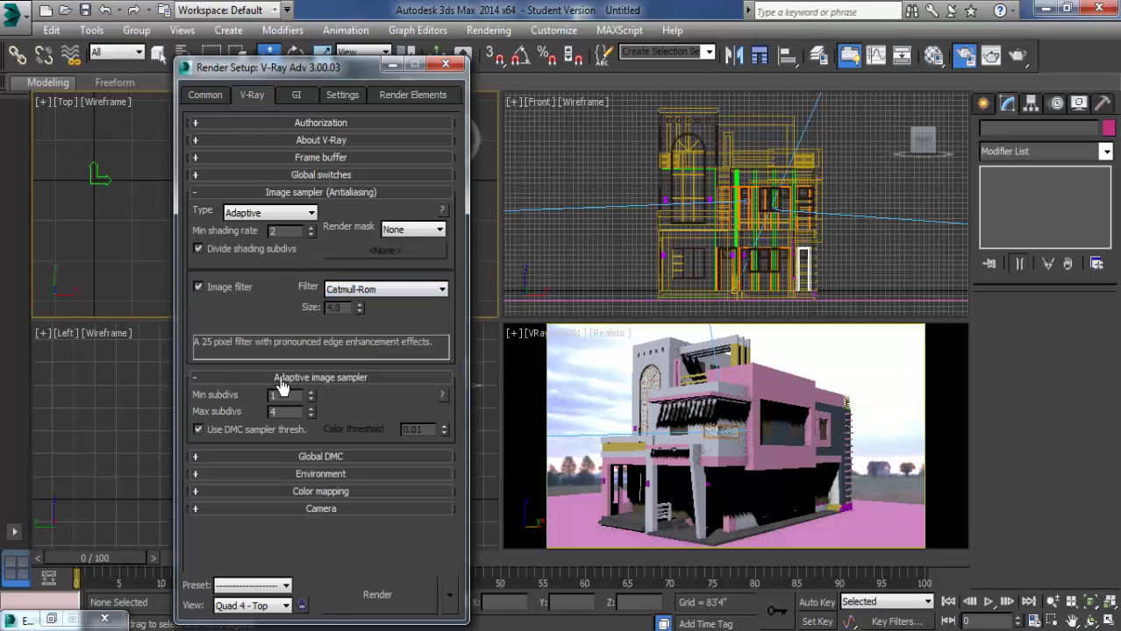
pyautogui.click(338, 457)
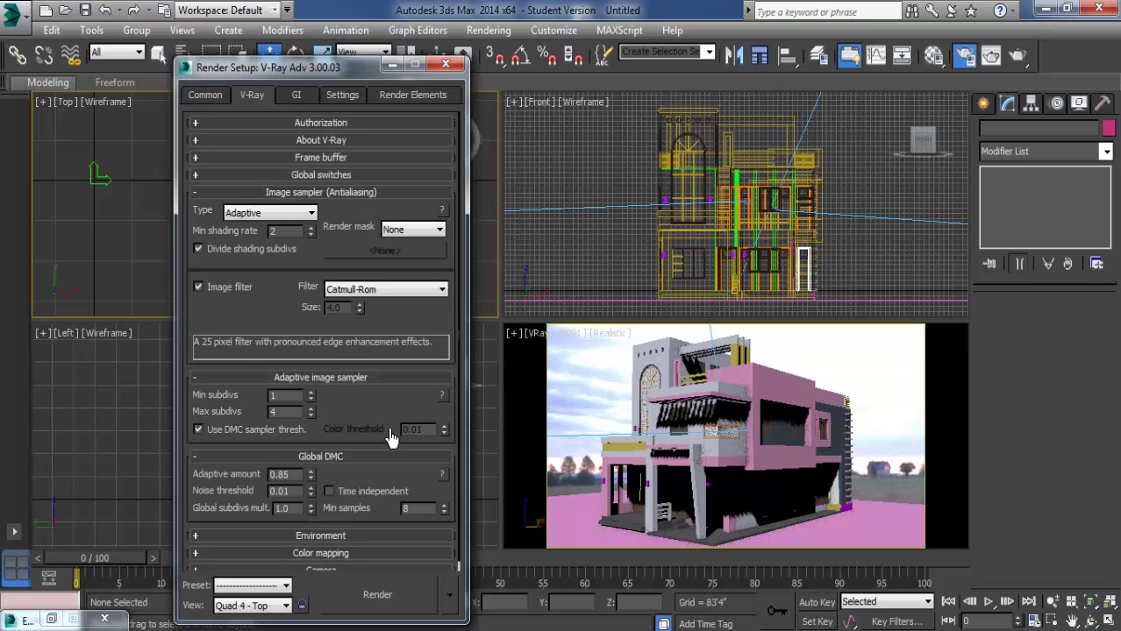
pyautogui.scroll(-1, 390, 443)
pyautogui.click(338, 528)
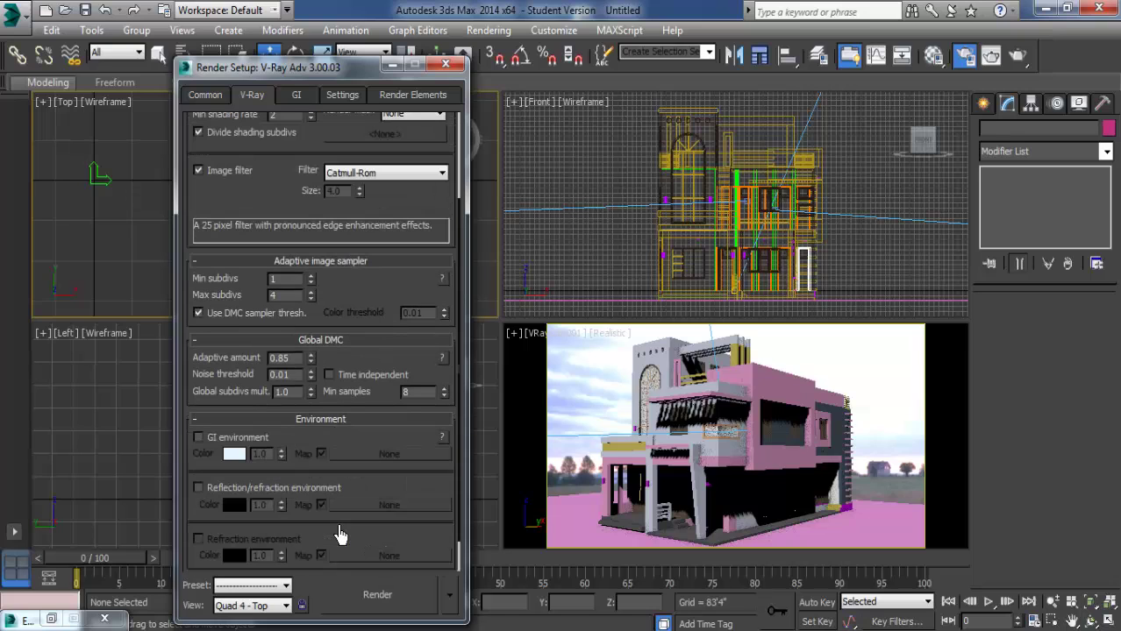
# Step: Enable GI with Light cache as the secondary engine and ambient occlusion on
pyautogui.click(299, 96)
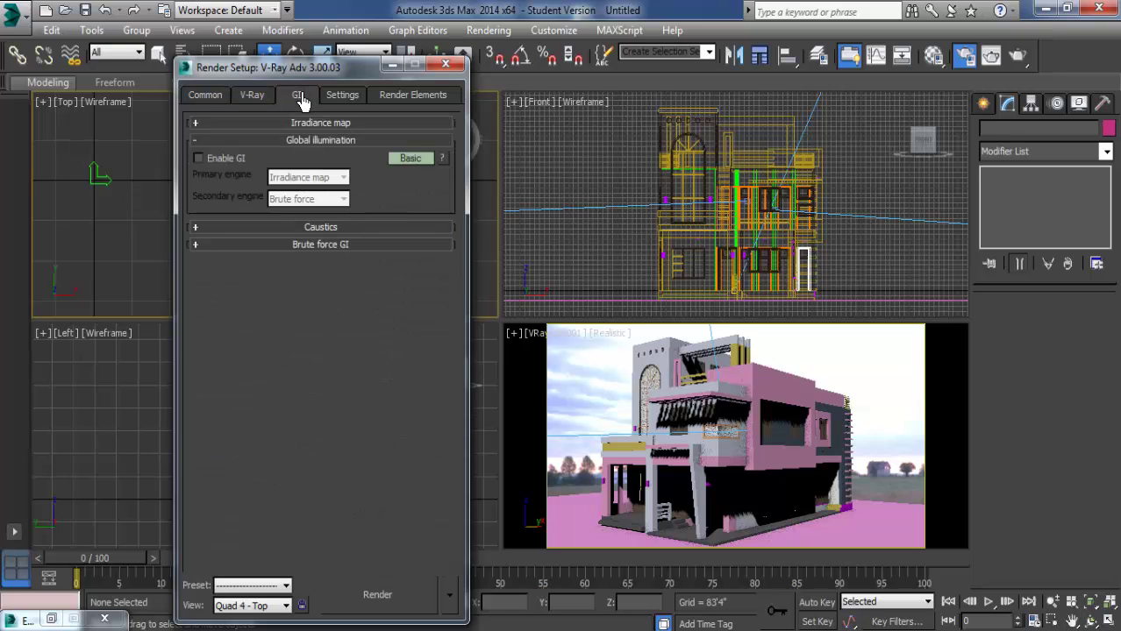
pyautogui.click(198, 158)
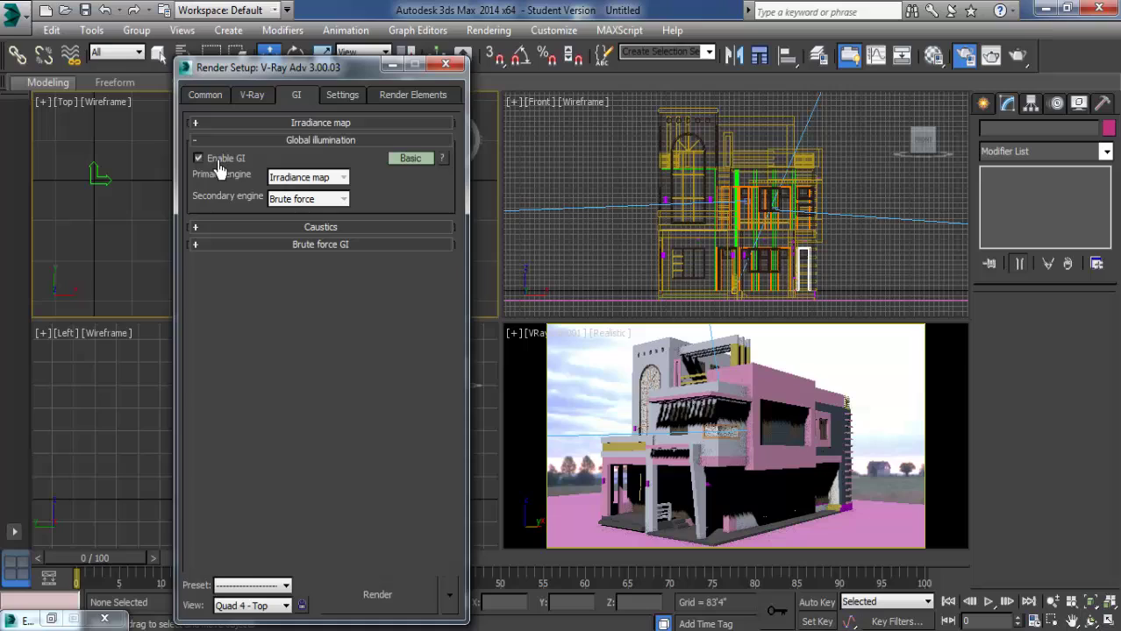
pyautogui.click(410, 164)
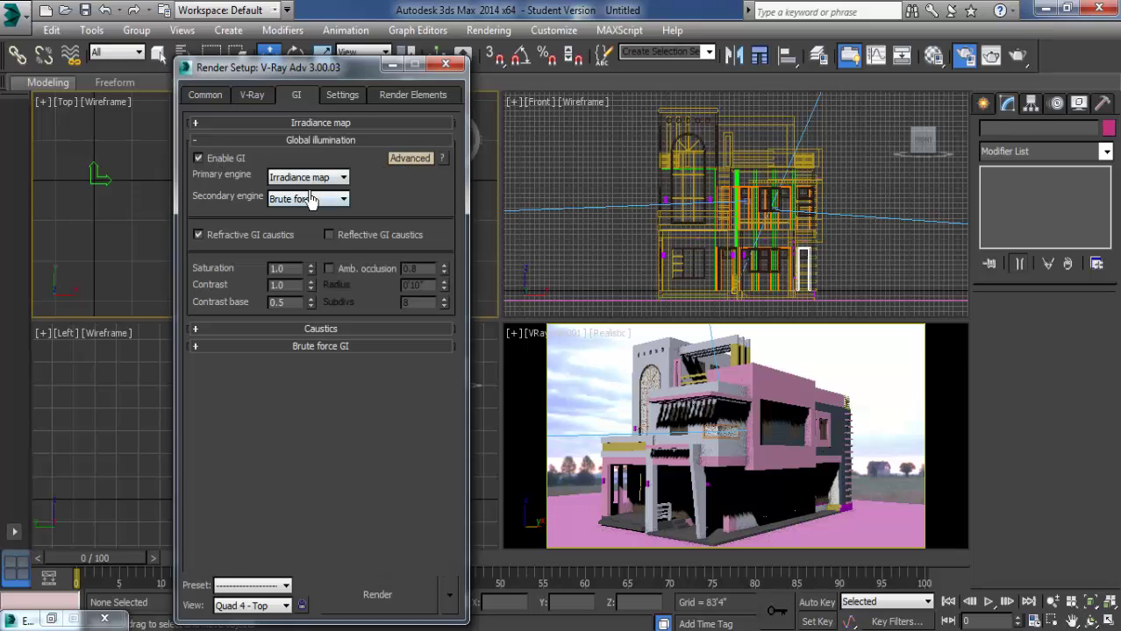
pyautogui.click(312, 200)
pyautogui.click(301, 250)
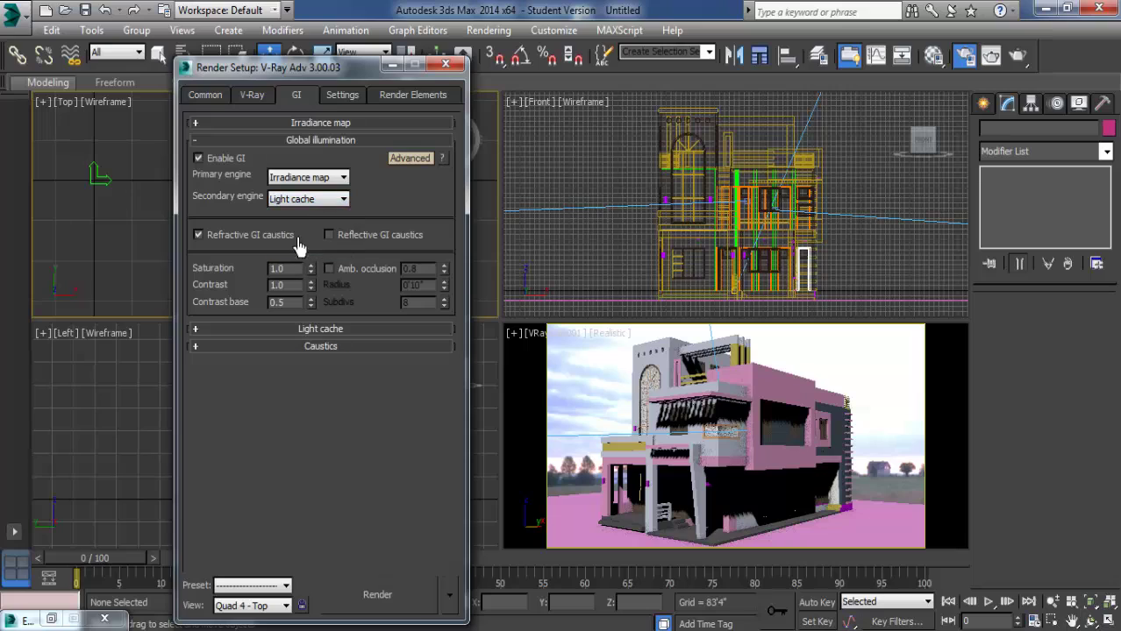
pyautogui.click(310, 201)
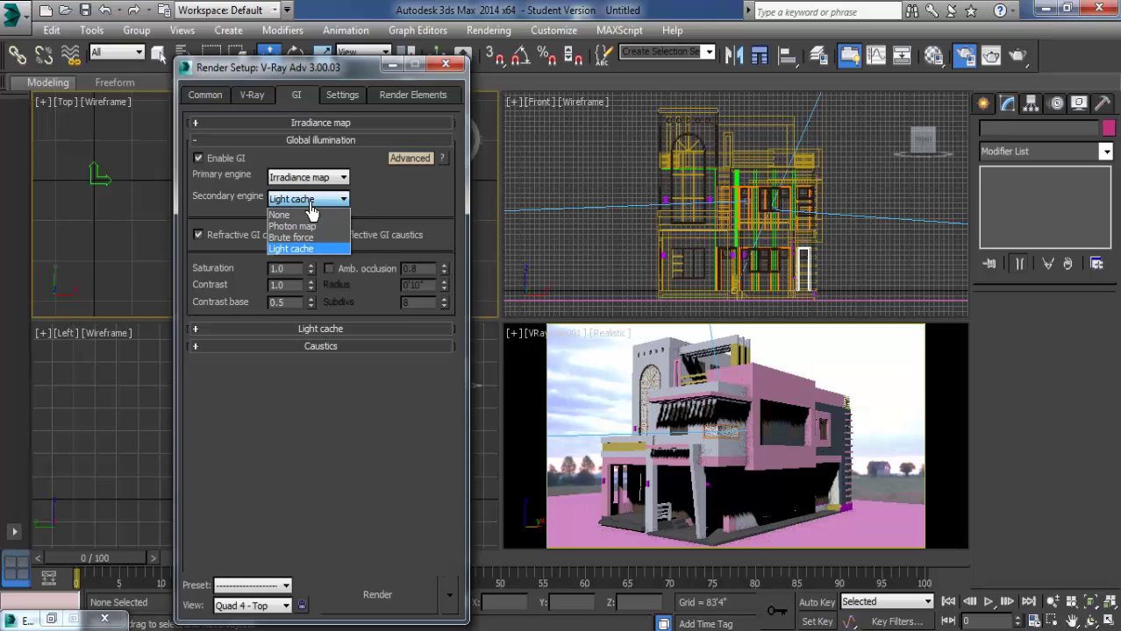
pyautogui.click(289, 250)
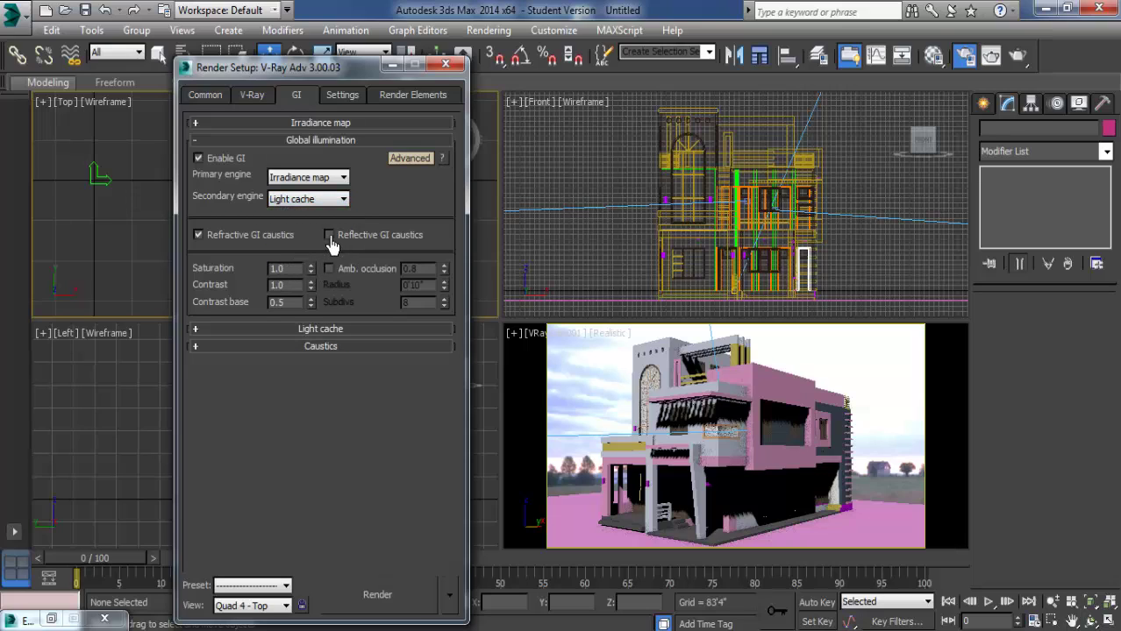
pyautogui.click(329, 270)
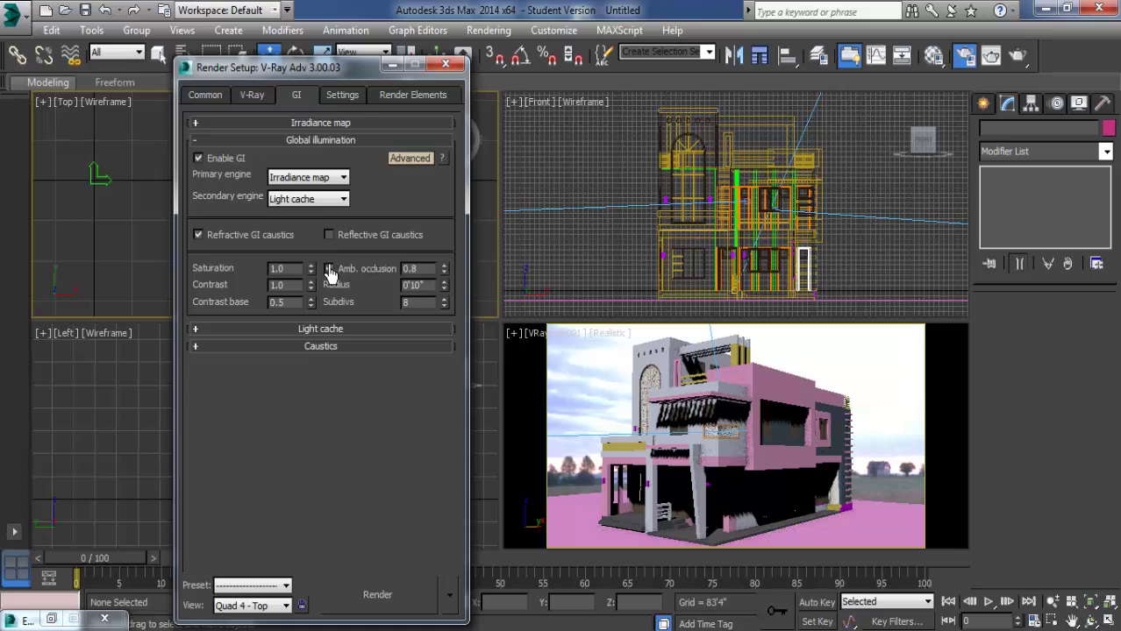
# Step: Set the Light cache subdivs to 600
pyautogui.click(343, 331)
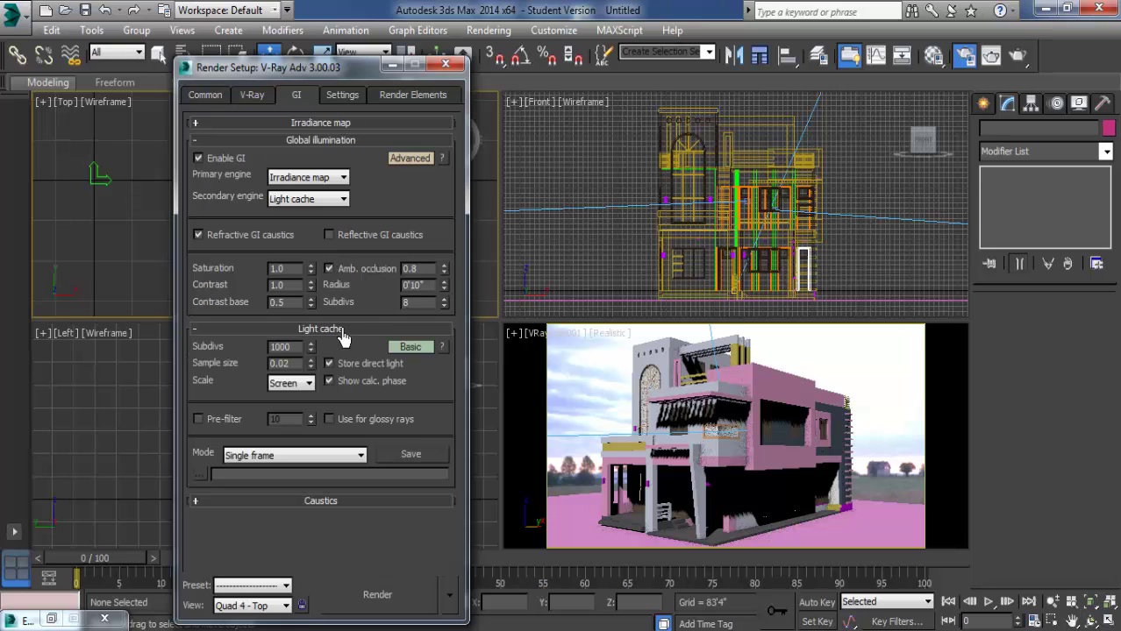
pyautogui.doubleClick(289, 348)
pyautogui.write('600')
pyautogui.click(411, 348)
pyautogui.scroll(-1, 237, 424)
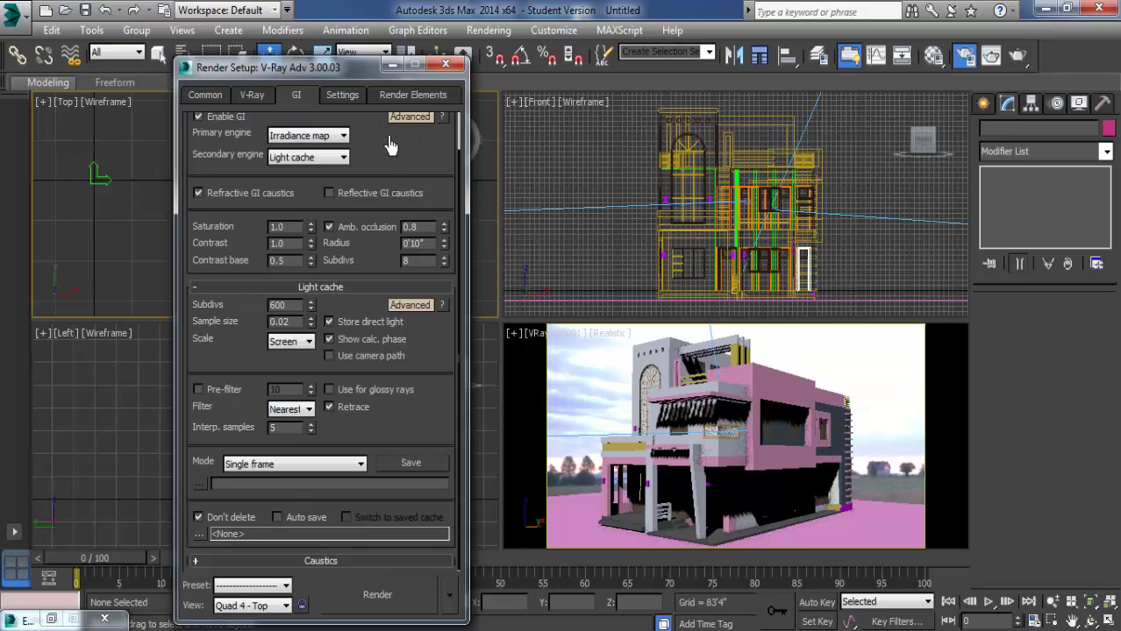
# Step: Check the System settings (44000 MB dynamic memory), review the other tabs, and close Render Setup
pyautogui.click(343, 96)
pyautogui.click(409, 159)
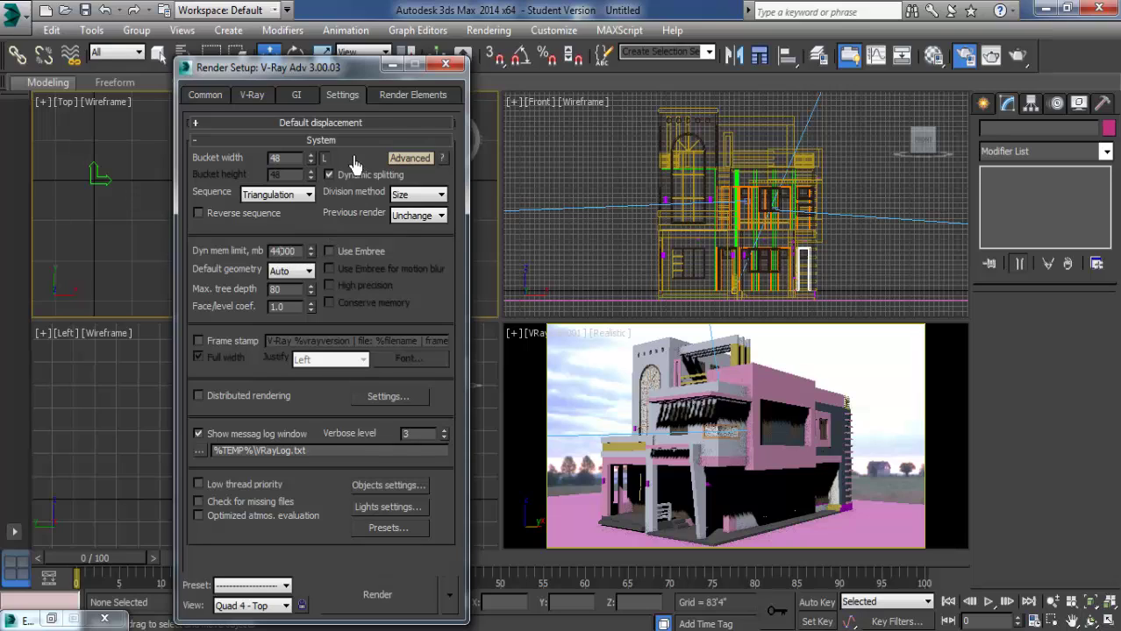
pyautogui.click(382, 103)
pyautogui.click(338, 98)
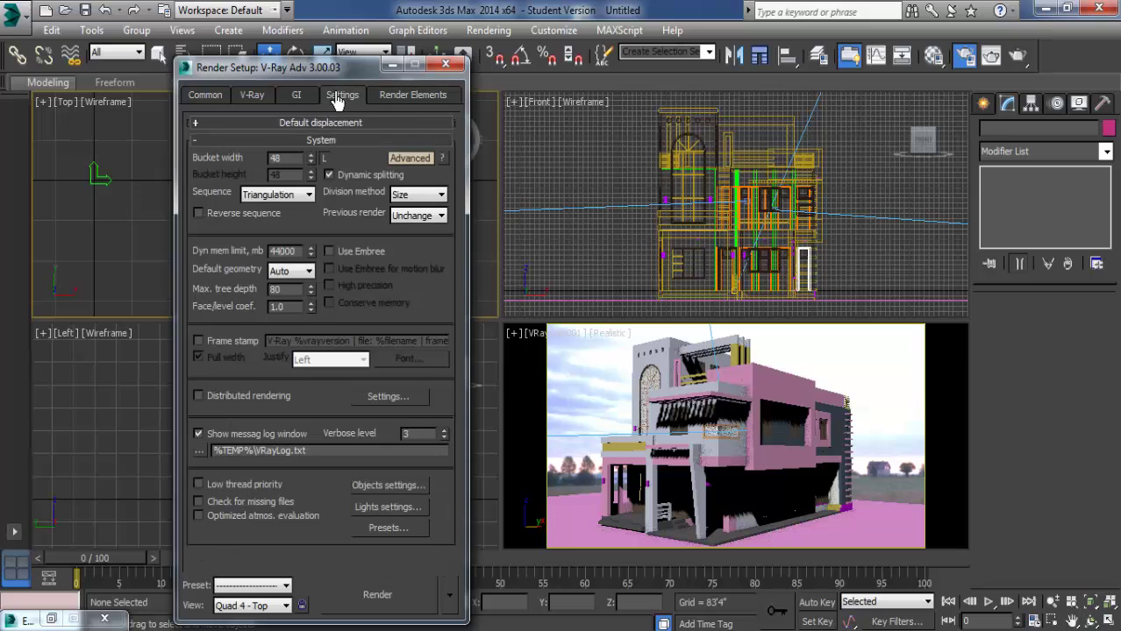
pyautogui.click(284, 102)
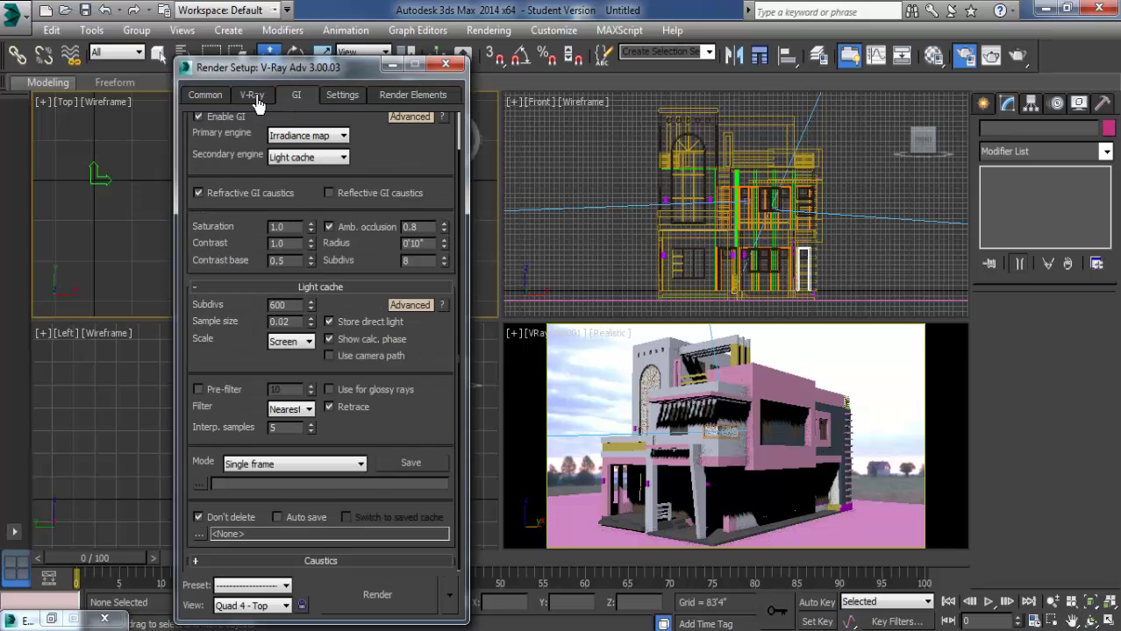
pyautogui.click(253, 96)
pyautogui.click(207, 104)
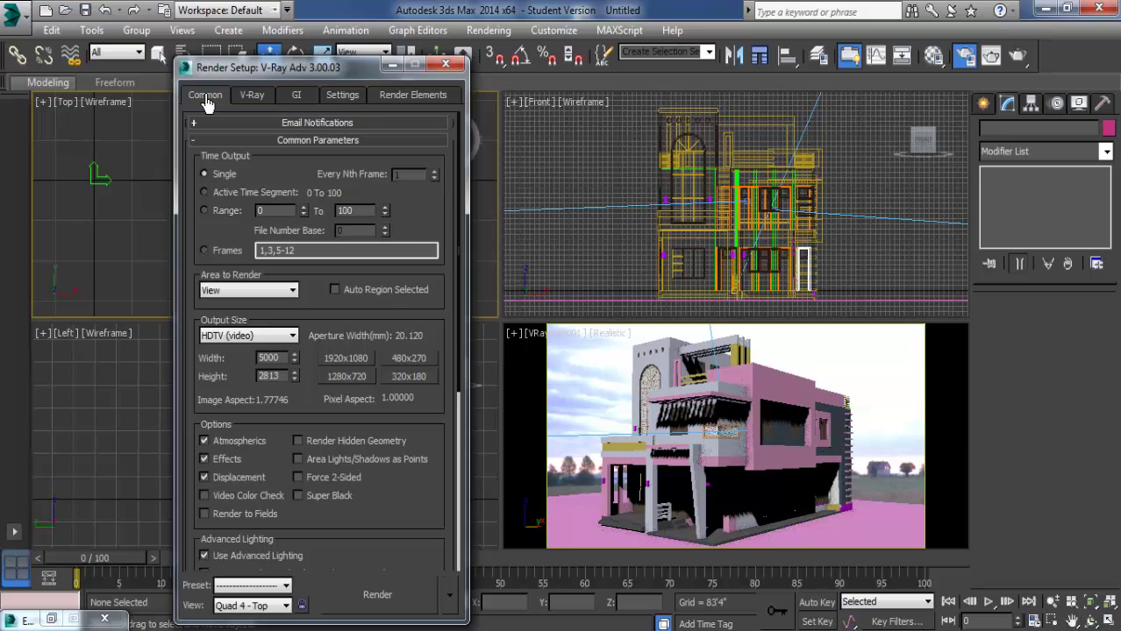
pyautogui.click(444, 66)
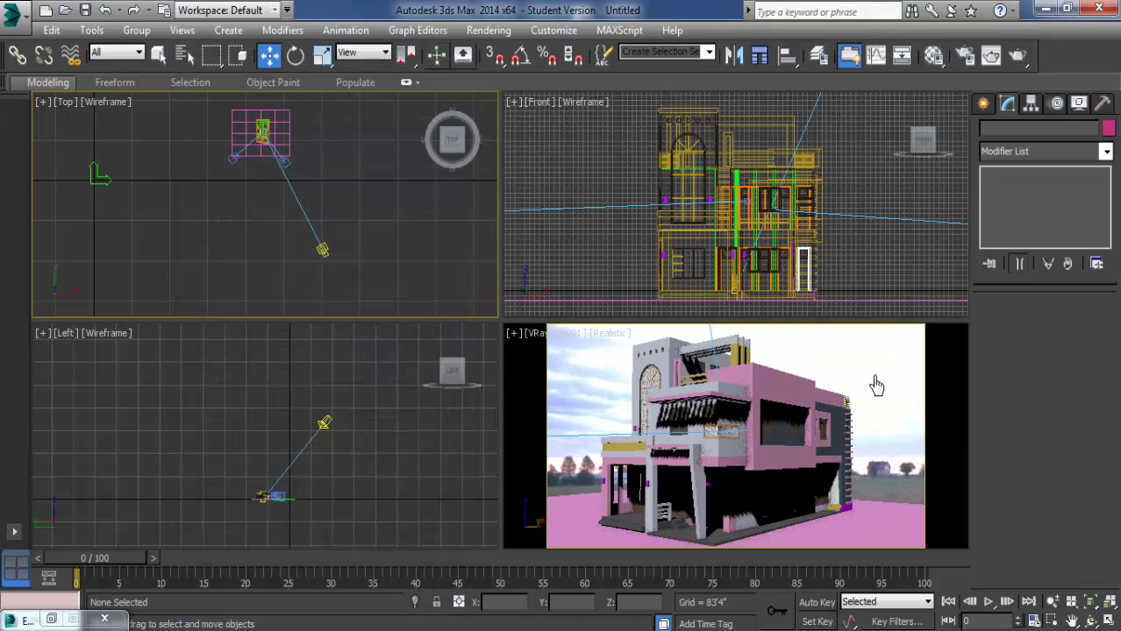
# Step: Start a production V-Ray render of the pink house from VRayCam001
pyautogui.click(991, 57)
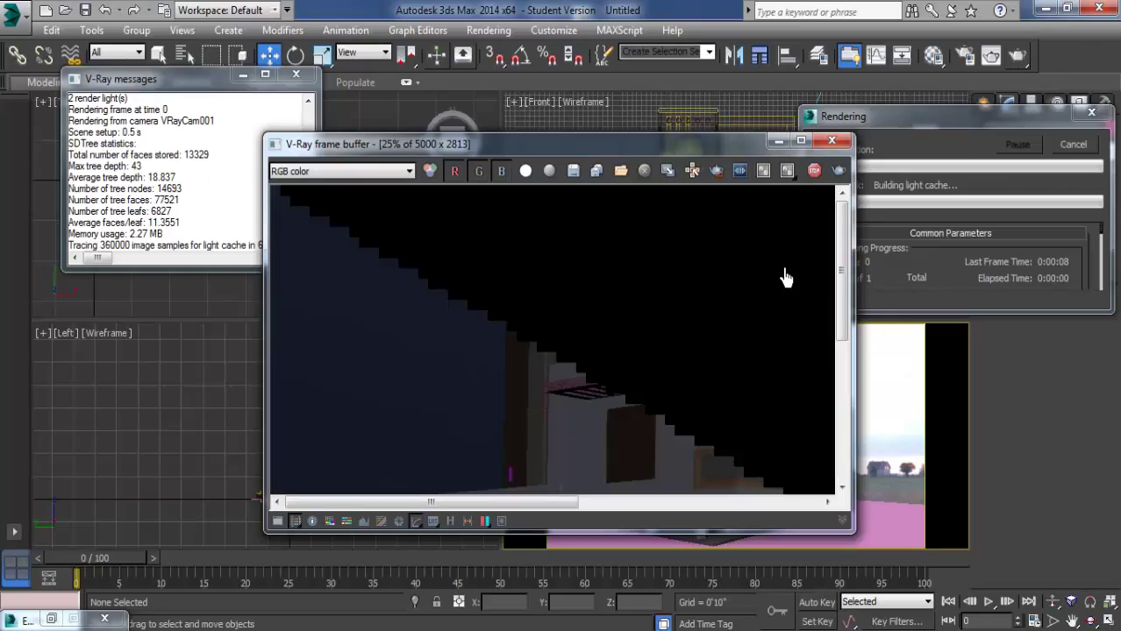
pyautogui.scroll(-1, 744, 316)
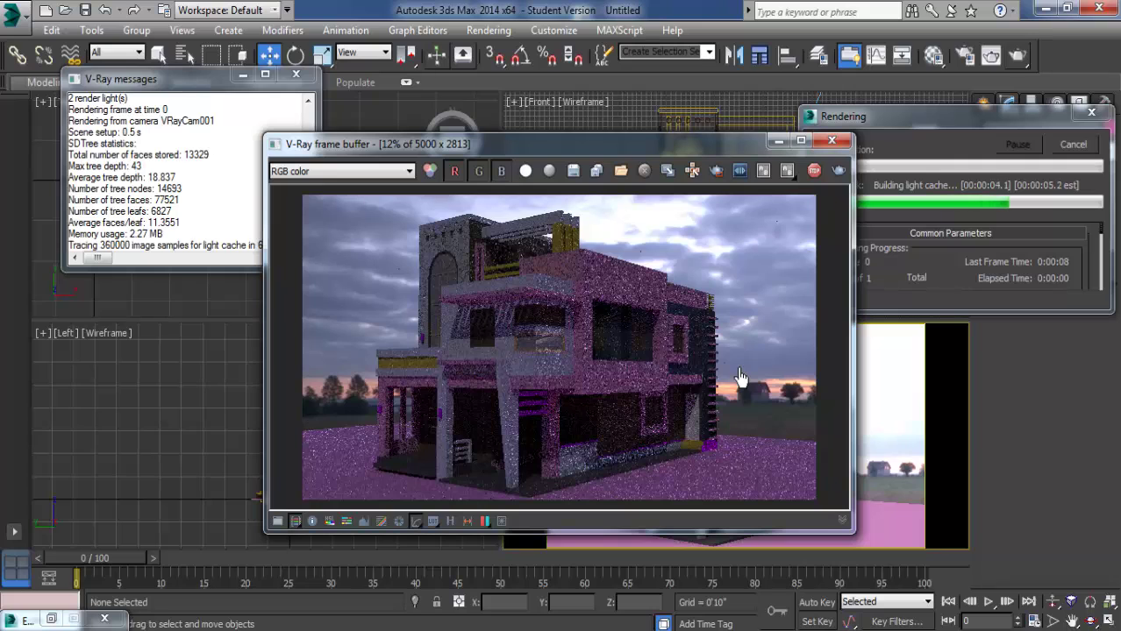
pyautogui.scroll(1, 561, 359)
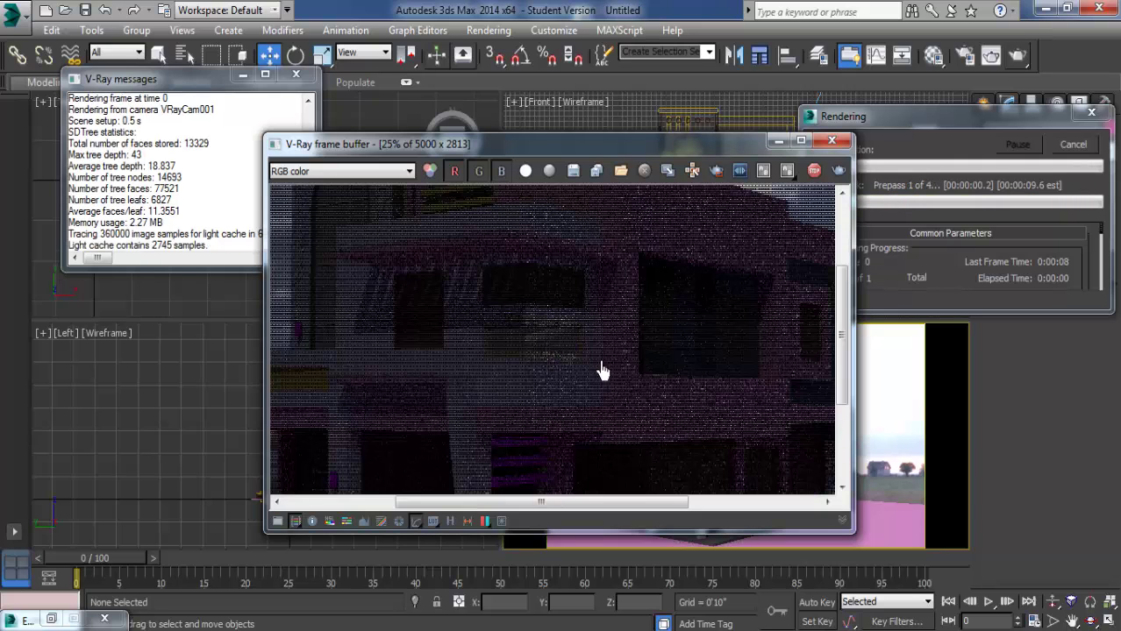
pyautogui.scroll(-1, 585, 378)
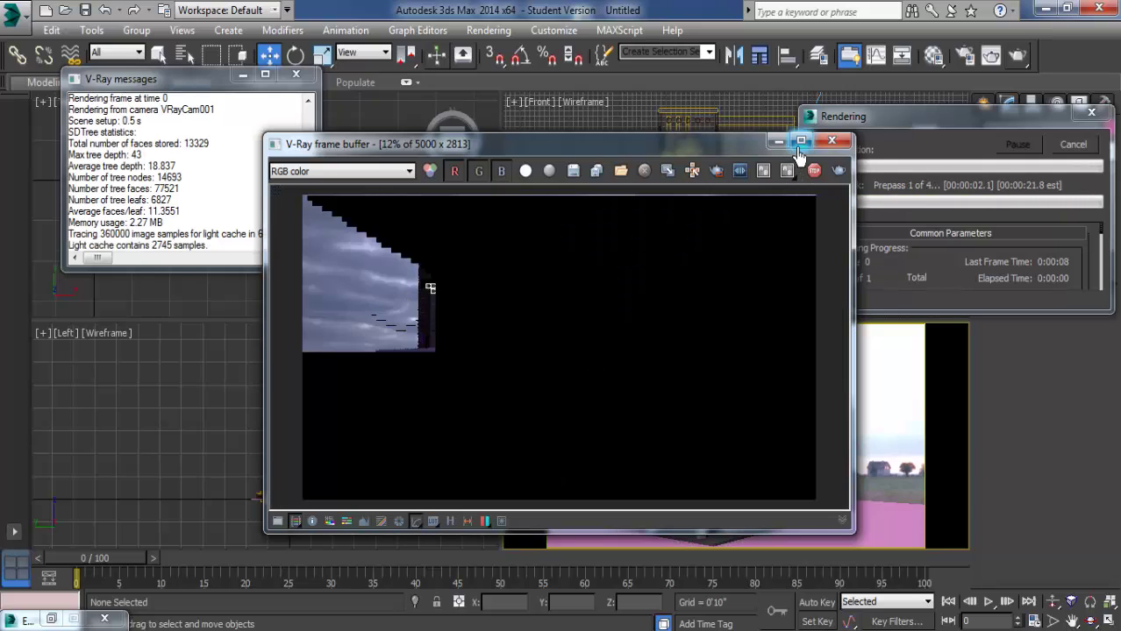
# Step: Maximize the V-Ray frame buffer, zoom in, and turn on region rendering
pyautogui.click(800, 140)
pyautogui.scroll(1, 639, 329)
pyautogui.scroll(1, 588, 325)
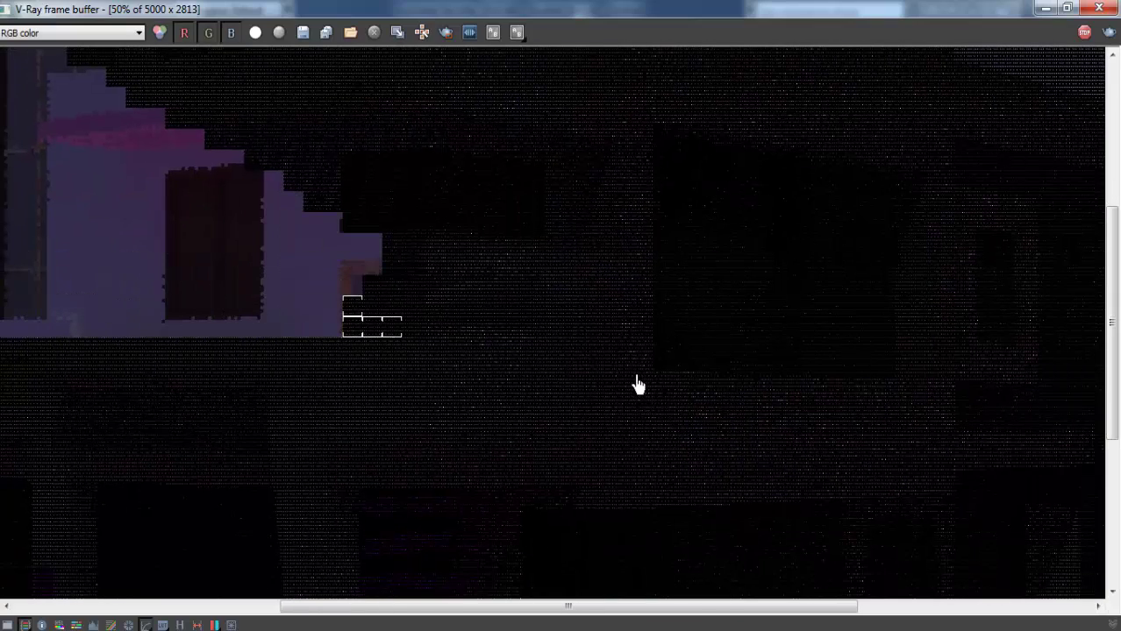
pyautogui.moveTo(413, 338)
pyautogui.mouseDown(button='middle')
pyautogui.moveTo(538, 318)
pyautogui.moveTo(491, 364)
pyautogui.mouseUp(button='middle')
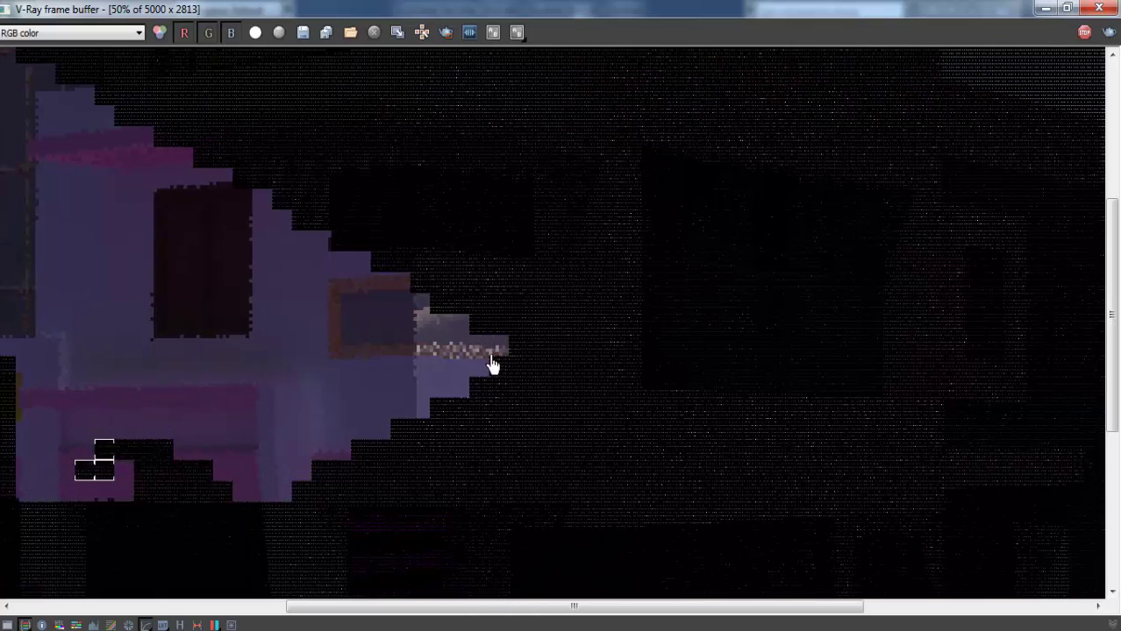
pyautogui.click(447, 32)
# Step: Mark a region around the bay window corner and re-render only that region
pyautogui.moveTo(323, 227)
pyautogui.mouseDown()
pyautogui.moveTo(520, 405)
pyautogui.moveTo(619, 419)
pyautogui.mouseUp()
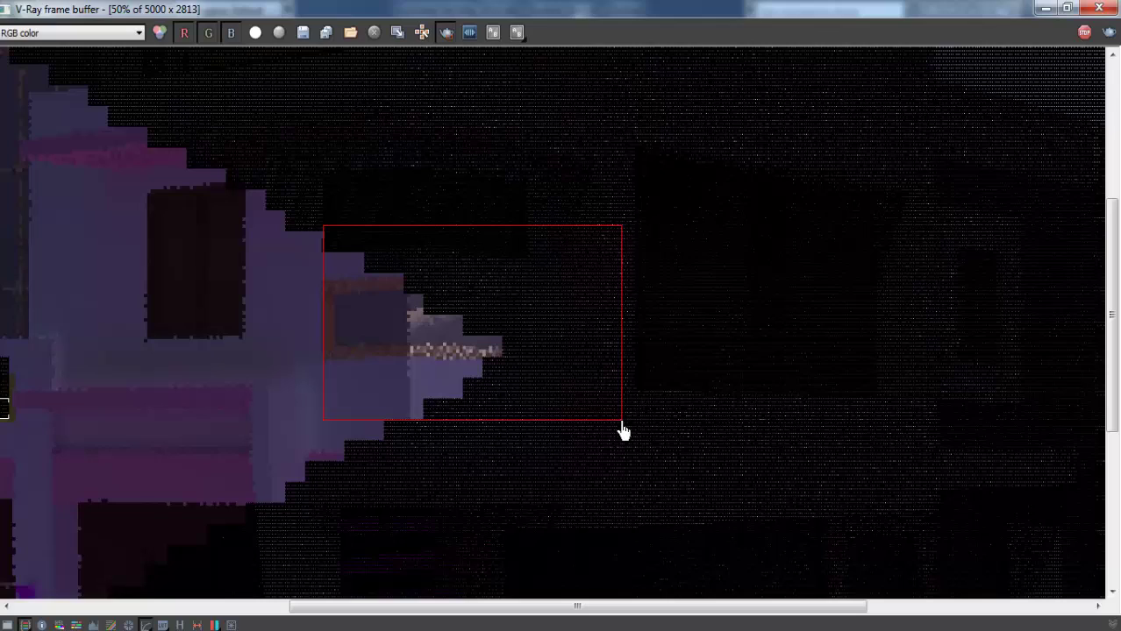
pyautogui.click(1109, 33)
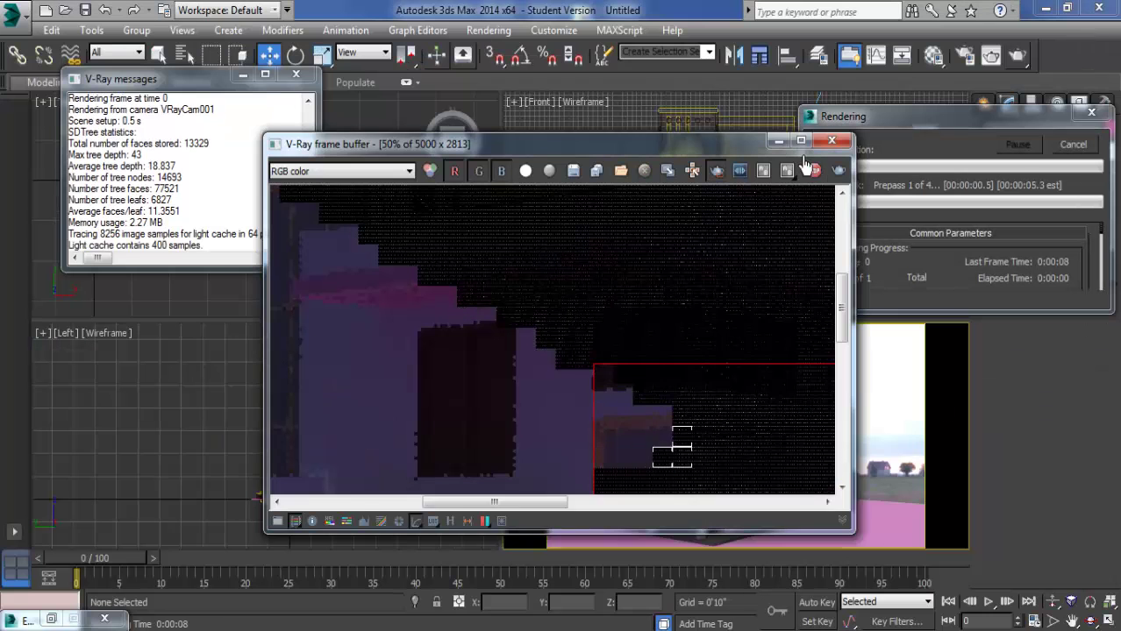
pyautogui.click(801, 141)
pyautogui.scroll(2, 450, 337)
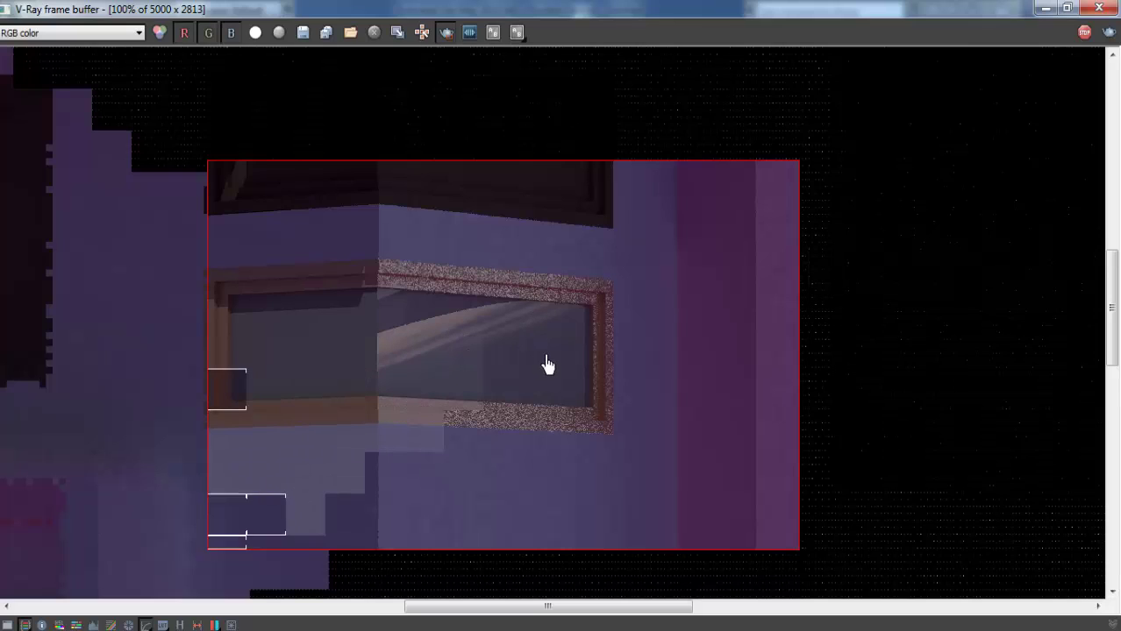
# Step: Zoom and pan the frame buffer to inspect the rendered wooden window frame and glass
pyautogui.hscroll(2, 521, 439)
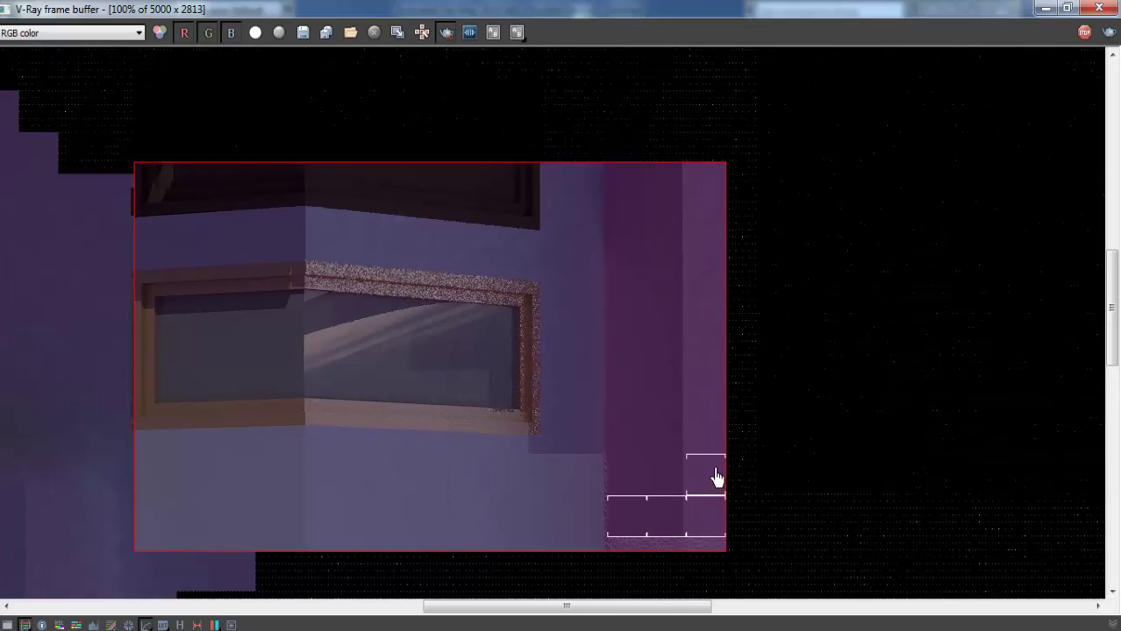
pyautogui.moveTo(719, 478); pyautogui.dragTo(666, 363)
pyautogui.scroll(1, 676, 441)
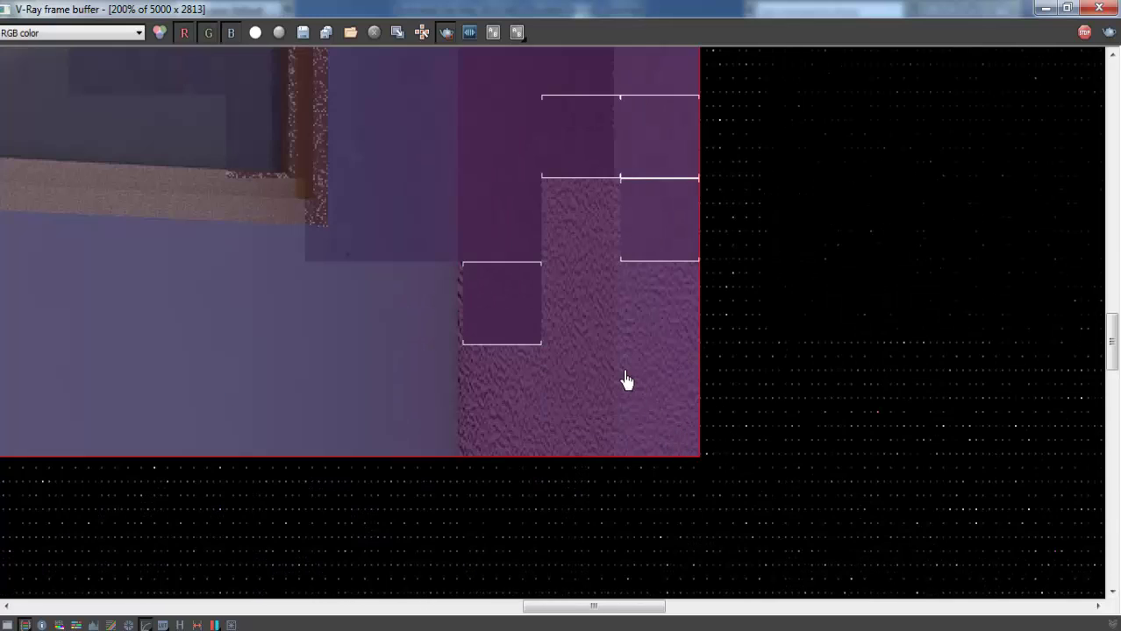
pyautogui.scroll(-1, 674, 443)
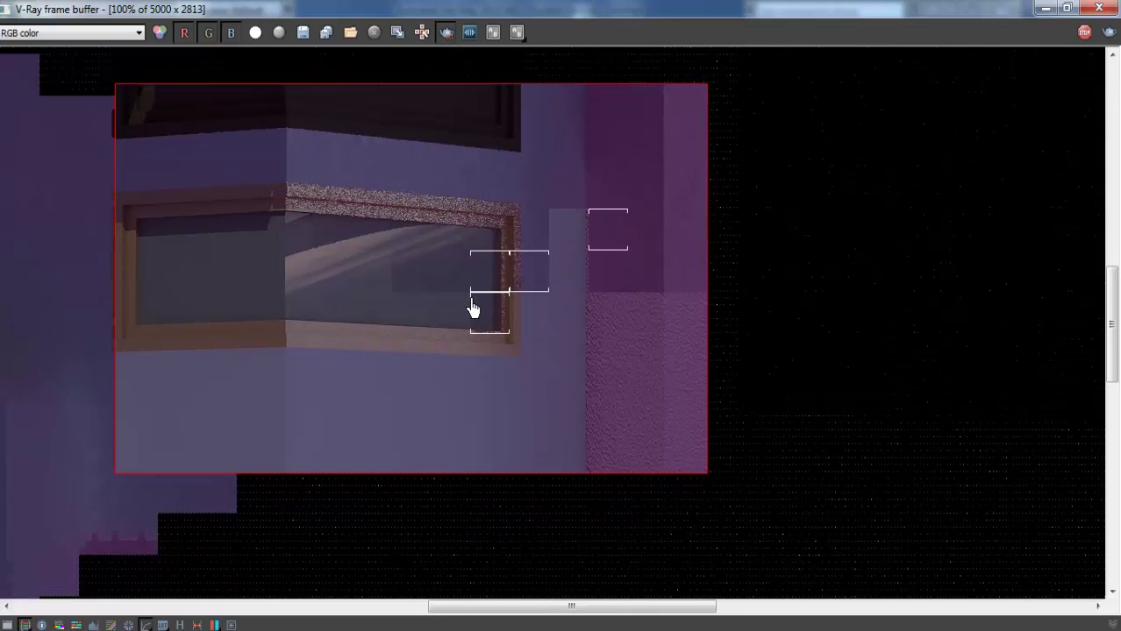
pyautogui.moveTo(508, 341); pyautogui.dragTo(557, 320)
pyautogui.scroll(1, 558, 320)
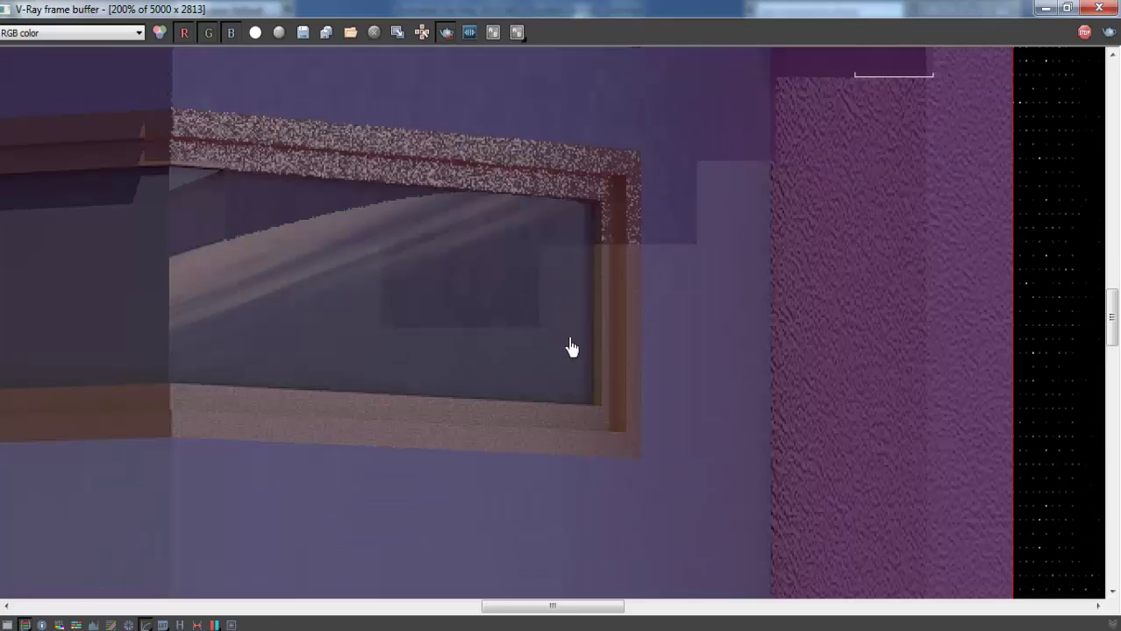
pyautogui.scroll(-1, 625, 381)
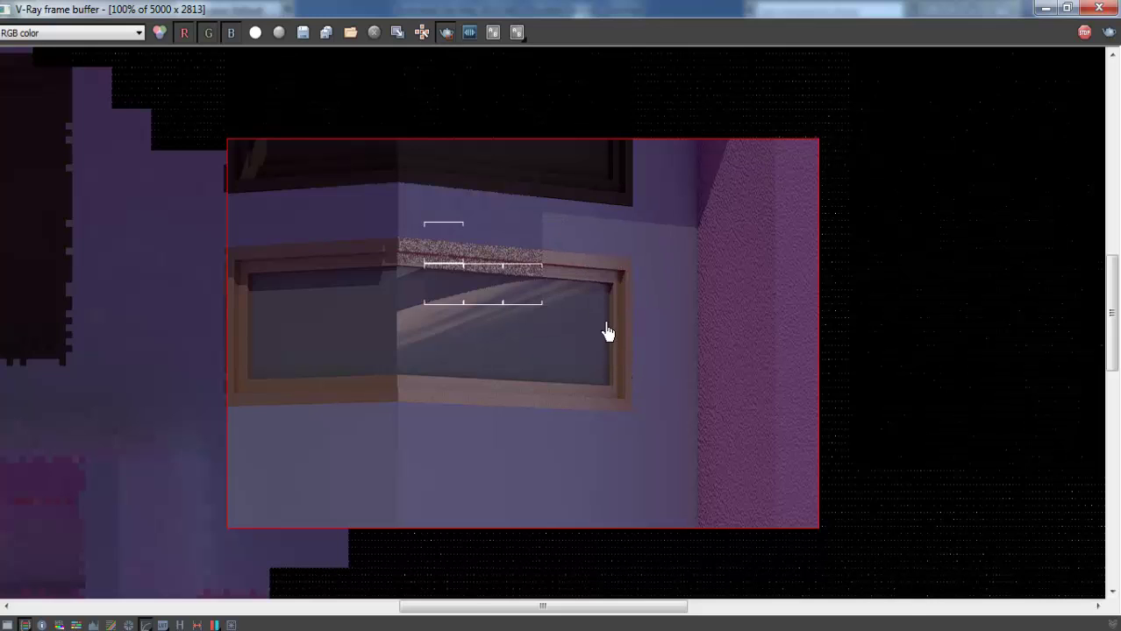
pyautogui.scroll(1, 605, 328)
pyautogui.scroll(-1, 765, 395)
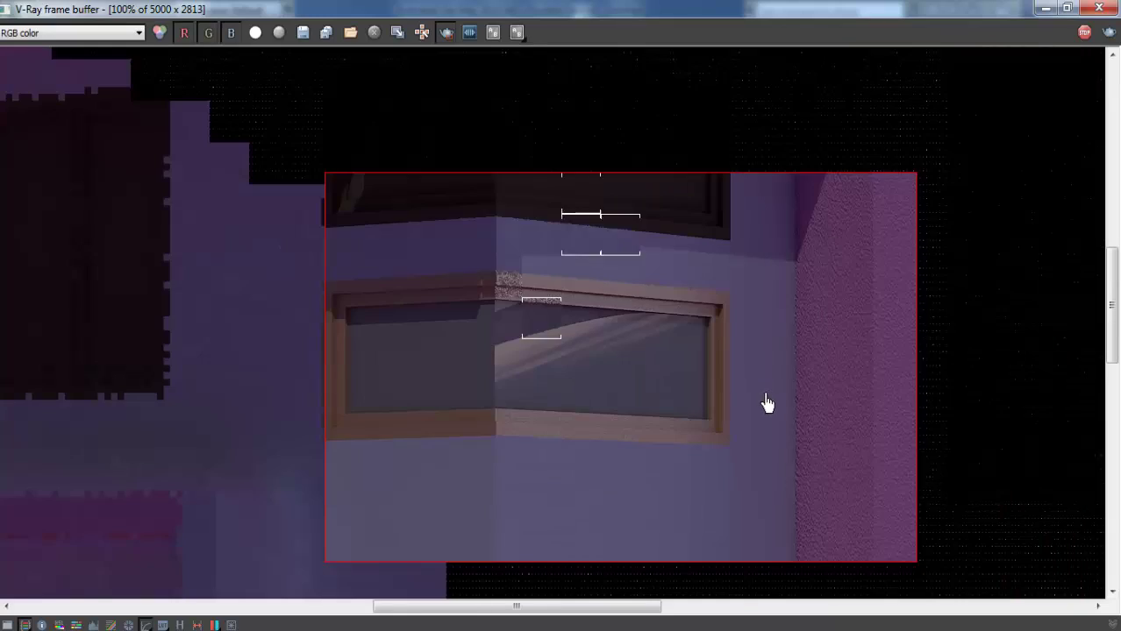
pyautogui.scroll(-1, 789, 421)
pyautogui.moveTo(684, 383); pyautogui.dragTo(662, 369, button='middle')
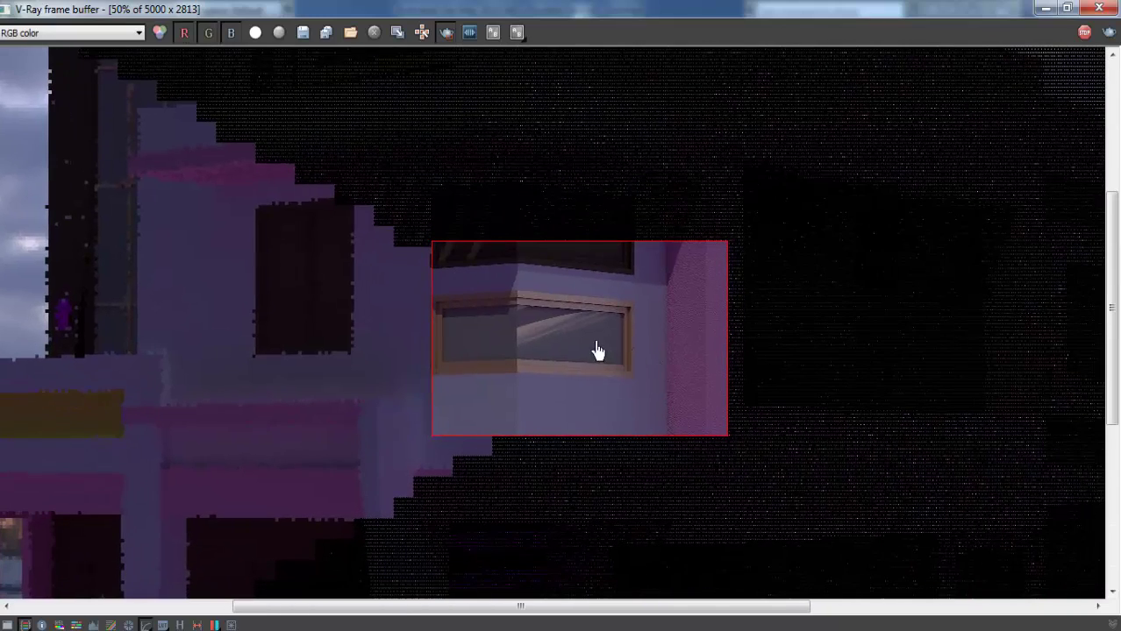
pyautogui.moveTo(533, 311)
pyautogui.mouseDown(button='middle')
pyautogui.moveTo(503, 290)
pyautogui.moveTo(513, 237)
pyautogui.mouseUp(button='middle')
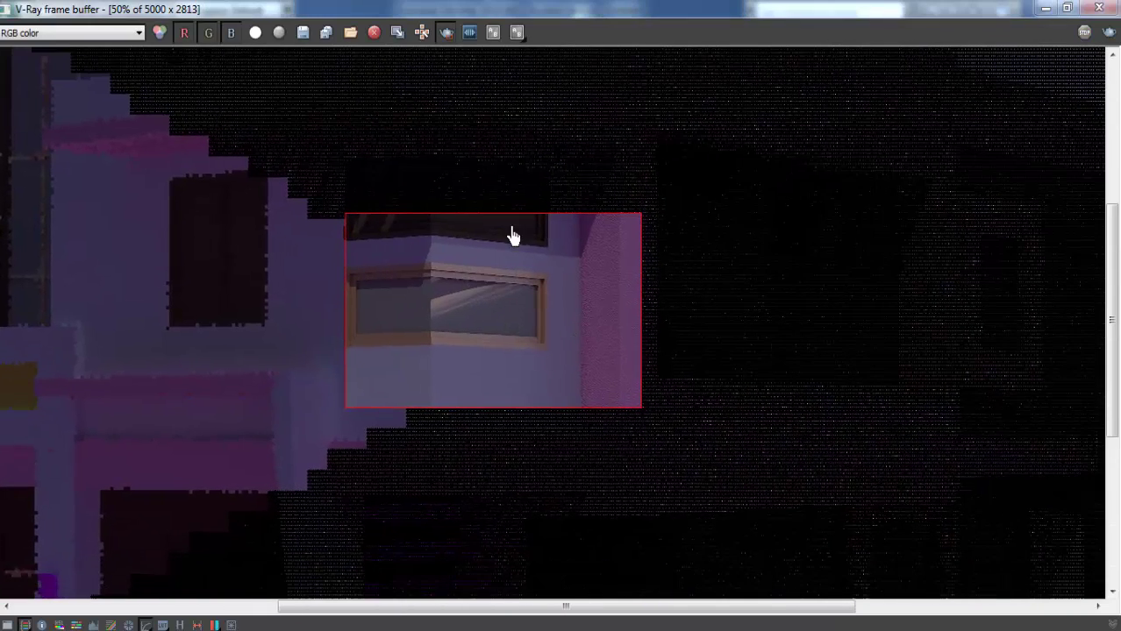
# Step: Turn off region rendering and re-render the full frame, zoomed out to 25%
pyautogui.click(444, 35)
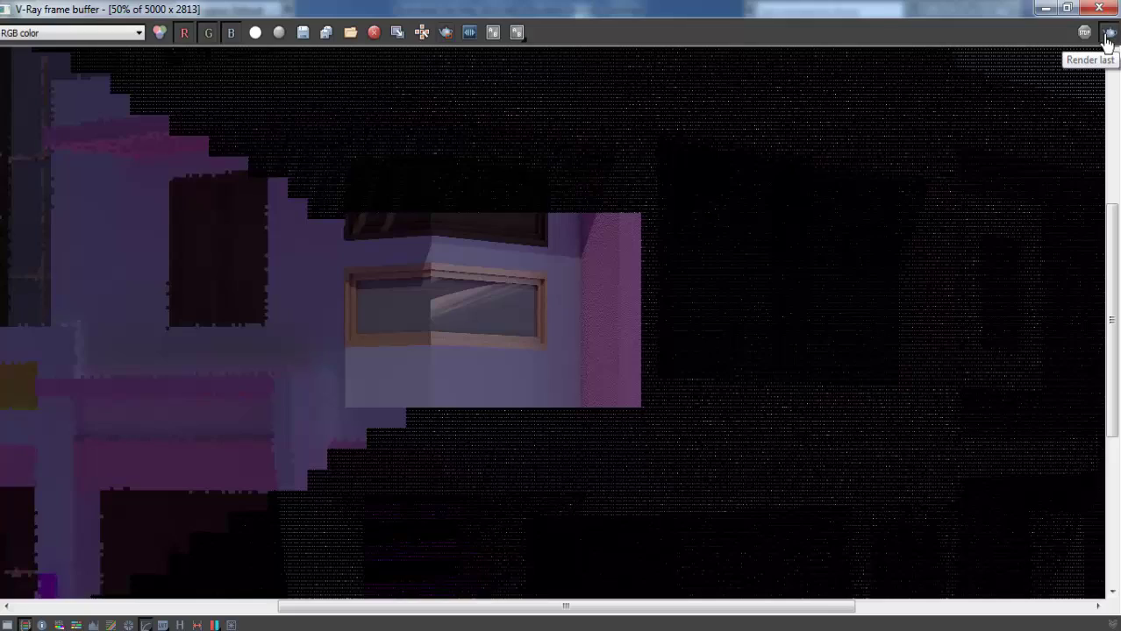
pyautogui.click(1107, 35)
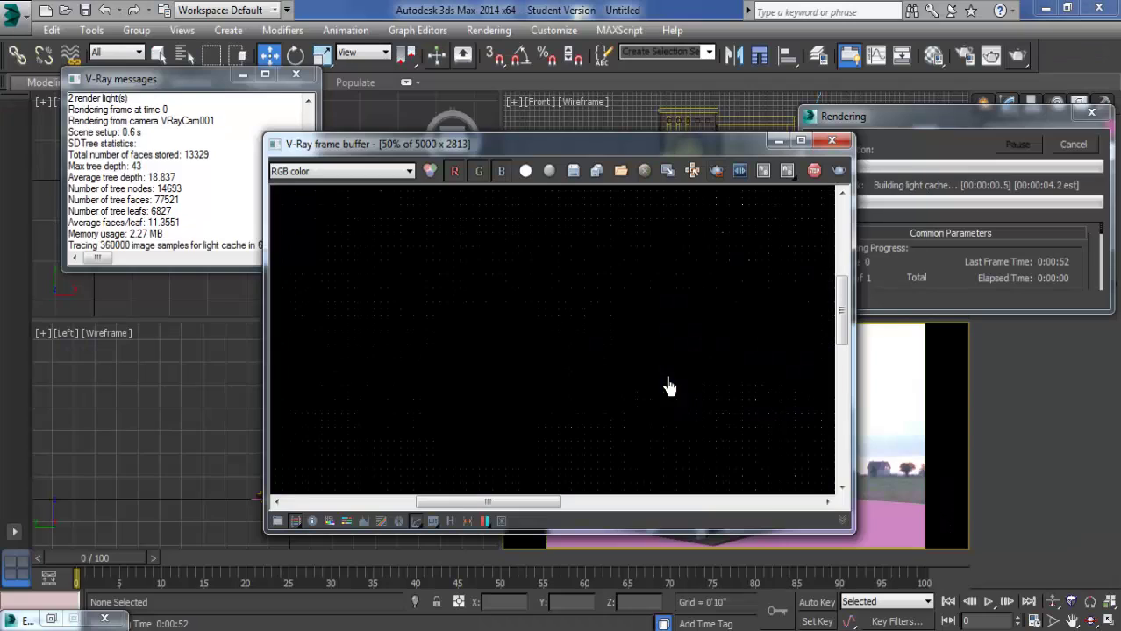
pyautogui.click(801, 143)
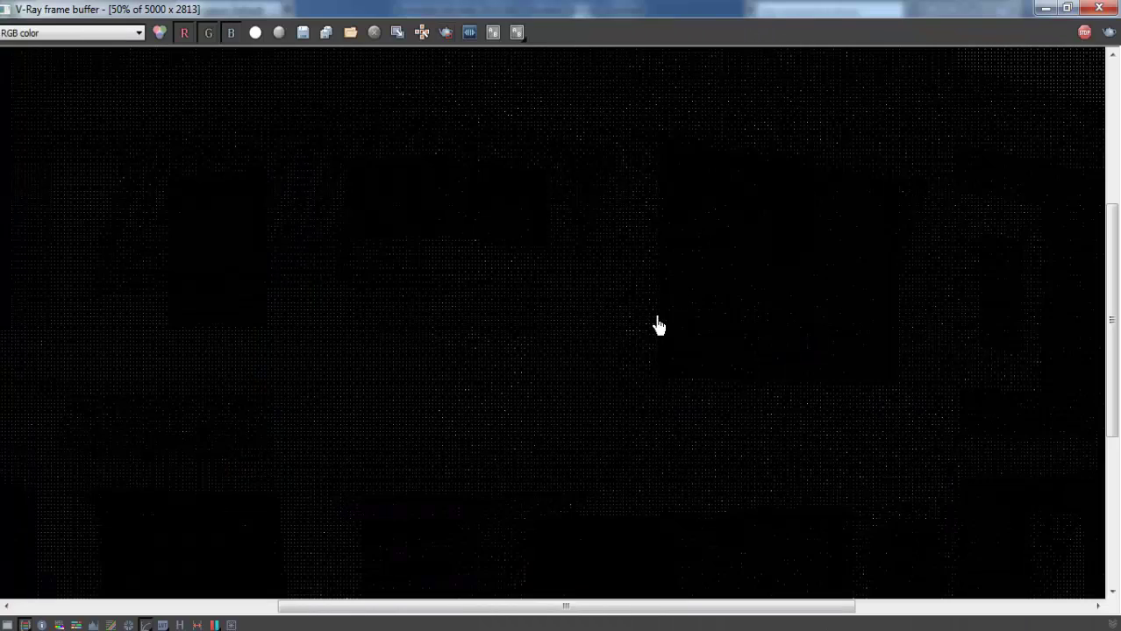
pyautogui.scroll(-1, 658, 326)
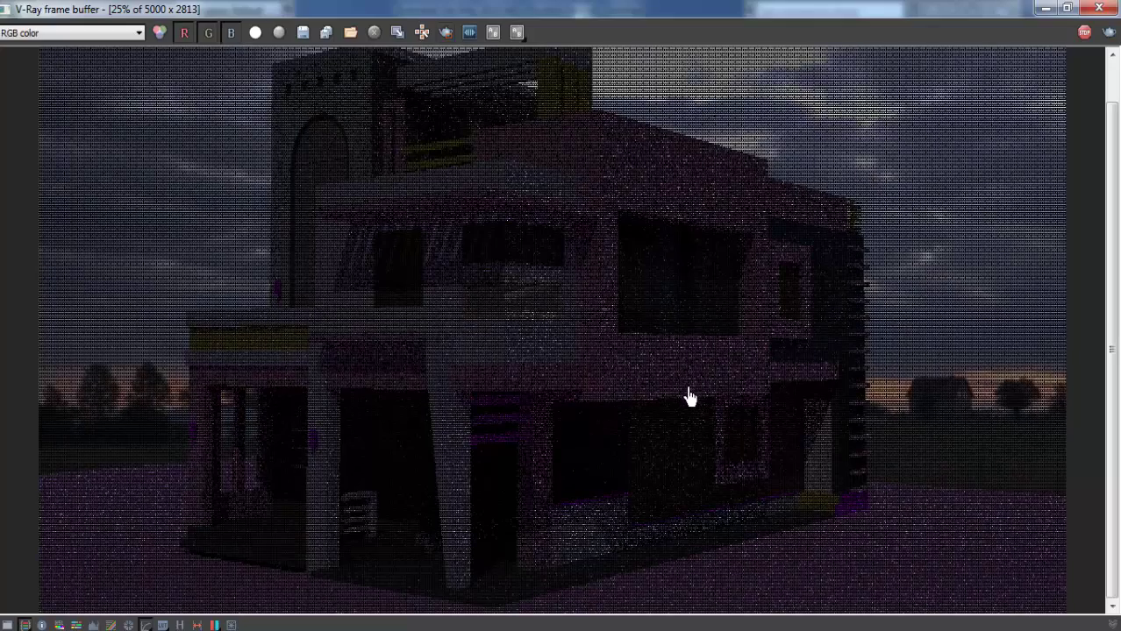
pyautogui.scroll(-1, 664, 411)
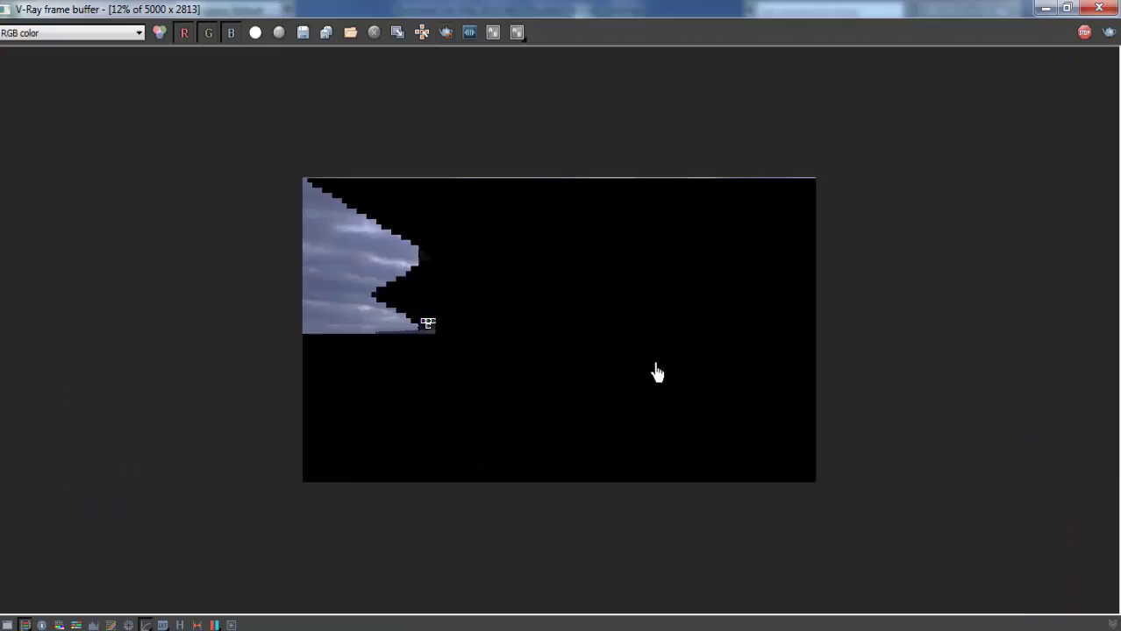
pyautogui.scroll(1, 617, 380)
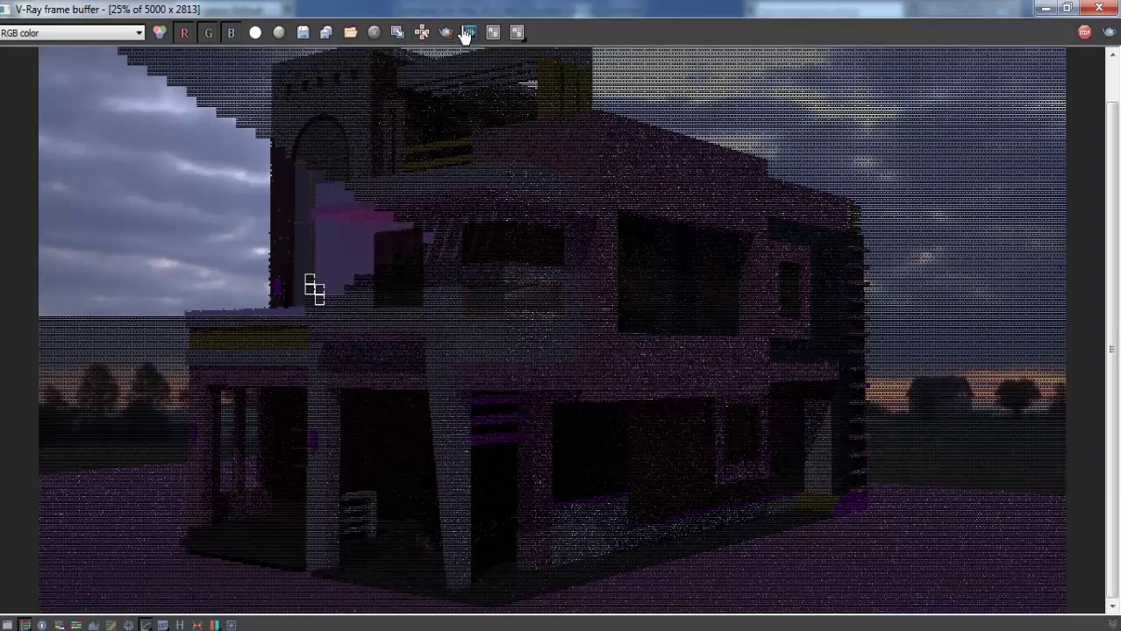
# Step: Region-render a small box over the house's pink front wall
pyautogui.click(445, 32)
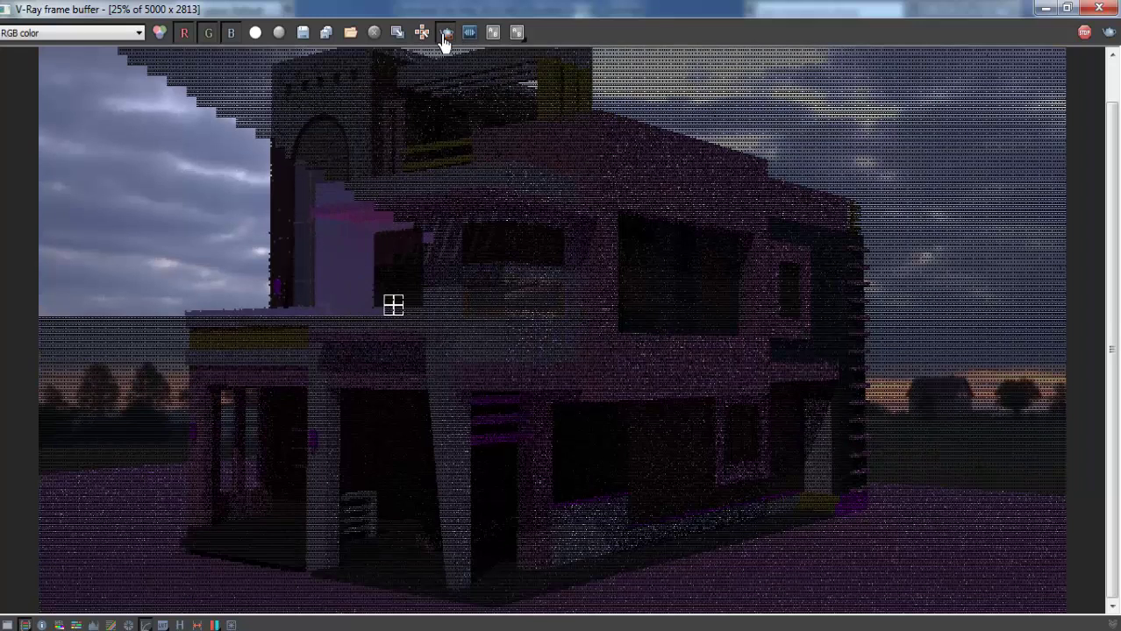
pyautogui.moveTo(462, 250); pyautogui.dragTo(608, 348)
pyautogui.moveTo(570, 302); pyautogui.dragTo(641, 386)
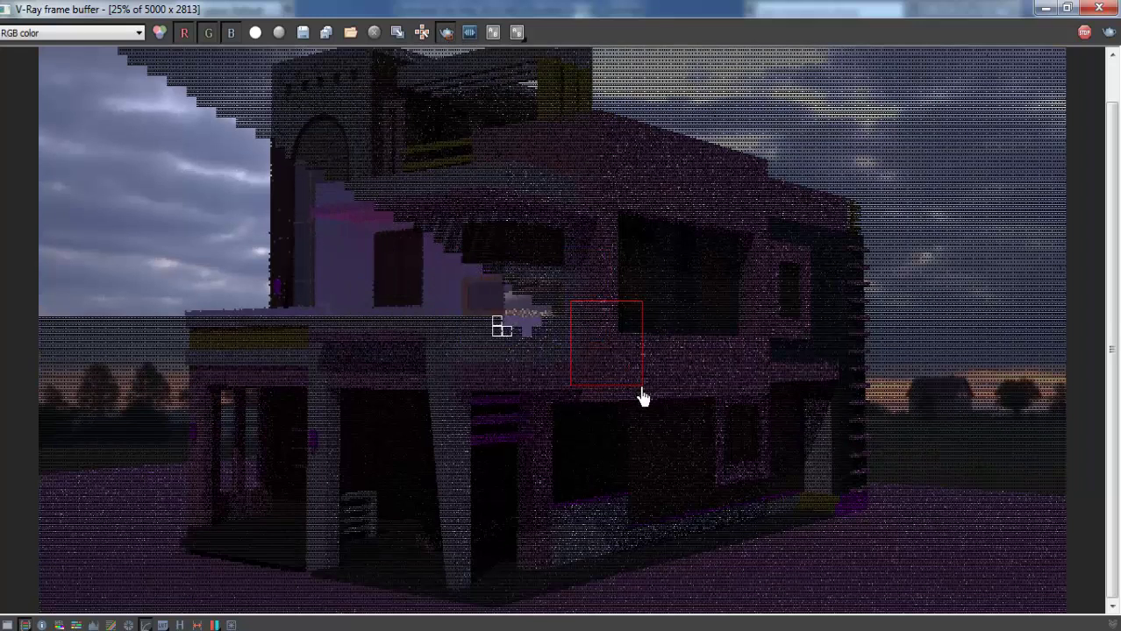
pyautogui.click(1084, 33)
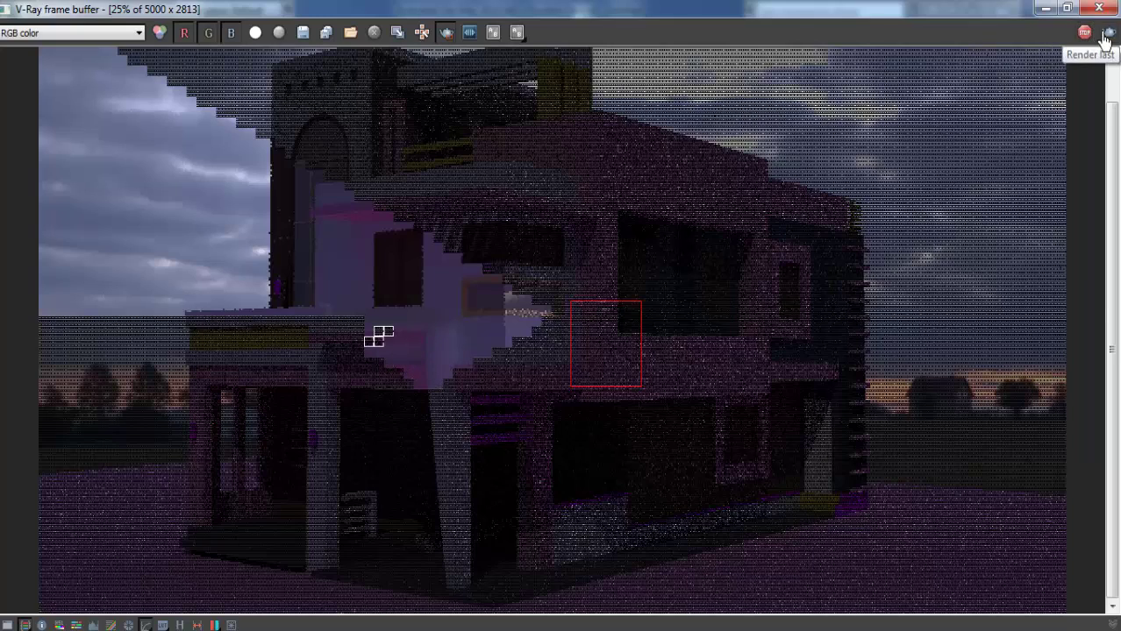
pyautogui.click(1105, 33)
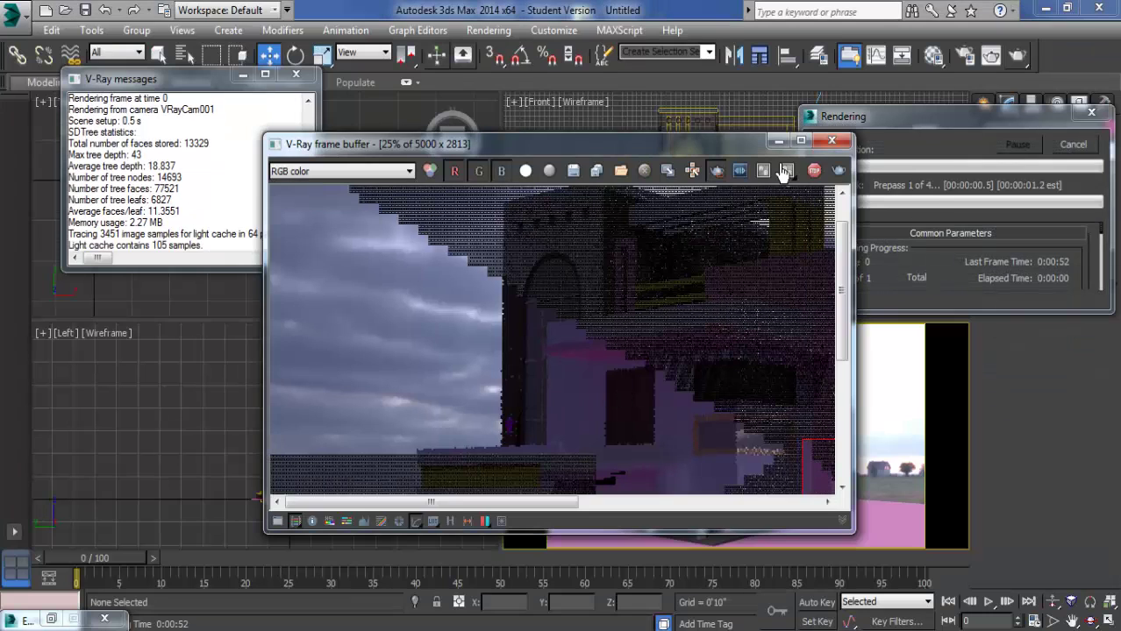
# Step: Maximize the frame buffer and zoom in to examine the pink wall texture
pyautogui.moveTo(687, 146); pyautogui.dragTo(494, 47)
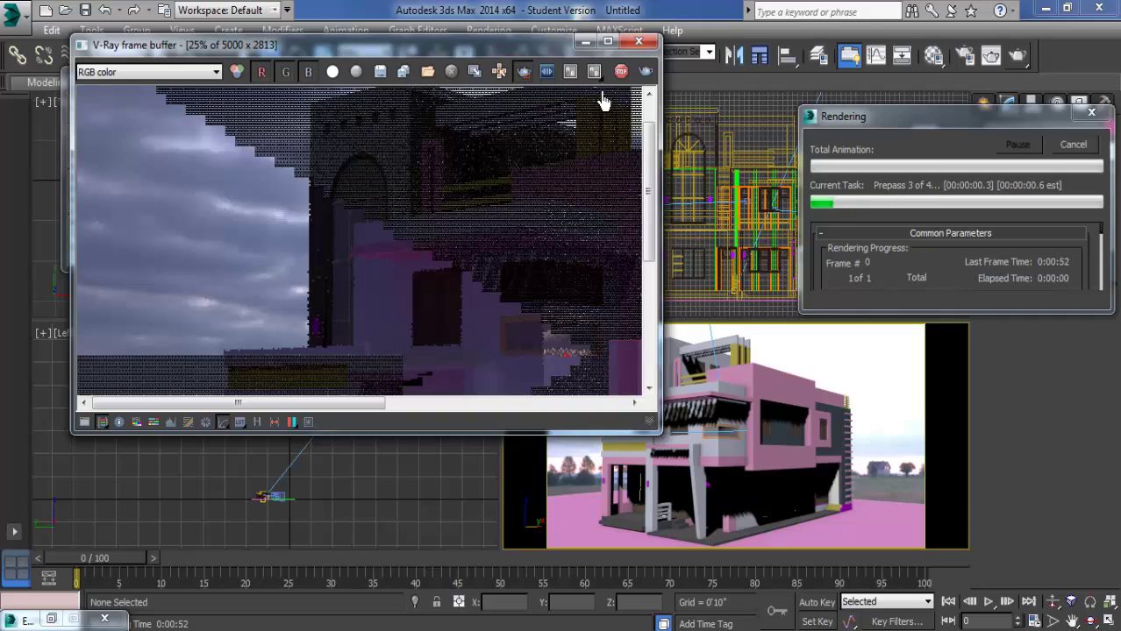
pyautogui.click(607, 42)
pyautogui.scroll(2, 637, 351)
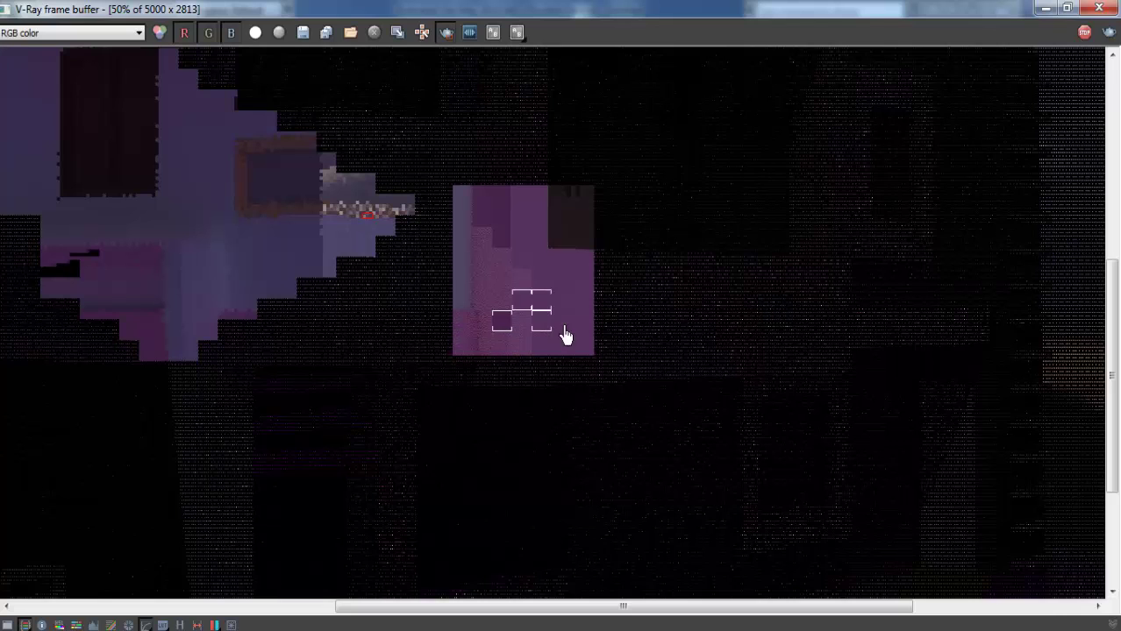
pyautogui.scroll(1, 566, 336)
pyautogui.scroll(1, 481, 333)
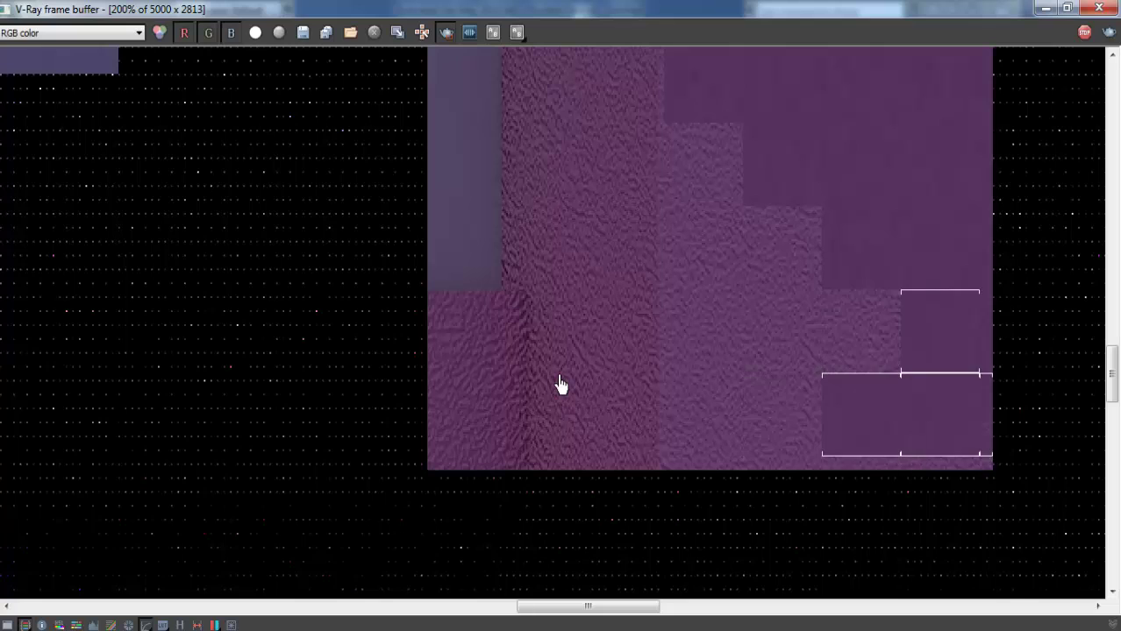
pyautogui.moveTo(561, 386); pyautogui.dragTo(559, 439, button='middle')
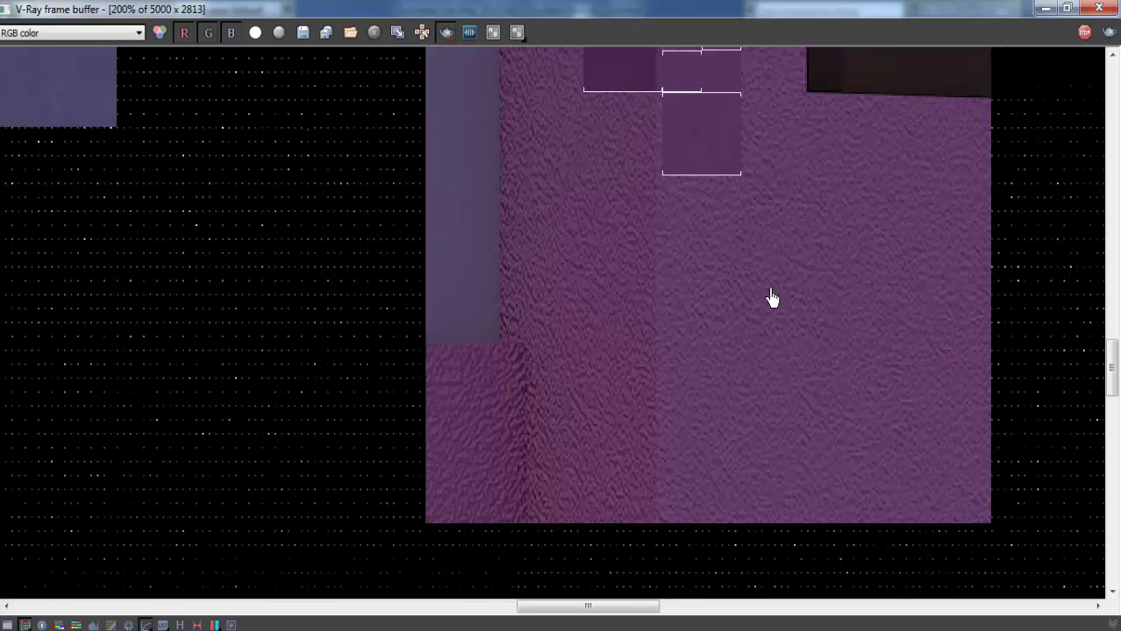
pyautogui.moveTo(770, 297)
pyautogui.mouseDown(button='middle')
pyautogui.moveTo(704, 372)
pyautogui.moveTo(741, 456)
pyautogui.mouseUp(button='middle')
pyautogui.scroll(-2, 703, 373)
pyautogui.scroll(1, 713, 372)
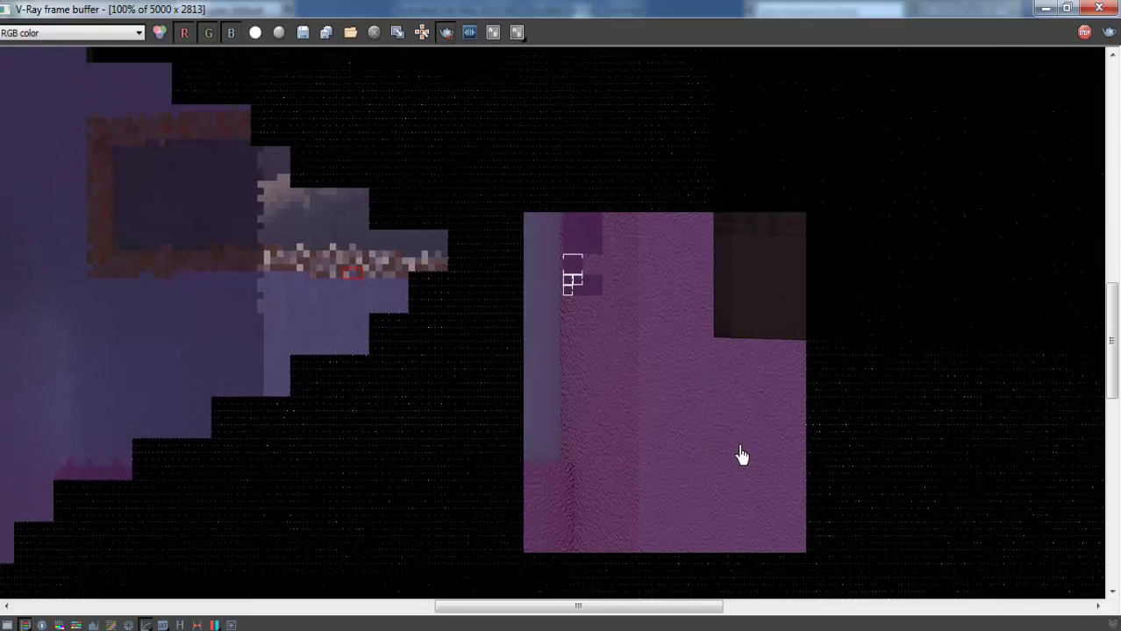
pyautogui.scroll(-1, 726, 439)
# Step: Stop the render, mark a new region above the wall, and minimize the frame buffer
pyautogui.click(1084, 32)
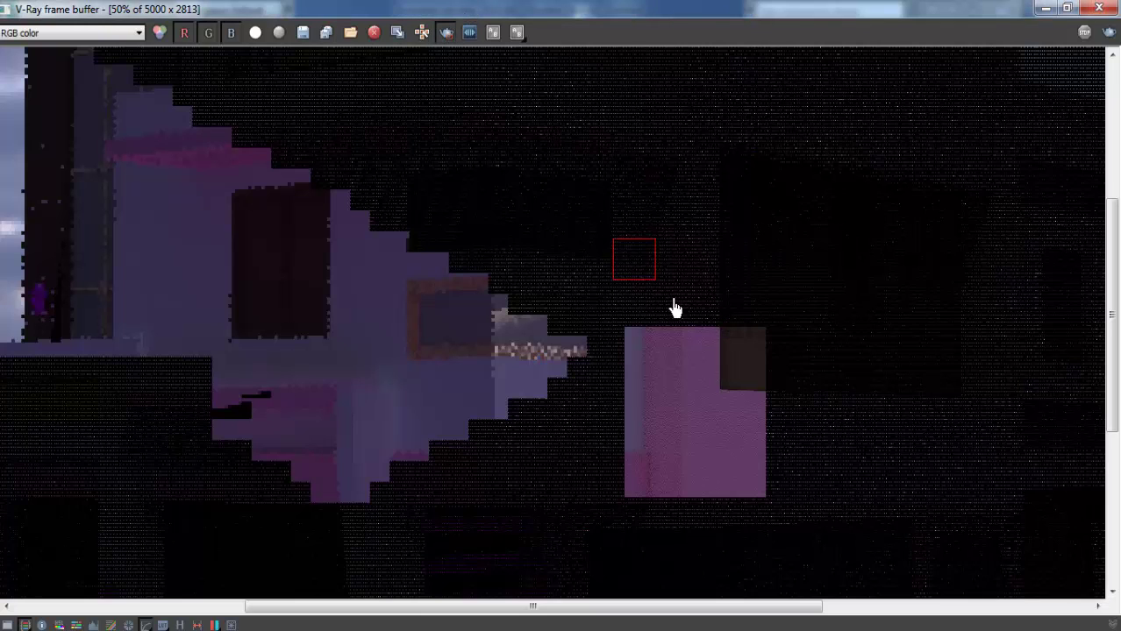
pyautogui.moveTo(674, 301); pyautogui.dragTo(754, 333)
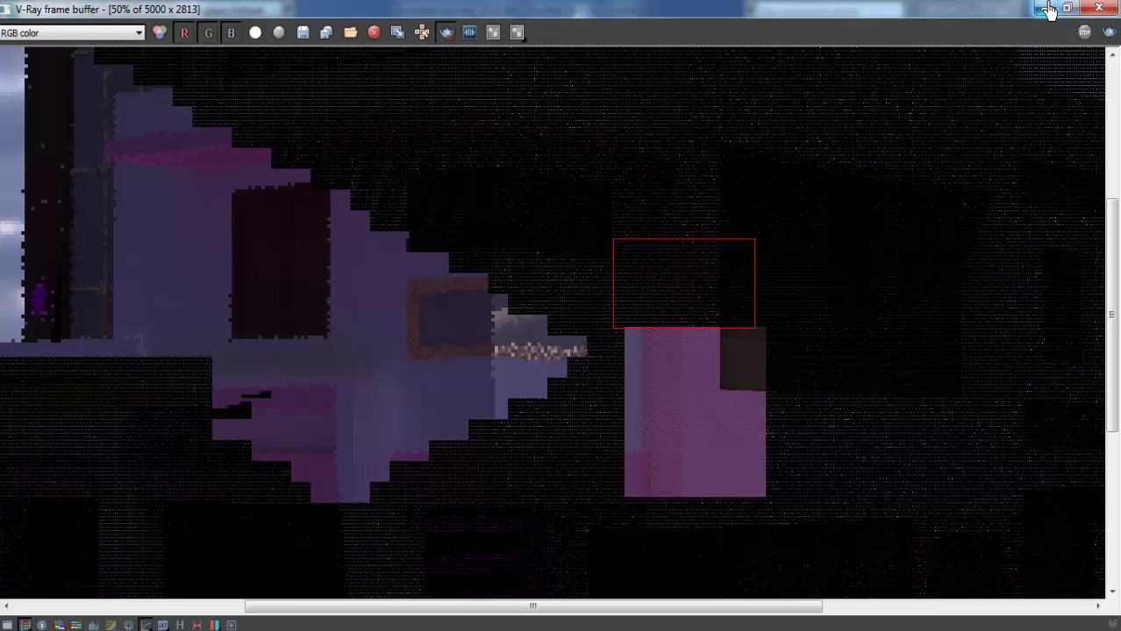
pyautogui.click(1048, 8)
# Step: Set the Direct001 sun light multiplier to 3.0 and start a new V-Ray render
pyautogui.click(303, 76)
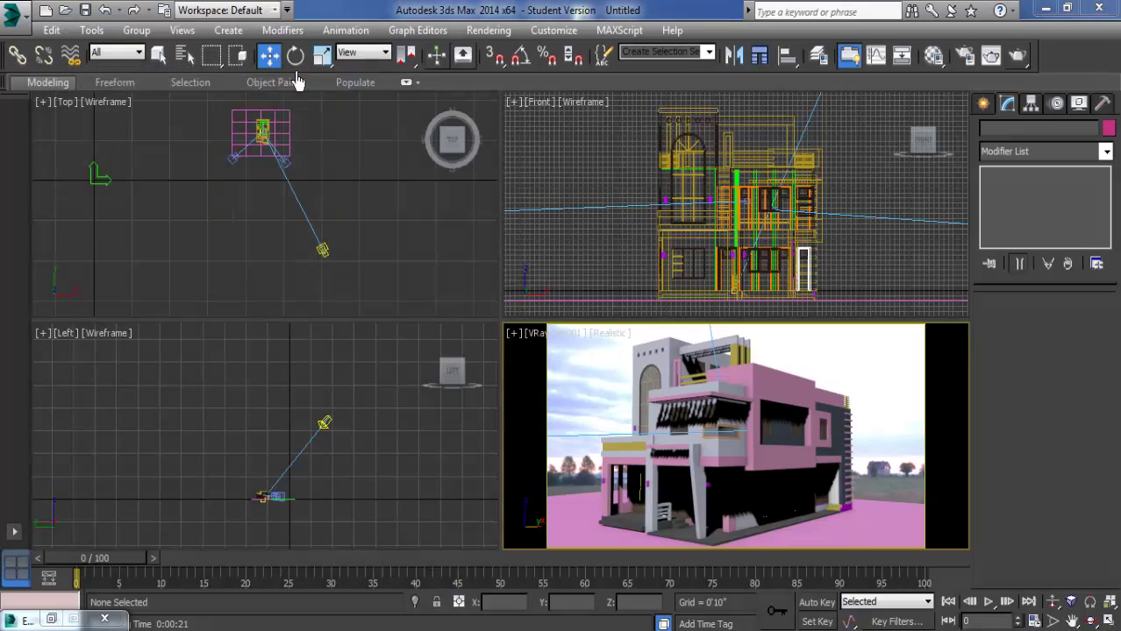
pyautogui.click(323, 251)
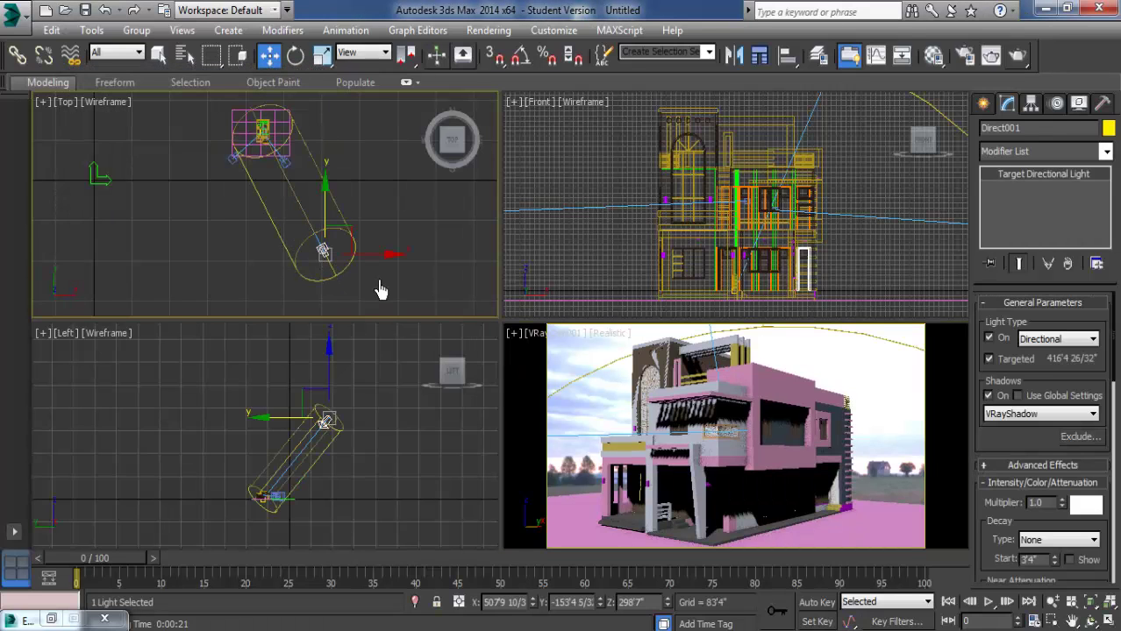
pyautogui.click(295, 193)
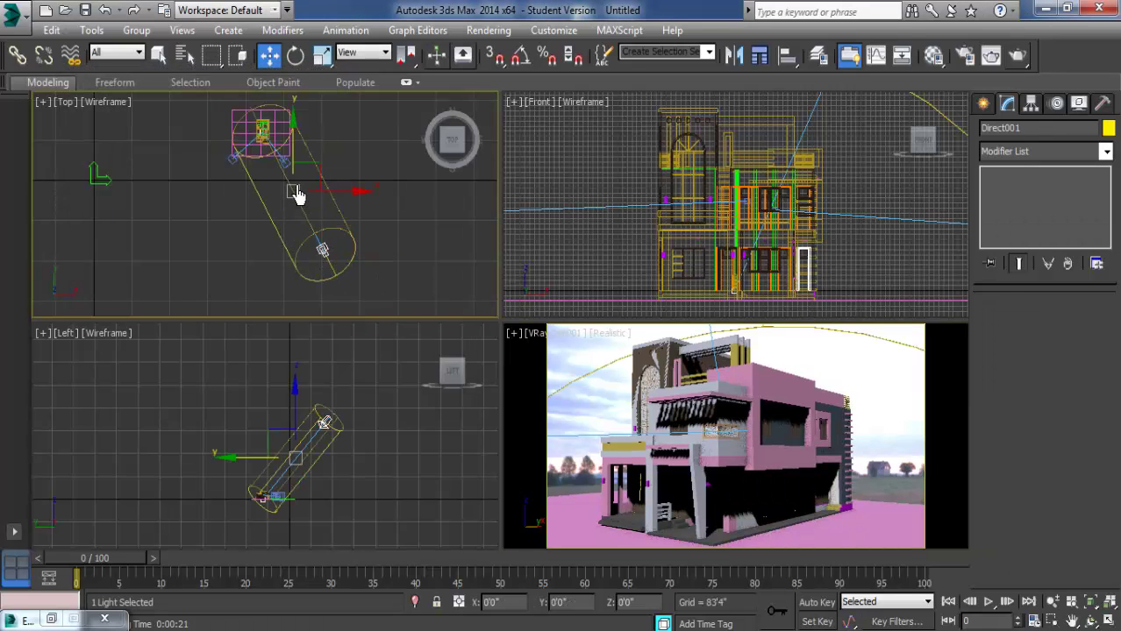
pyautogui.click(322, 252)
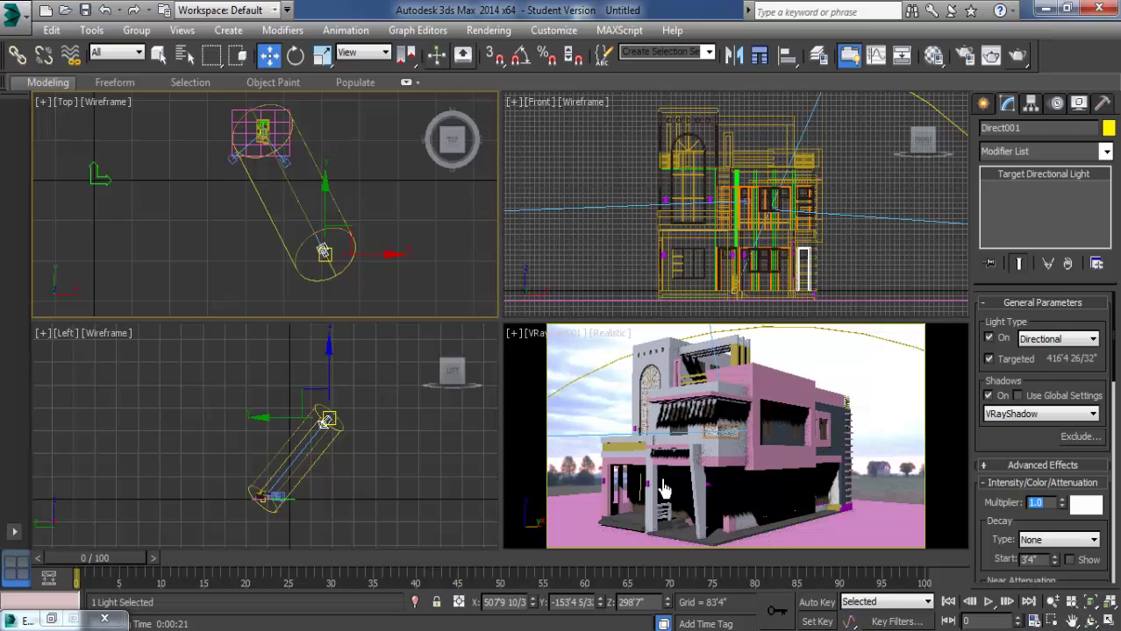
pyautogui.write('3')
pyautogui.press('Return')
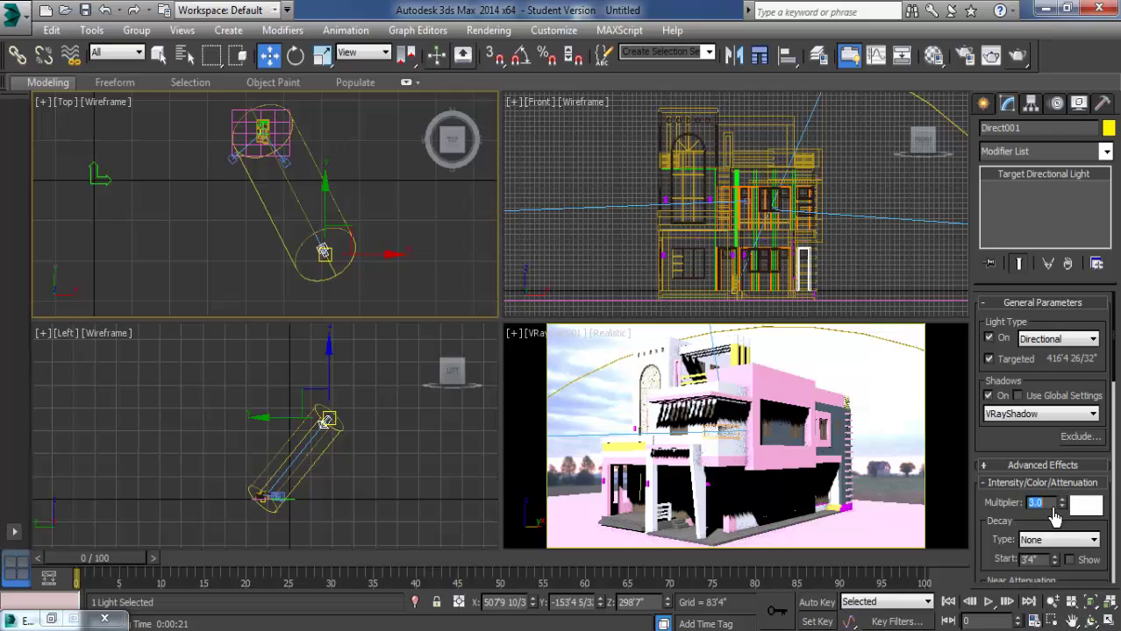
pyautogui.click(932, 449)
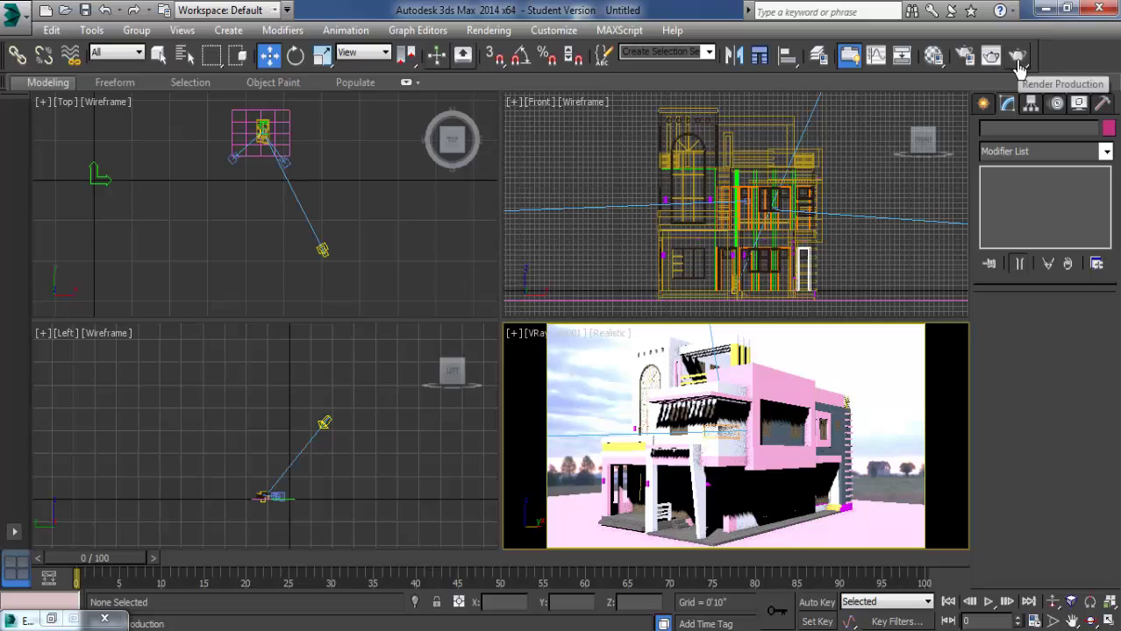
pyautogui.click(1016, 57)
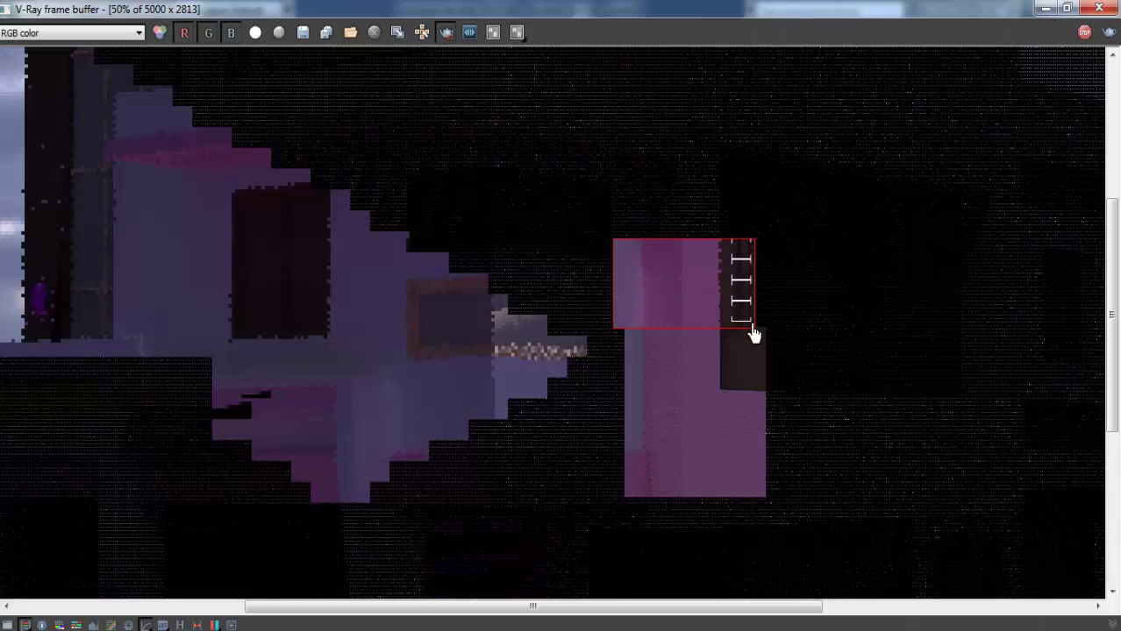
# Step: Zoom and pan the frame buffer to inspect the brighter pink wall
pyautogui.scroll(1, 763, 324)
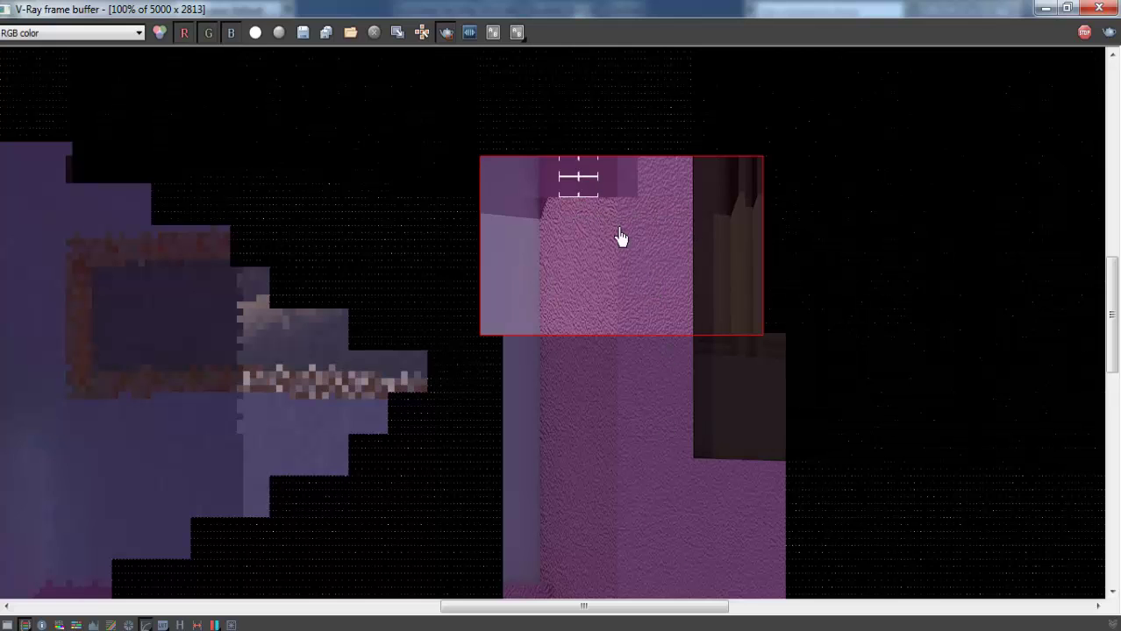
pyautogui.moveTo(618, 239); pyautogui.dragTo(634, 345, button='middle')
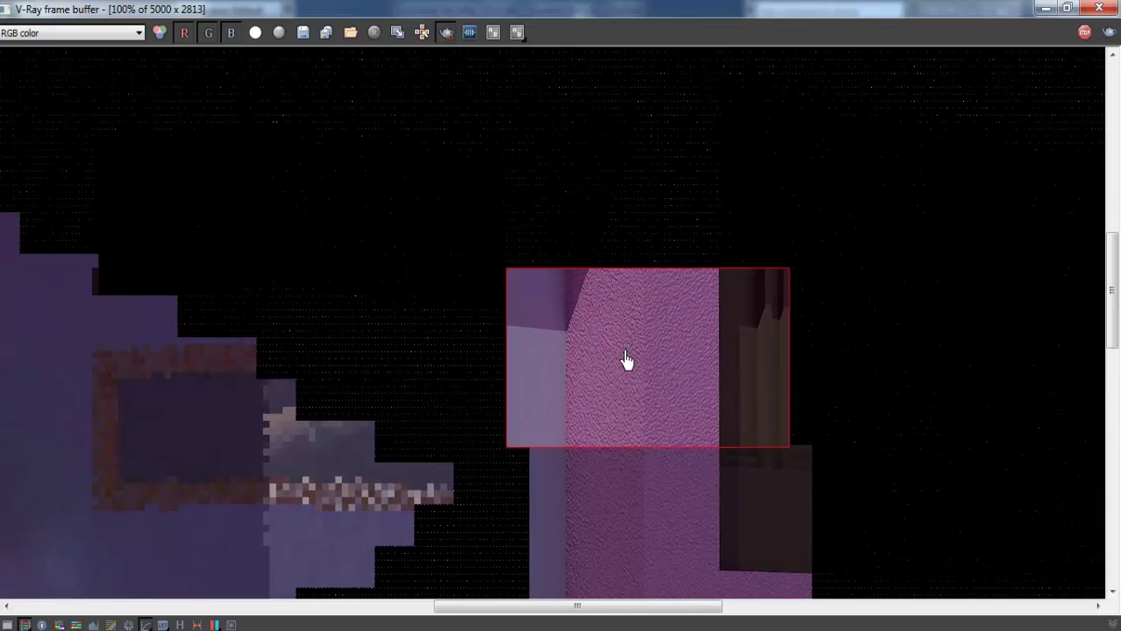
pyautogui.moveTo(607, 395); pyautogui.dragTo(595, 362, button='middle')
pyautogui.moveTo(631, 411); pyautogui.dragTo(644, 481, button='middle')
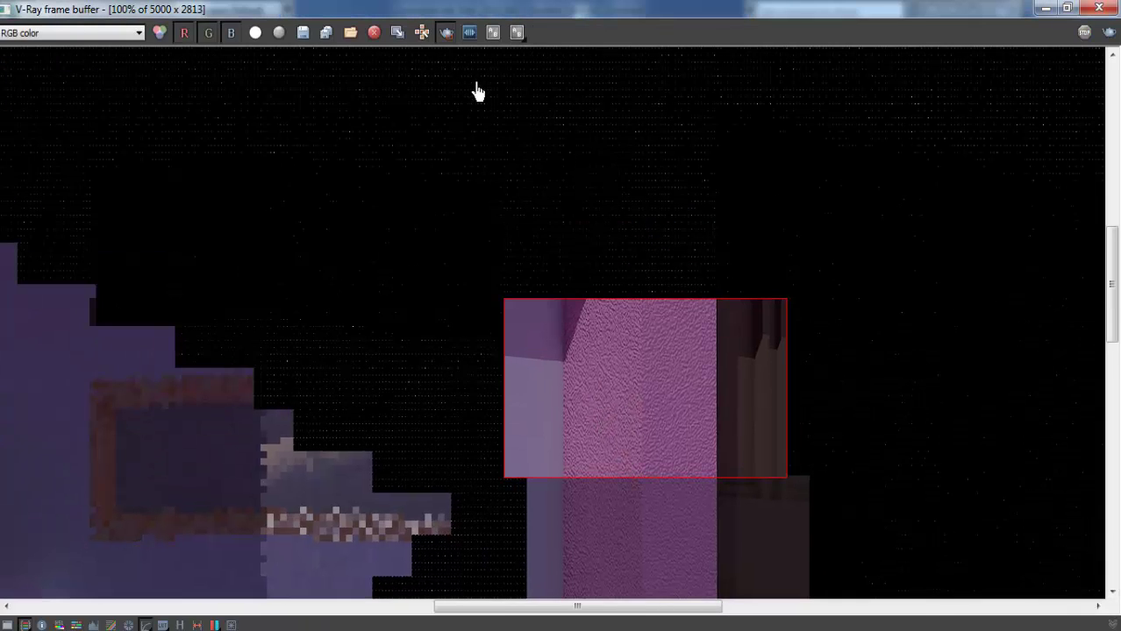
pyautogui.moveTo(645, 311); pyautogui.dragTo(650, 425, button='middle')
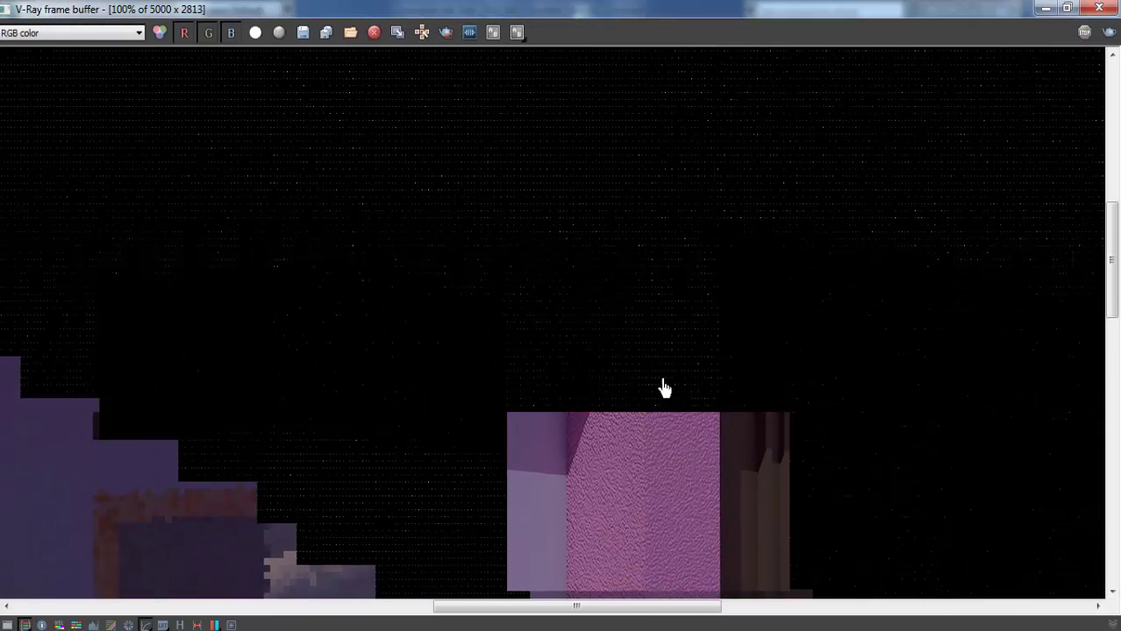
# Step: Mark a render region over the wall and minimize the frame buffer
pyautogui.click(446, 32)
pyautogui.moveTo(524, 282); pyautogui.dragTo(711, 487)
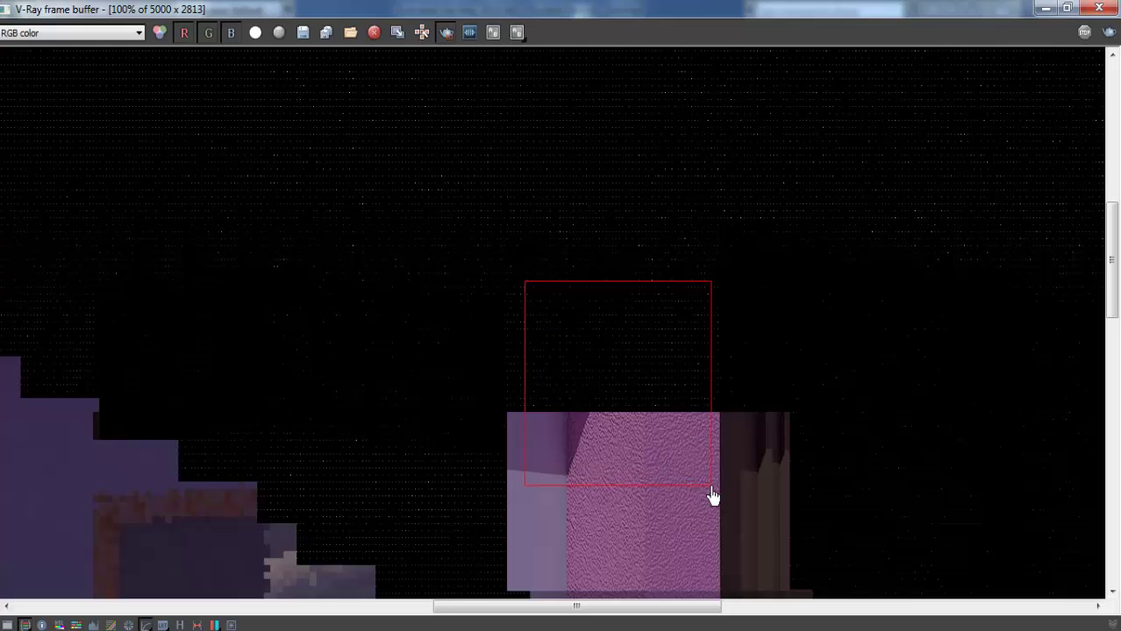
pyautogui.click(1045, 10)
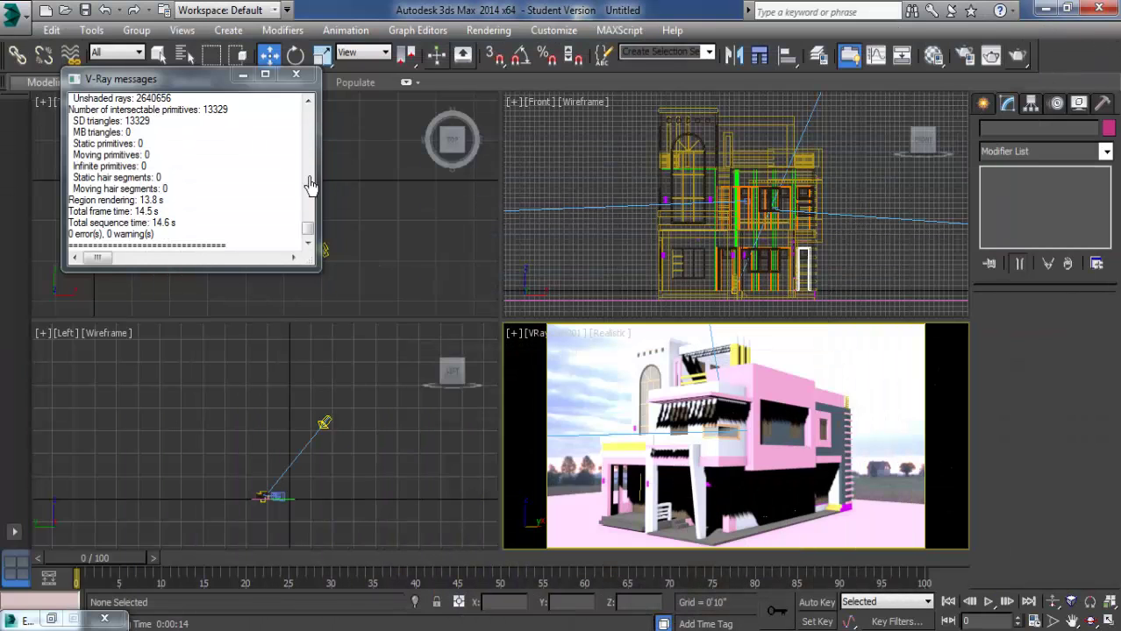
# Step: Lower the directional light multiplier to 2.0 and start a new V-Ray render
pyautogui.click(295, 74)
pyautogui.click(324, 254)
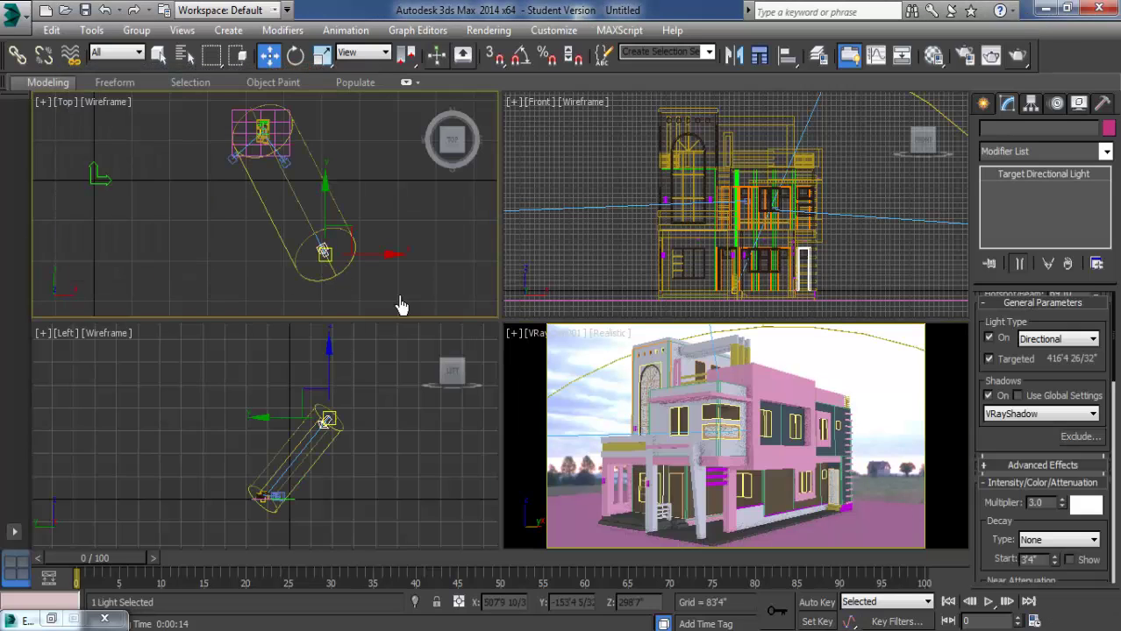
pyautogui.press('Return')
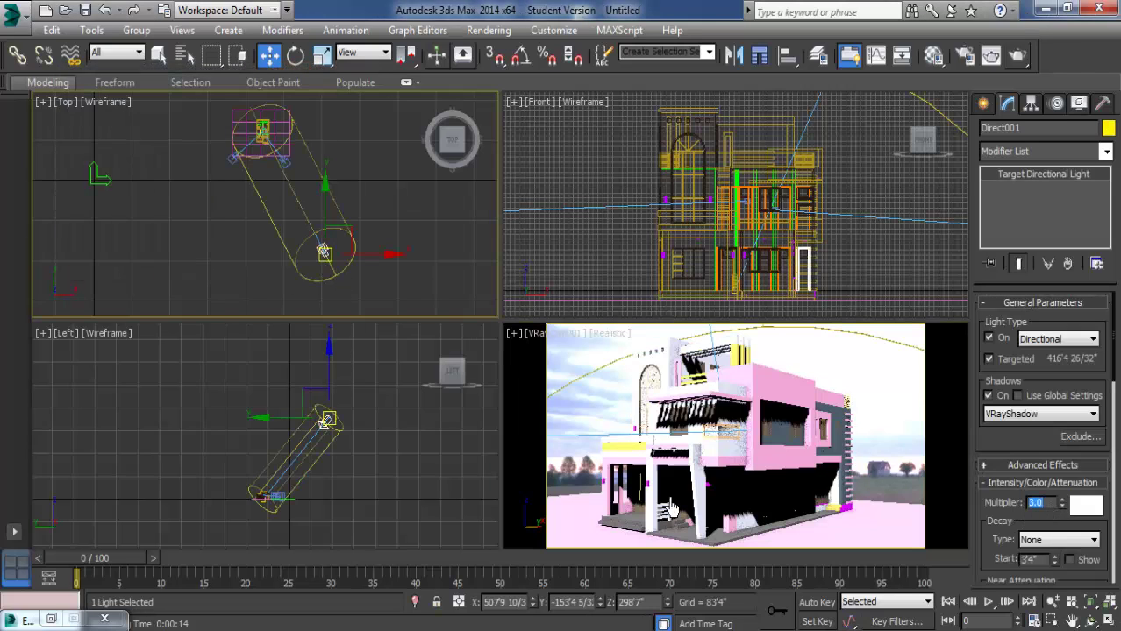
pyautogui.write('2')
pyautogui.press('Return')
pyautogui.click(953, 439)
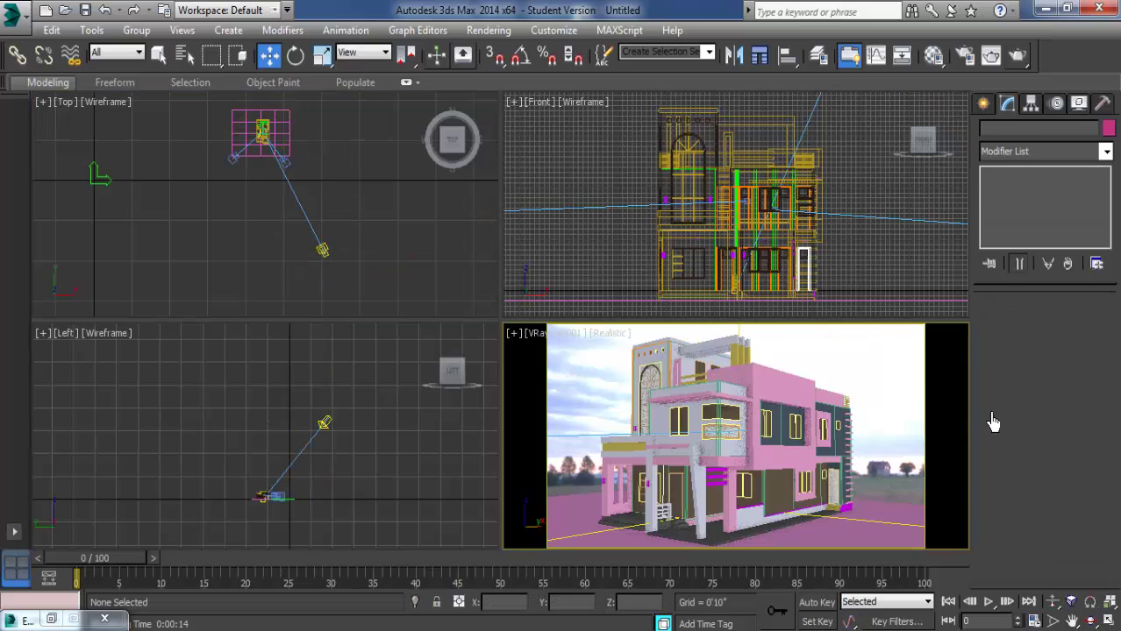
pyautogui.click(1017, 56)
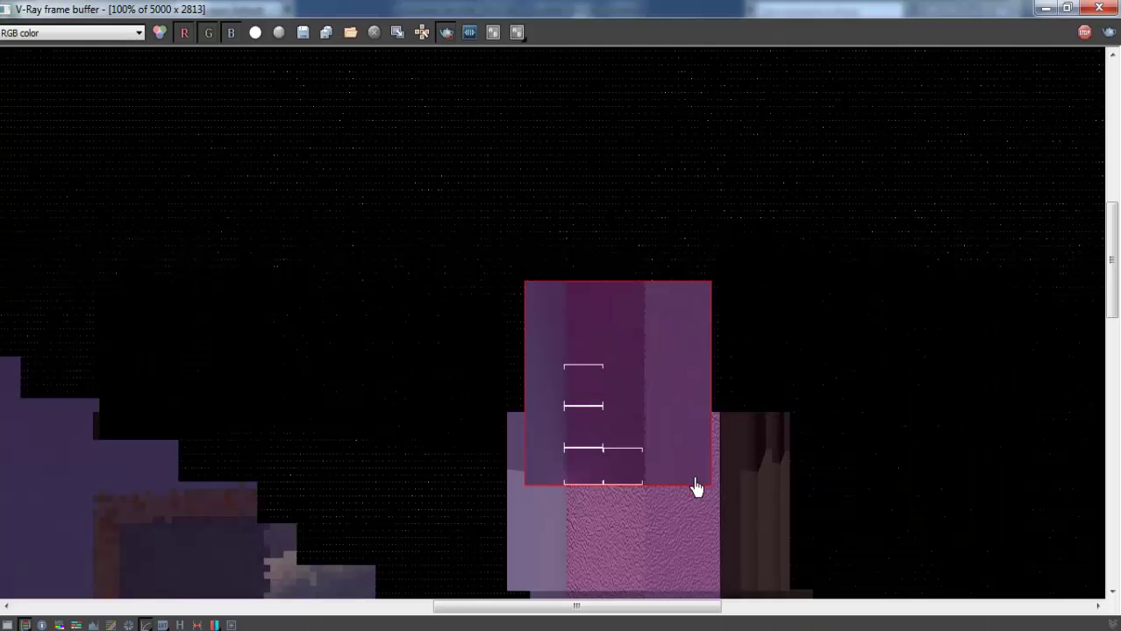
# Step: Zoom and pan the frame buffer to check the re-rendered pink wall patch
pyautogui.moveTo(696, 483); pyautogui.dragTo(689, 411, button='middle')
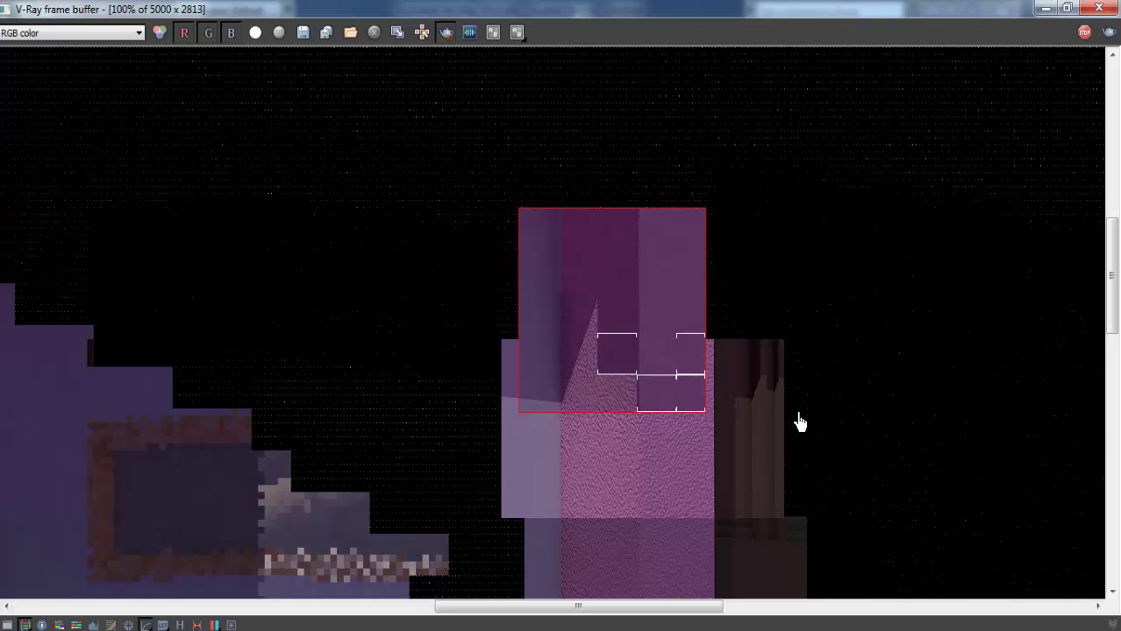
pyautogui.scroll(-1, 570, 388)
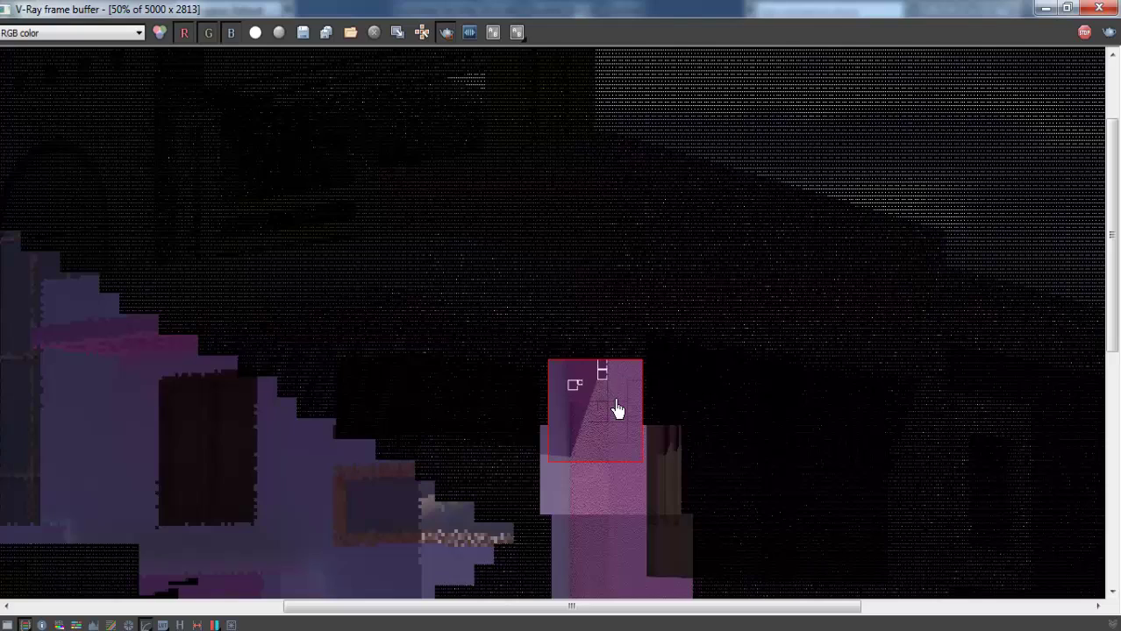
pyautogui.scroll(1, 618, 425)
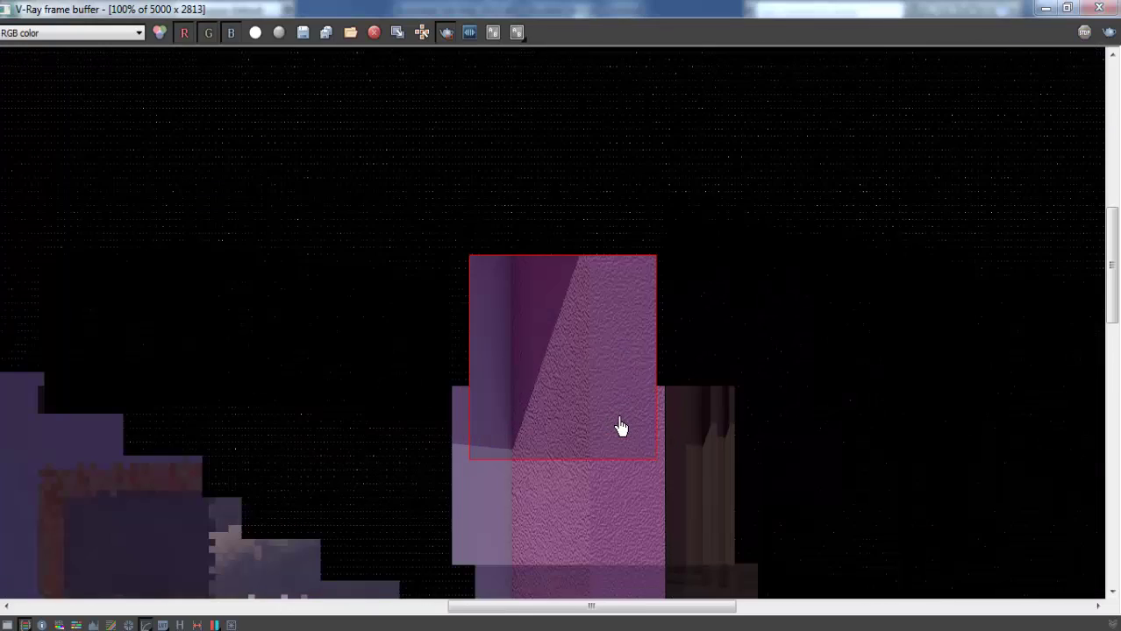
pyautogui.scroll(1, 556, 379)
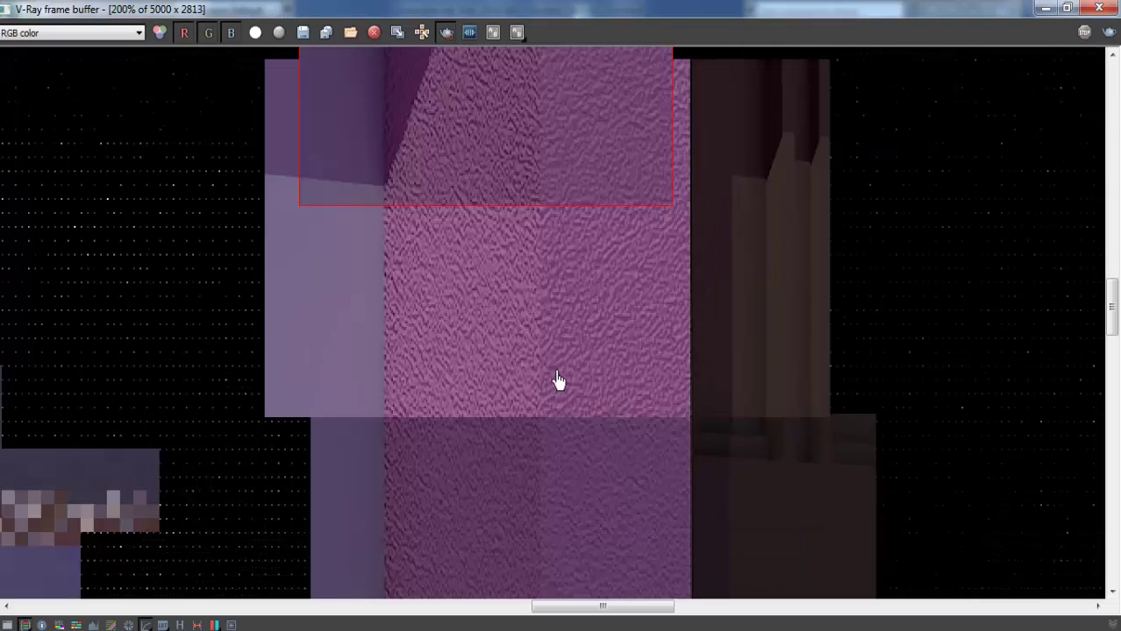
pyautogui.moveTo(765, 179); pyautogui.dragTo(779, 261, button='middle')
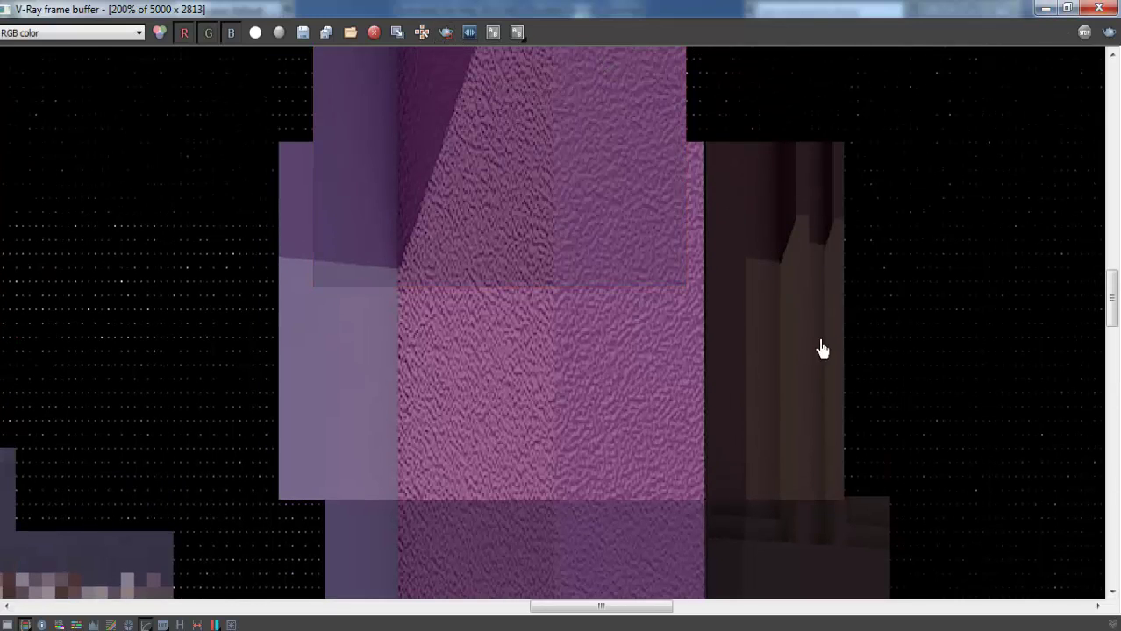
pyautogui.scroll(-1, 823, 350)
pyautogui.moveTo(833, 426); pyautogui.dragTo(680, 409, button='middle')
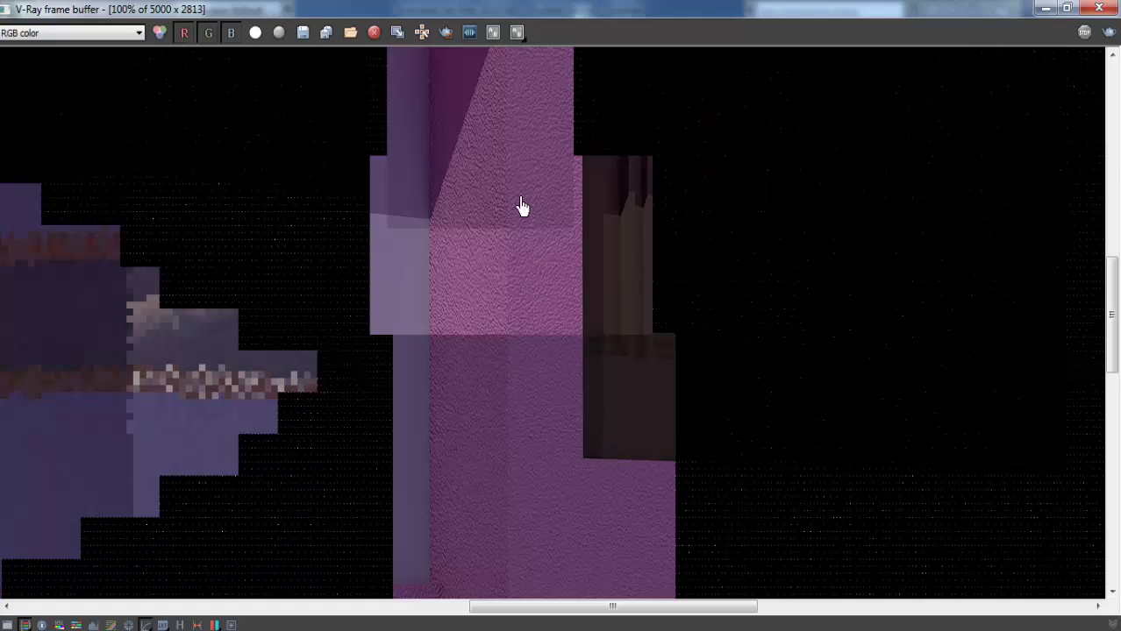
pyautogui.scroll(-1, 612, 313)
pyautogui.scroll(-1, 662, 375)
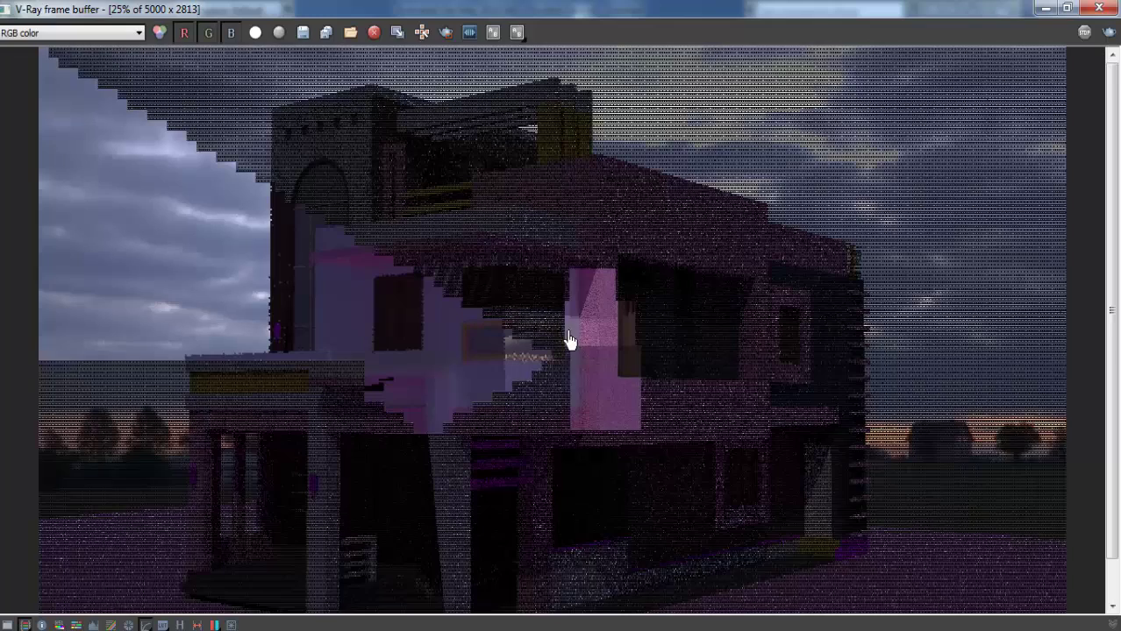
pyautogui.moveTo(569, 340); pyautogui.dragTo(558, 297, button='middle')
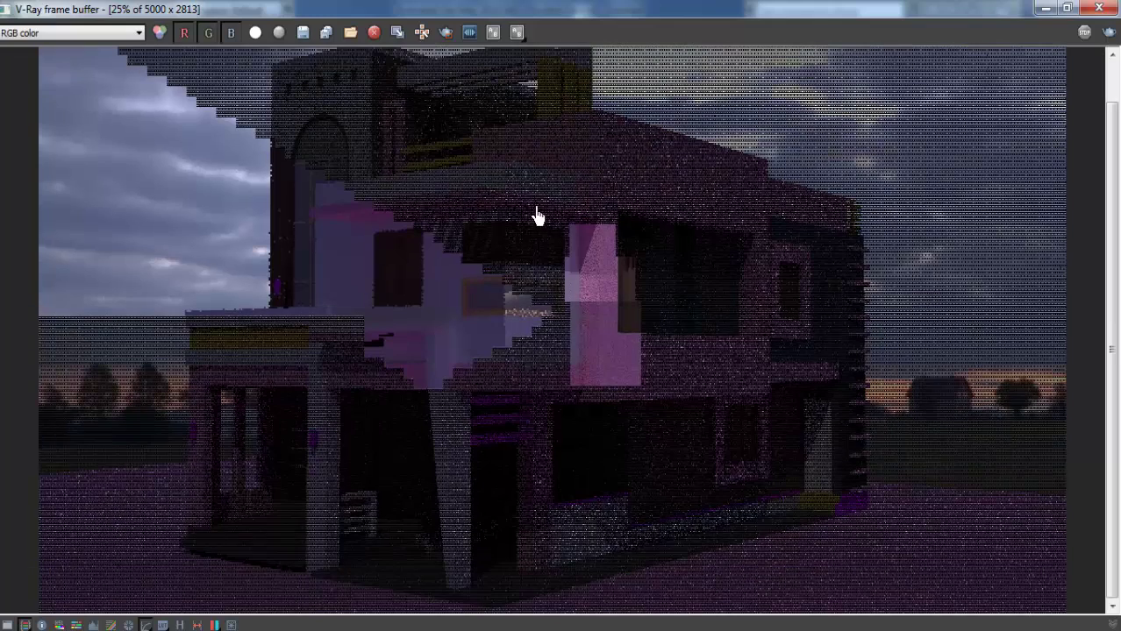
# Step: Re-render the scene in a maximized frame buffer, then stop the render
pyautogui.click(1109, 42)
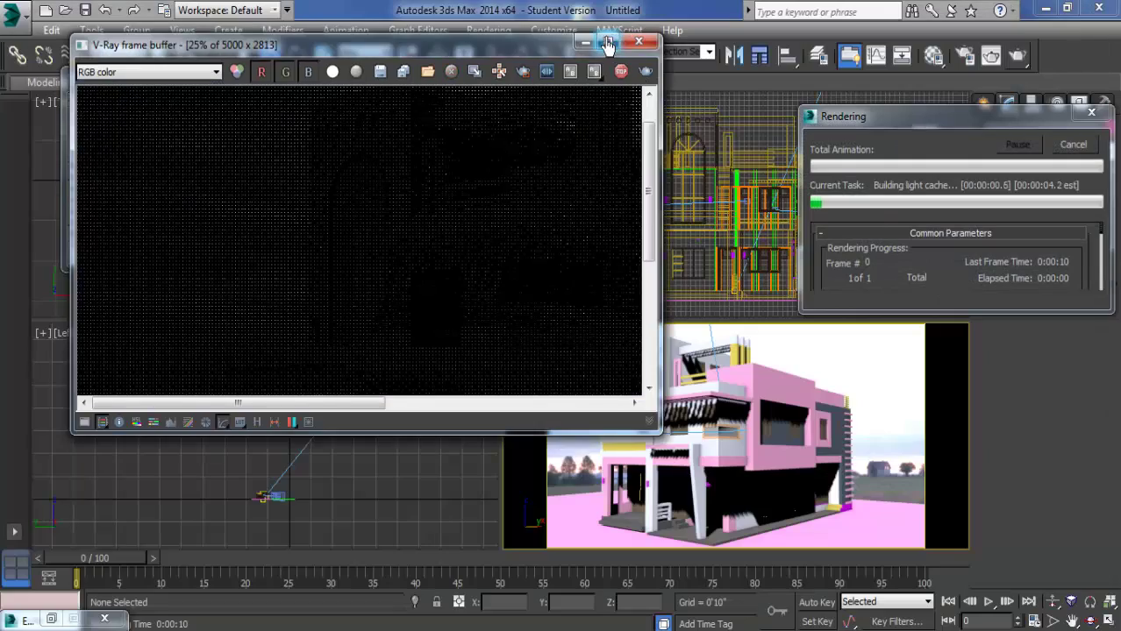
pyautogui.click(607, 42)
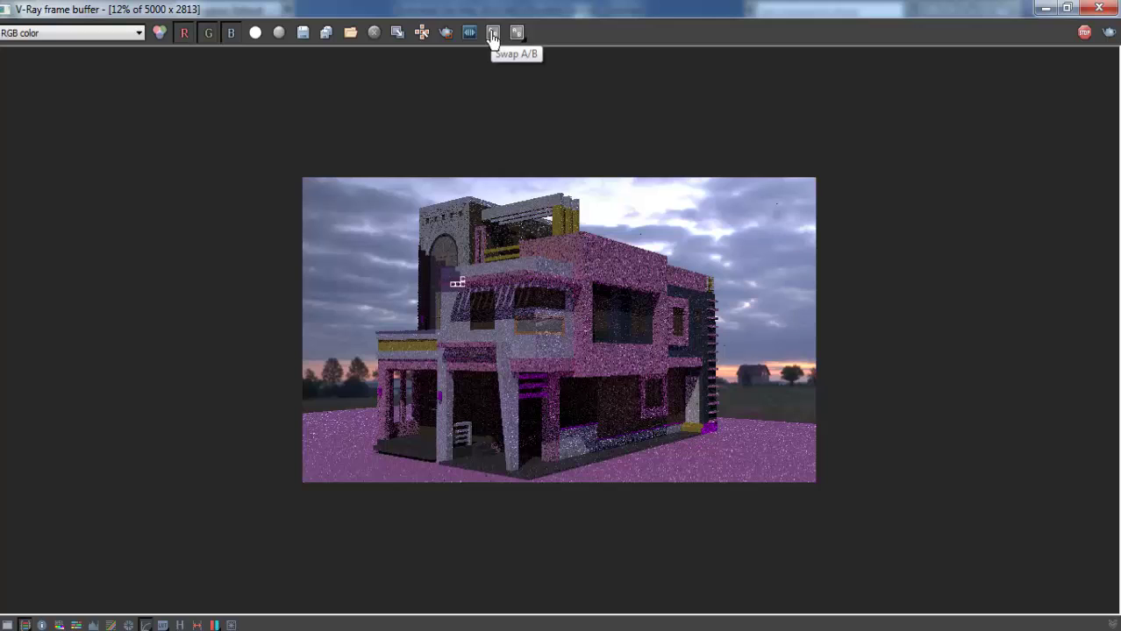
pyautogui.click(447, 33)
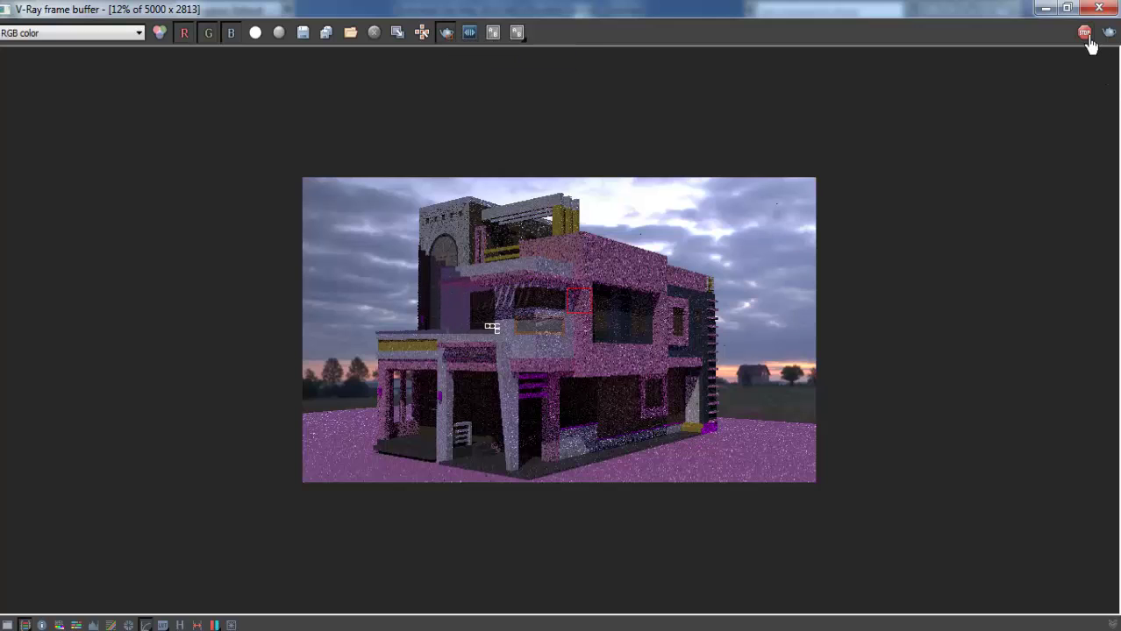
pyautogui.click(1087, 39)
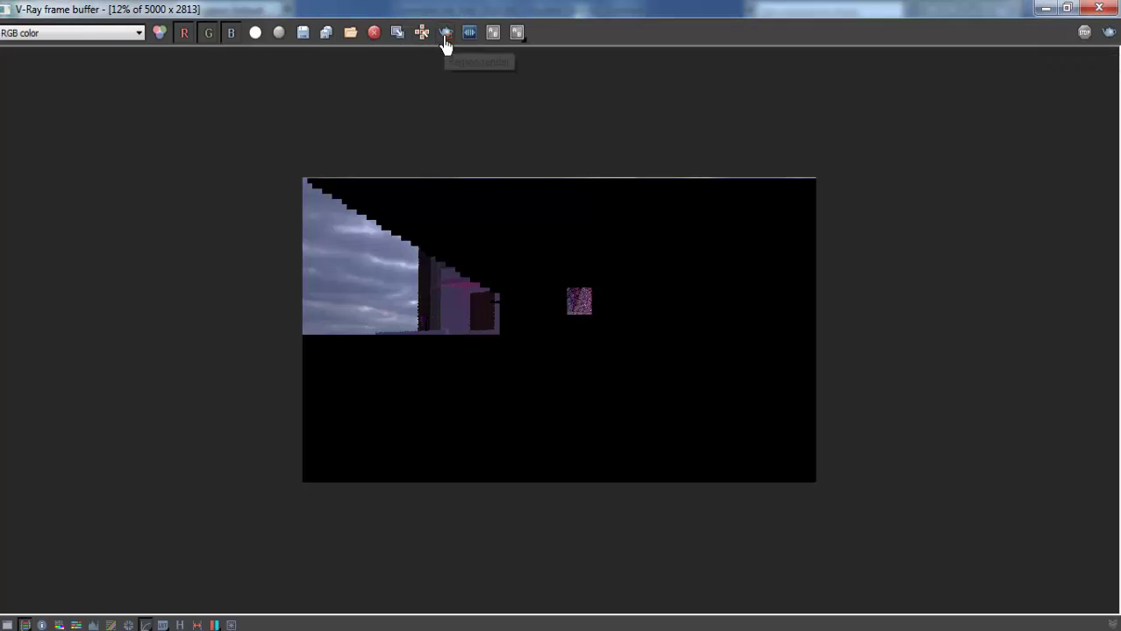
# Step: Restart the render and view it maximized at 25% as the house fills in
pyautogui.click(1112, 35)
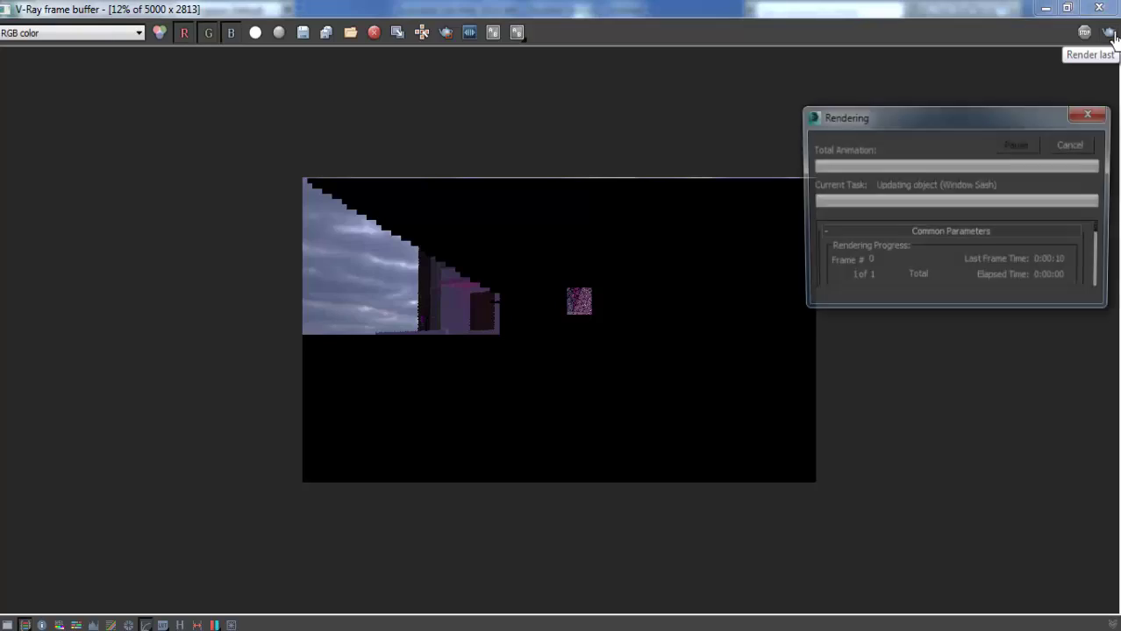
pyautogui.click(1067, 7)
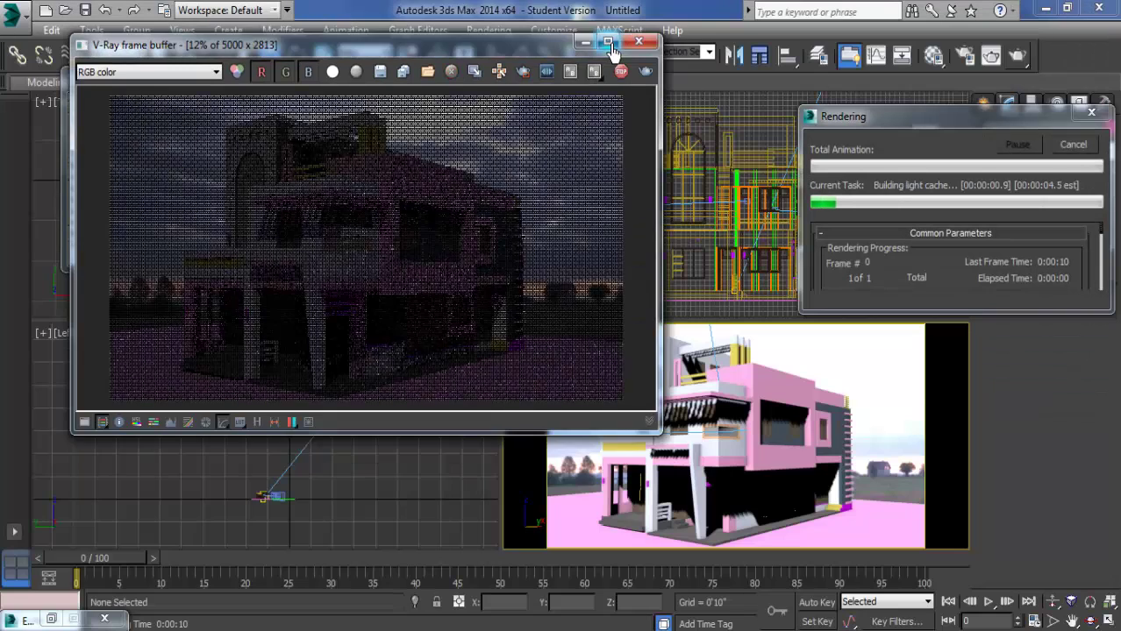
pyautogui.click(607, 41)
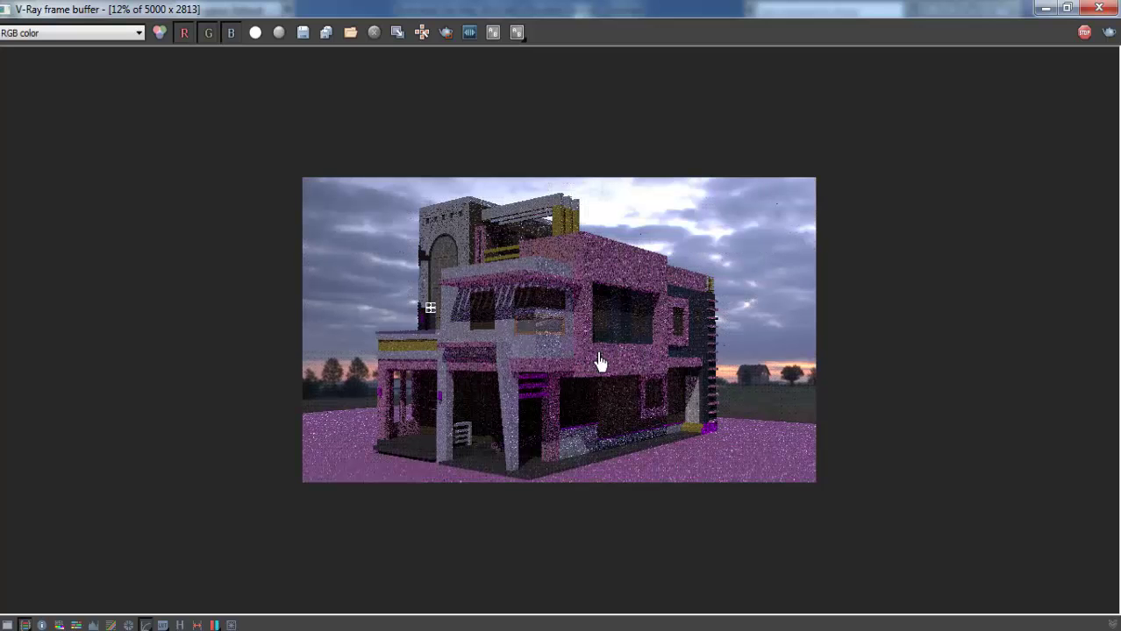
pyautogui.scroll(2, 582, 414)
pyautogui.moveTo(581, 414); pyautogui.dragTo(596, 293, button='middle')
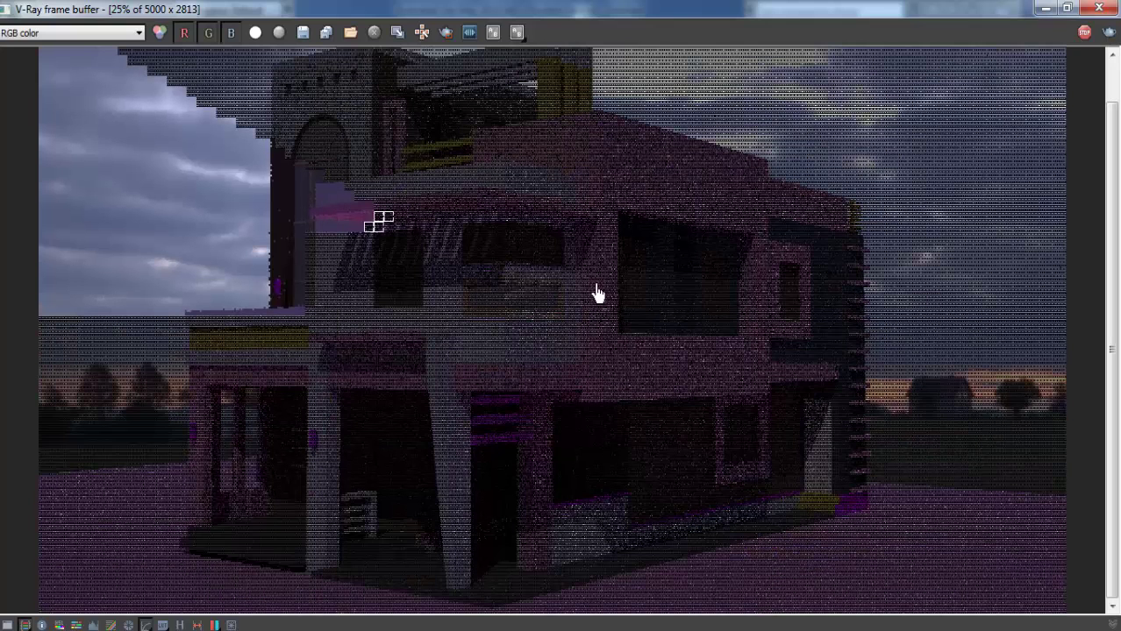